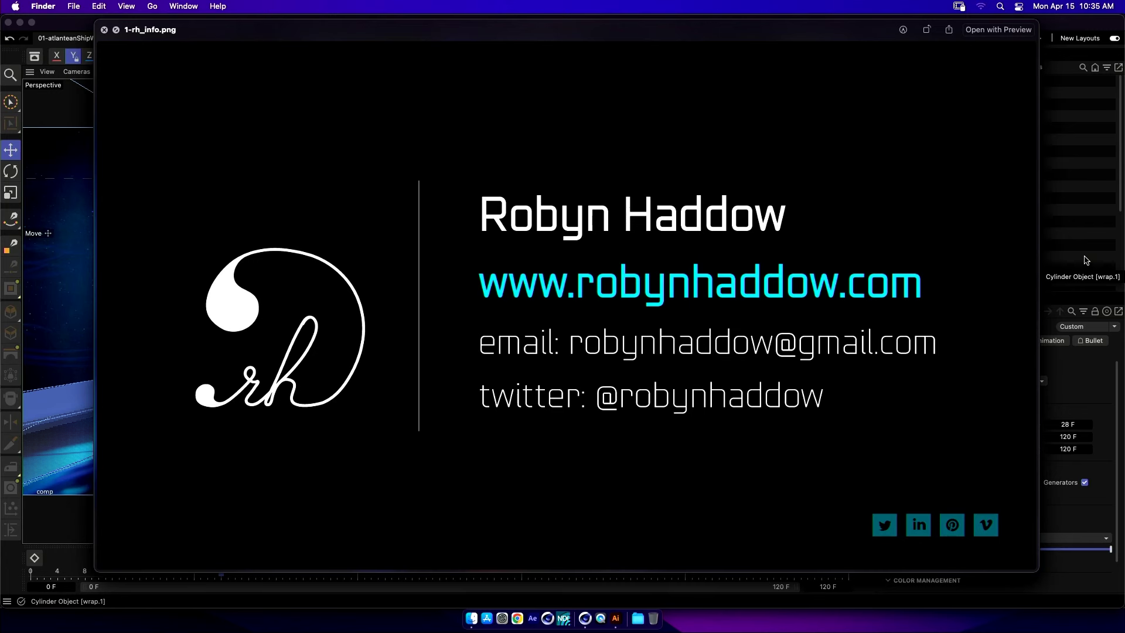
Advance Quick Look from the contact card to the 2-rh_website.png portfolio image.
key("Down")
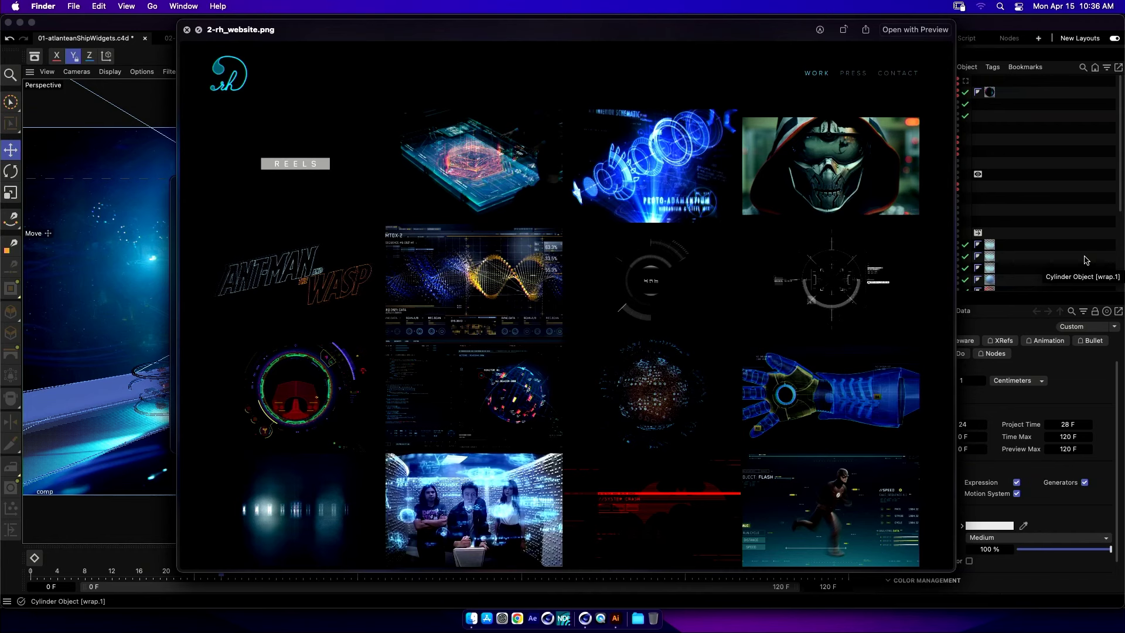
Show 2a-rh_theCortexHeadquarters.png, the dim monitor-filled lab still, in Quick Look.
key("Down")
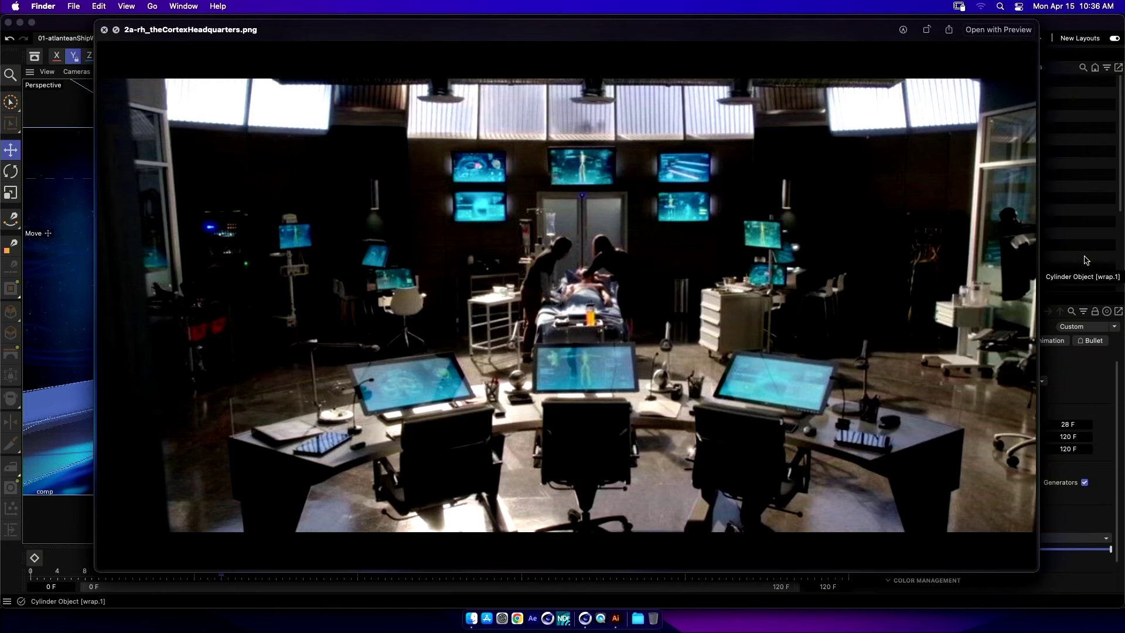
Preview 2aa-rh_CentralCityBlog-IrisWest.png, the 'Saved by the Flash' blog mockup.
key("Down")
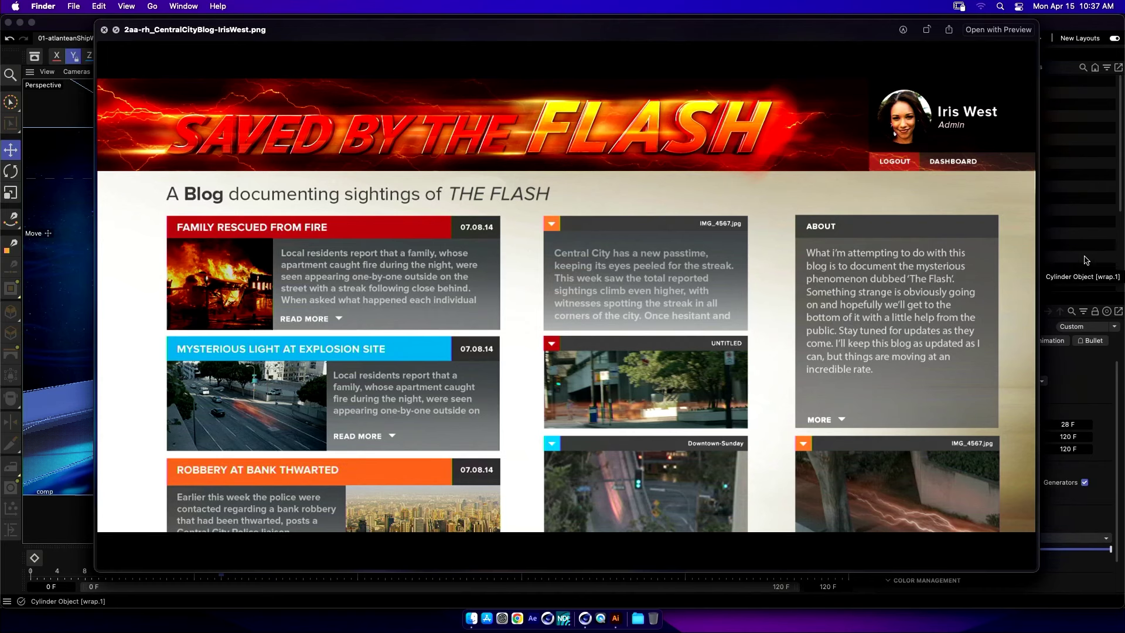
Preview 2b-rh_accessGranted.png, the dark HUD screen with the ACCESS GRANTED panel.
key("Down")
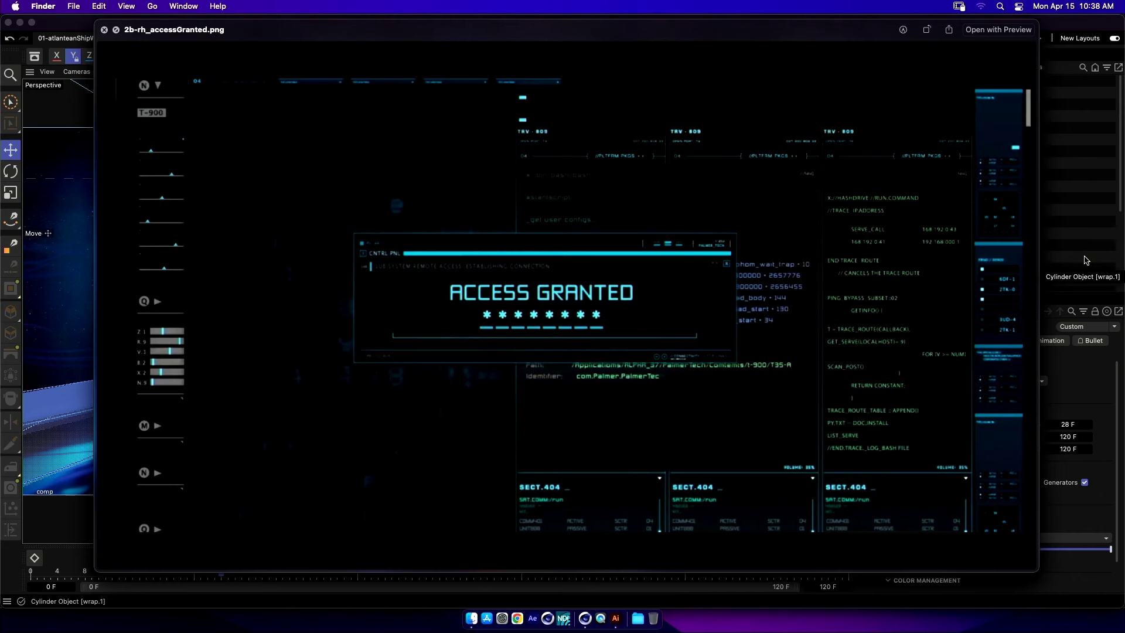
Preview 3-rh_hologramDisney.png with the blue schematic and star-shield holograms.
key("Down")
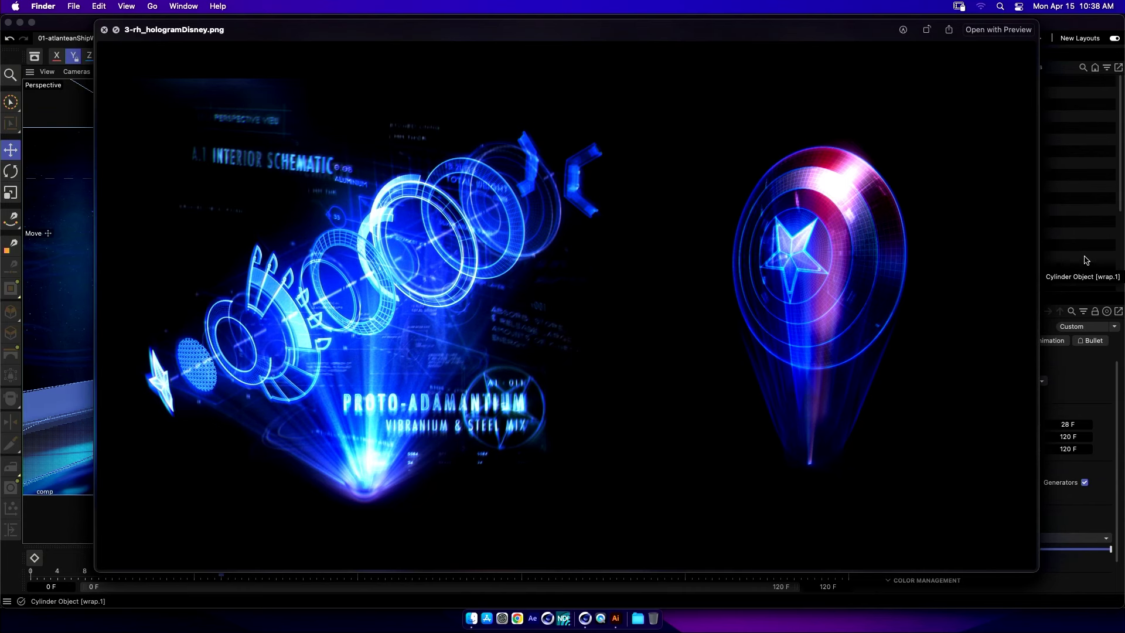
View the cantina hologram, then open 8-Robyn Haddow reel 2019.mov enlarged in QuickTime Player.
key("Down")
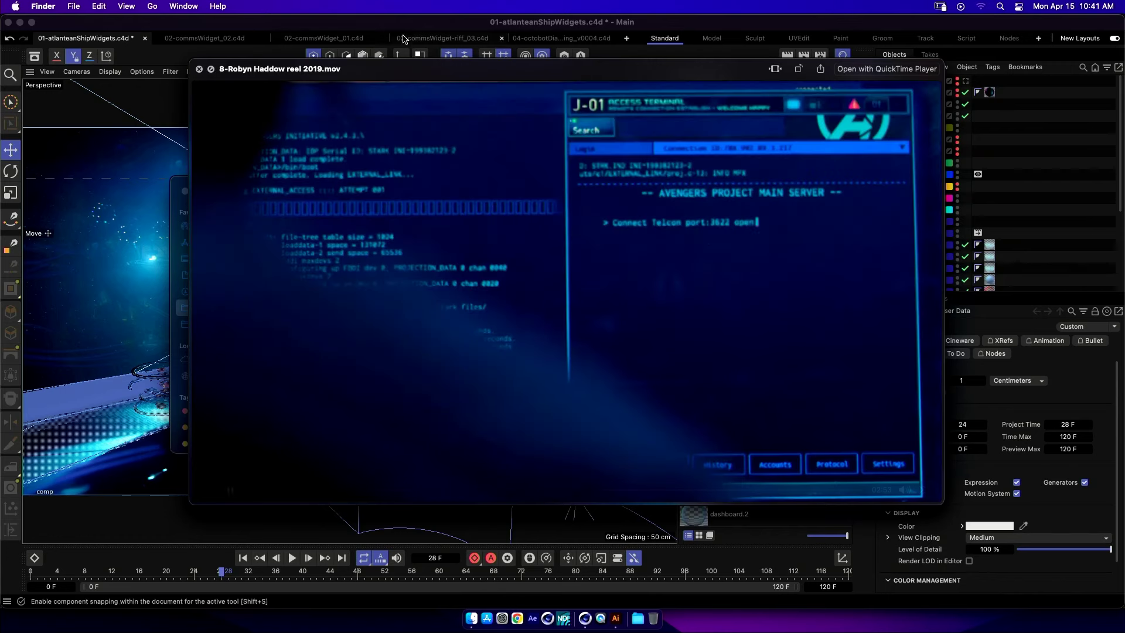
left_click(199, 69)
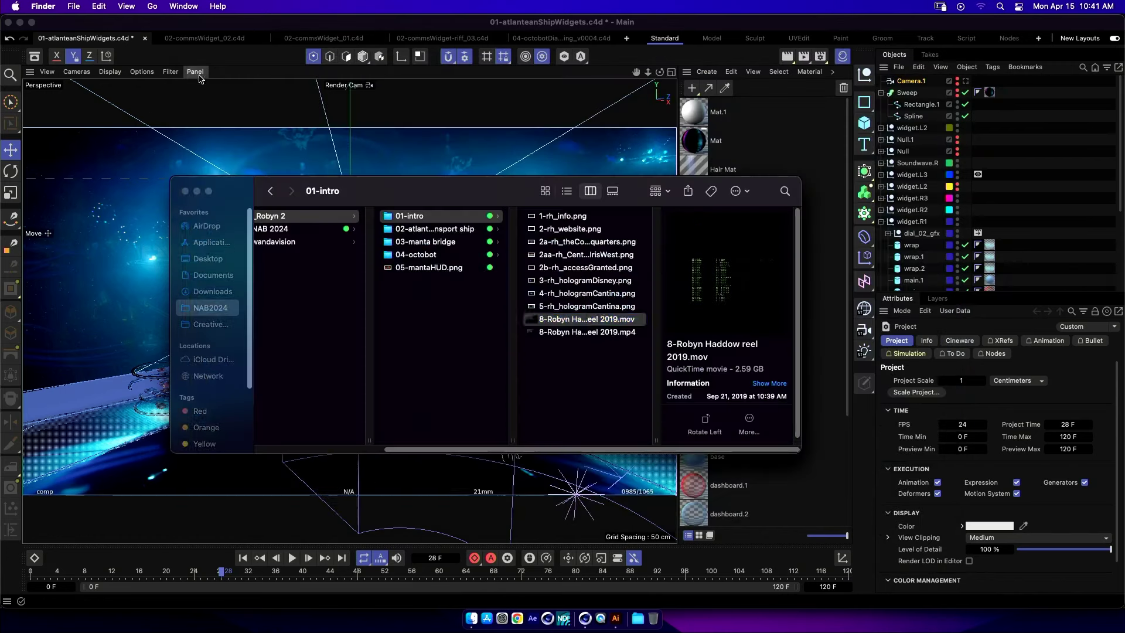
left_click(637, 319)
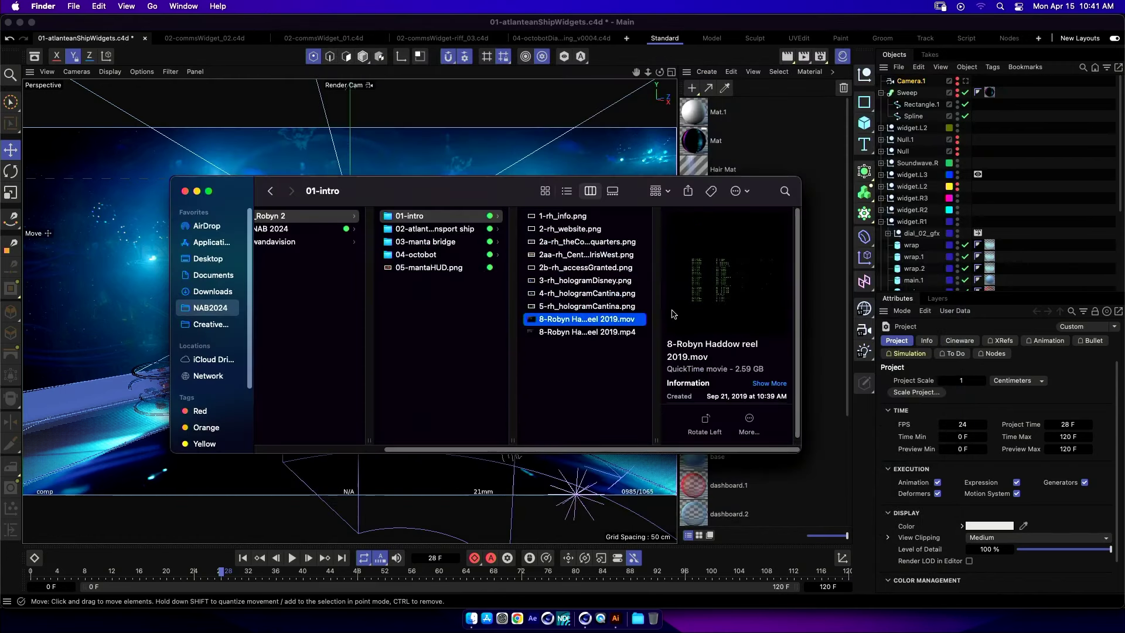
double_click(633, 321)
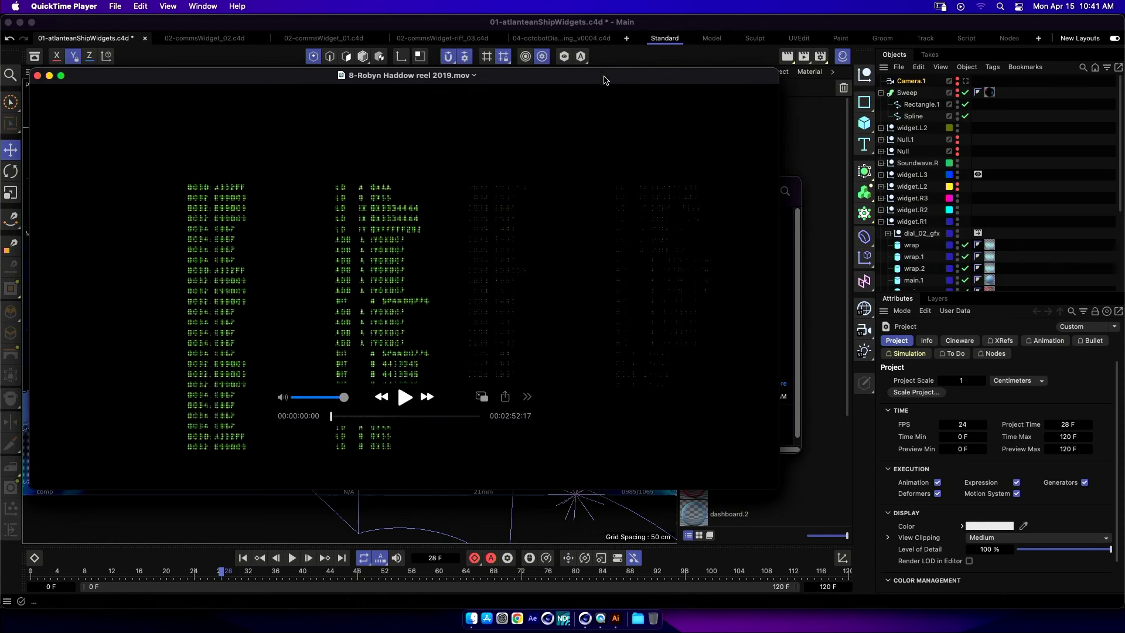
double_click(604, 80)
Play the rh UI GRFX 2019 reel full screen, then return it to a window.
key("ctrl+super+f")
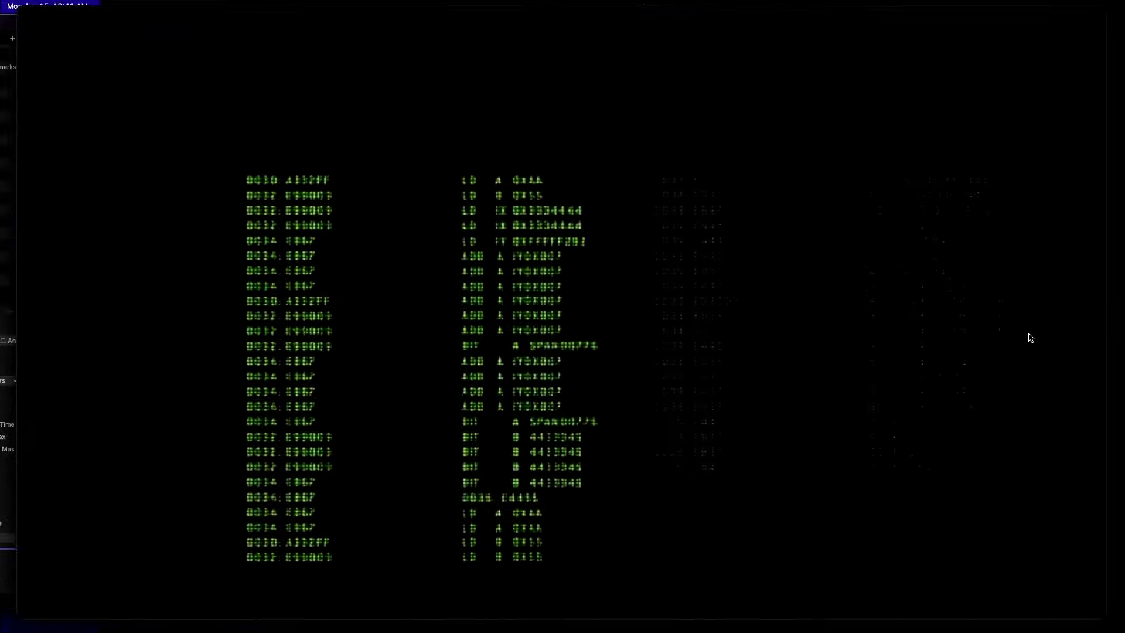
key("space")
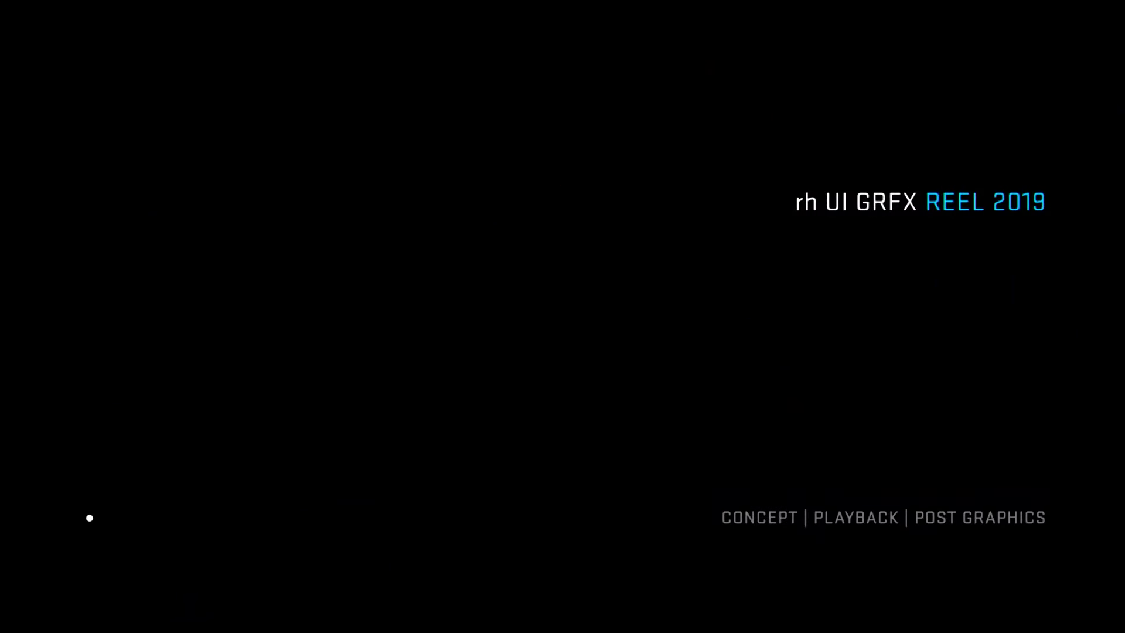
key("Escape")
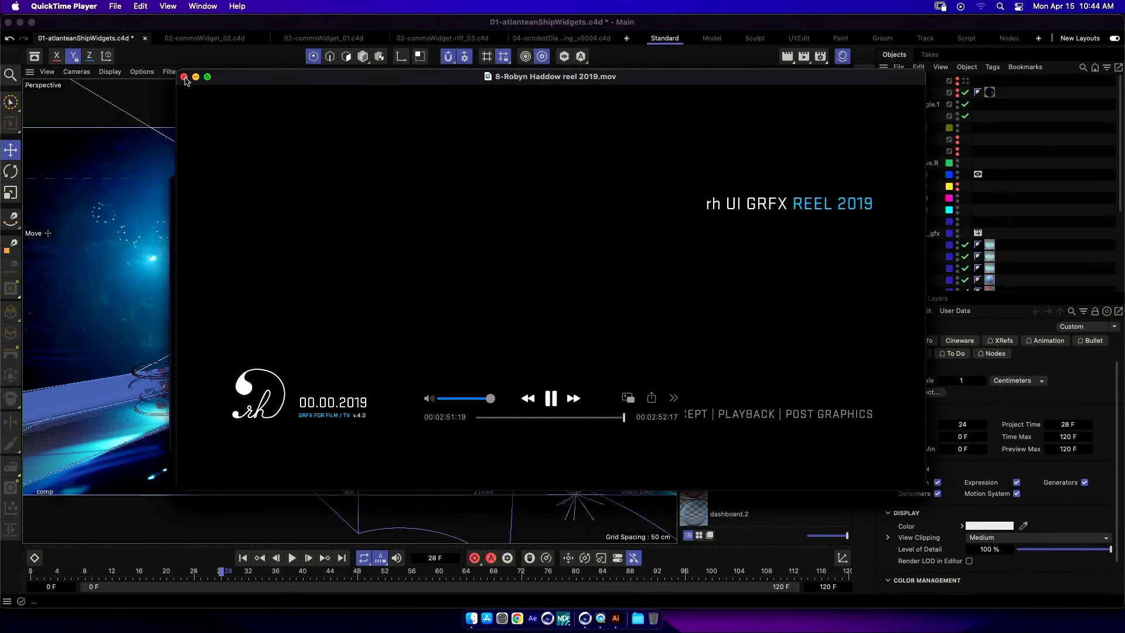
Close the reel movie and show the 02-atlantean transport ship folder's files in Finder.
left_click(184, 77)
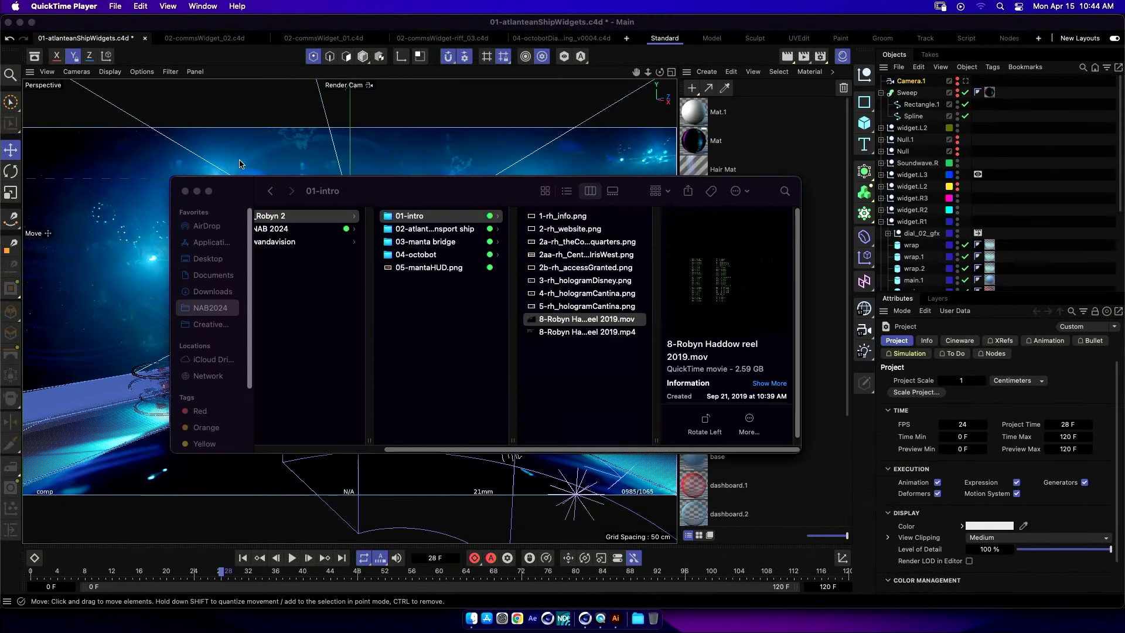
left_click(463, 231)
left_click_drag(495, 195, 542, 202)
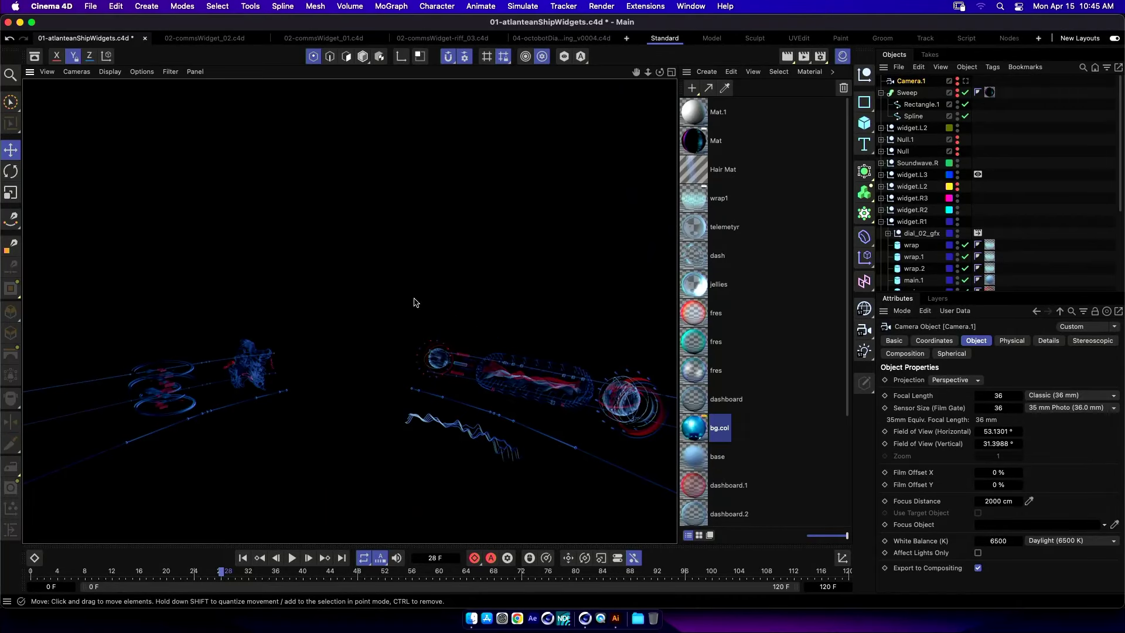
Preview the _1-Aquaman2_01.png cockpit still full-size in Quick Look.
key("super+Tab")
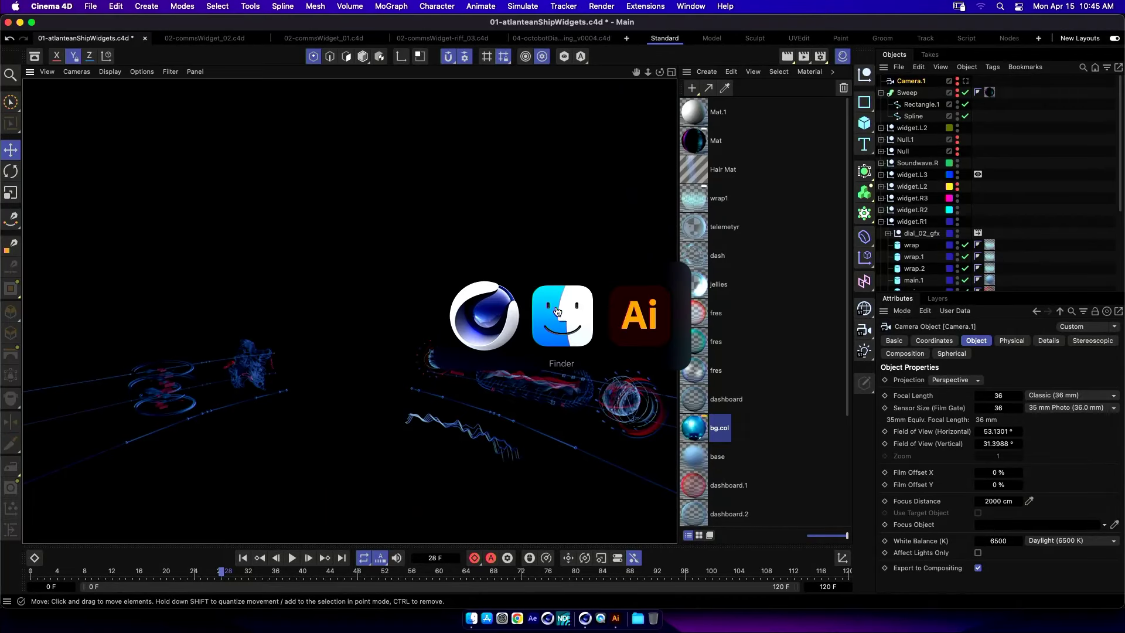
left_click(895, 274)
key("space")
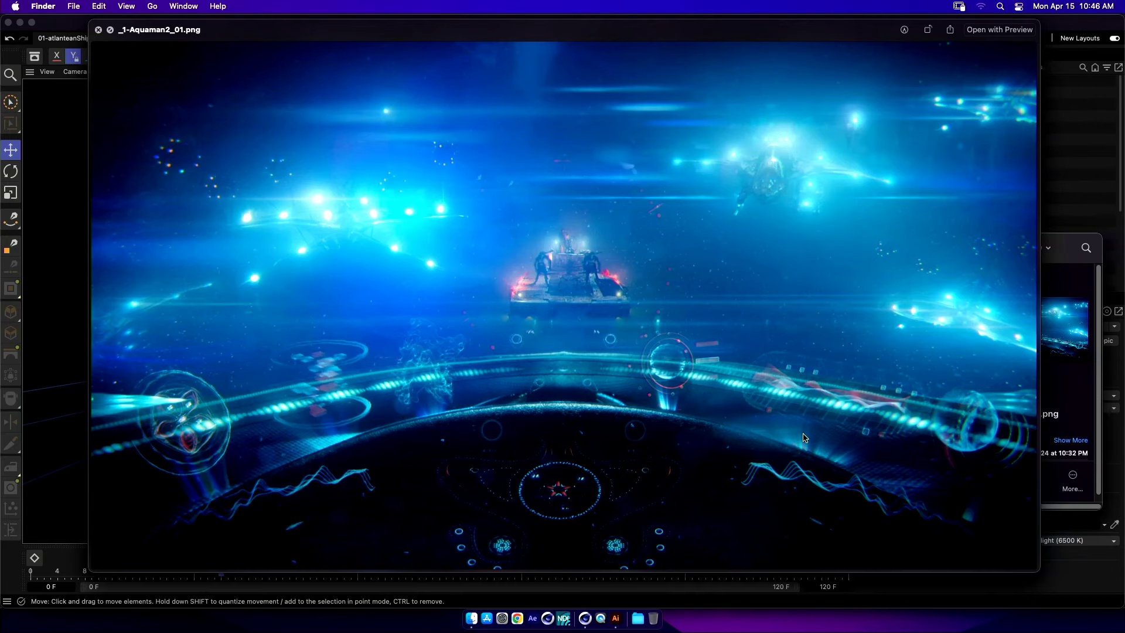
Play the _12SC_0200_can_slapcomp_v0044.mov slap comp in Quick Look.
key("space")
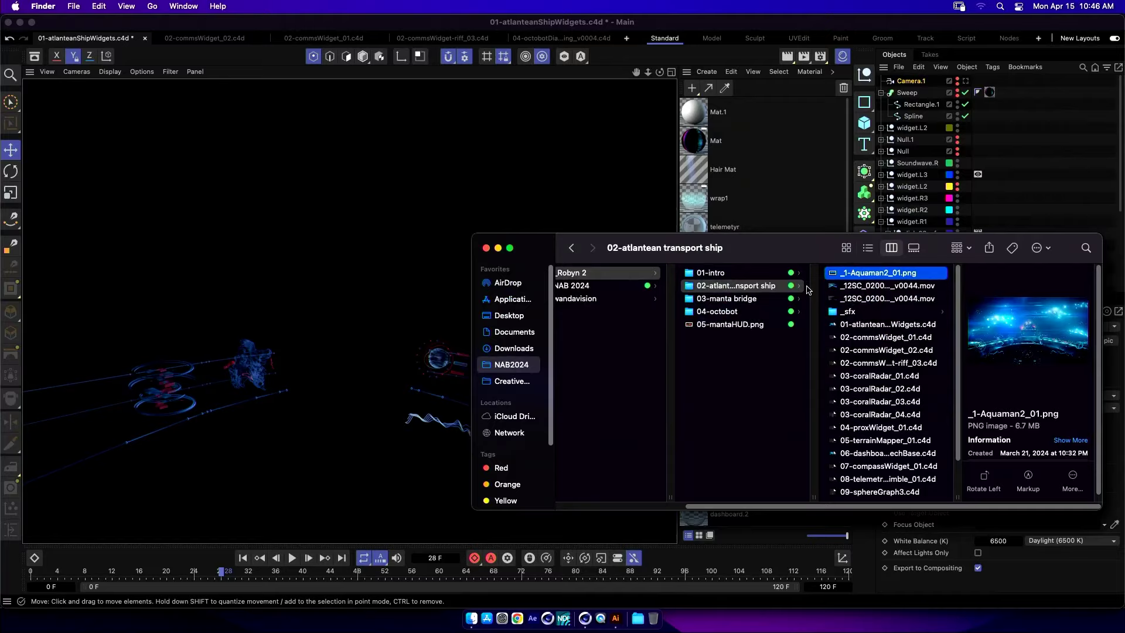
left_click(906, 291)
key("space")
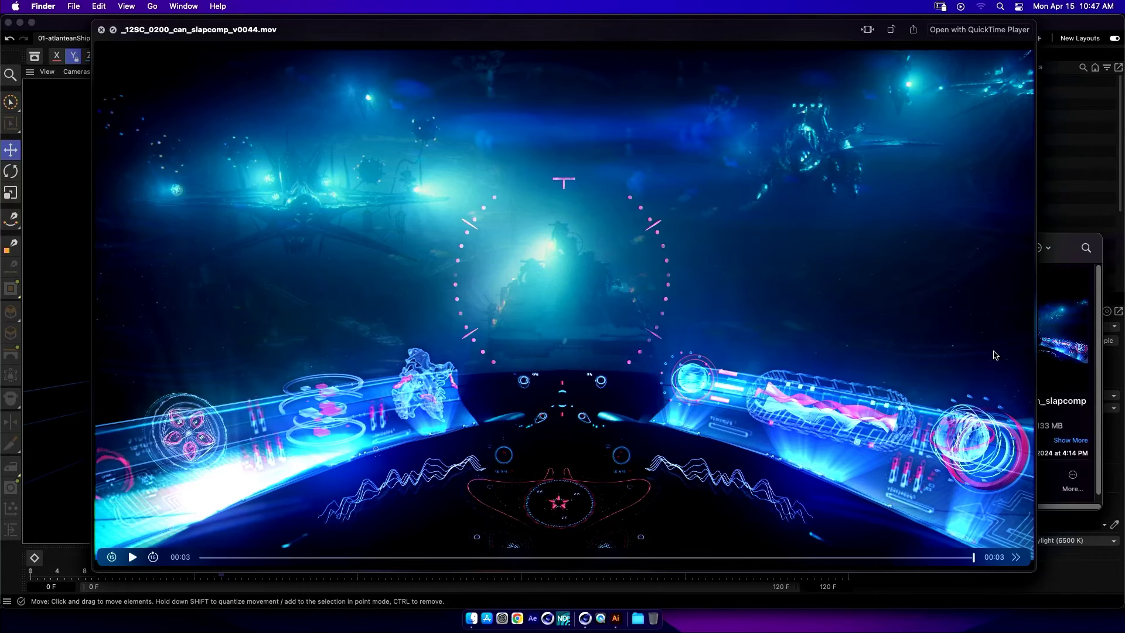
Watch the slapcompBlk_v0044.mov version, then create a new empty Untitled 2 Cinema 4D project.
key("Down")
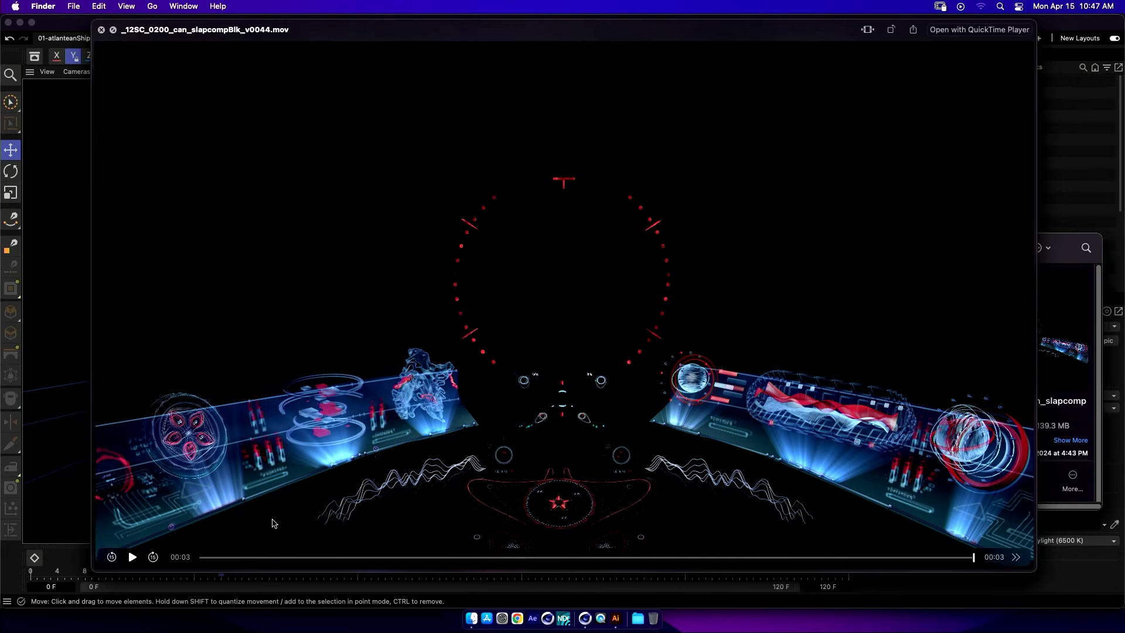
left_click(130, 558)
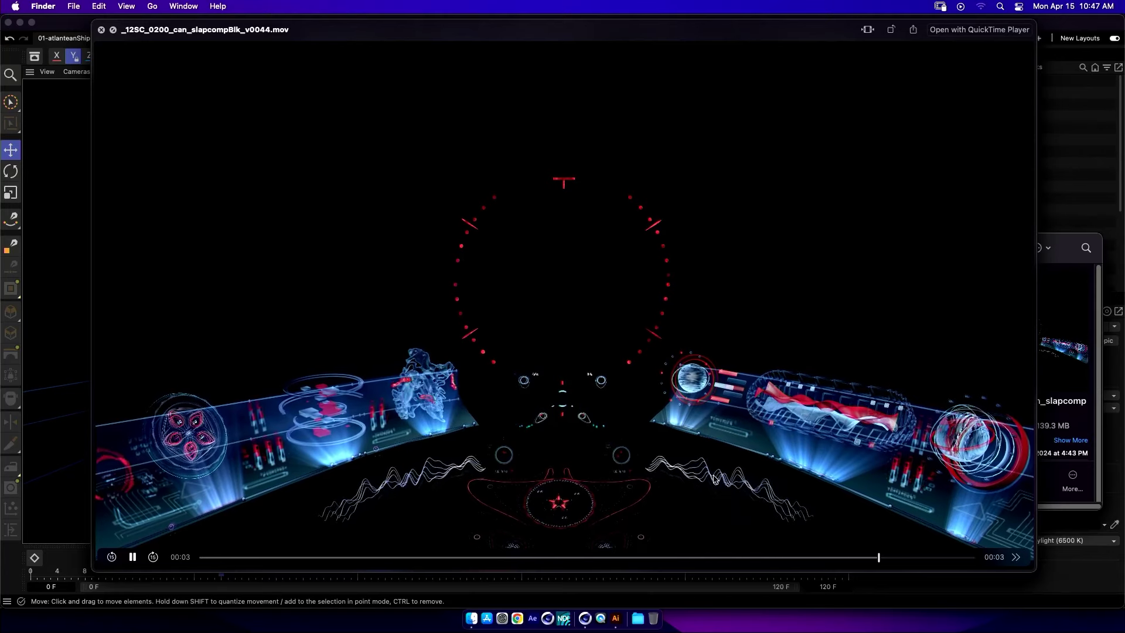
key("space")
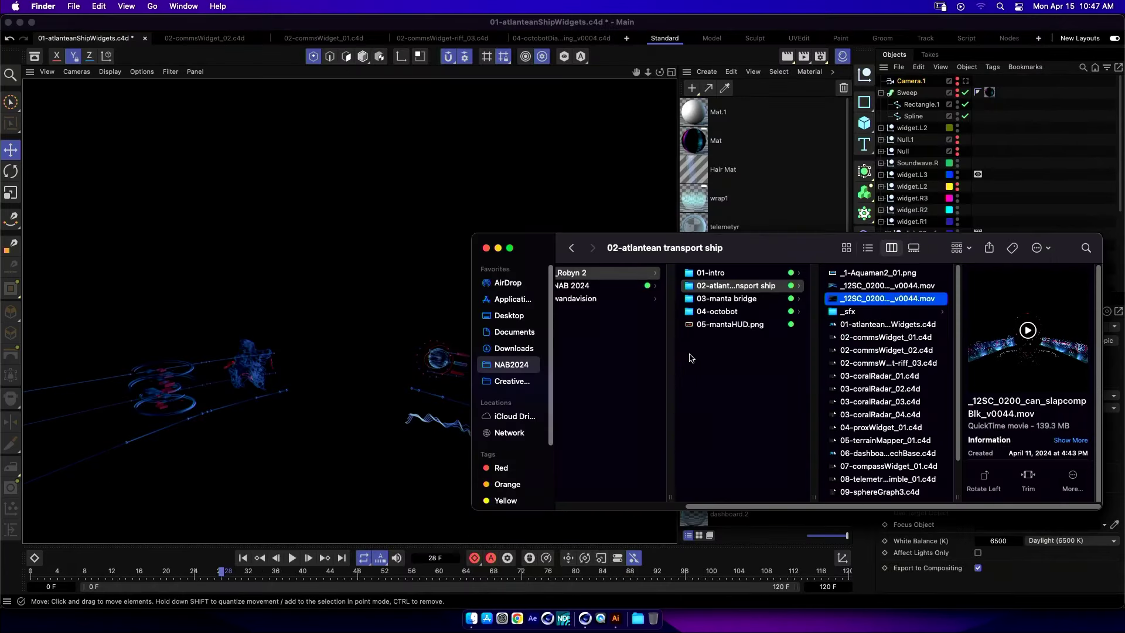
left_click(755, 155)
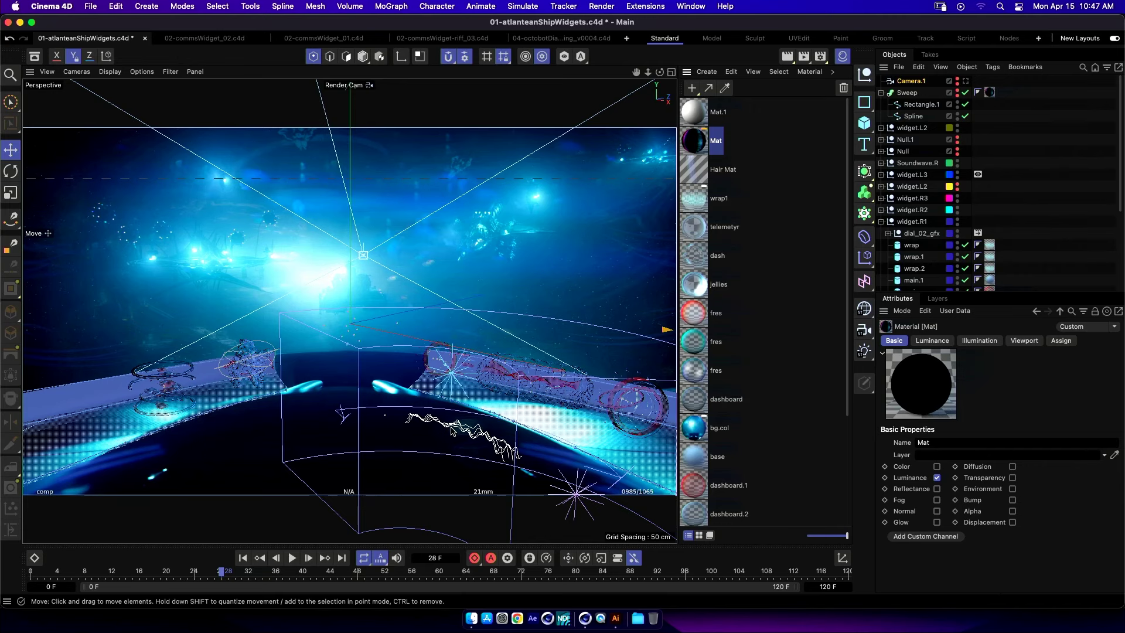
key("super+n")
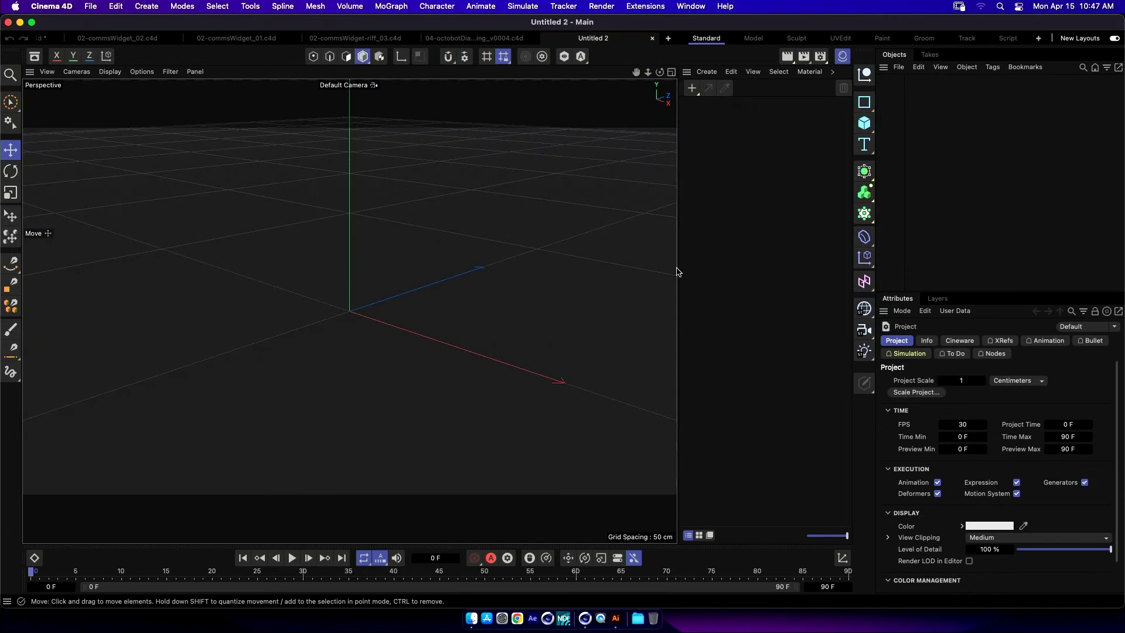
Add a Helix spline with Start Radius and End Radius both at 0 cm.
left_click(864, 102)
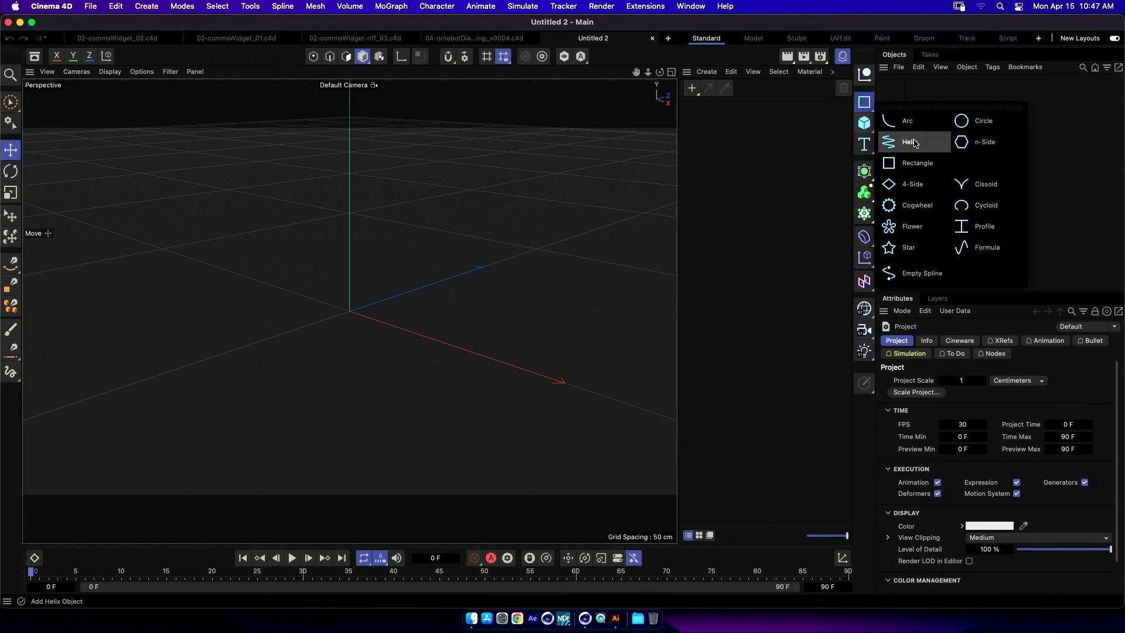
left_click(915, 143)
left_click_drag(1026, 371, 1003, 370)
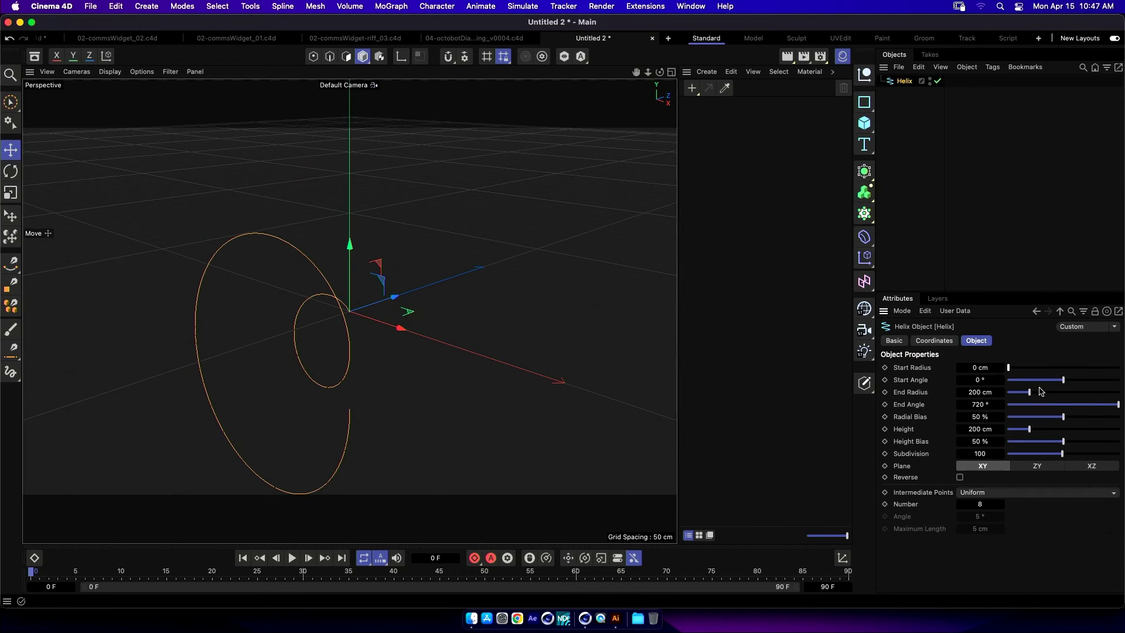
left_click_drag(1034, 395, 1004, 392)
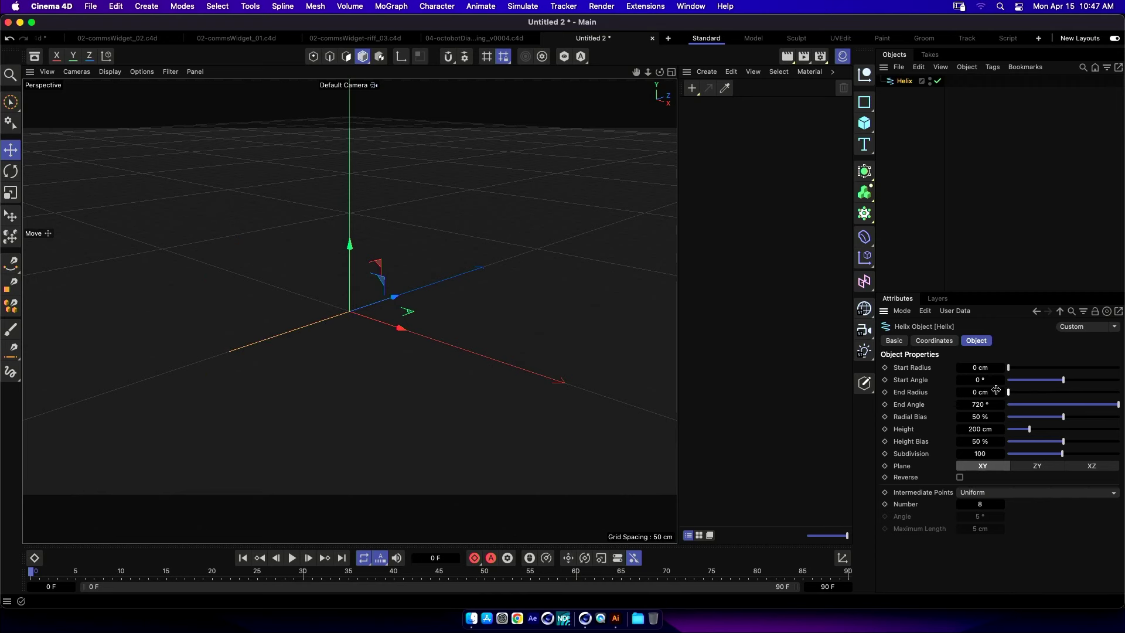
left_click_drag(353, 354, 487, 345, "alt")
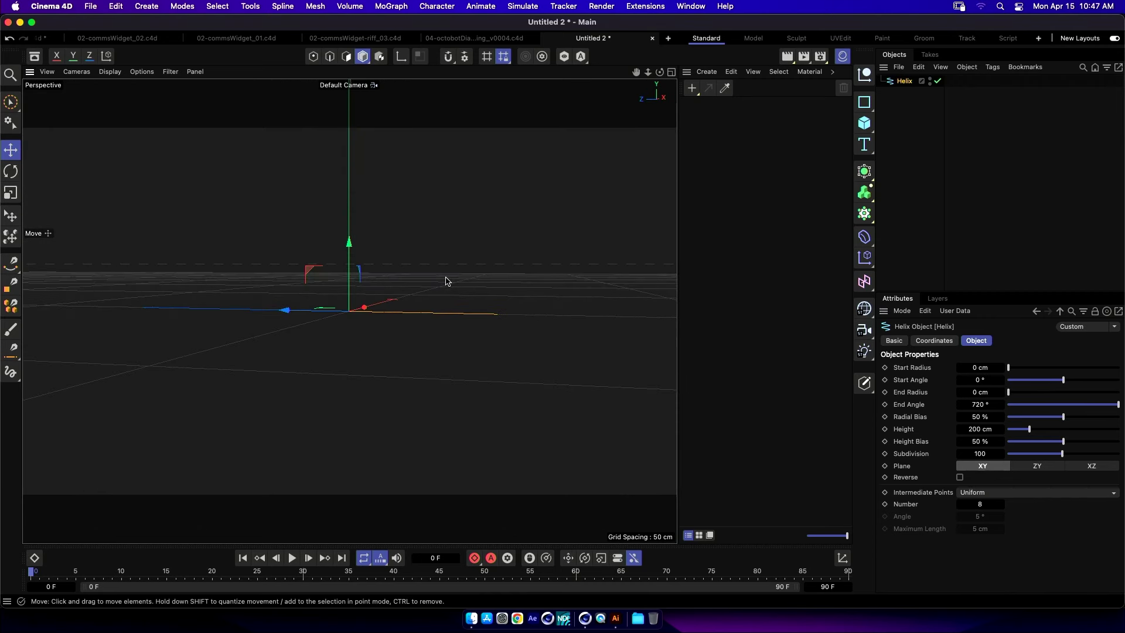
key("shift+c")
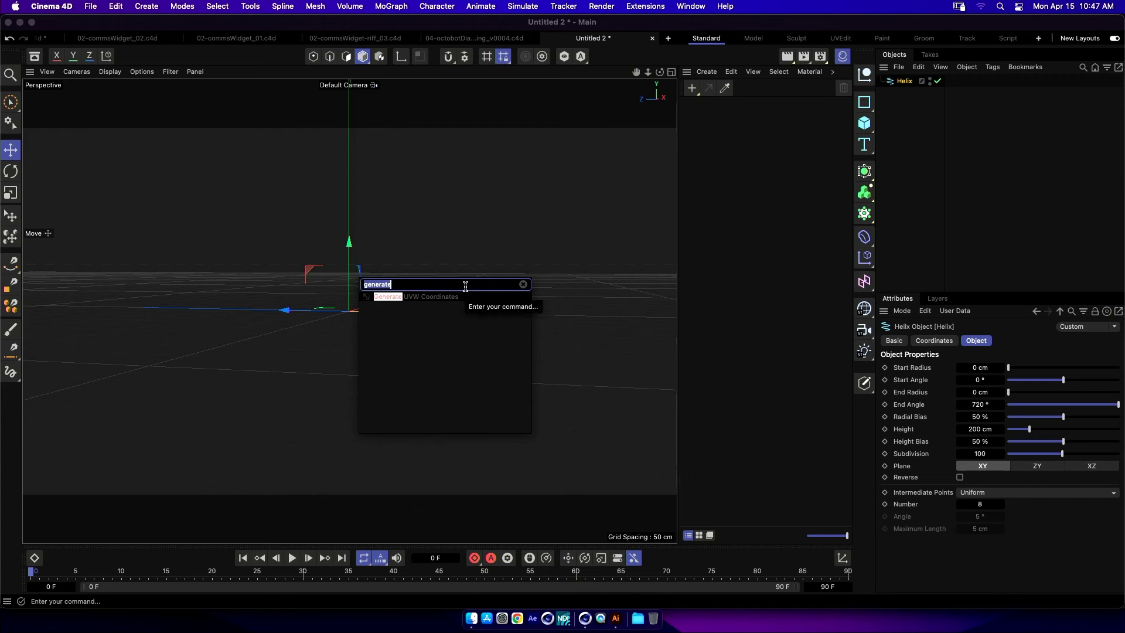
Create a Cloner through the command search and place the Helix inside it.
type("cloner")
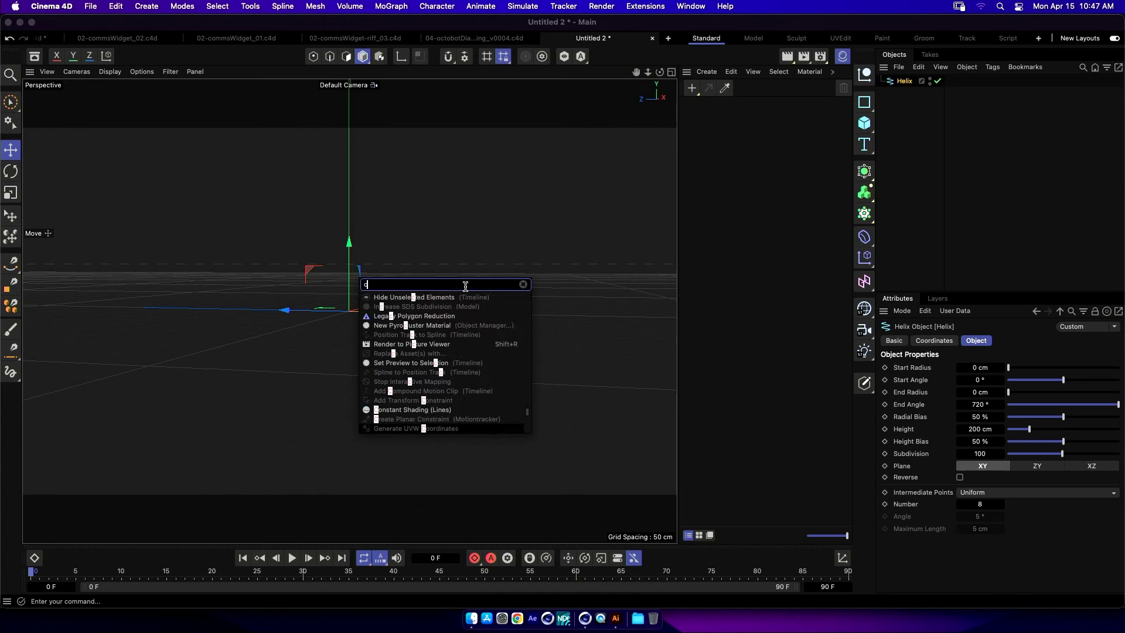
key("Return")
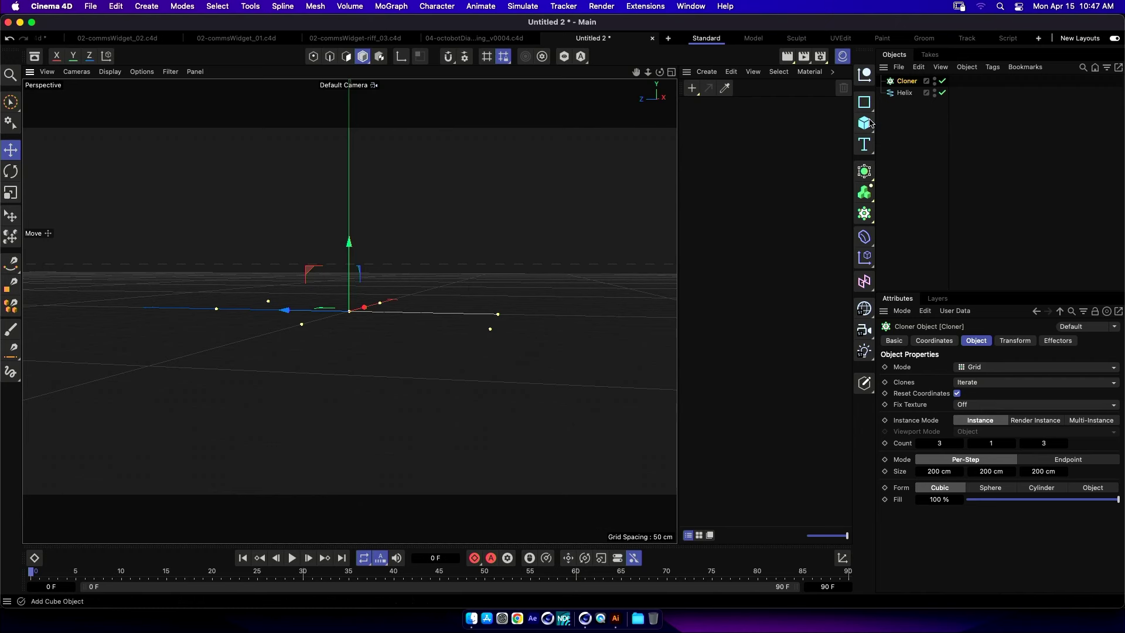
left_click_drag(905, 93, 908, 83)
left_click(907, 81)
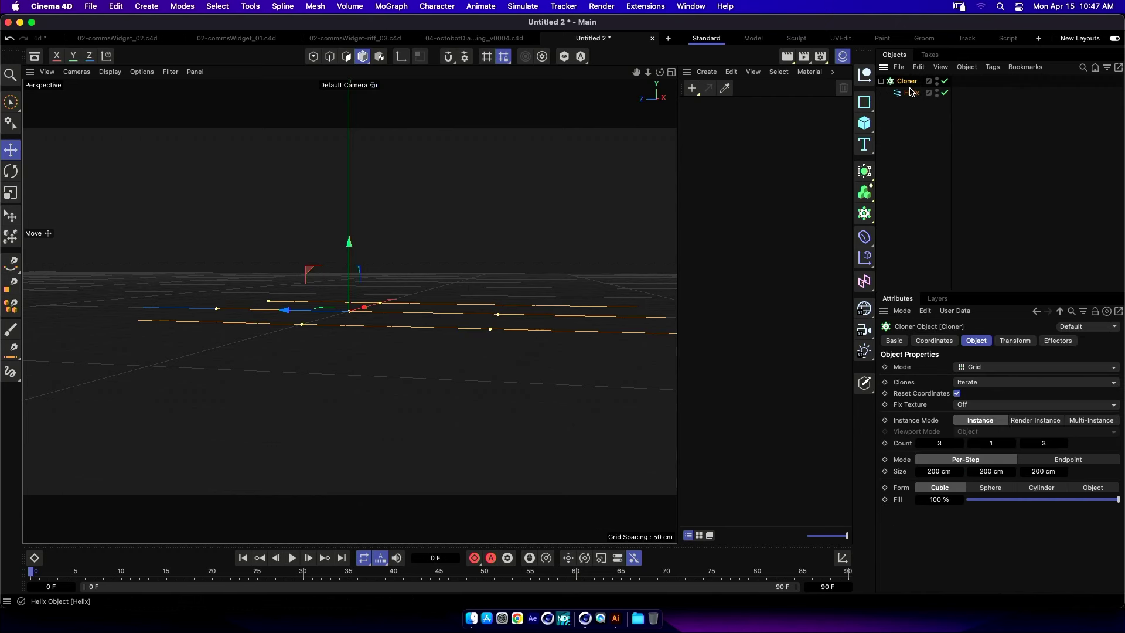
left_click(911, 93)
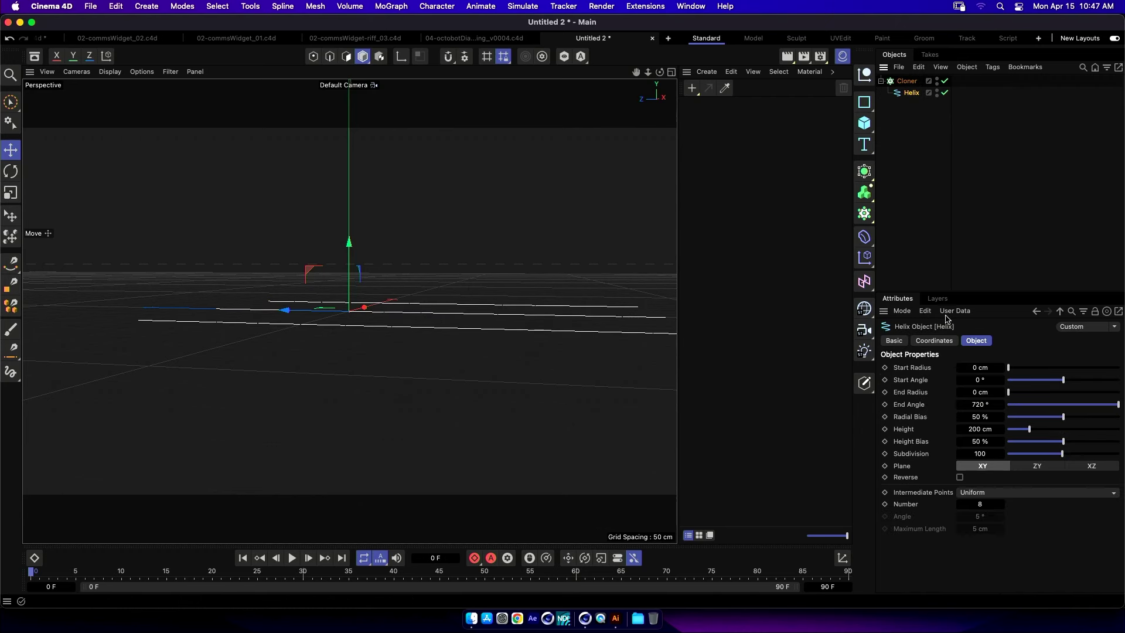
left_click(907, 81)
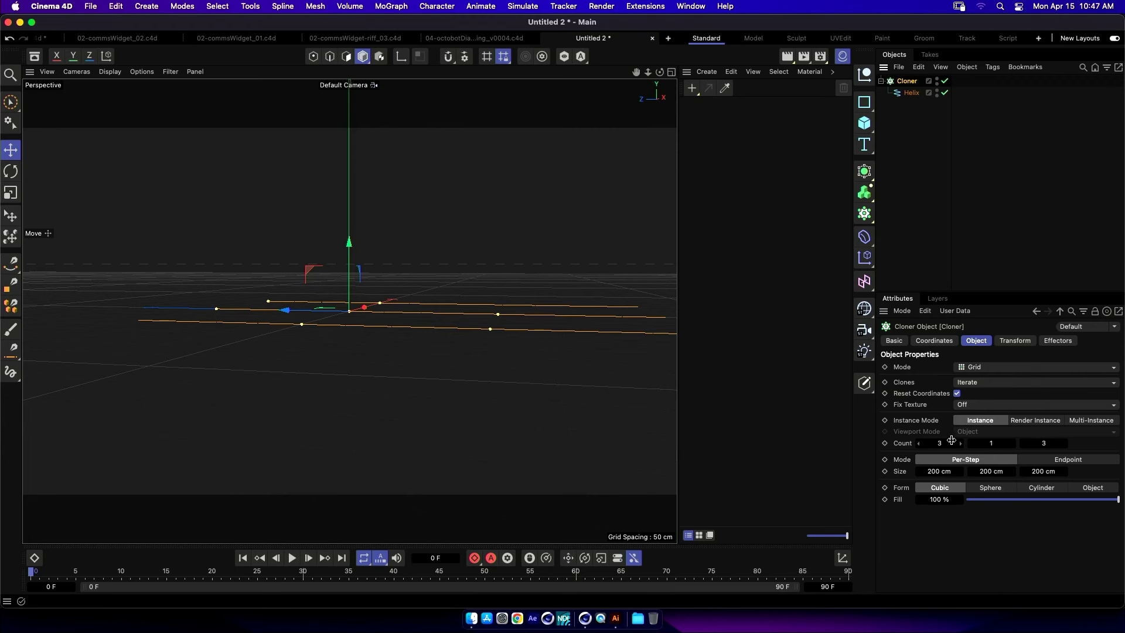
Set the Cloner to Linear mode with P.Y 0 cm and P.X 5 cm.
left_click(980, 371)
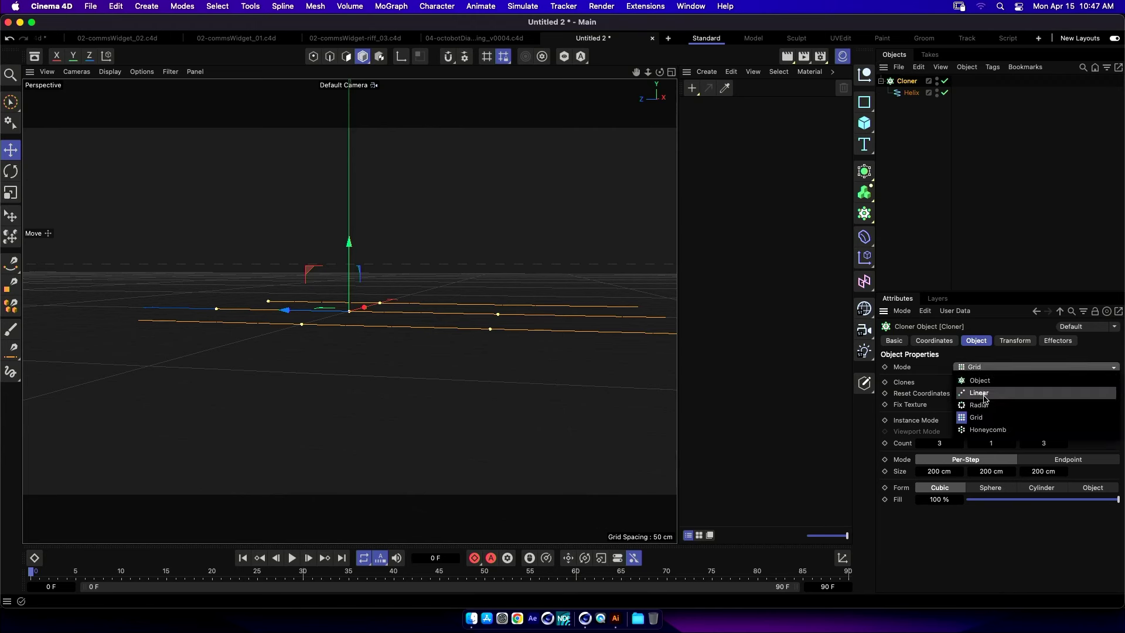
left_click(980, 393)
left_click(938, 508)
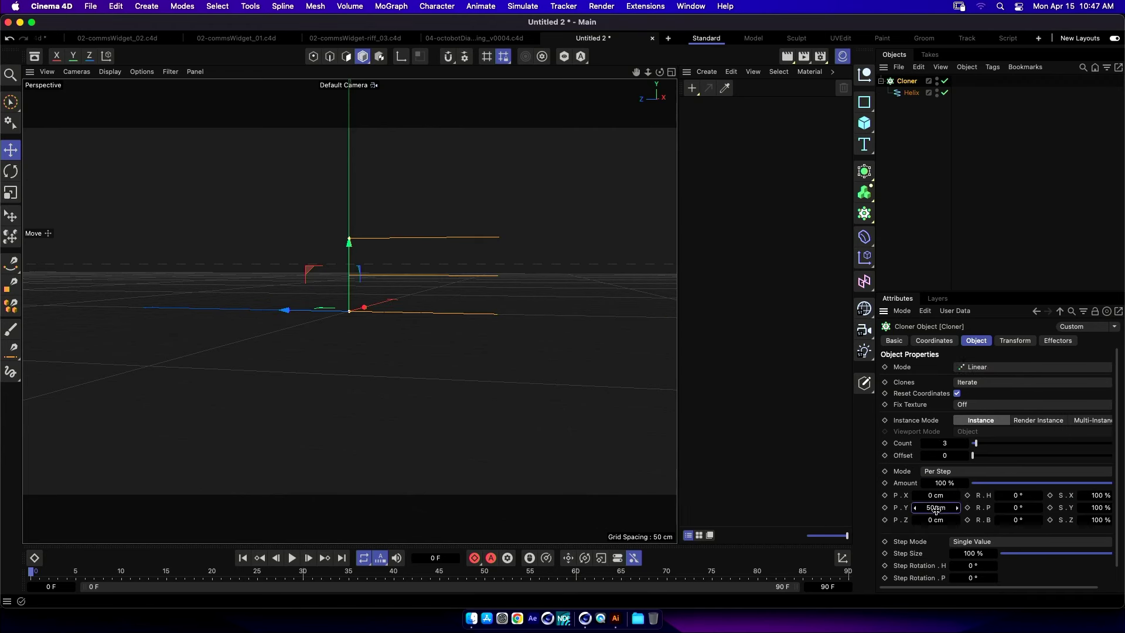
type("0")
key("Return")
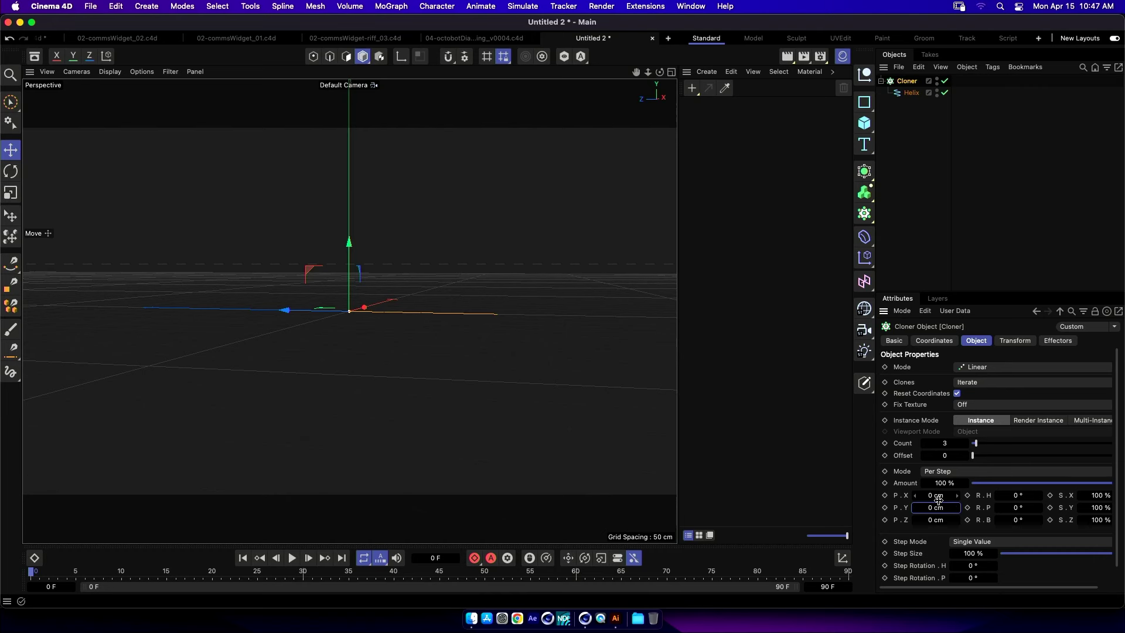
left_click(937, 497)
type("5")
key("Return")
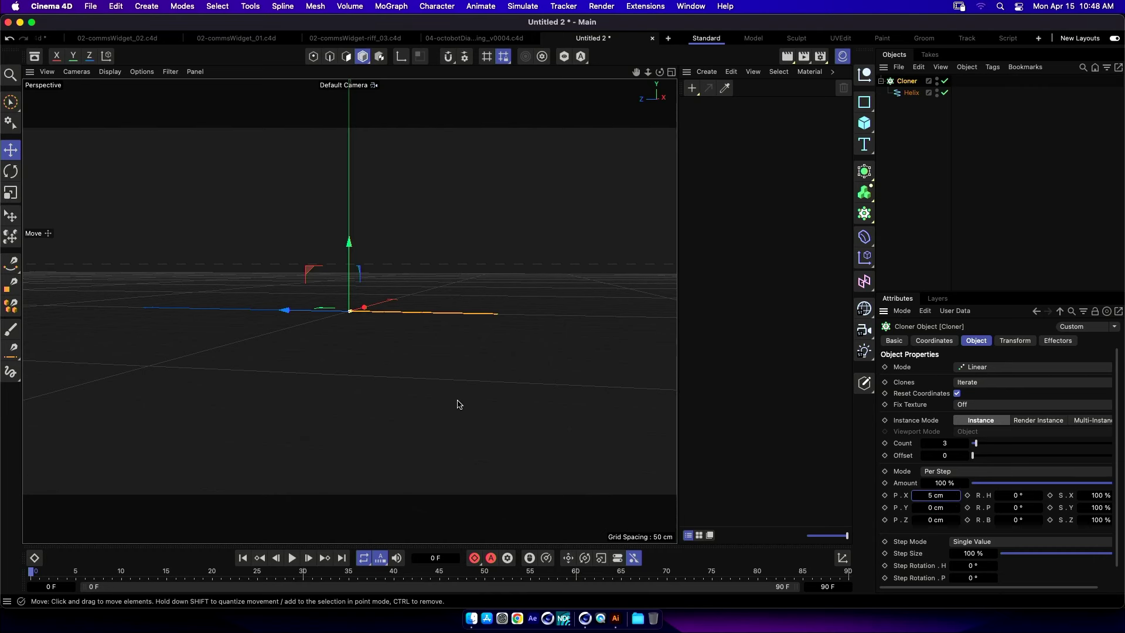
Set the clone count to 7 and recenter the view on the strip.
mouse_move(459, 404)
left_mouse_down("alt")
mouse_move(428, 407)
mouse_move(445, 417)
left_mouse_up("alt")
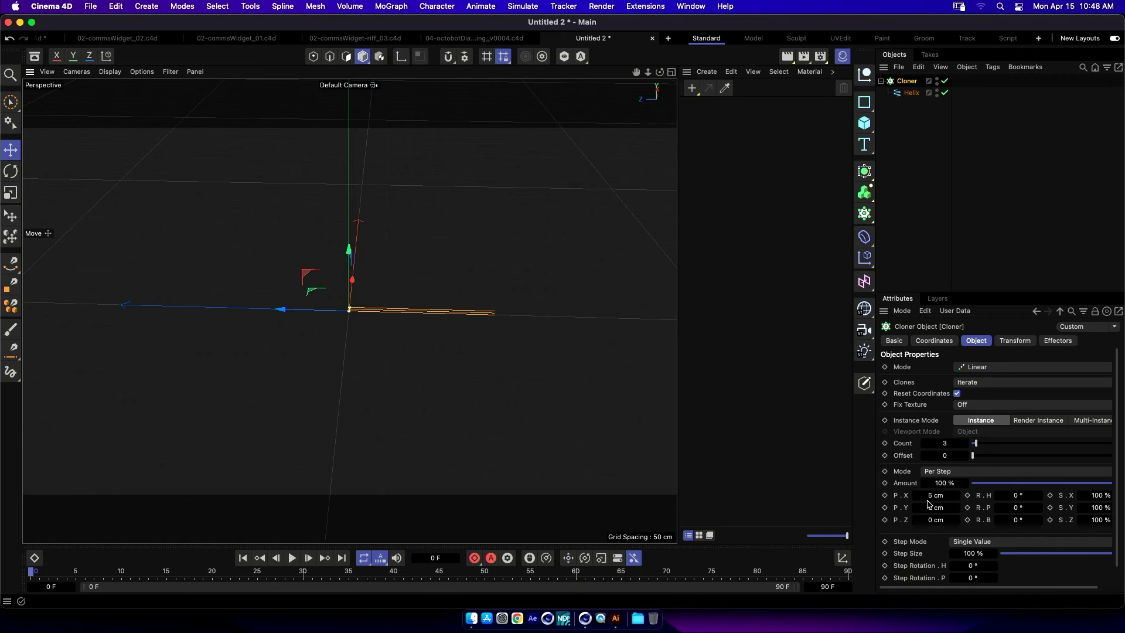
left_click(949, 443)
type("7")
key("Return")
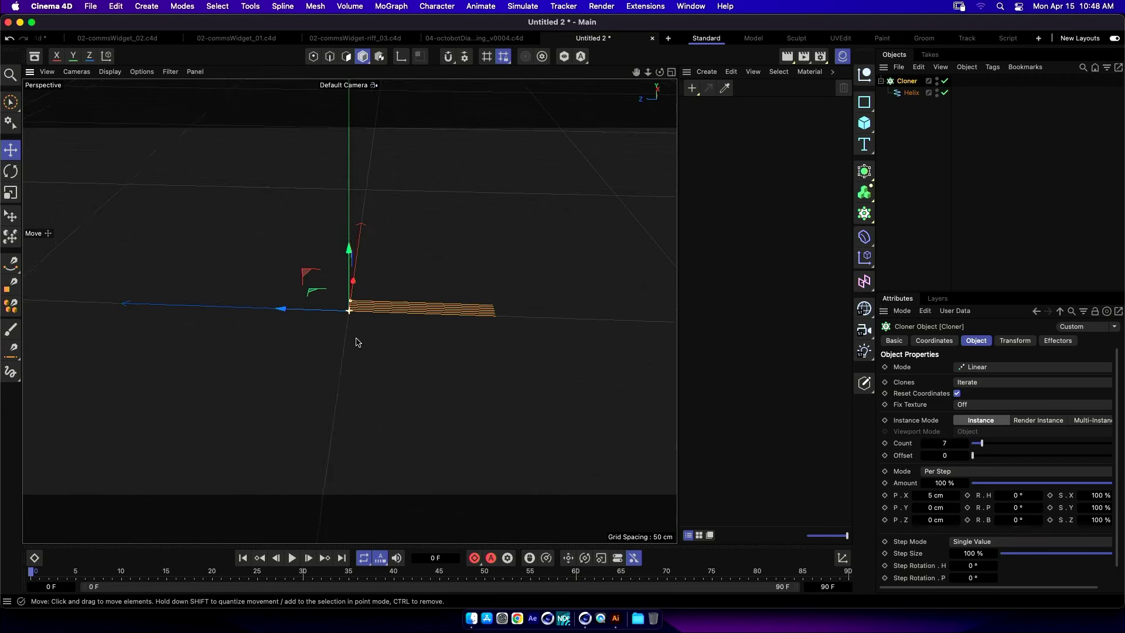
scroll(381, 319, "up", 3)
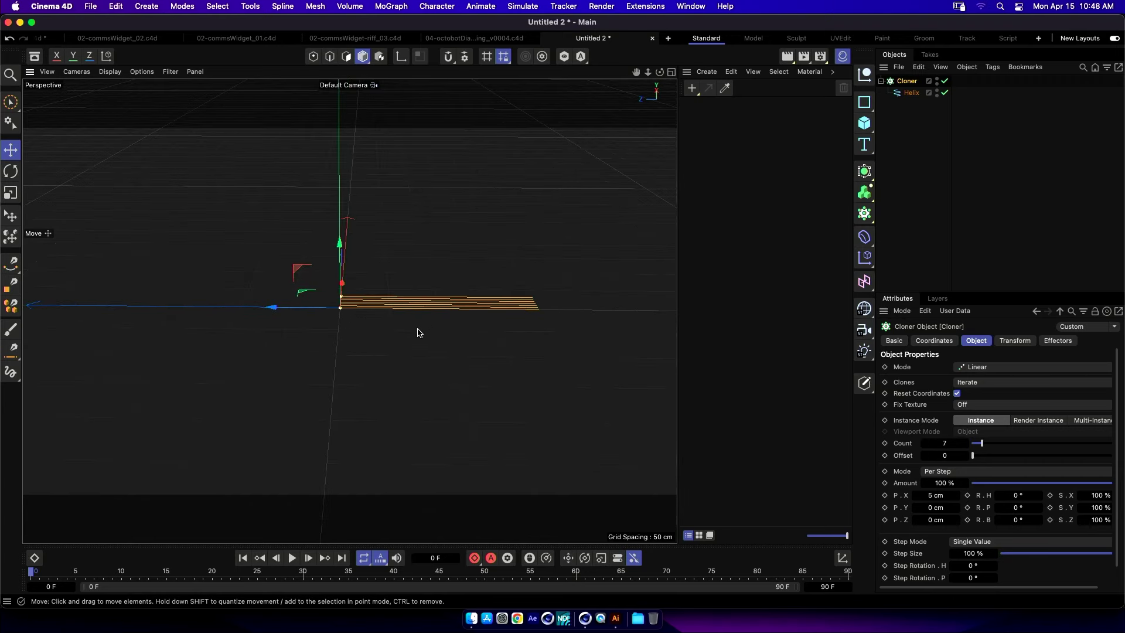
middle_click_drag(418, 333, 342, 330)
left_click_drag(342, 331, 347, 326, "alt")
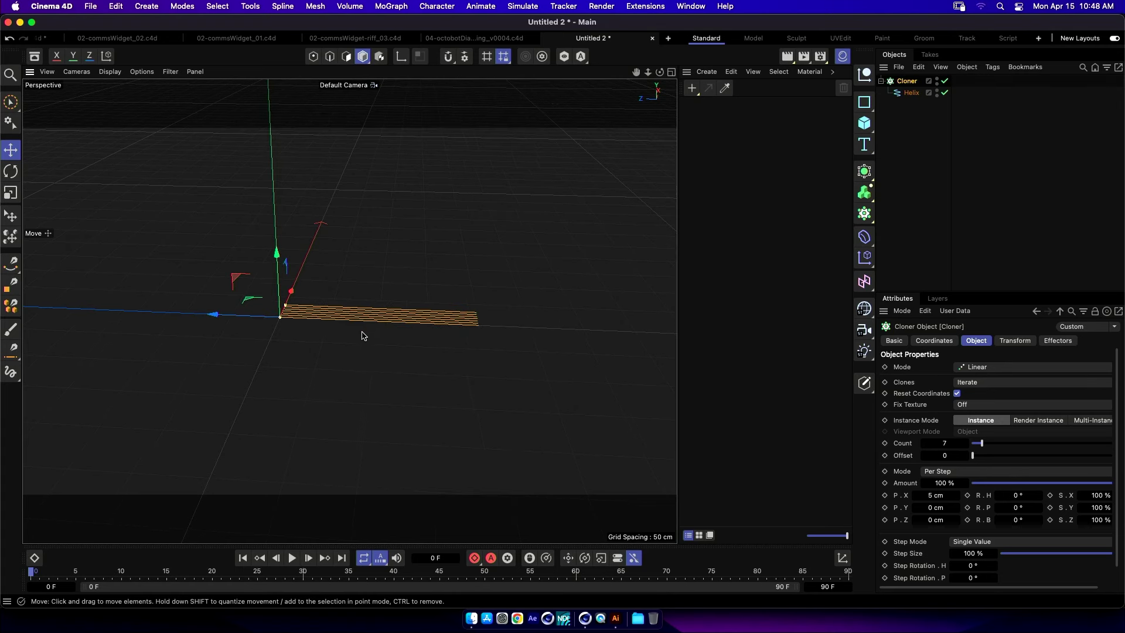
Add a Displacer deformer through the command search.
key("shift+c")
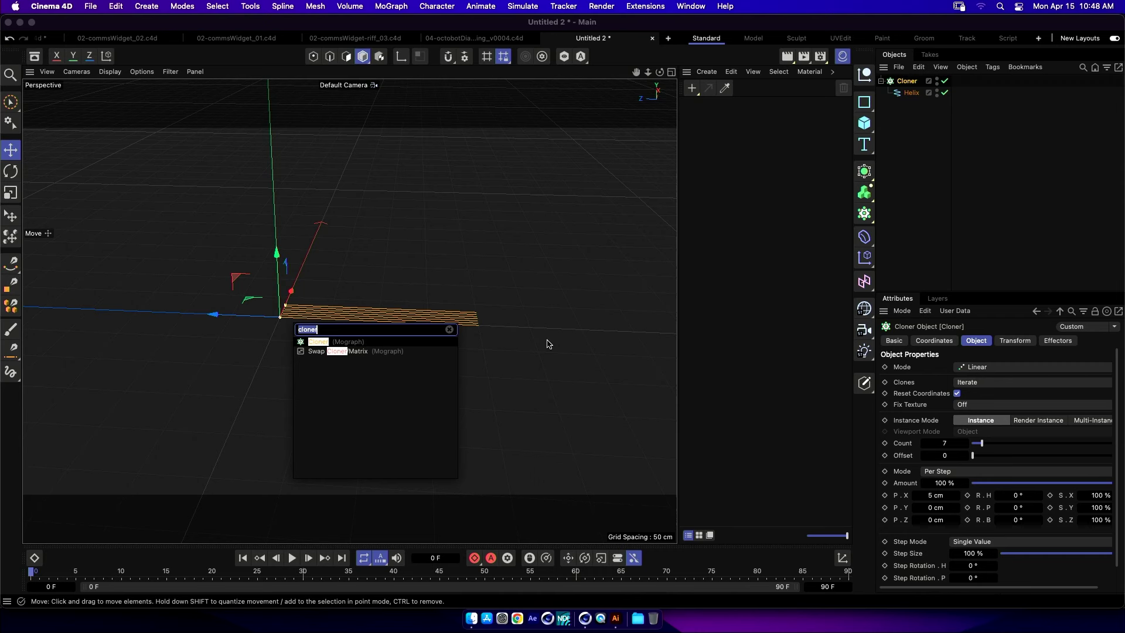
type("displac")
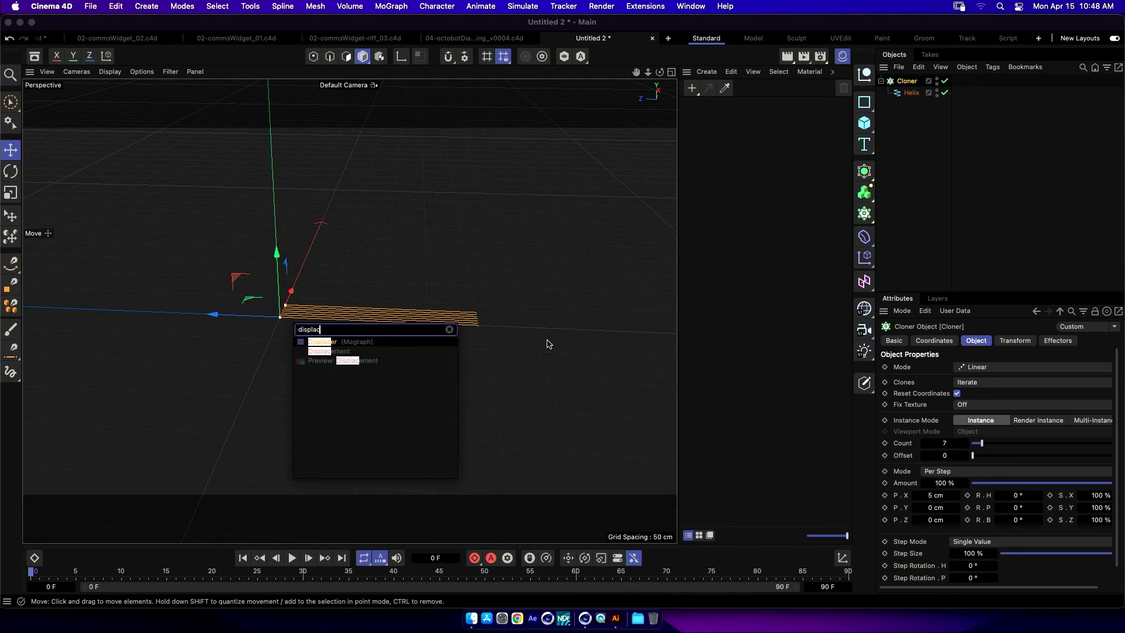
key("Return")
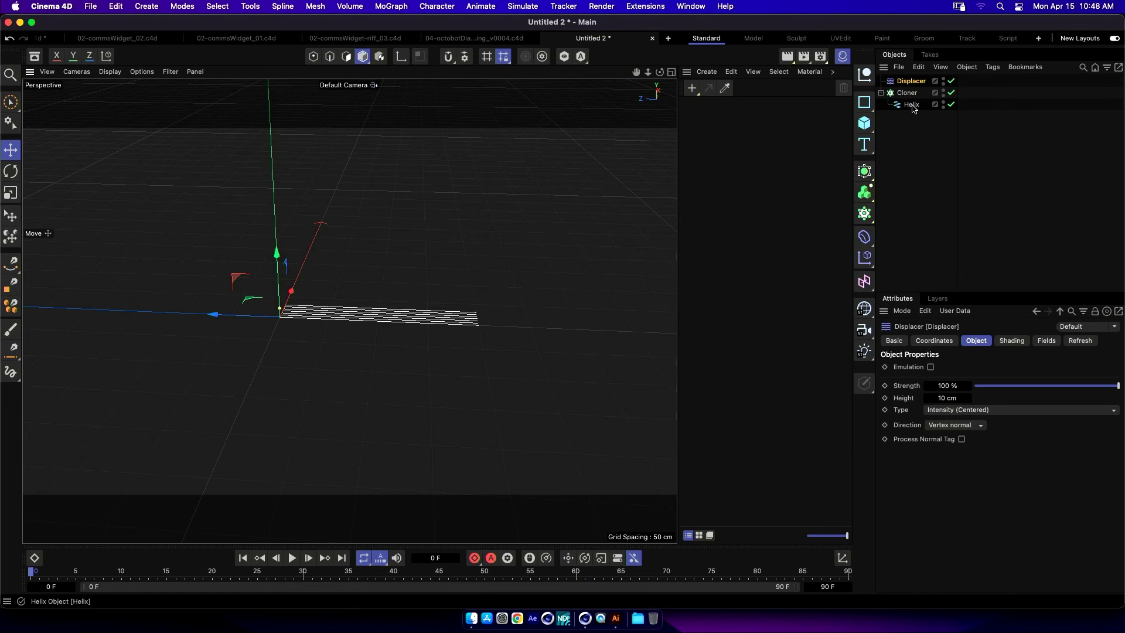
Group the Displacer and Cloner under a new null named widget.Sound.
left_click(864, 73)
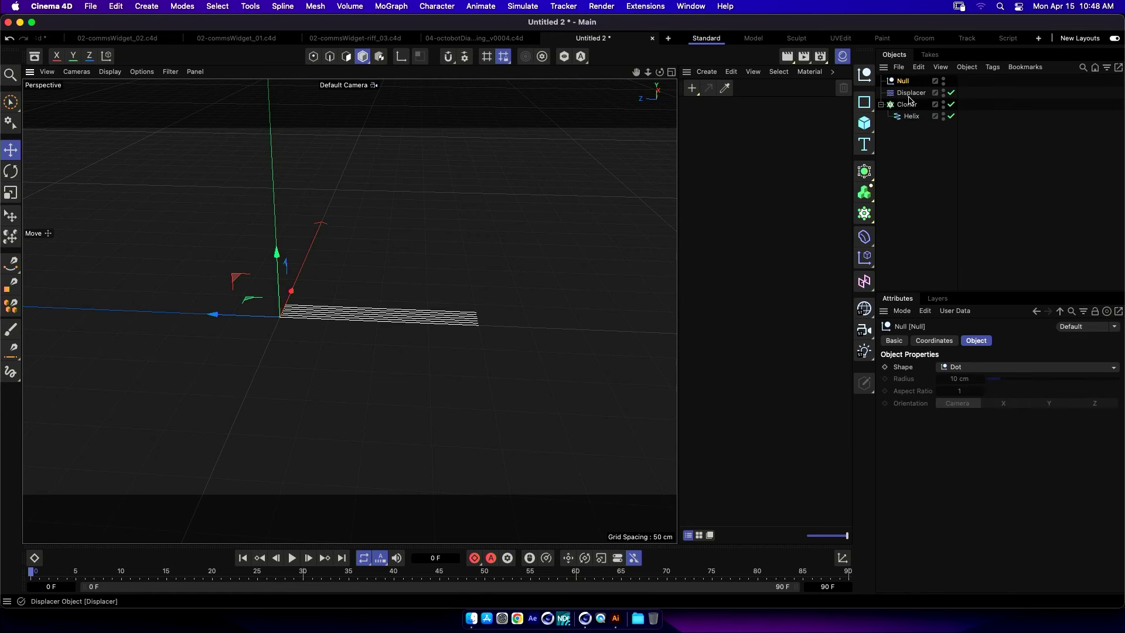
left_click(904, 93)
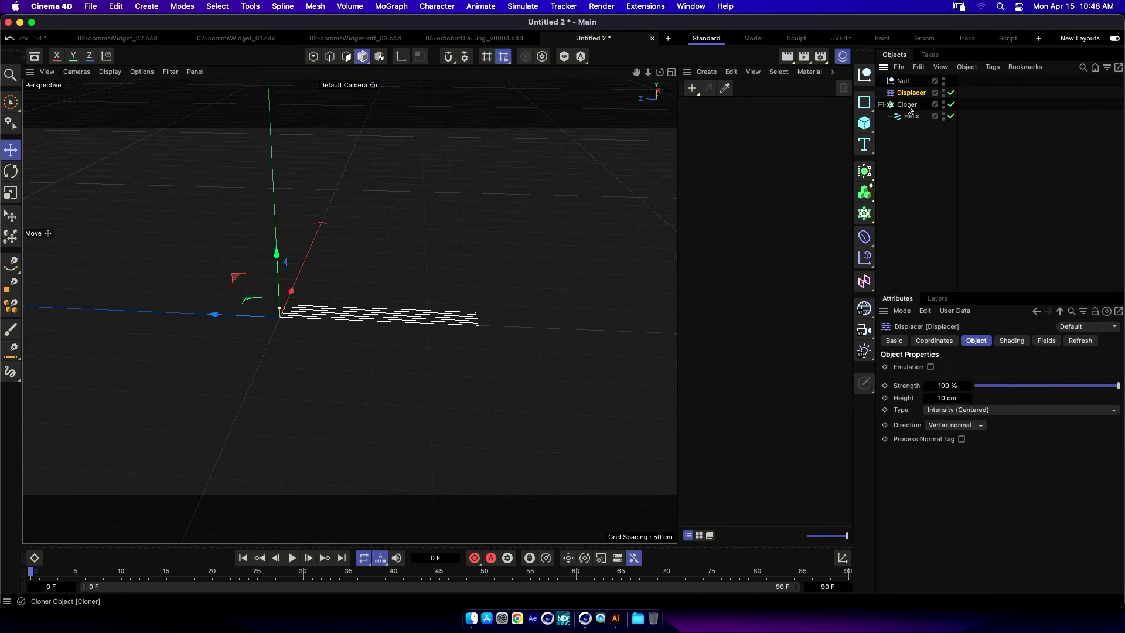
left_click(909, 106, "shift")
left_click_drag(909, 96, 903, 84)
double_click(905, 82)
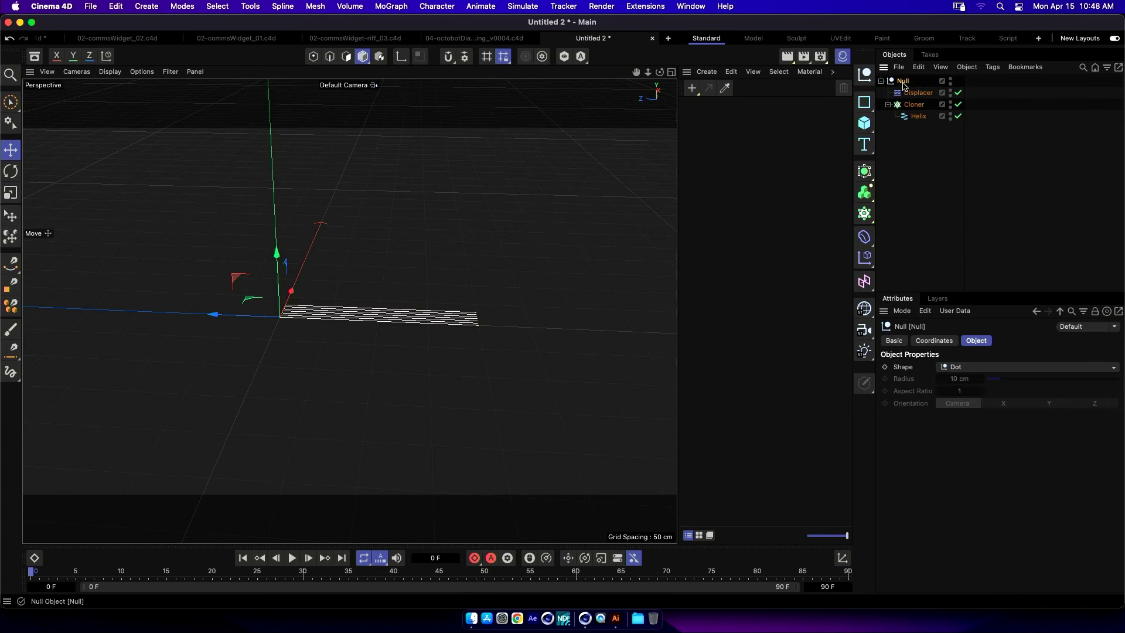
type("widg")
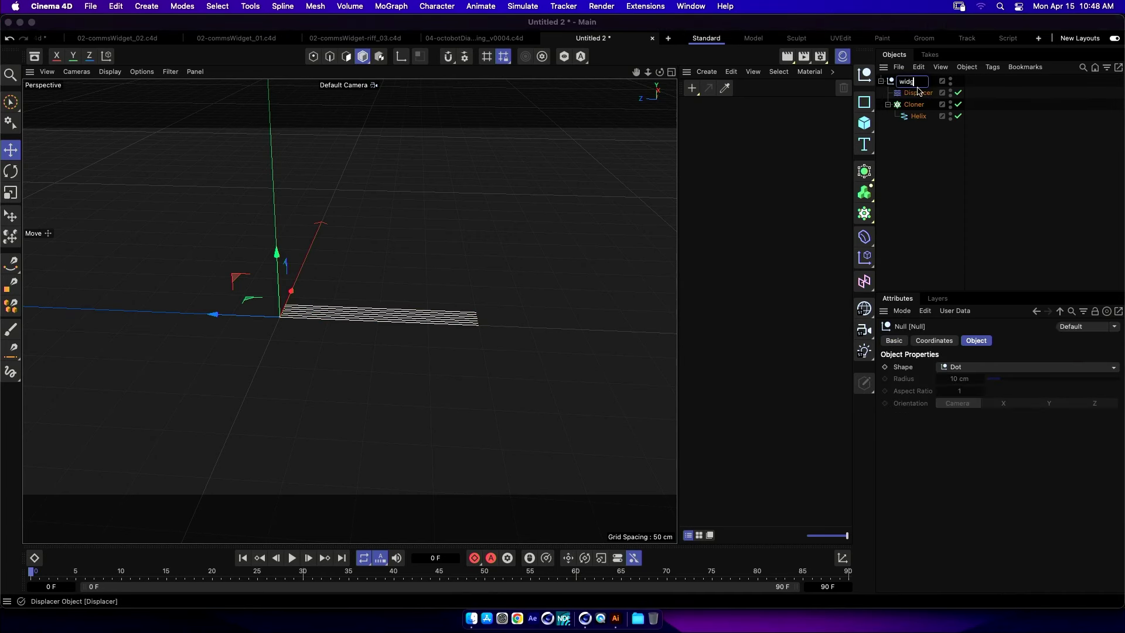
type("et.sound")
key("Return")
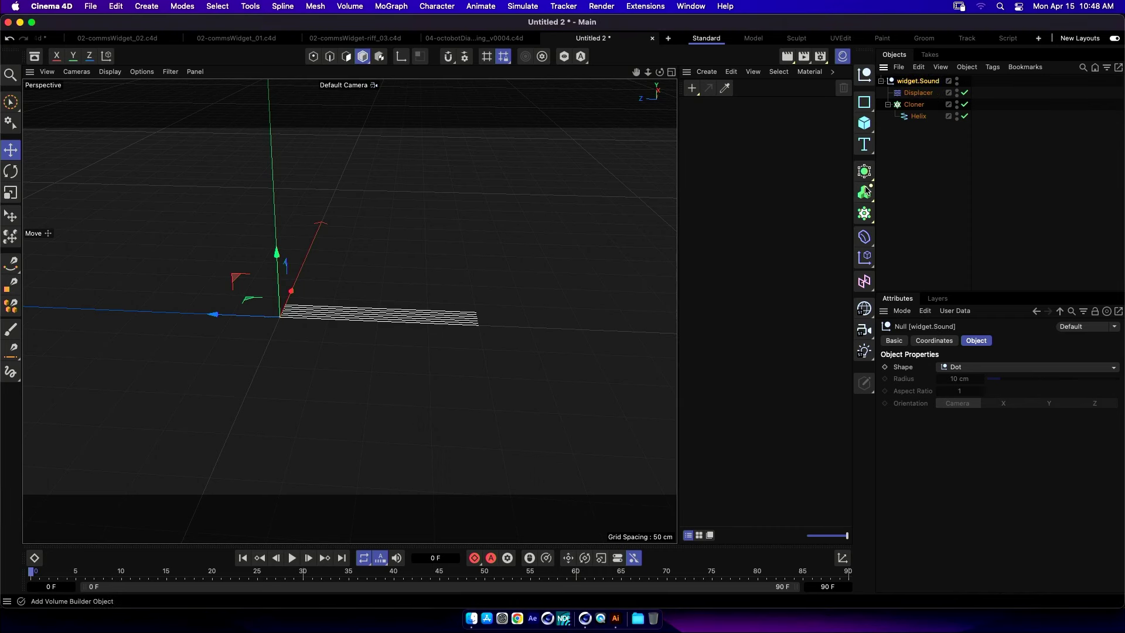
Check the Helix settings, then show the Displacer's Shading settings.
left_click(918, 120)
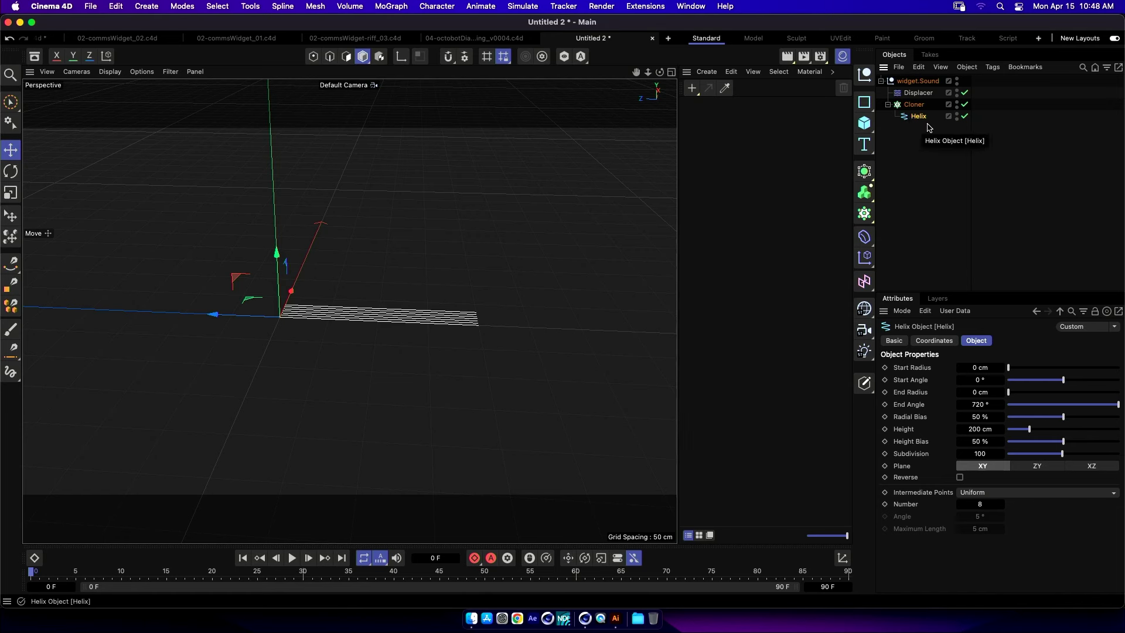
left_click(914, 93)
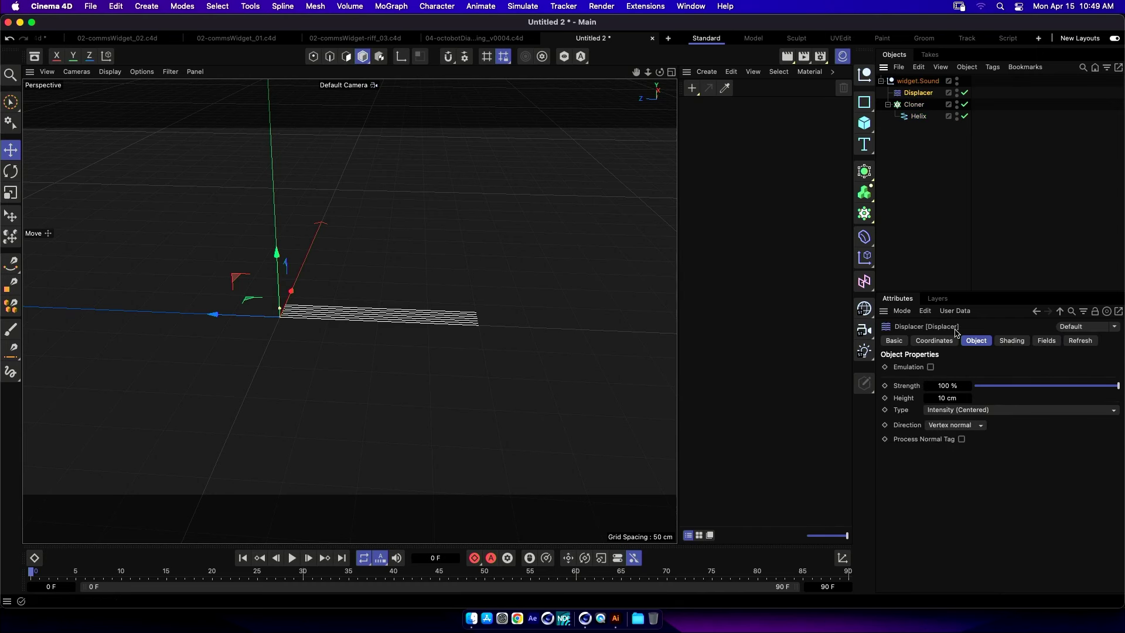
left_click(1017, 342)
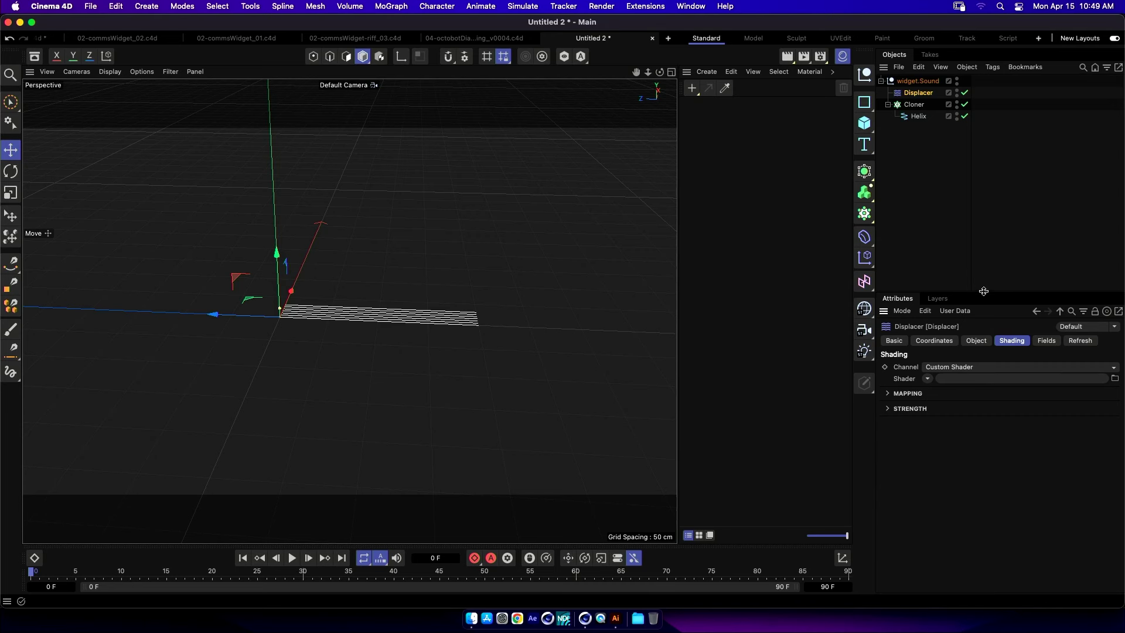
Set both the project and render frame rates to 24 fps.
left_click_drag(984, 292, 985, 263)
key("super+d")
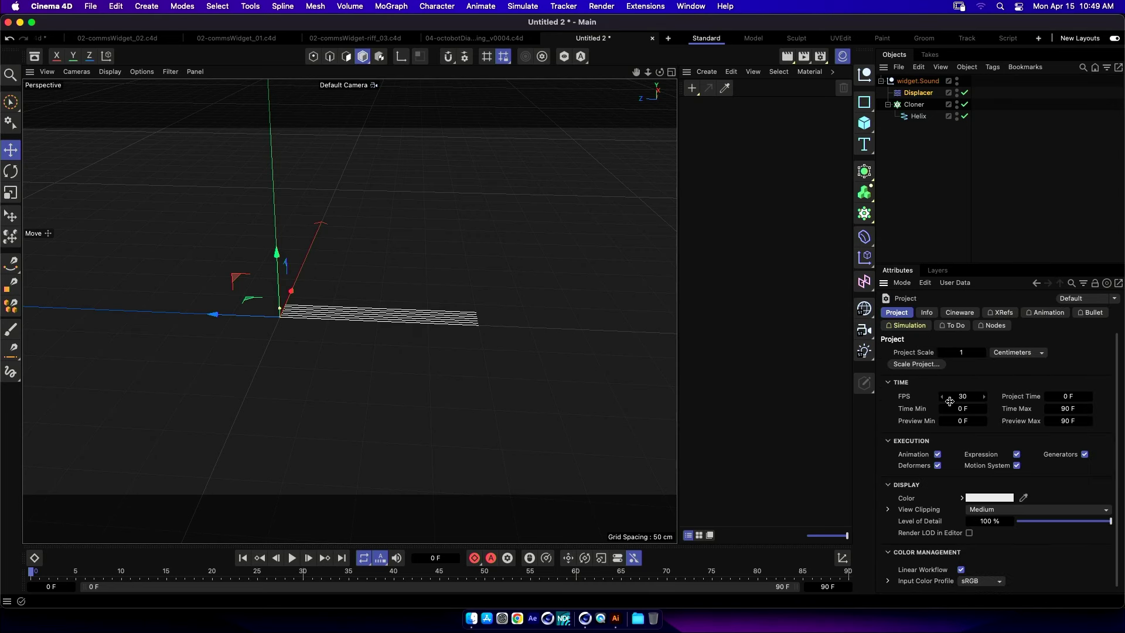
left_click(964, 397)
type("24")
key("Return")
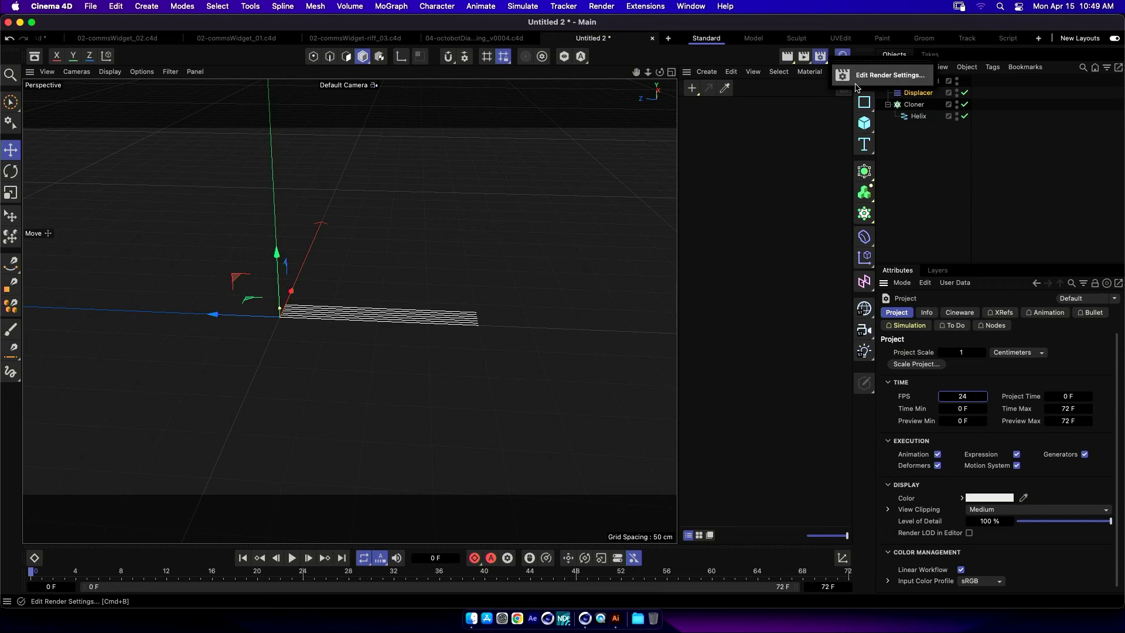
left_click(855, 87)
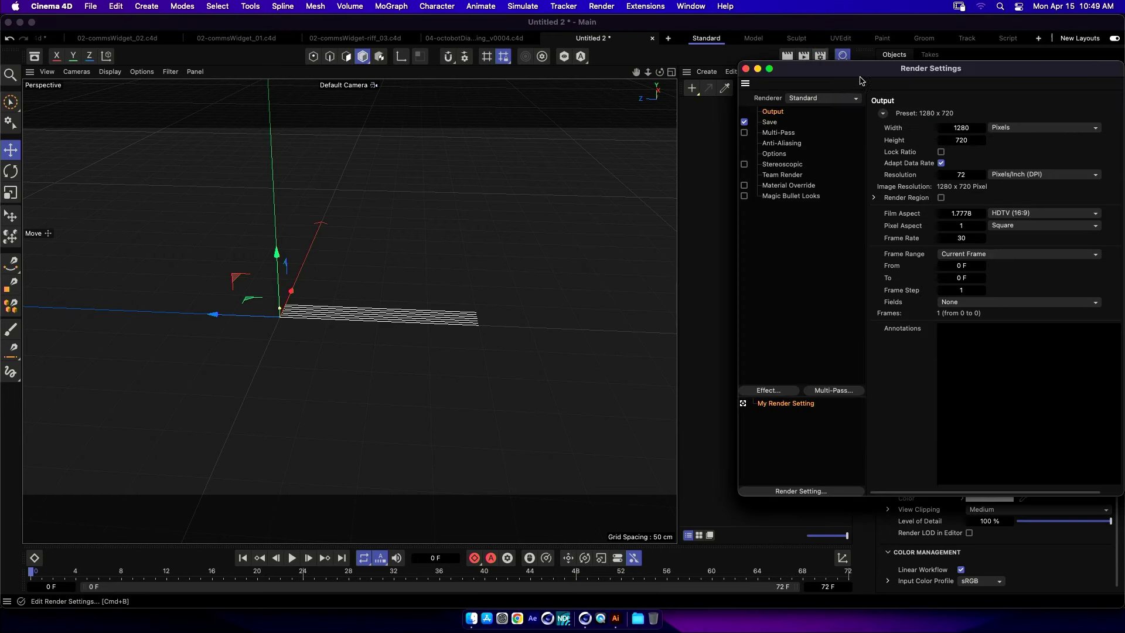
left_click(961, 238)
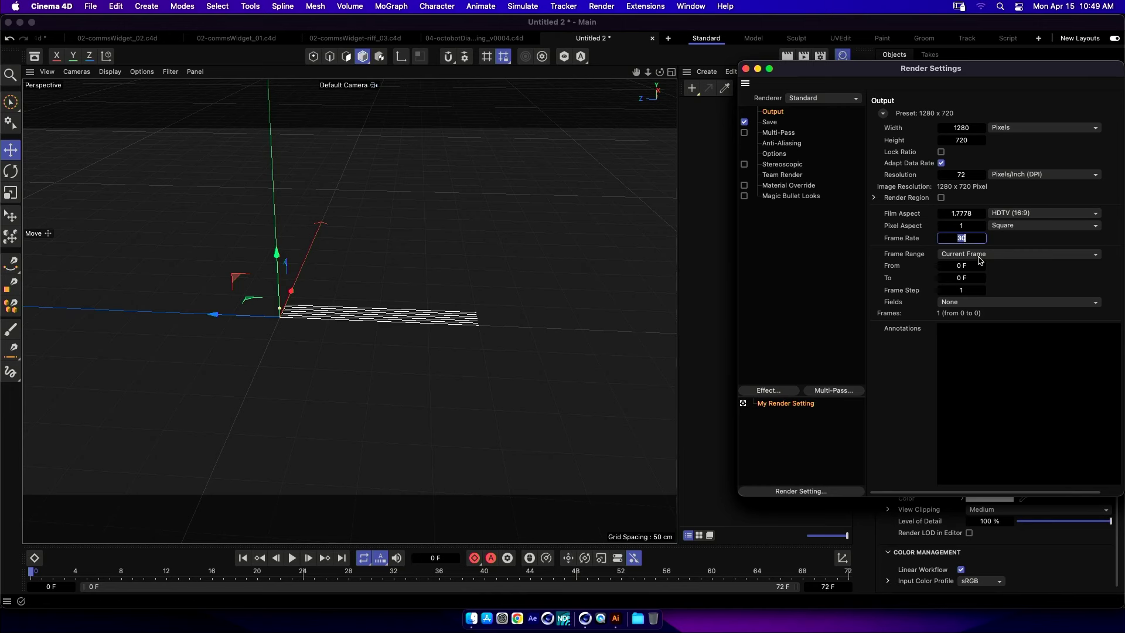
type("24")
key("Return")
left_click(745, 69)
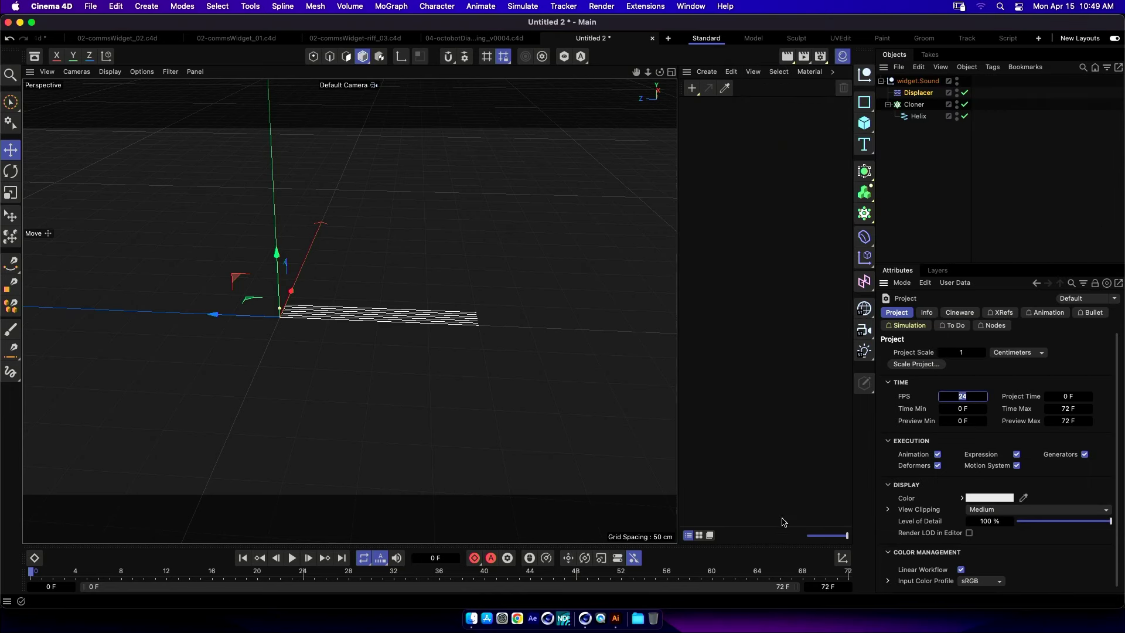
Set the timeline's end frame to 95 F.
left_click(826, 587)
type("96")
key("Return")
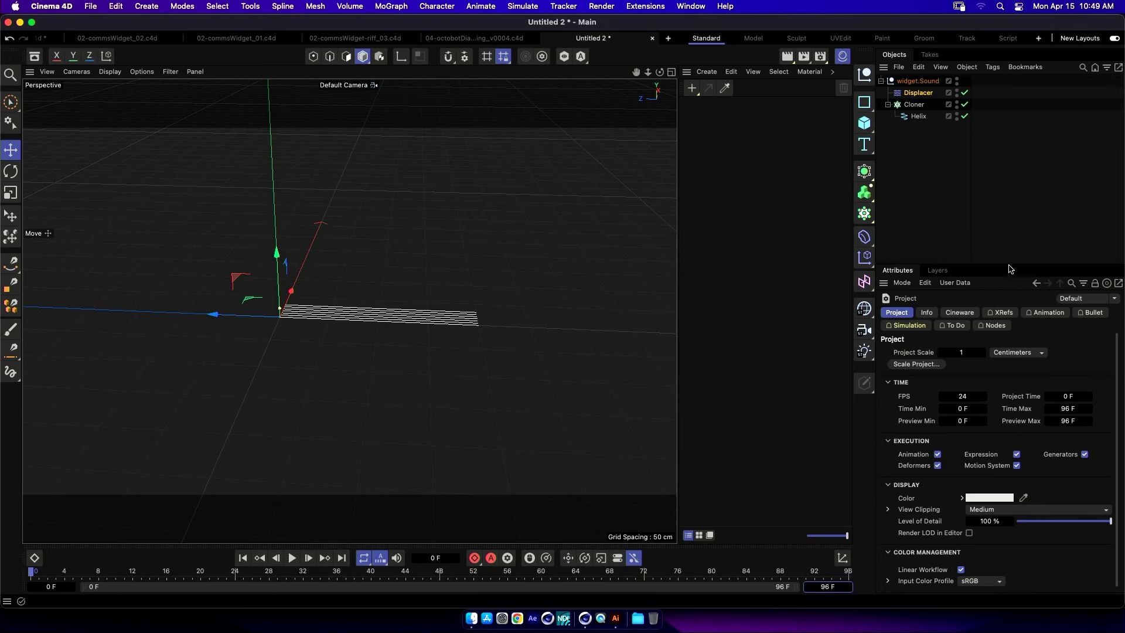
left_click(837, 583)
key("Return")
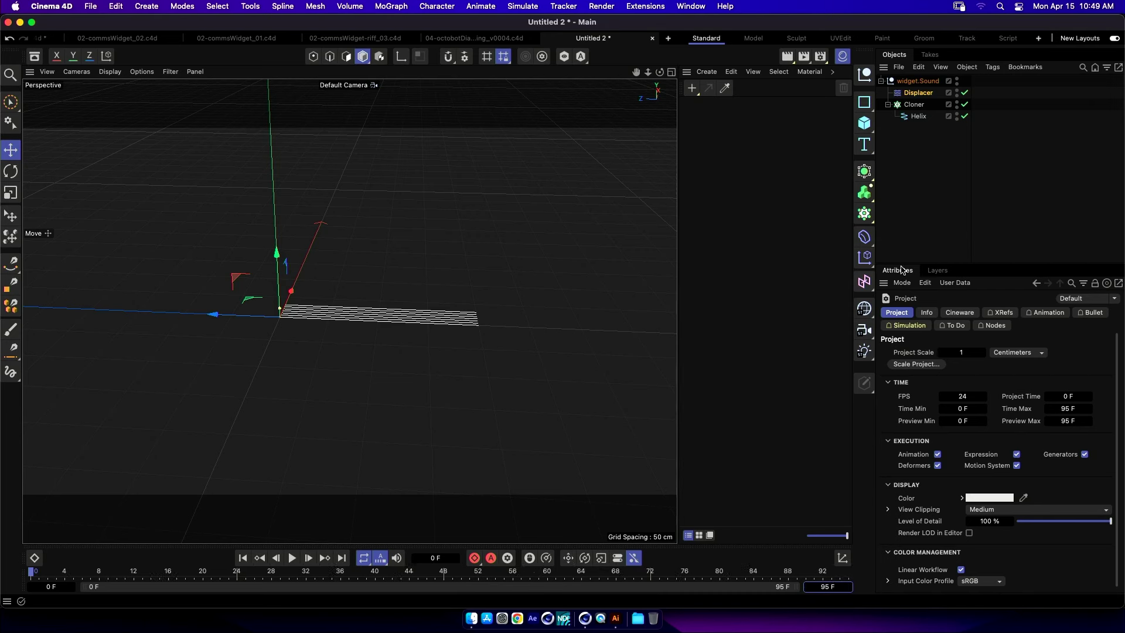
Set the Displacer's shader to Noise.
left_click(921, 94)
left_click_drag(1016, 263, 1024, 175)
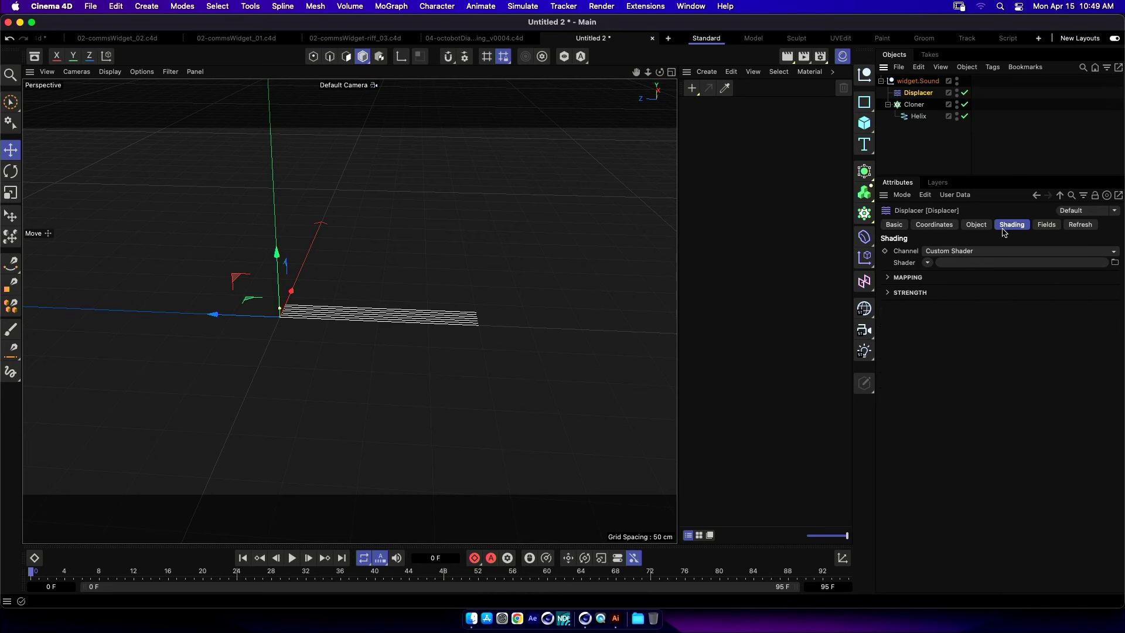
left_click(929, 263)
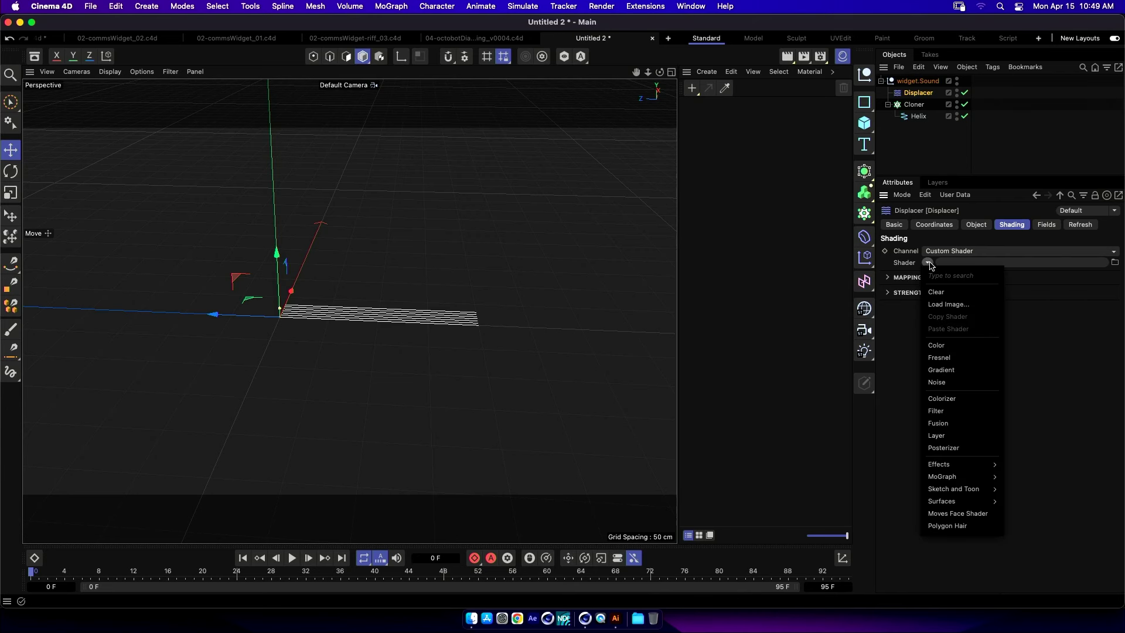
left_click(970, 382)
Give the Noise shader 43% contrast and seed 676, then return to the Displacer.
left_click(950, 286)
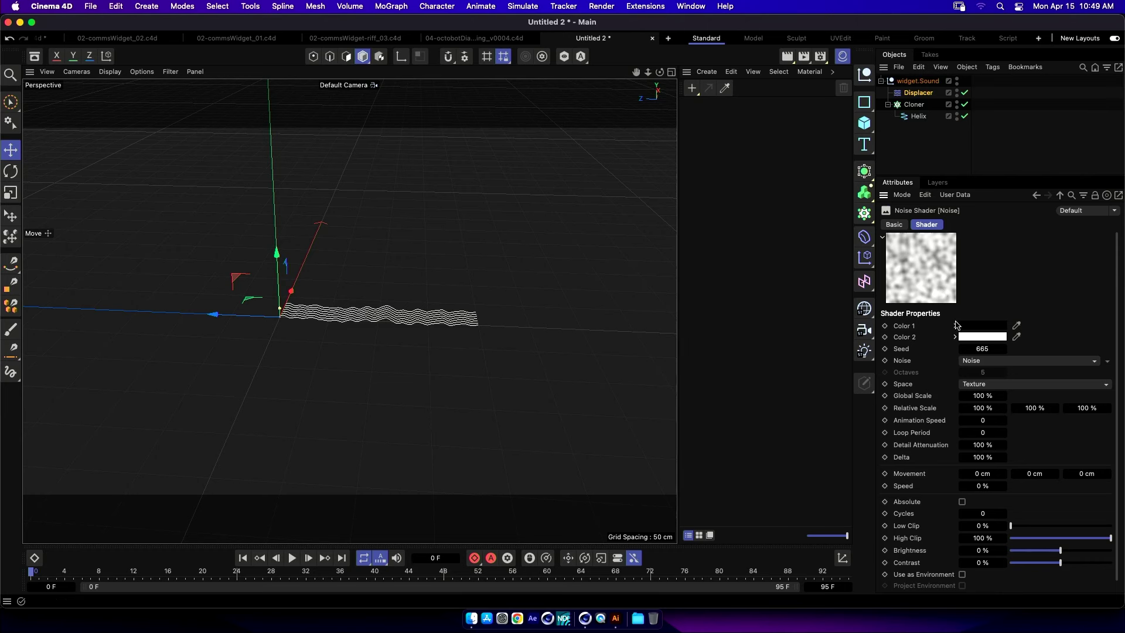
scroll(1113, 506, "down", 1)
left_click_drag(1061, 557, 1086, 564)
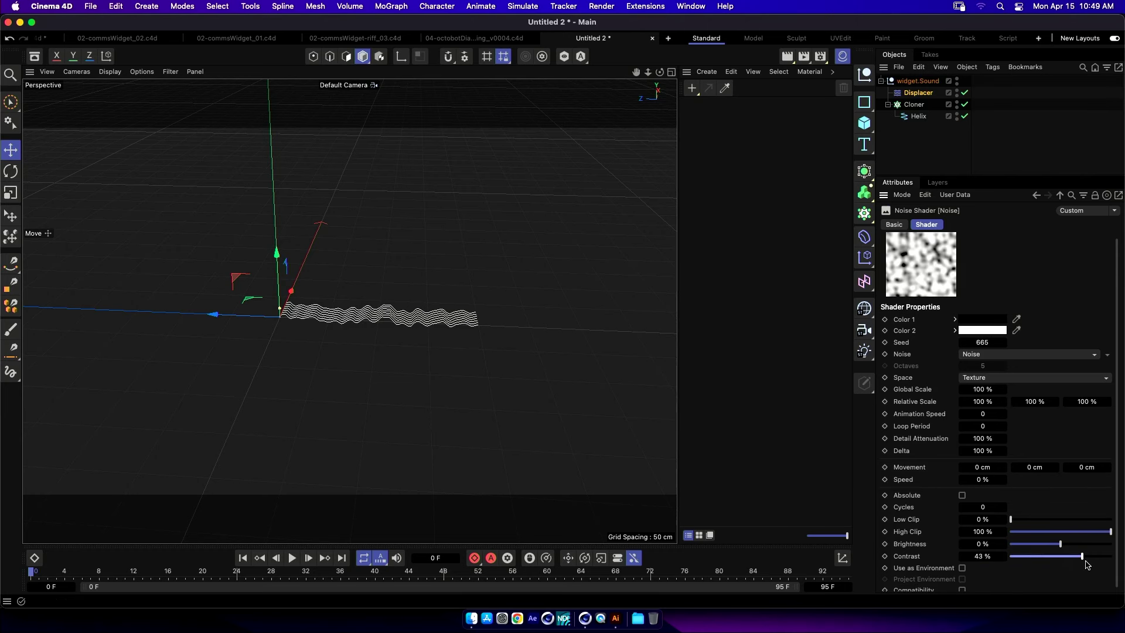
left_click(1107, 355)
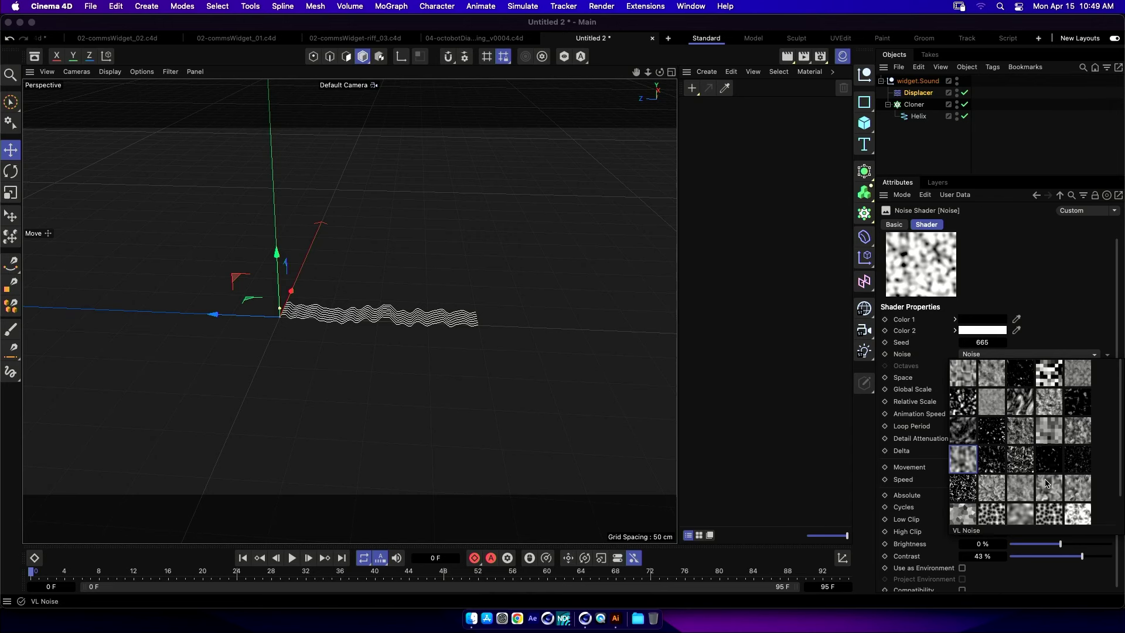
left_click_drag(984, 344, 992, 345)
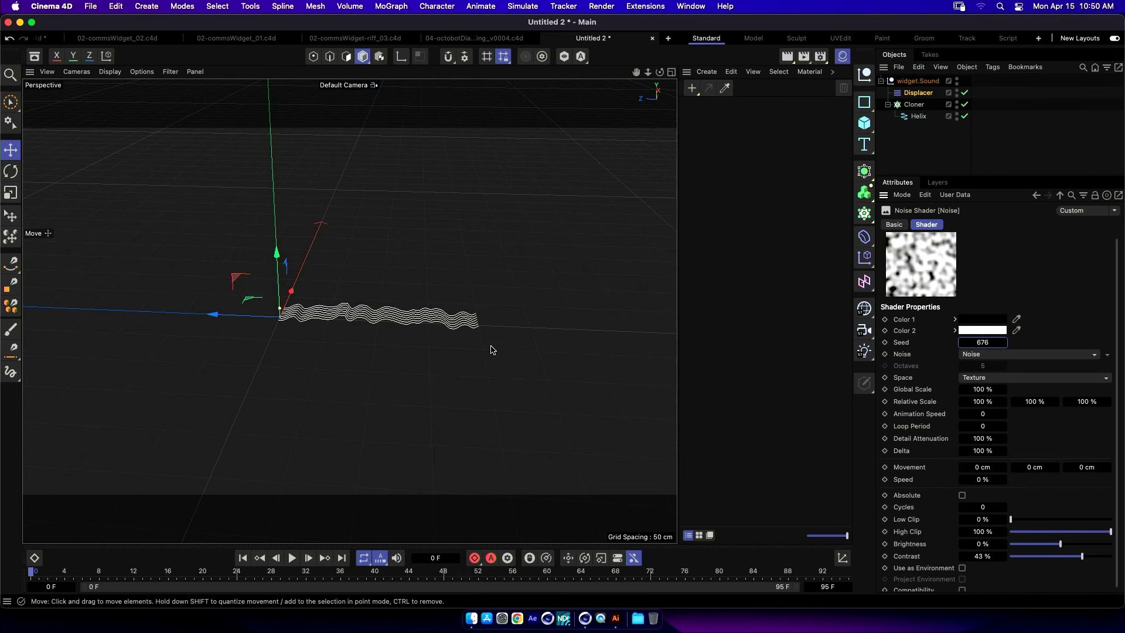
left_click_drag(459, 352, 373, 278, "alt")
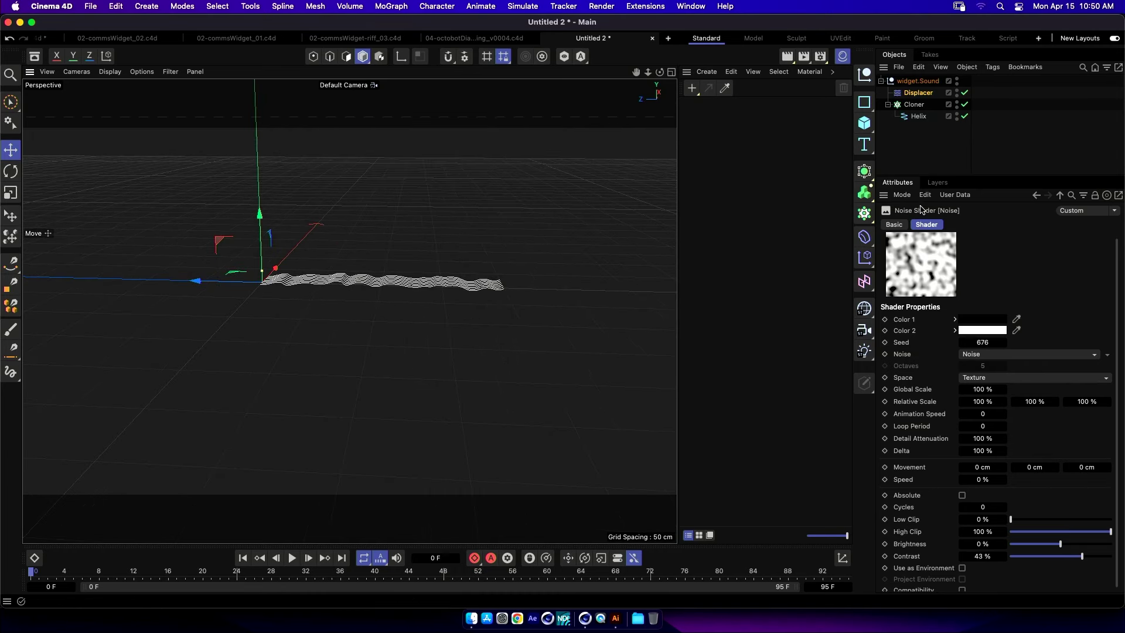
left_click(918, 93)
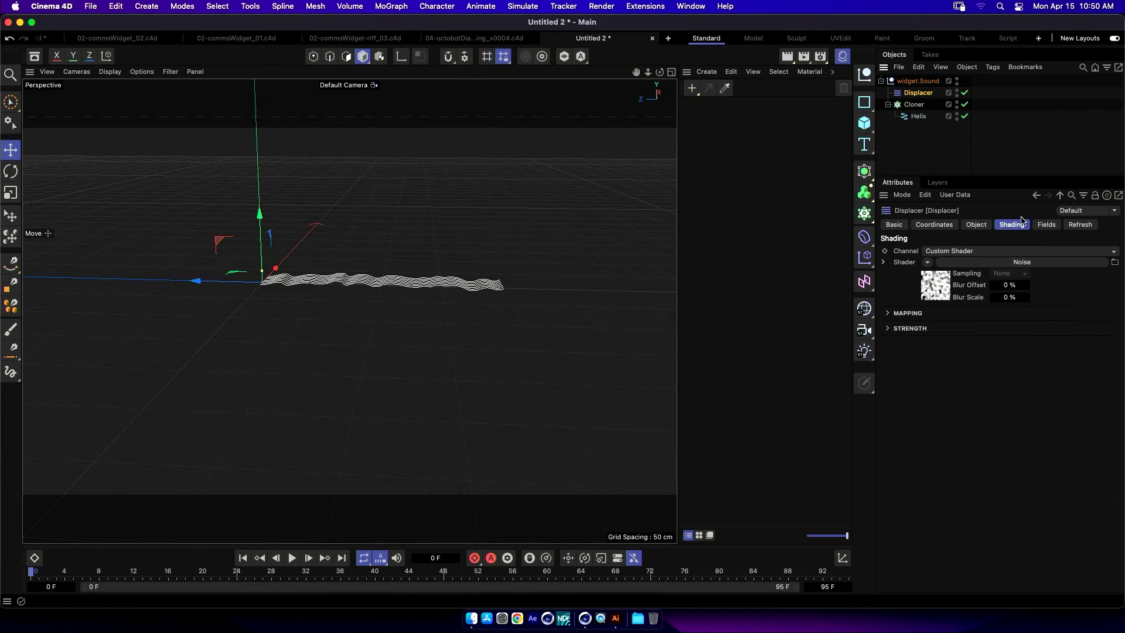
On the Displacer's Object tab, try RGB type, then set Planar direction along +Y.
left_click(976, 225)
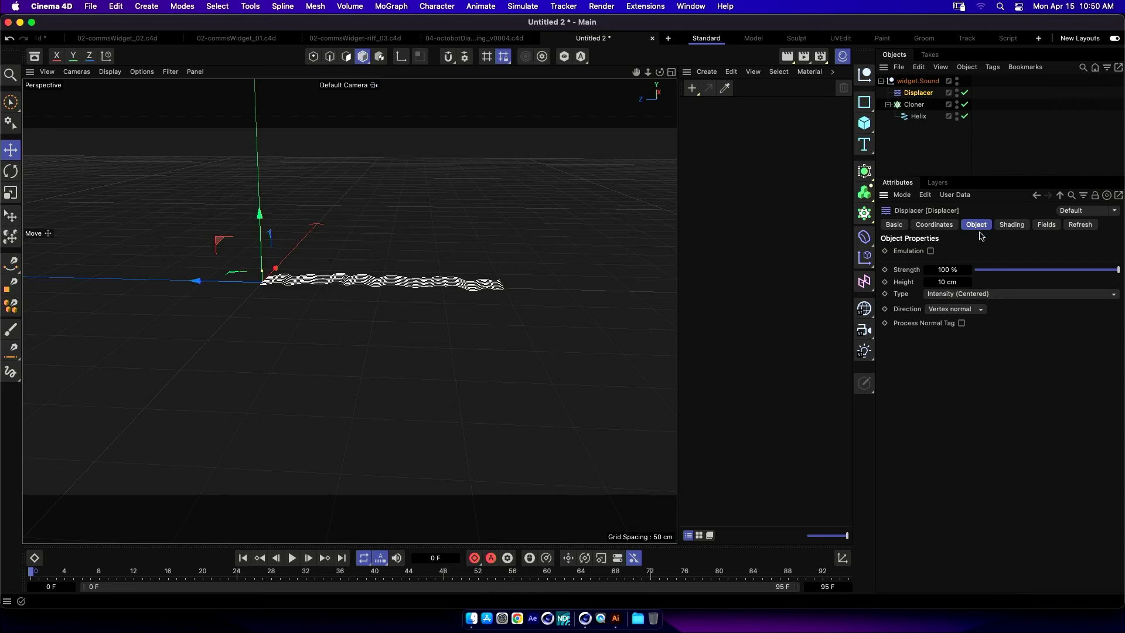
left_click(961, 296)
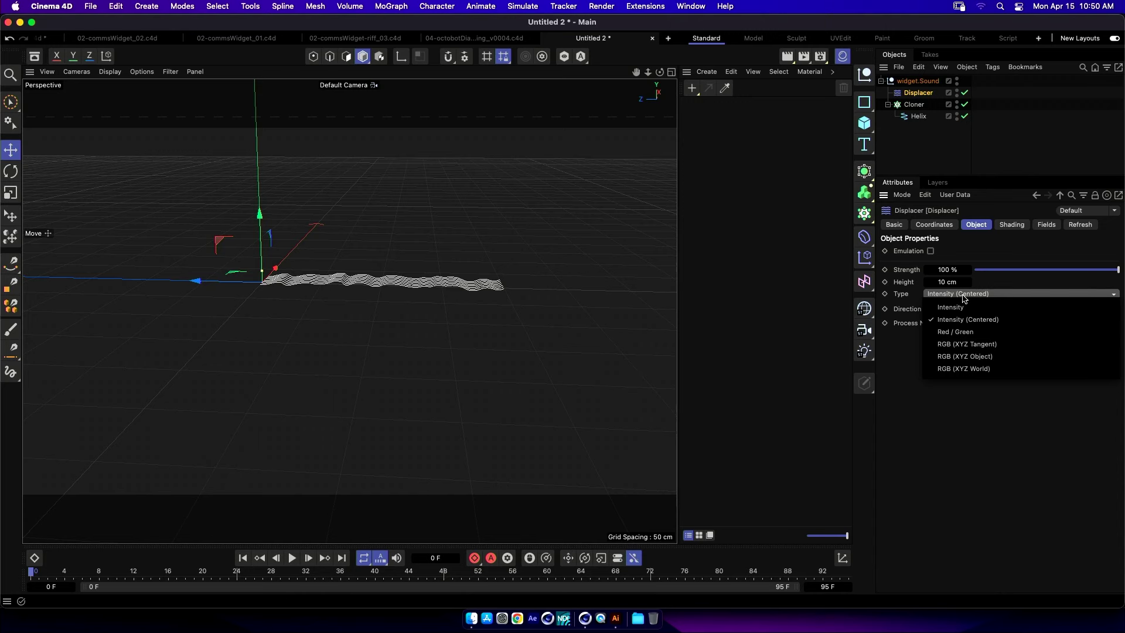
left_click(967, 344)
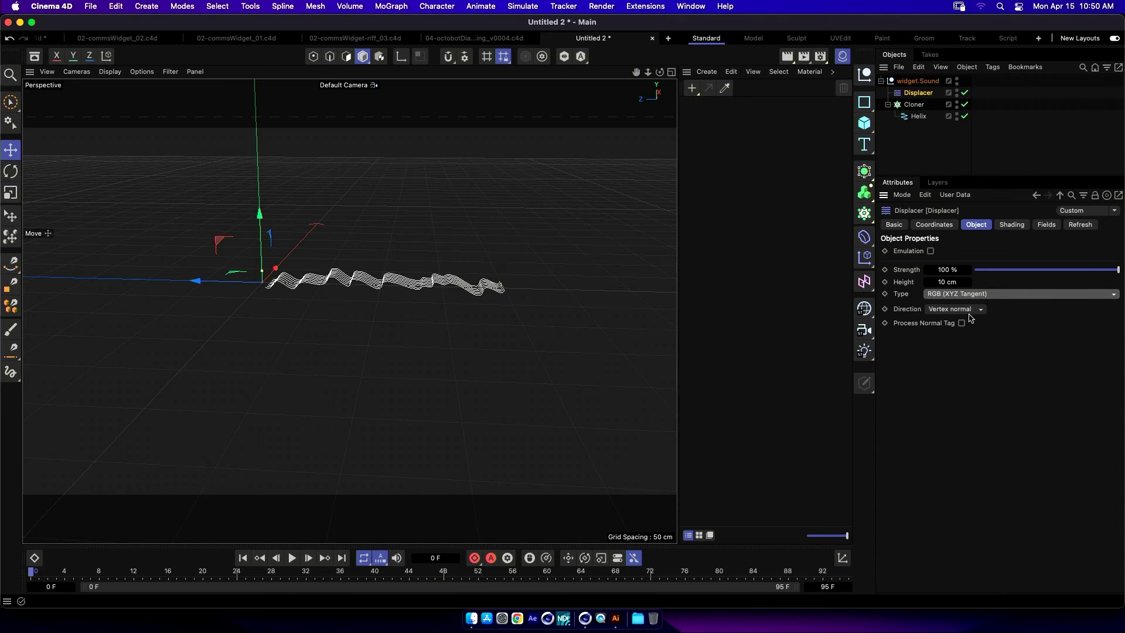
left_click_drag(427, 296, 527, 275, "alt")
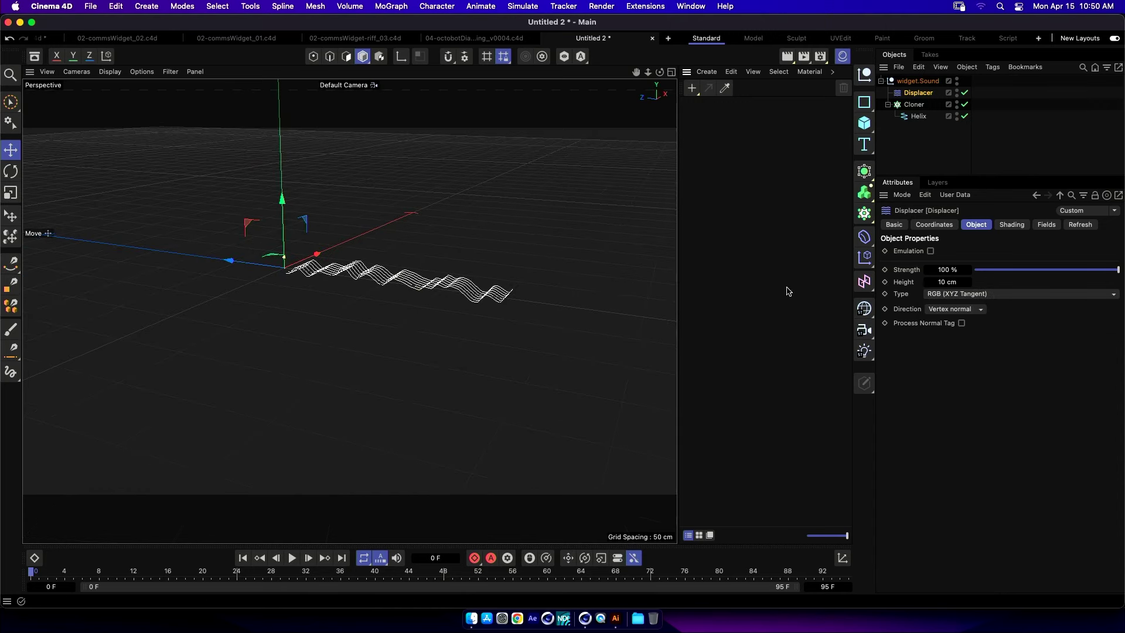
left_click(1014, 295)
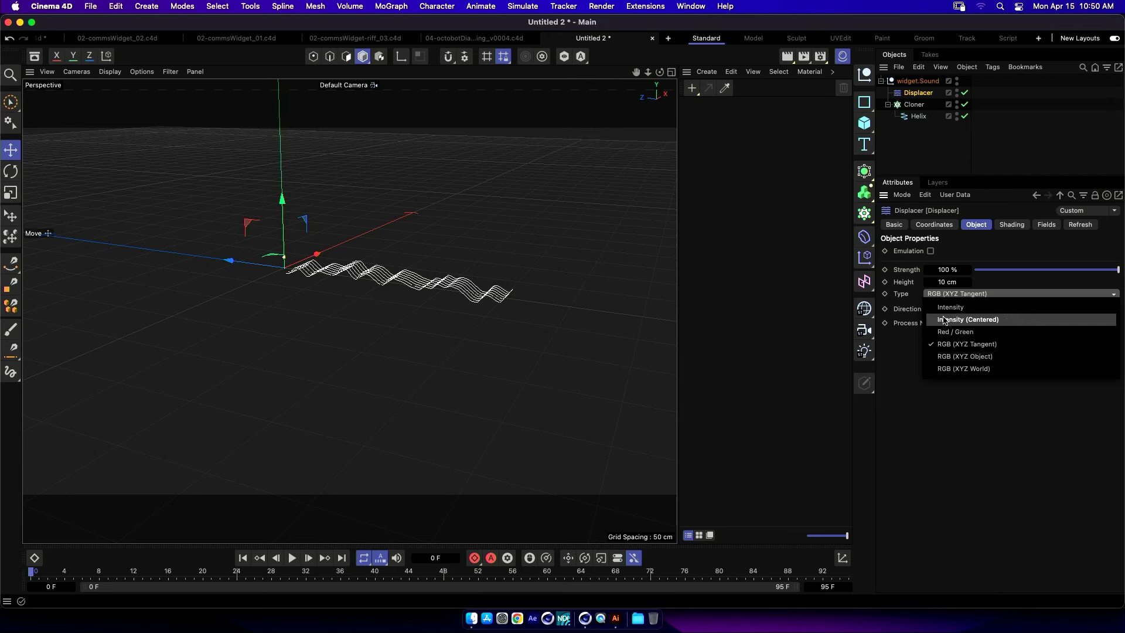
left_click(911, 306)
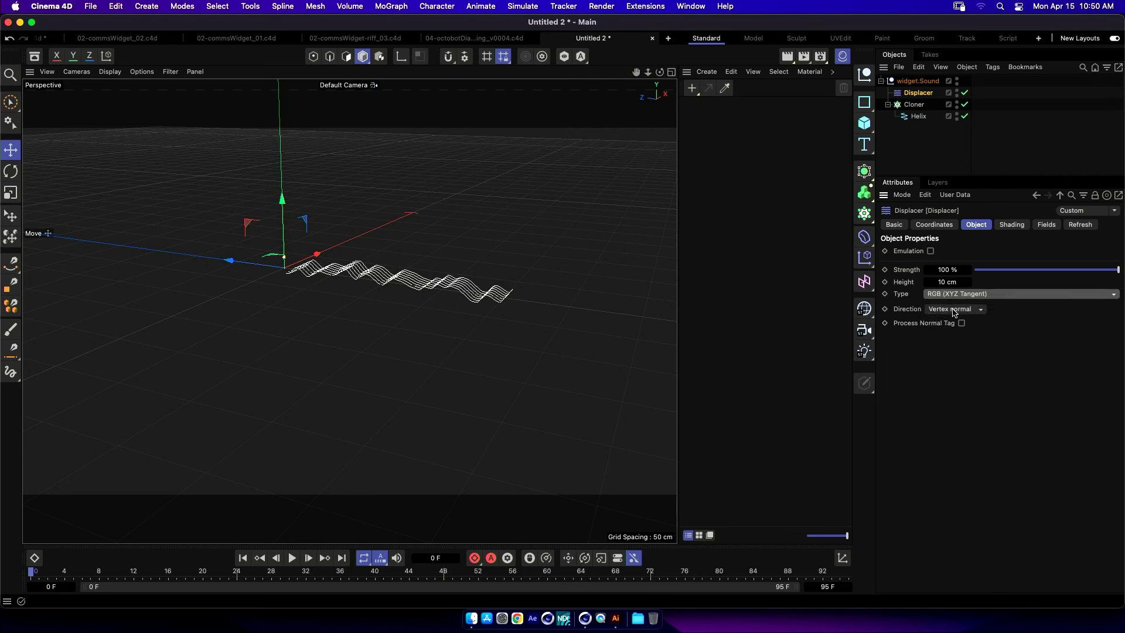
left_click(950, 311)
left_click(948, 347)
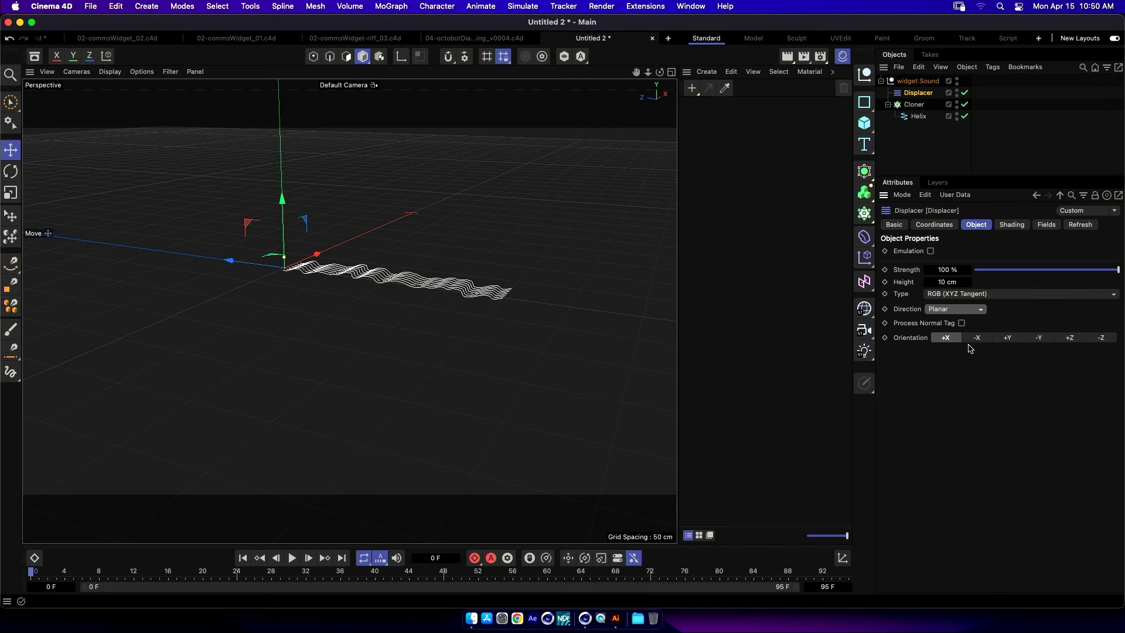
left_click(1018, 339)
Switch the displacement type back to Intensity and raise the height to 32 cm.
left_click_drag(439, 321, 502, 294, "alt")
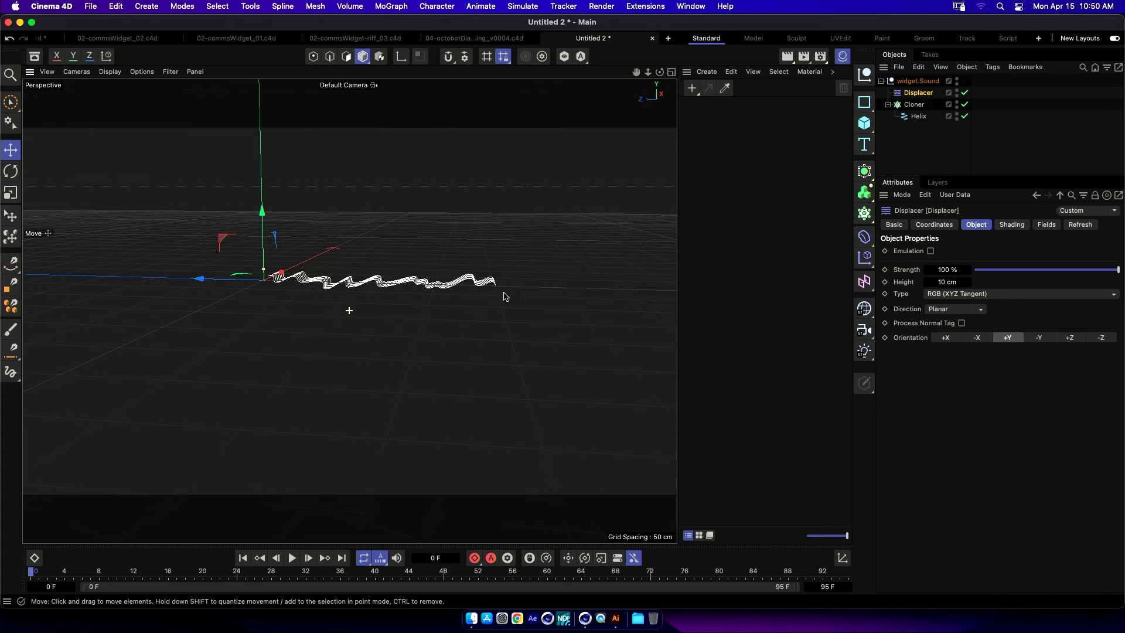
left_click(964, 299)
left_click(949, 297)
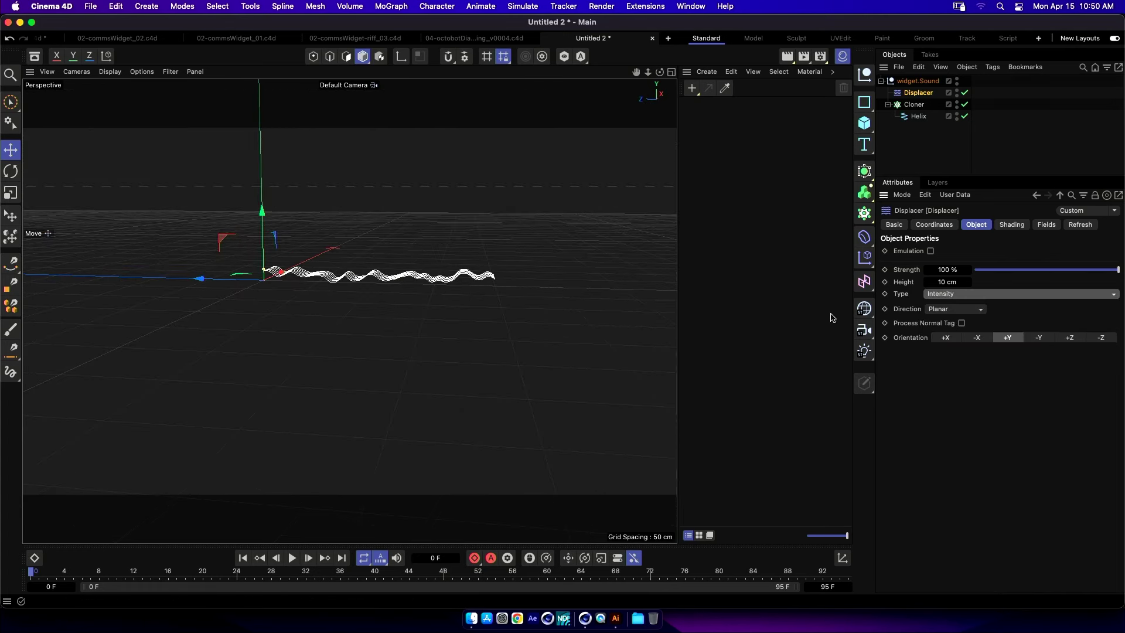
left_click_drag(946, 285, 960, 284)
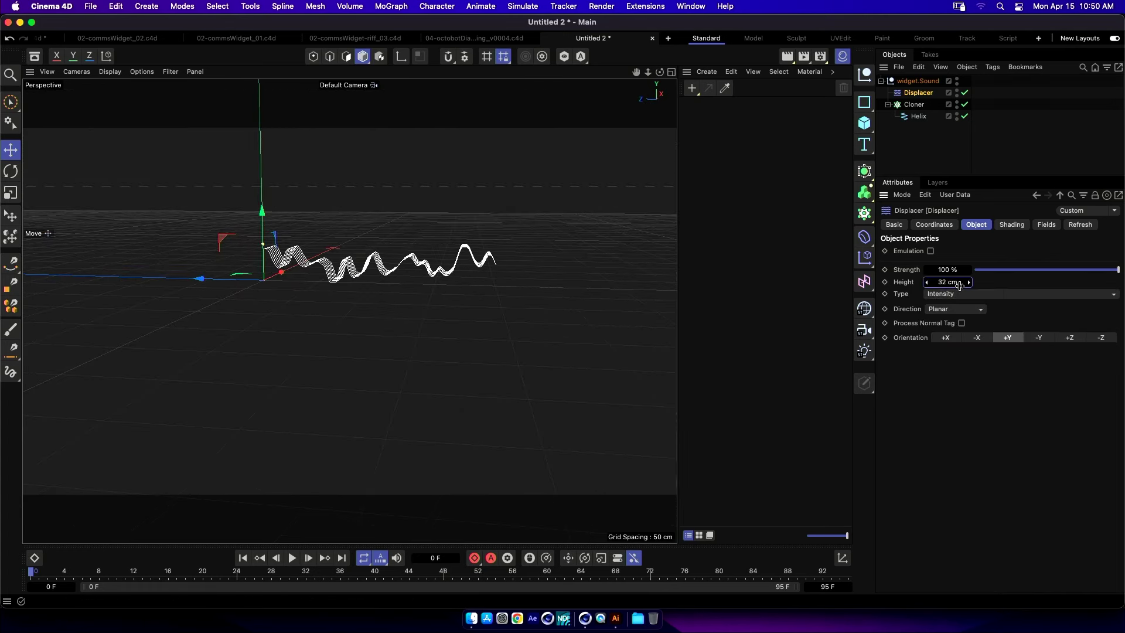
left_click_drag(530, 299, 534, 328, "alt")
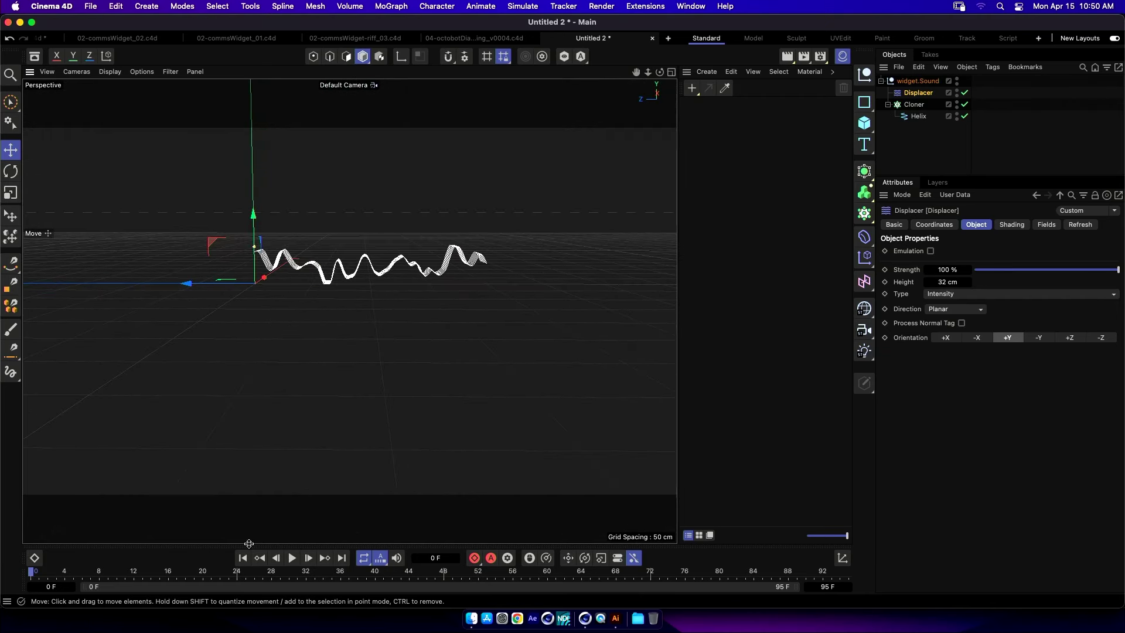
Play the timeline and pause it at frame 77.
left_click(292, 558)
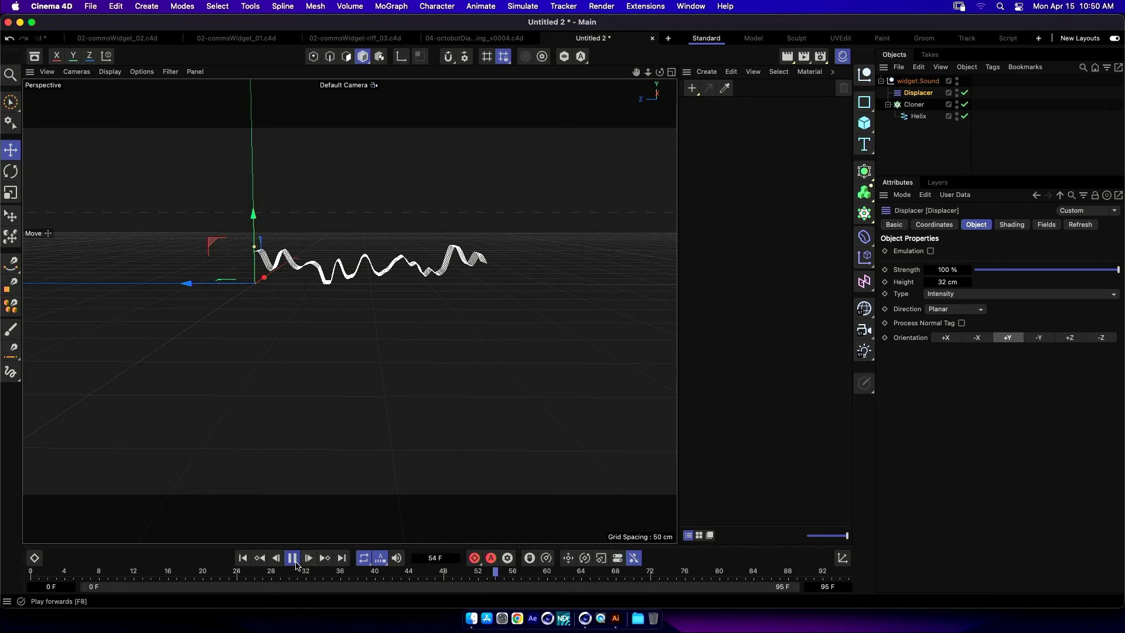
left_click(292, 559)
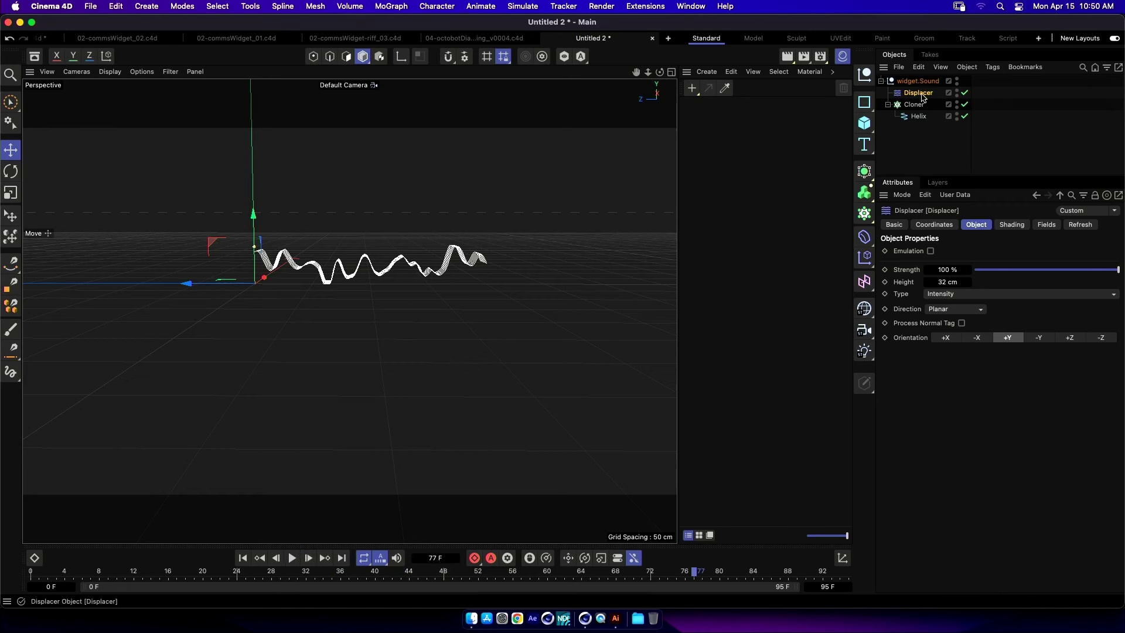
Give the Noise shader animation speed 0.4 and loop period 4, then play back.
left_click(1012, 224)
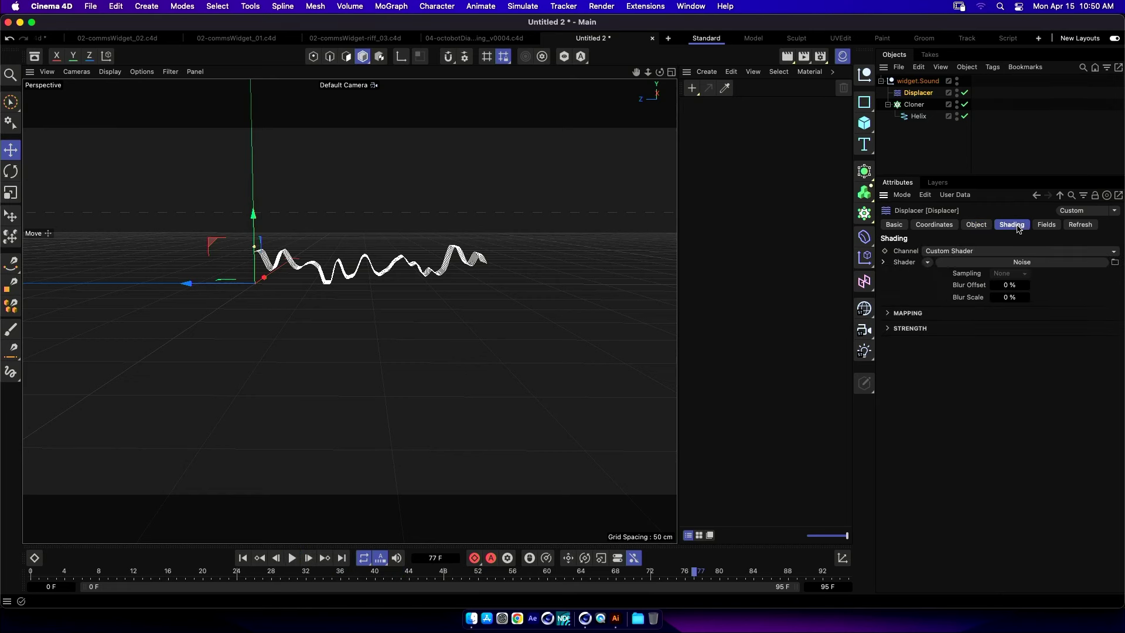
left_click(933, 298)
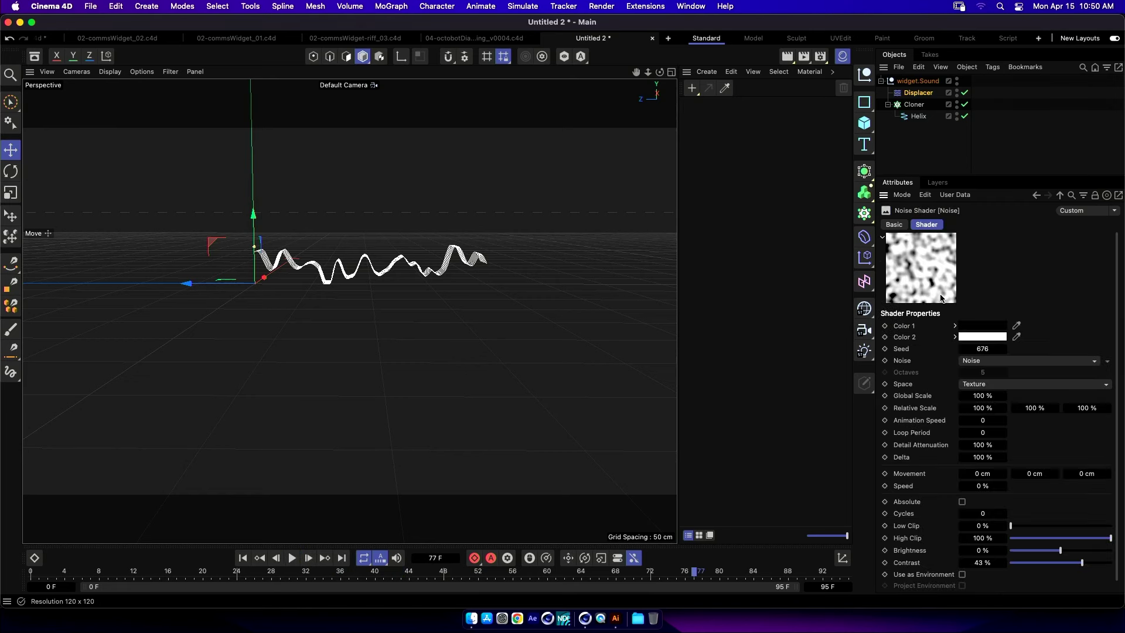
left_click(984, 421)
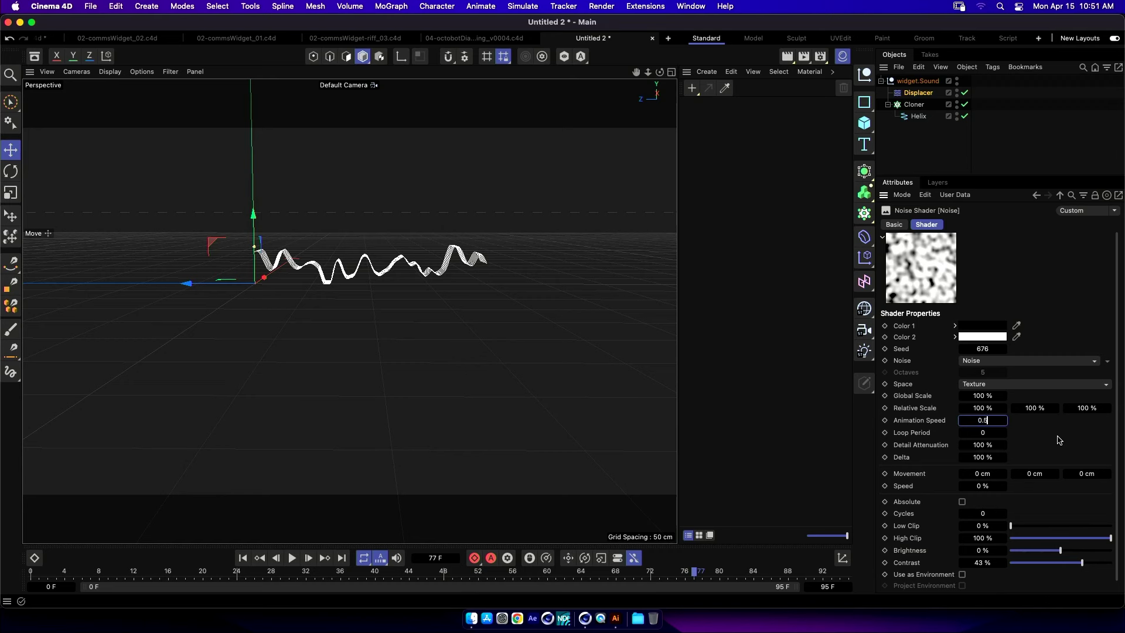
key("Return")
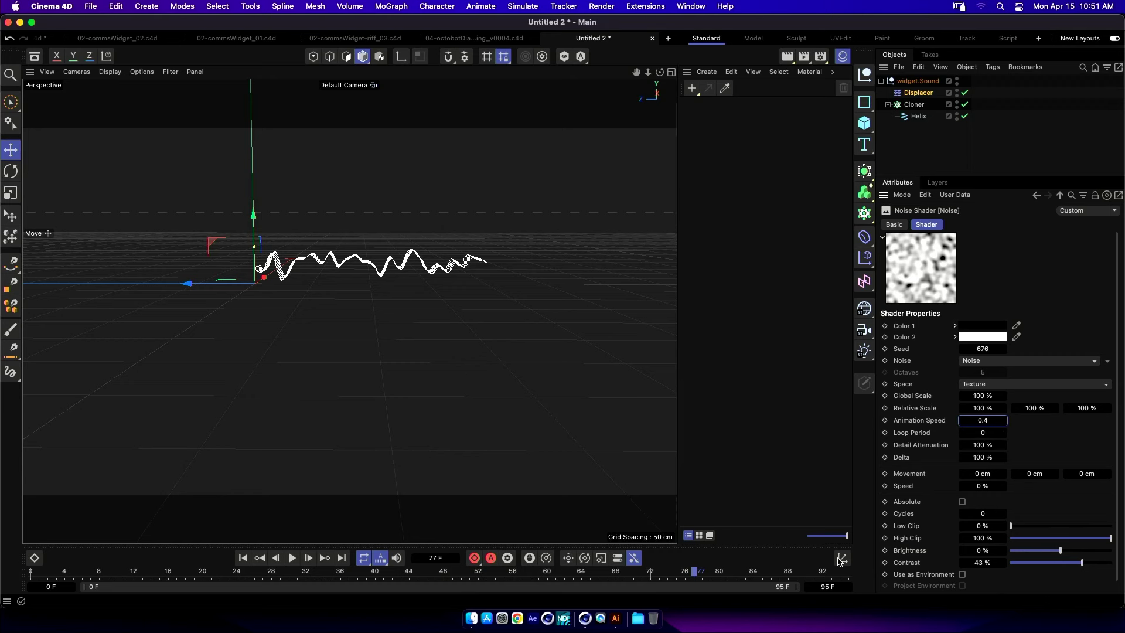
left_click(989, 433)
type("4")
key("Return")
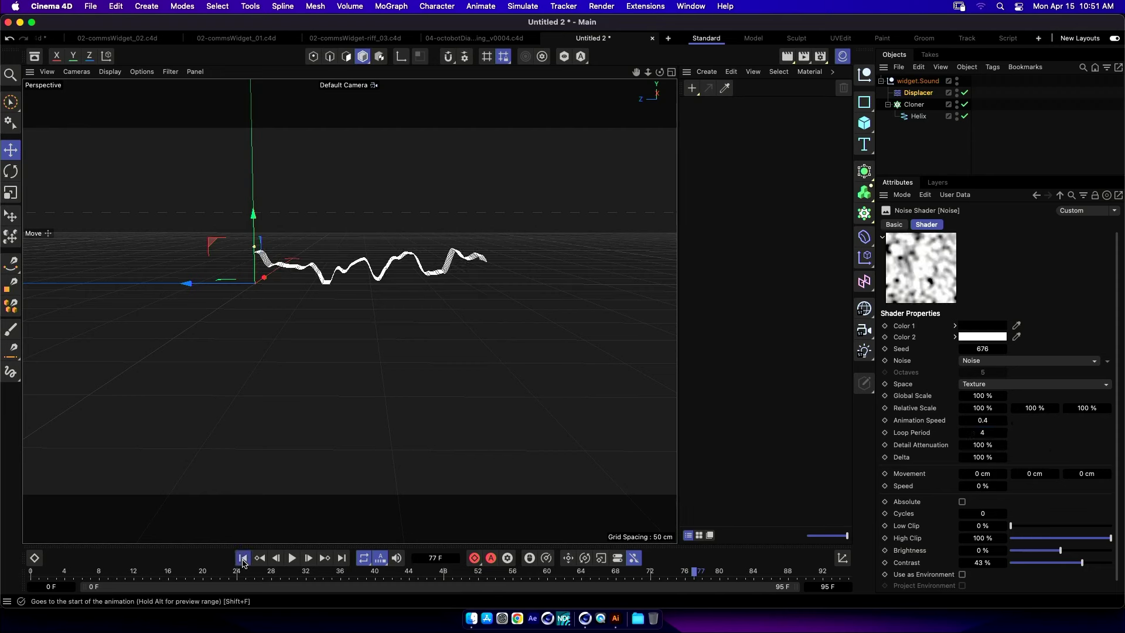
left_click(292, 558)
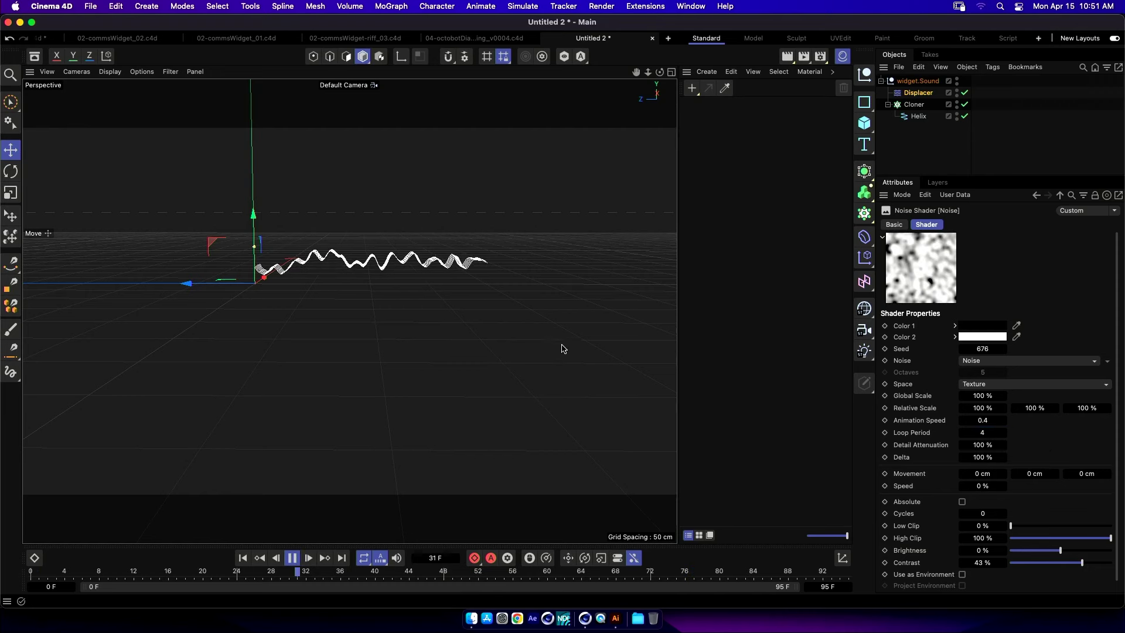
Orbit and pan the view around the helix clones to inspect the wave.
left_click_drag(427, 301, 402, 379, "alt")
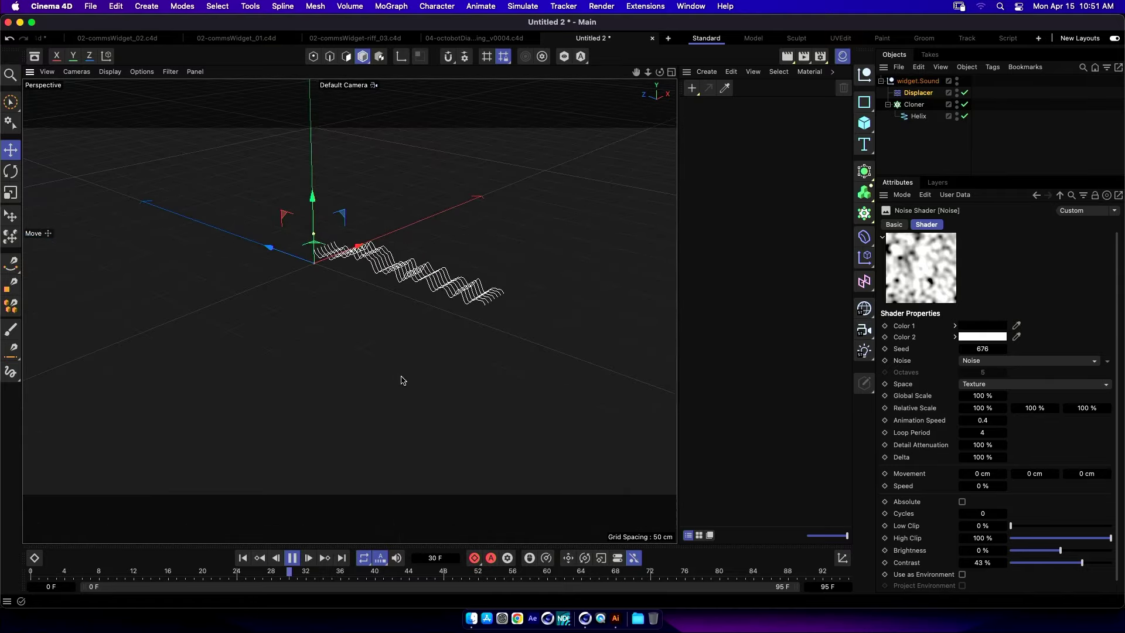
mouse_move(435, 321)
left_mouse_down("alt")
mouse_move(500, 297)
mouse_move(484, 312)
left_mouse_up("alt")
middle_click_drag(452, 325, 494, 299, "alt")
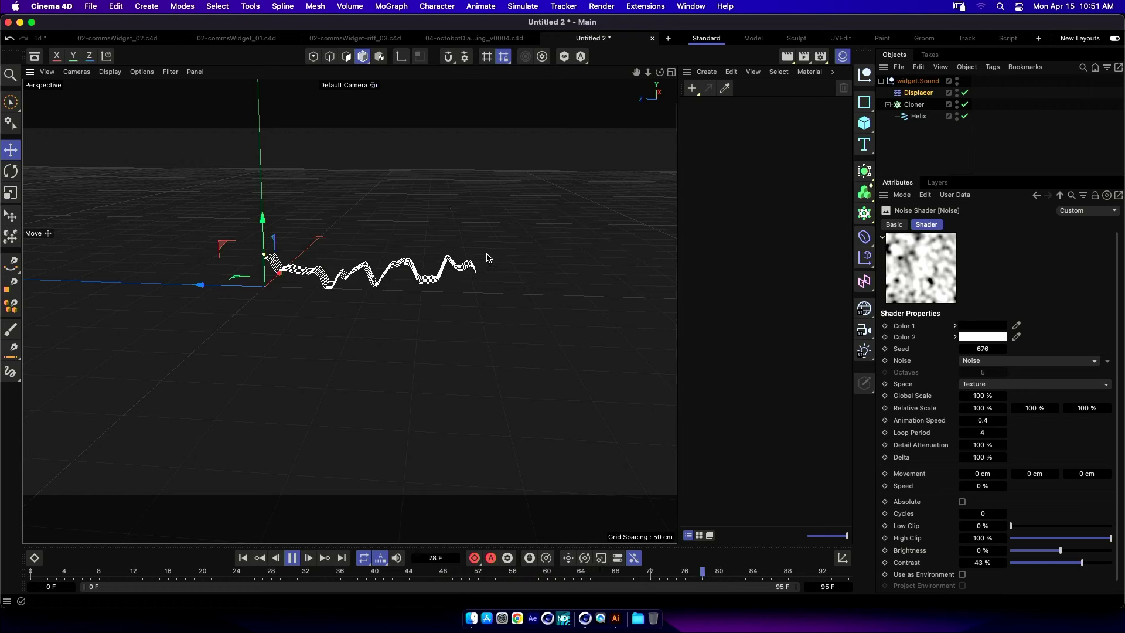
left_click_drag(485, 258, 352, 309, "alt")
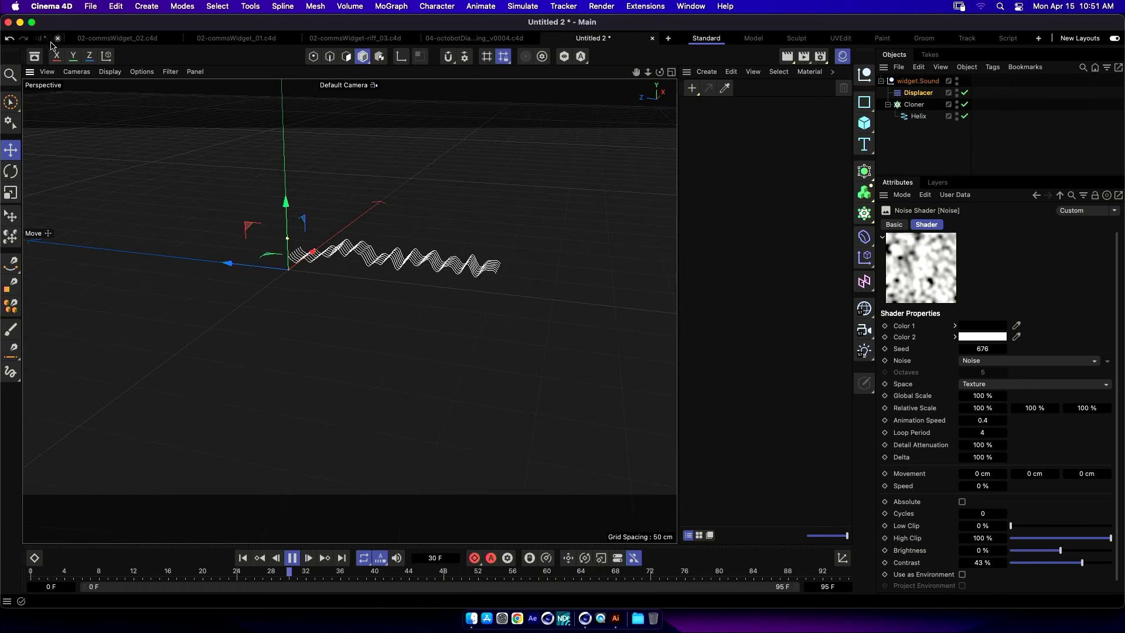
Switch to the Untitled 2 document from the window list and start playback with F8.
key("super+w")
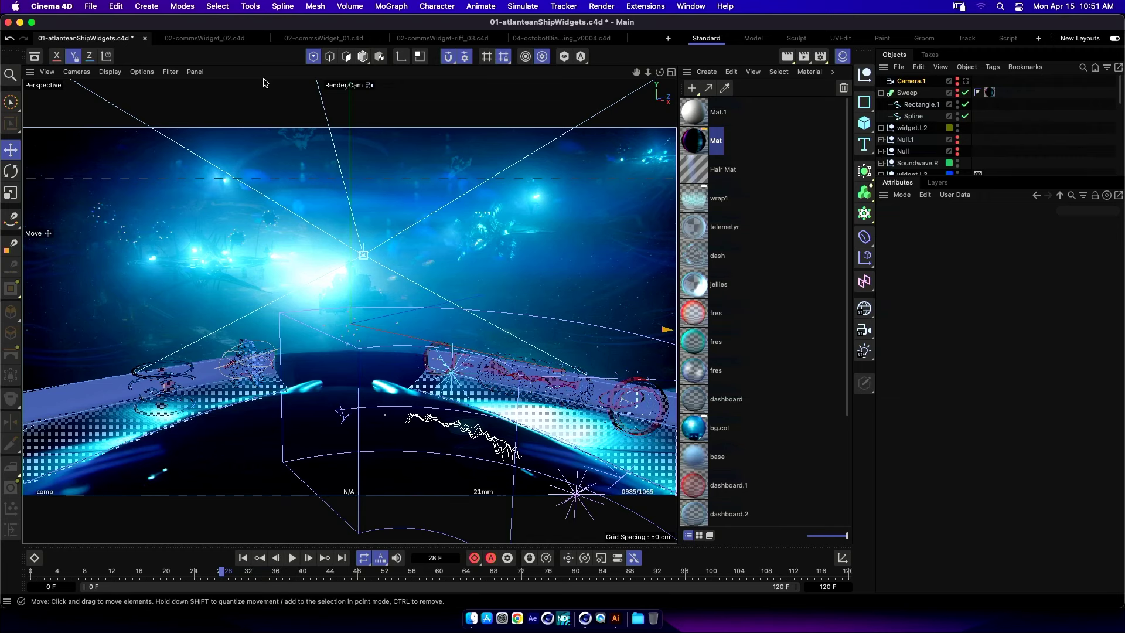
left_click(701, 7)
left_click(742, 570)
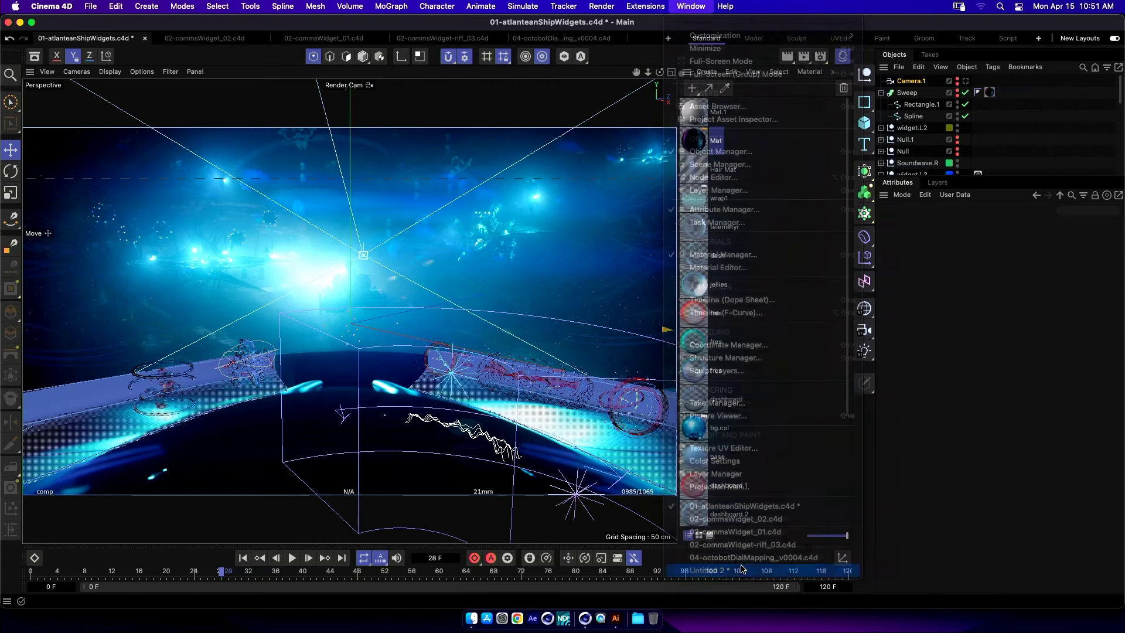
key("F8")
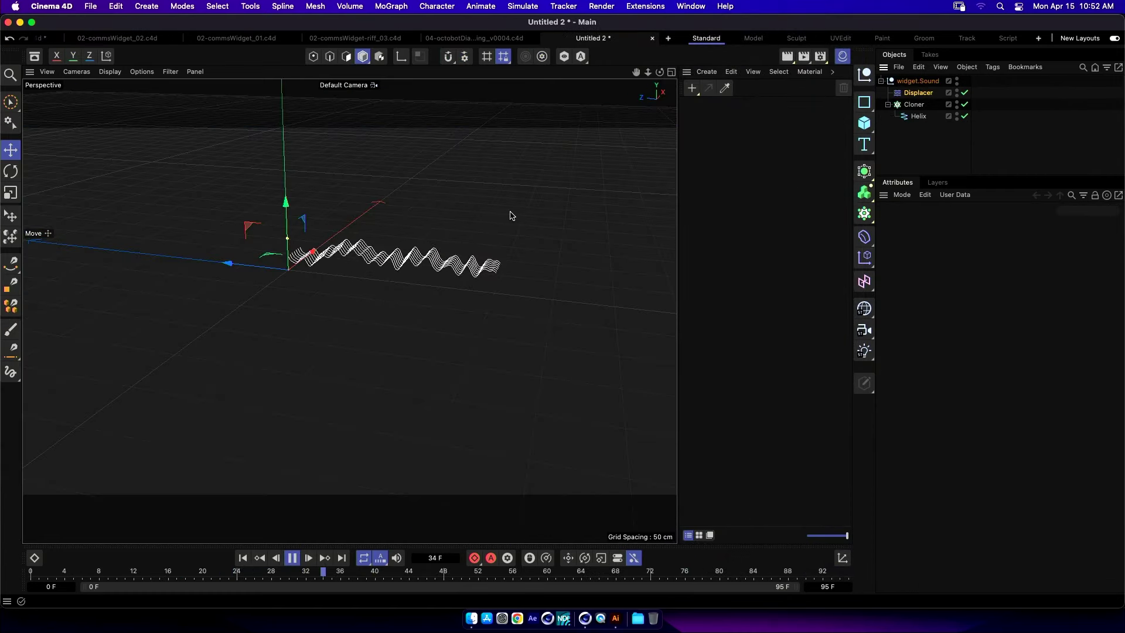
key("shift+c")
Add a Bend deformer as a child of widget.Sound.
type("bend")
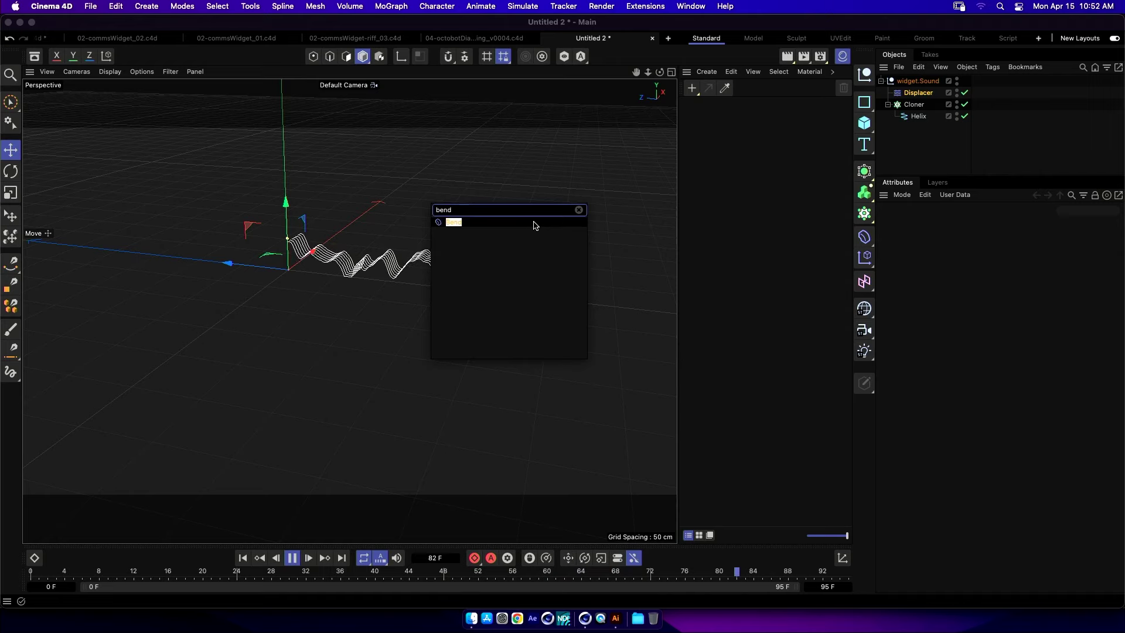
key("Return")
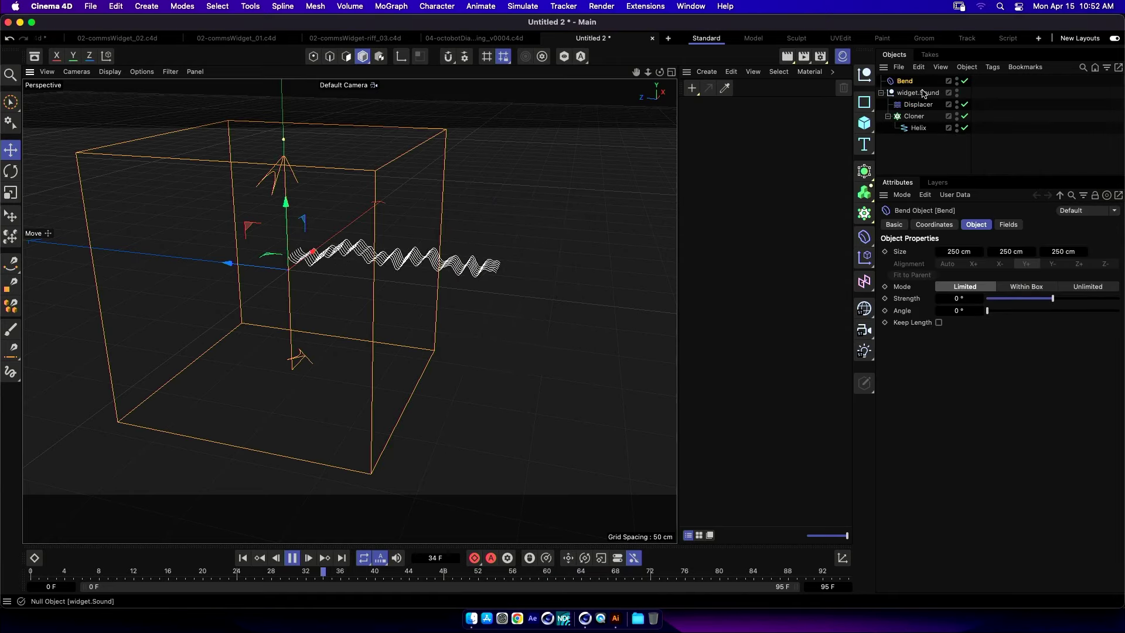
left_click_drag(923, 94, 920, 93)
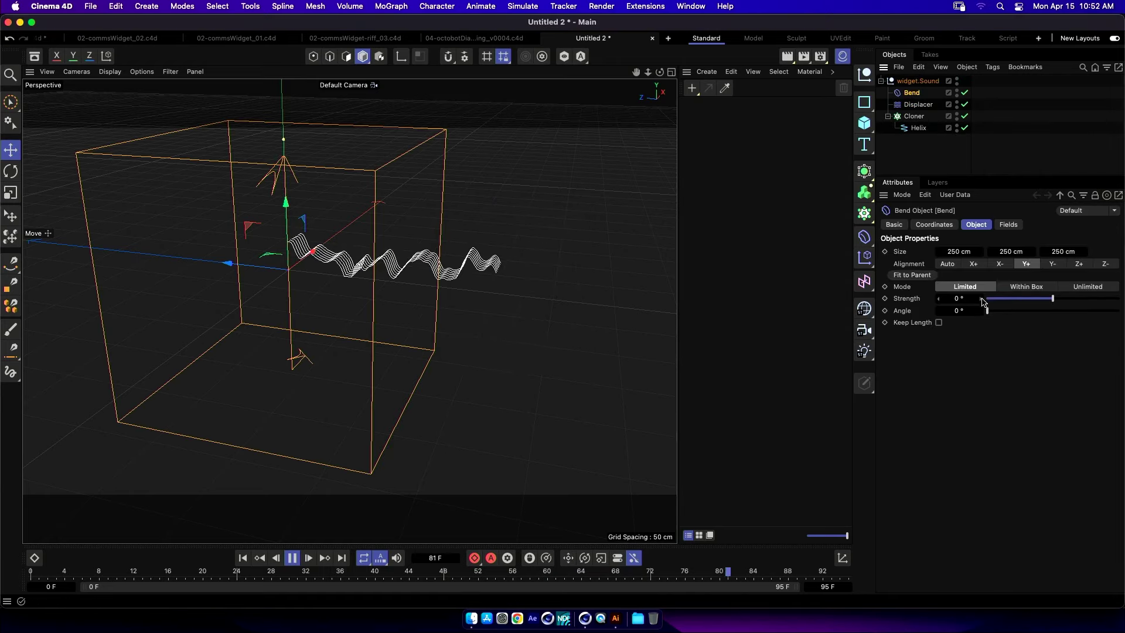
right_click_drag(507, 323, 455, 335, "alt")
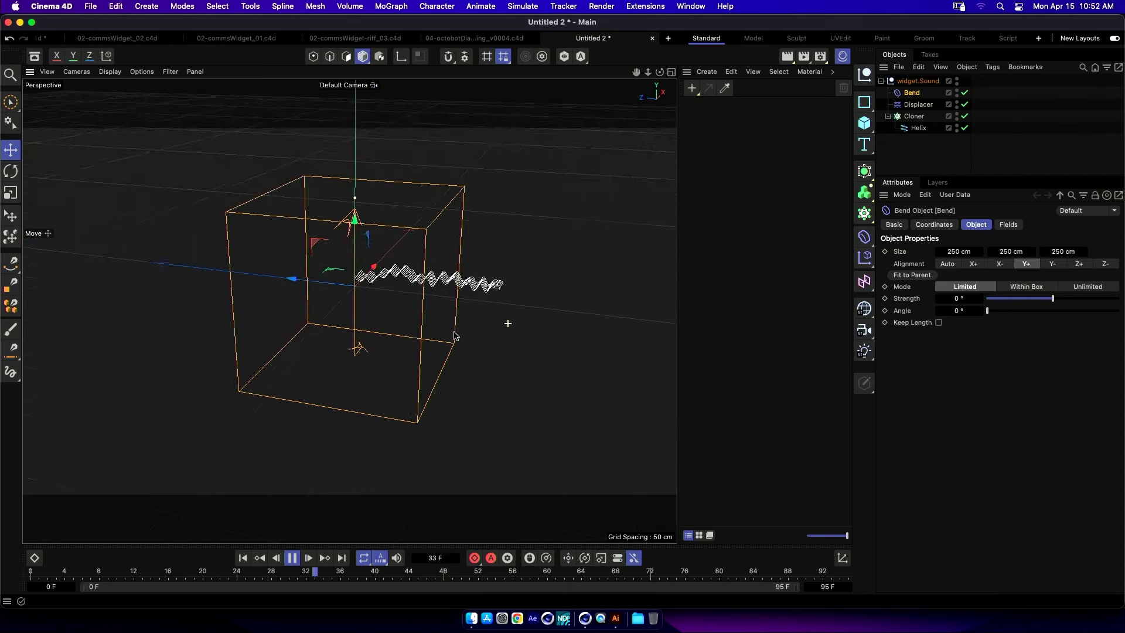
mouse_move(455, 336)
left_mouse_down("alt")
mouse_move(435, 359)
mouse_move(455, 356)
left_mouse_up("alt")
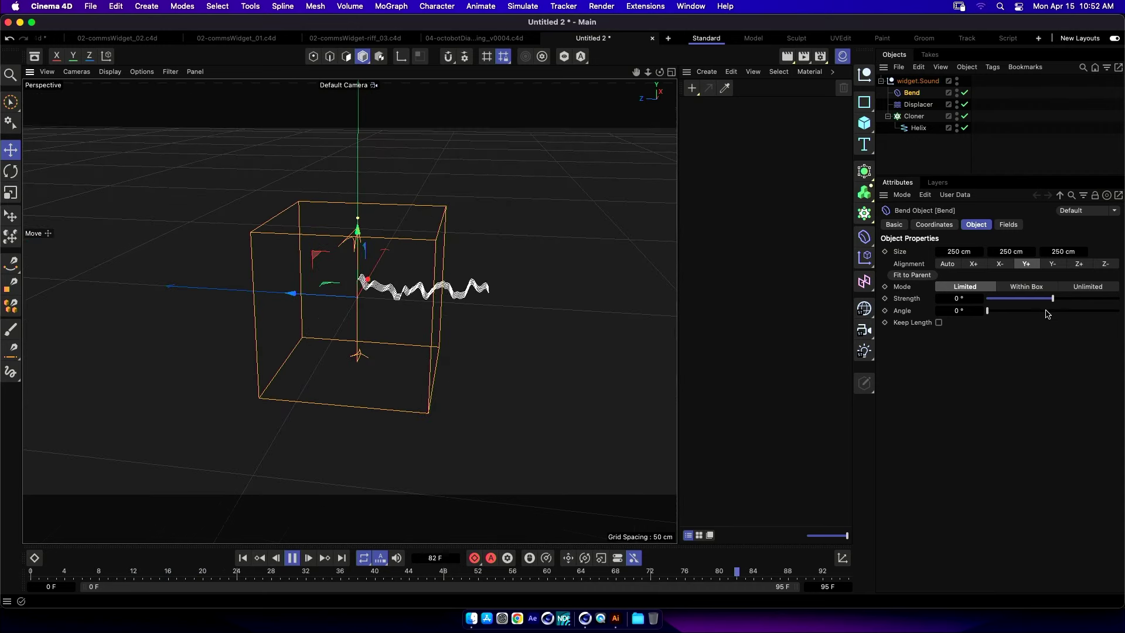
Set the Bend Strength to 54° and rotate its cage -45°.
left_click_drag(1054, 299, 1063, 300)
left_click_drag(584, 319, 504, 301, "alt")
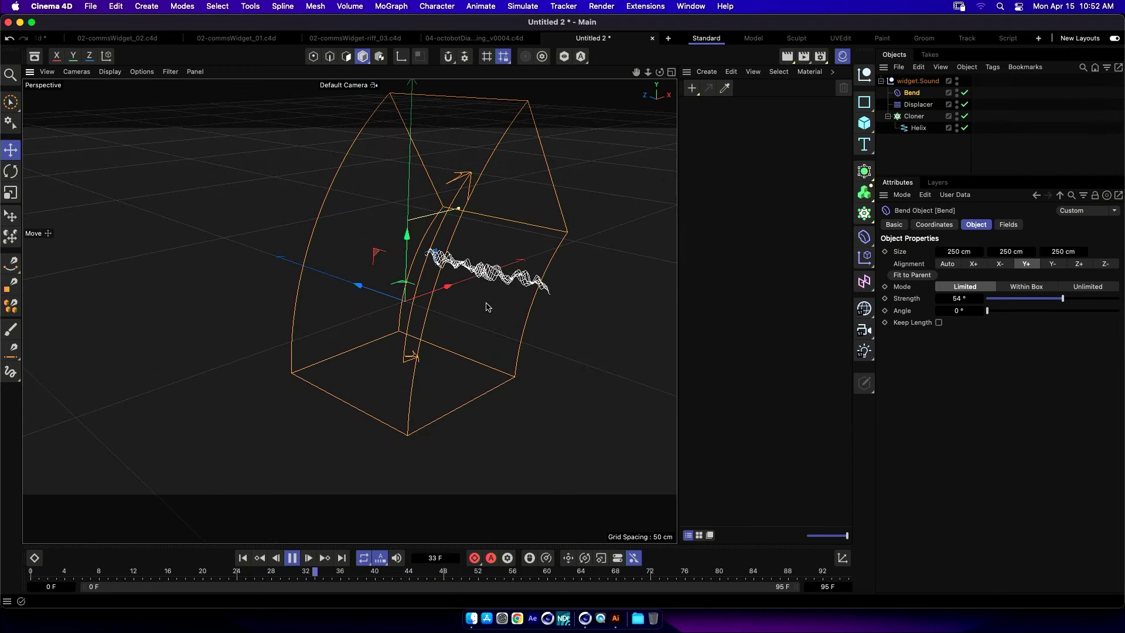
key("r")
left_click_drag(391, 277, 407, 321)
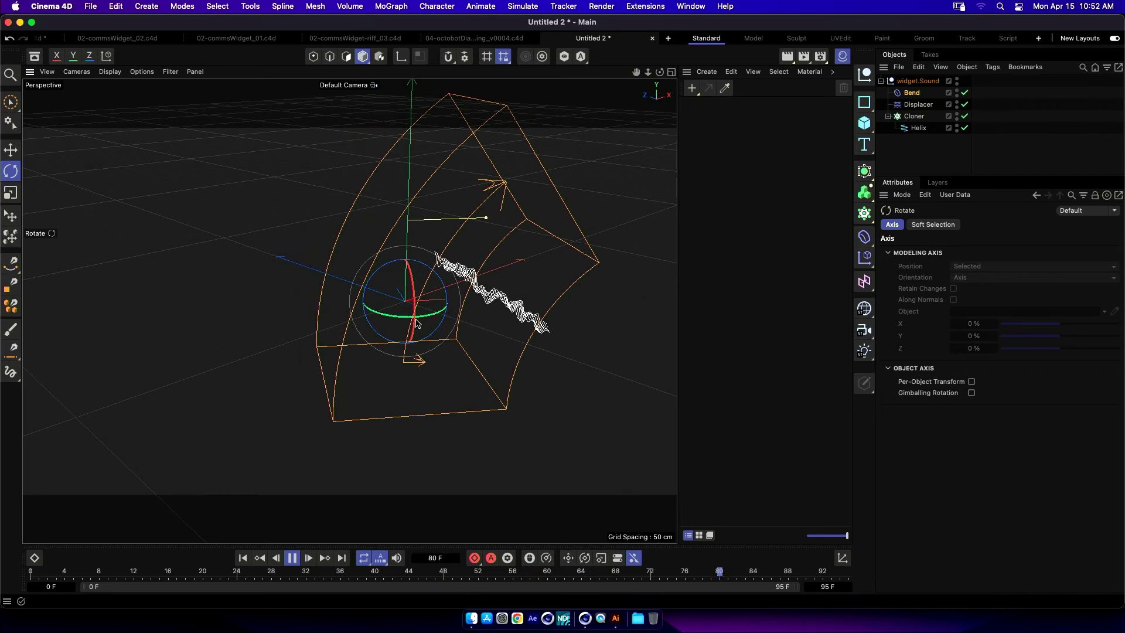
Rotate the Bend cage 45° the other way and tilt it to 65°, inspecting the bent wave.
left_click_drag(410, 261, 406, 267)
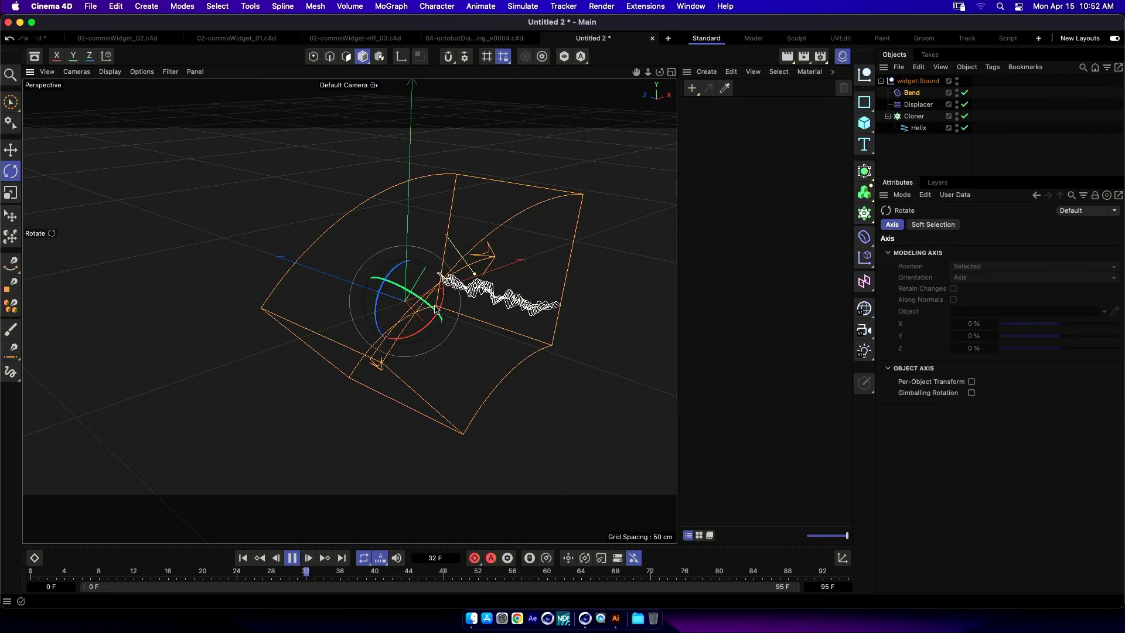
left_click_drag(432, 327, 392, 331)
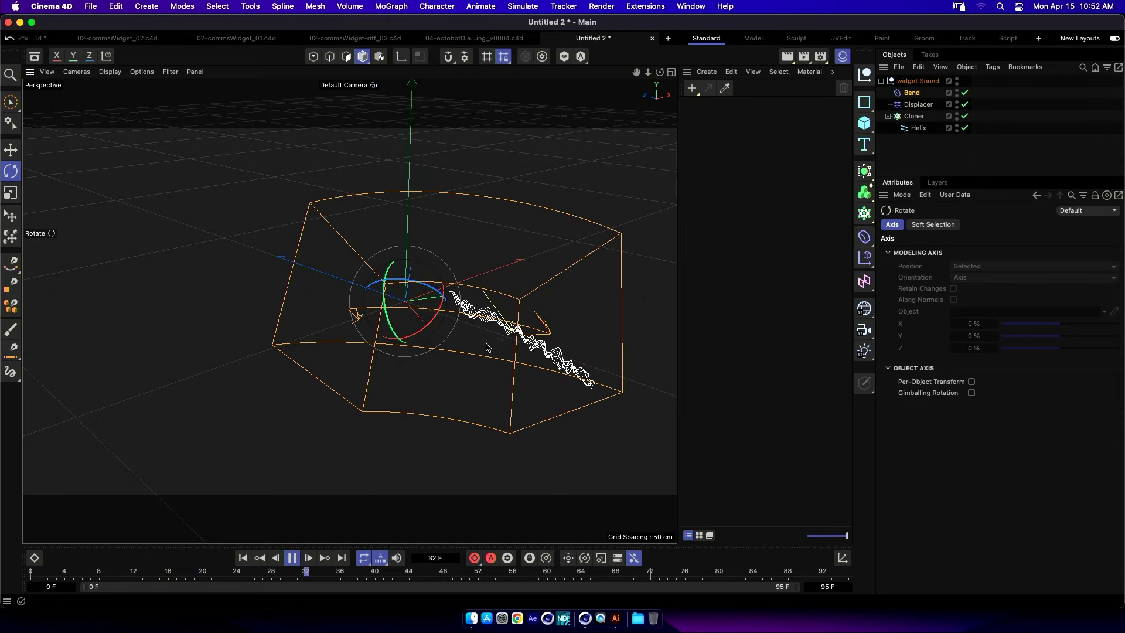
left_click_drag(486, 348, 522, 373, "alt")
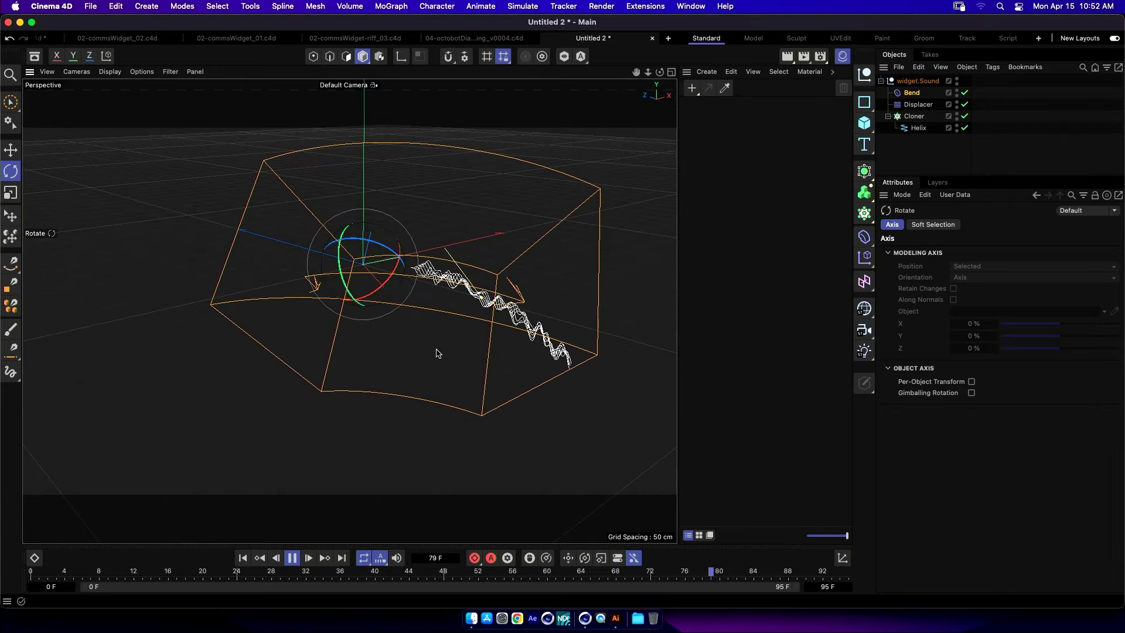
left_click_drag(451, 364, 430, 364, "alt")
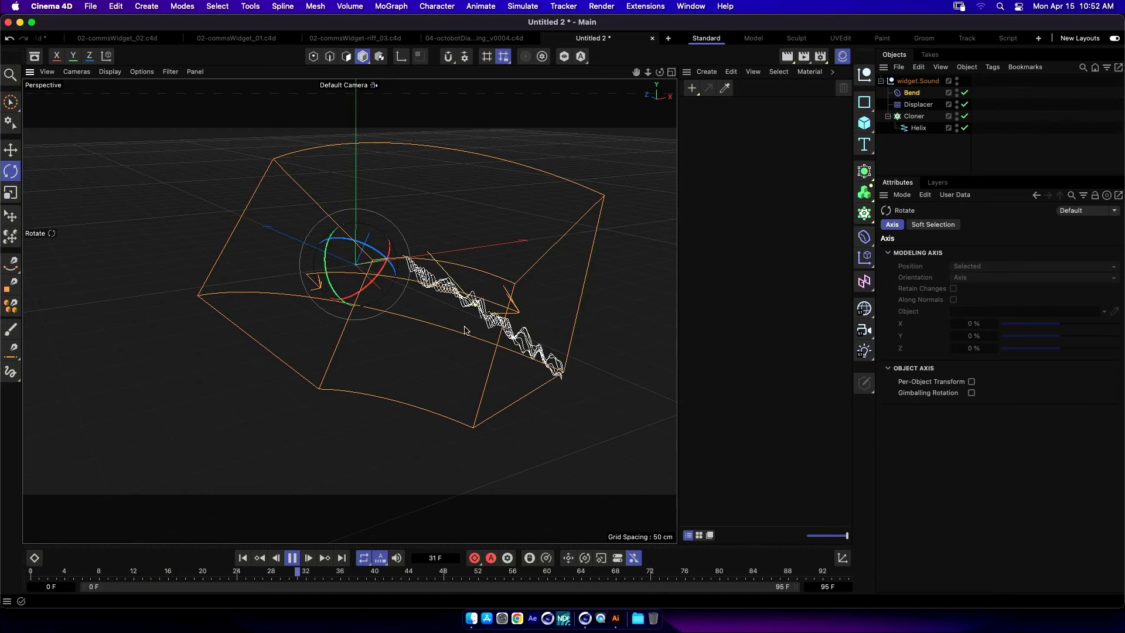
left_click_drag(468, 327, 468, 335, "alt")
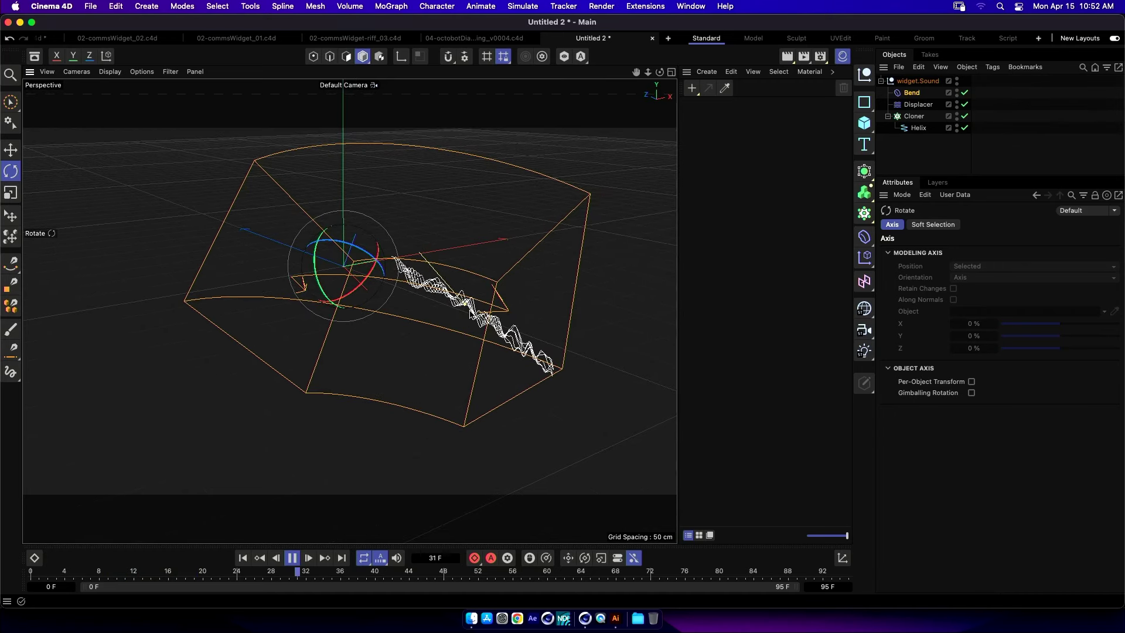
left_click_drag(586, 293, 645, 290, "alt")
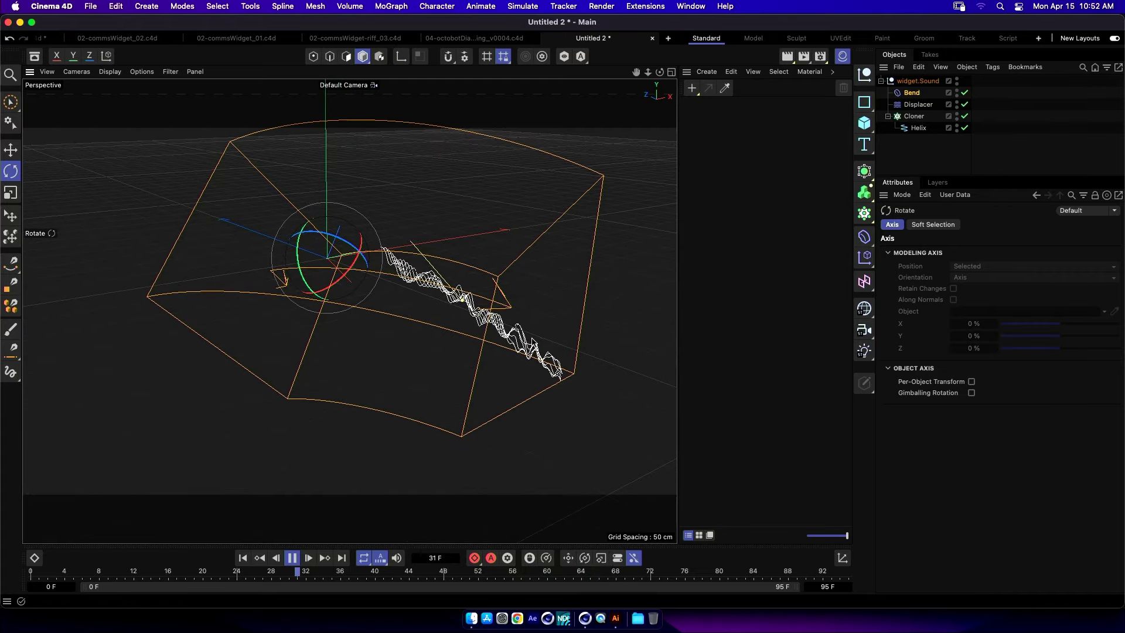
left_click_drag(451, 354, 433, 316, "alt")
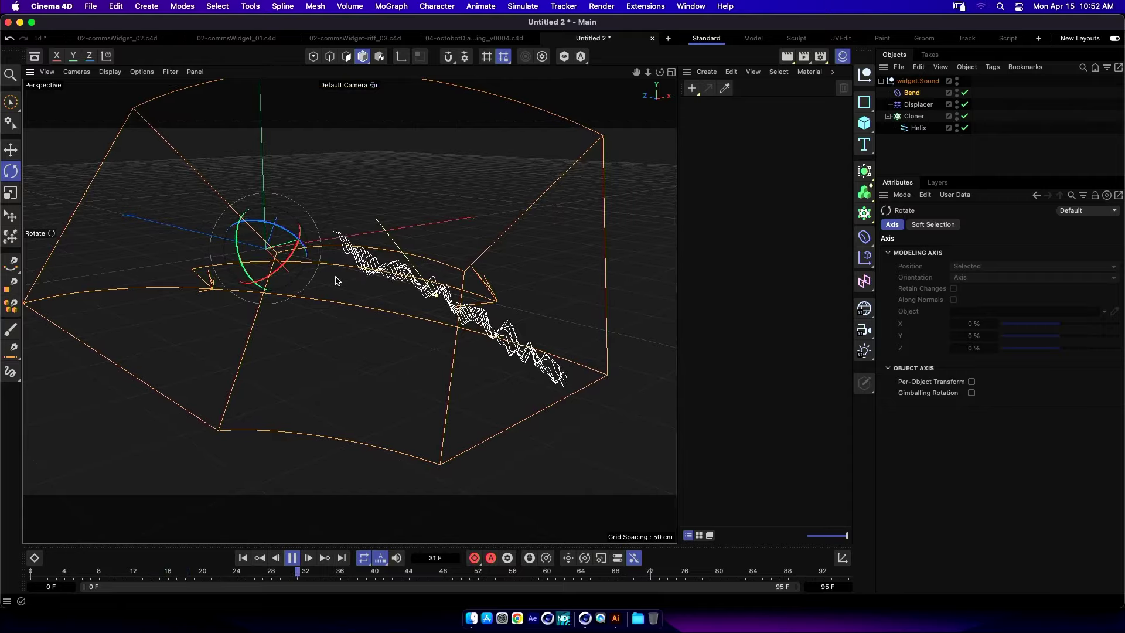
Rotate the Bend cage a further 9.1°, then toggle Bend off and on to compare.
left_click_drag(237, 253, 282, 264)
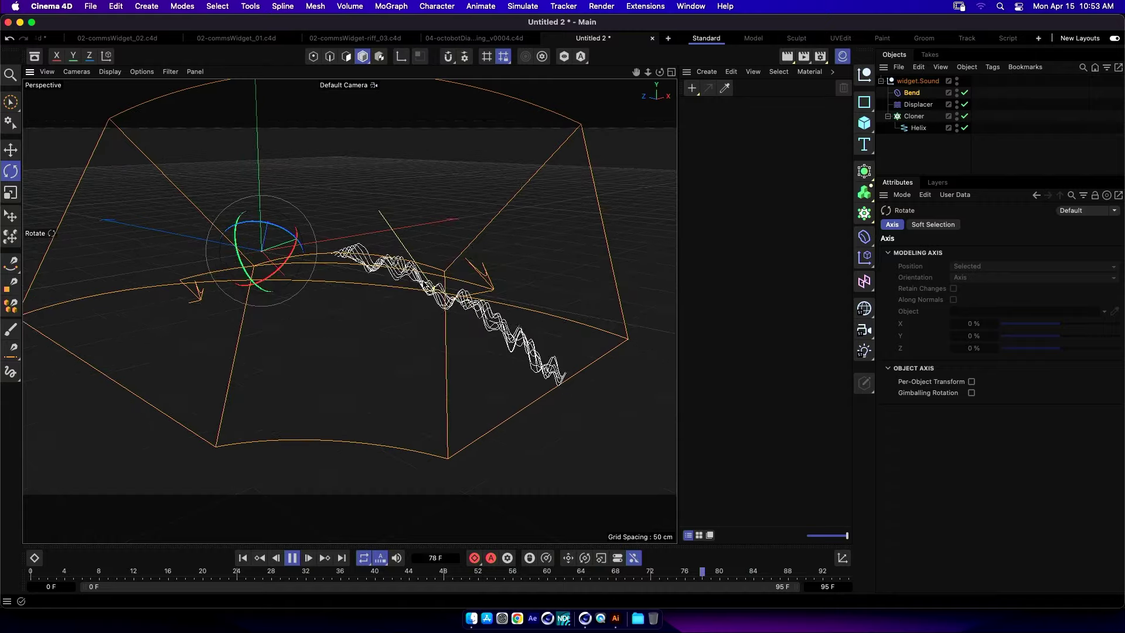
left_click(965, 93)
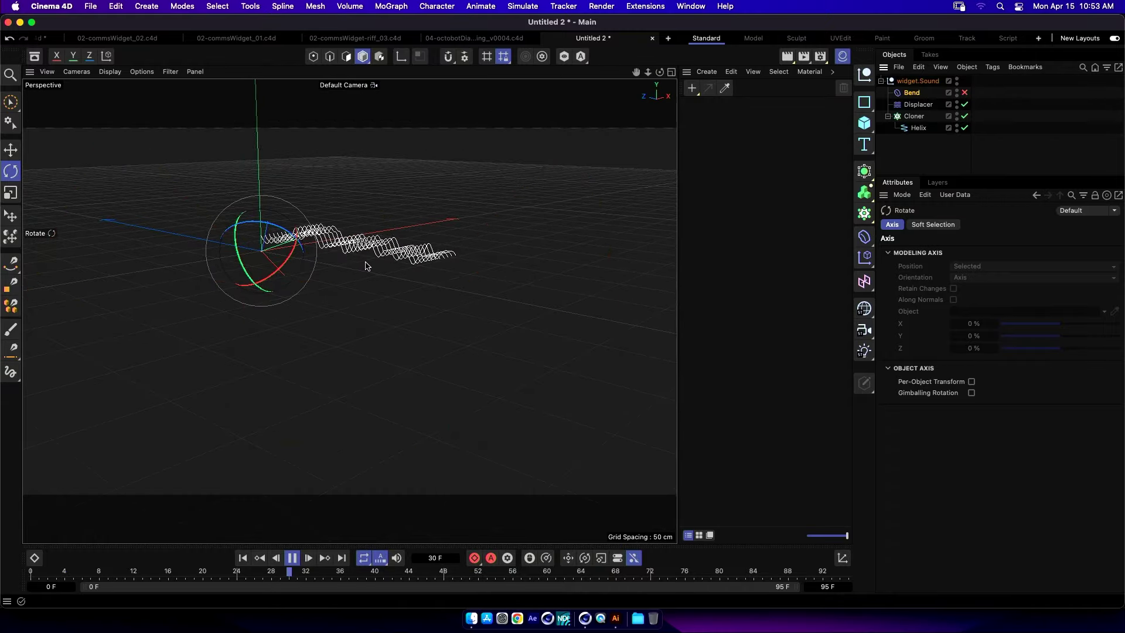
left_click(965, 93)
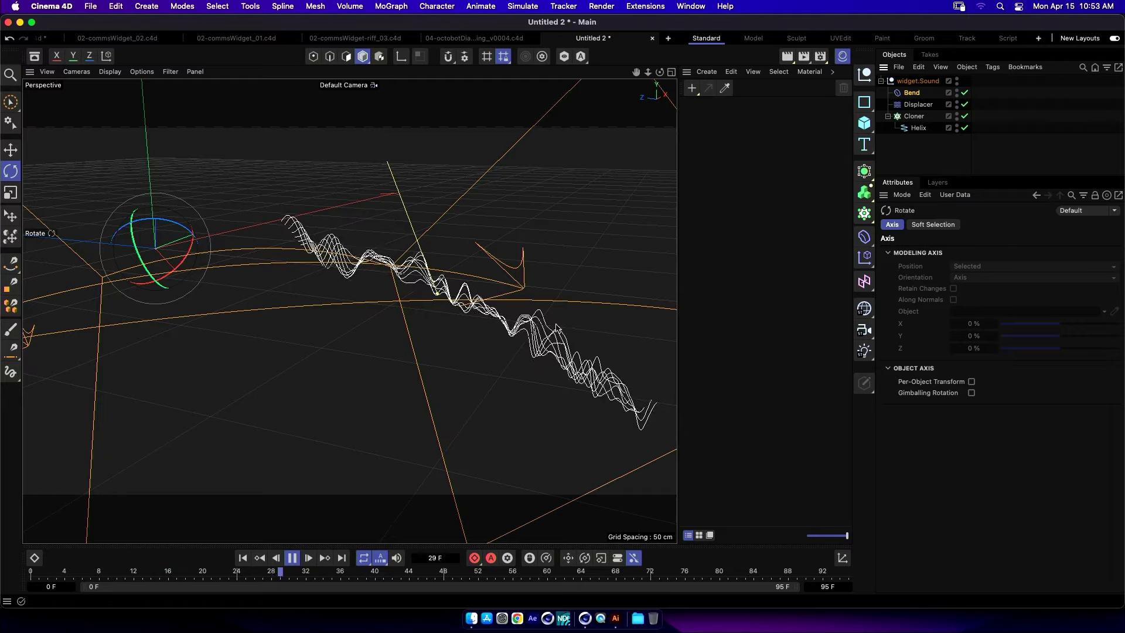
left_click_drag(592, 305, 548, 310, "alt")
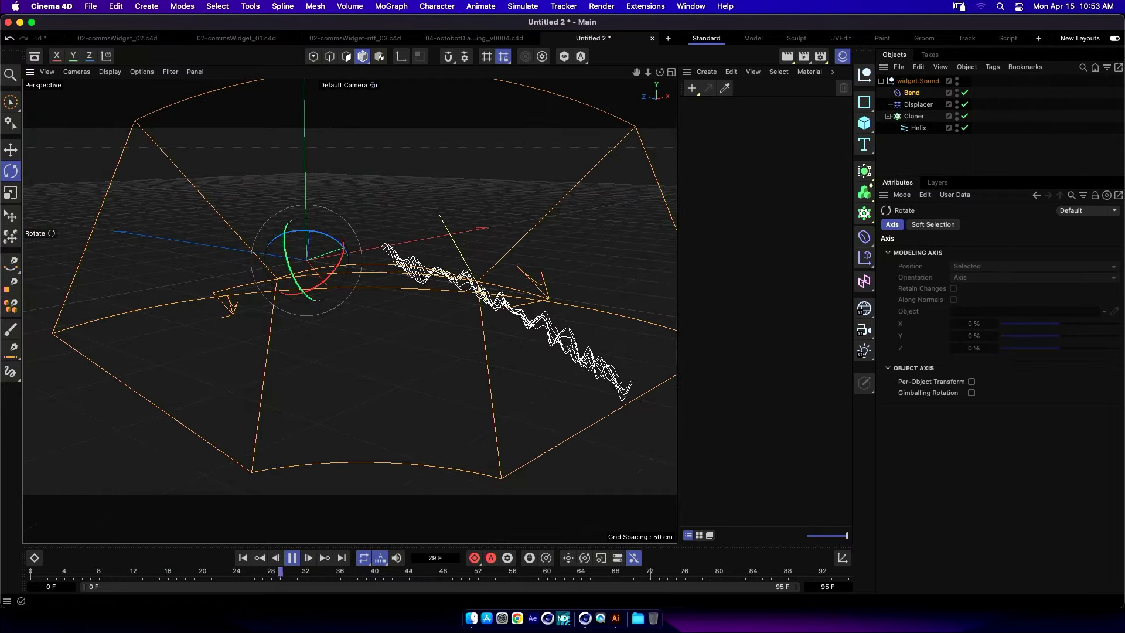
Play the 02-commsWidget_01.c4d soundwave animation to frame 146 and widen the object panels.
left_click(146, 39)
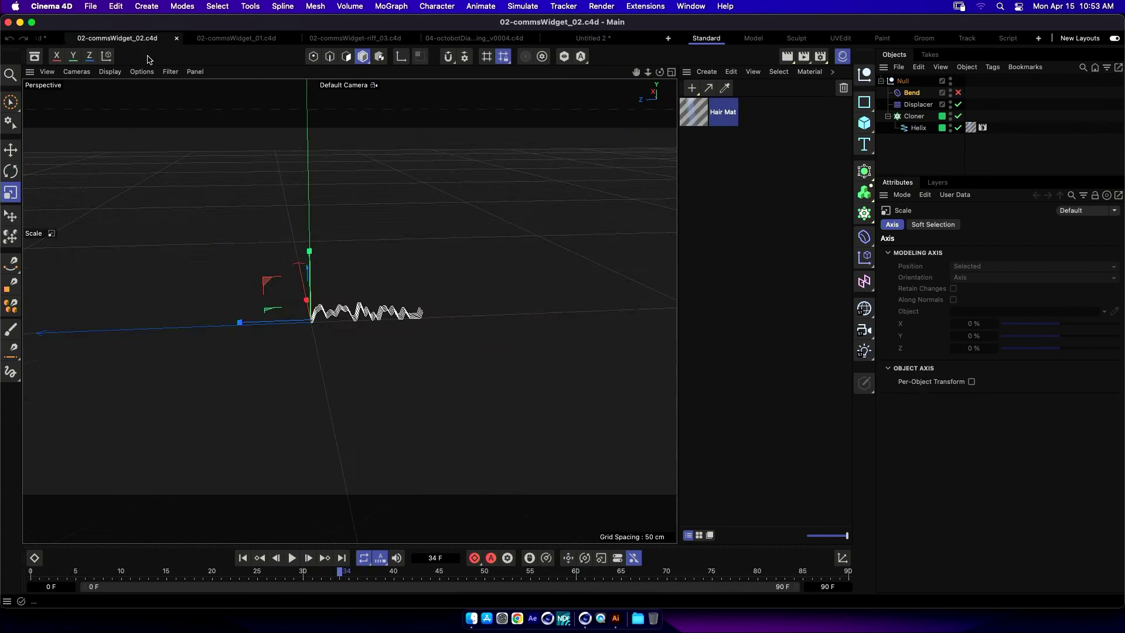
left_click(237, 39)
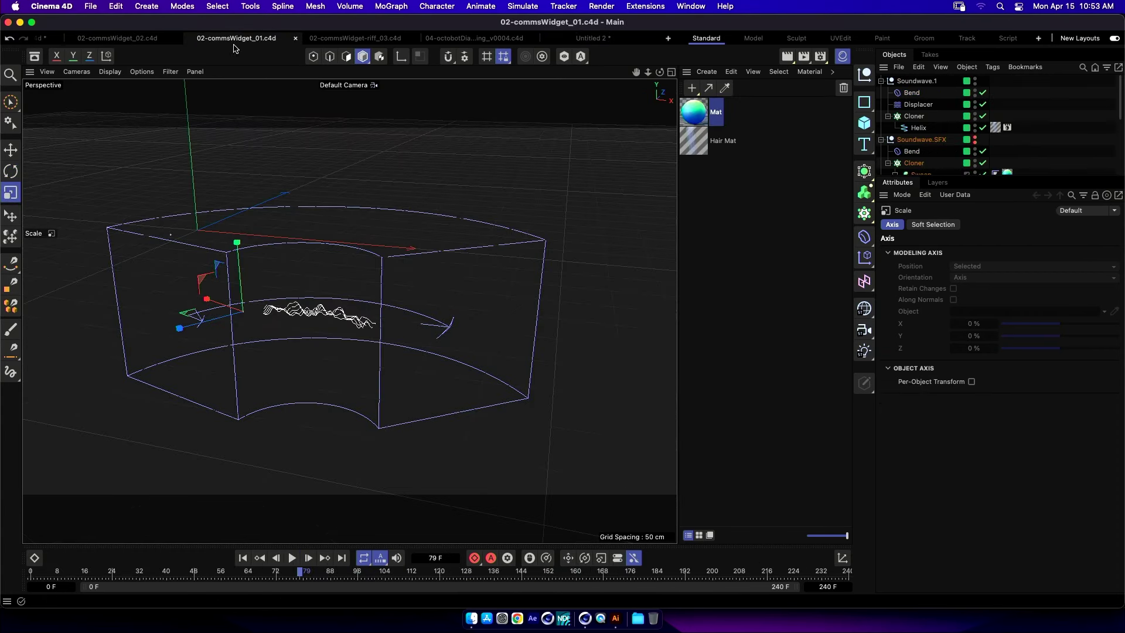
scroll(317, 334, "up", 5)
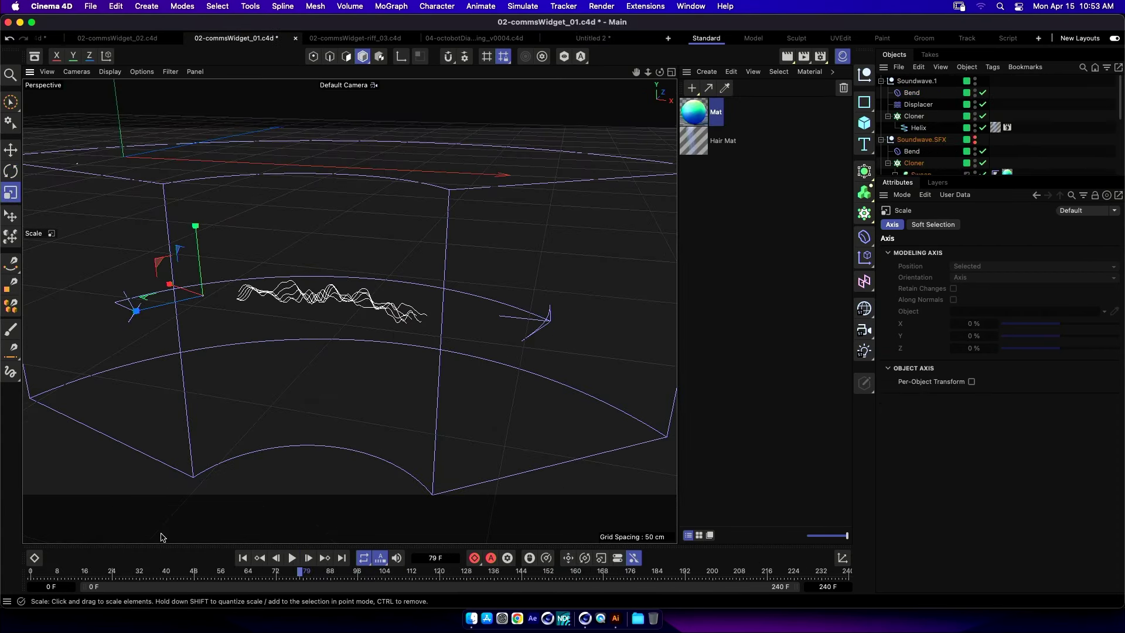
left_click(292, 558)
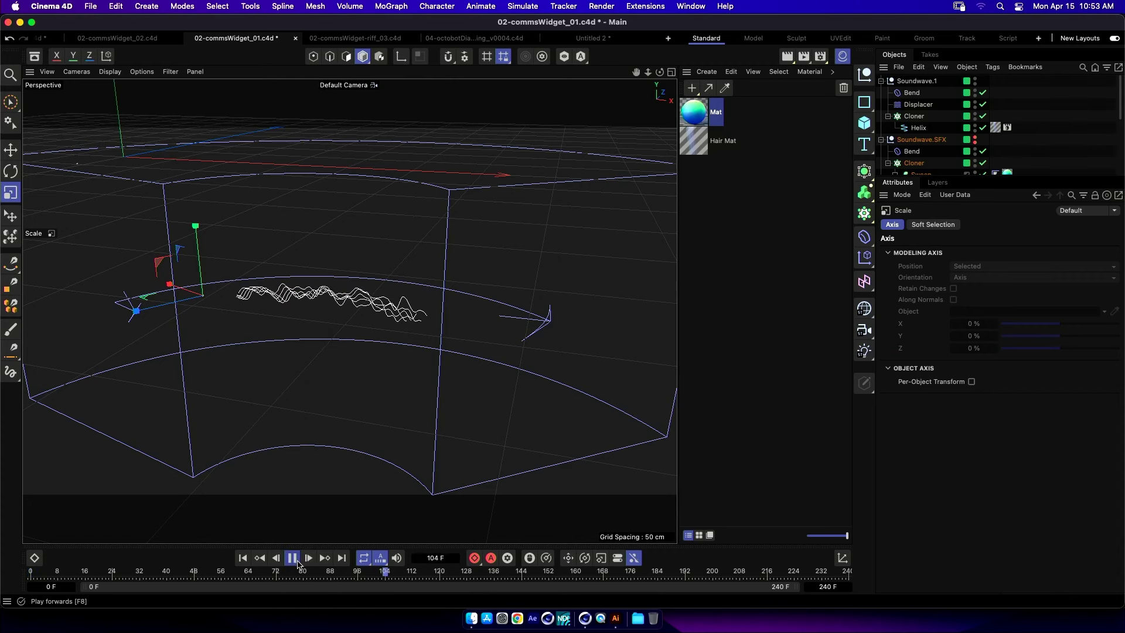
left_click(297, 560)
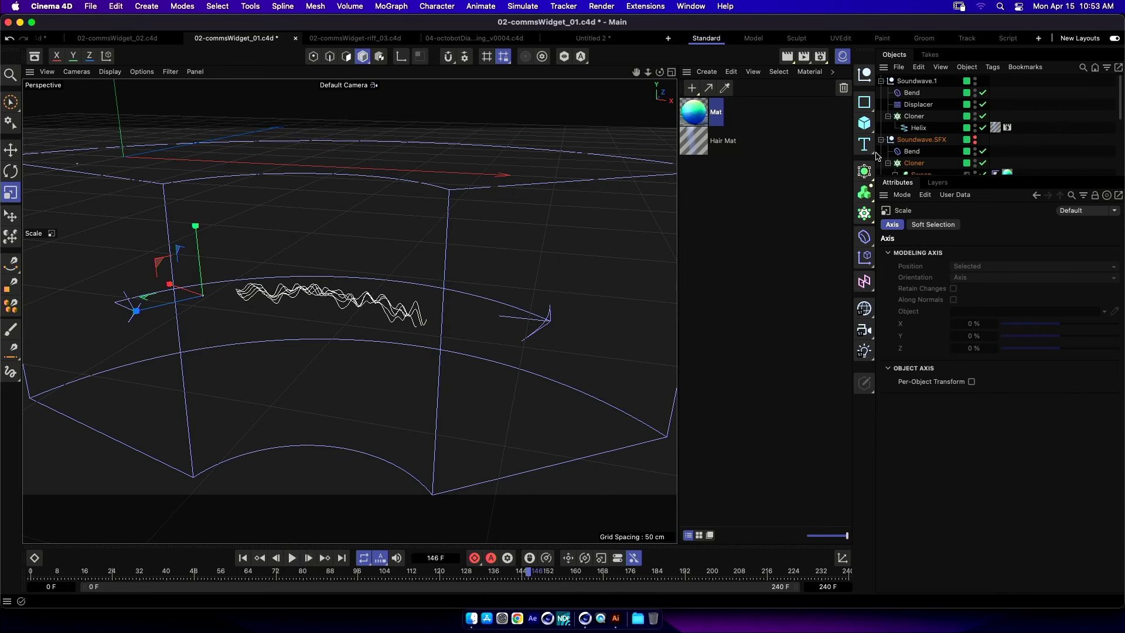
left_click_drag(878, 156, 824, 154)
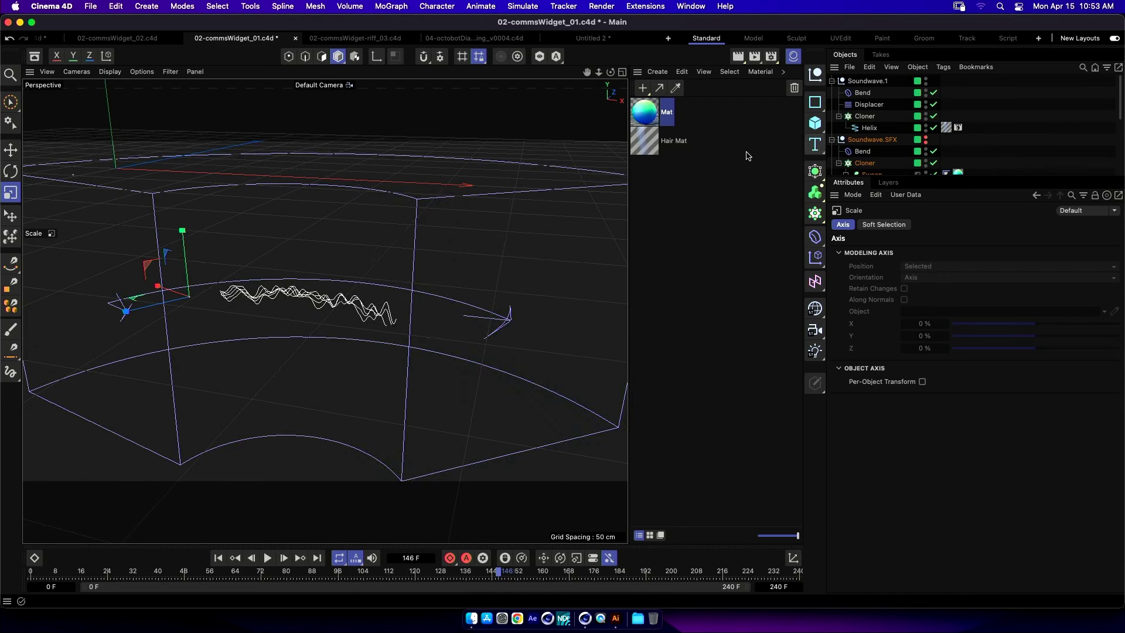
Paste the Soundwave.SFX setup into Untitled 3 and make it visible in the viewport.
left_click(890, 142)
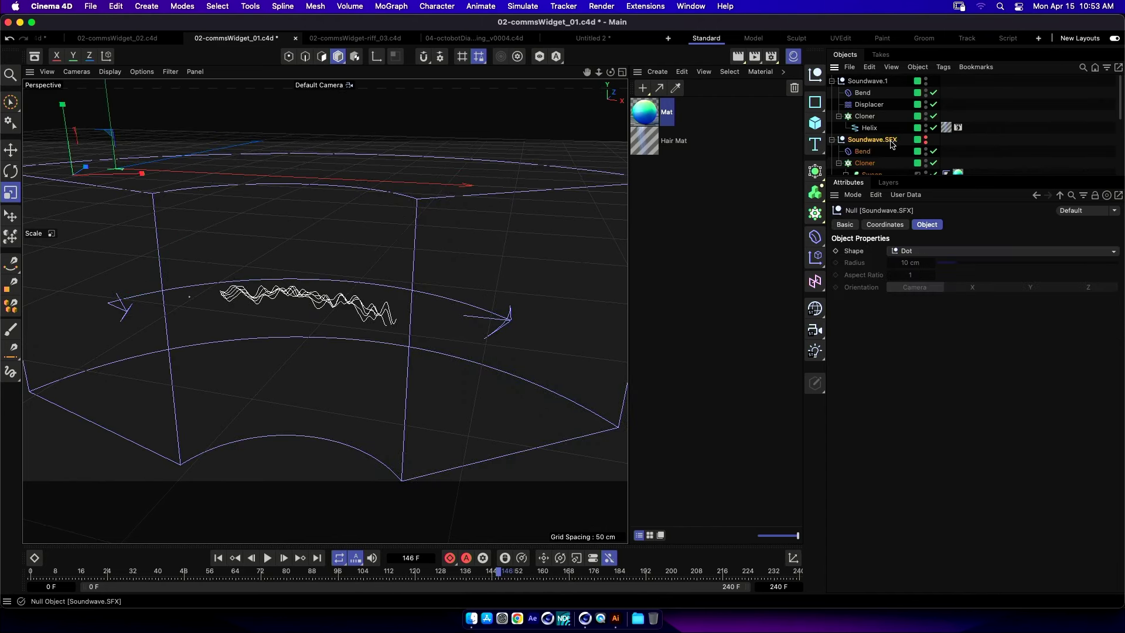
key("super+n")
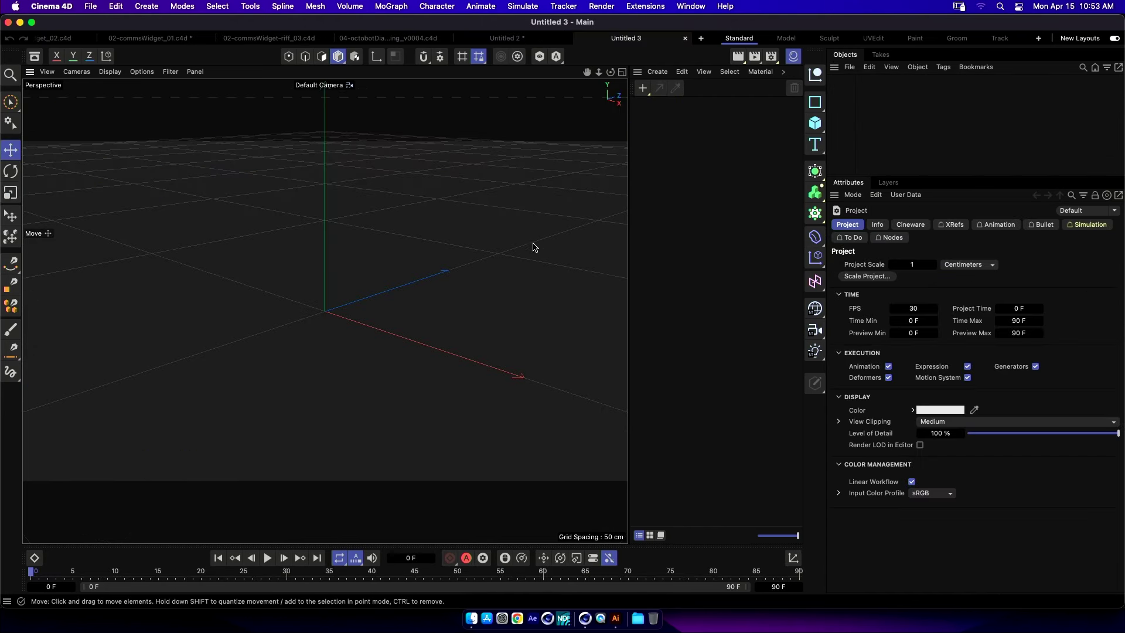
key("super+v")
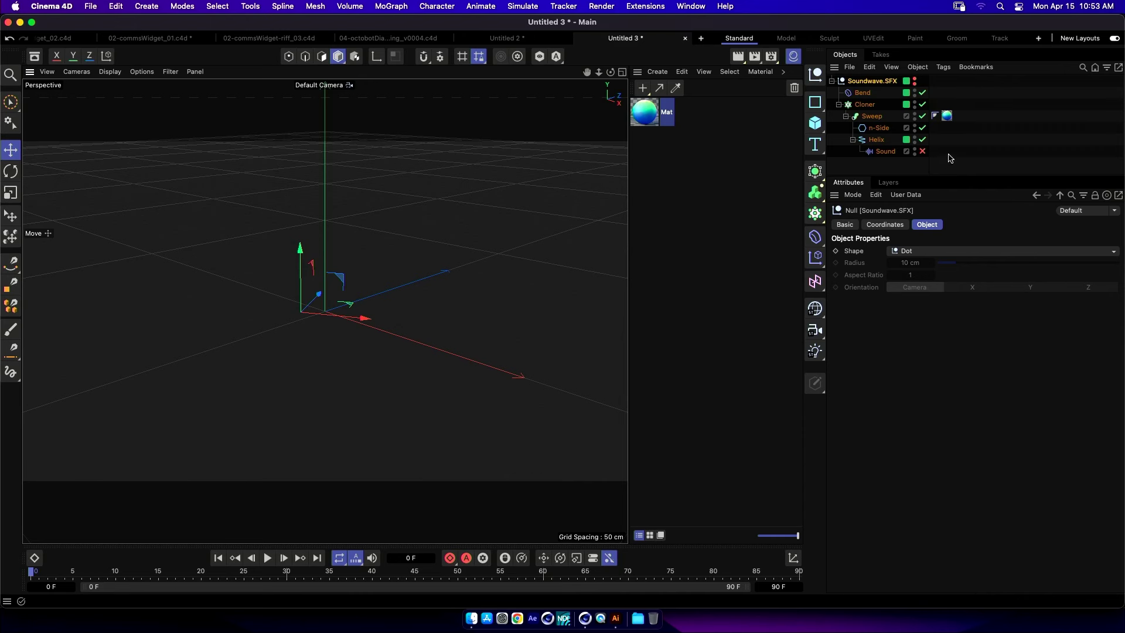
left_click(915, 78)
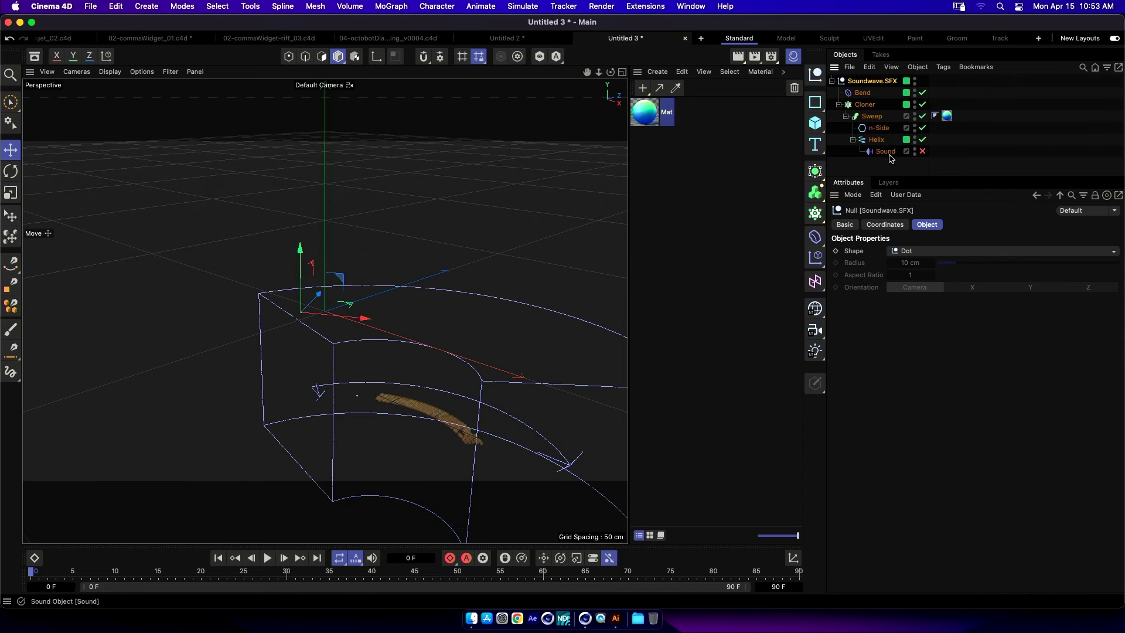
Copy Soundwave.1 with its Hair Mat from 02-commsWidget_01.c4d into a new Untitled 4 scene.
left_click(263, 39)
left_click(186, 46)
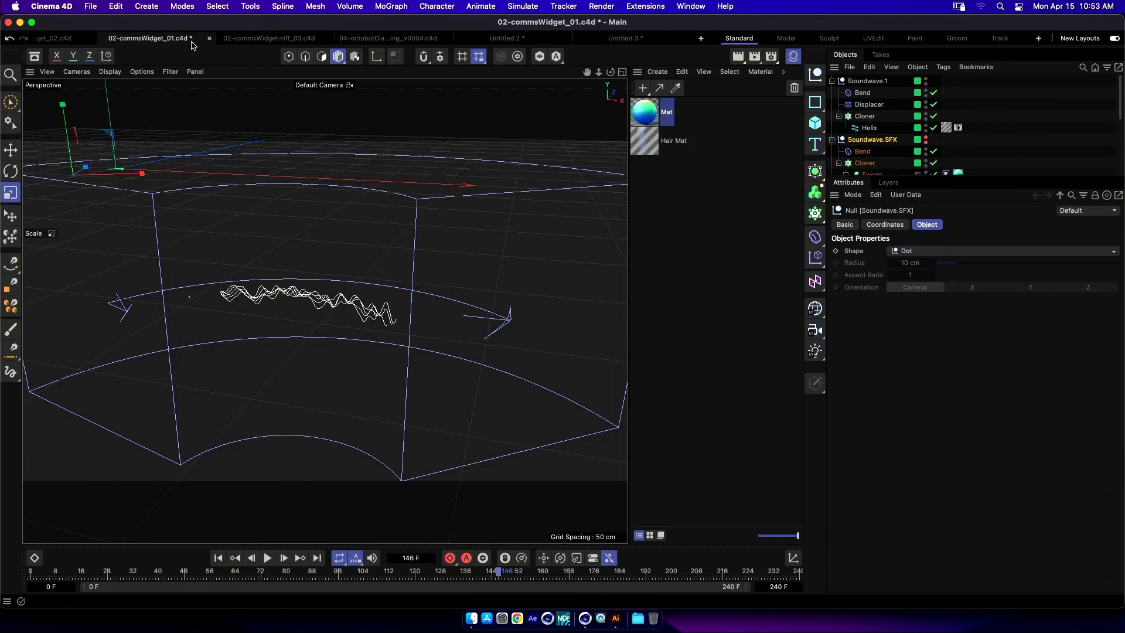
left_click(848, 78)
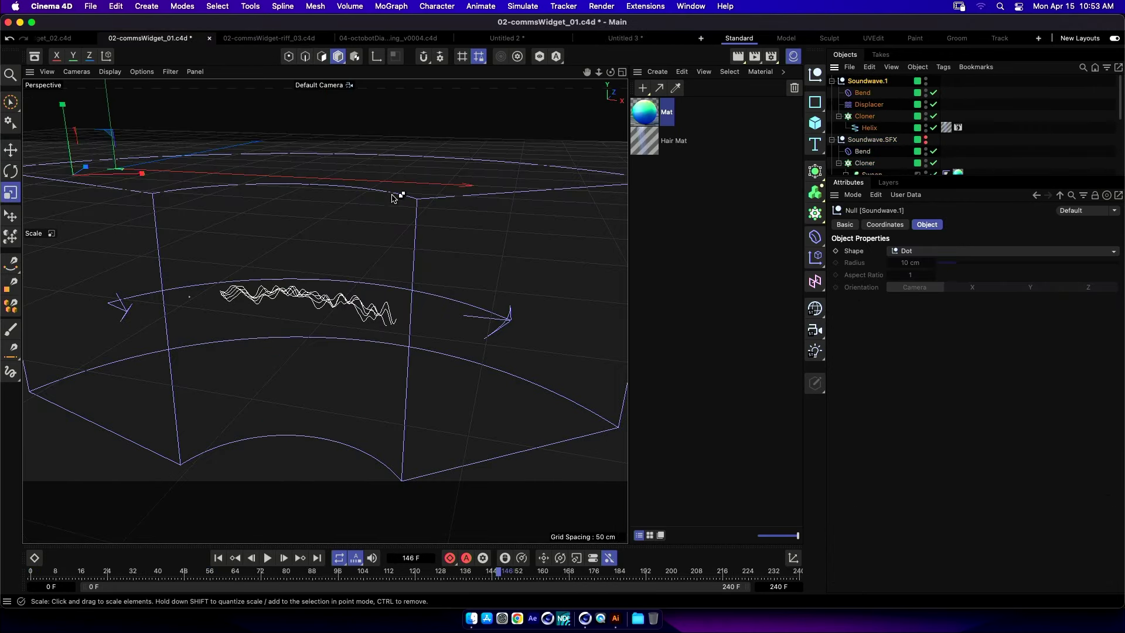
key("super+n")
key("super+v")
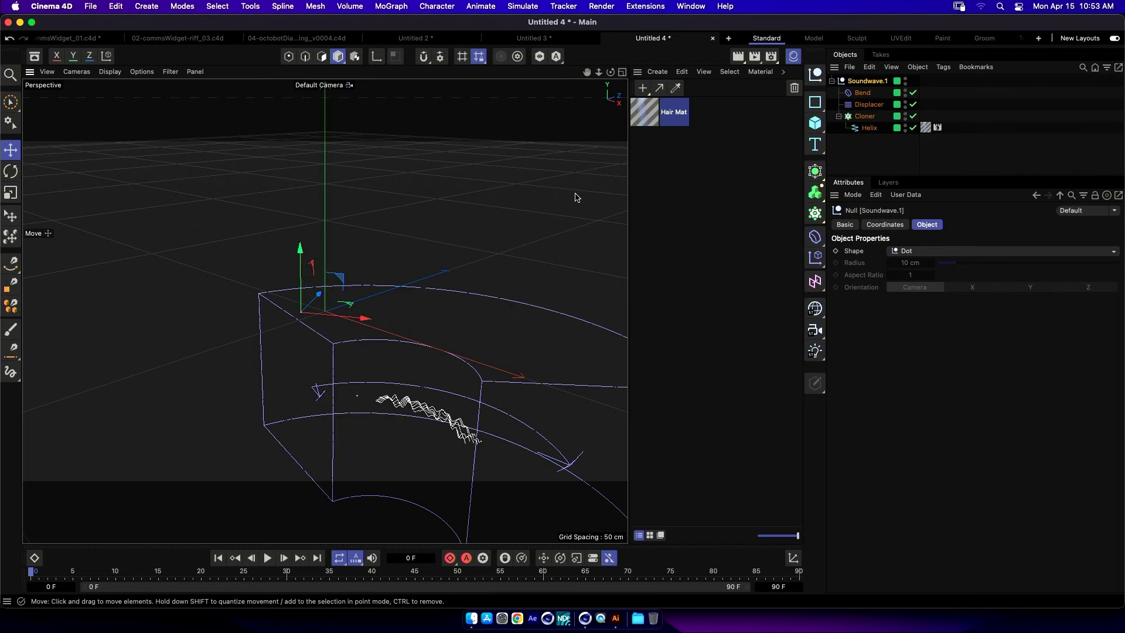
left_click_drag(524, 270, 371, 345, "alt")
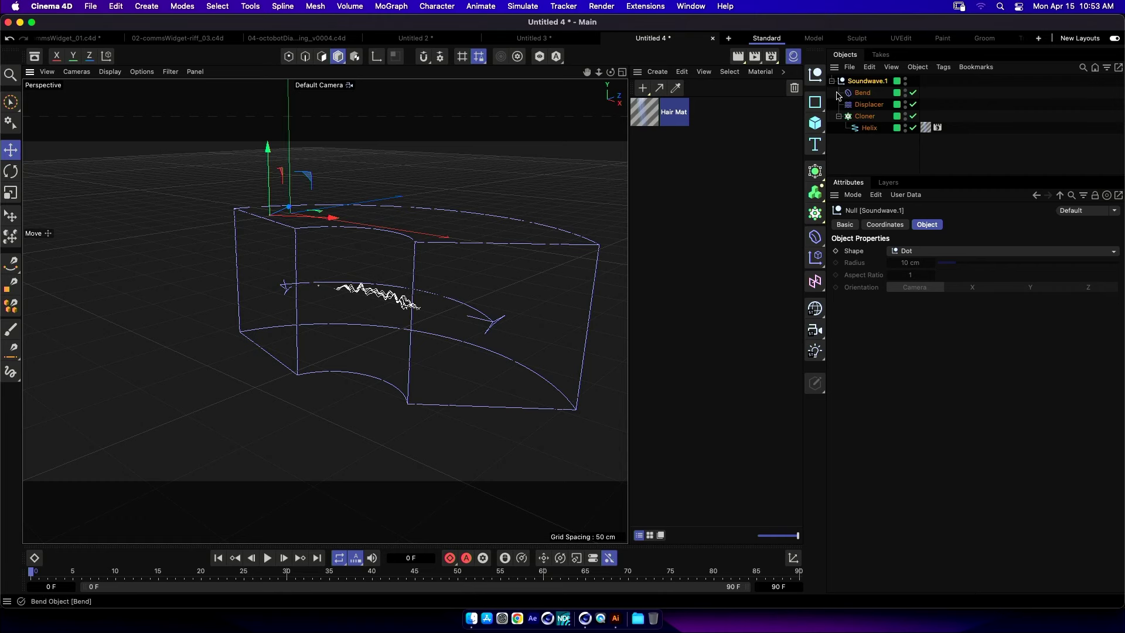
Add the Hair Render effect in Render Settings, keeping the Standard renderer.
left_click(774, 54)
left_click_drag(848, 69, 820, 67)
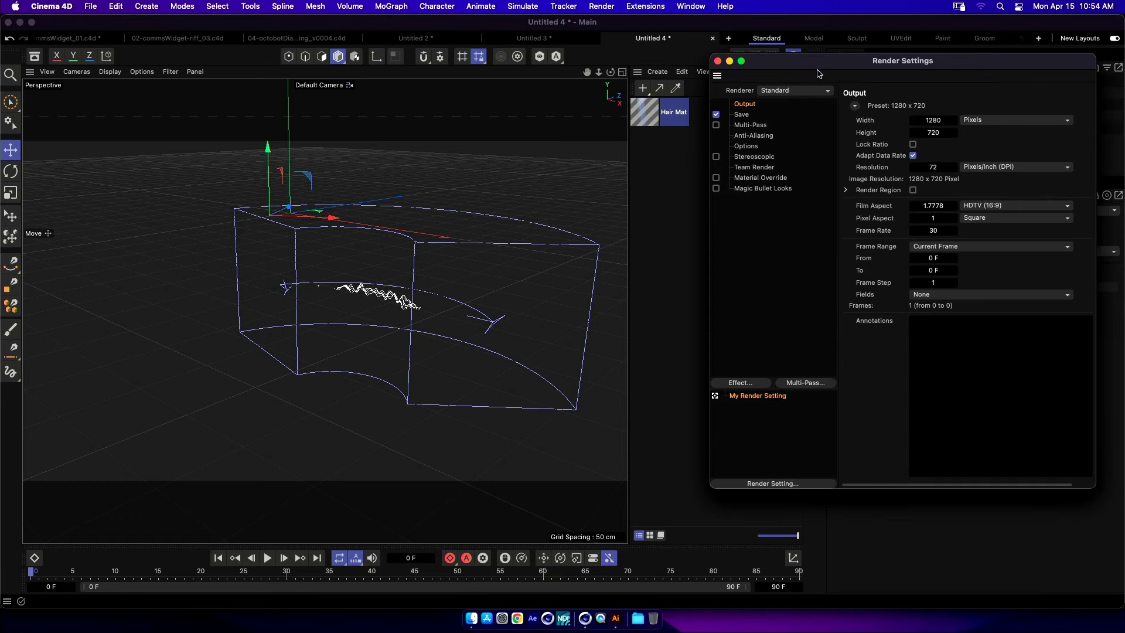
left_click(807, 94)
left_click(806, 93)
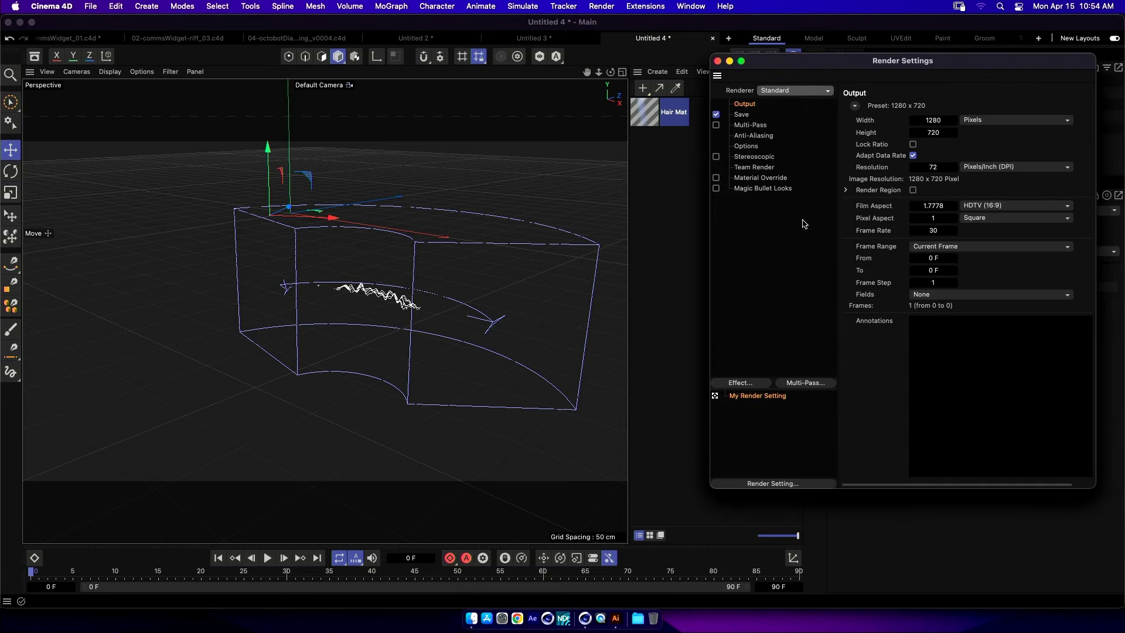
left_click(760, 386)
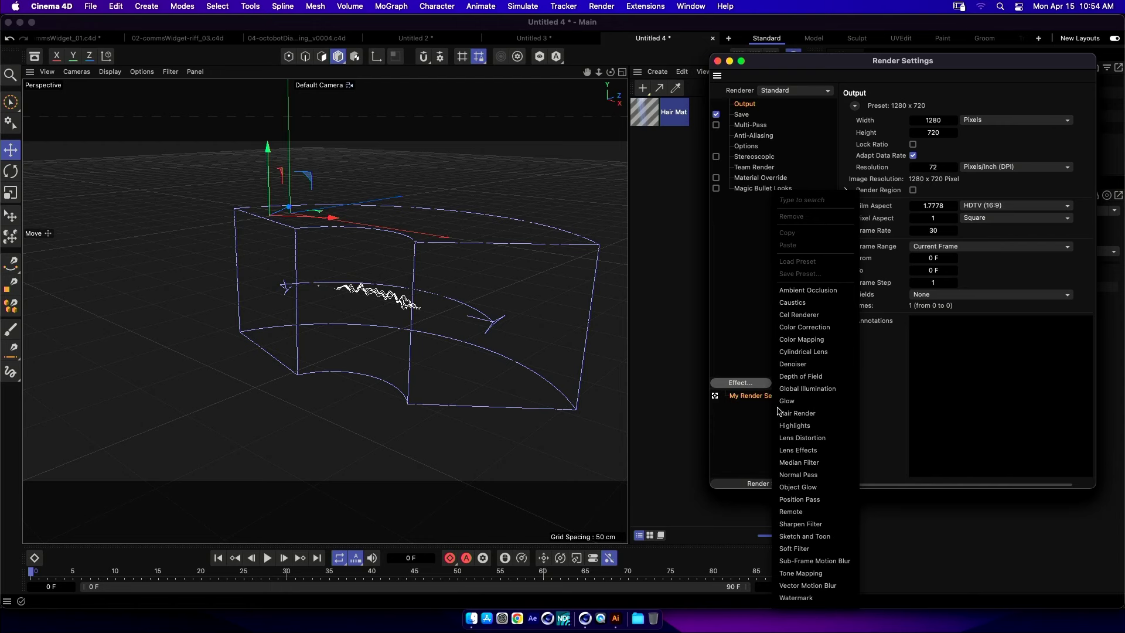
left_click(799, 414)
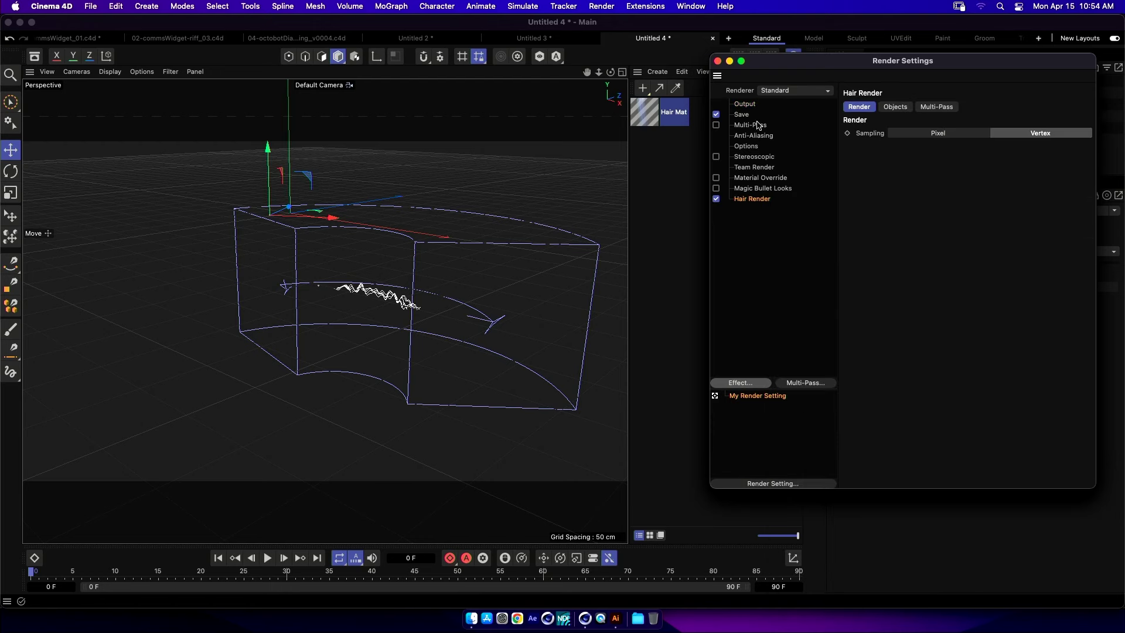
left_click(718, 61)
Create a new hair material, Hair Mat.1, in the Material Manager.
left_click(657, 72)
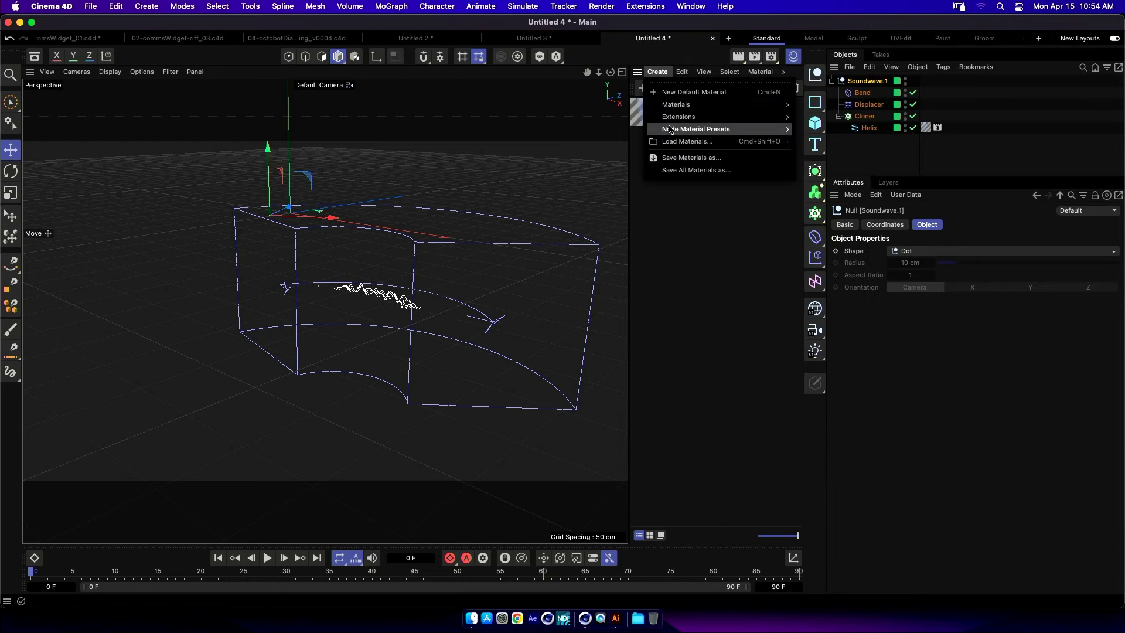
mouse_move(679, 104)
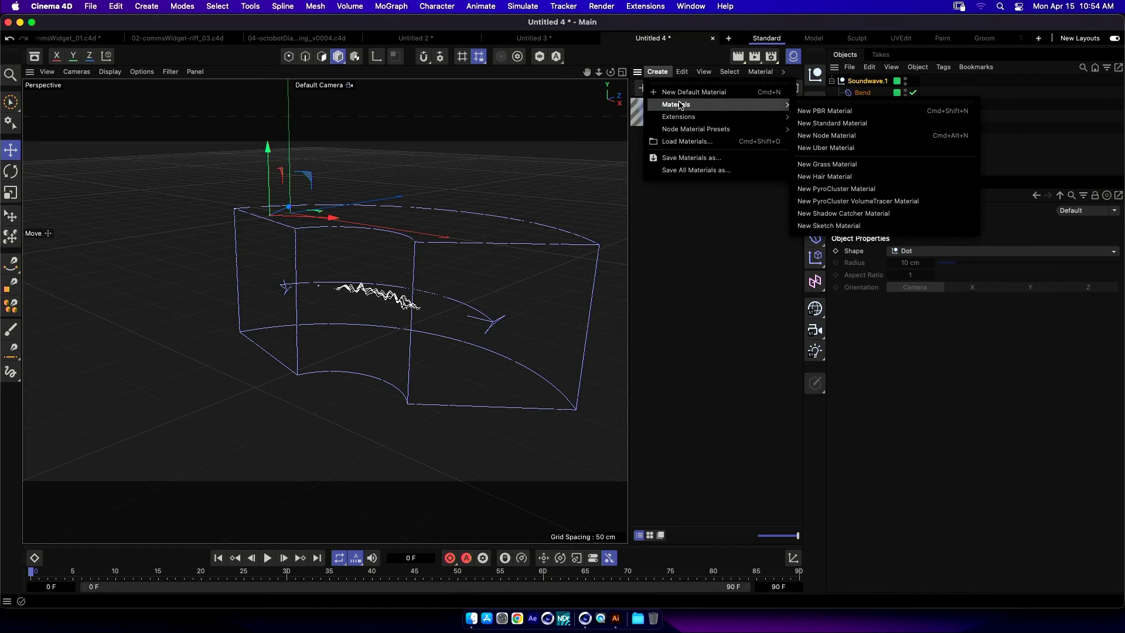
left_click(819, 177)
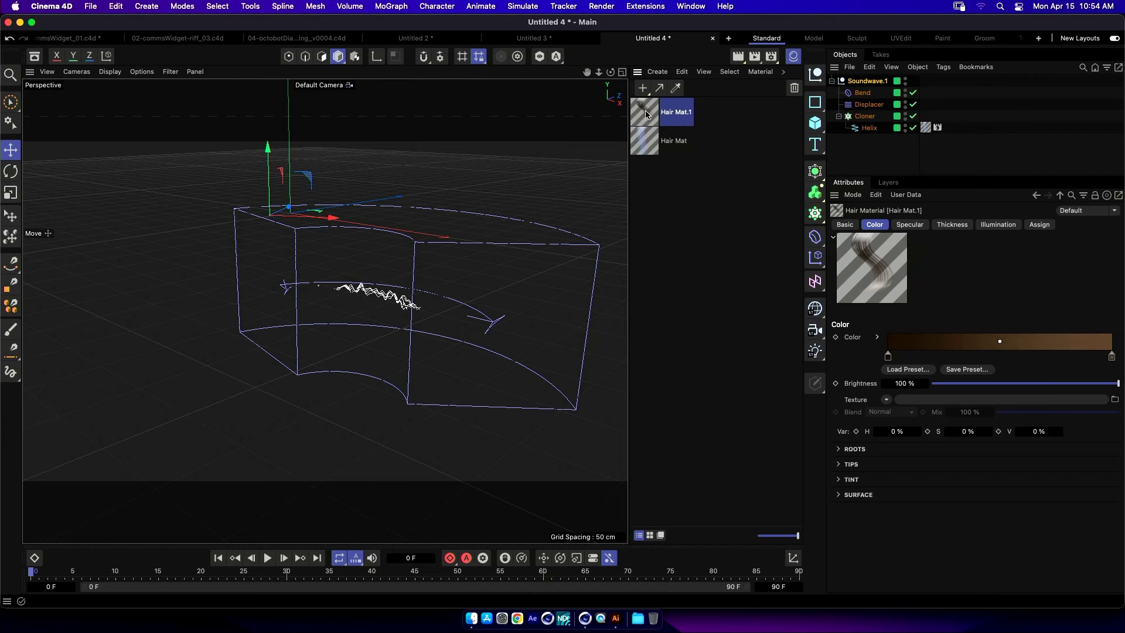
Shift the Hair Mat colour gradient's right stop slightly right in the material editor.
left_click(651, 146)
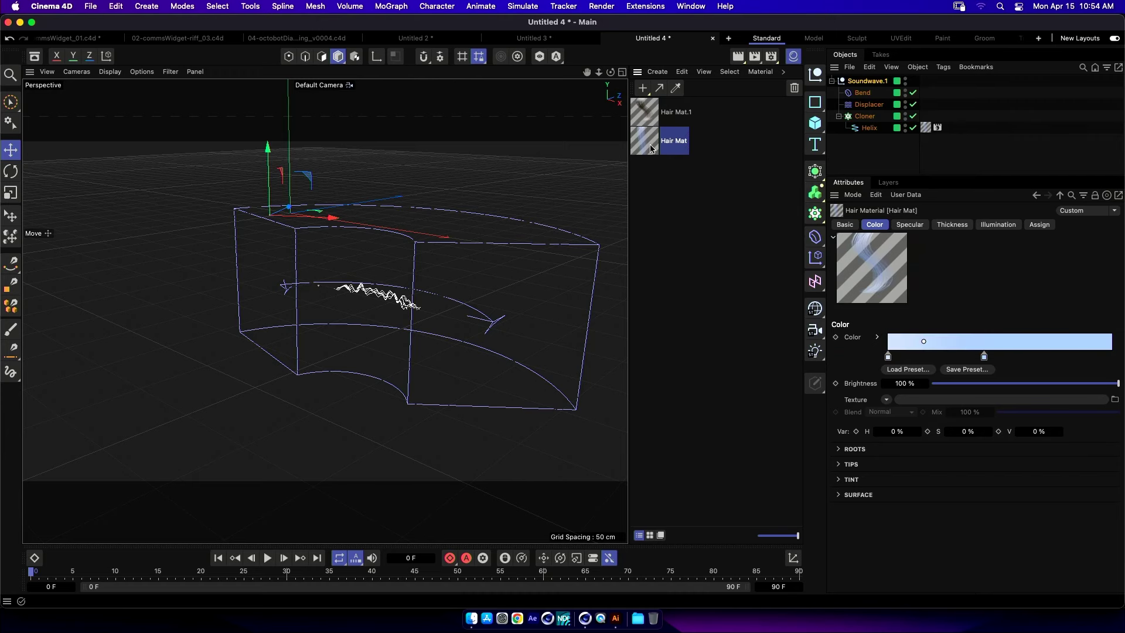
double_click(651, 147)
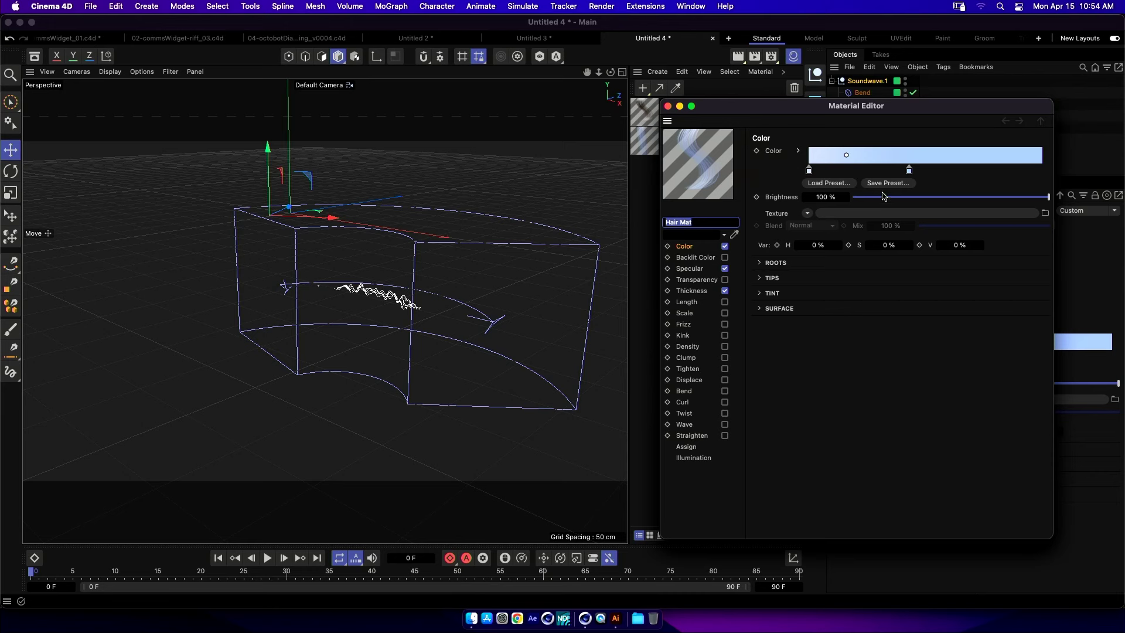
left_click_drag(914, 170, 919, 170)
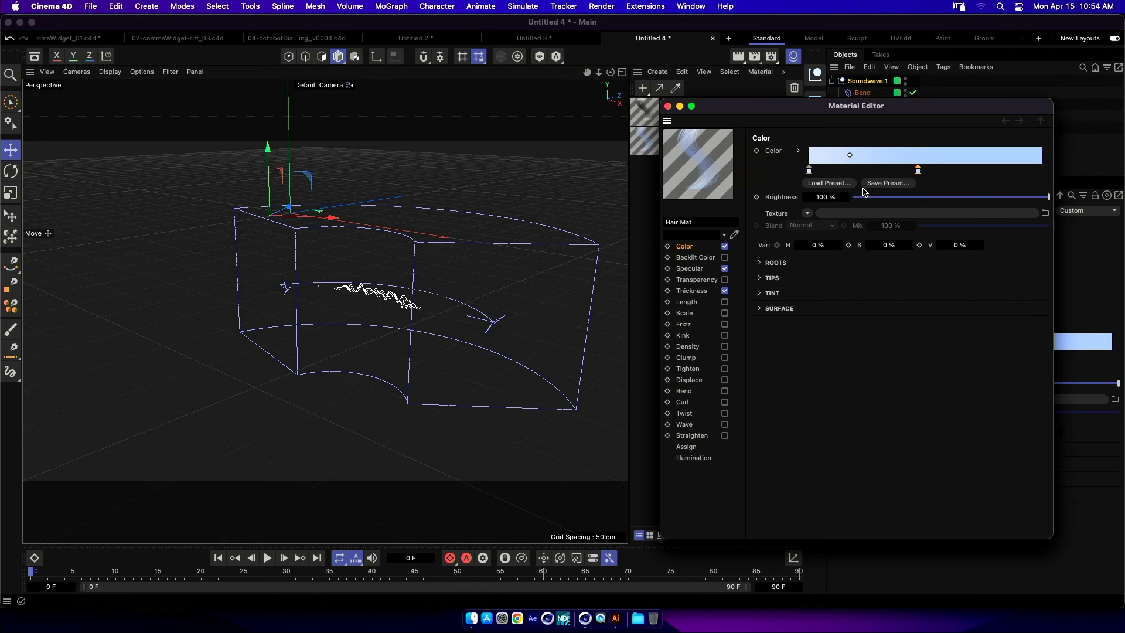
left_click(711, 291)
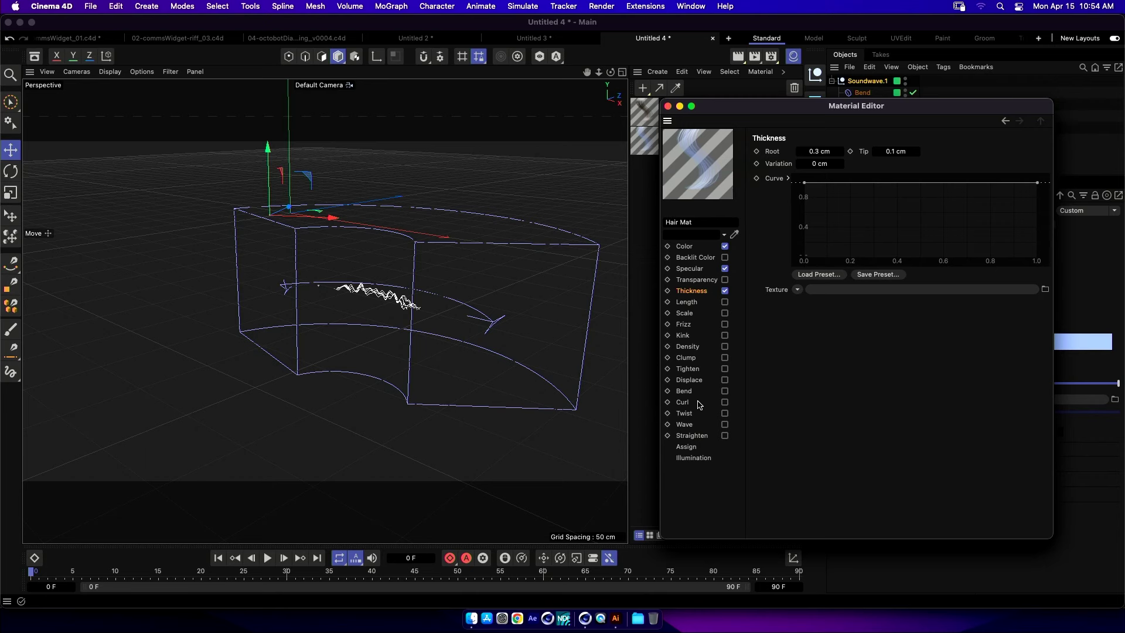
left_click(668, 106)
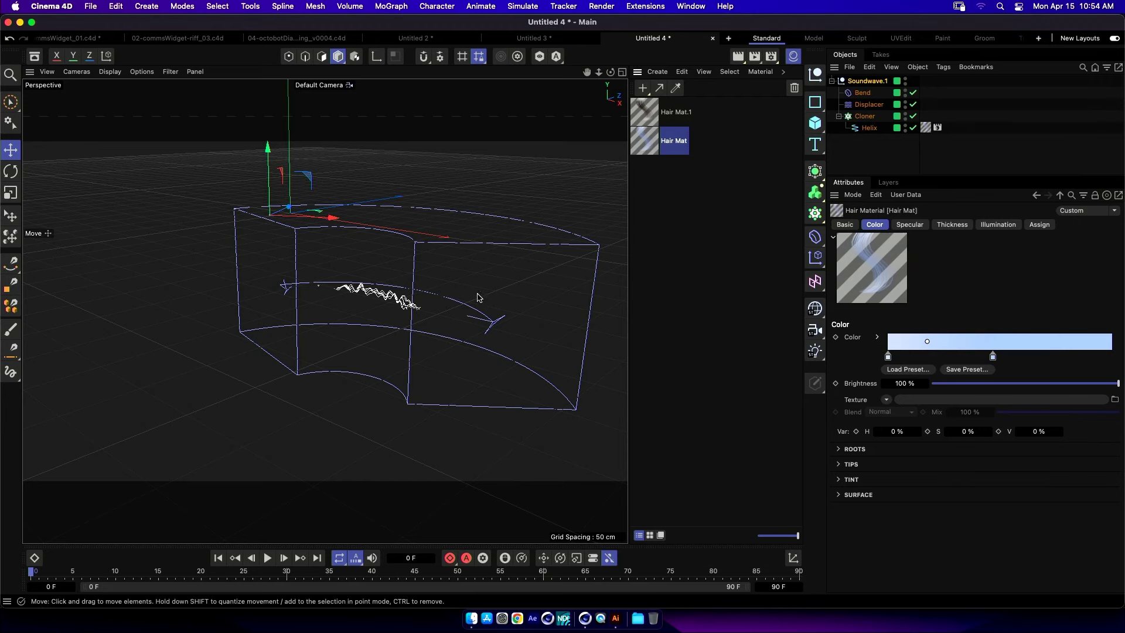
Add a hair Render tag to Helix (Surface mode, 20 cm length, count 100000, 4 segments).
left_click_drag(478, 298, 397, 304, "alt")
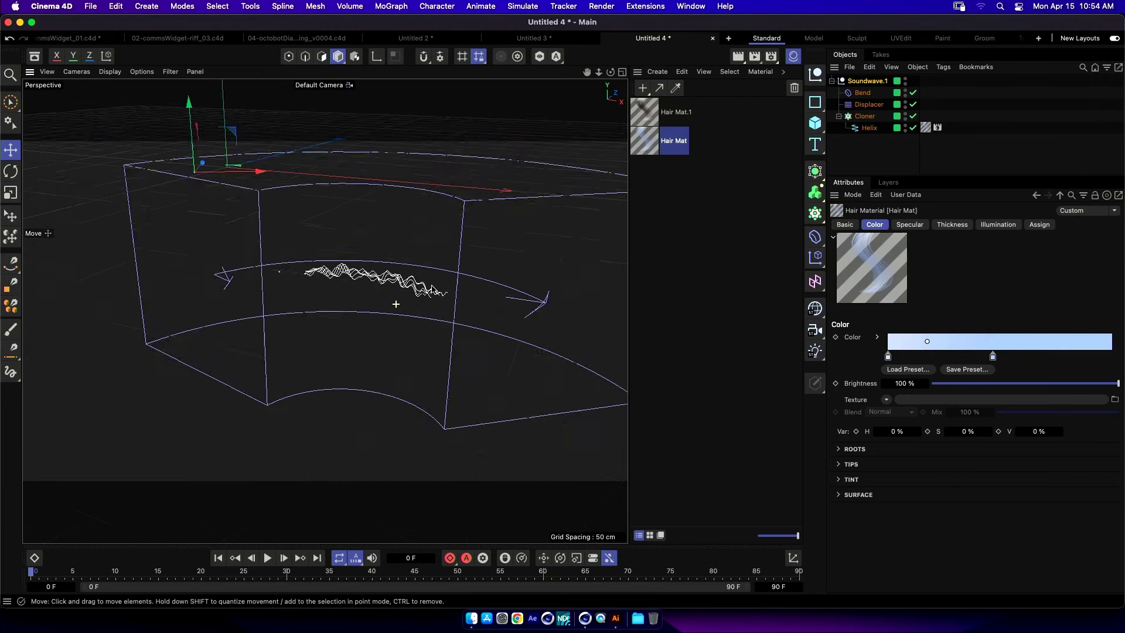
scroll(397, 304, "up", 3)
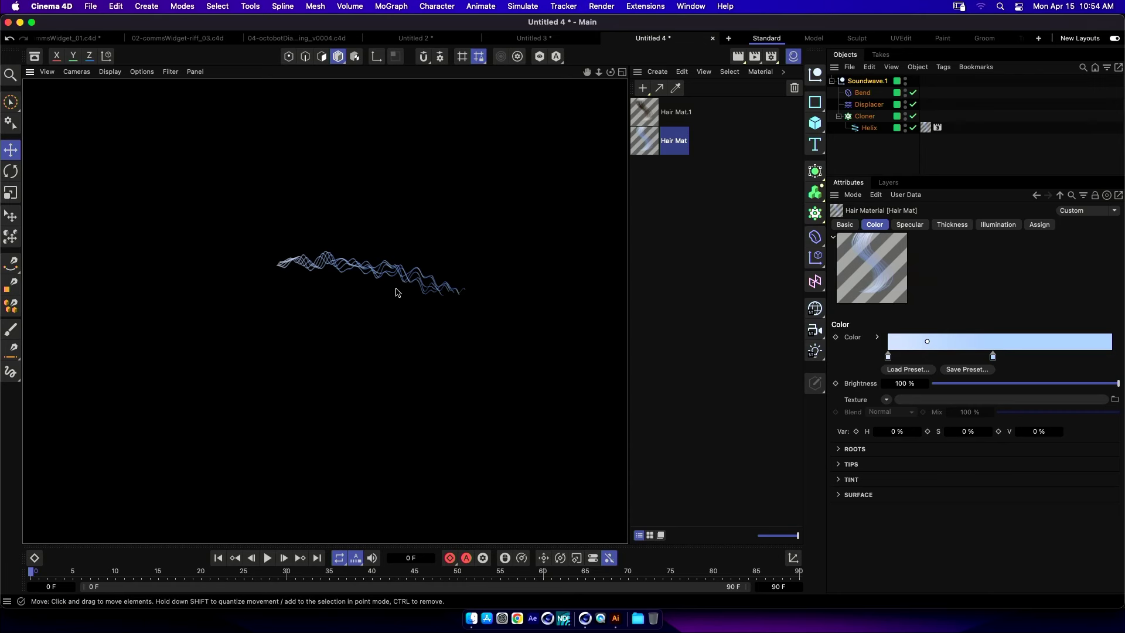
left_click(937, 128)
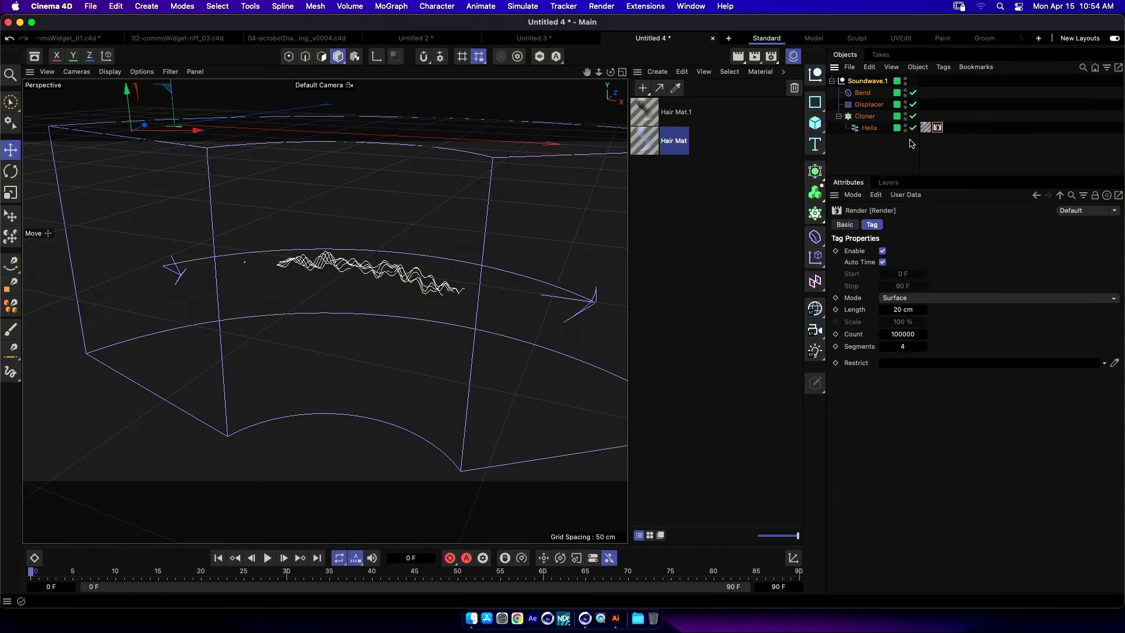
left_click(868, 128)
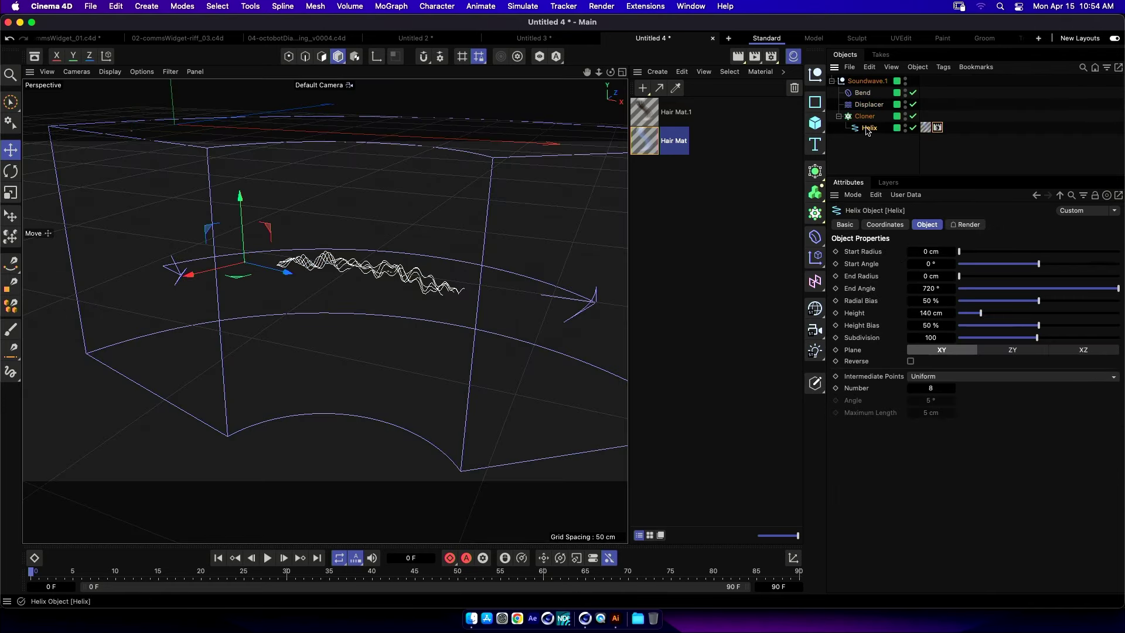
left_click(944, 67)
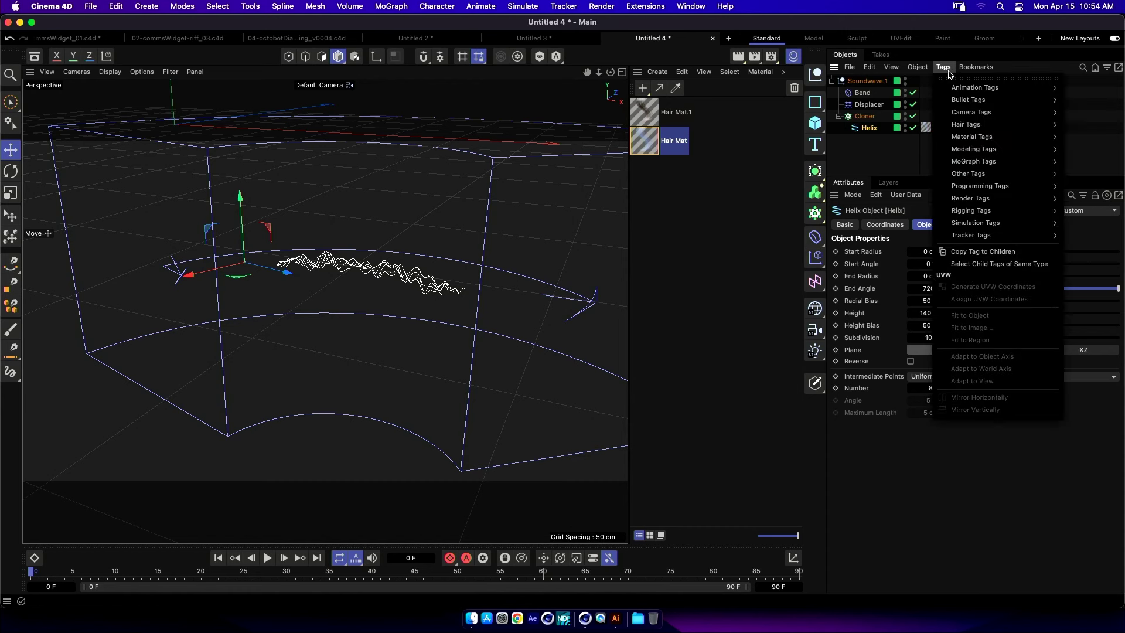
mouse_move(966, 124)
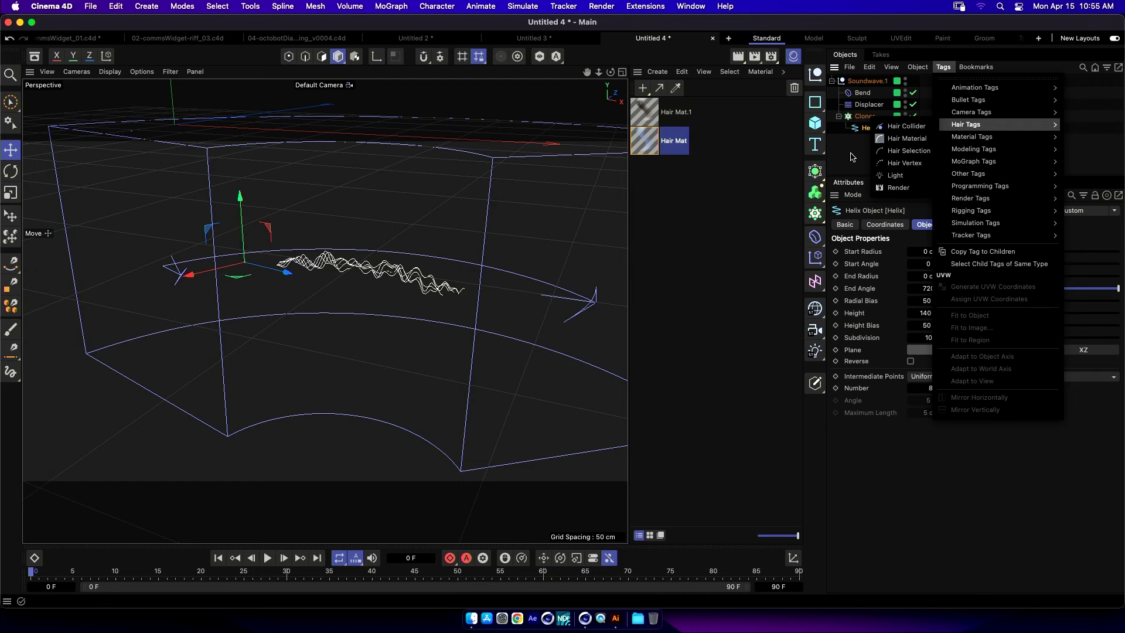
left_click(899, 187)
left_click(937, 127)
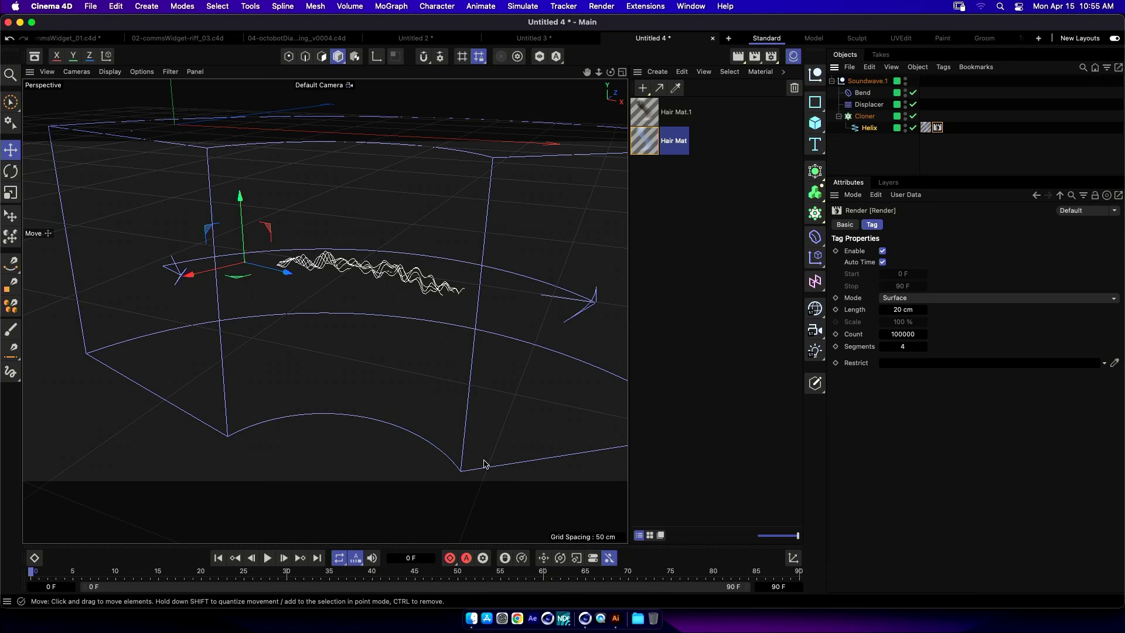
Play the Untitled 4 timeline and stop it at frame 6.
left_click(267, 558)
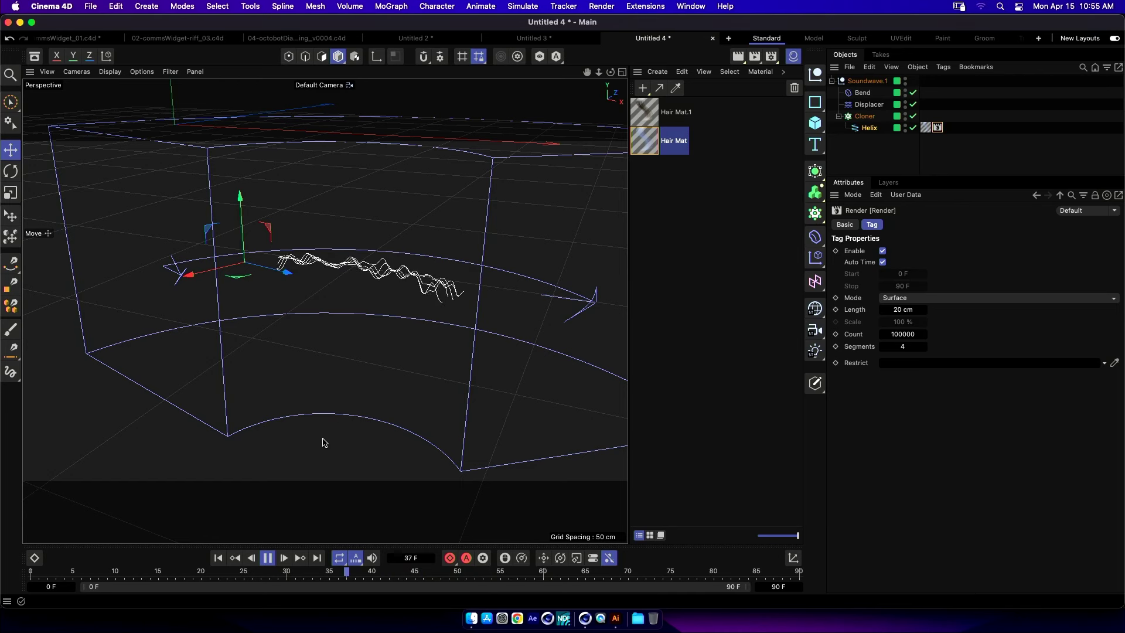
left_click(269, 558)
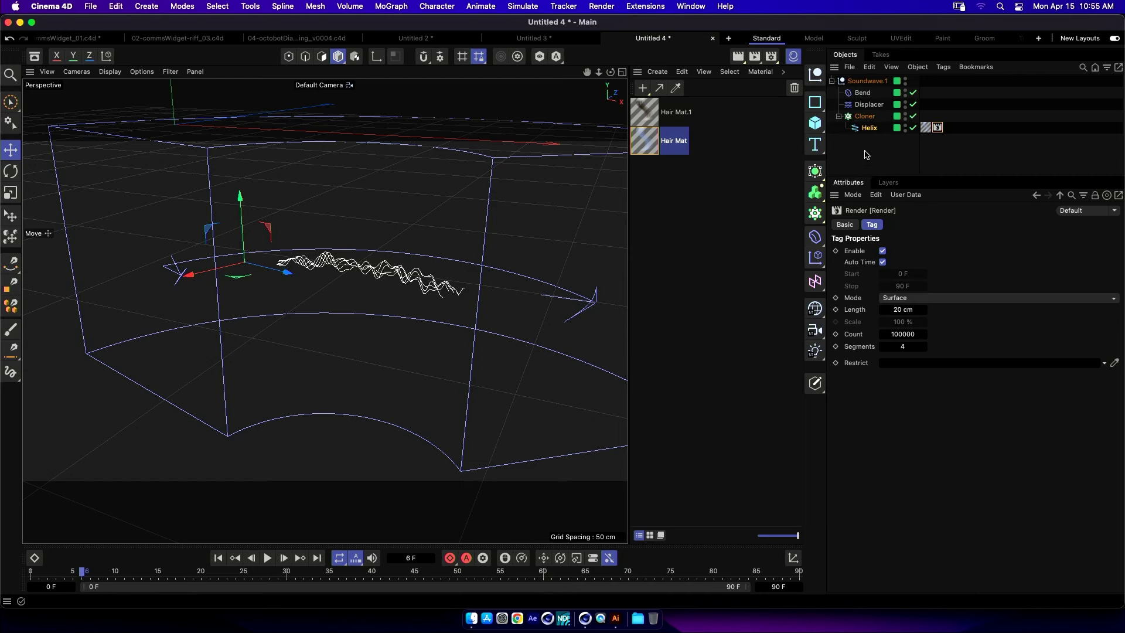
Turn off the Displacer and add a Sound effector nested under Soundwave.1.
left_click(879, 105)
left_click(913, 104)
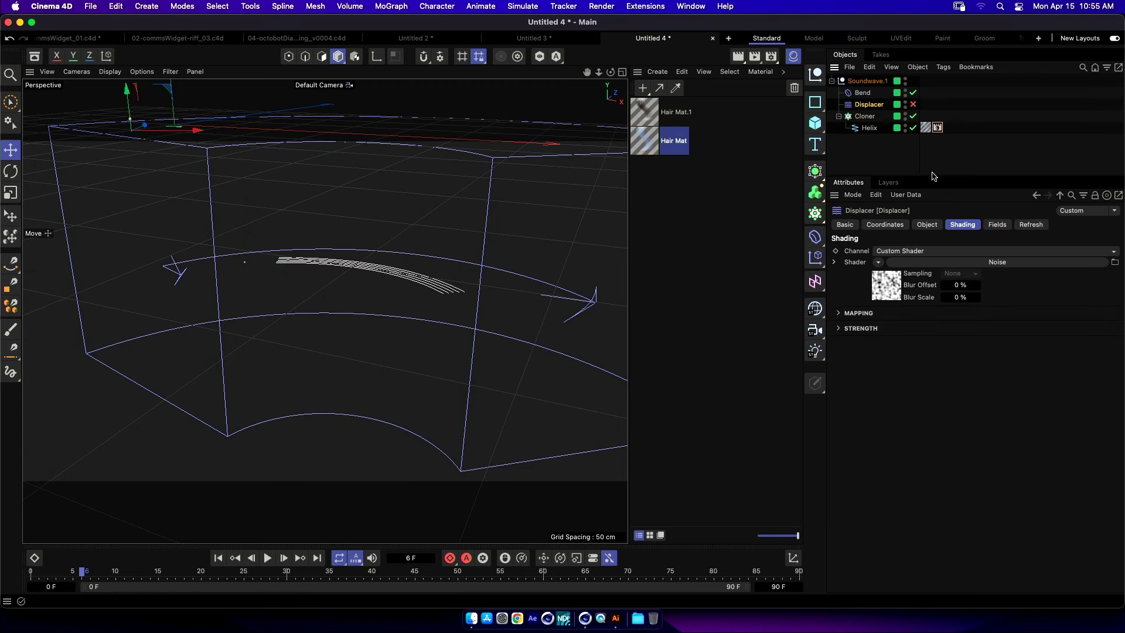
left_click(553, 244)
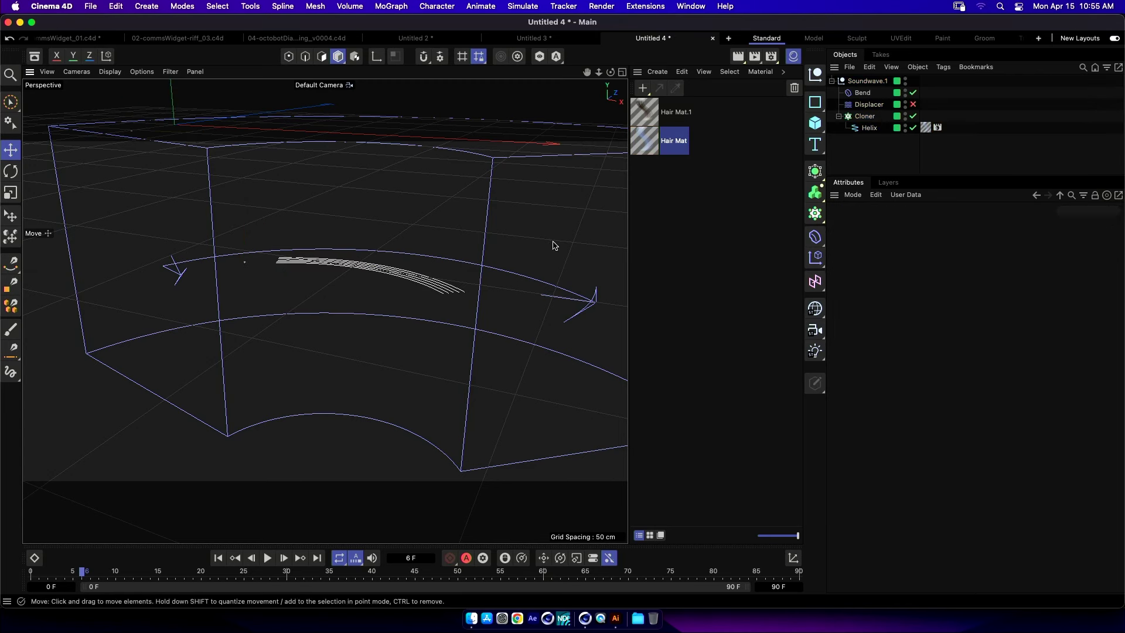
key("shift+c")
type("sound")
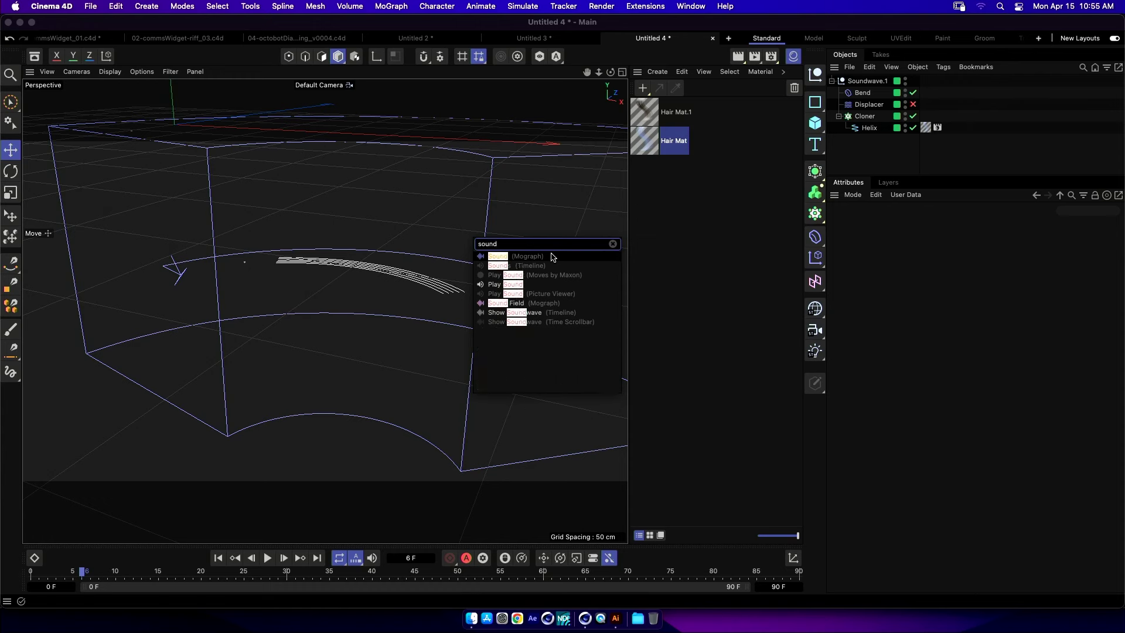
left_click(504, 259)
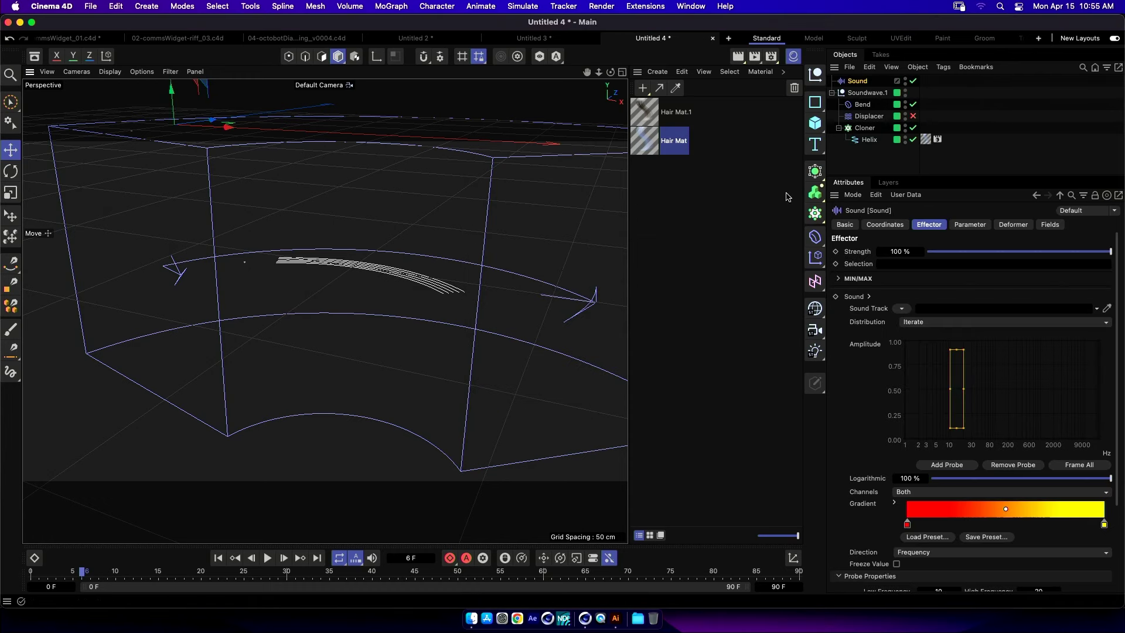
left_click_drag(862, 86, 867, 93)
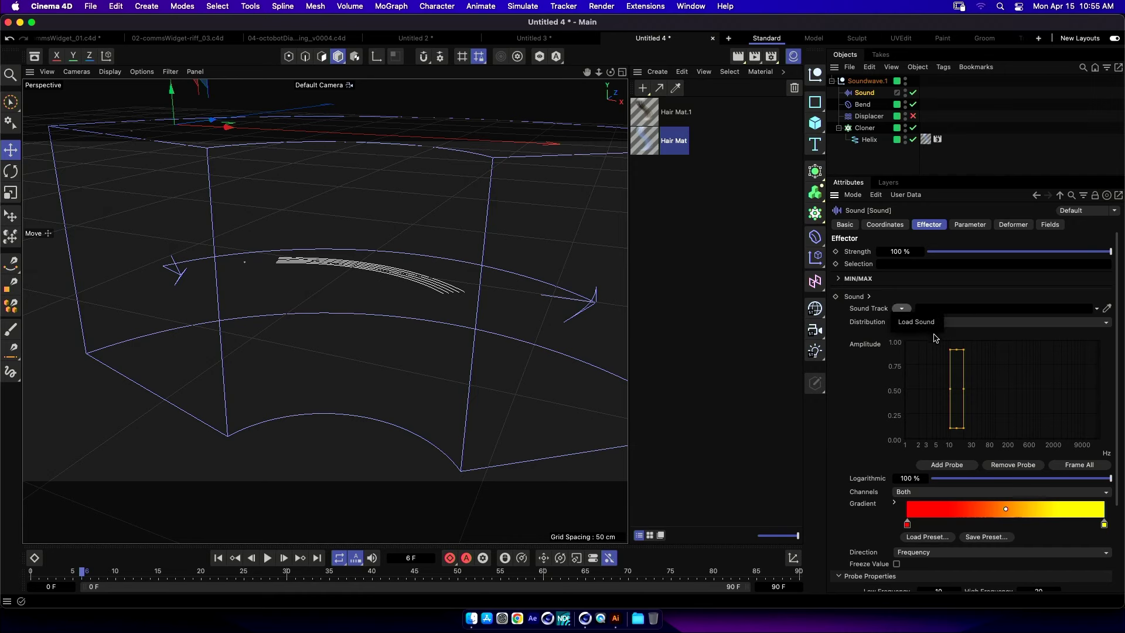
Load the _03_17 Steel Drum .wav as the effector's sound track and widen the probe.
left_click(902, 308)
left_click(915, 322)
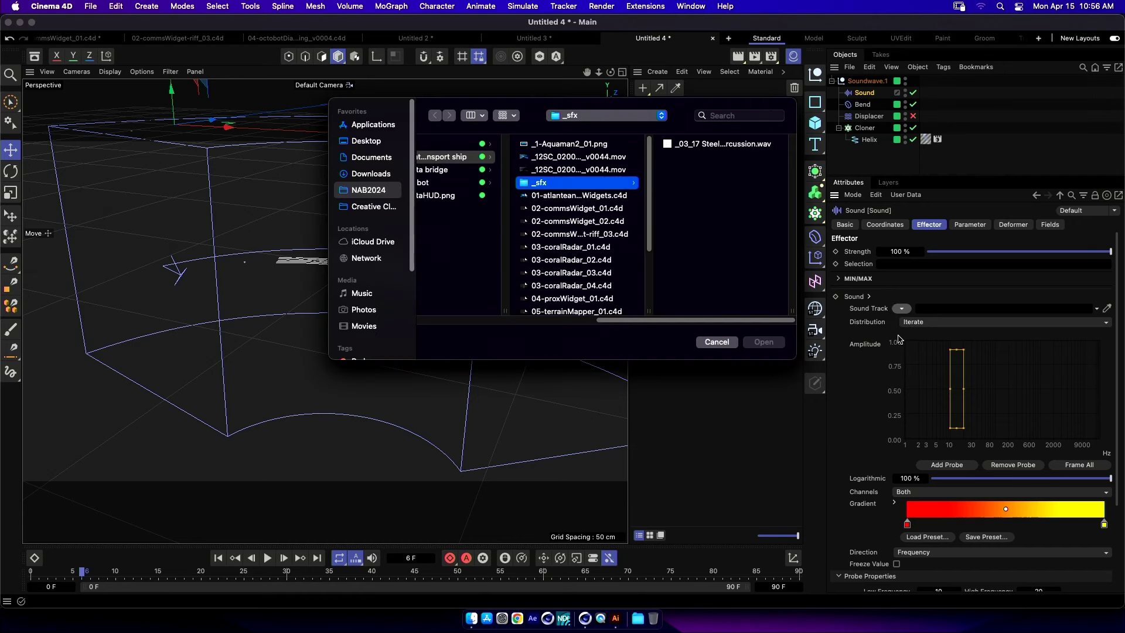
left_click(771, 146)
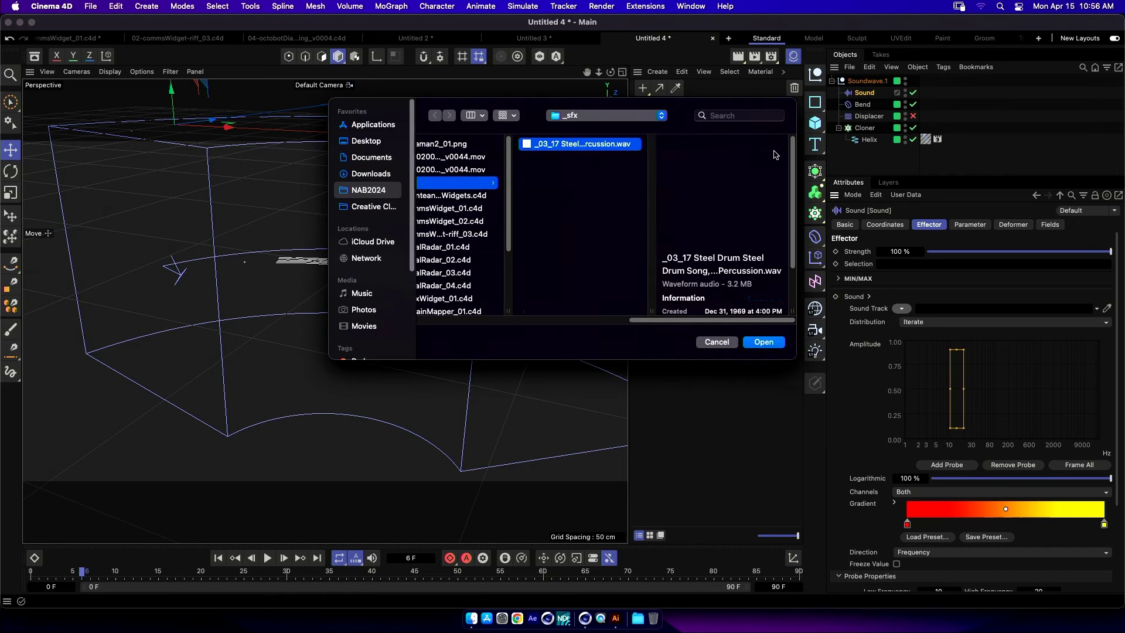
left_click(765, 342)
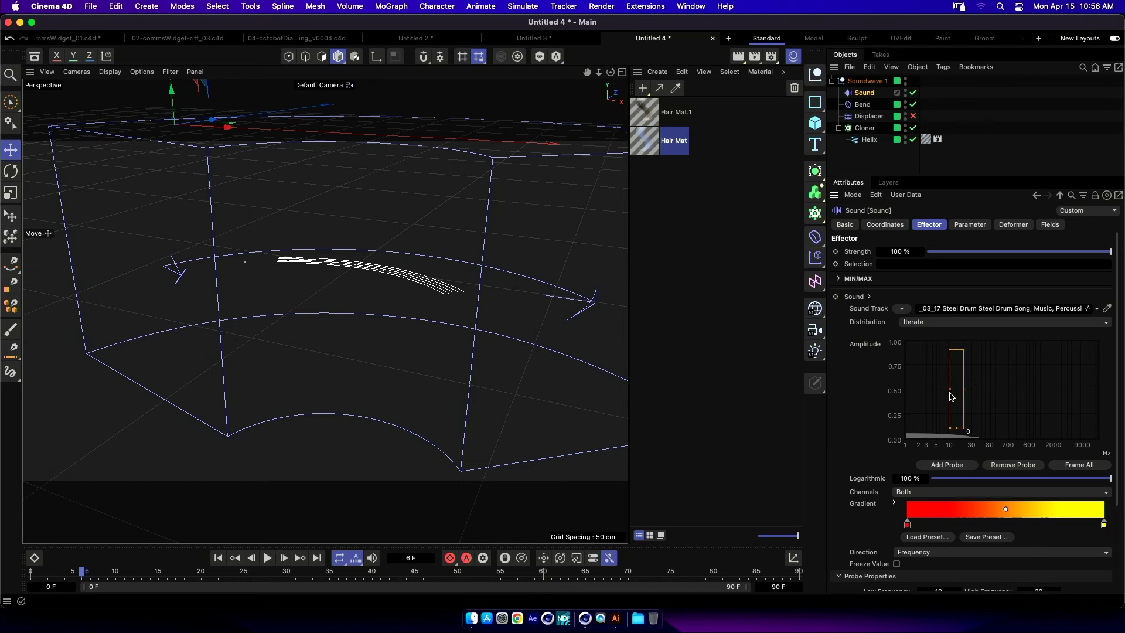
left_click_drag(950, 396, 977, 422)
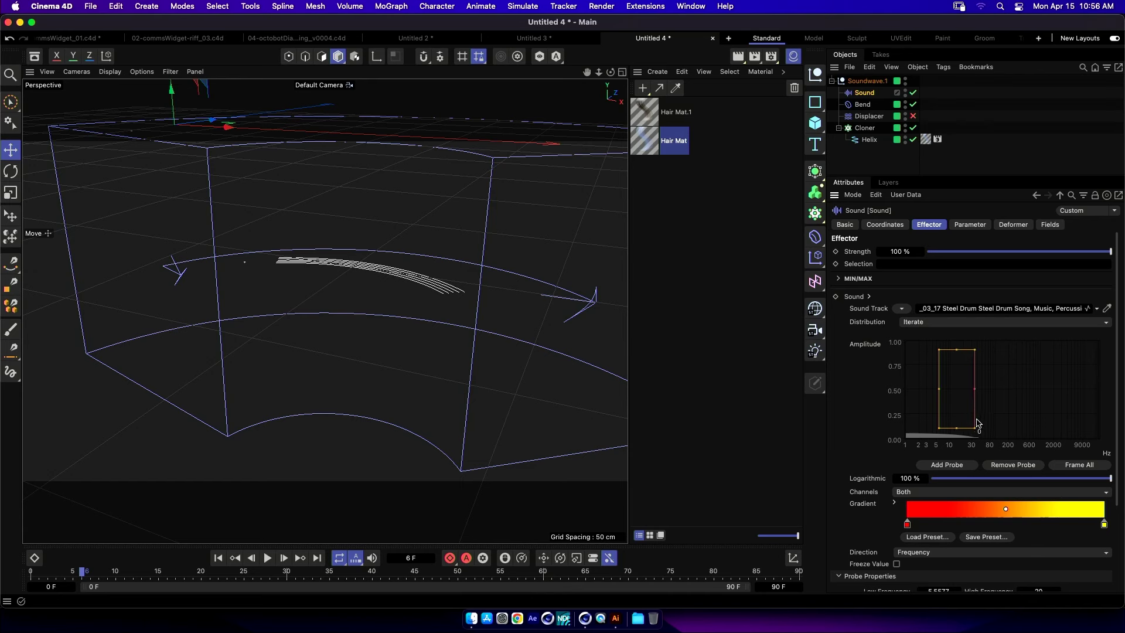
left_click_drag(961, 364, 954, 399)
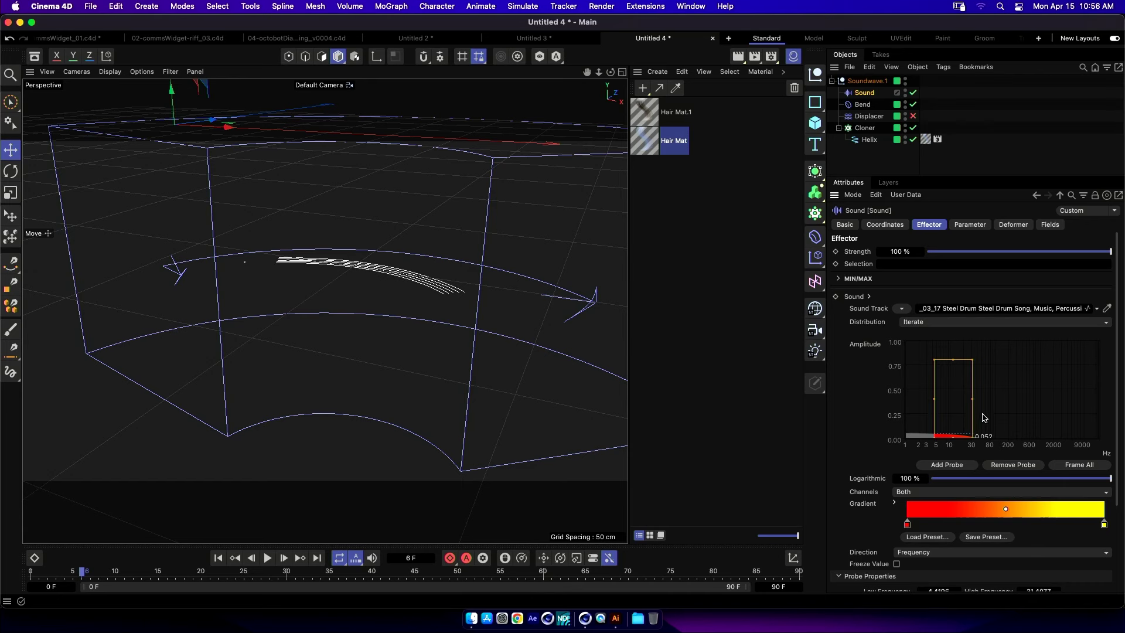
Disable the Bend deformer to flatten the strip and play from the start to frame 40.
left_click(218, 558)
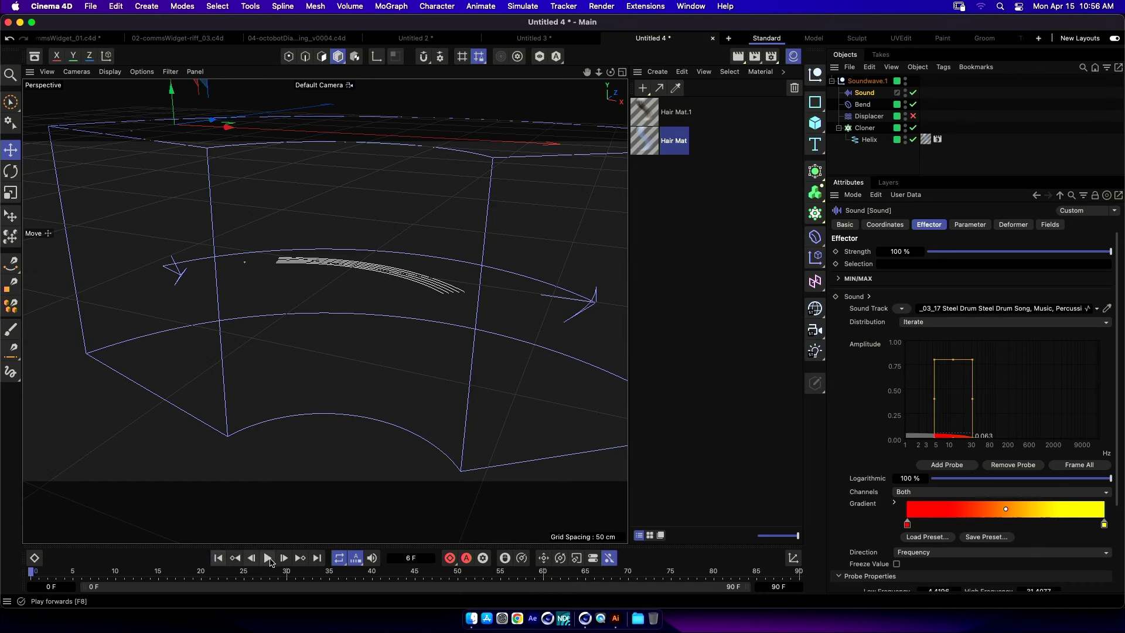
left_click(913, 105)
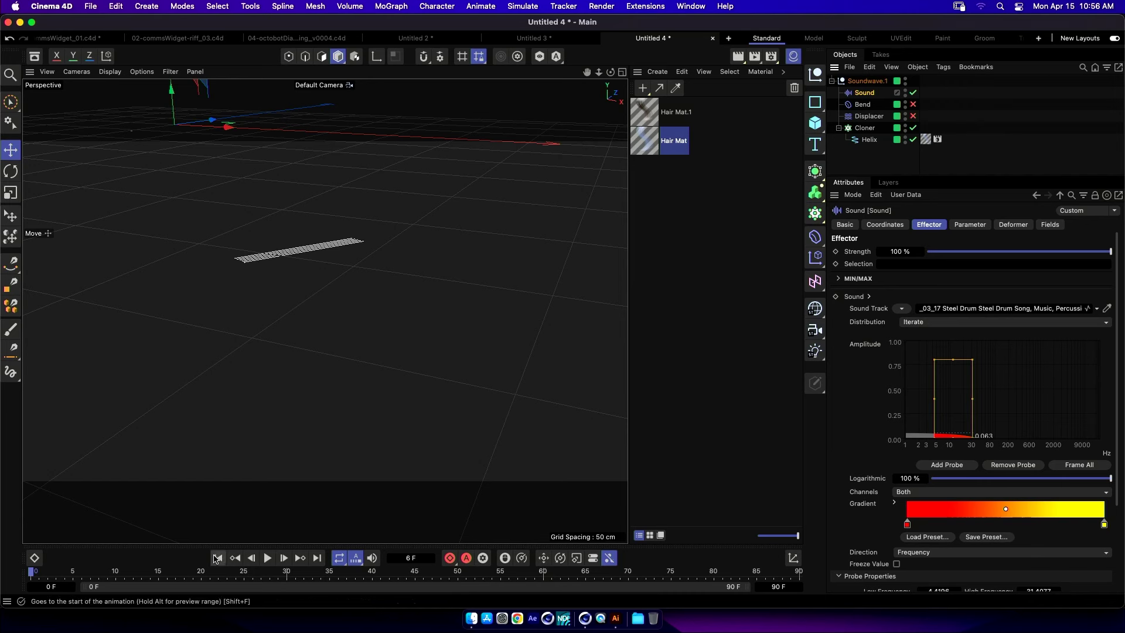
left_click(265, 561)
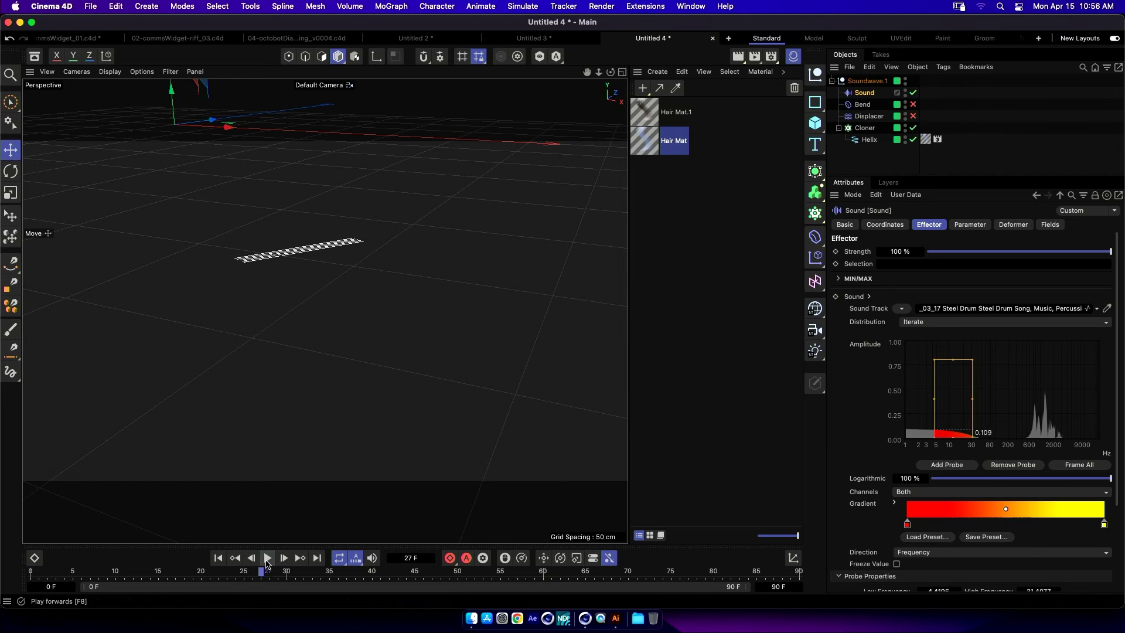
left_click(266, 560)
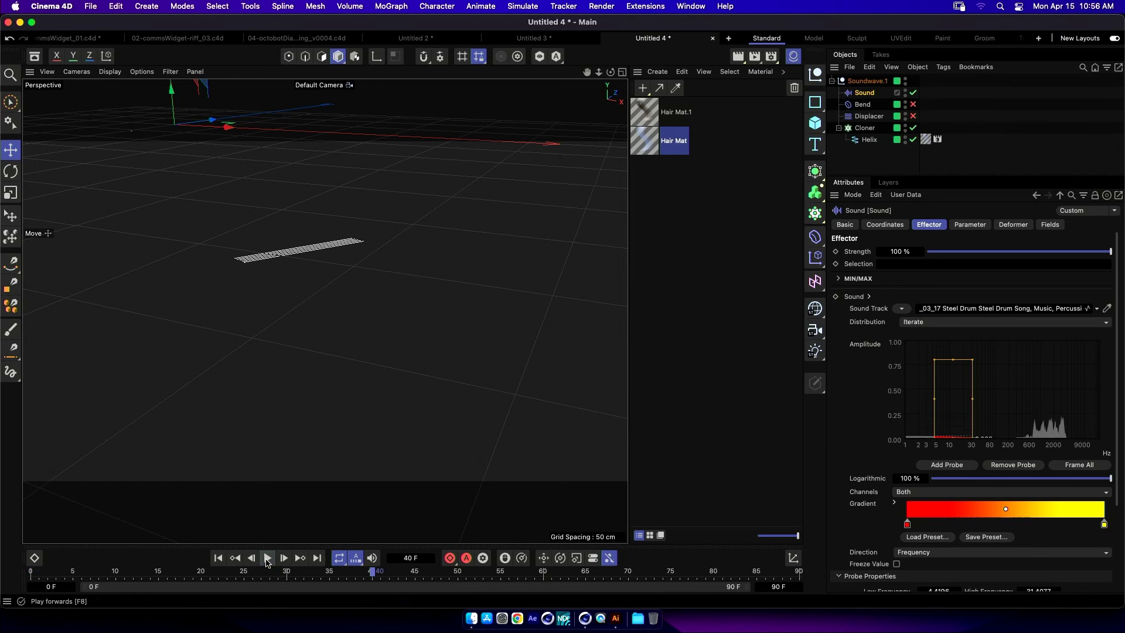
Stretch the Sound probe wider across the spectrum and lower its top to about 0.6.
left_click_drag(972, 399, 1079, 399)
left_click_drag(1007, 364, 1006, 381)
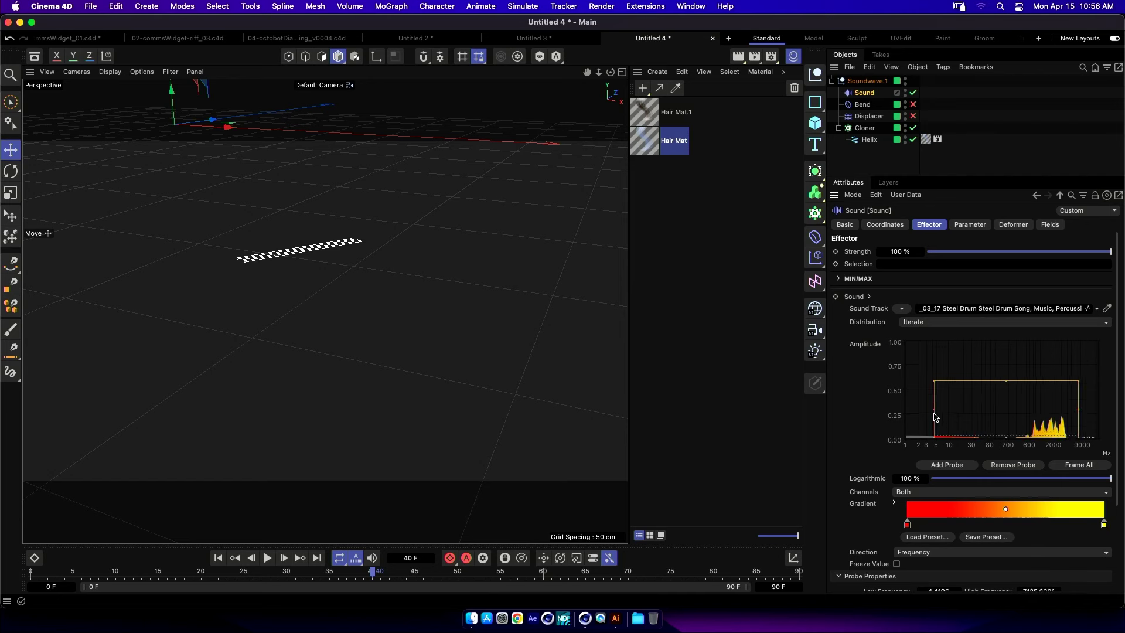
left_click_drag(935, 411, 959, 410)
Set the Sound effector's Deformation to Point and preview playback to frame 61.
left_click(1014, 225)
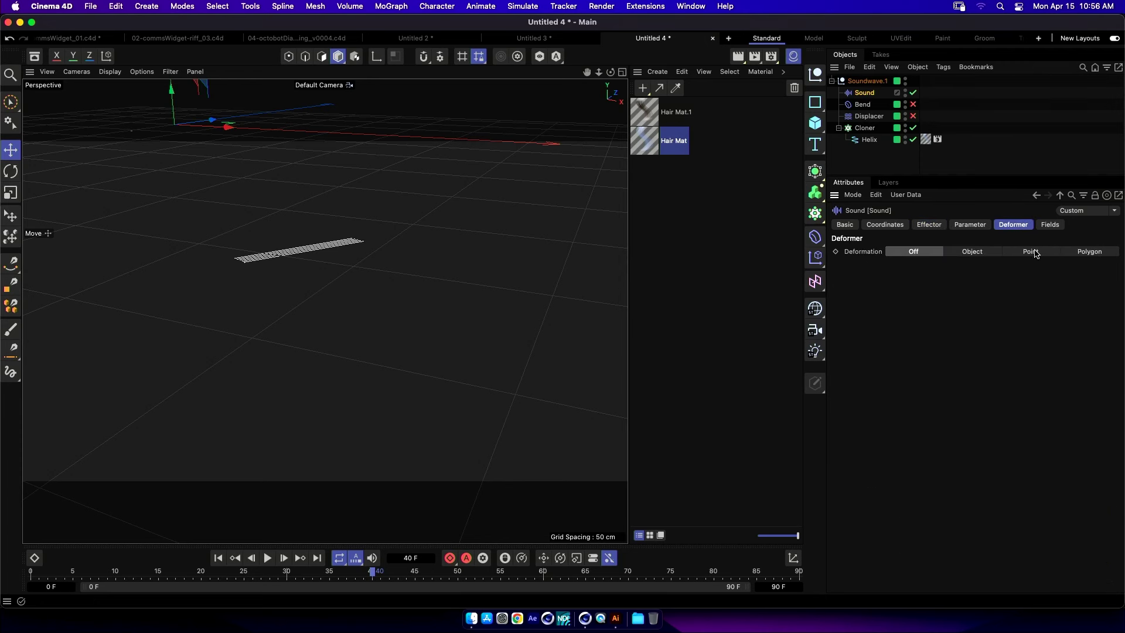
left_click(1033, 252)
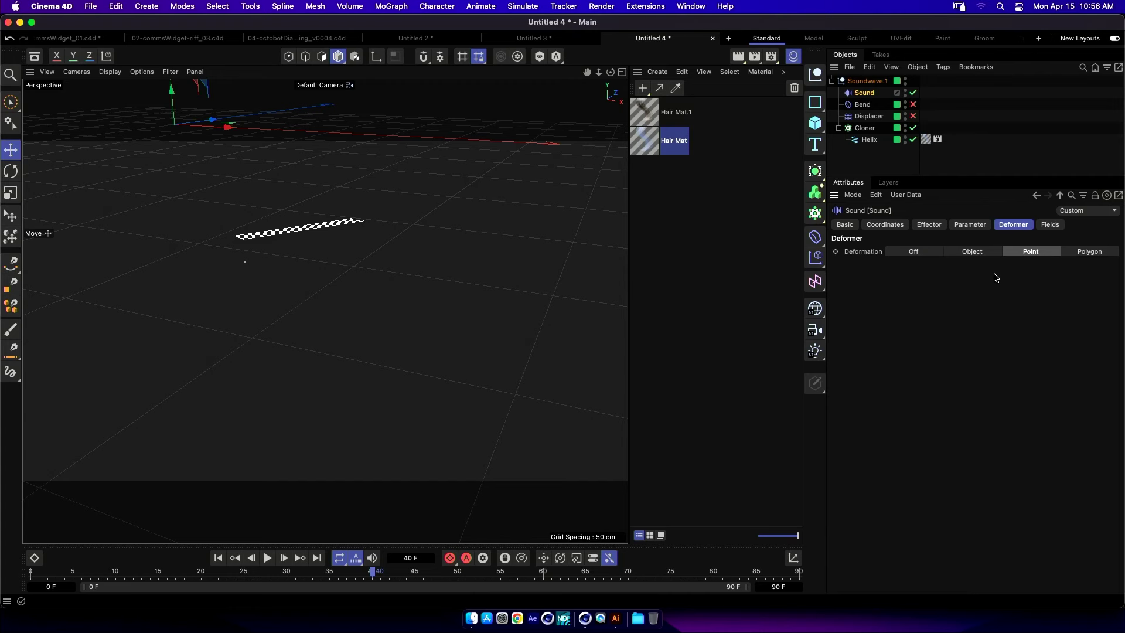
left_click(266, 558)
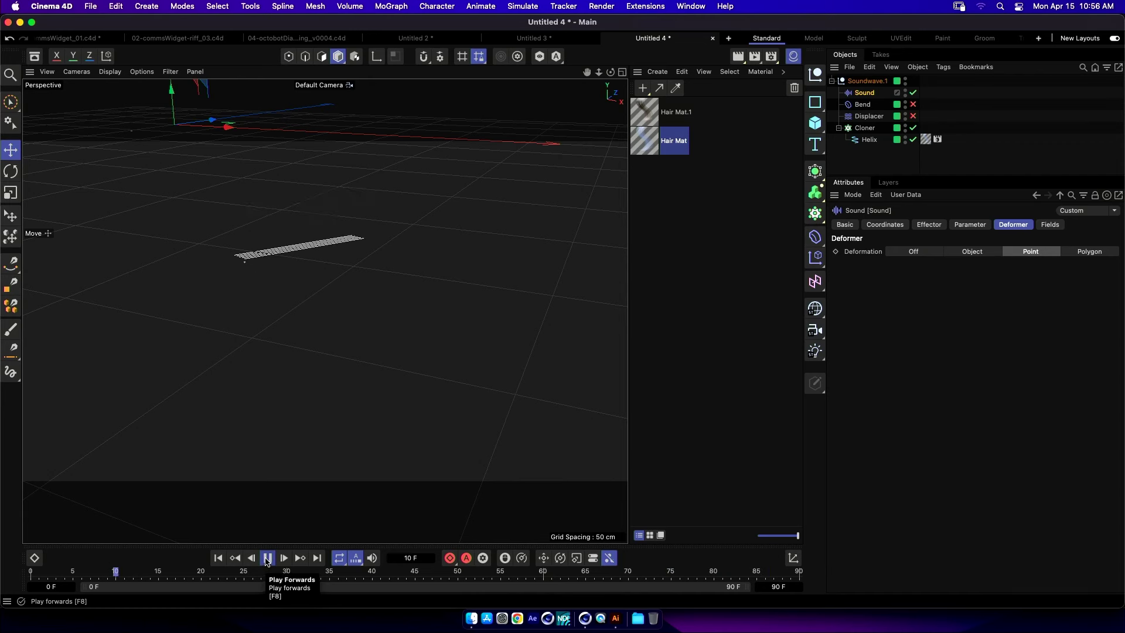
left_click(266, 558)
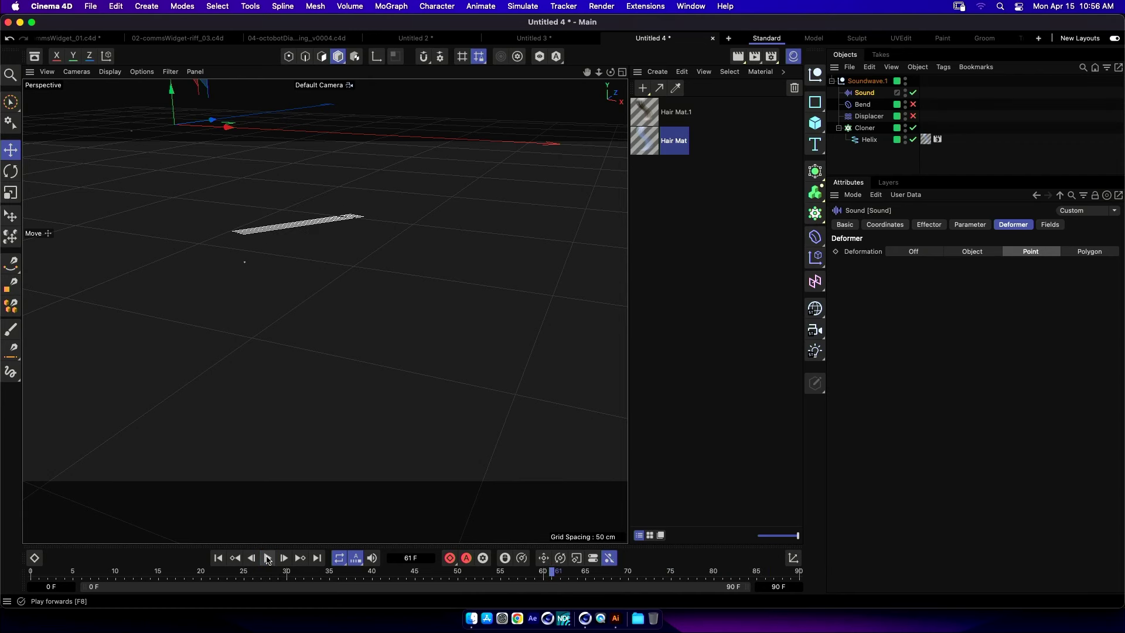
left_click(370, 316)
mouse_move(364, 319)
left_mouse_down("alt")
mouse_move(334, 306)
mouse_move(338, 282)
mouse_move(364, 308)
mouse_move(354, 320)
left_mouse_up("alt")
left_click(865, 94)
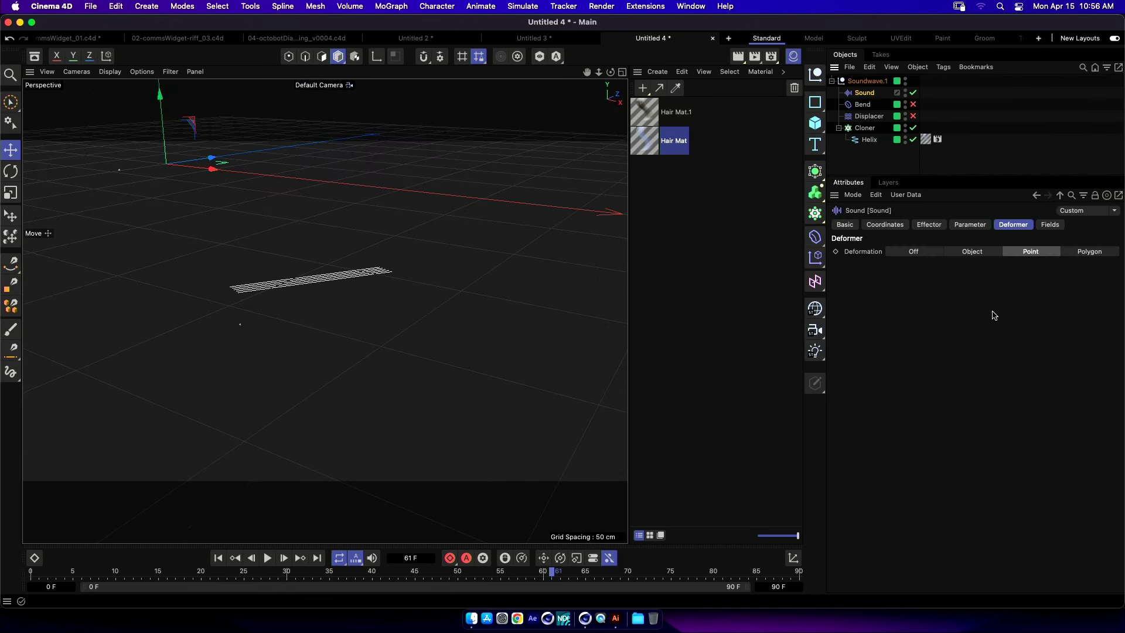
left_click(929, 225)
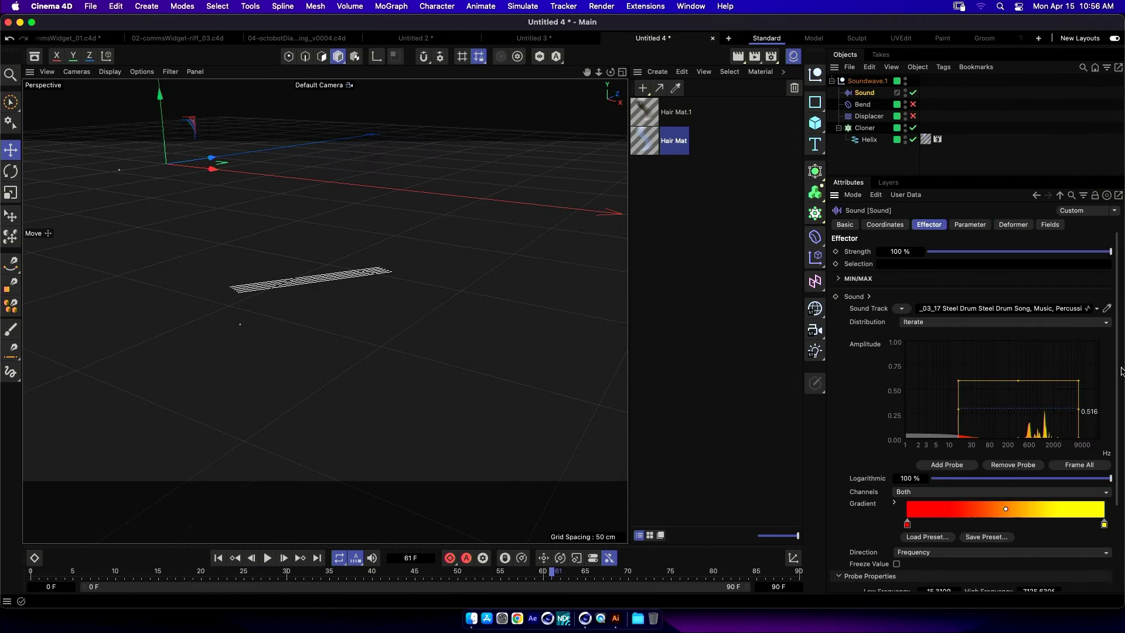
Switch the Sound effector's sampling from Peak to Step and preview the clones reacting.
scroll(1122, 375, "down", 3)
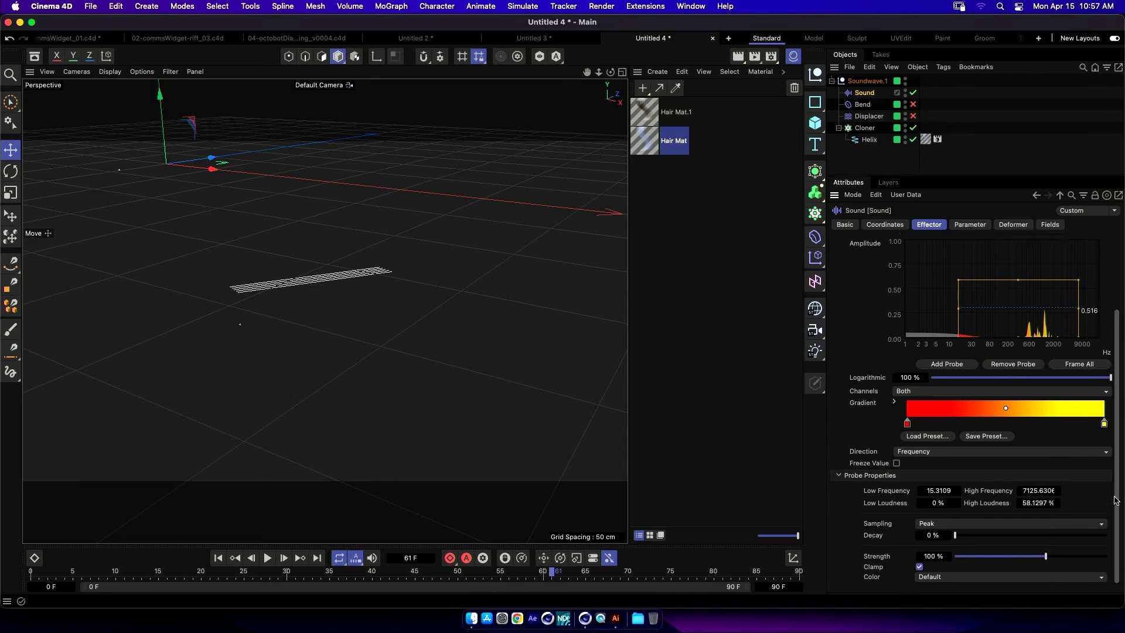
scroll(963, 570, "down", 1)
left_click(951, 516)
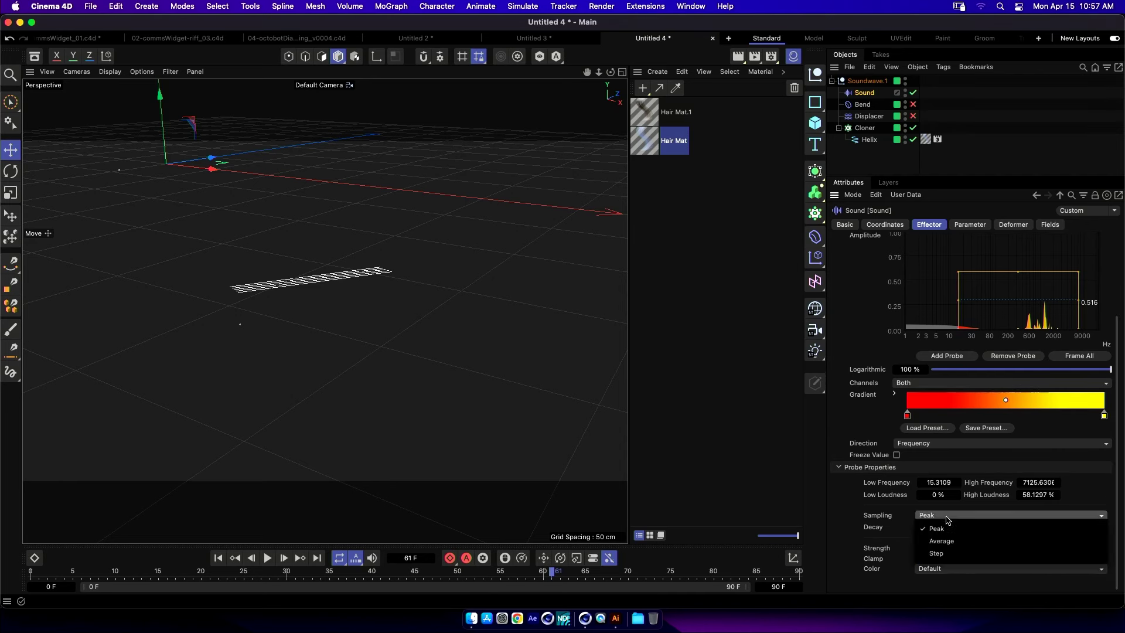
left_click(945, 554)
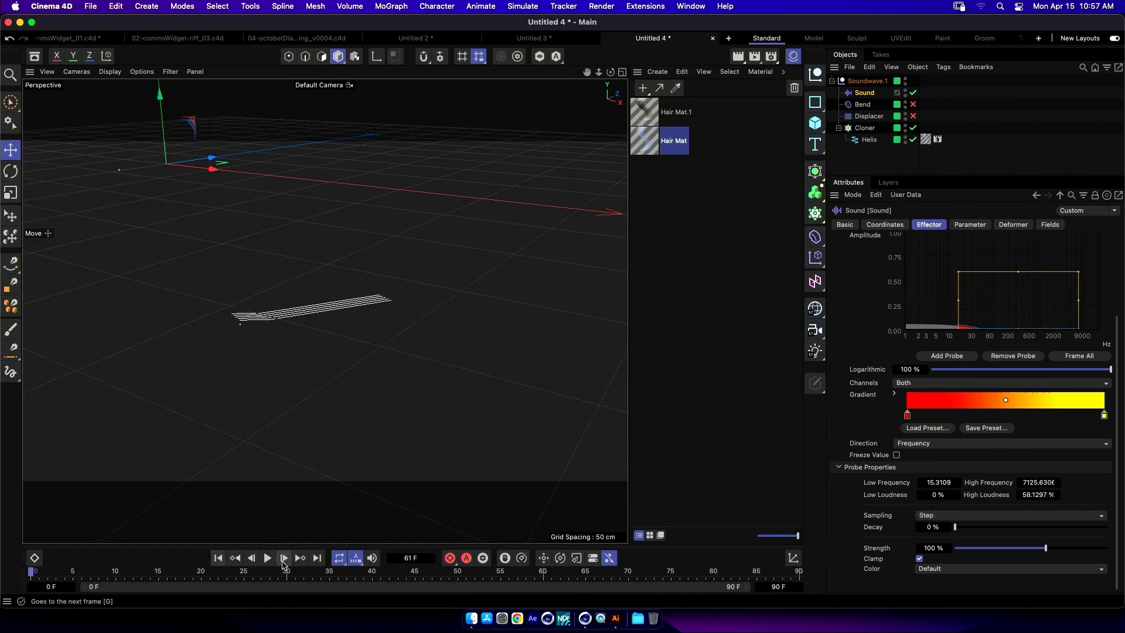
left_click(268, 557)
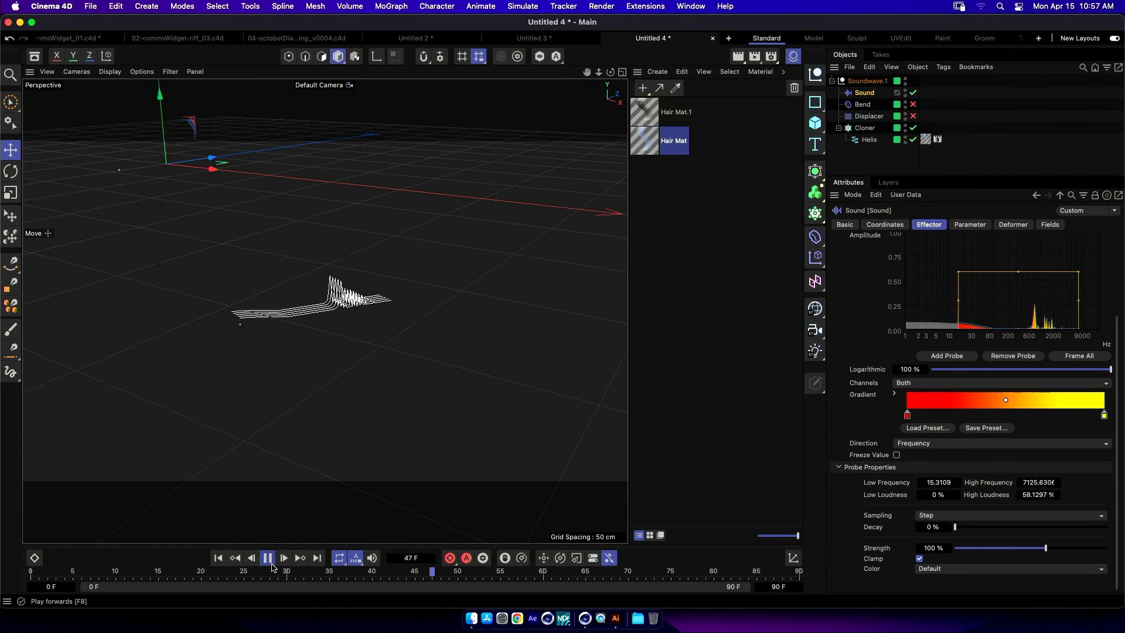
left_click(268, 558)
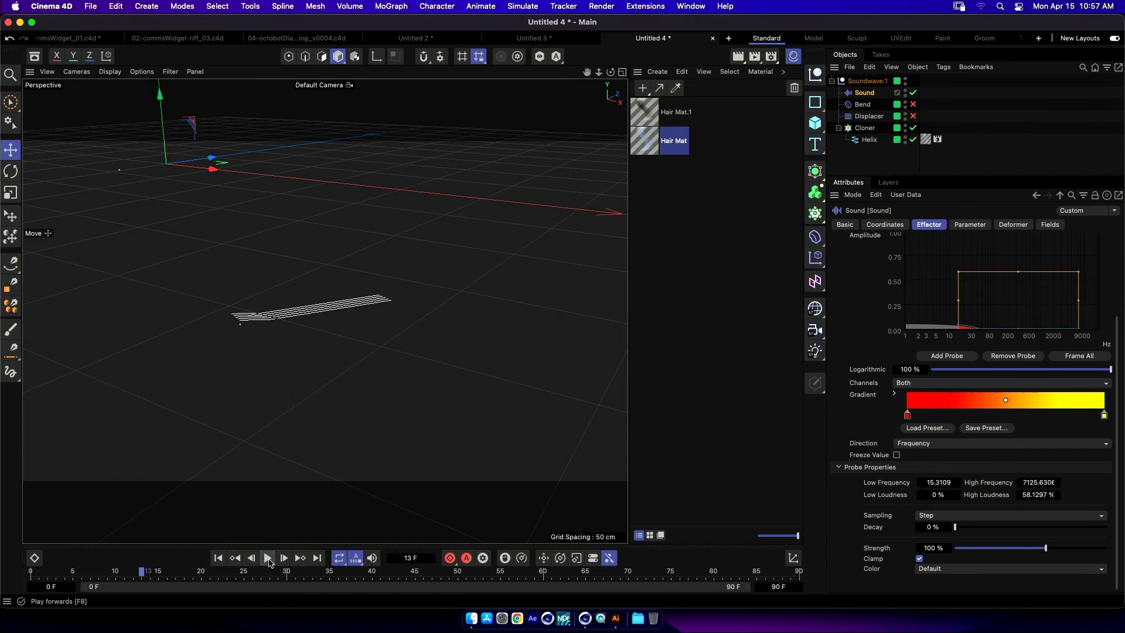
left_click_drag(364, 321, 352, 352, "alt")
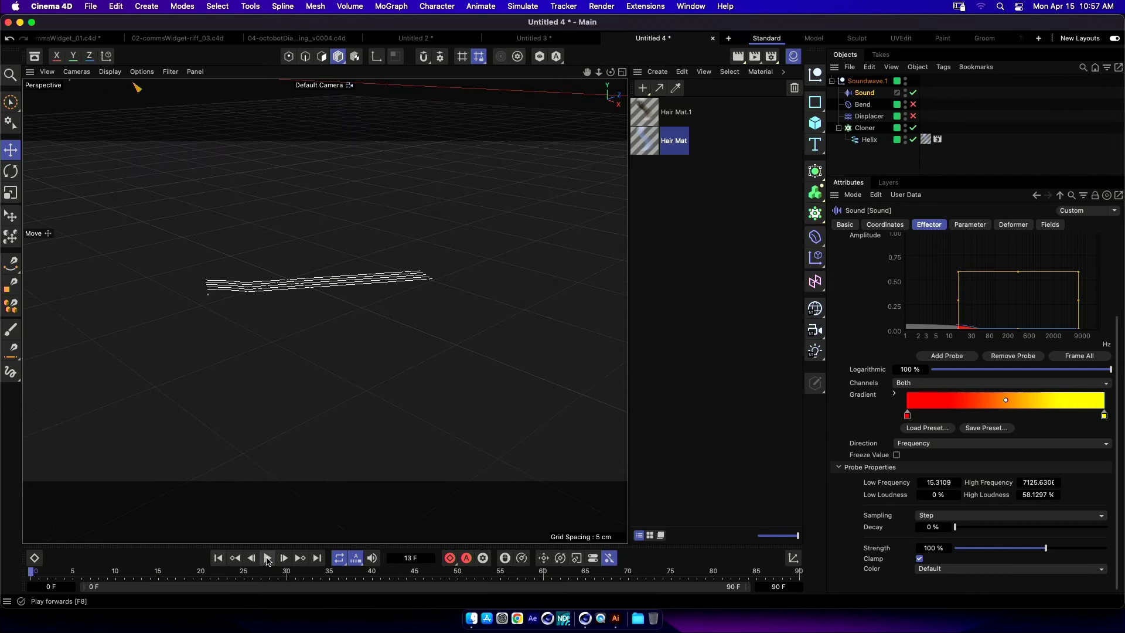
left_click(267, 558)
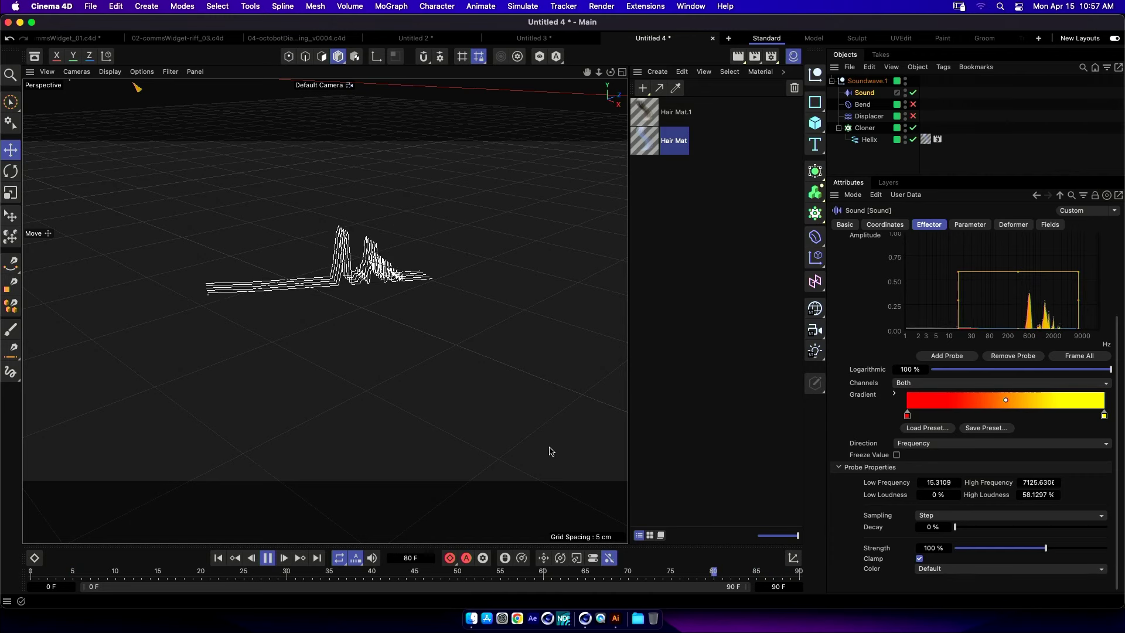
left_click(267, 558)
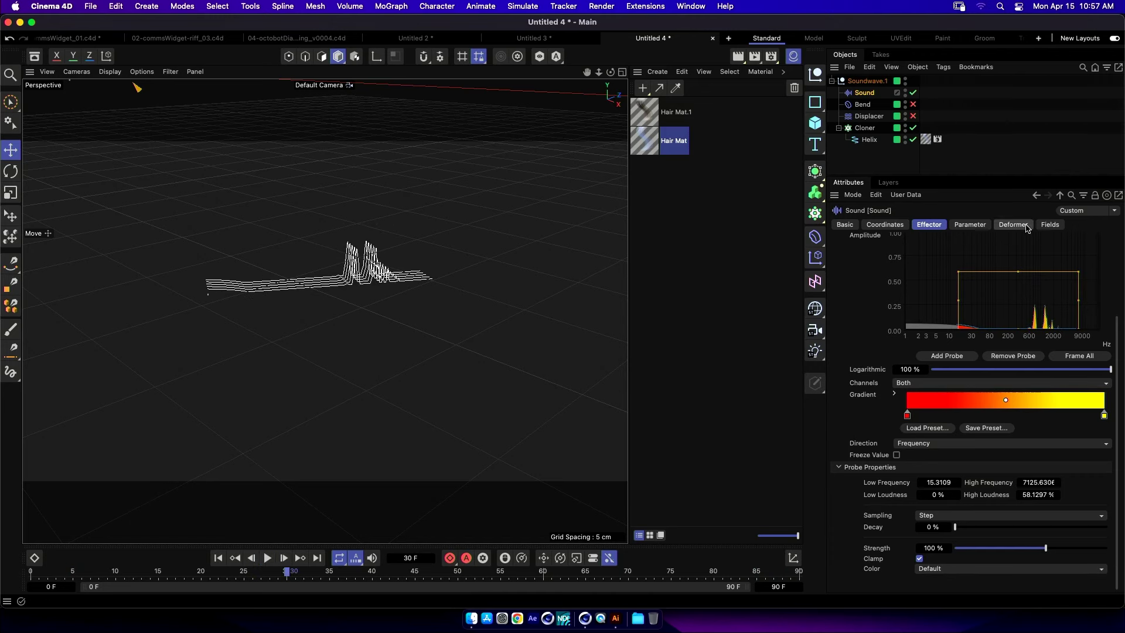
Narrow the probe to about 322–7125 Hz at 26% loudness and replay from the start.
left_click_drag(964, 280, 1023, 311)
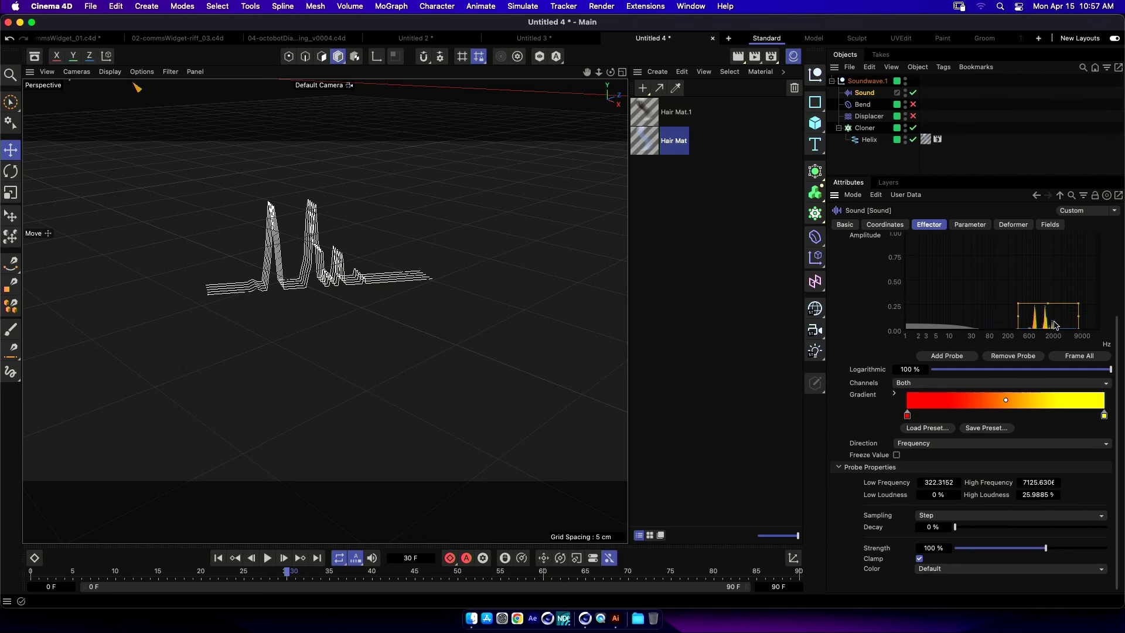
left_click(218, 558)
left_click(267, 558)
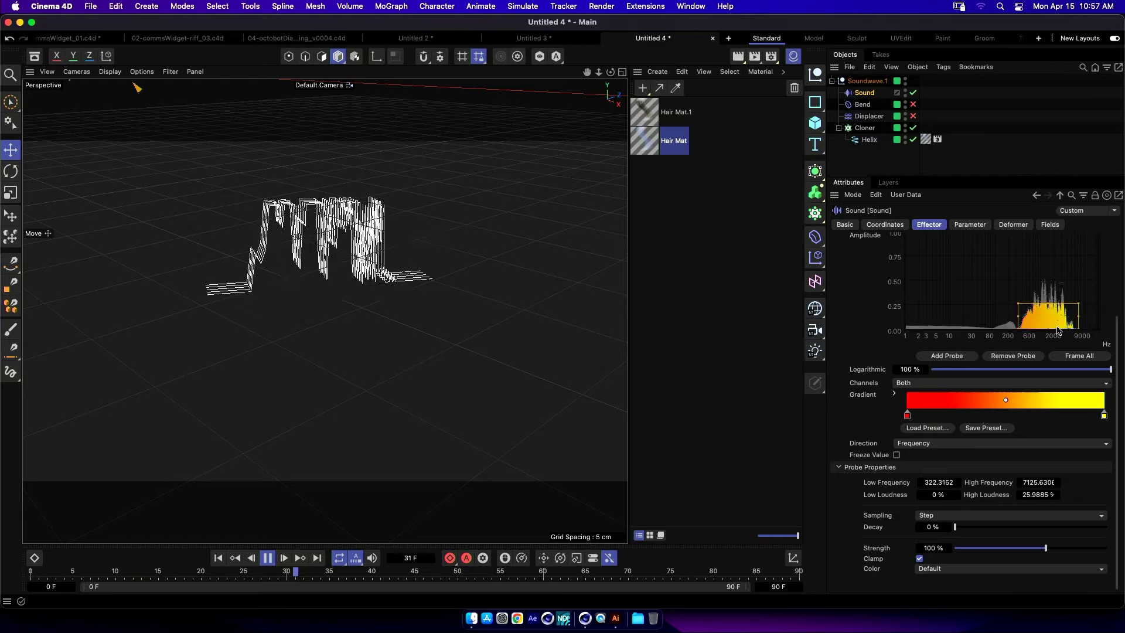
Extend the animation's end frame to 150 F.
left_click(797, 587)
type("150")
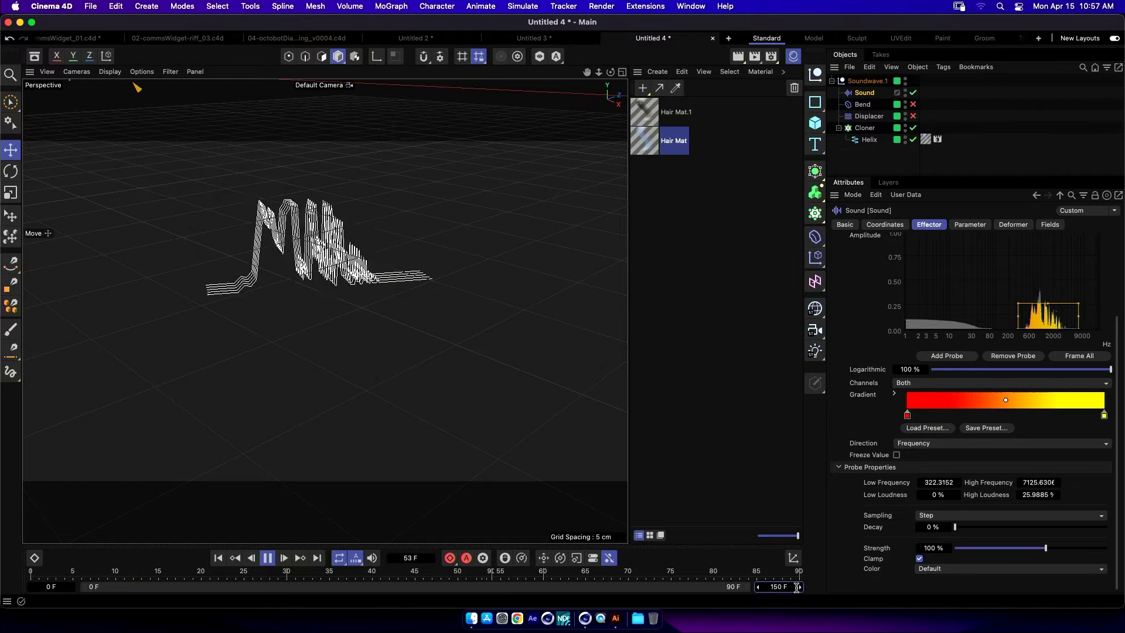
key("Return")
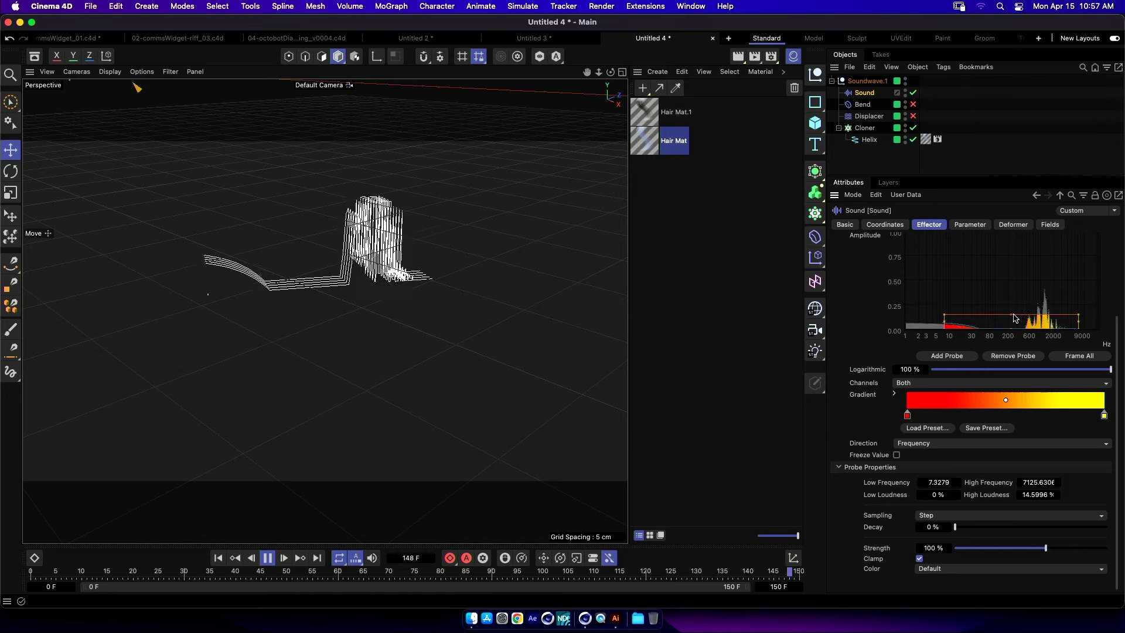
Narrow the Sound probe to about 865–7125 Hz at 24% loudness, stopping playback at 74 F.
left_click_drag(1017, 284, 1033, 292)
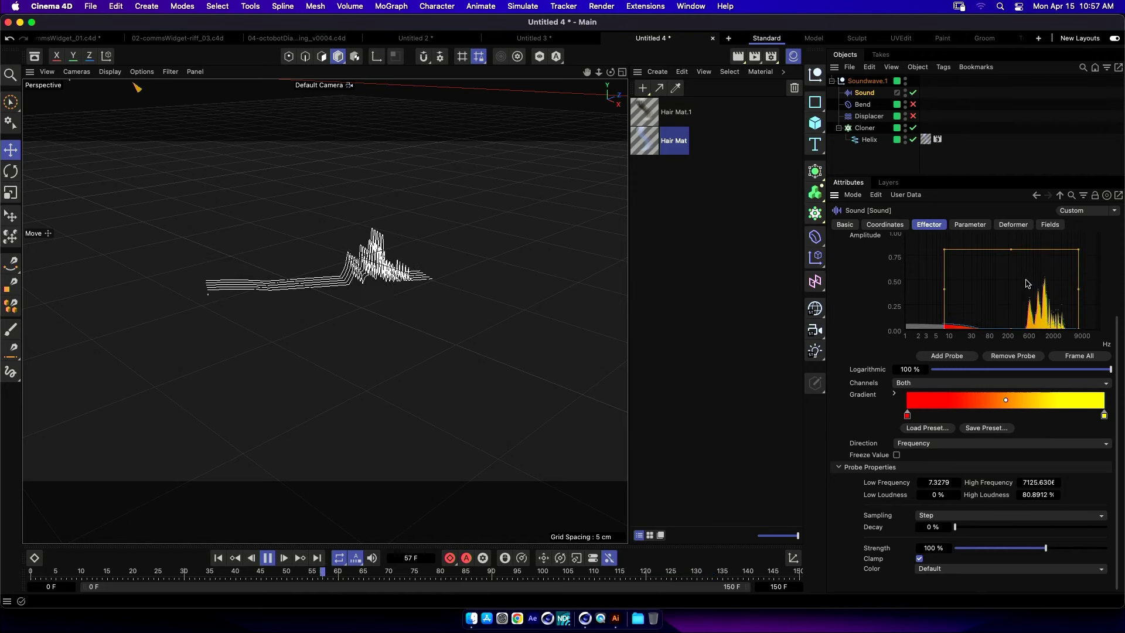
left_click_drag(945, 293, 966, 267)
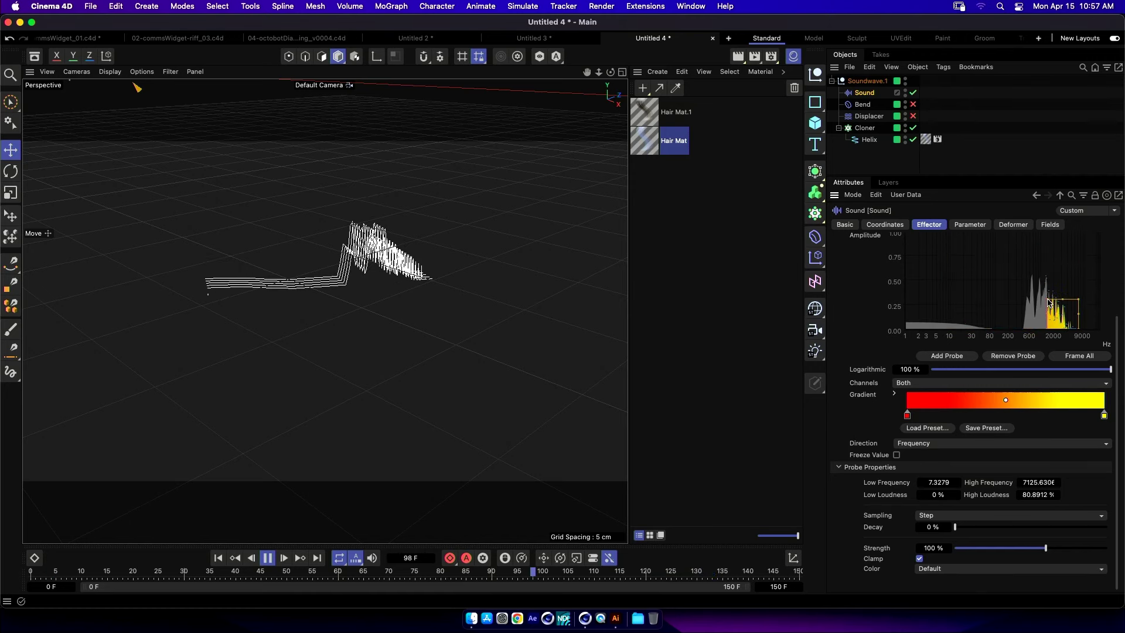
left_click_drag(1049, 303, 1047, 312)
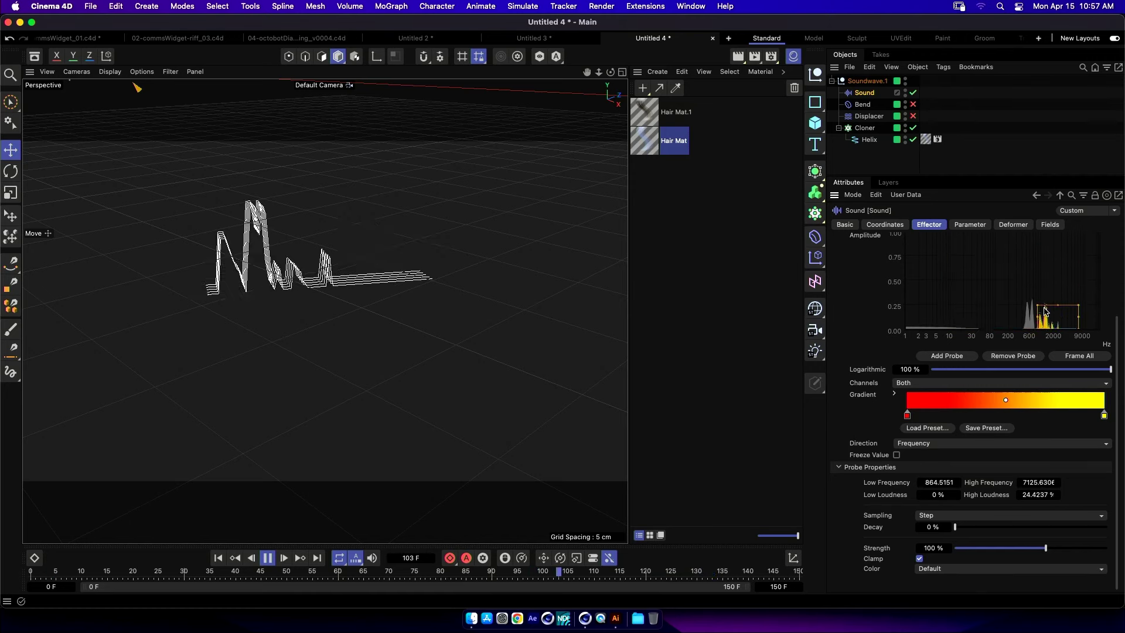
left_click(267, 558)
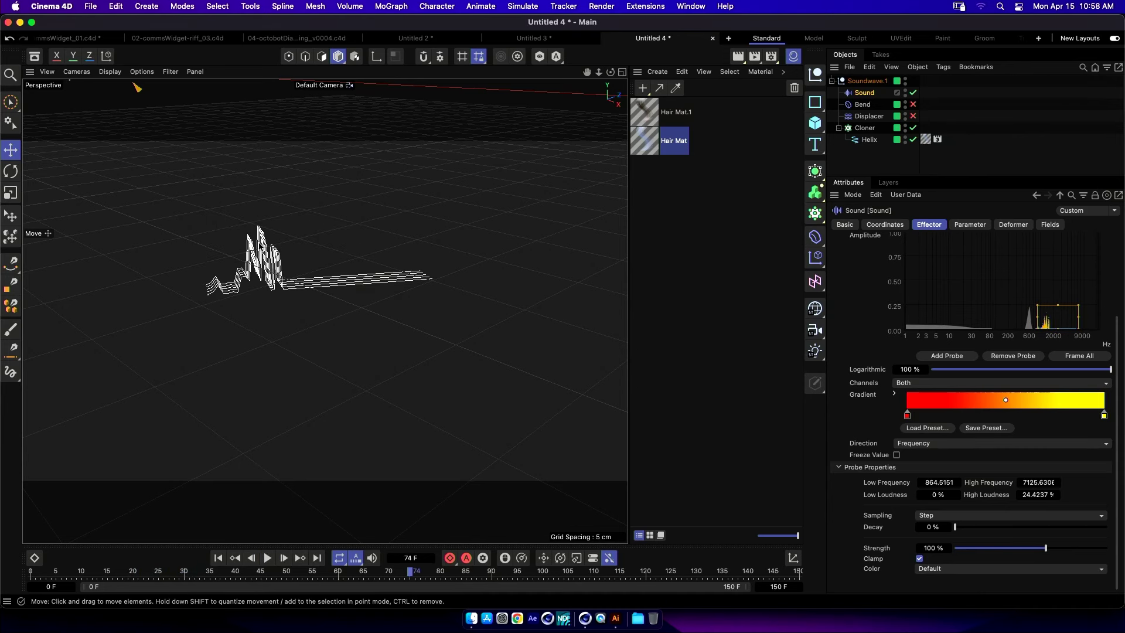
left_click_drag(337, 366, 502, 268, "alt")
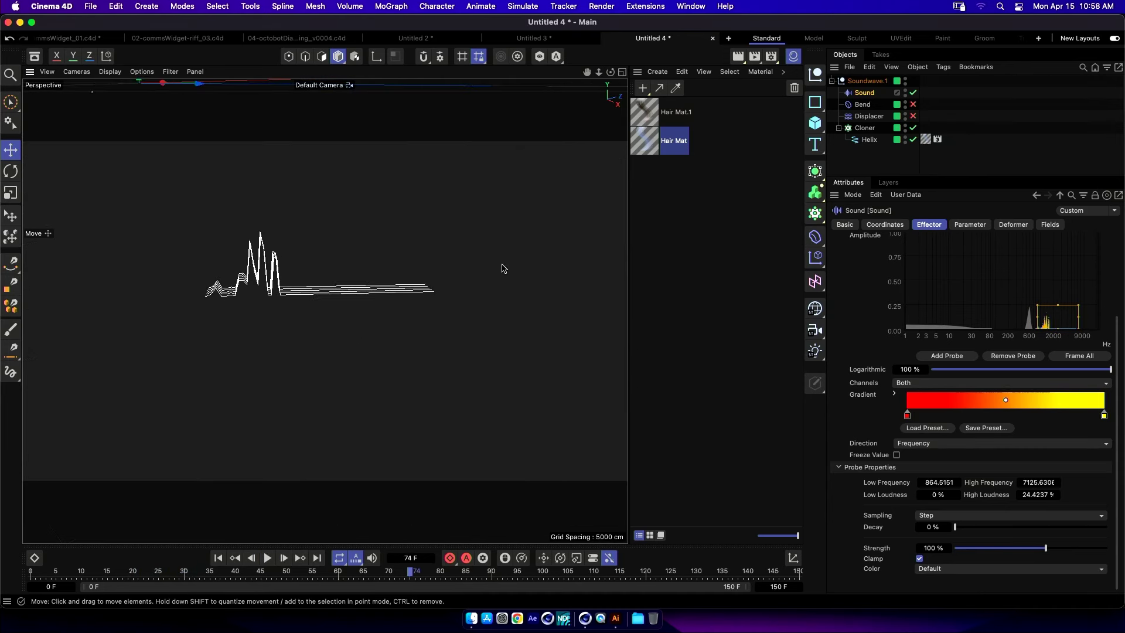
Keep the Helix spline's intermediate points on Uniform with Number 8.
left_click(869, 141)
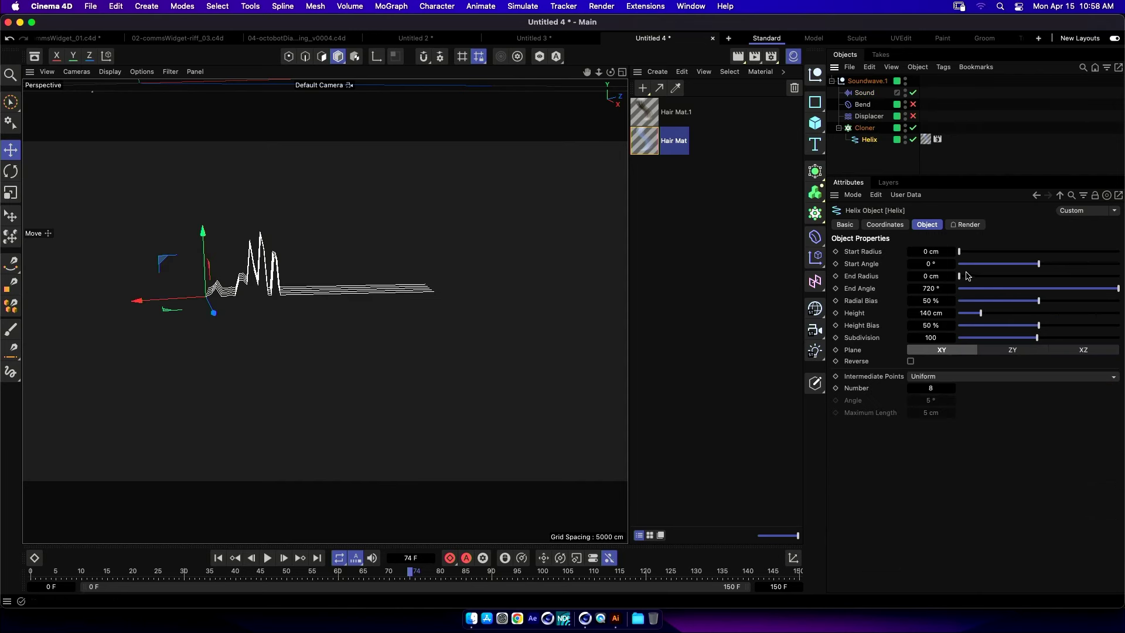
left_click(936, 382)
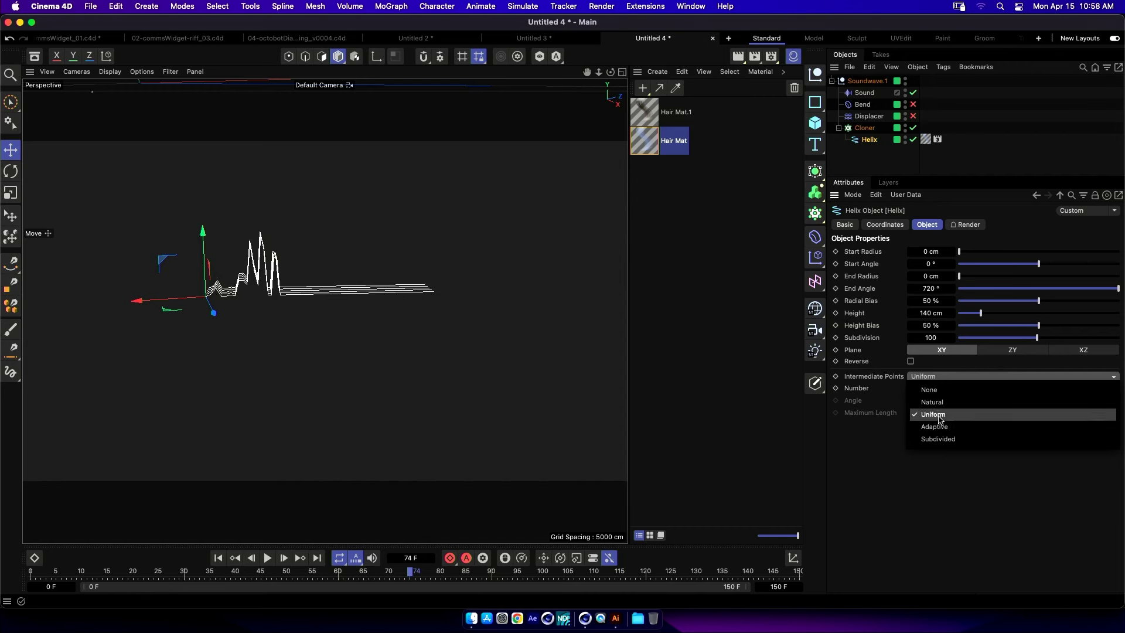
left_click(886, 387)
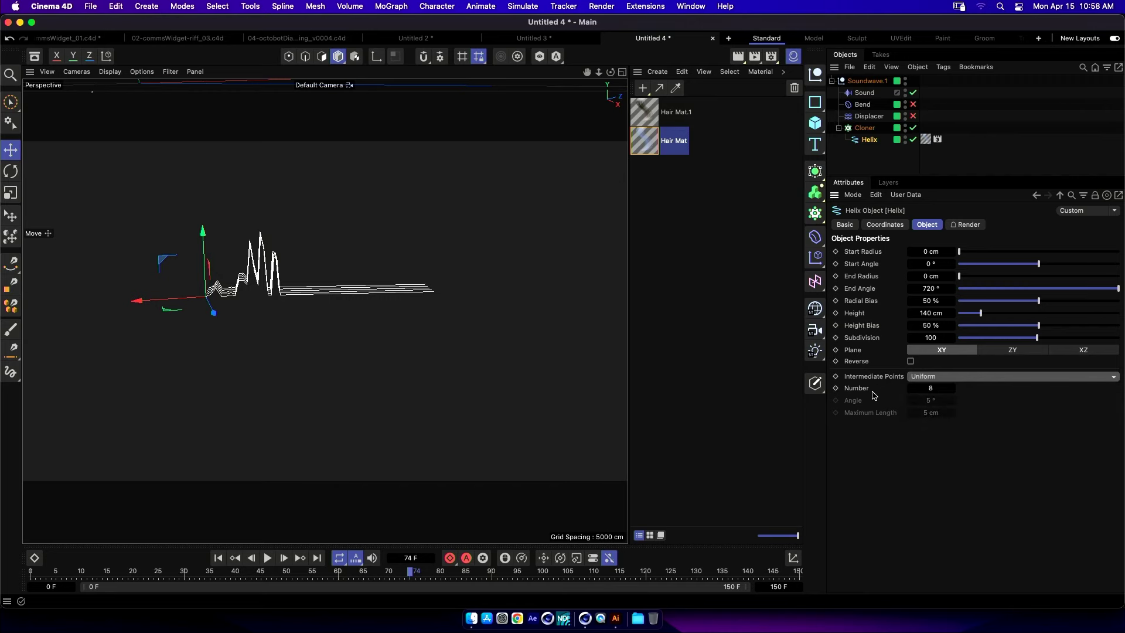
mouse_move(417, 327)
left_mouse_down("alt")
mouse_move(412, 350)
mouse_move(413, 319)
mouse_move(377, 327)
mouse_move(401, 323)
left_mouse_up("alt")
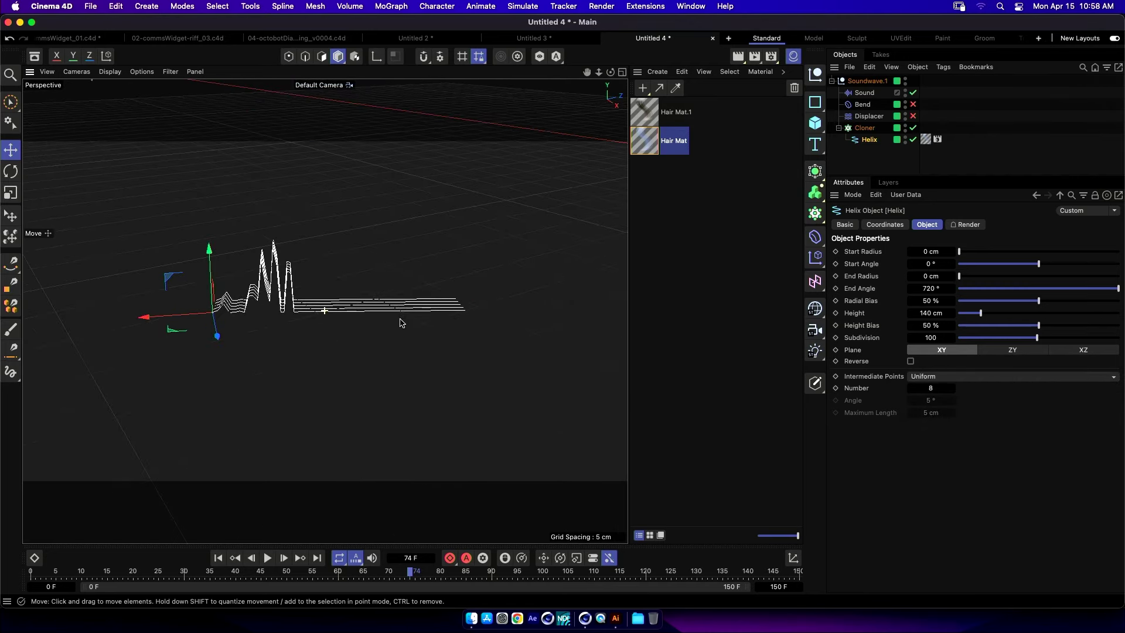
Select Soundwave.1 and its Sound effector, enabling the Bend so the waveform arcs.
left_click(868, 81)
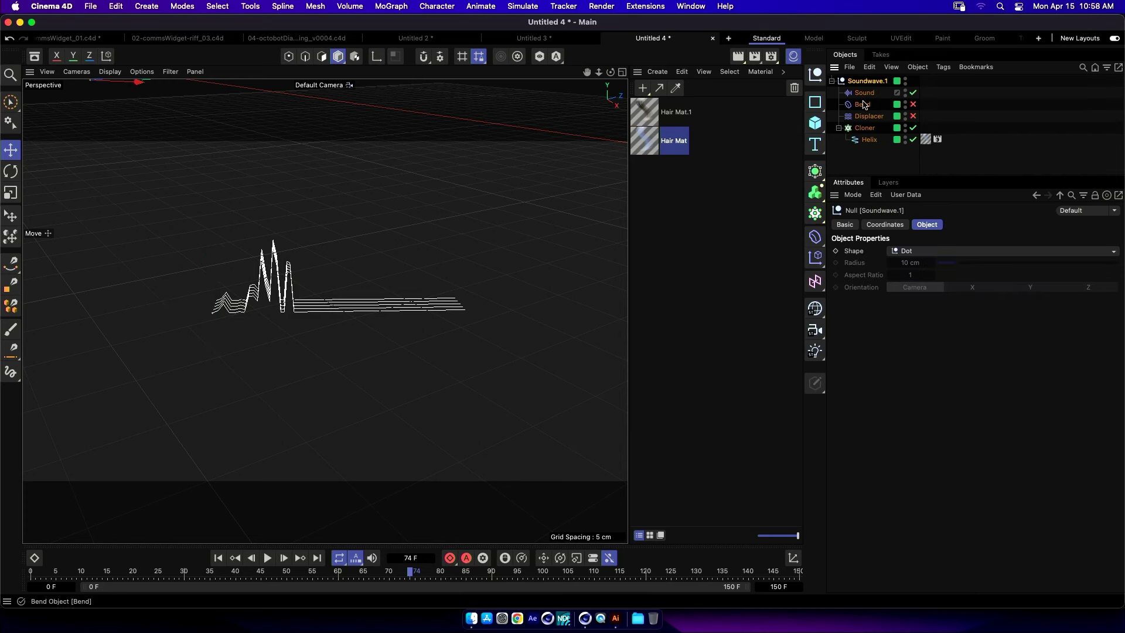
left_click(865, 93)
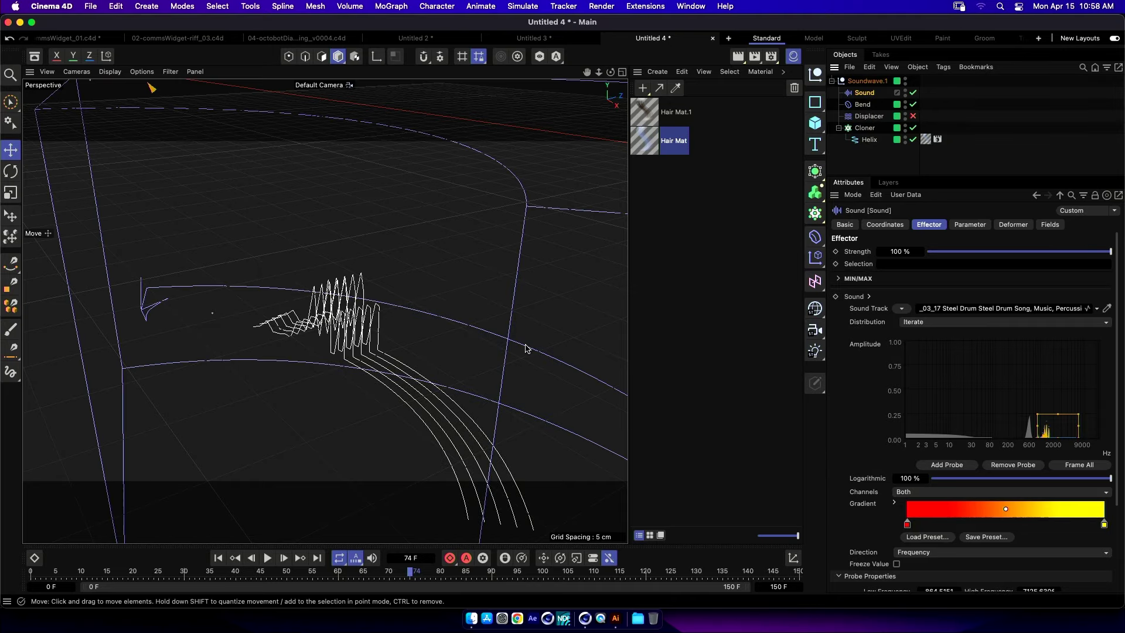
left_click_drag(512, 342, 472, 384, "alt")
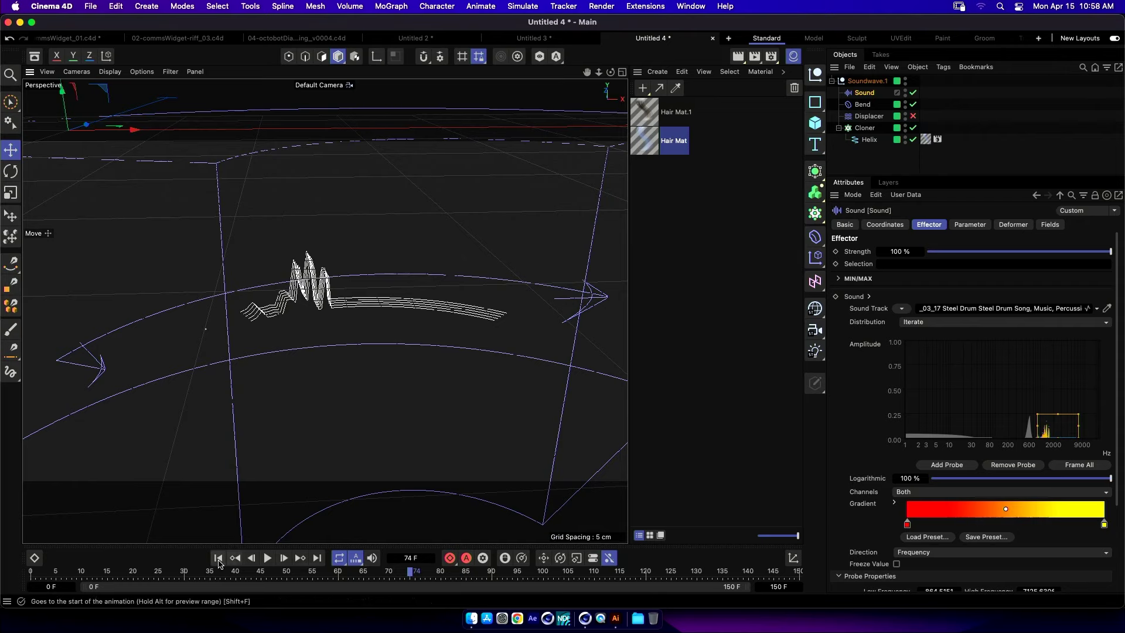
Replay the animation from the start, pause at 50 F, and switch to 02-commsWidget-riff_03.c4d.
left_click(218, 558)
left_click(270, 560)
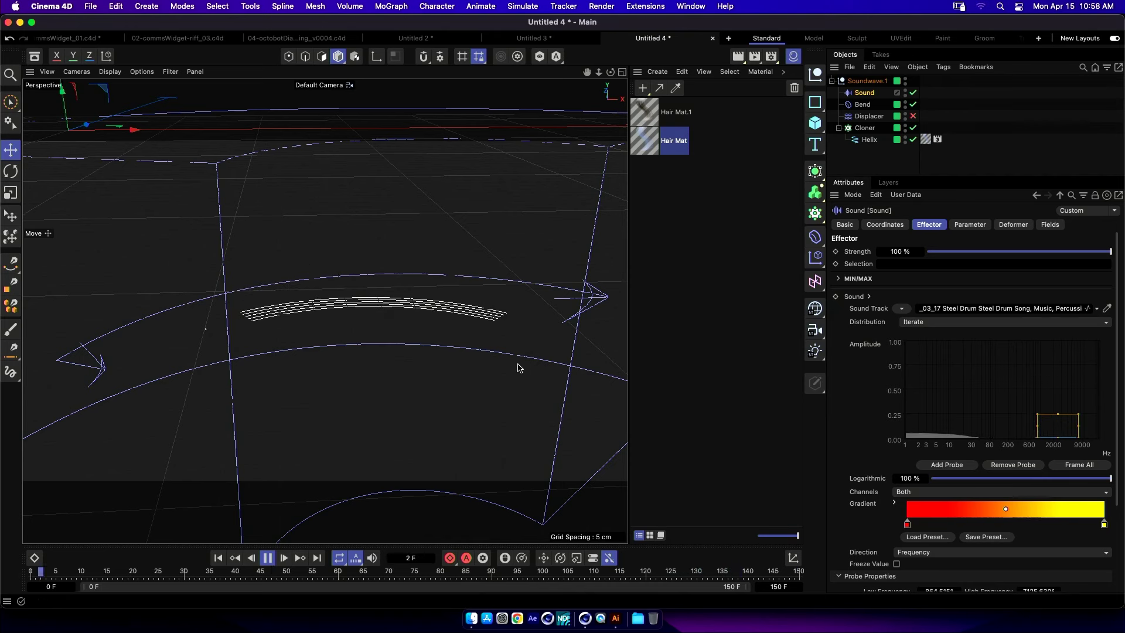
left_click(267, 558)
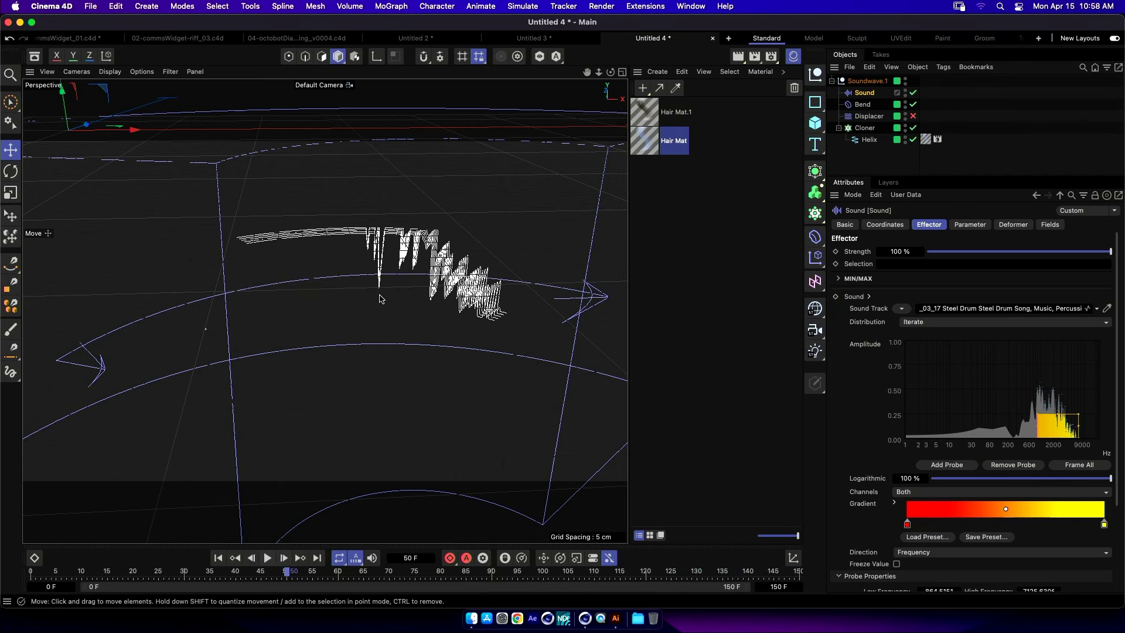
left_click(179, 38)
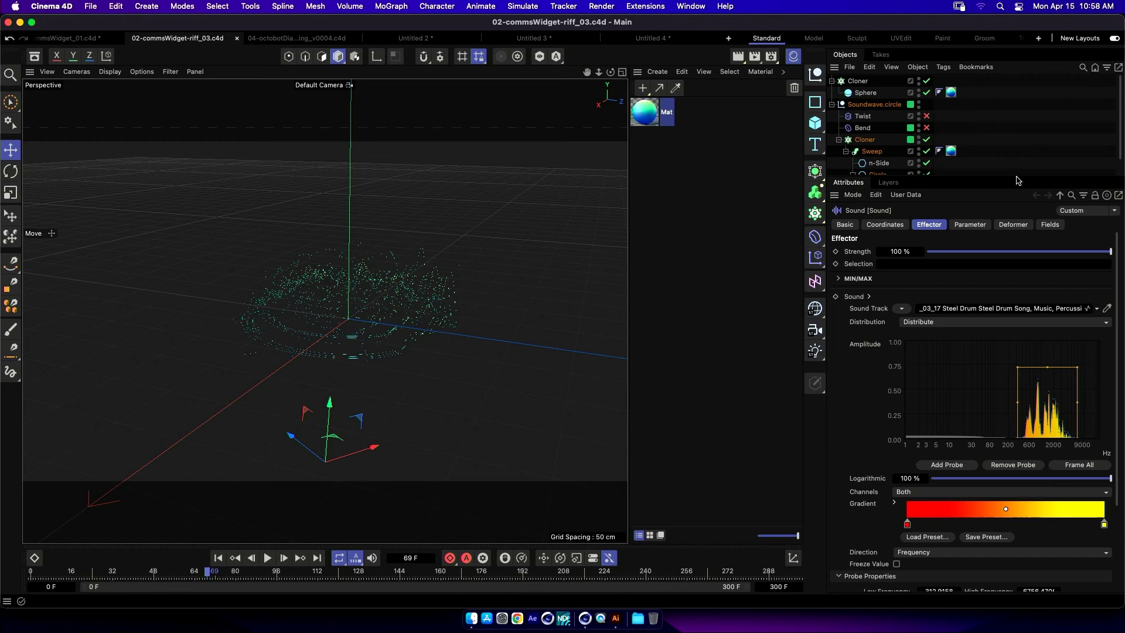
Enlarge the Object Manager to show Circle and Sound, and briefly play the animation.
left_click_drag(1015, 175, 1015, 251)
left_click(216, 558)
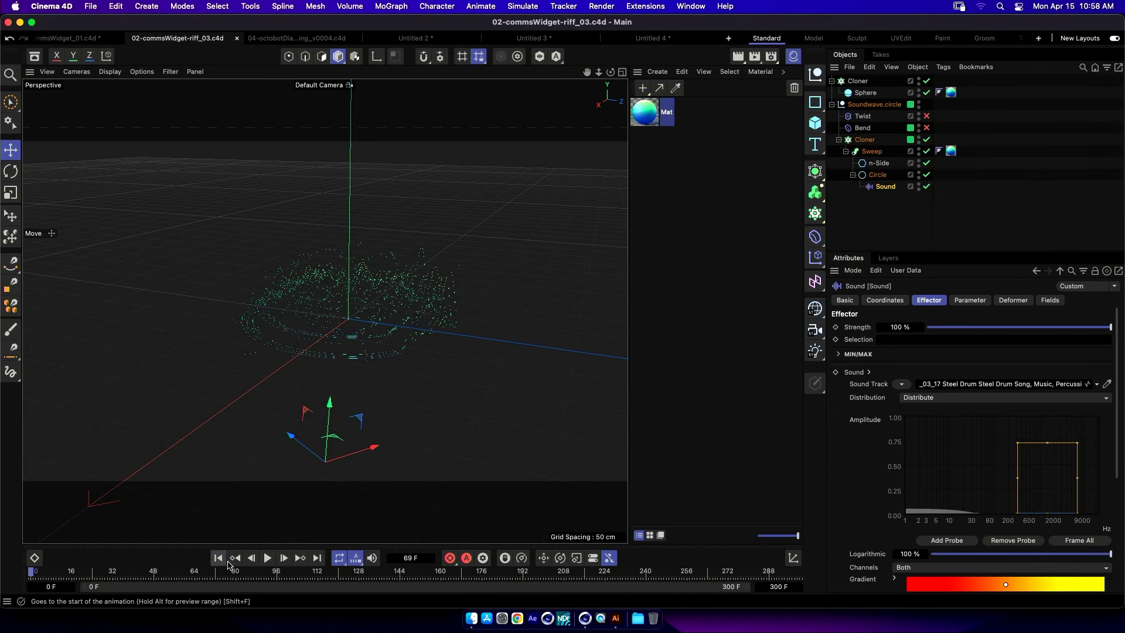
left_click(268, 558)
left_click(267, 559)
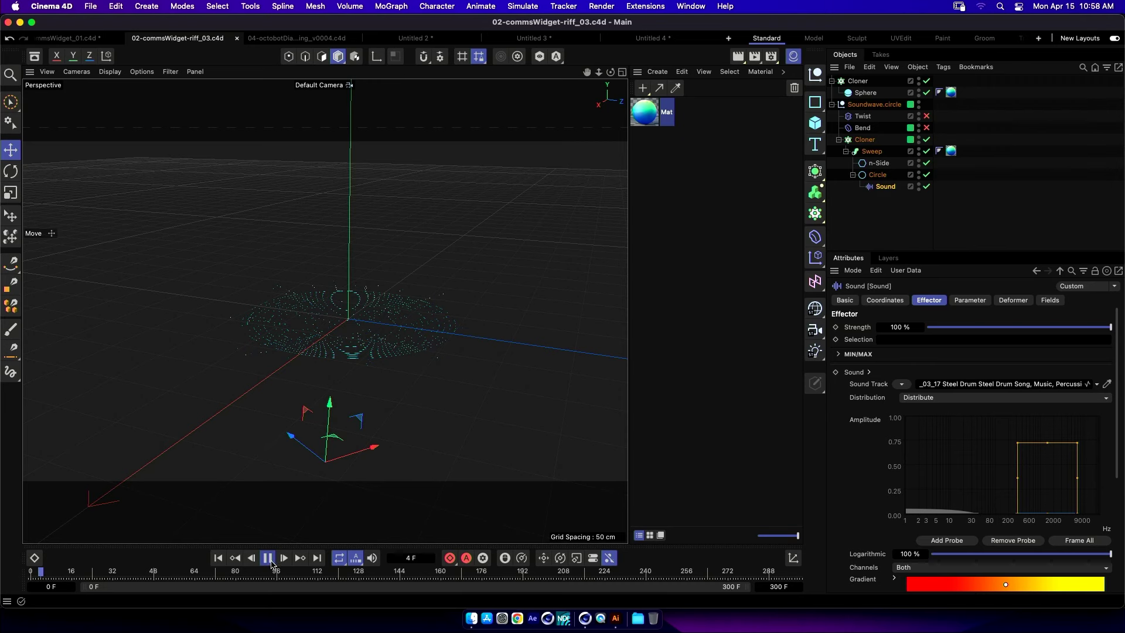
Reload the steel drum .wav into the Sound effector's Sound Track.
left_click(903, 385)
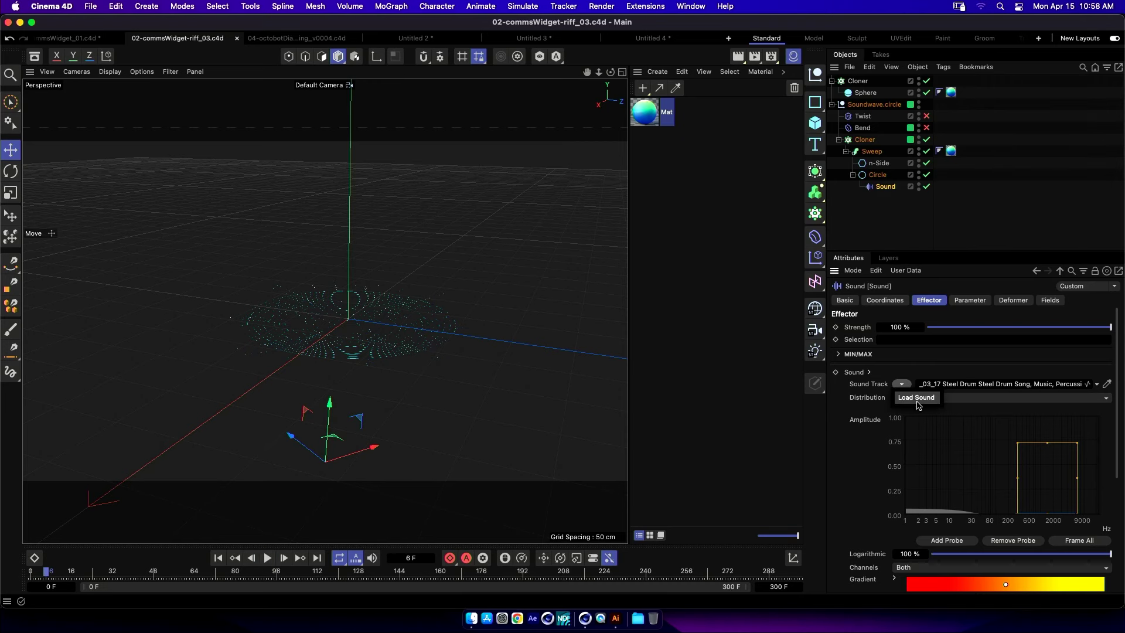
left_click(916, 398)
left_click(493, 143)
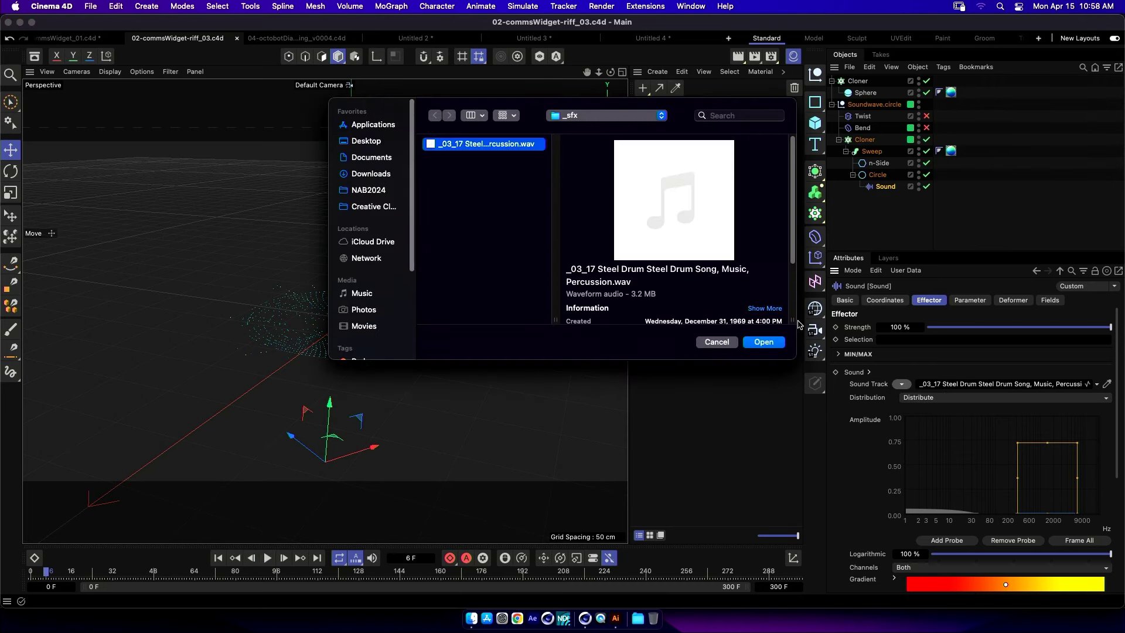
left_click(764, 342)
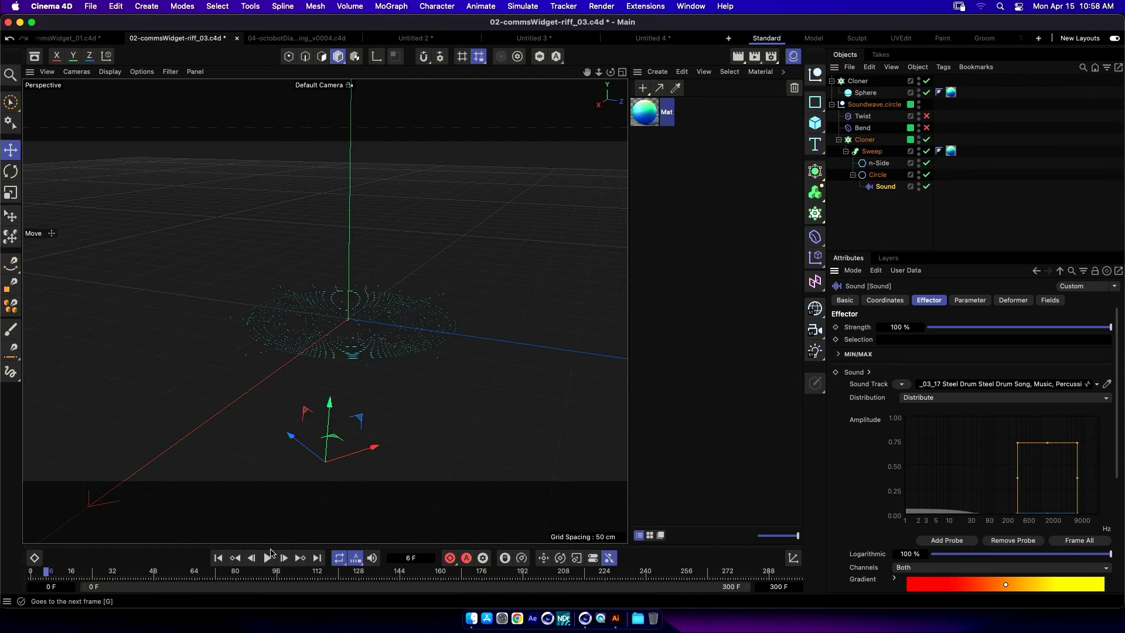
Play to frame 18 and disable the Sweep to reveal the raw ring splines.
left_click(269, 560)
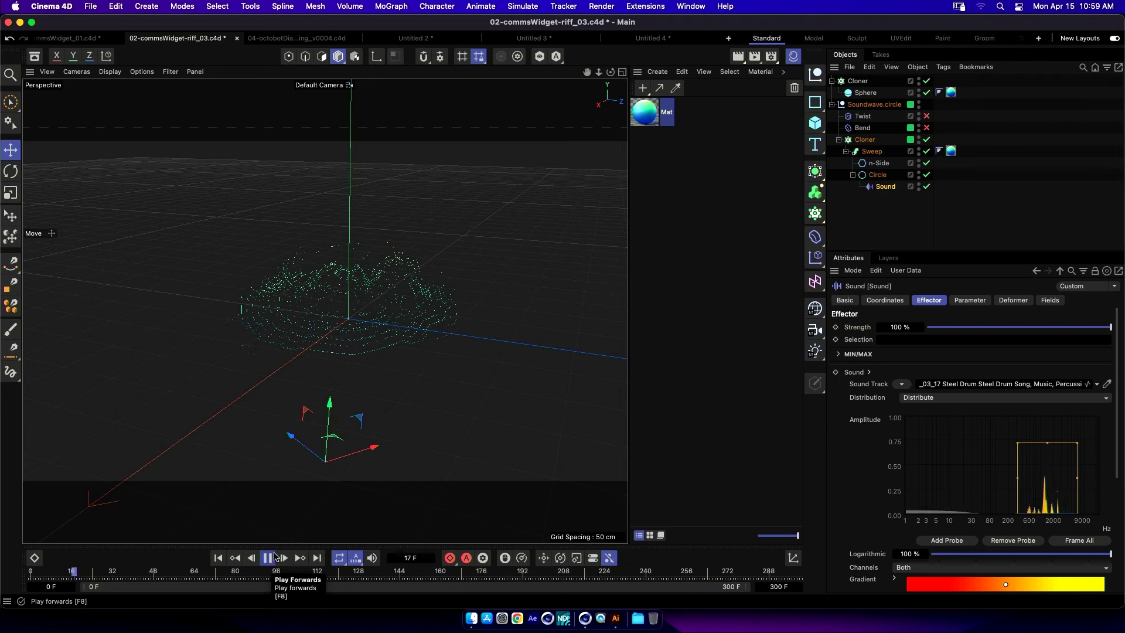
left_click(274, 557)
left_click(927, 151)
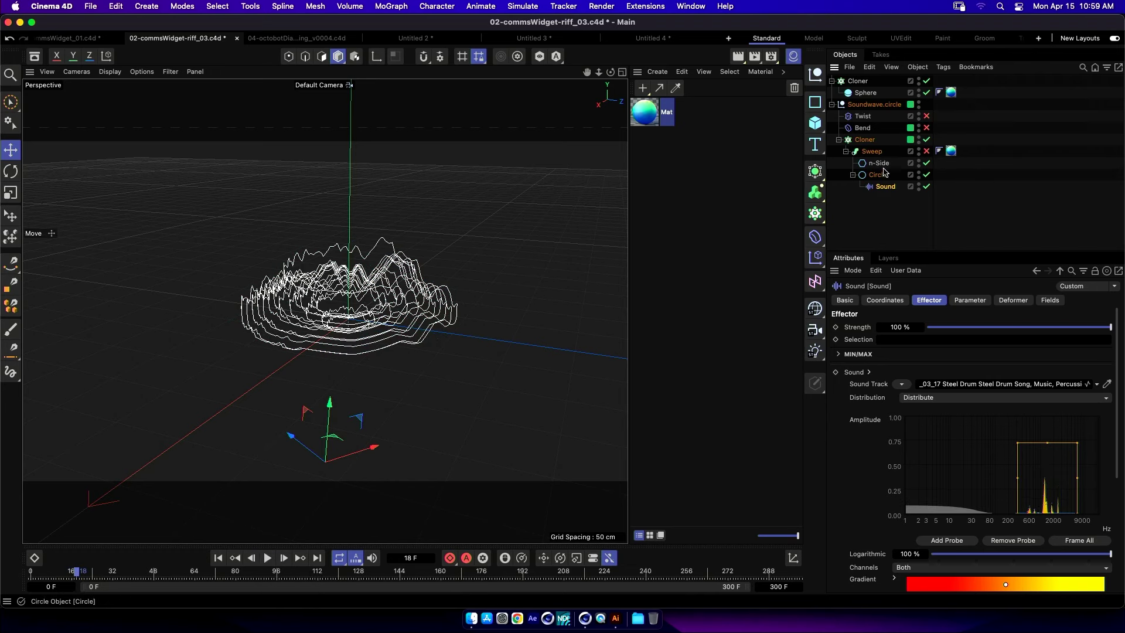
Turn off the top Cloner, replay the animation, and orbit around the rings.
left_click(927, 80)
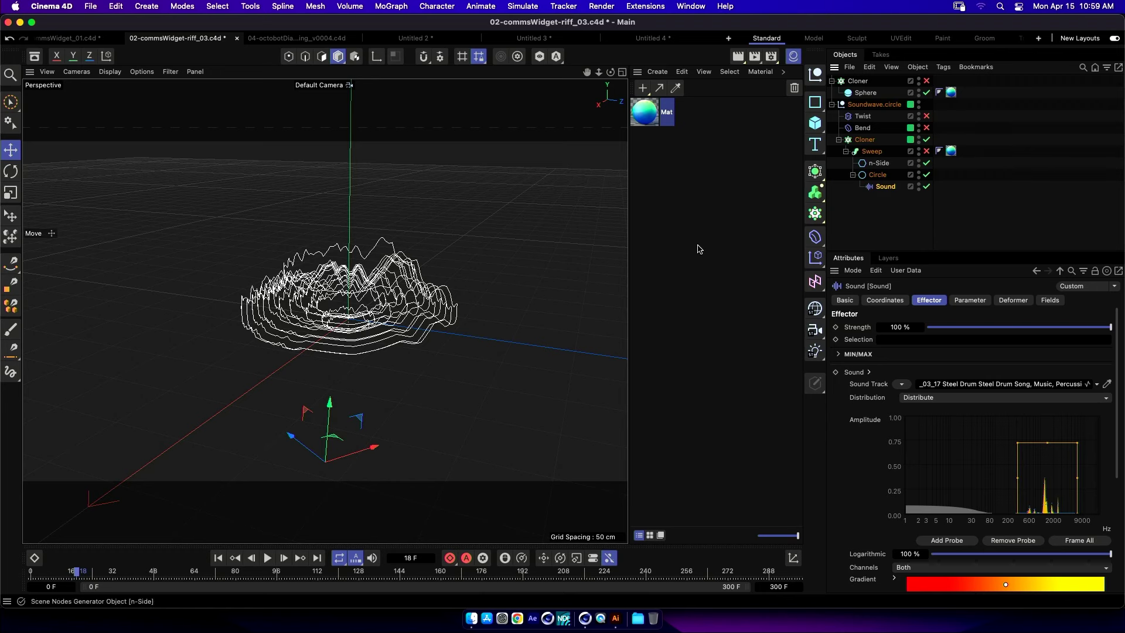
left_click(218, 558)
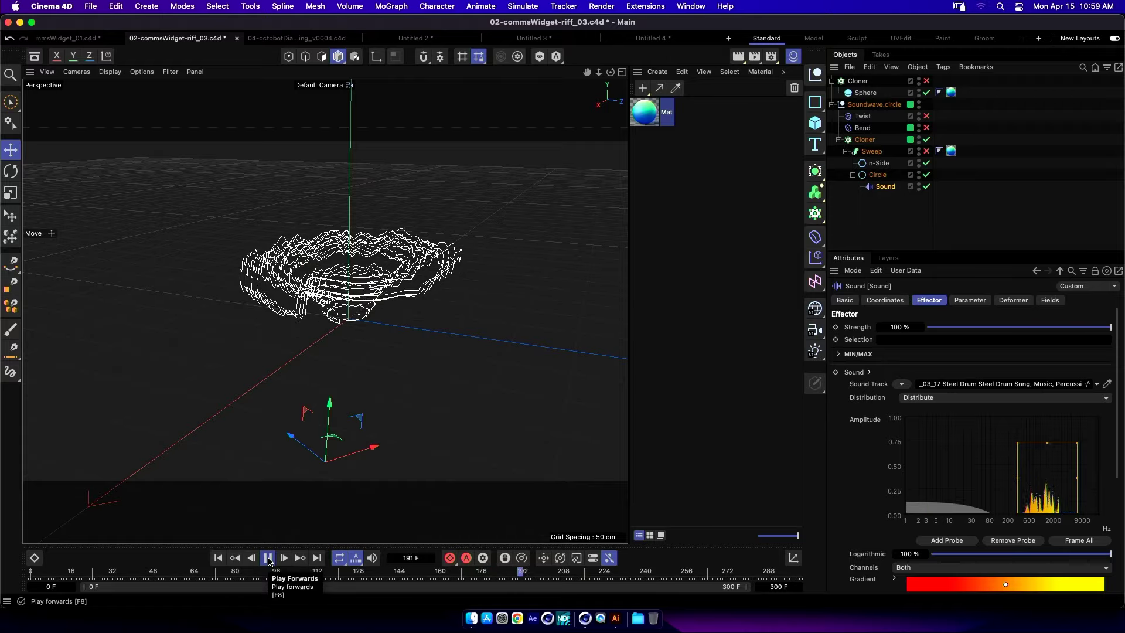
left_click(267, 558)
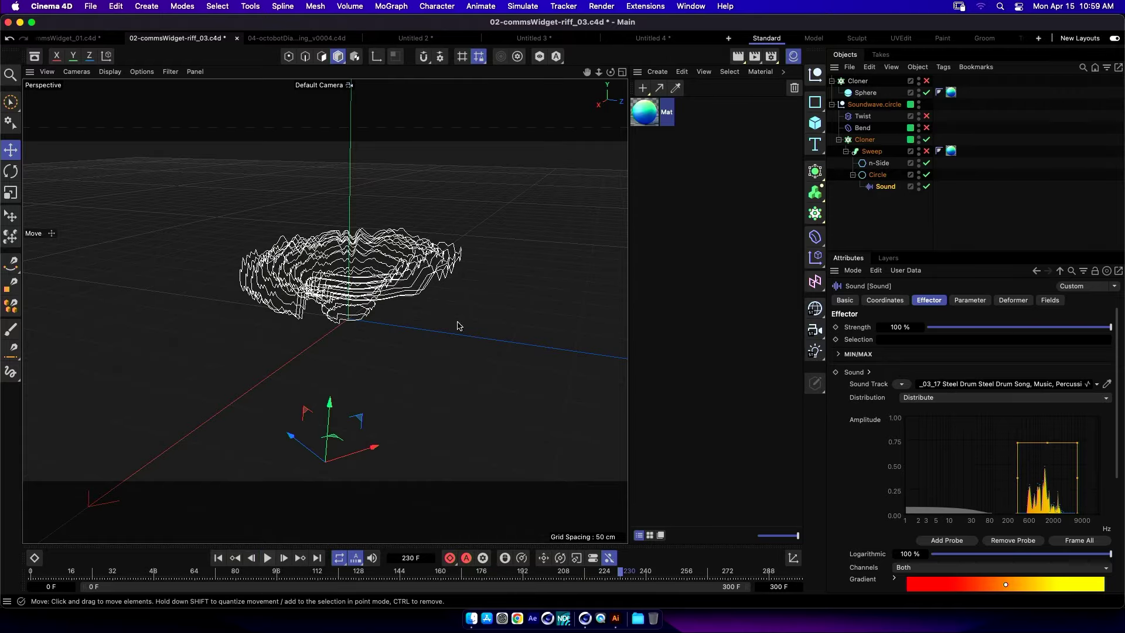
left_click_drag(457, 327, 411, 351, "alt")
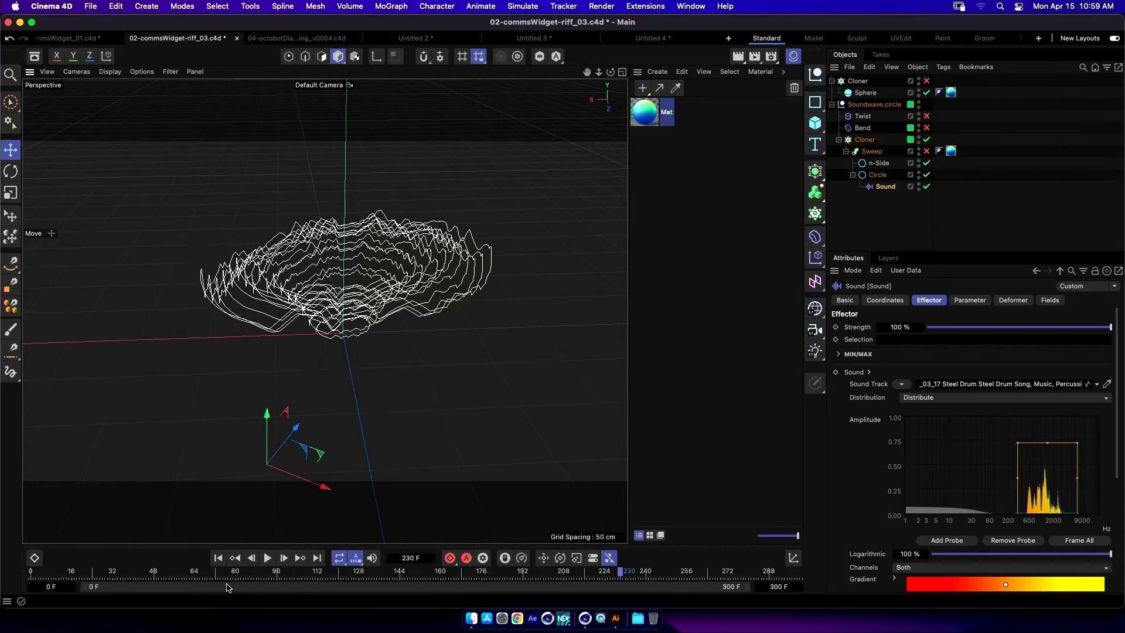
Replay to frame 39 and show the Circle spline's settings (Subdivided, 100 cm radius).
left_click(218, 558)
left_click(268, 558)
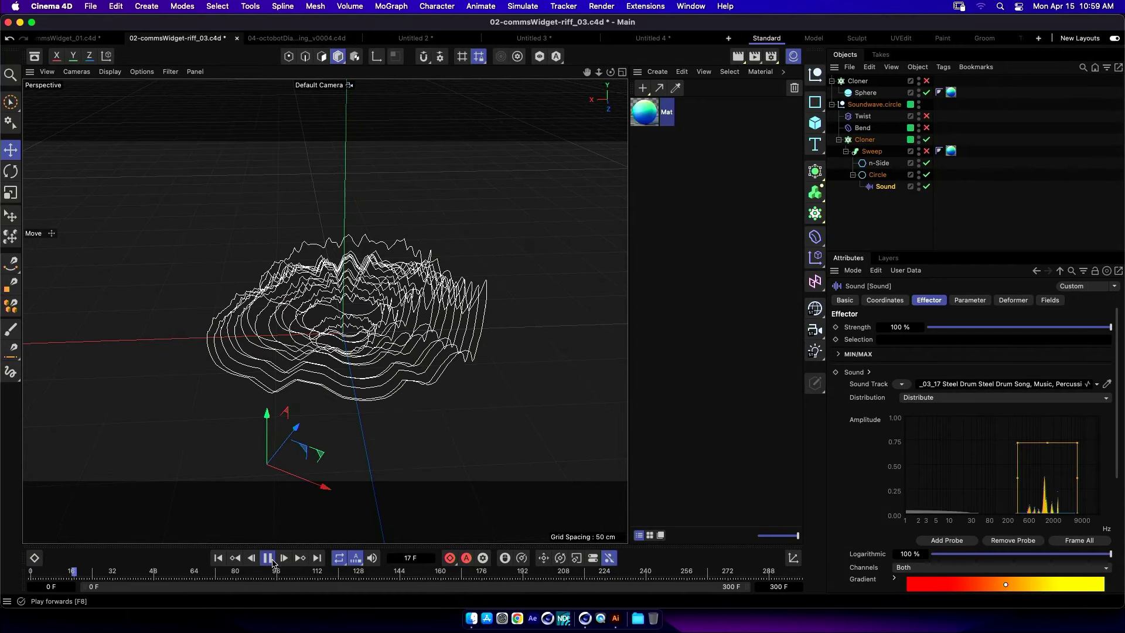
left_click(269, 559)
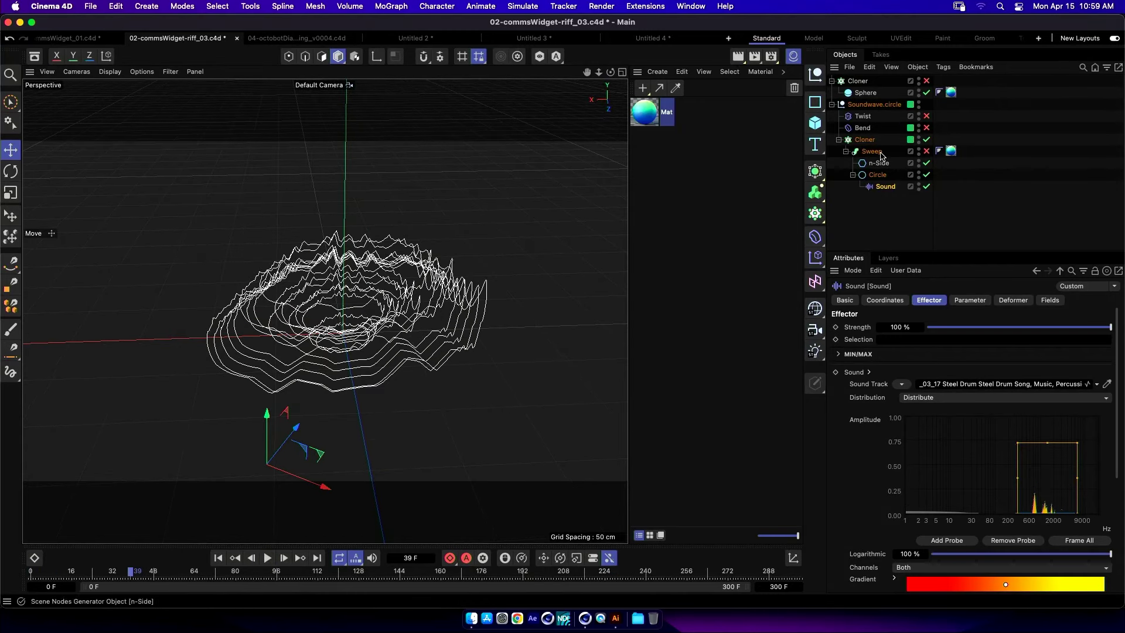
left_click(877, 175)
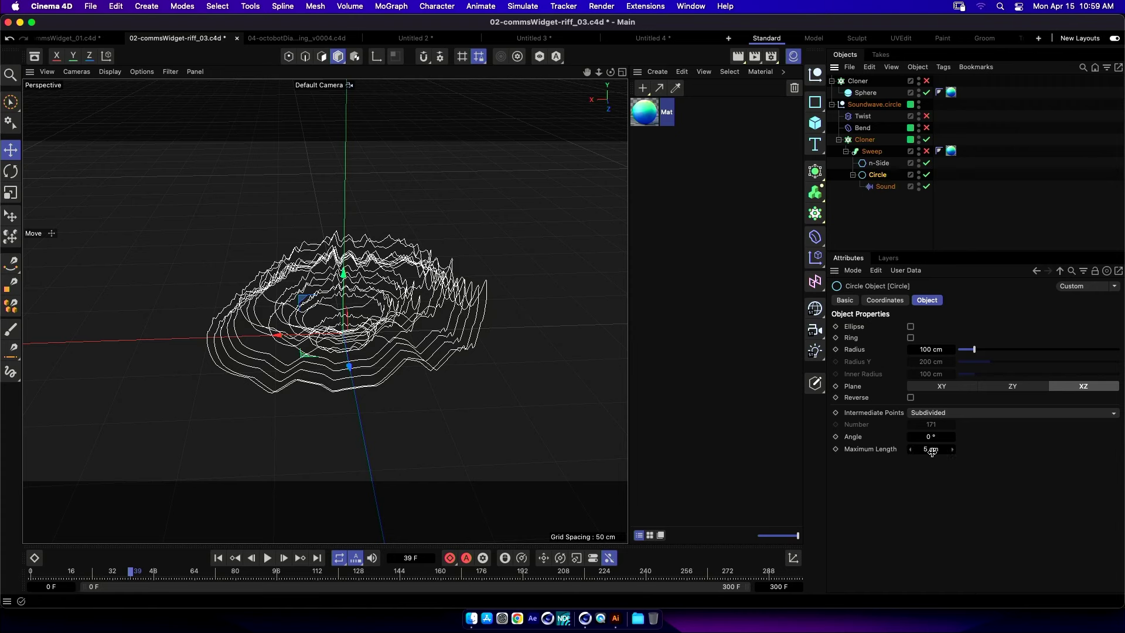
Set the inner Cloner's Count to 8.
left_click(865, 139)
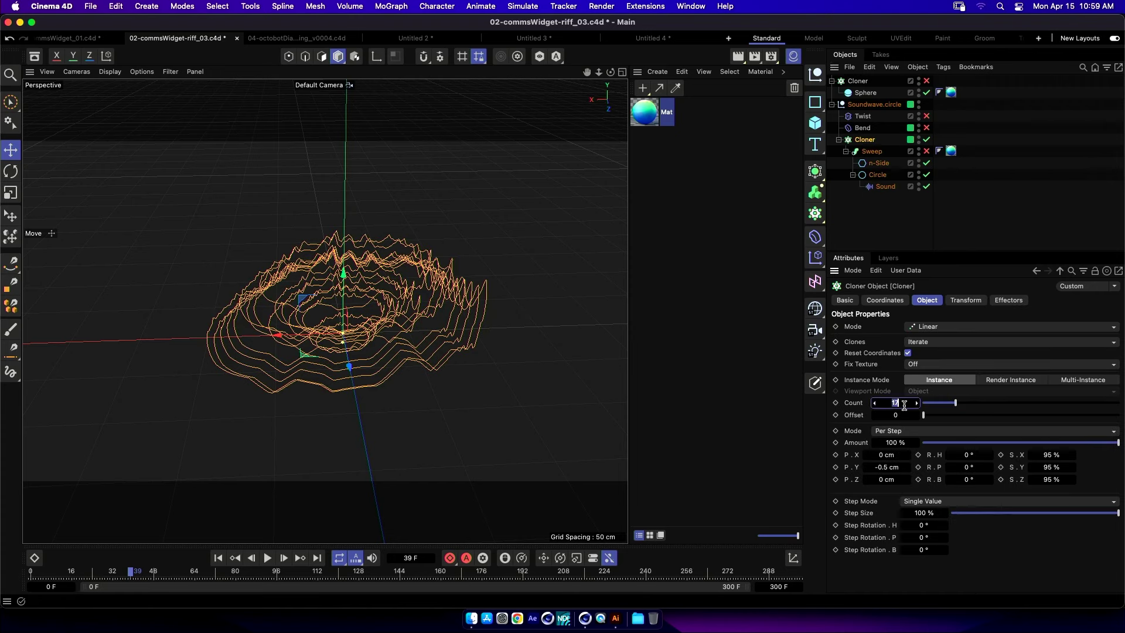
type("8")
key("Return")
Replay the ring animation from the start to frame 109 and render a viewport preview.
left_click_drag(469, 393, 410, 383, "alt")
left_click(218, 558)
left_click(267, 558)
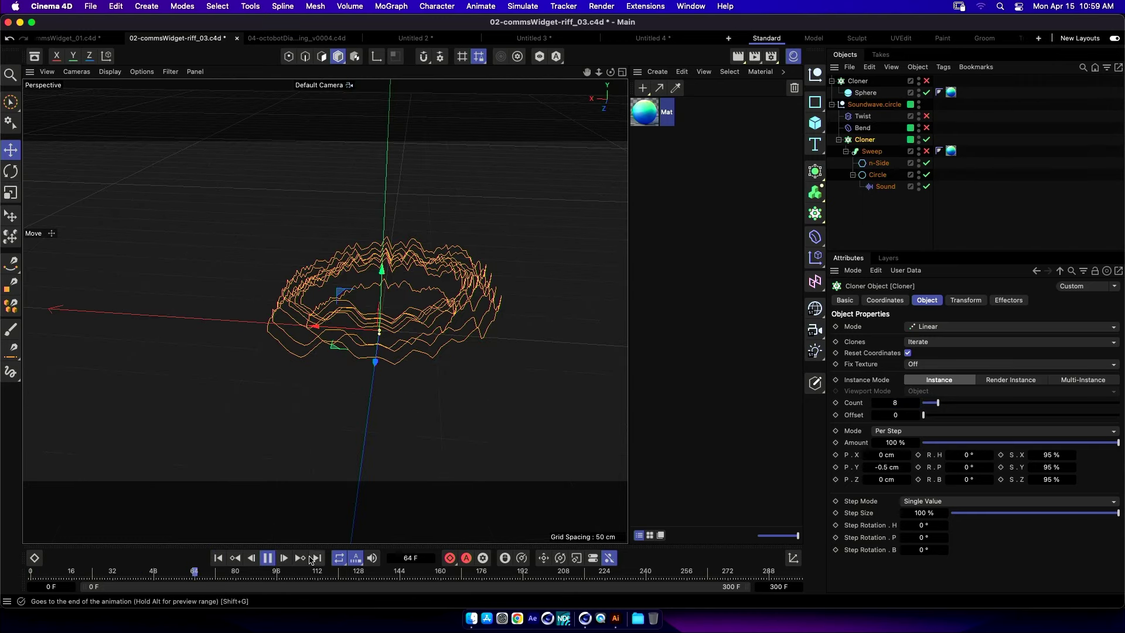
left_click(269, 559)
key("super+r")
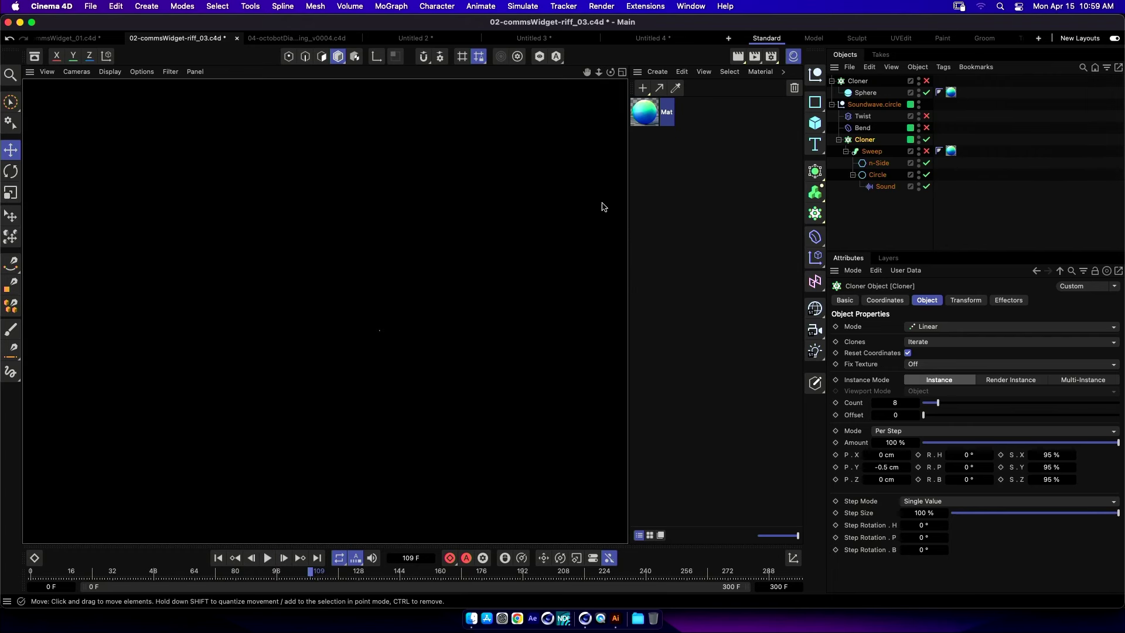
Re-enable the Sweep and render previews of the green rings, including a front-facing view.
left_click(926, 151)
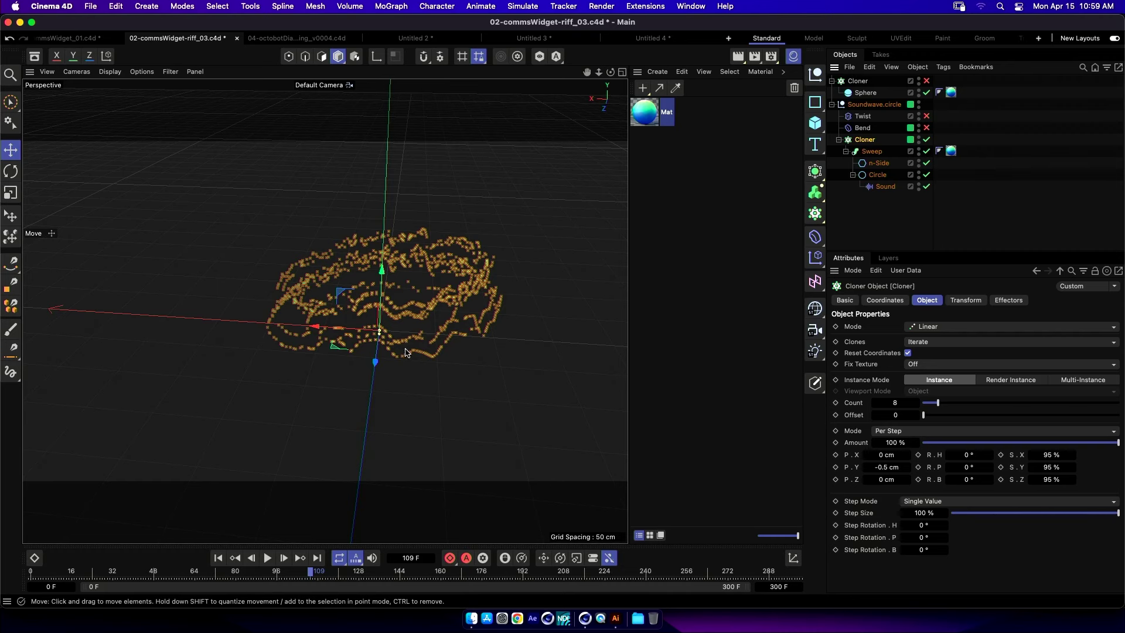
key("super+r")
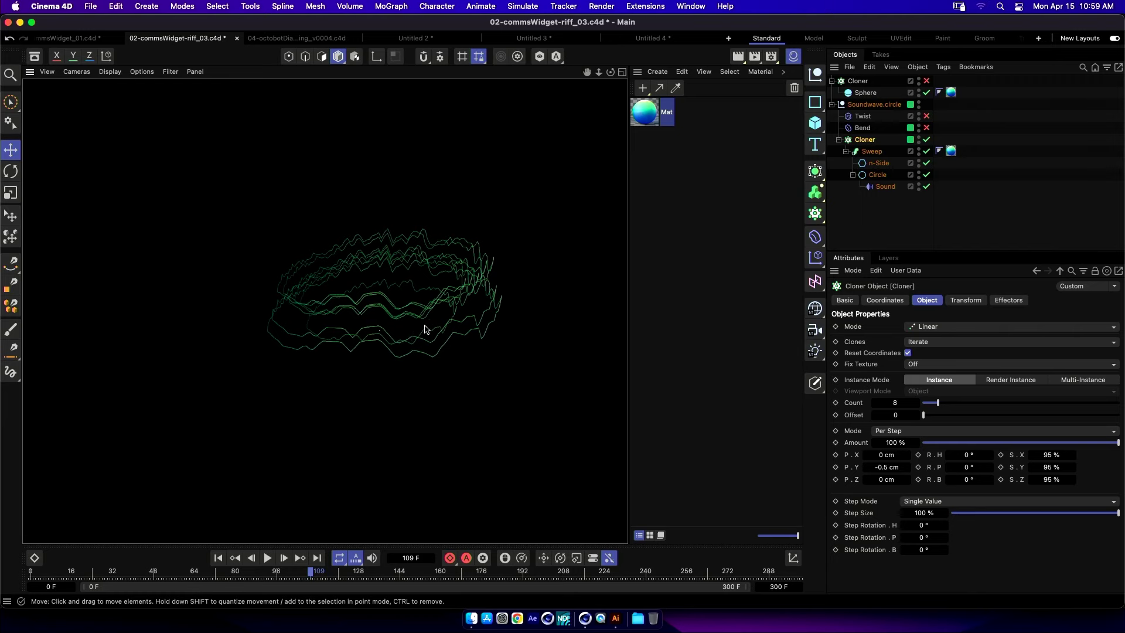
left_click_drag(409, 361, 389, 384, "alt")
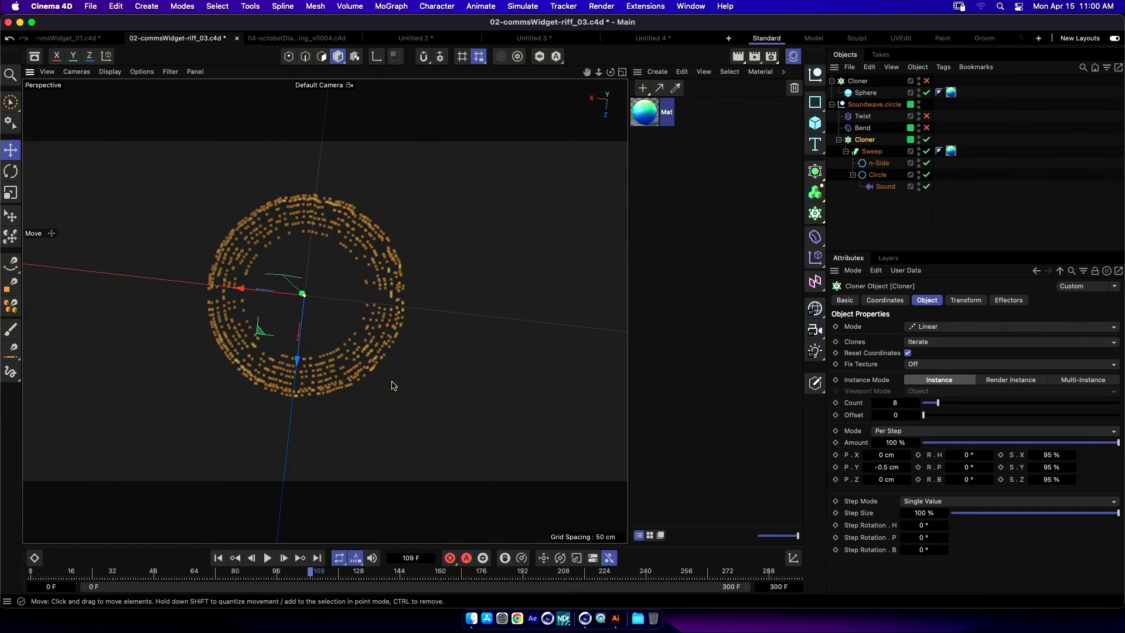
key("super+r")
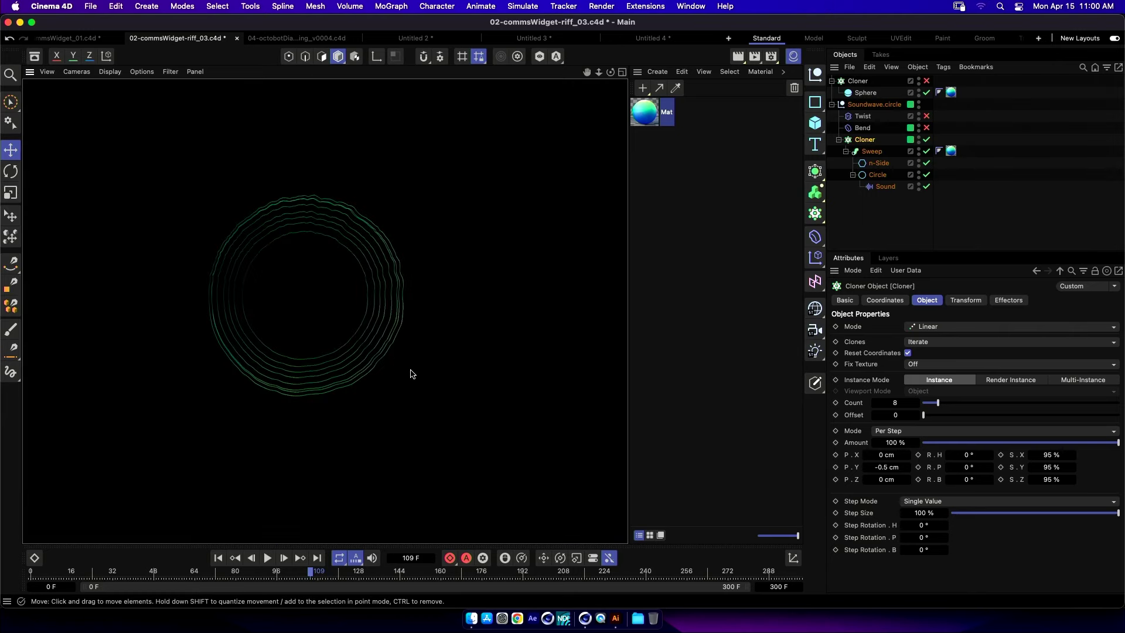
Play on to frame 124, then close riff_03 without saving.
left_click(267, 558)
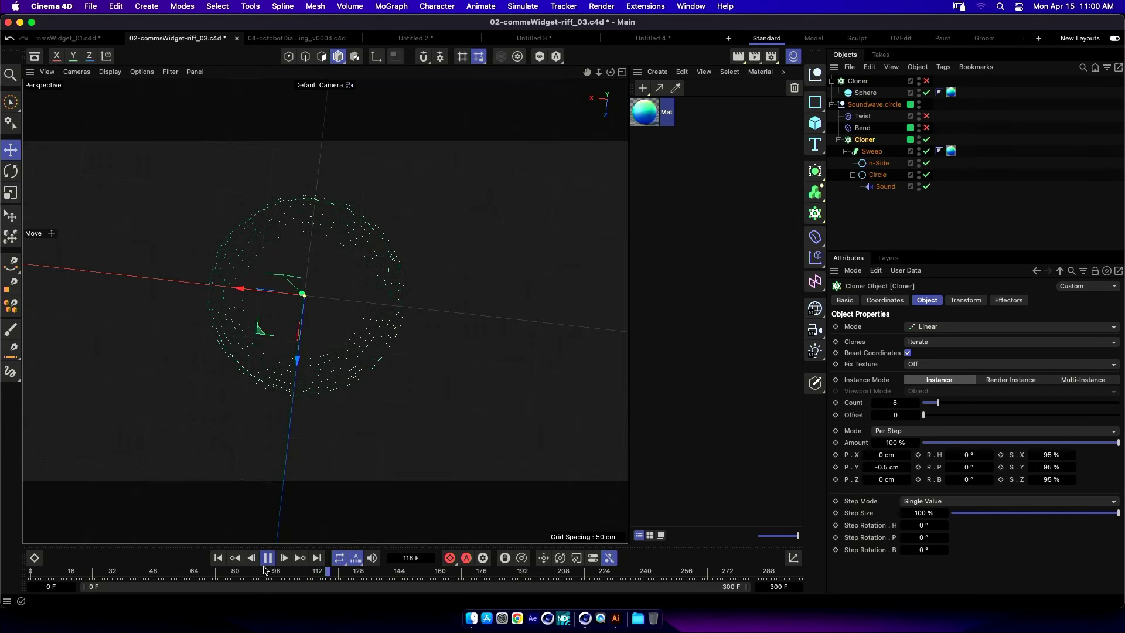
left_click(267, 558)
left_click(237, 39)
left_click(566, 282)
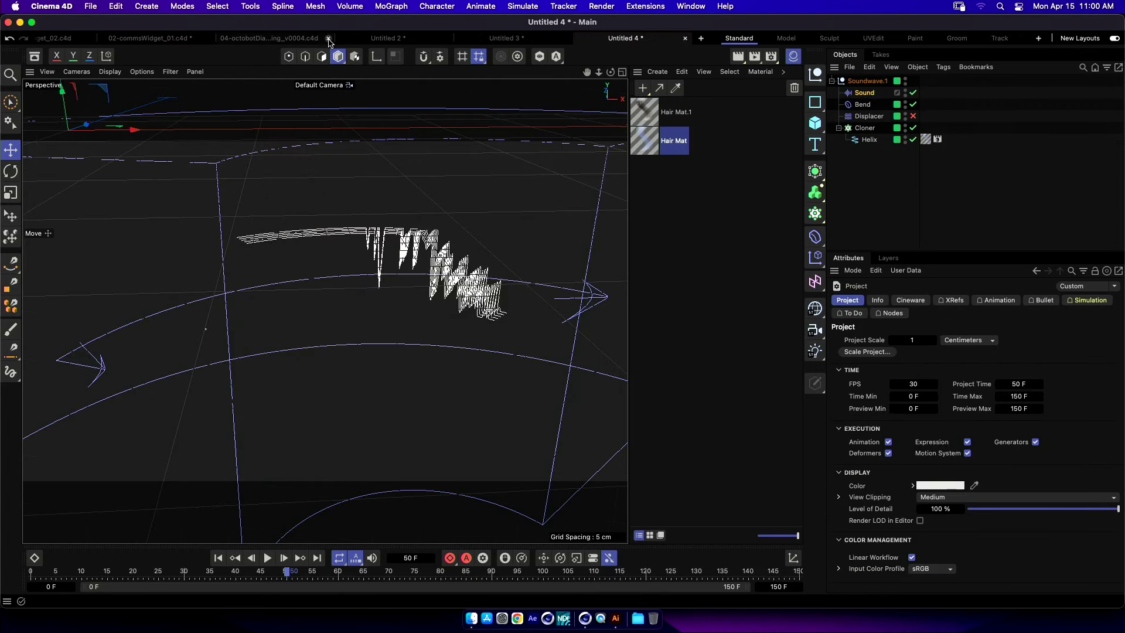
Close 02-commsWidget_01 and 02-commsWidget_02 without saving, then switch to 01-atlanteanShipWidgets.c4d.
left_click(210, 38)
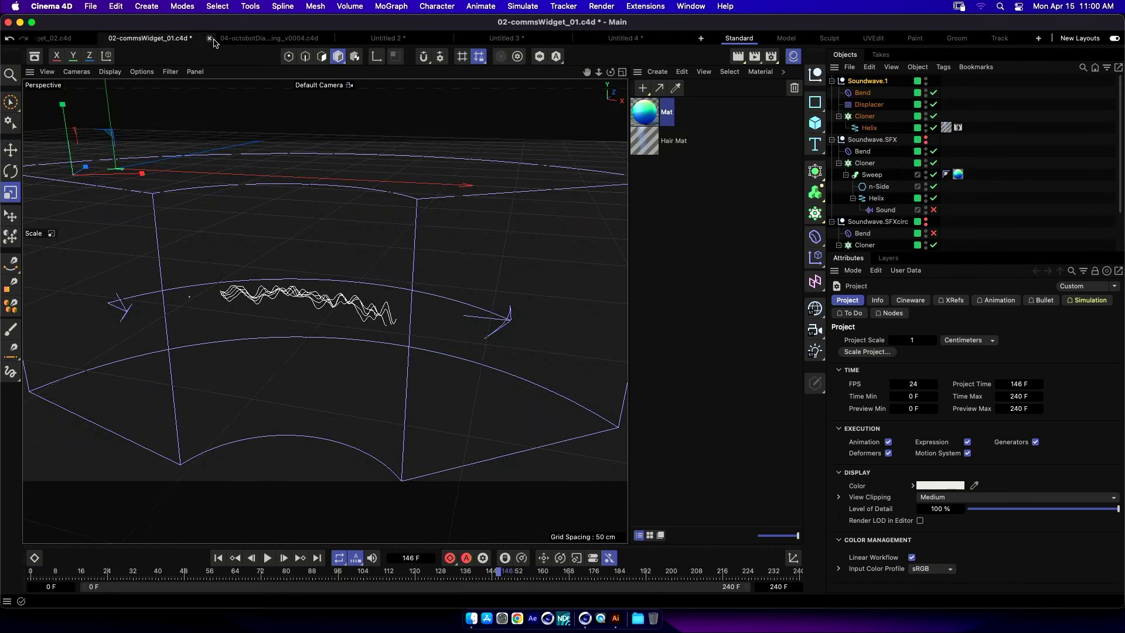
left_click(562, 274)
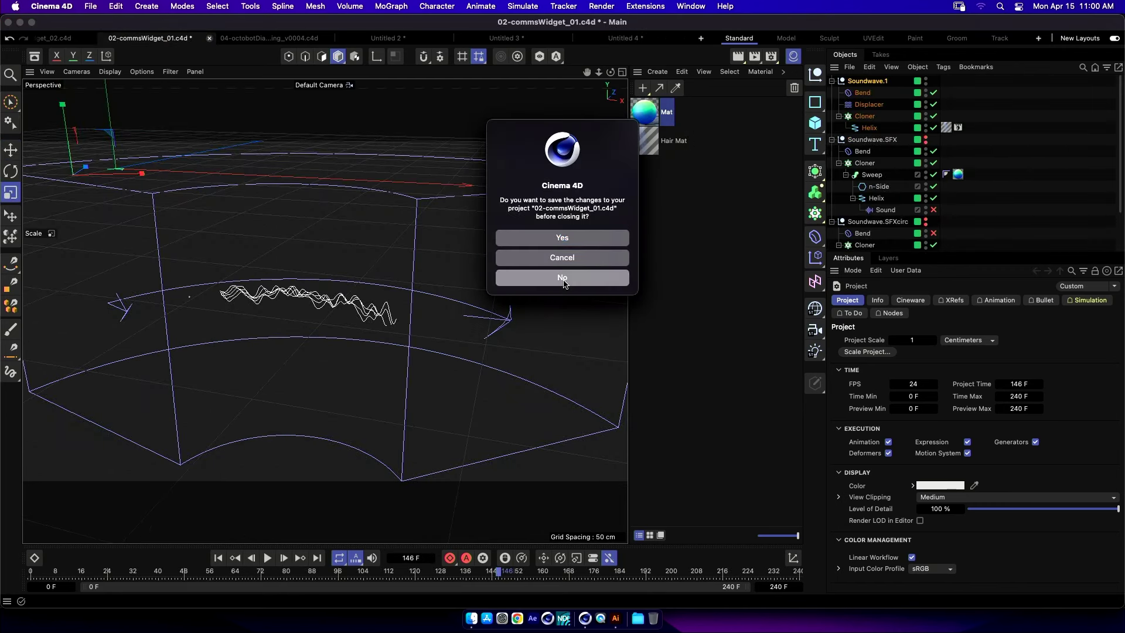
left_click(117, 39)
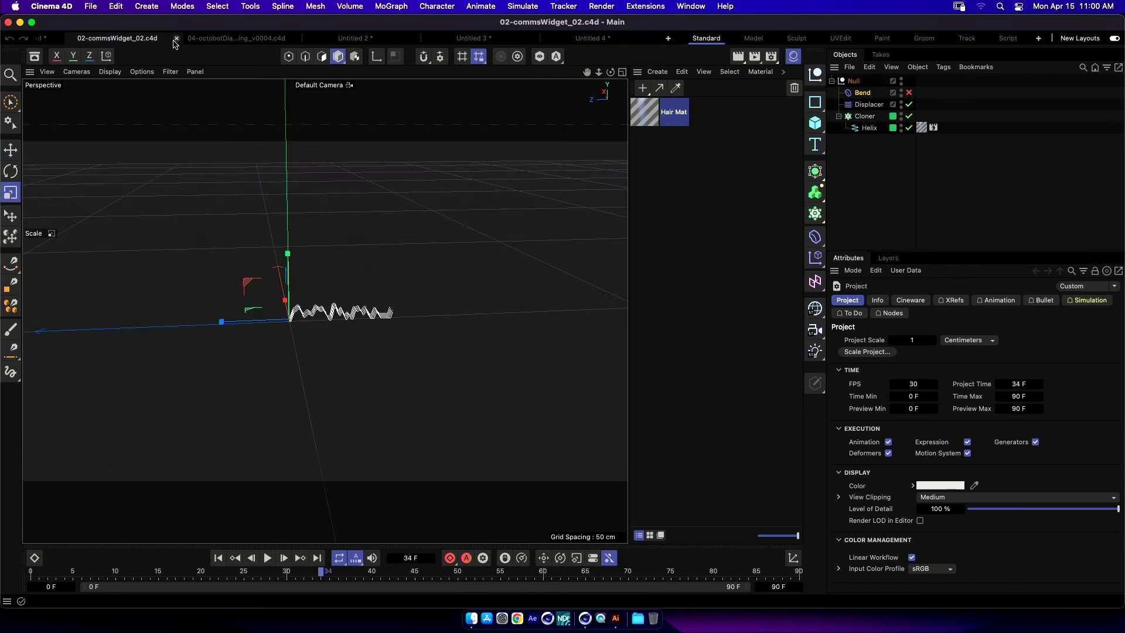
left_click(176, 38)
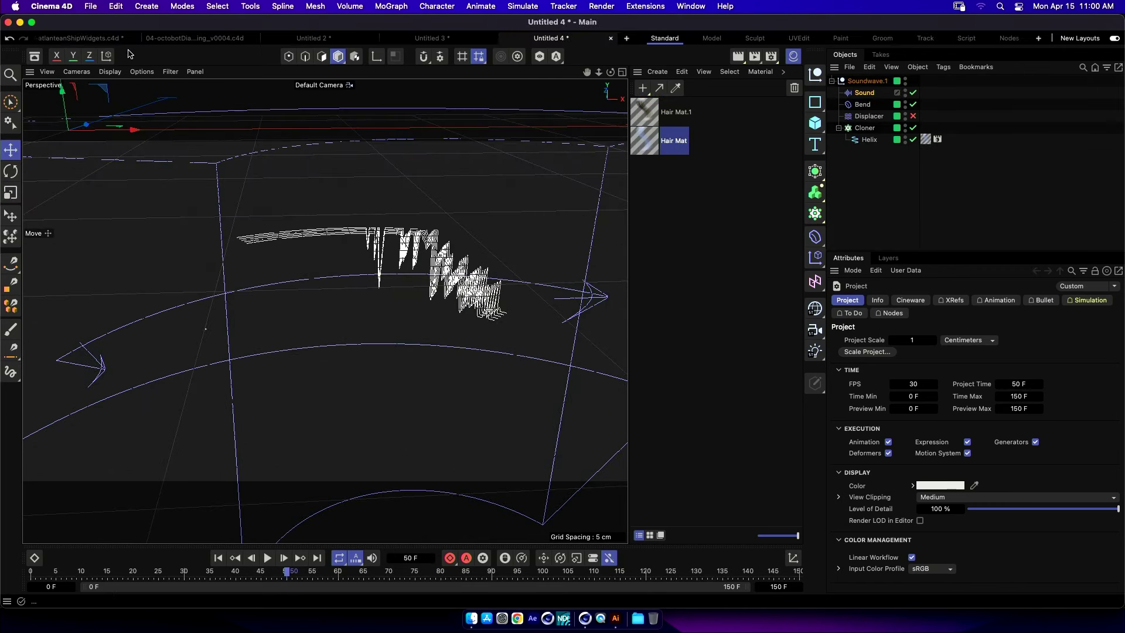
left_click(96, 40)
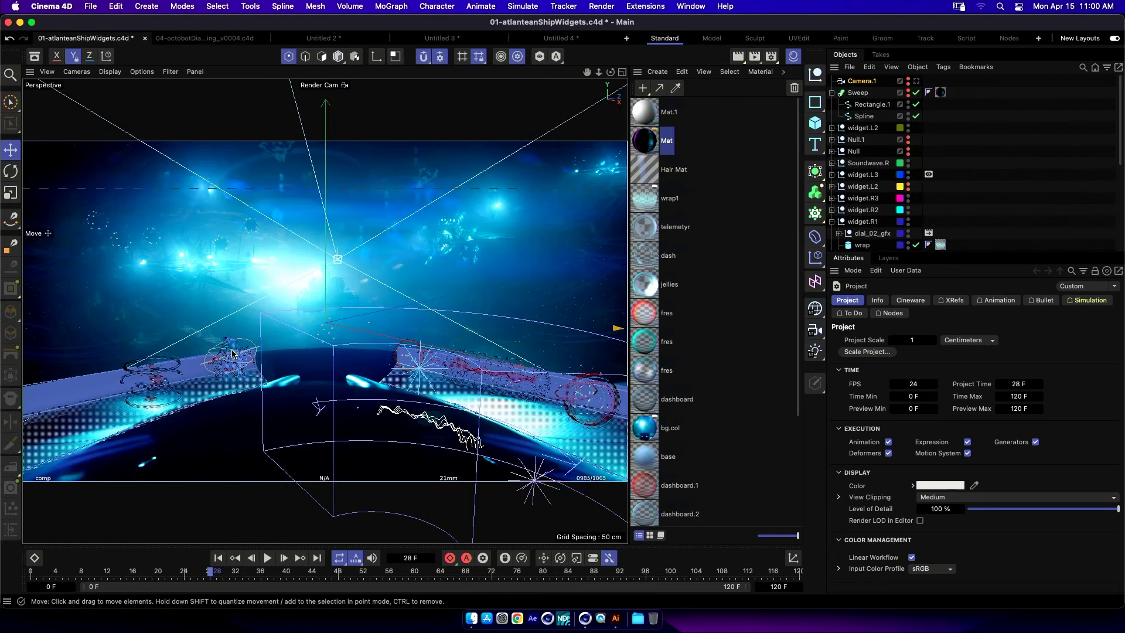
Render the cockpit scene in the viewport, then bring Finder to the front.
key("ctrl+r")
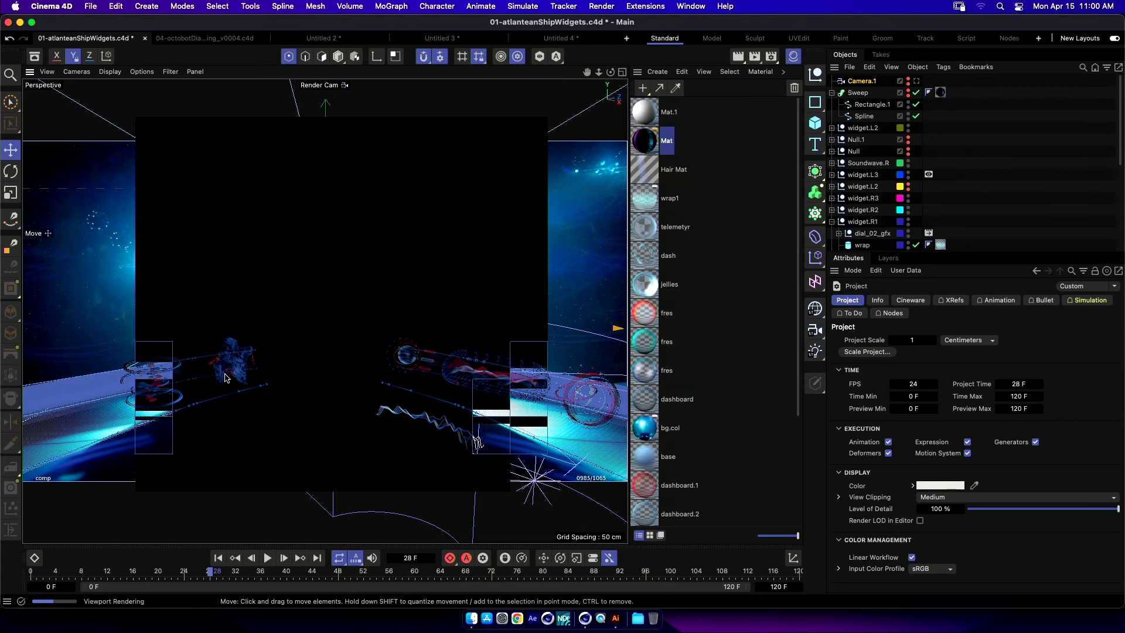
key("super+Tab")
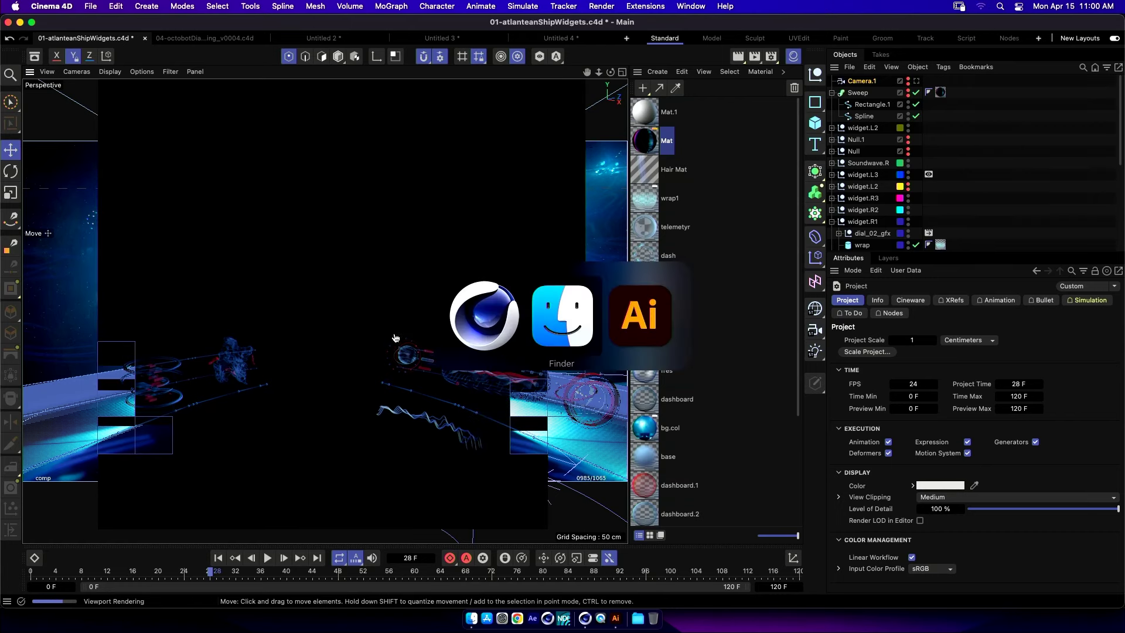
left_click(572, 332)
Quick Look _12SC_0200_can_slapcomp_v0044.mov, then the black-background slapcompBlk_v0044 version.
left_click_drag(757, 239, 656, 237)
left_click(795, 284)
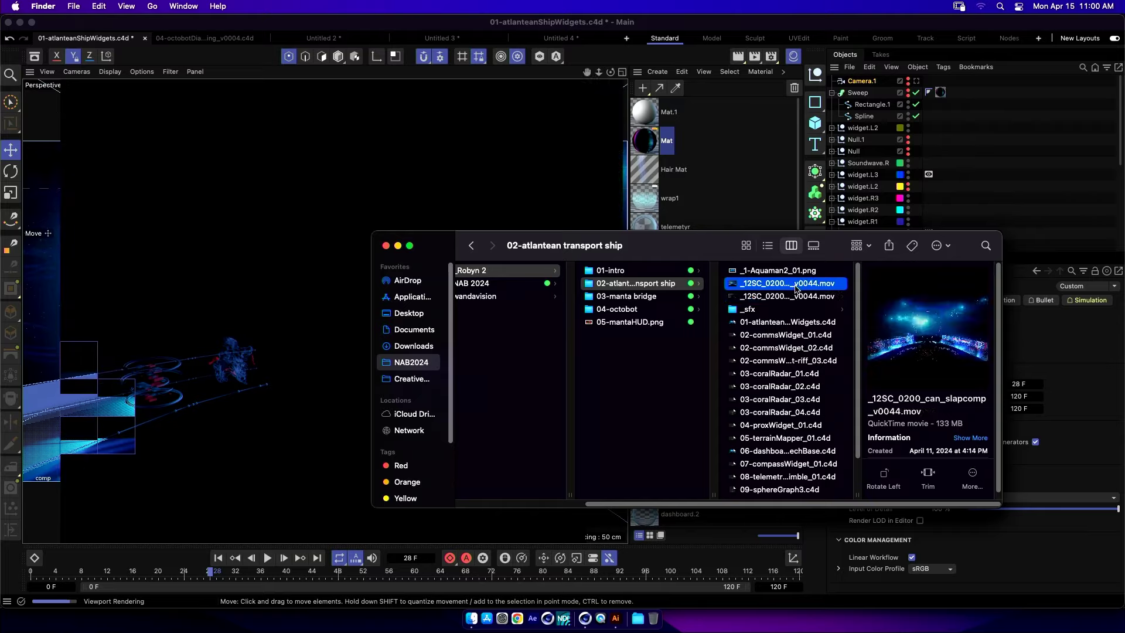
key("space")
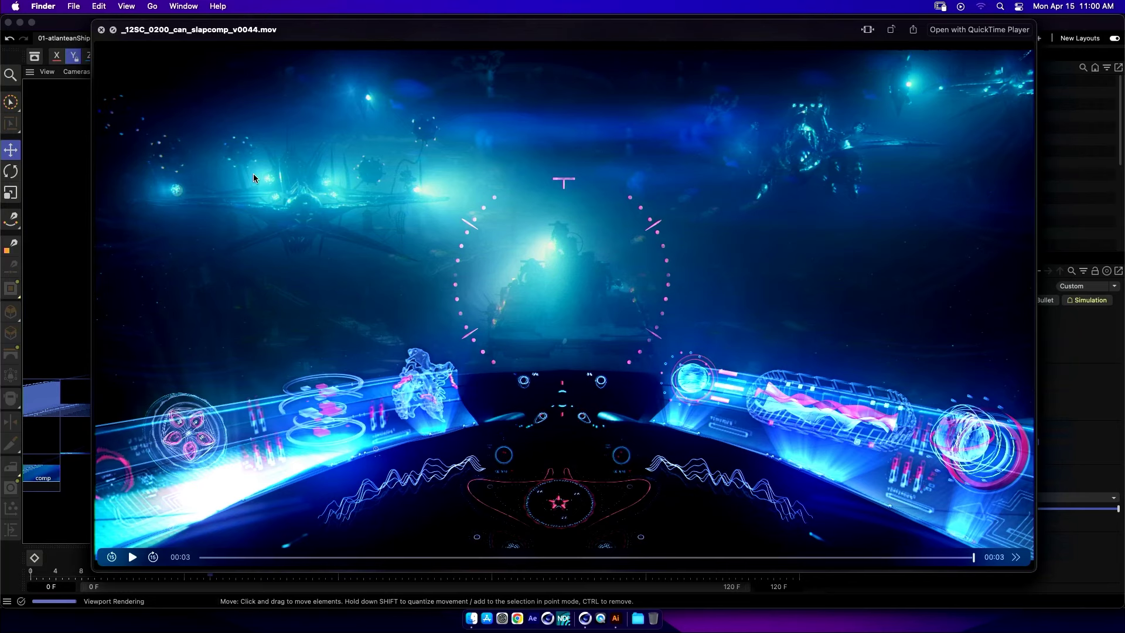
key("Down")
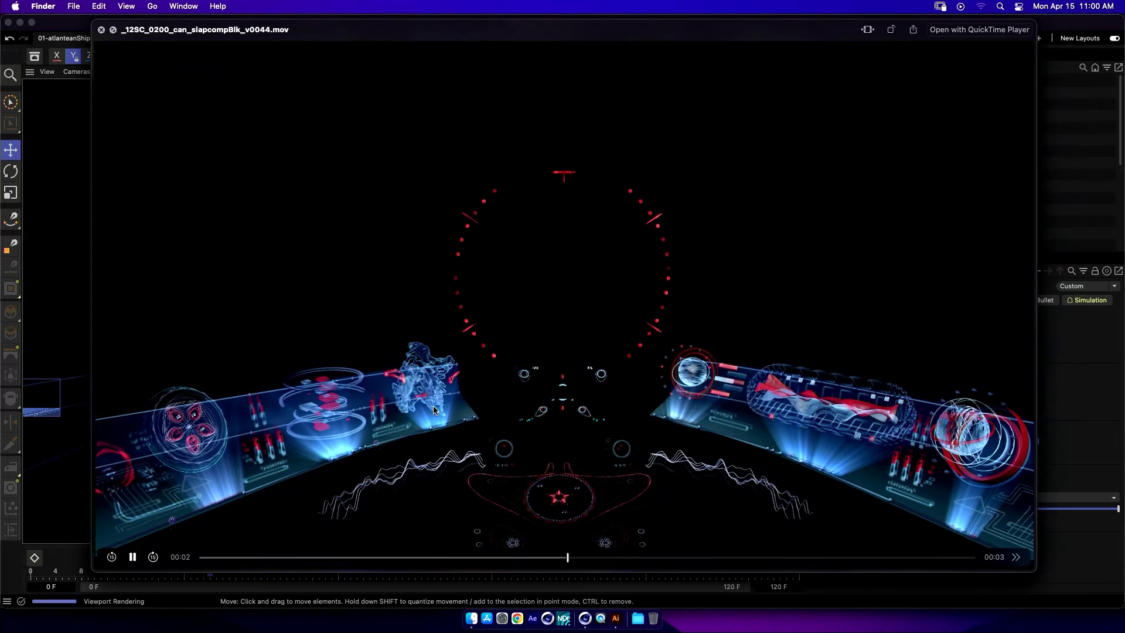
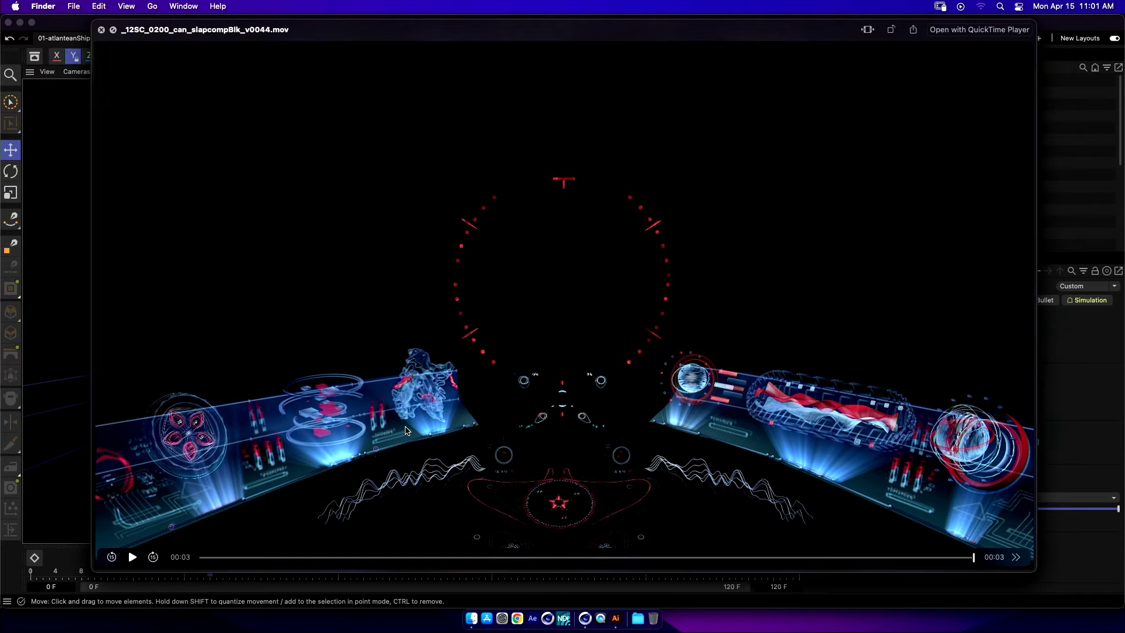
Preview the other slapcomp movie, then select 03-coralRadar_01.c4d in the 02-atlantean transport ship folder.
key("Up")
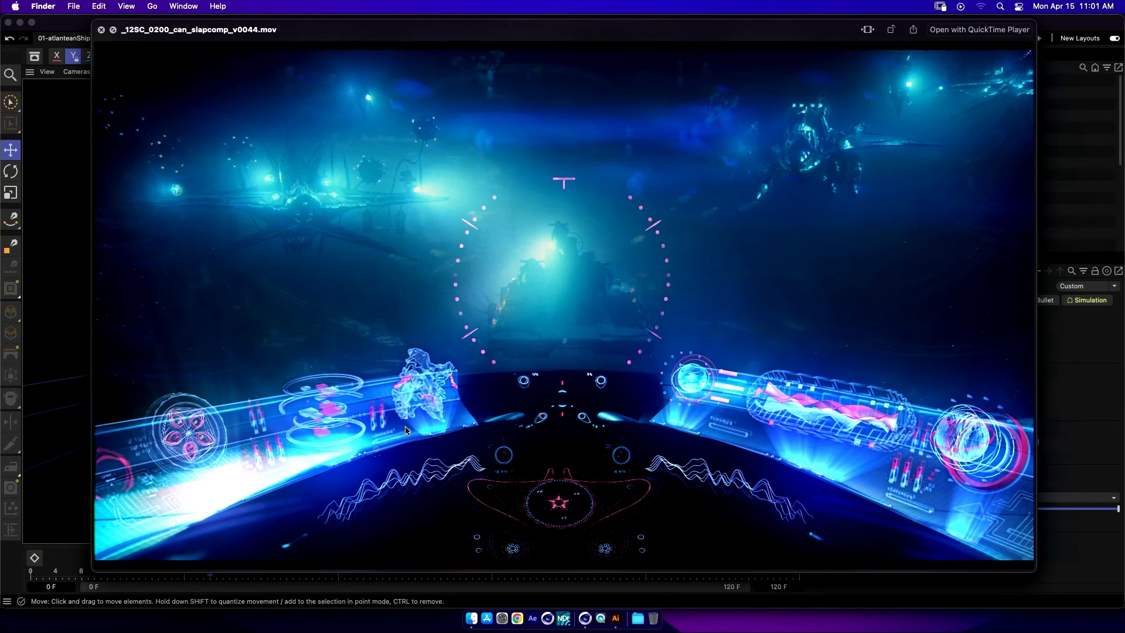
key("space")
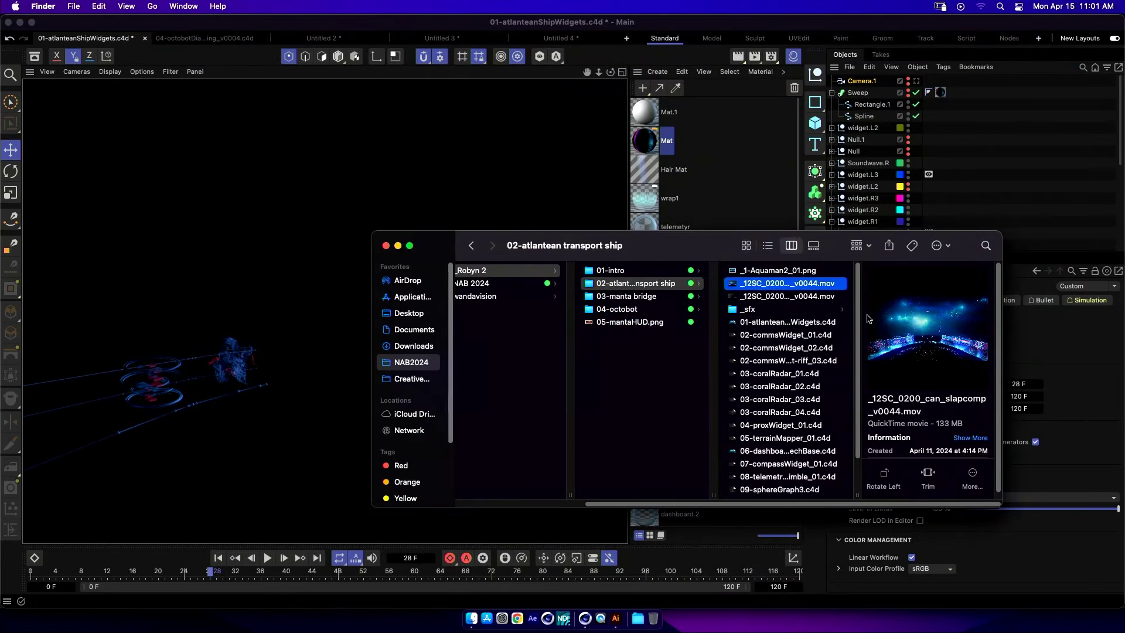
scroll(857, 446, "down", 2)
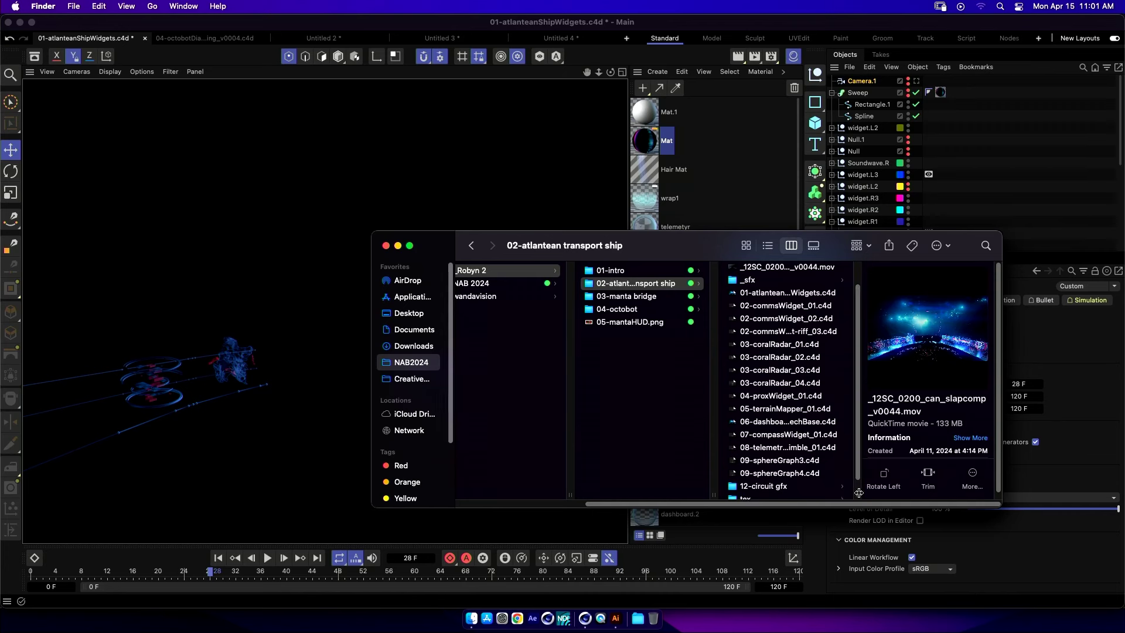
left_click_drag(860, 492, 877, 495)
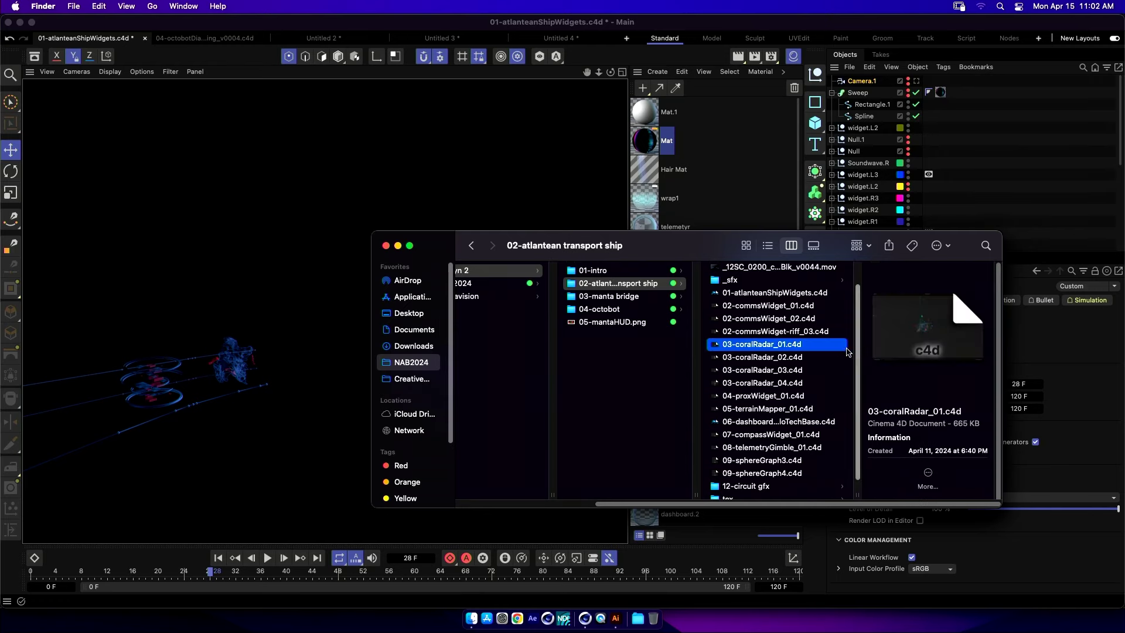
left_click(860, 345)
Open 03-coralRadar_01.c4d, render its viewport, select blorb.2, then create new project Untitled 5.
double_click(802, 344)
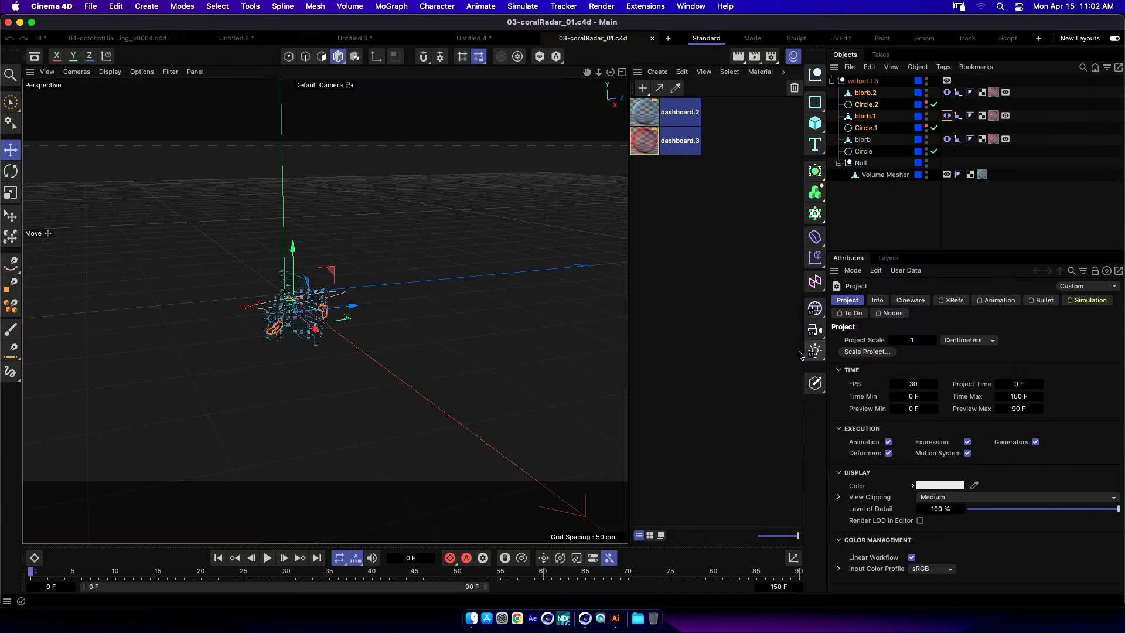
left_click_drag(340, 356, 375, 355, "alt")
key("super+r")
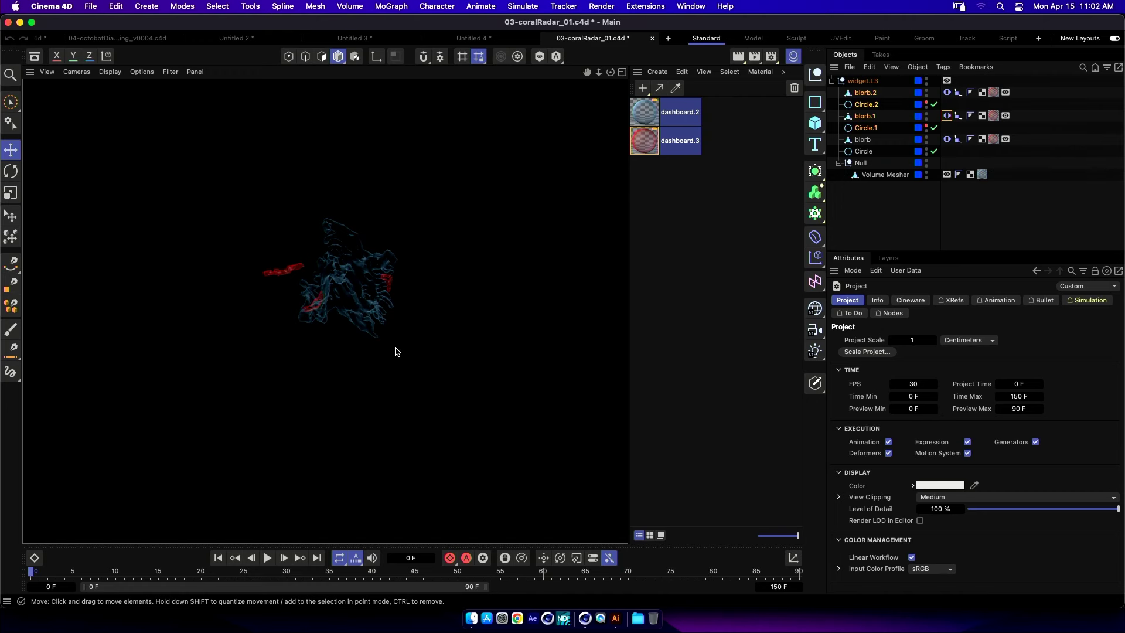
left_click(866, 92)
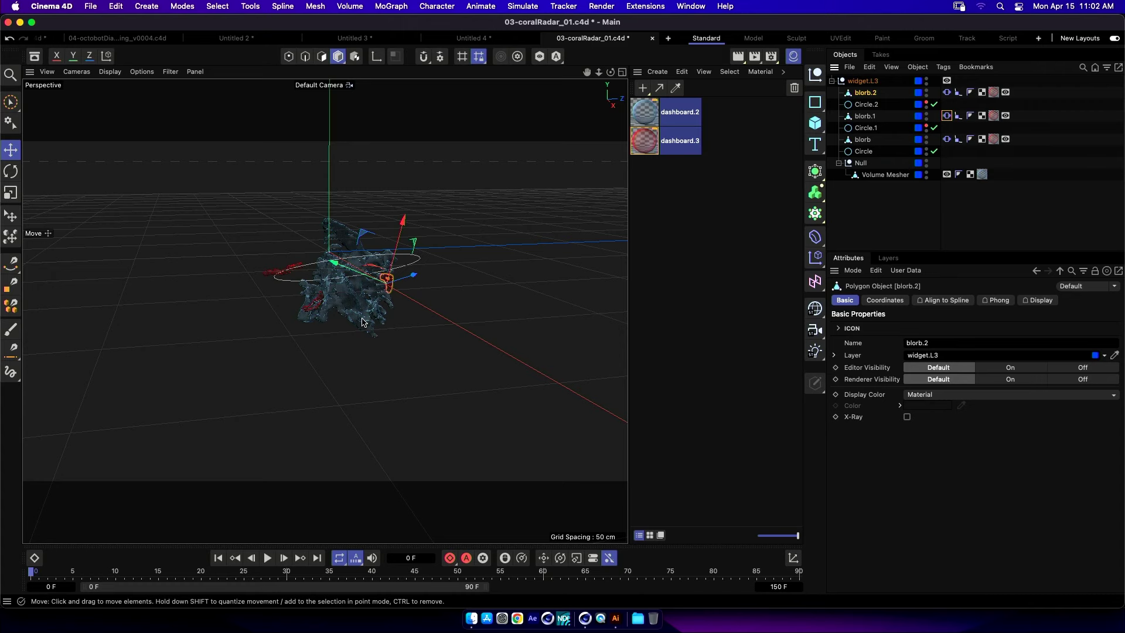
key("super+n")
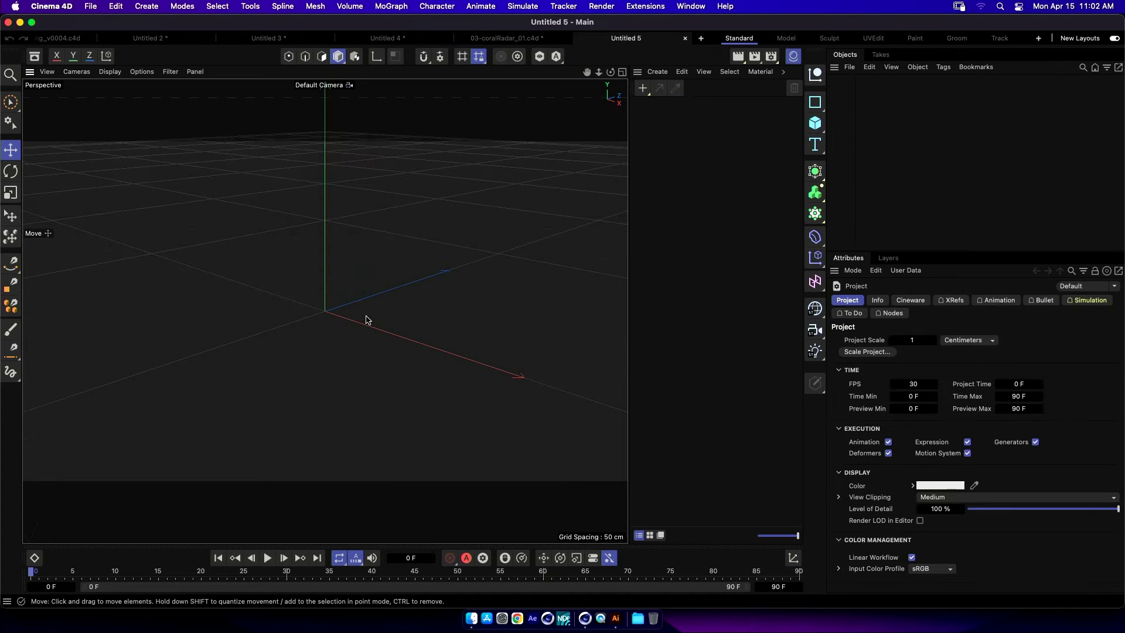
Add a Cube primitive to the empty scene and orbit around it.
left_click(825, 129)
left_click(856, 141)
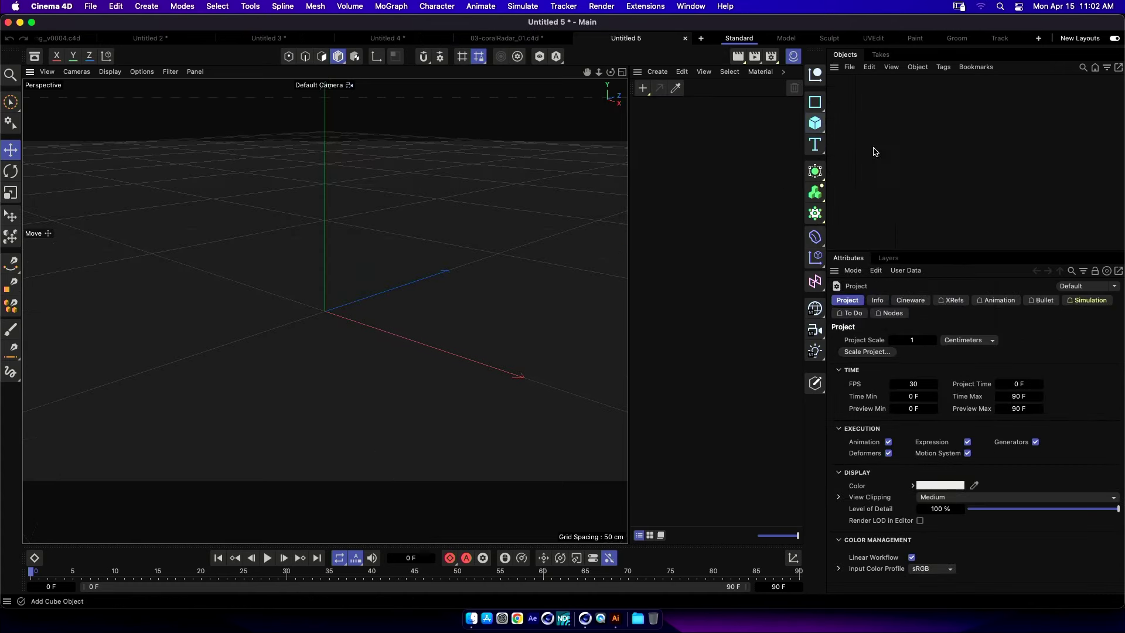
scroll(286, 274, "down", 3)
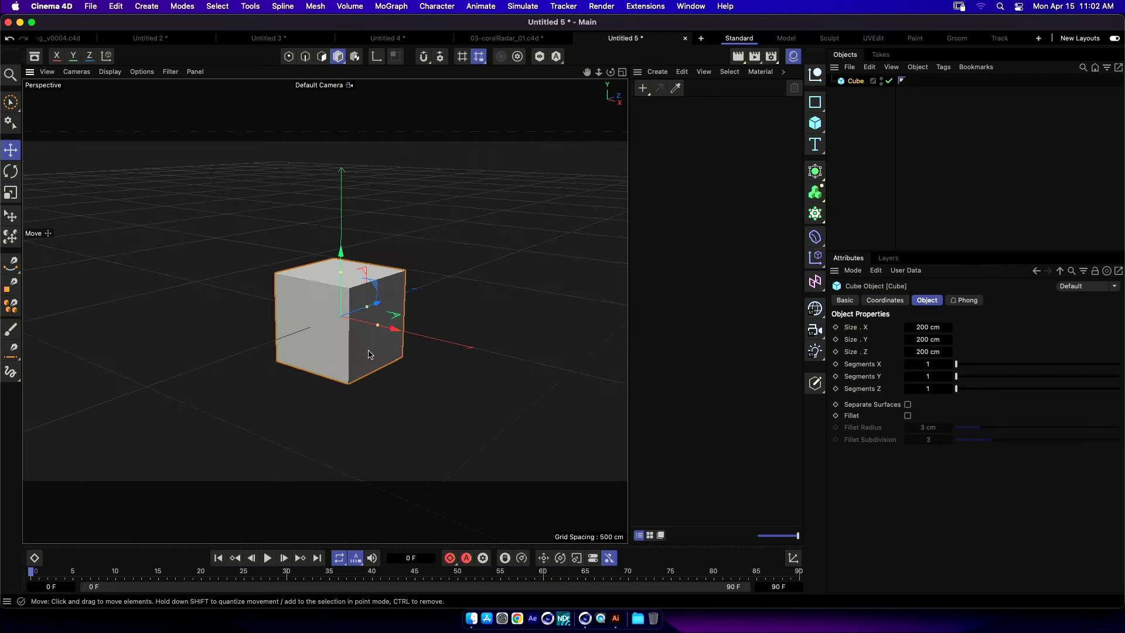
left_click_drag(375, 337, 371, 314, "alt")
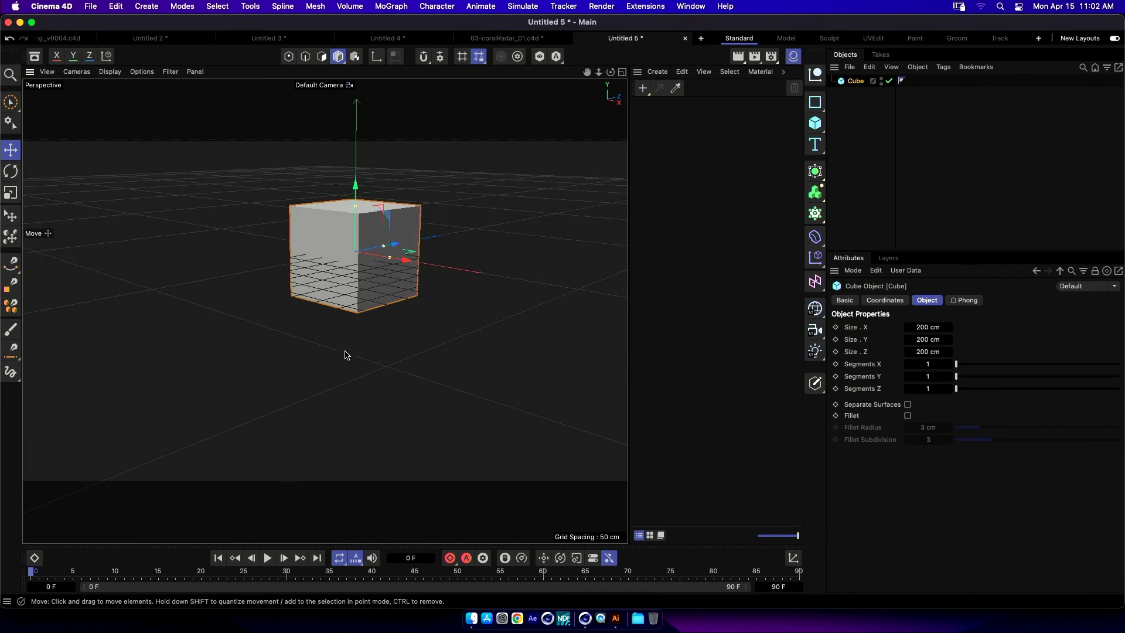
left_click_drag(372, 305, 382, 331, "alt")
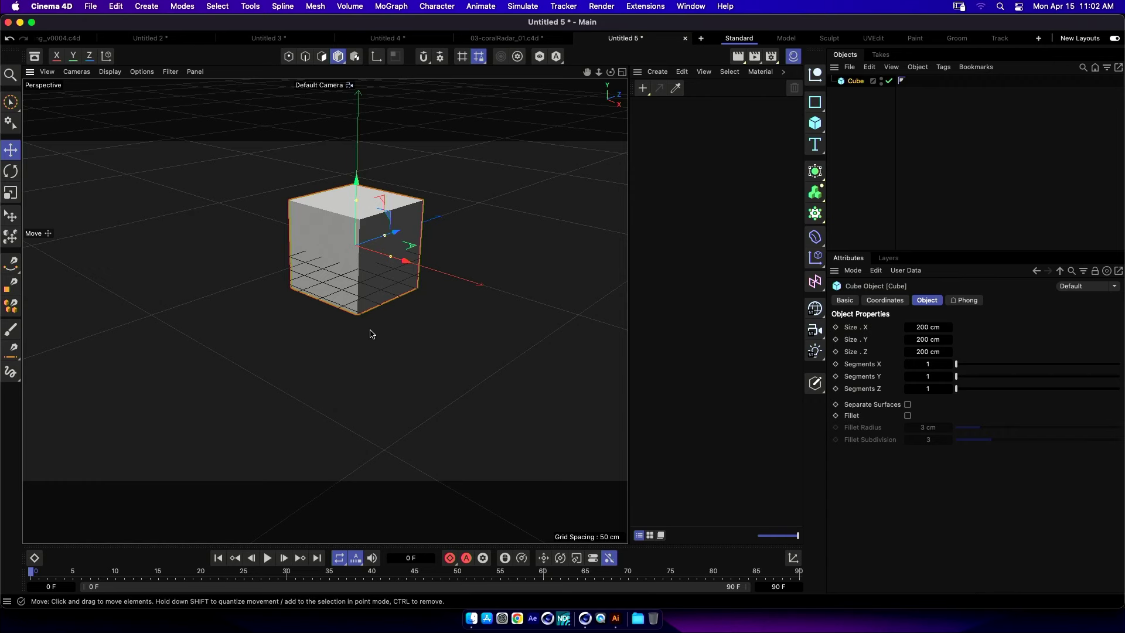
left_click_drag(557, 226, 408, 247, "alt")
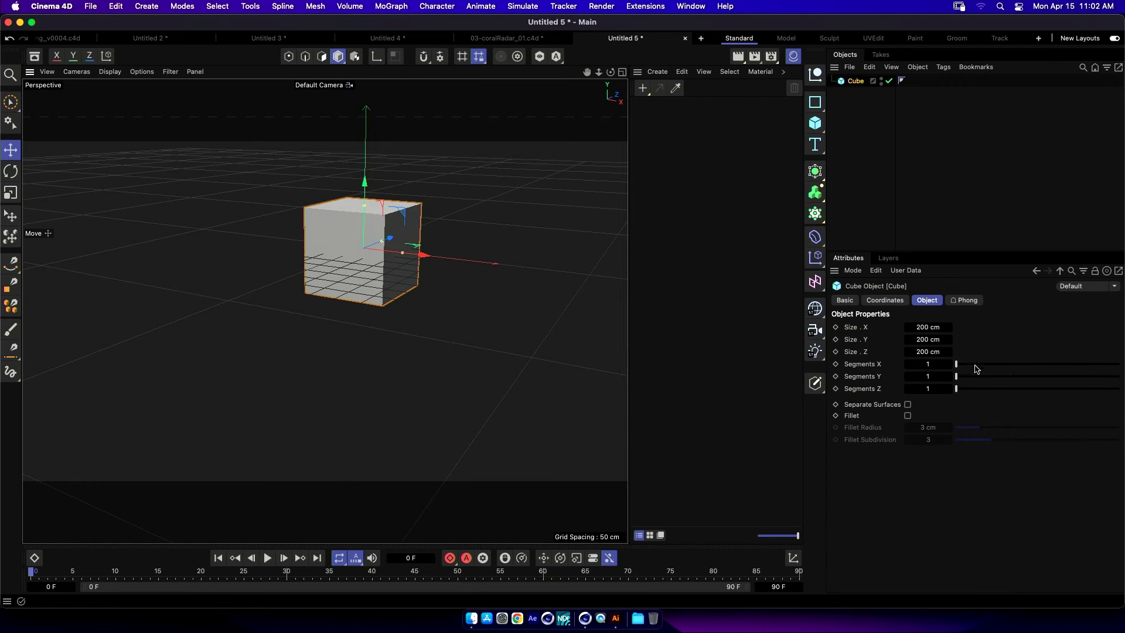
Set the cube to 10 X and 10 Y segments, shown in Gouraud Shading (Lines).
left_click_drag(977, 366, 1000, 392)
left_click(928, 366)
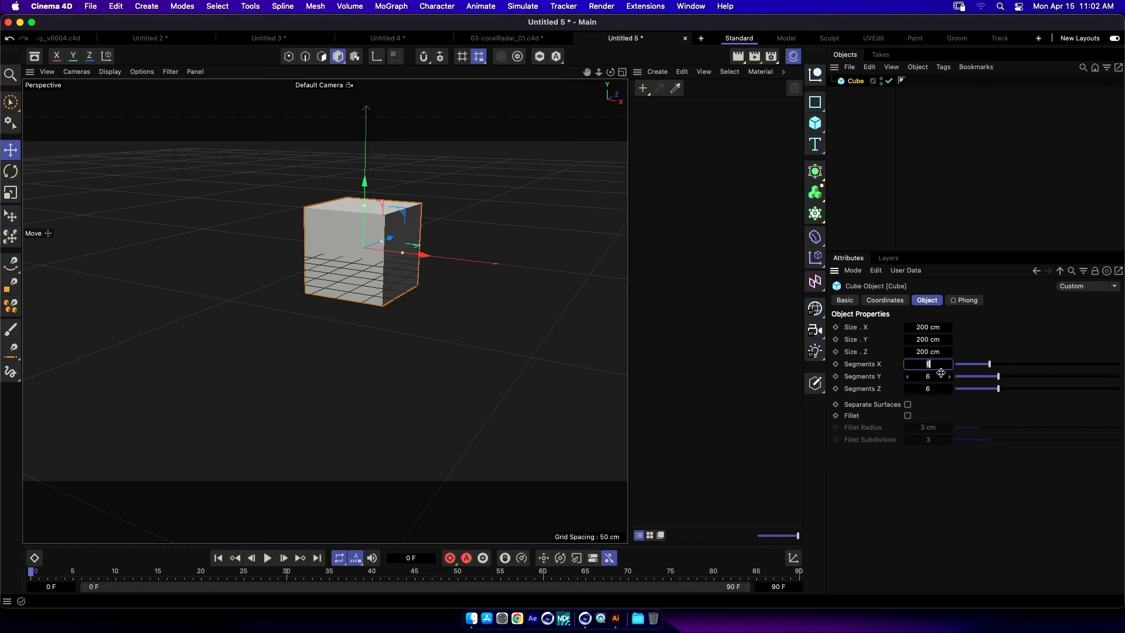
key("Return")
key("n")
key("b")
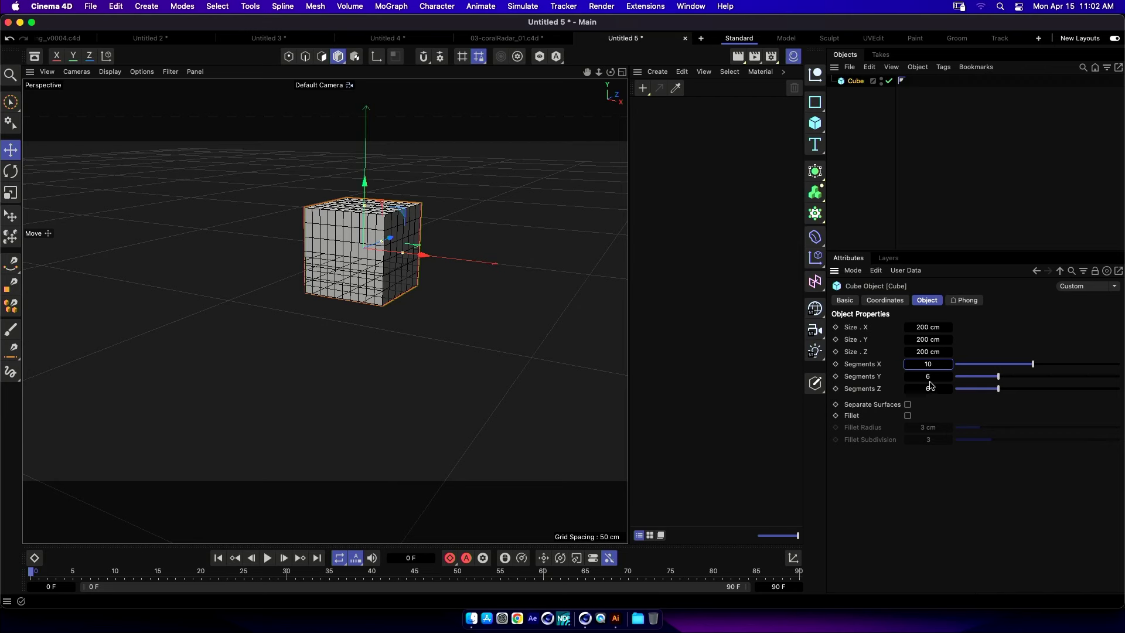
left_click(938, 377)
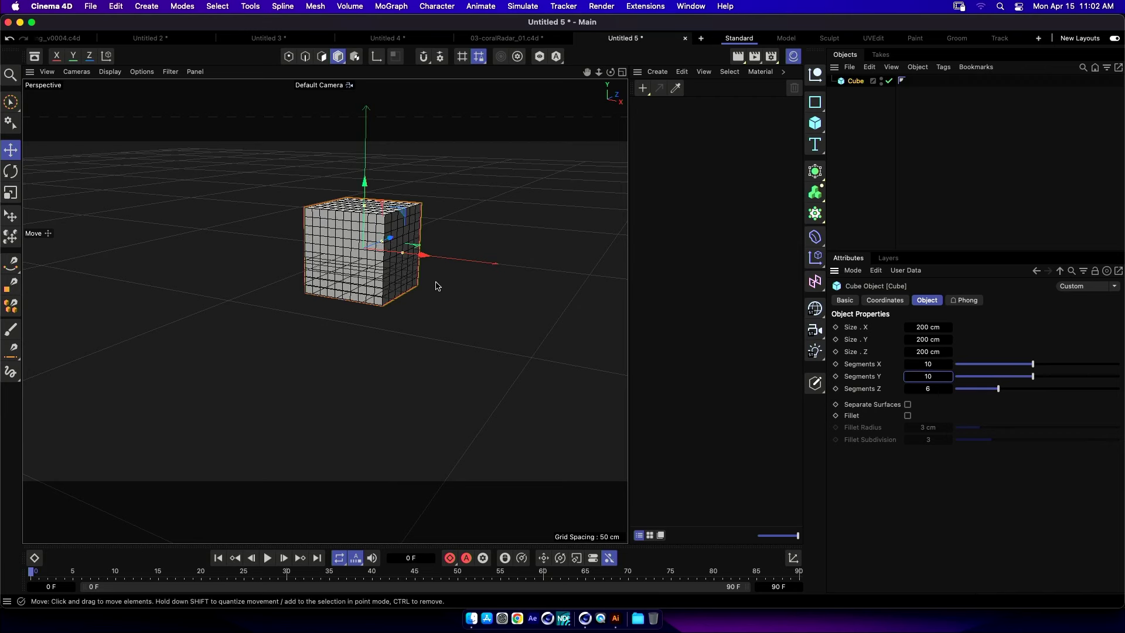
key("Return")
left_click_drag(434, 300, 411, 282, "alt")
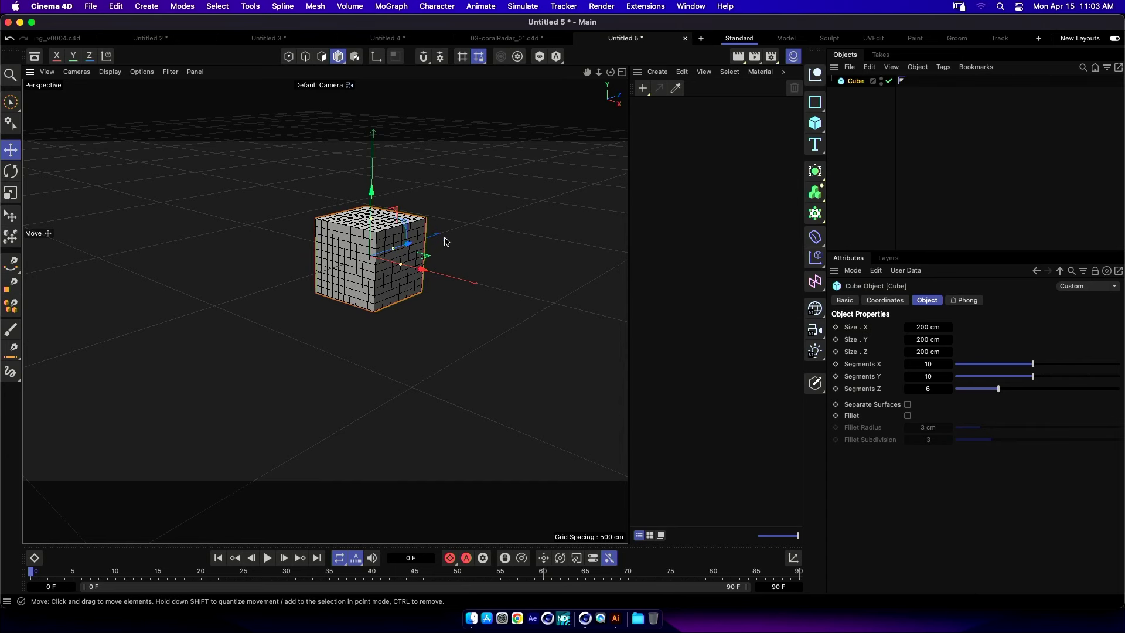
Add a Displacer deformer via Commander and parent it under the Cube.
key("shift+c")
type("d")
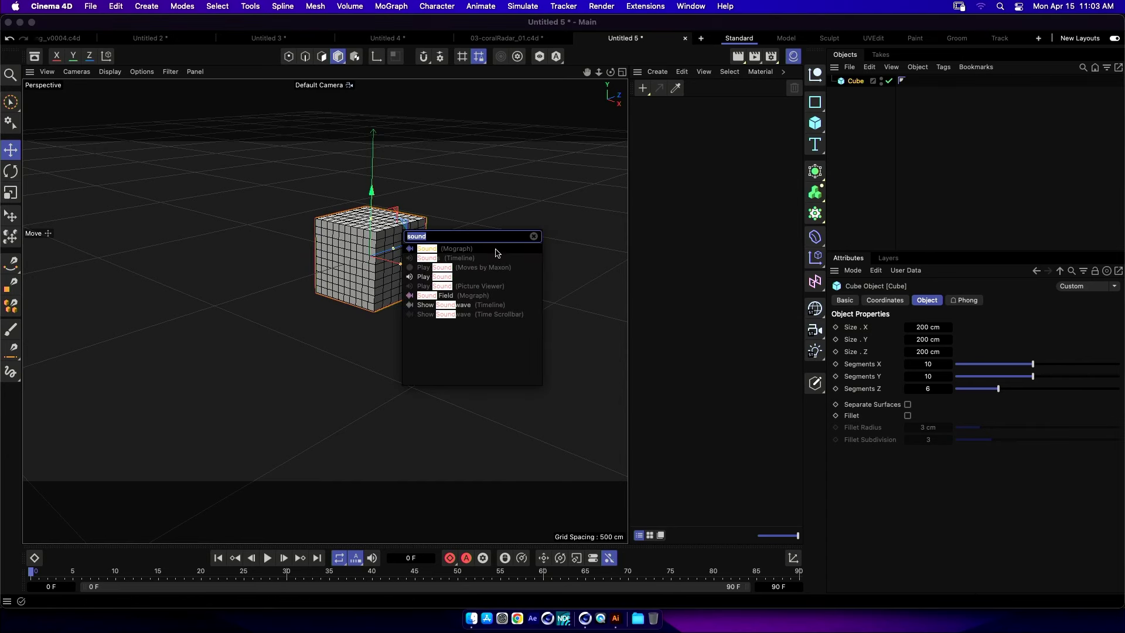
type("isplae")
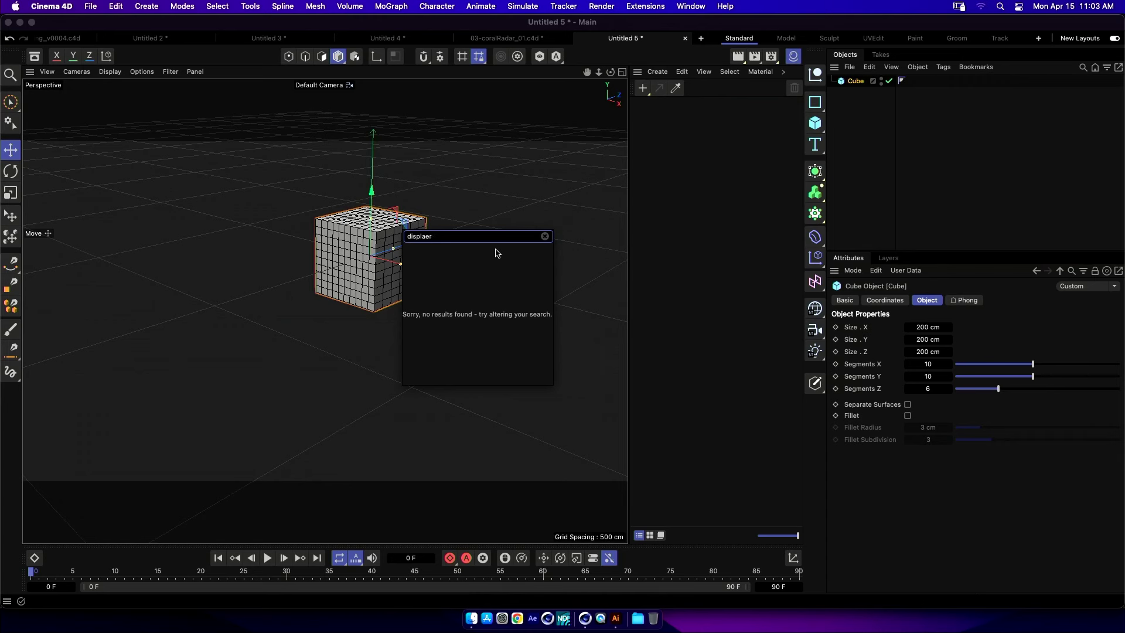
key("BackSpace")
type("cer")
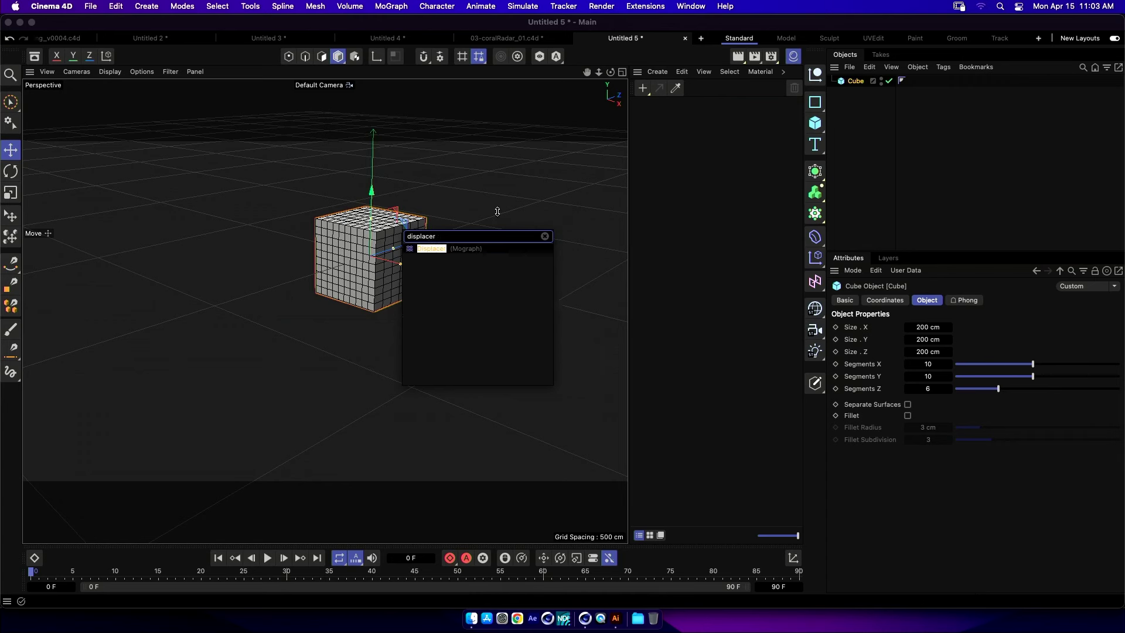
left_click(443, 251)
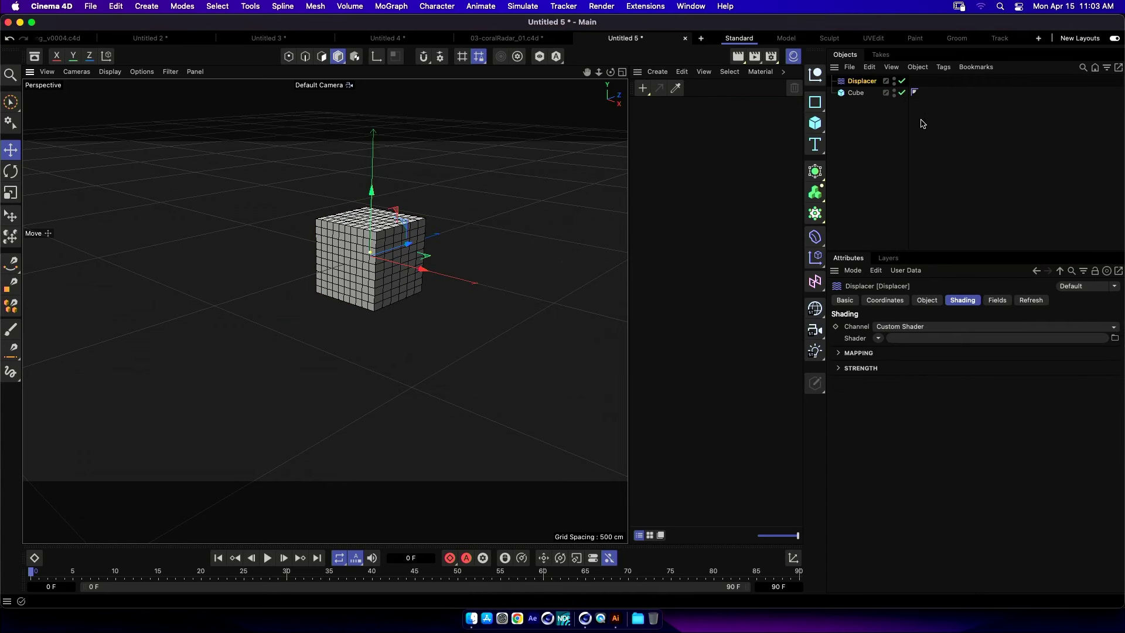
left_click_drag(861, 82, 861, 97)
left_click(859, 82)
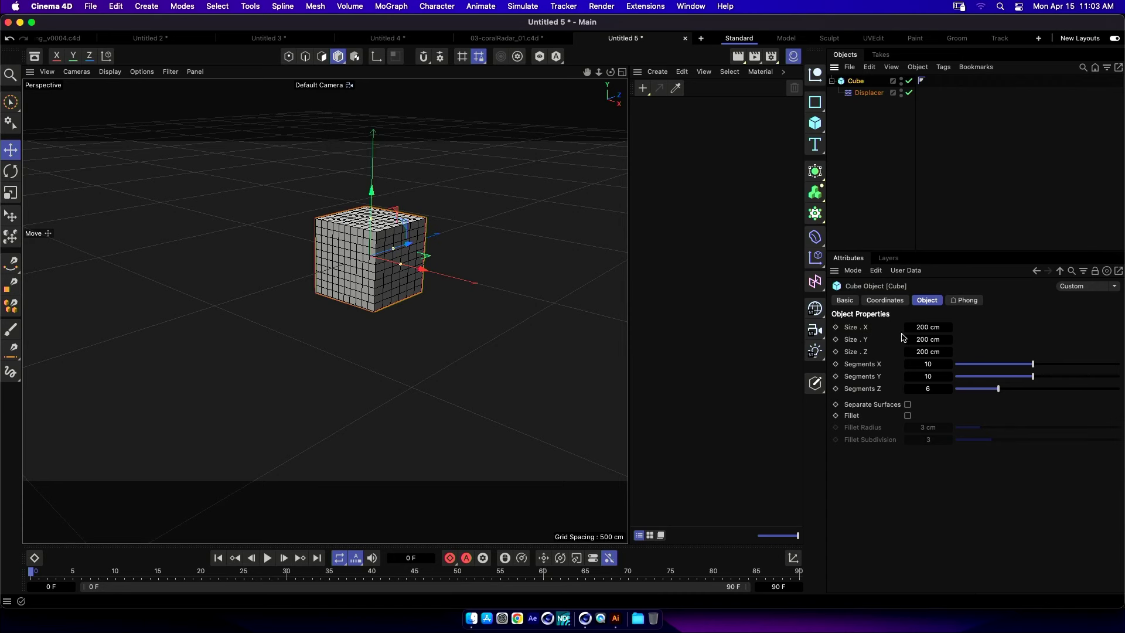
Set the Displacer's shader to Noise with 58% contrast.
left_click(890, 96)
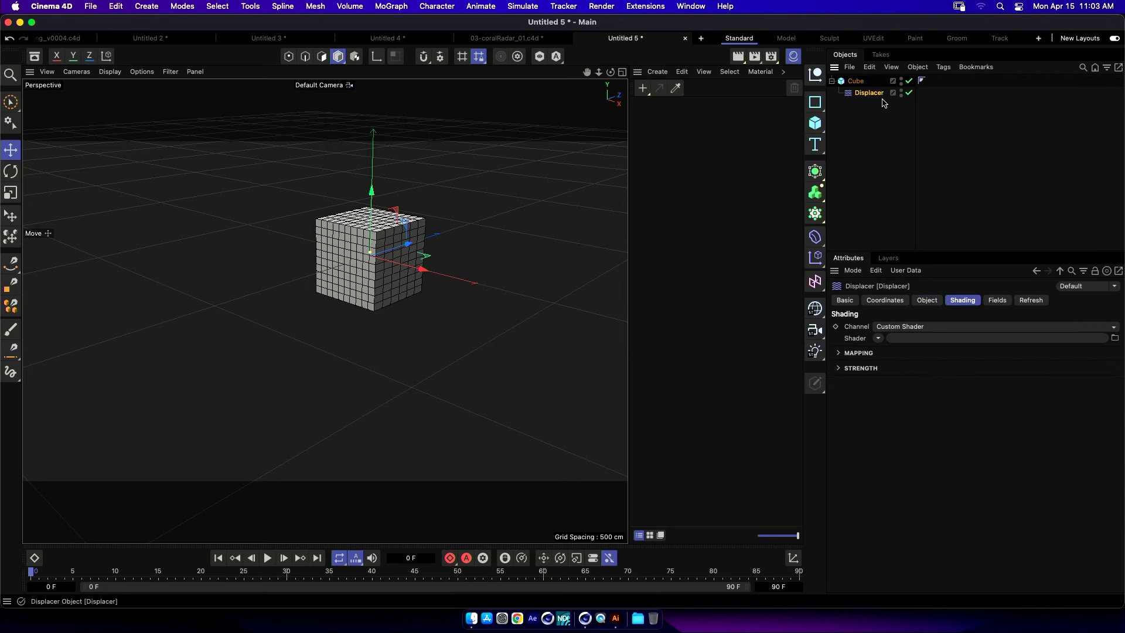
left_click(879, 339)
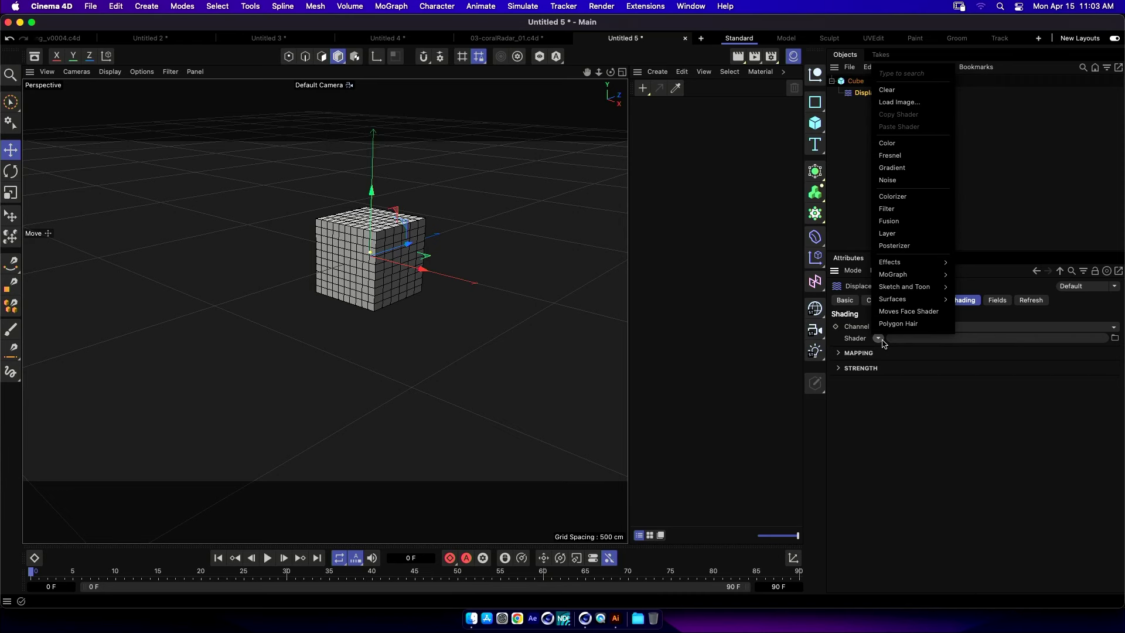
mouse_move(922, 304)
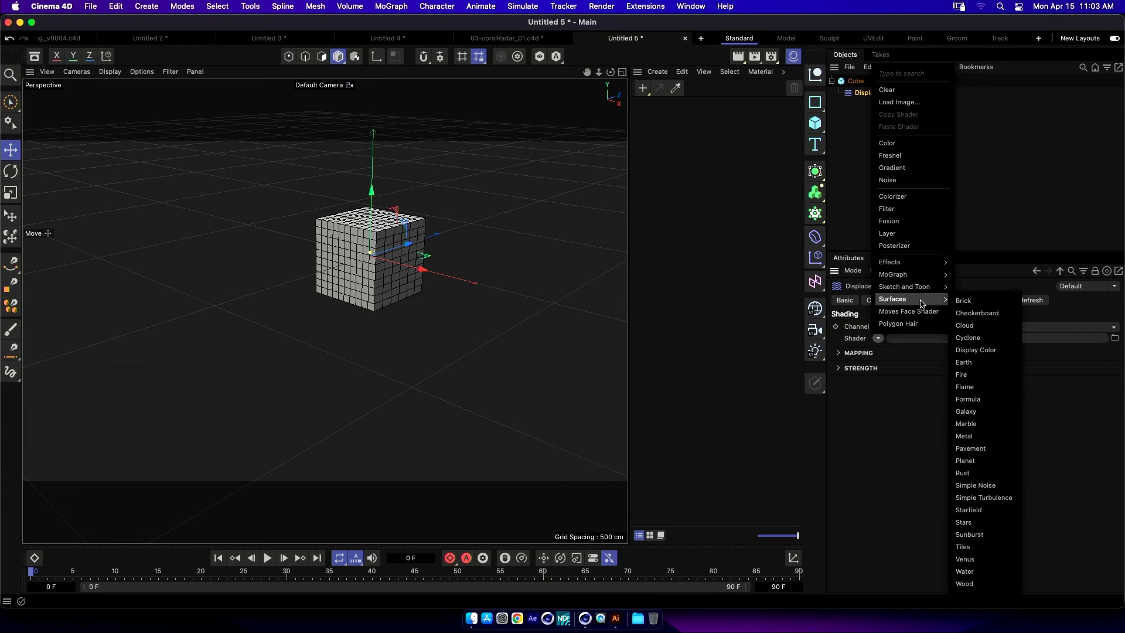
left_click(935, 181)
left_click(888, 360)
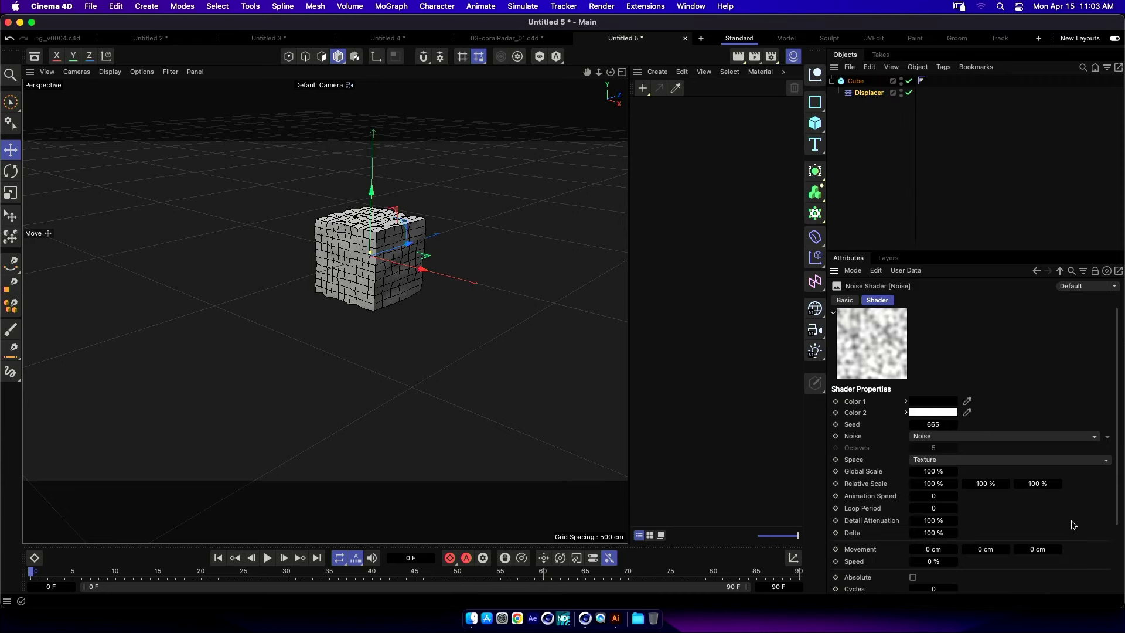
scroll(1118, 456, "down", 3)
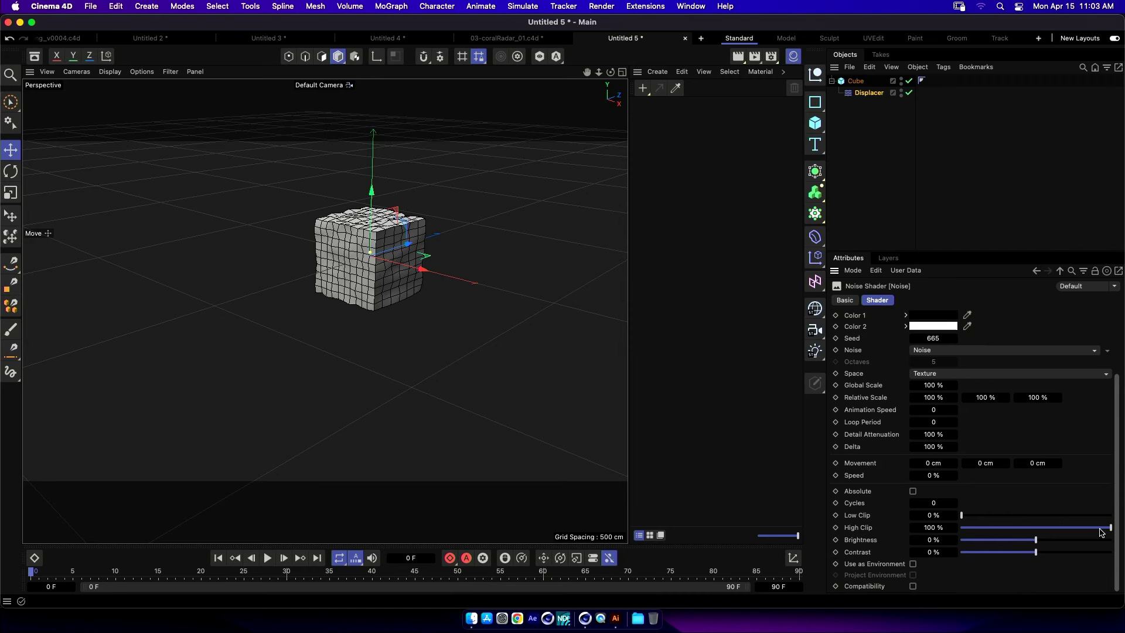
left_click(1068, 552)
left_click_drag(1070, 557, 1081, 556)
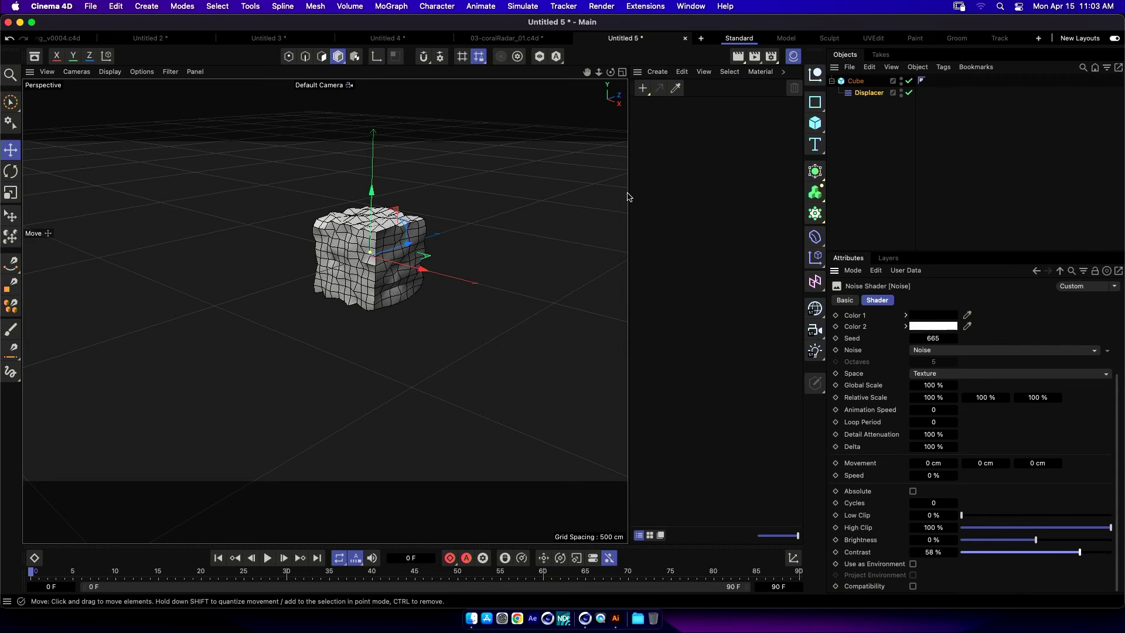
Thin the cube's Size Z to 121 cm.
left_click(869, 93)
left_click(856, 81)
left_click_drag(928, 352, 879, 365)
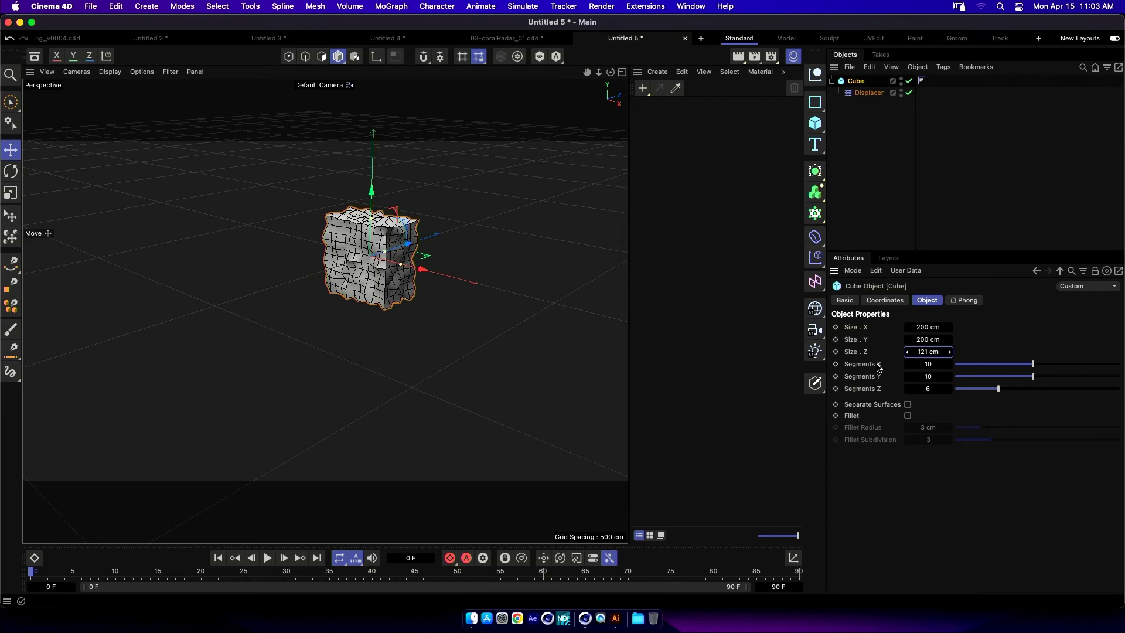
left_click_drag(342, 258, 448, 277, "alt")
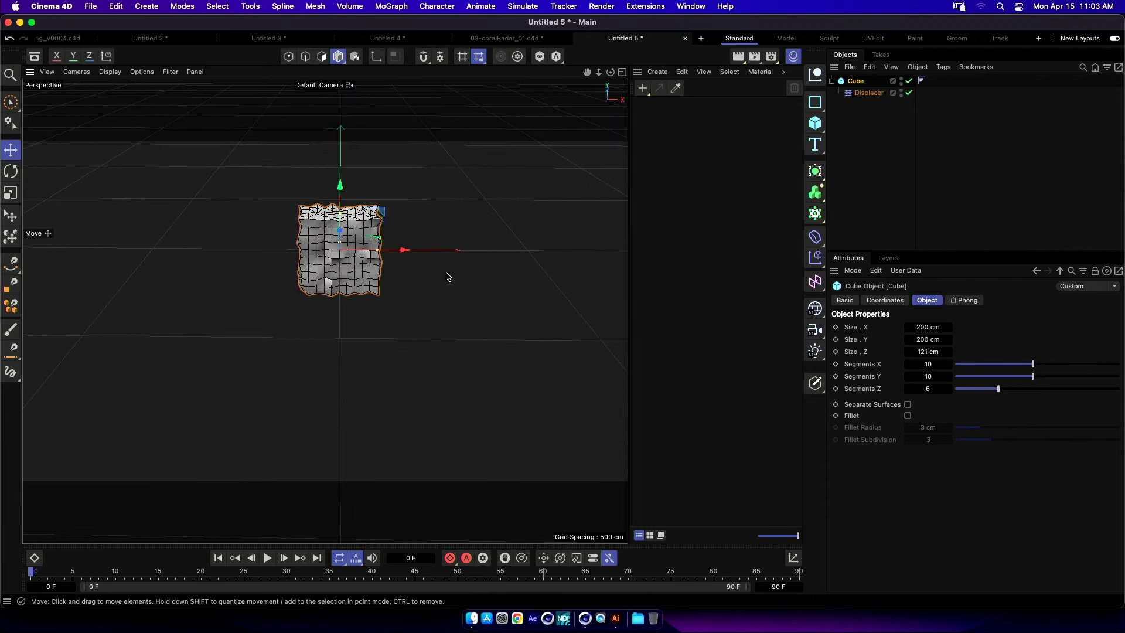
Set the project frame rate to 24 fps.
left_click(869, 93)
key("super+d")
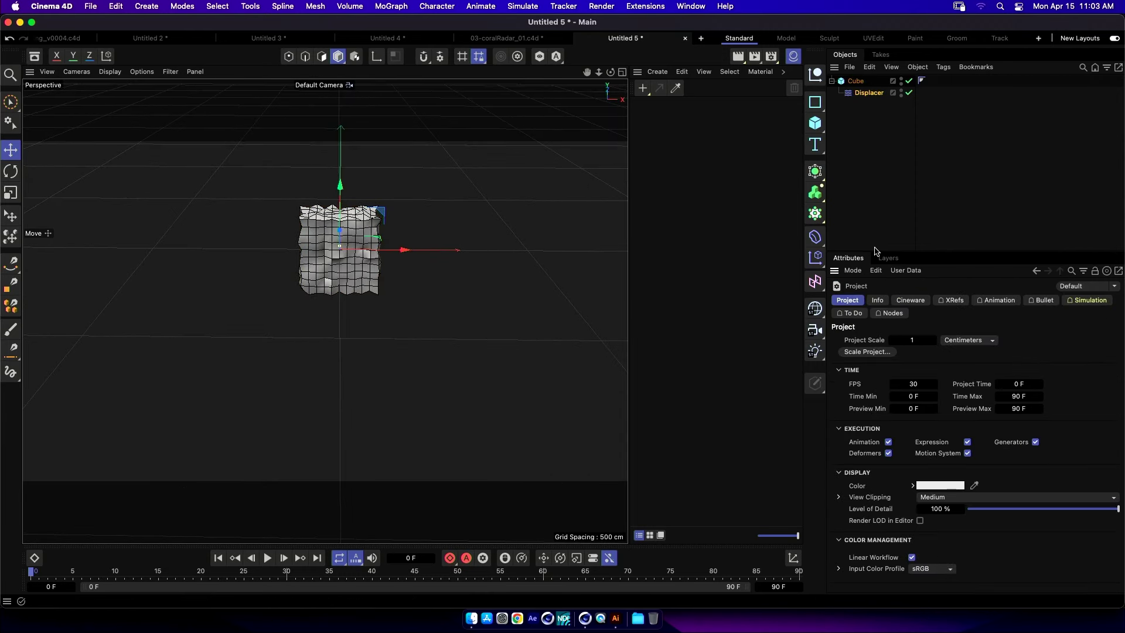
double_click(913, 384)
type("24")
key("Return")
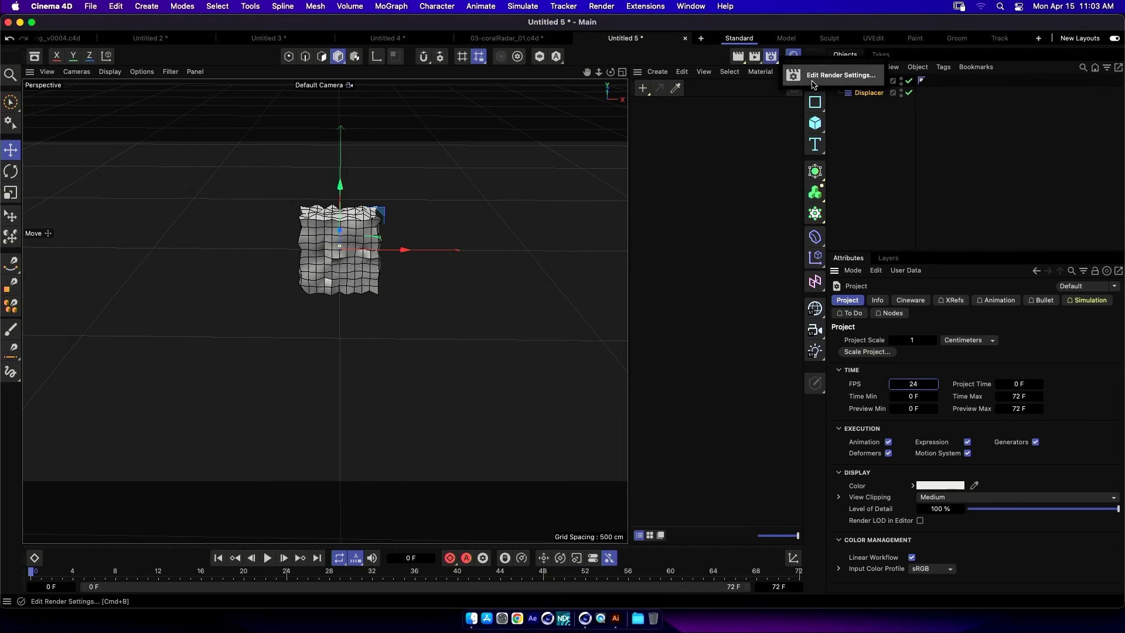
Set the Render Settings Output frame rate to 24.
key("super+b")
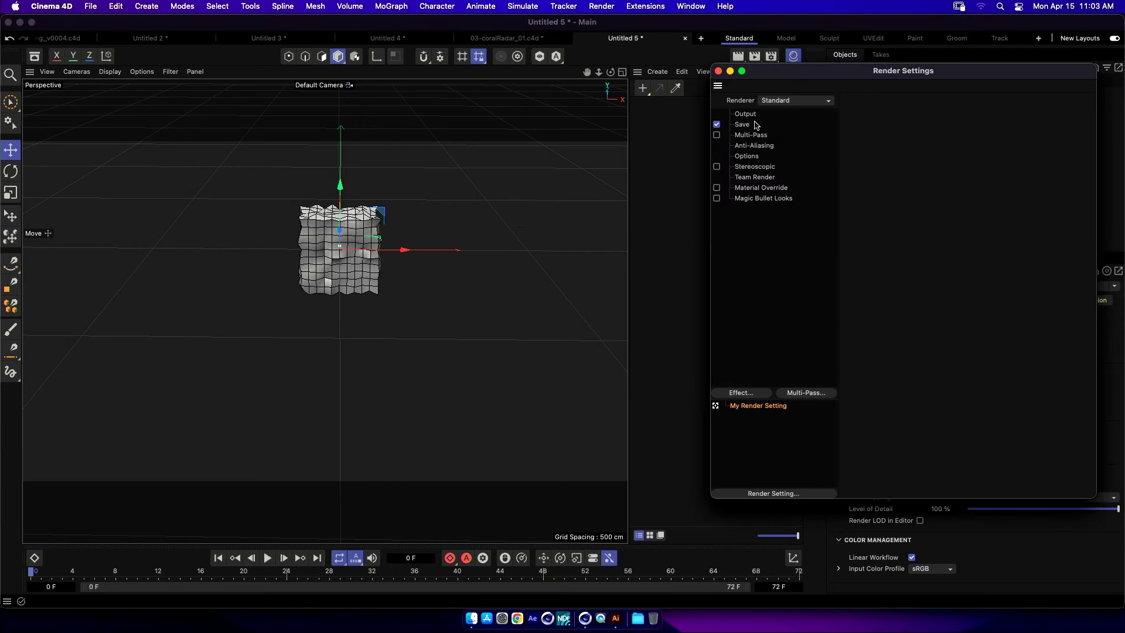
left_click(756, 115)
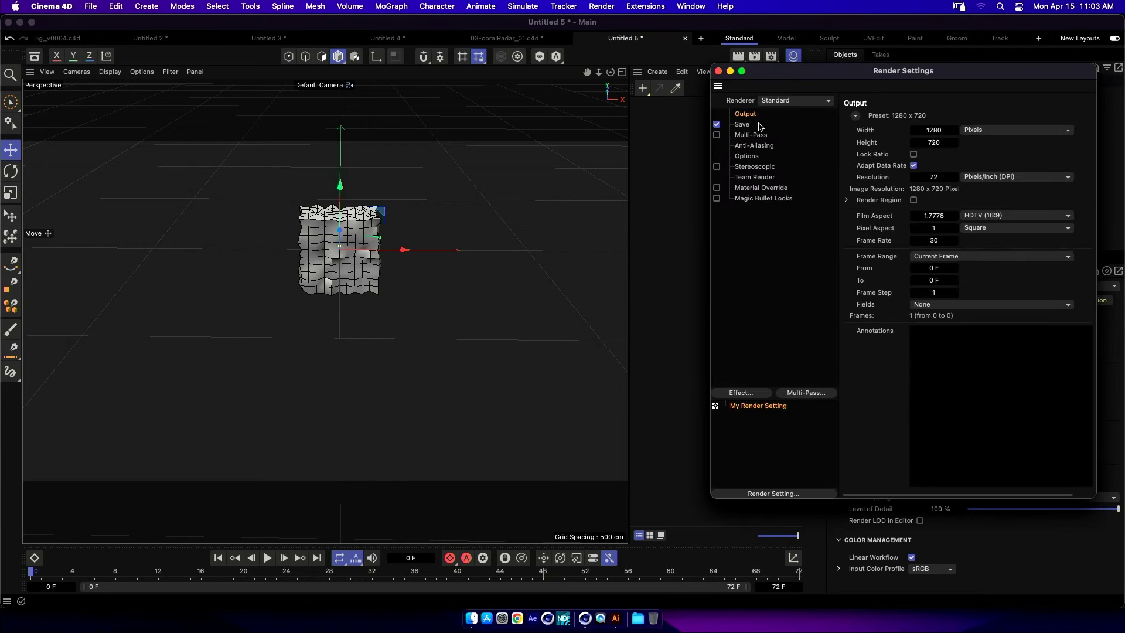
left_click(935, 243)
type("224")
key("Return")
left_click(935, 241)
type("24")
key("Return")
left_click(720, 72)
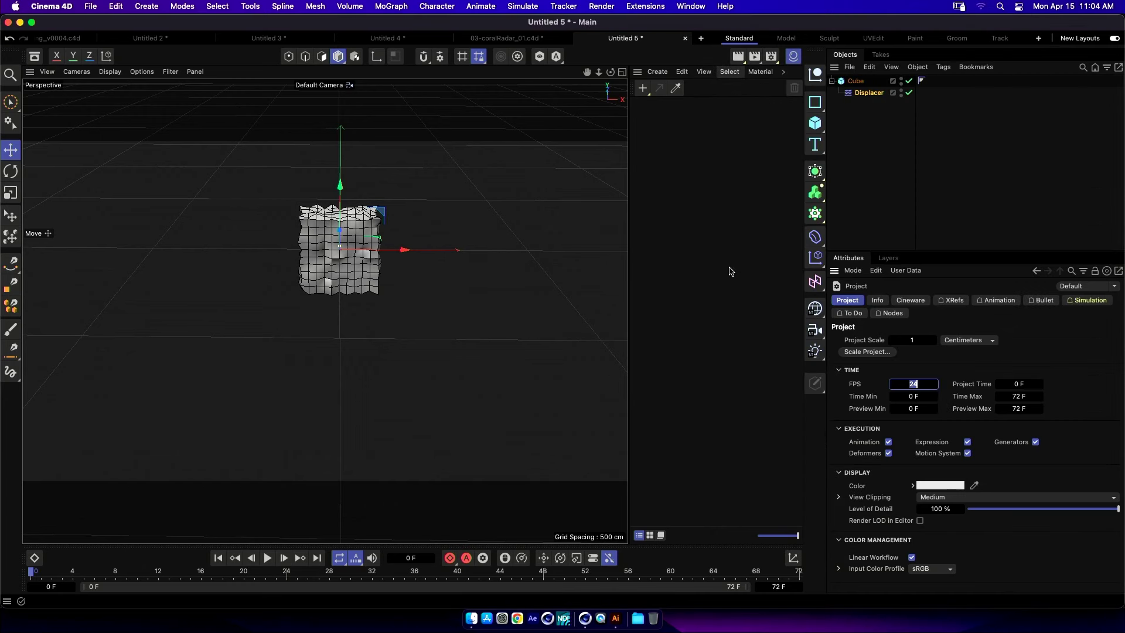
Extend the animation end frame to 119 F, then switch to Untitled 2.
left_click(779, 587)
type("119")
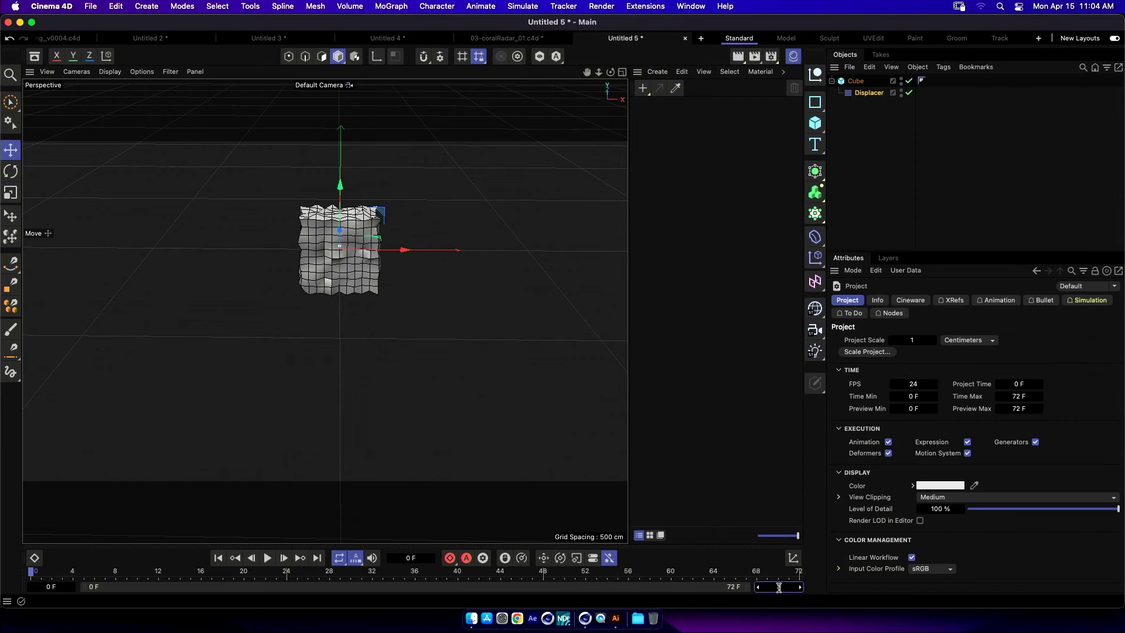
key("Return")
left_click_drag(279, 314, 363, 295, "alt")
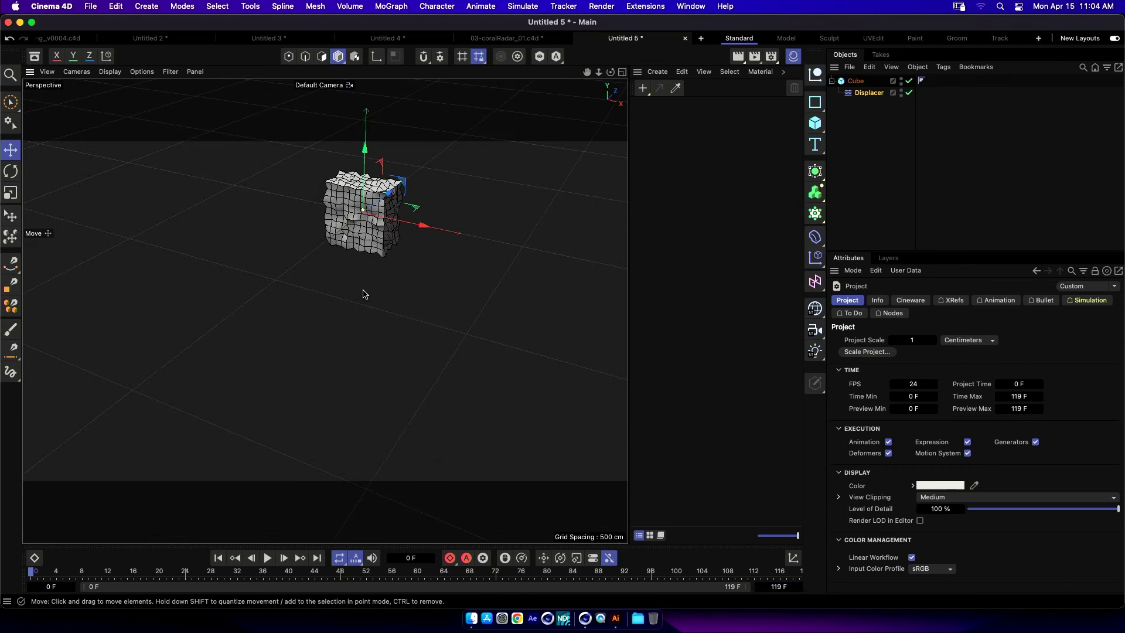
left_click(175, 40)
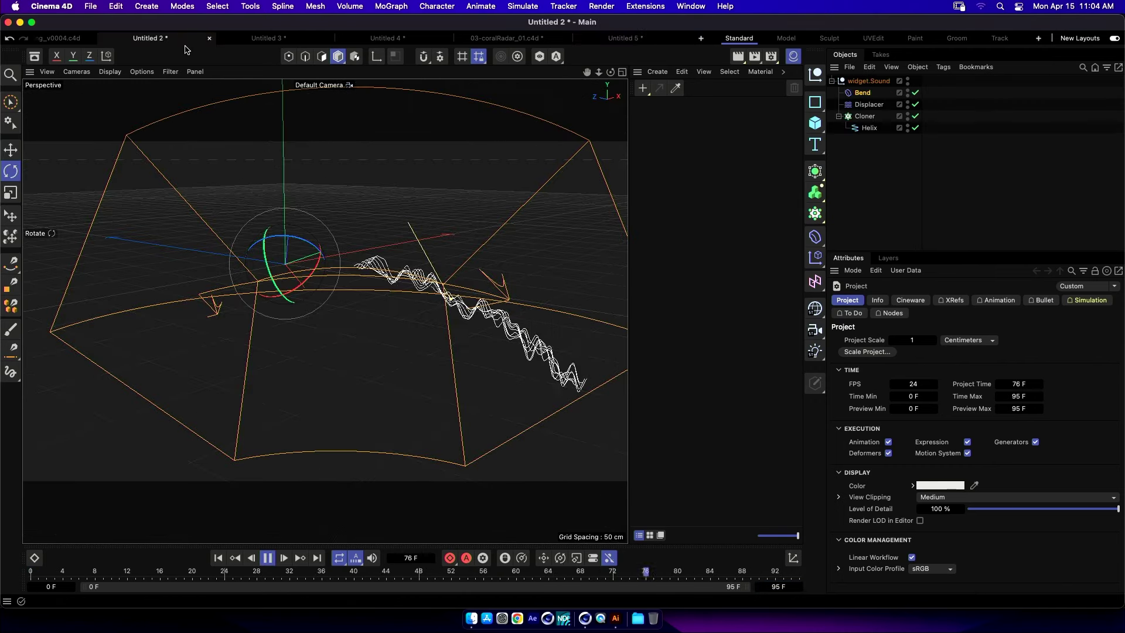
Stop playback, close Untitled 2 without saving, and return to Untitled 5.
key("F8")
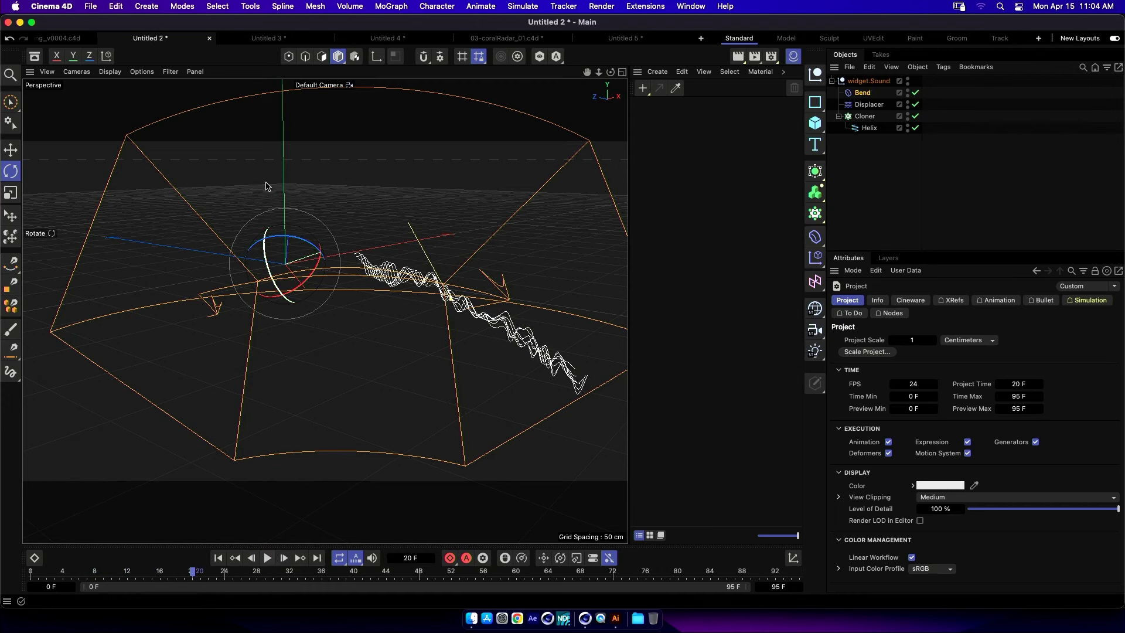
left_click(210, 39)
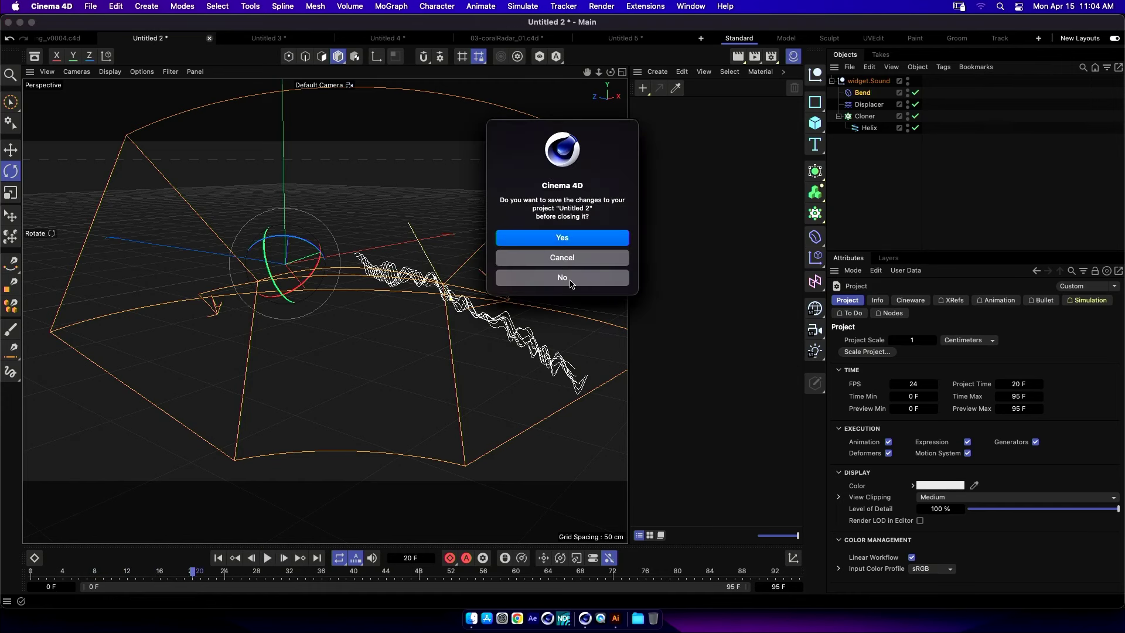
left_click(569, 280)
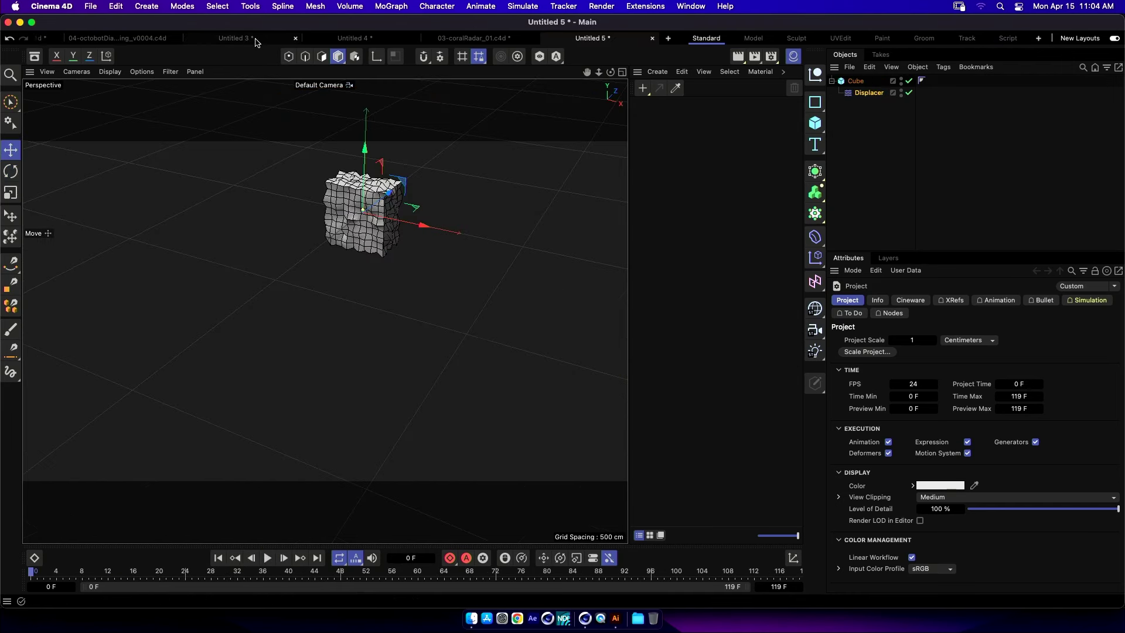
left_click(502, 41)
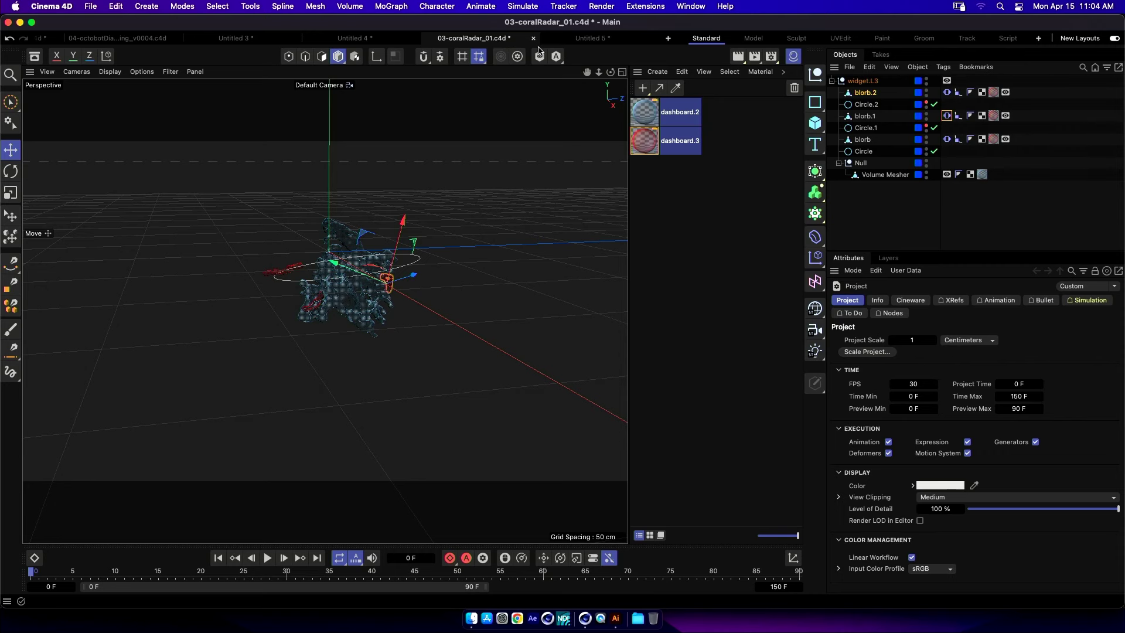
left_click(589, 45)
Add a Volume Builder and Volume Mesher and place the Cube inside the Volume Builder.
middle_click_drag(451, 236, 445, 269, "alt")
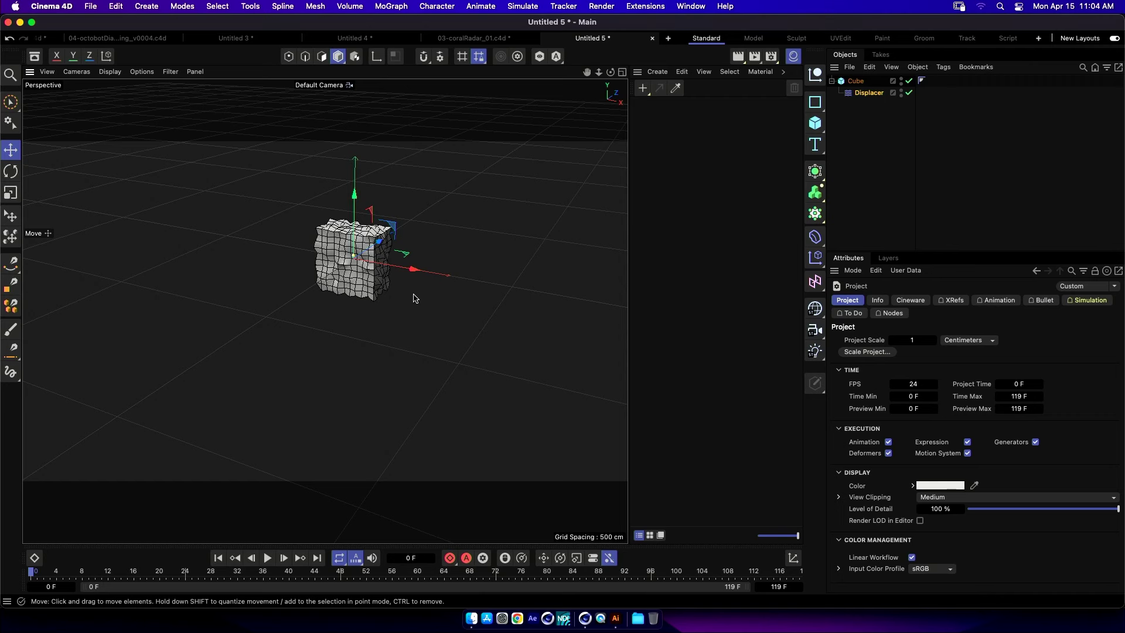
middle_click_drag(417, 298, 443, 263, "alt")
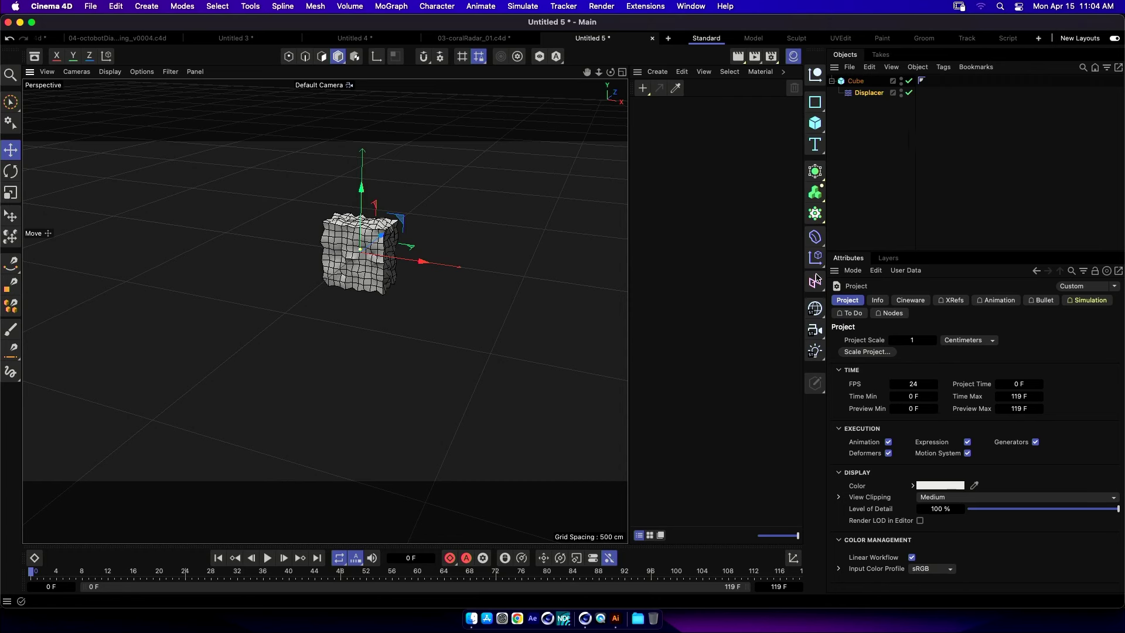
left_click_drag(815, 192, 865, 232)
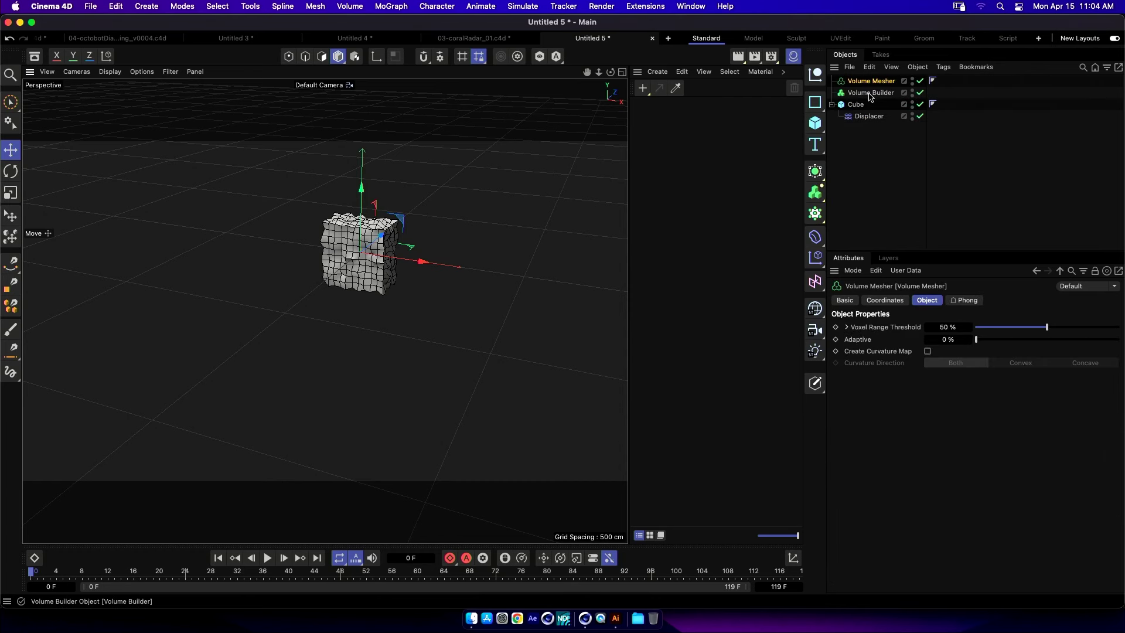
left_click_drag(868, 105, 864, 97)
left_click(864, 95)
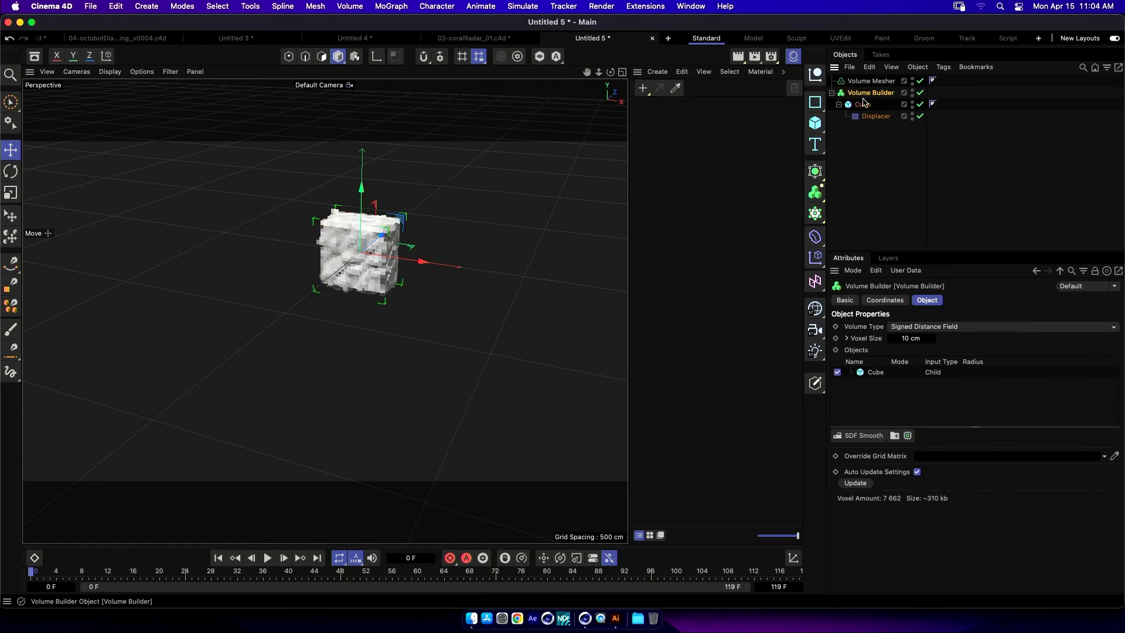
Set the Volume Builder's voxel size to 2 cm.
left_click_drag(420, 251, 386, 259)
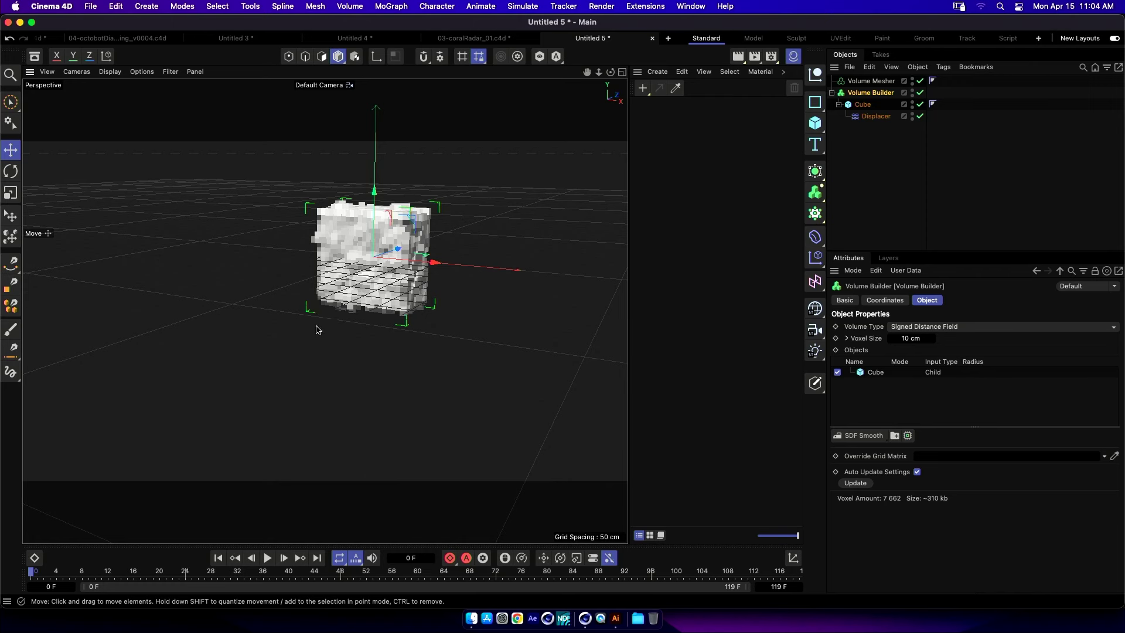
left_click_drag(354, 303, 359, 306, "alt")
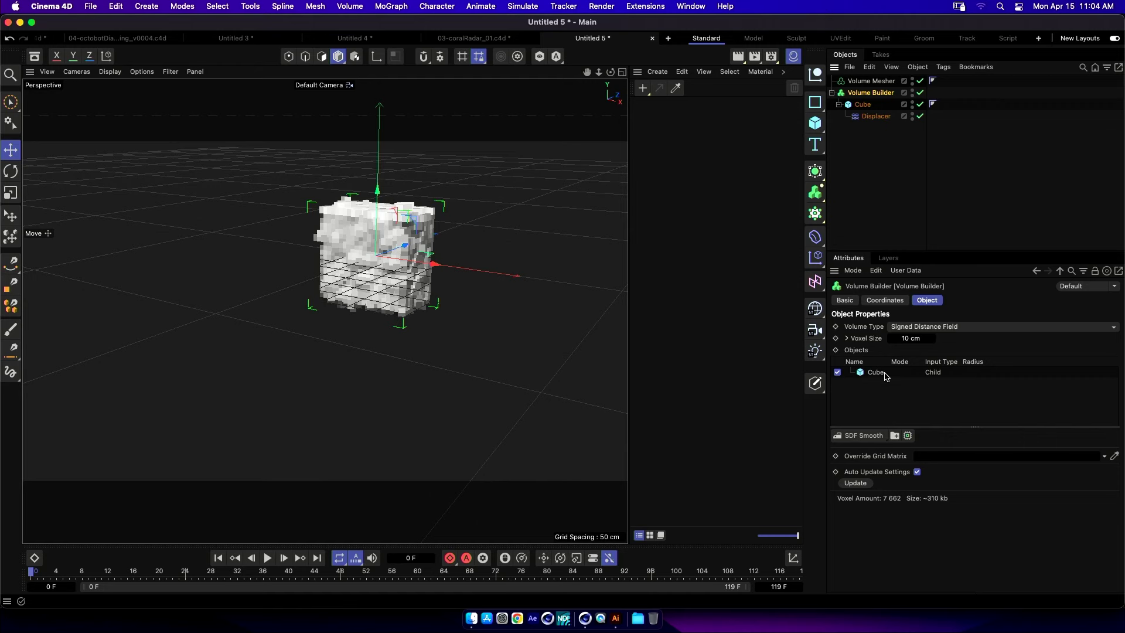
left_click(910, 338)
key("Return")
scroll(422, 282, "up", 4)
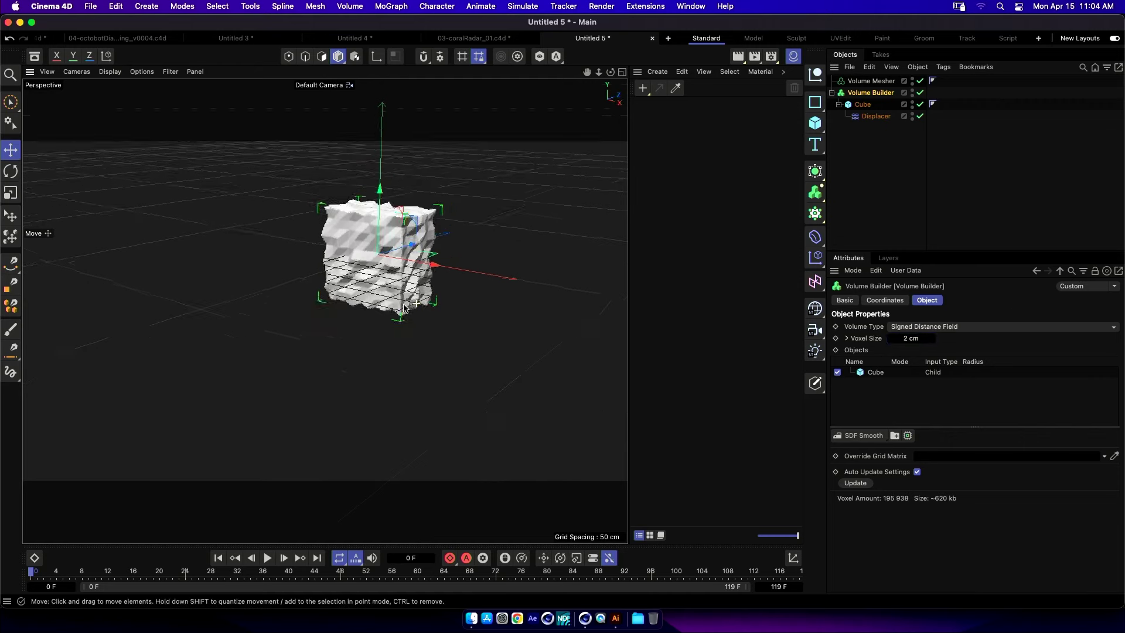
scroll(420, 283, "up", 2)
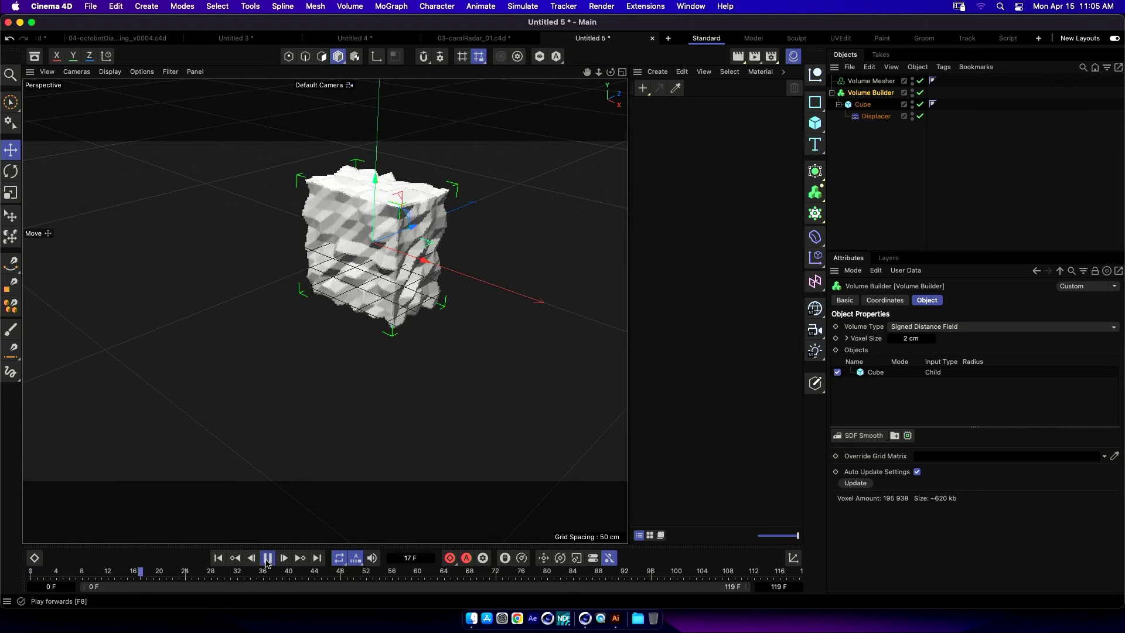
Give the Displacer's Noise shader animation speed 0.7 and loop period 5.
left_click(267, 557)
left_click(876, 116)
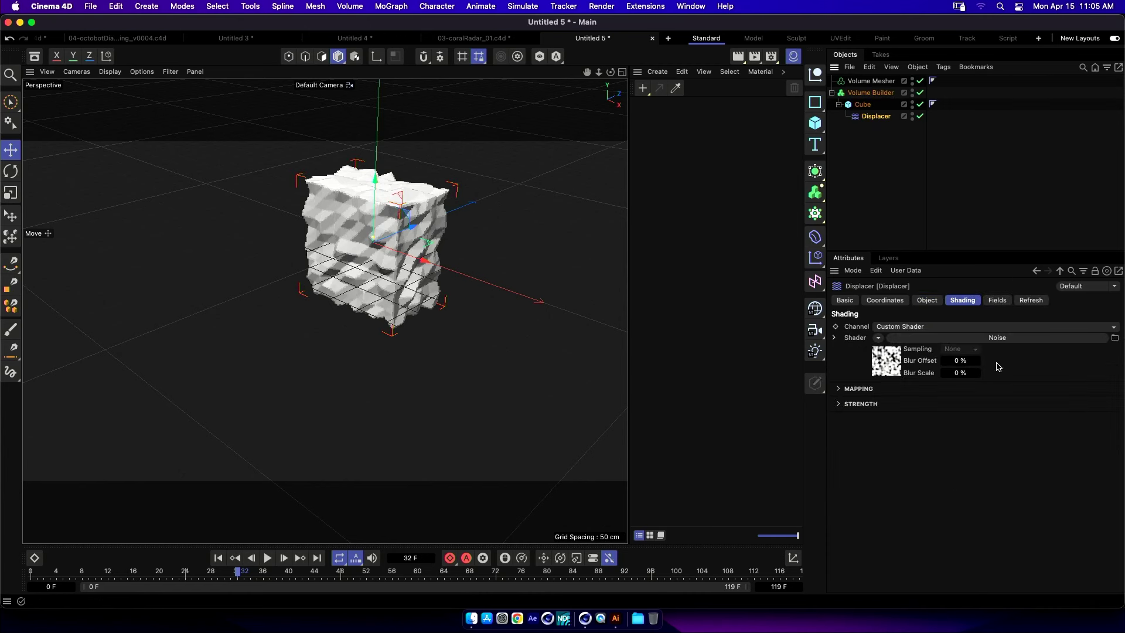
left_click(887, 361)
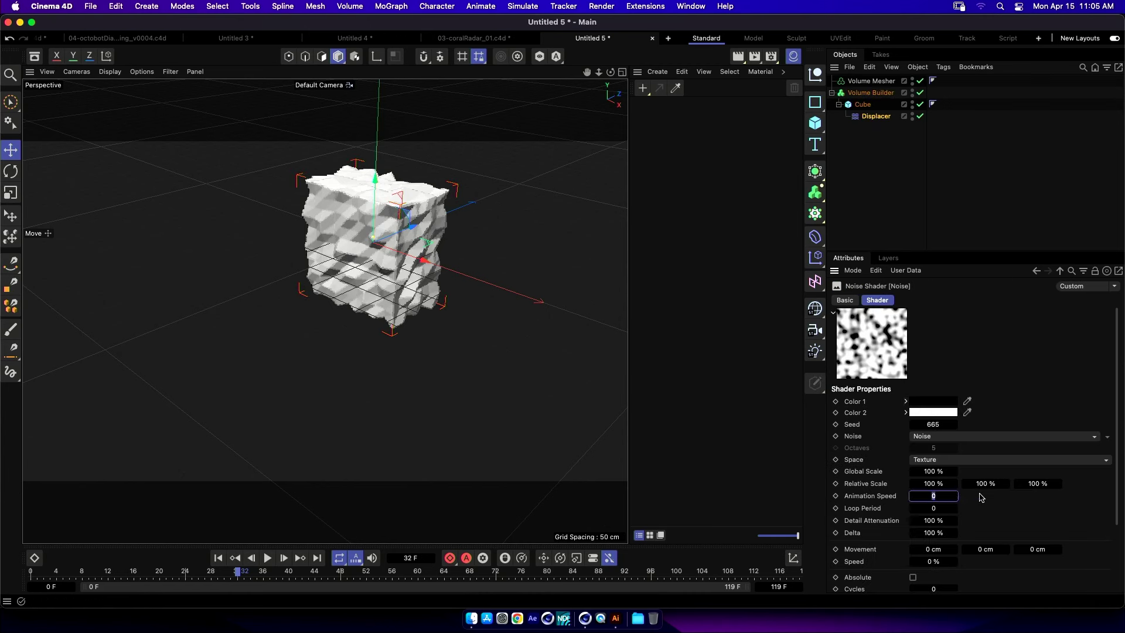
type(".7")
key("Return")
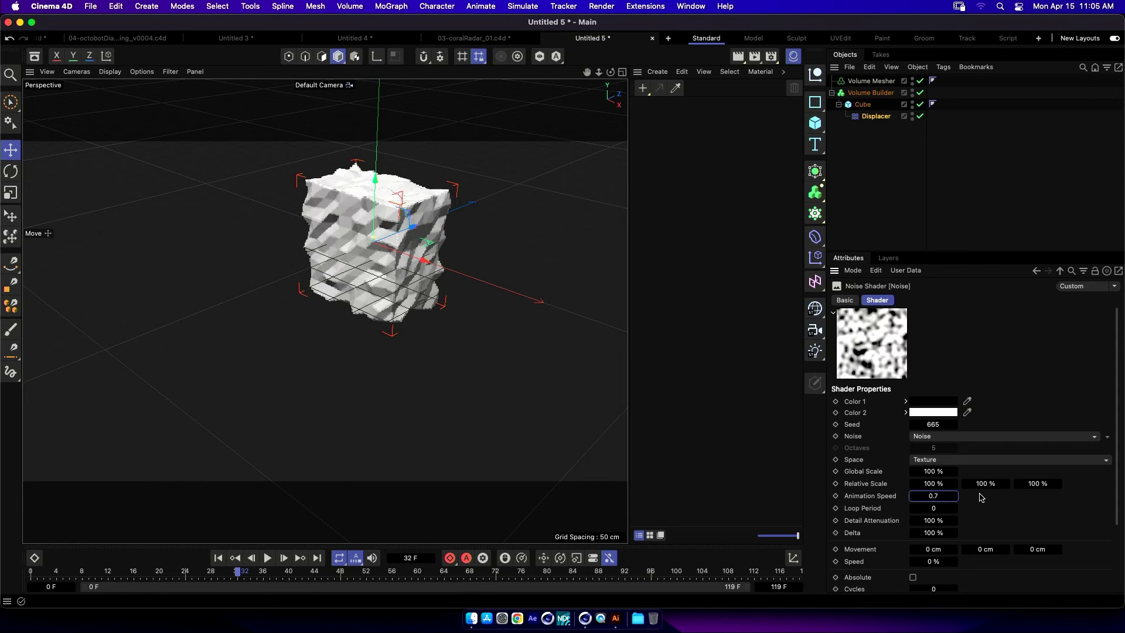
left_click(937, 510)
type("5")
key("Return")
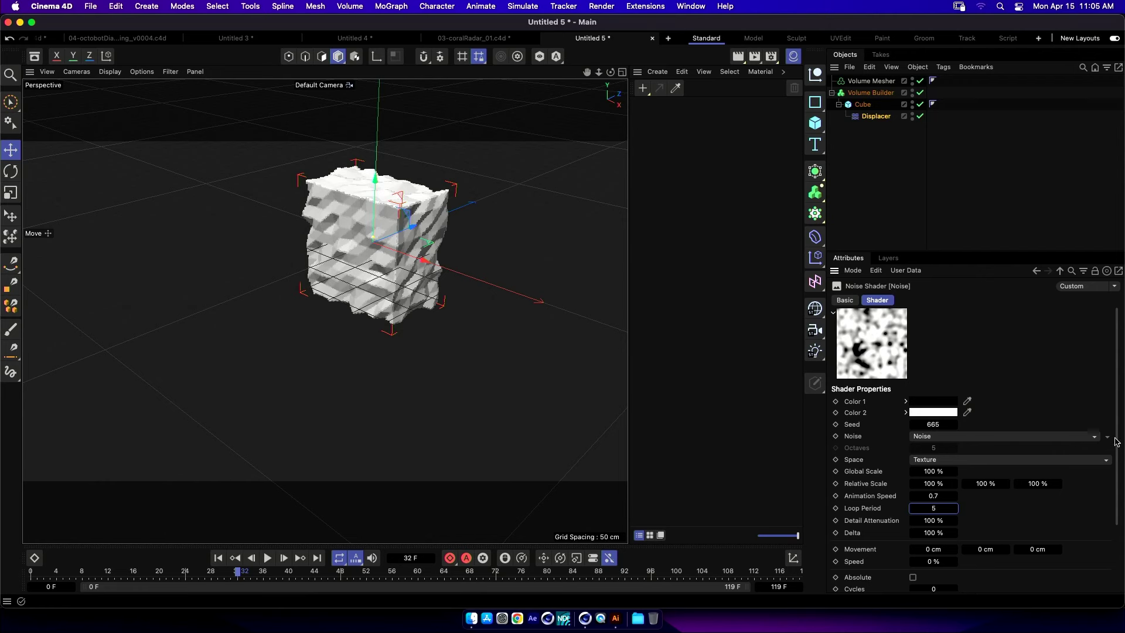
Raise the noise contrast to 76% and play the animation to preview it.
scroll(1090, 480, "down", 3)
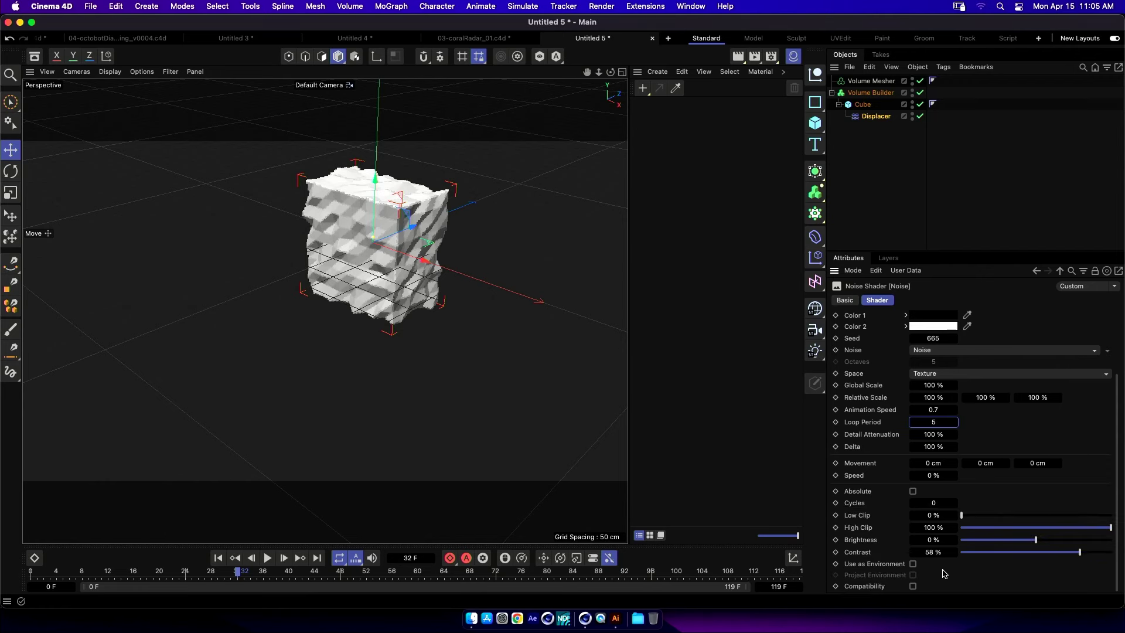
left_click_drag(1087, 557, 1094, 553)
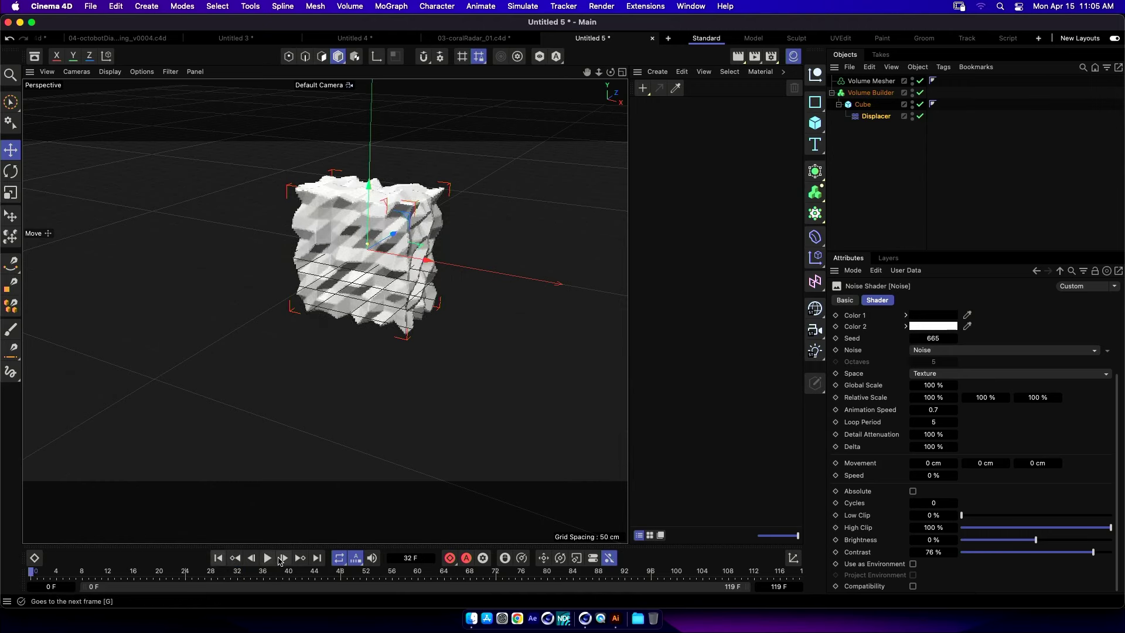
left_click(267, 558)
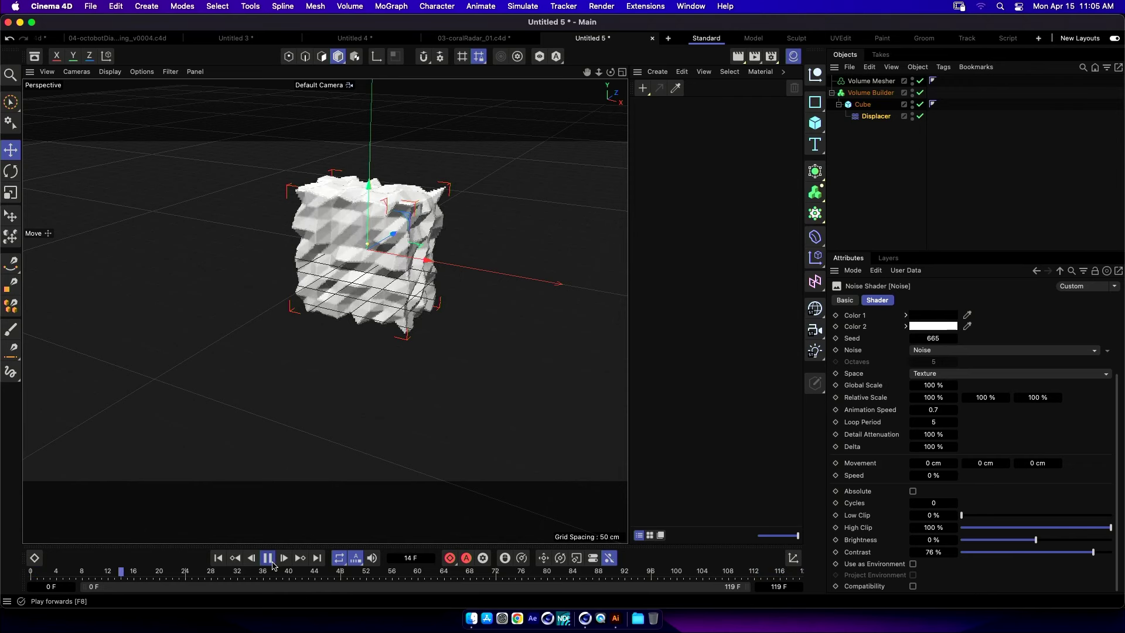
left_click(268, 558)
left_click(875, 116)
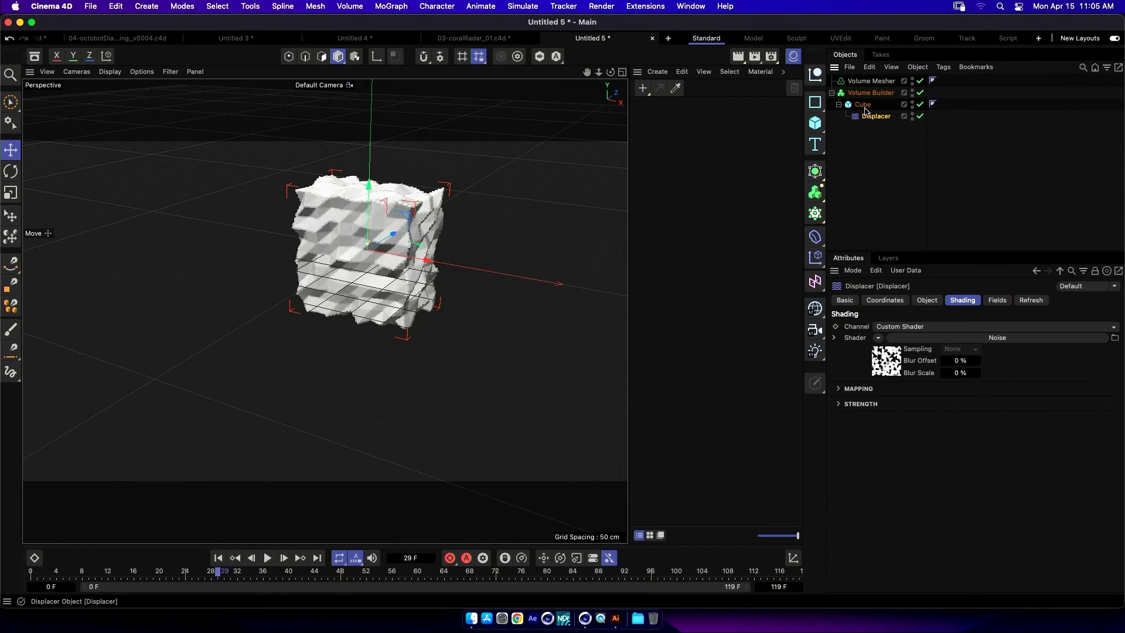
left_click(863, 104)
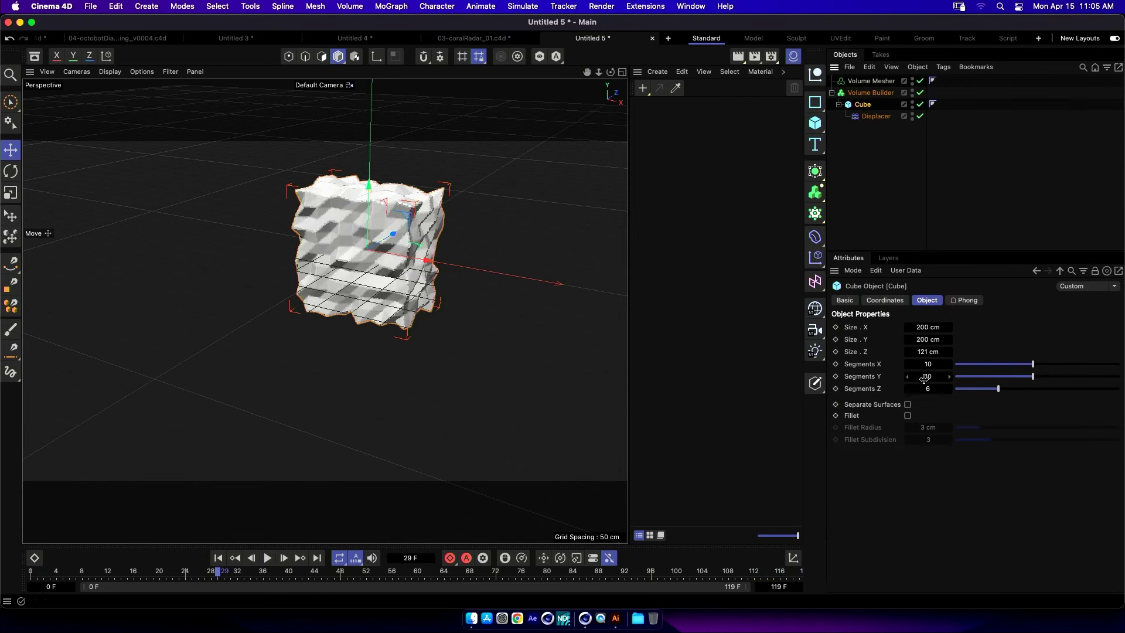
Nest the Volume Builder under the Volume Mesher and add an SDF Smooth filter, left enabled.
left_click_drag(876, 97, 873, 84)
left_click(874, 83)
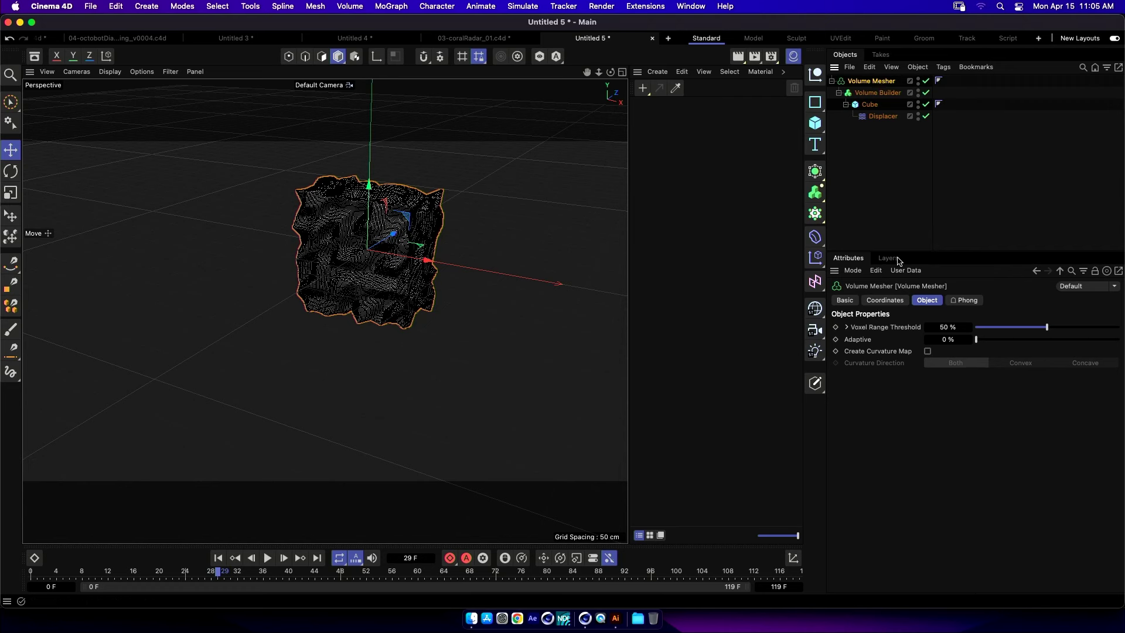
left_click(893, 93)
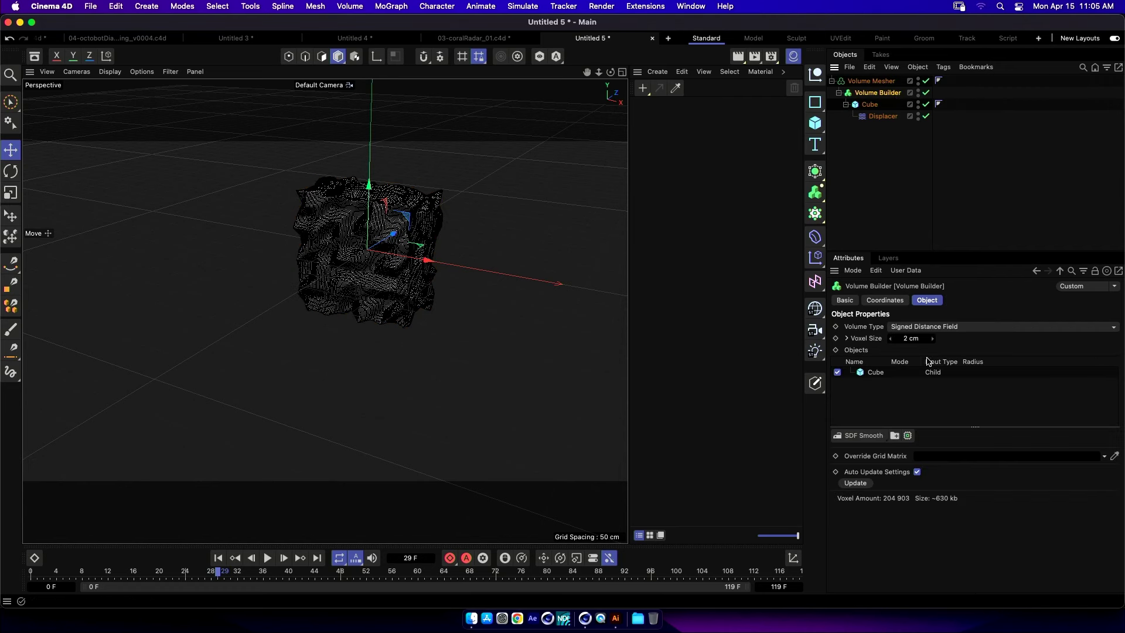
left_click(862, 435)
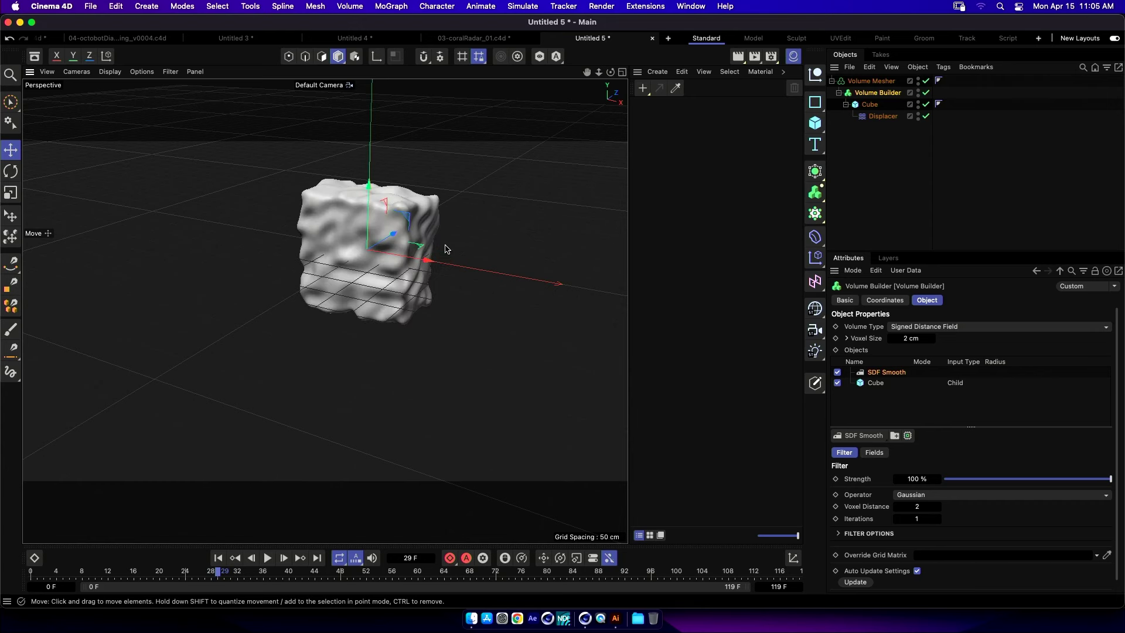
left_click(839, 373)
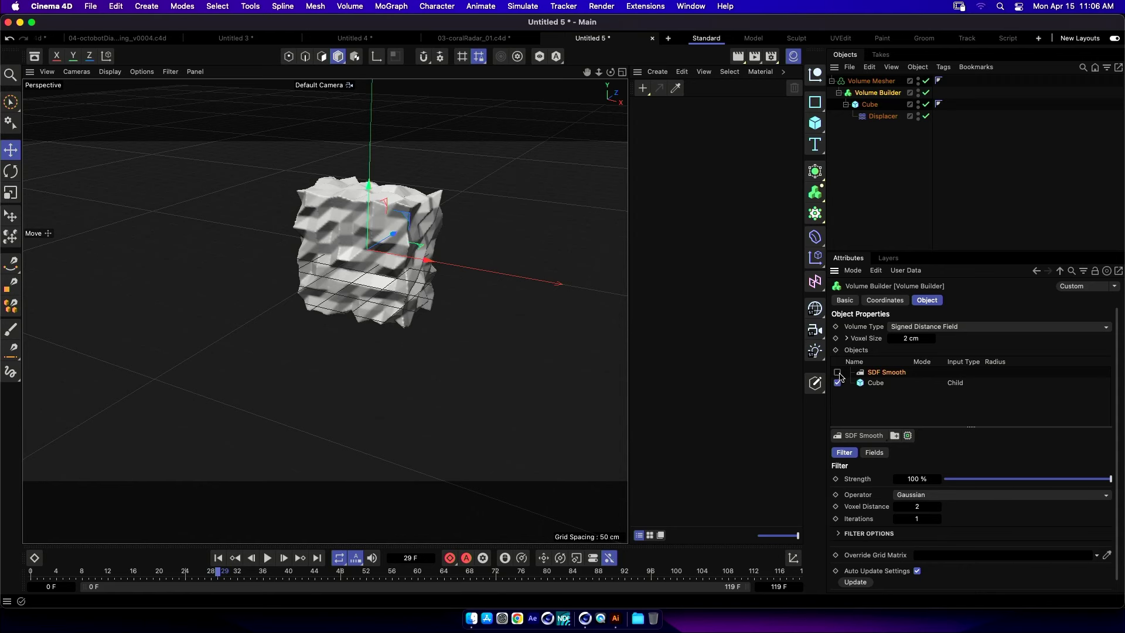
left_click(838, 373)
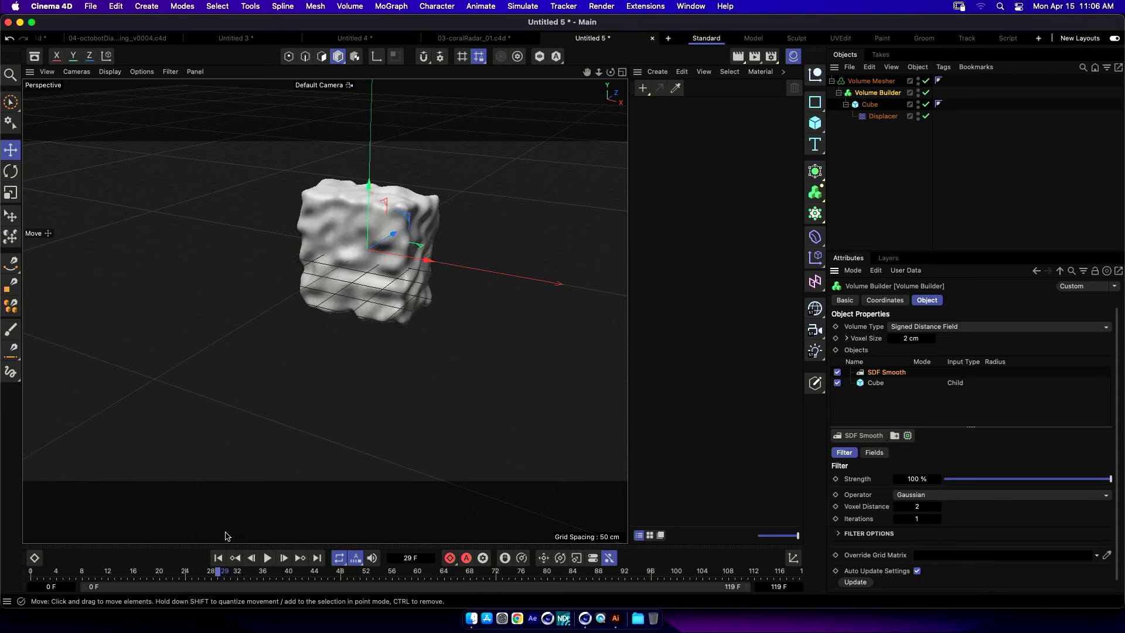
Preview the animation, then raise the noise Animation Speed to 1.5.
left_click(218, 558)
left_click(271, 561)
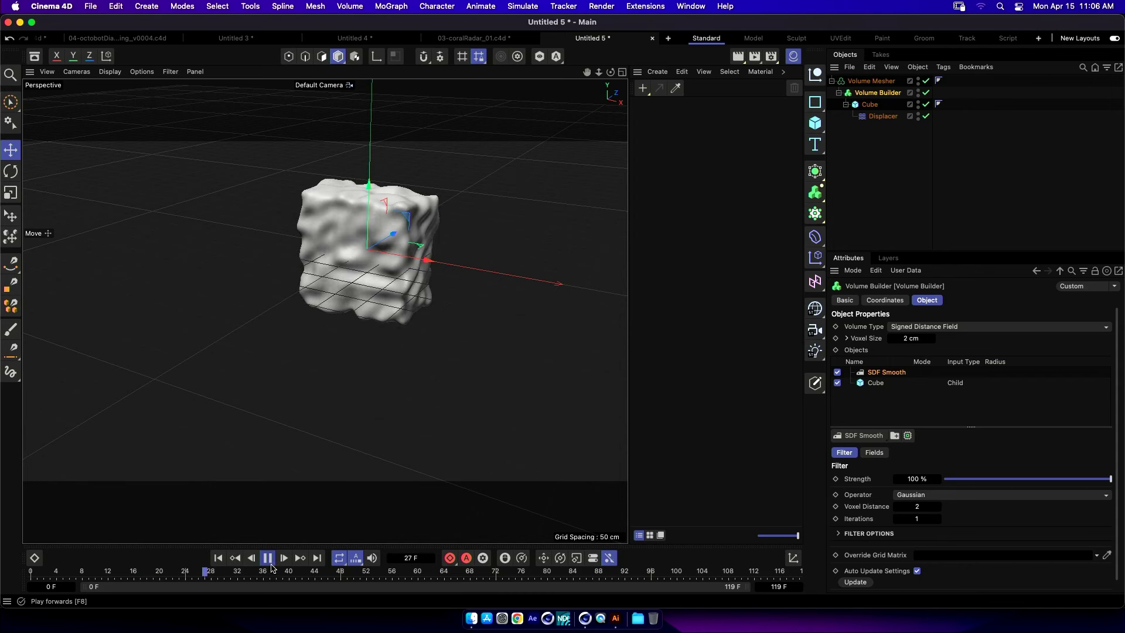
left_click(268, 558)
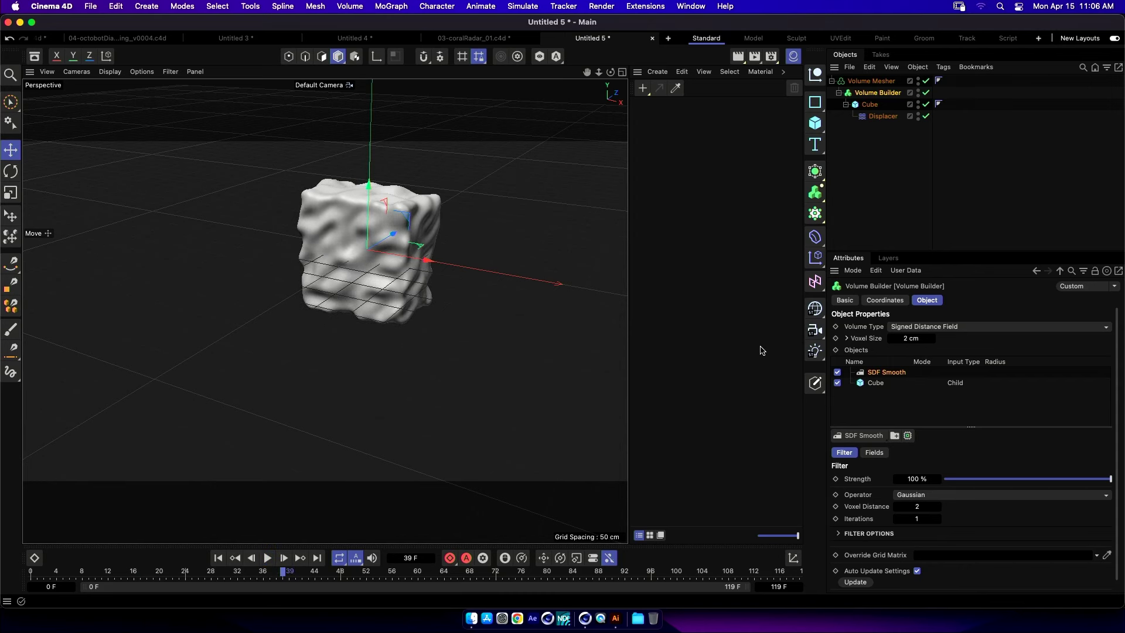
left_click(882, 116)
left_click(895, 365)
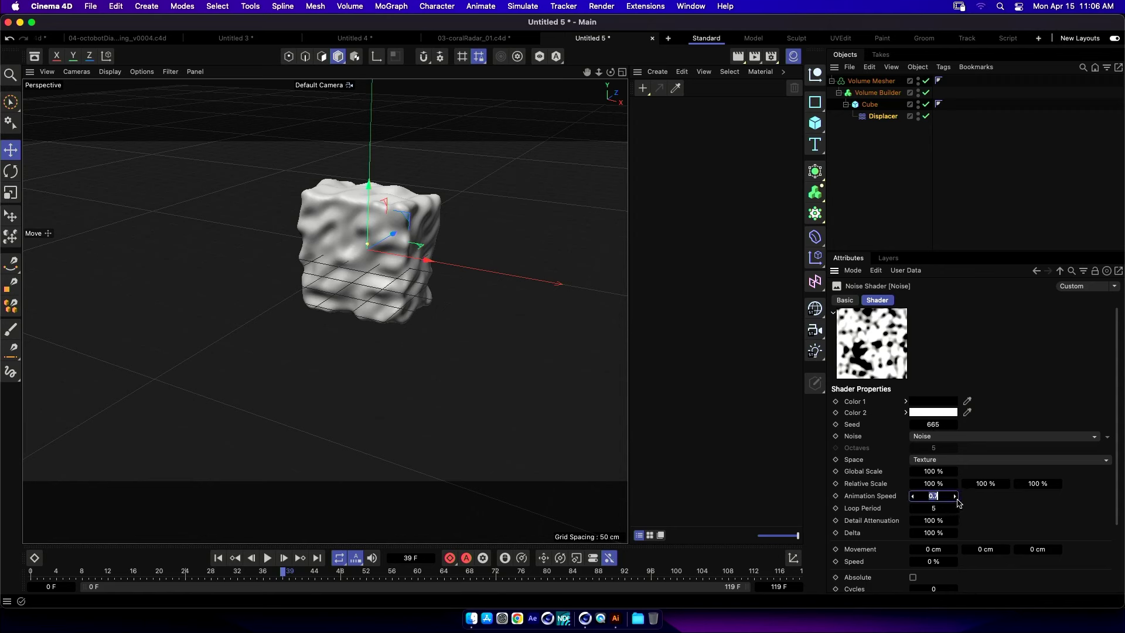
type("1.5")
key("Return")
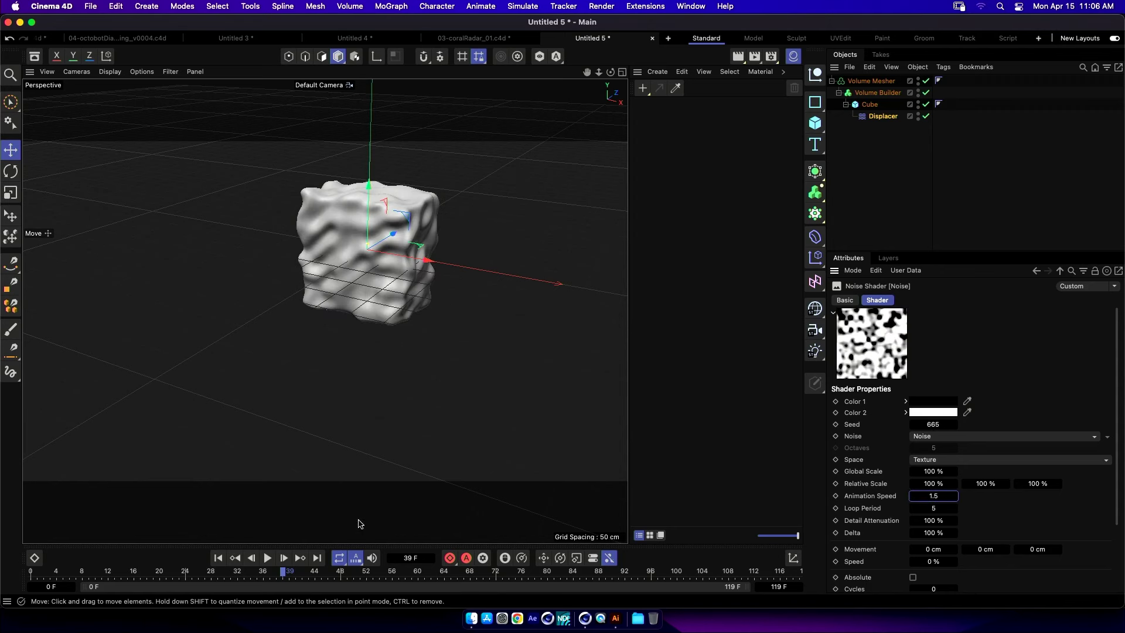
Replay the animation and undo an accidental gizmo move.
left_click(218, 558)
left_click(267, 560)
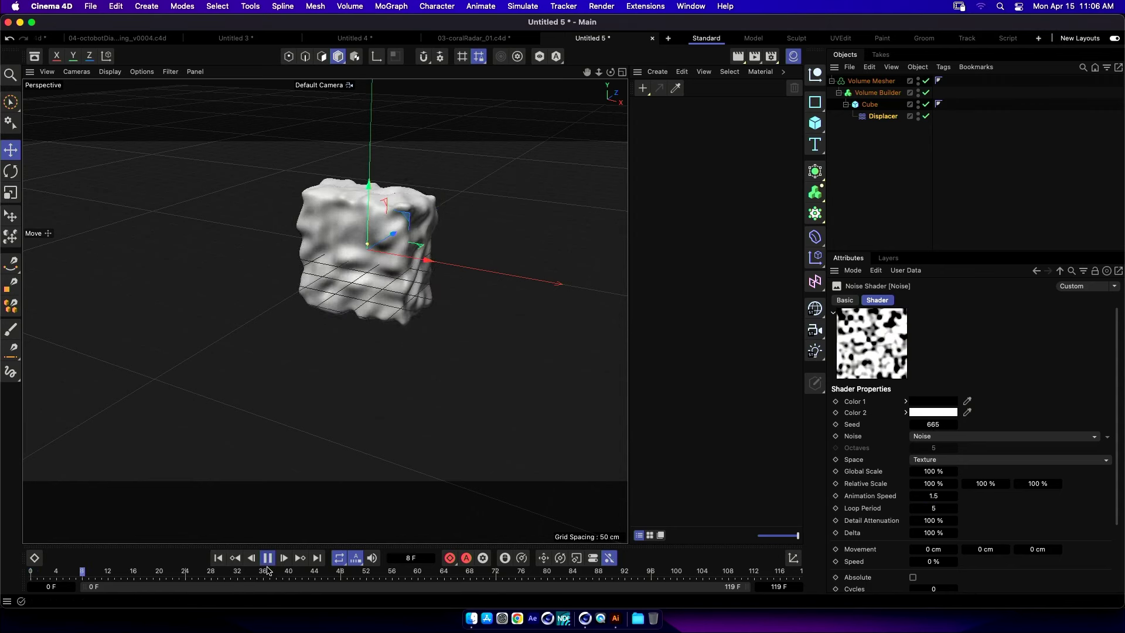
left_click(267, 559)
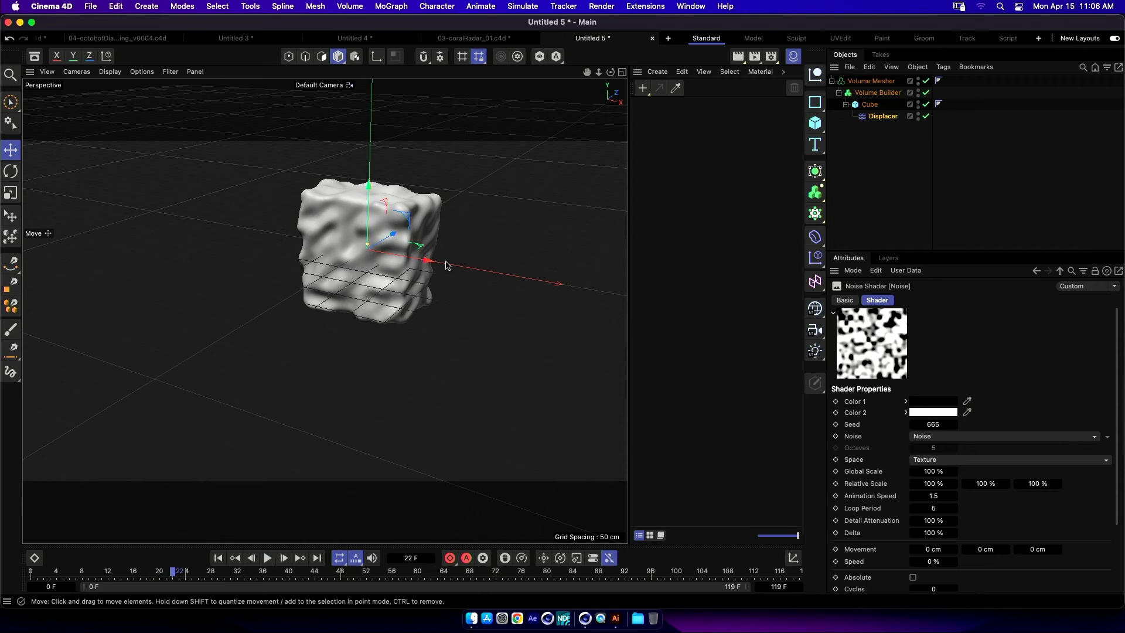
left_click_drag(426, 272, 450, 283, "alt")
key("super+z")
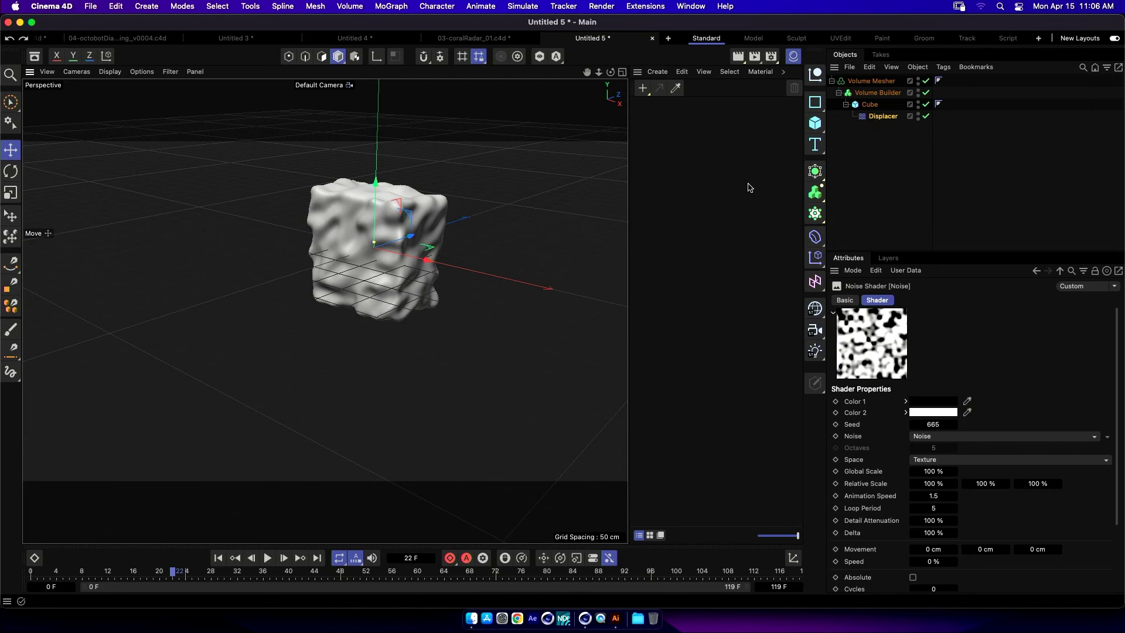
Add a Twist deformer and group it with the Volume Mesher under a new Null.
key("shift+c")
type("tws")
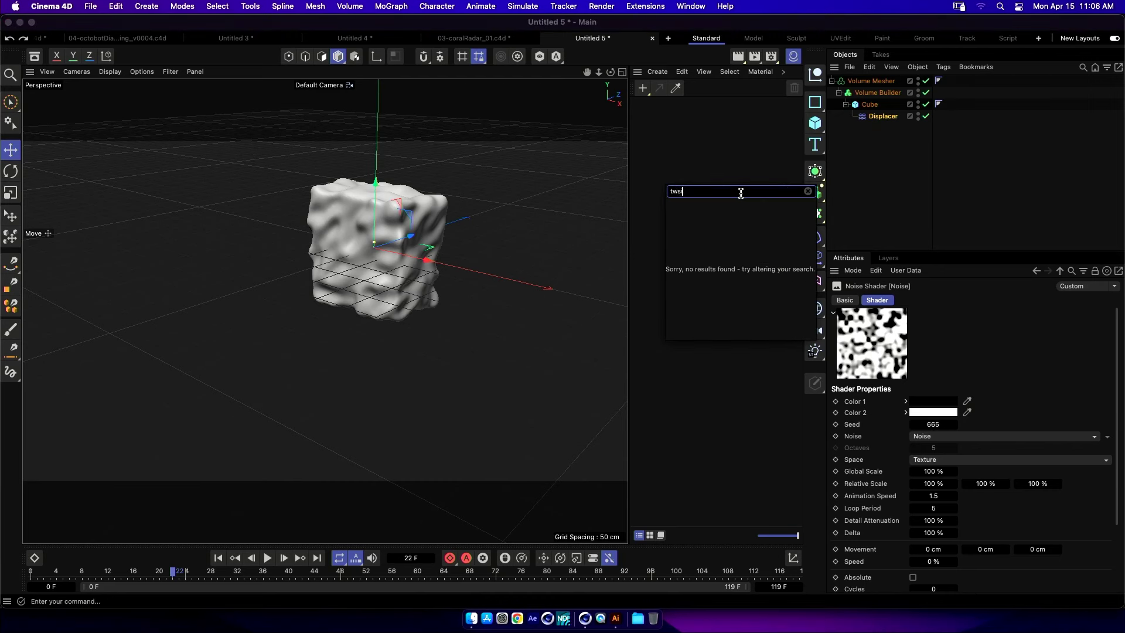
type("it")
key("BackSpace")
key("BackSpace")
key("BackSpace")
type("is")
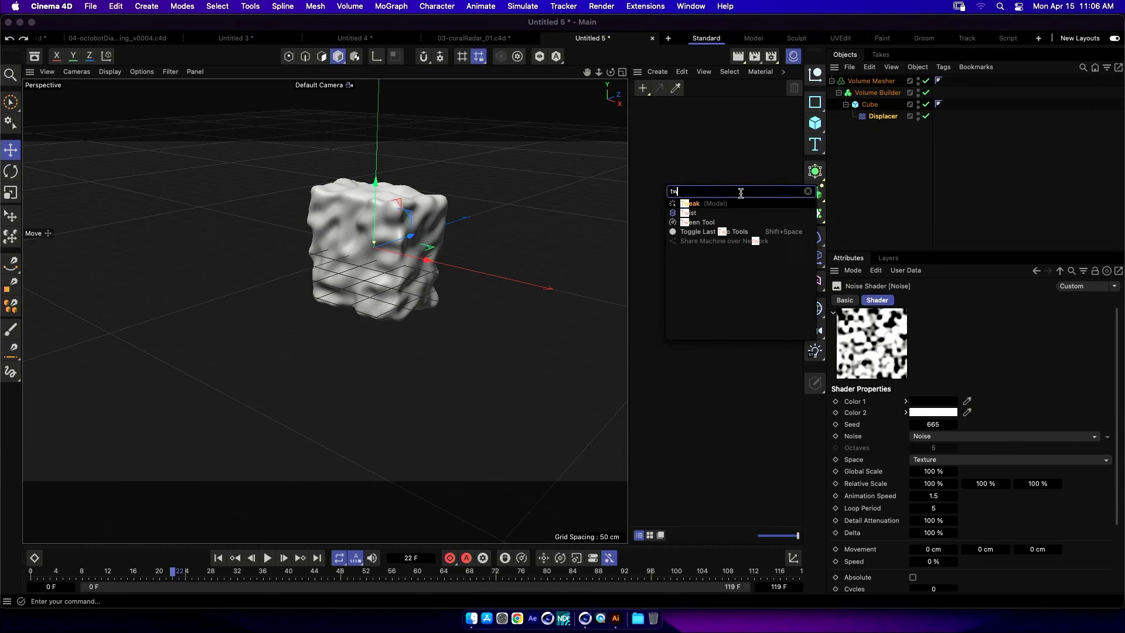
key("Return")
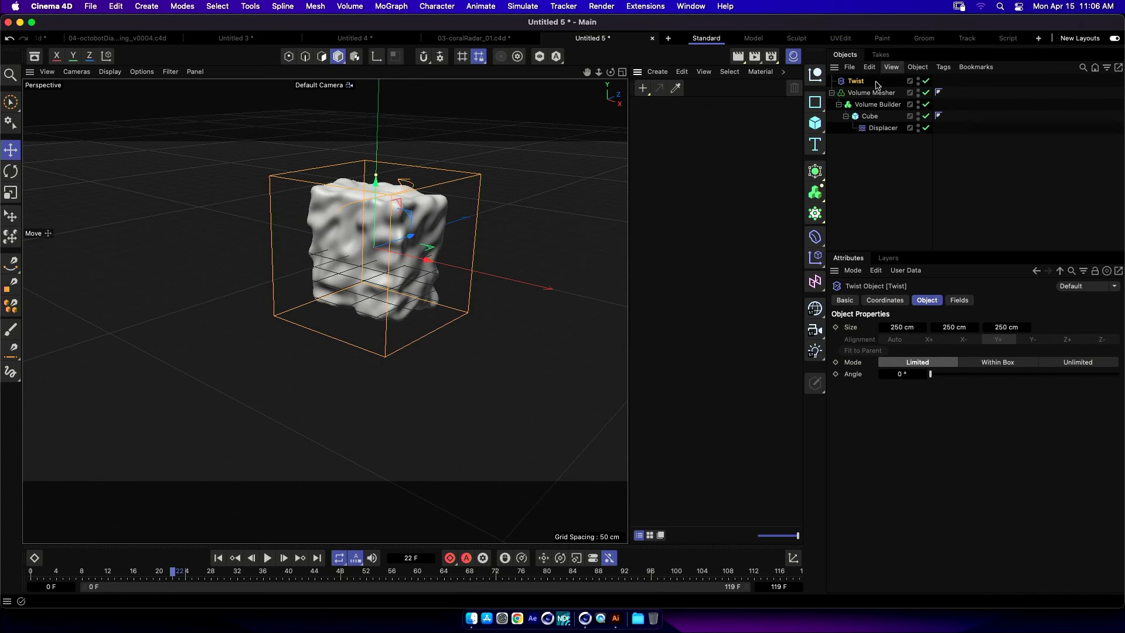
left_click(815, 74)
left_click(871, 104)
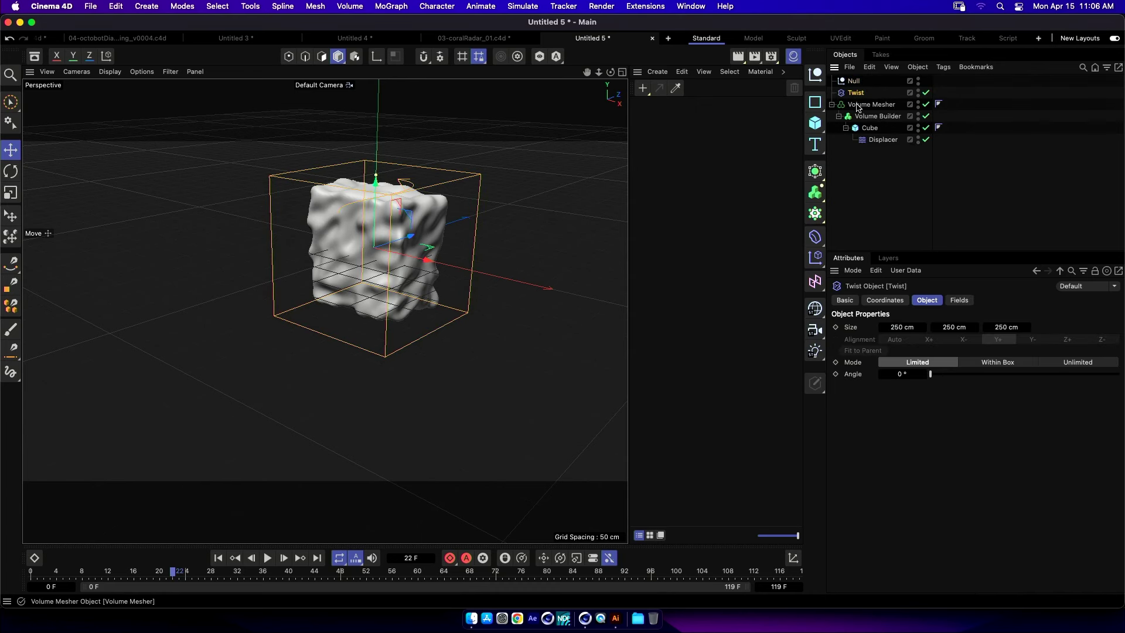
left_click(858, 94, "shift")
left_click_drag(857, 86, 857, 85)
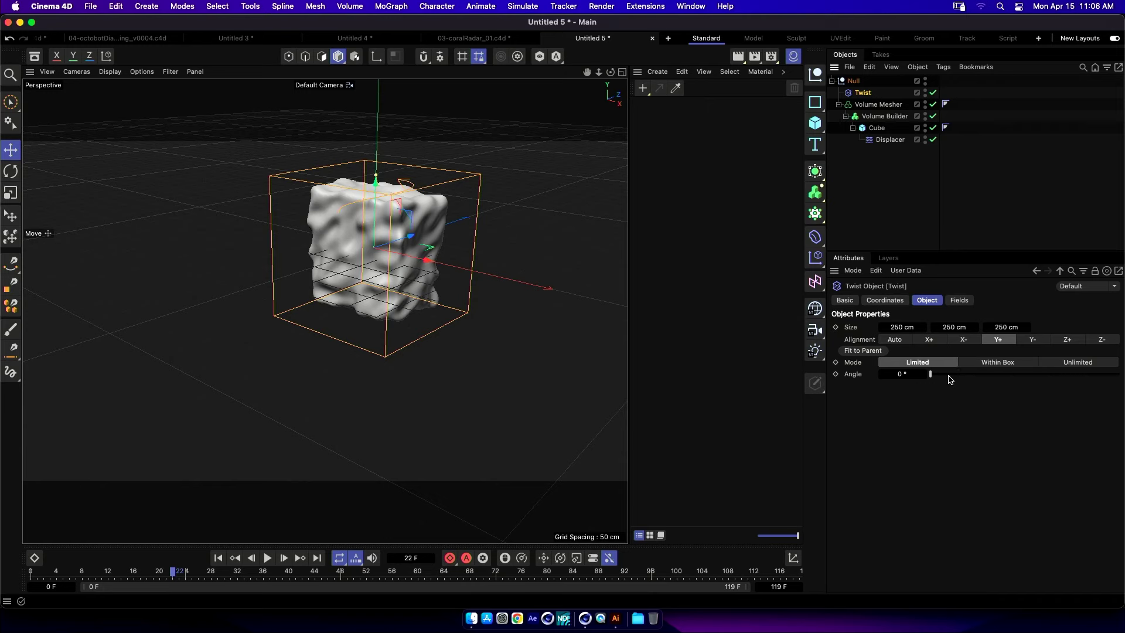
Set the Twist angle to 278°.
left_click_drag(951, 380, 1055, 373)
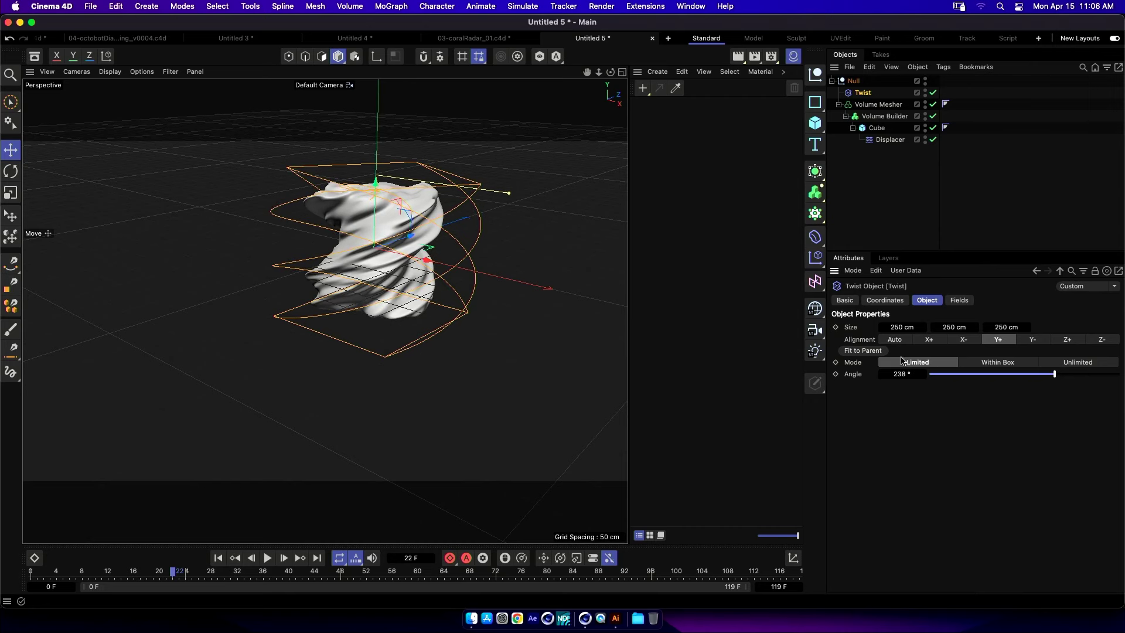
left_click_drag(406, 289, 410, 324, "alt")
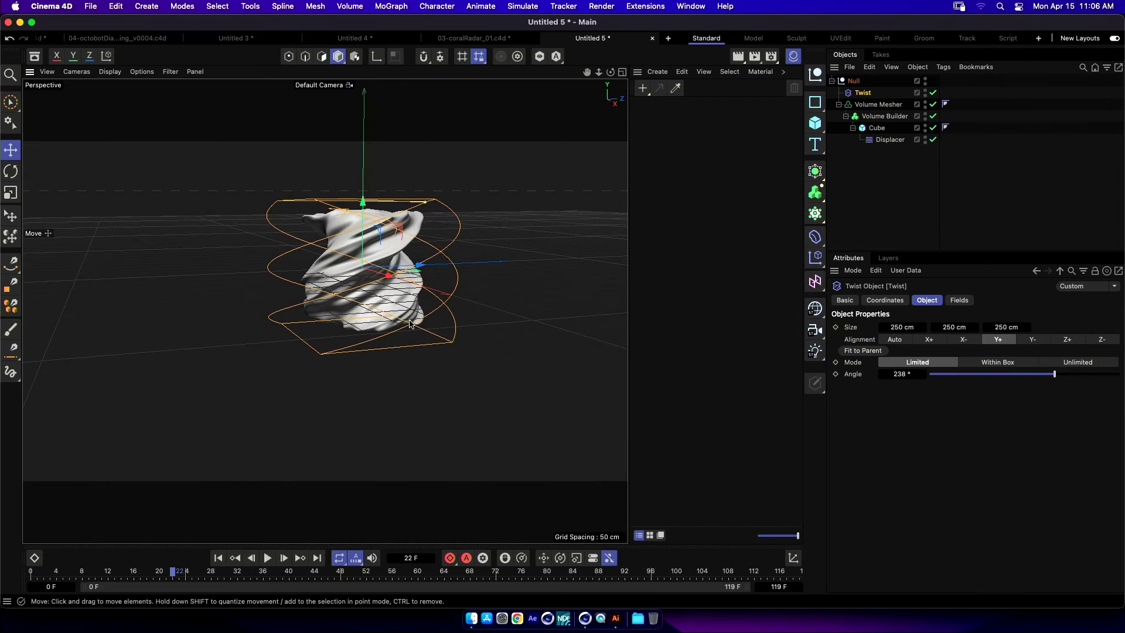
left_click_drag(1062, 378, 1077, 378)
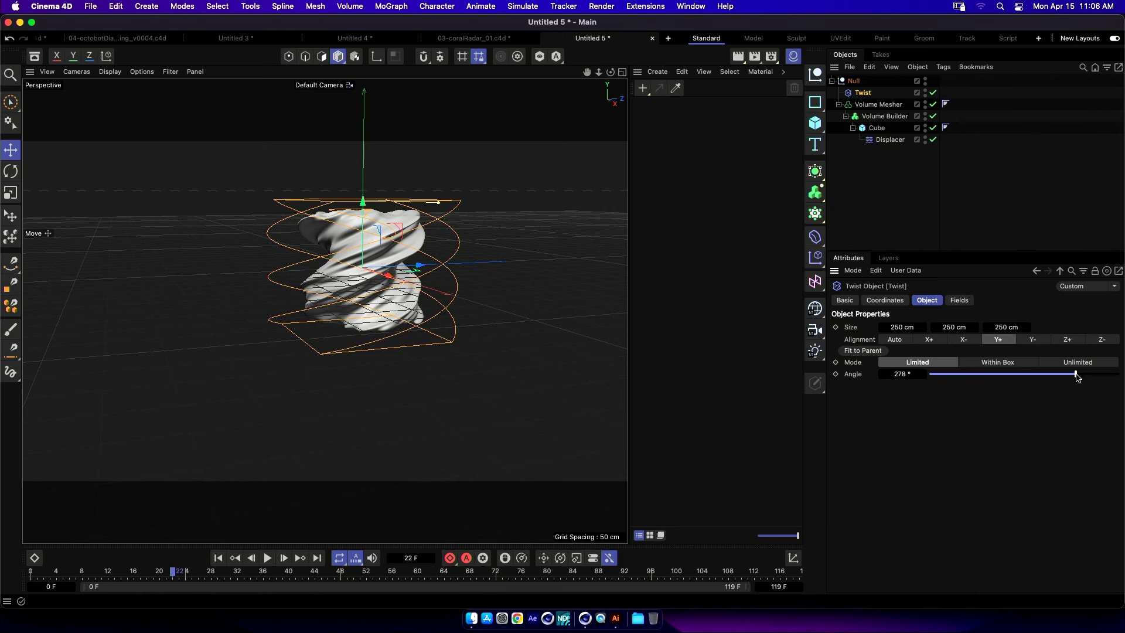
Add a Bend deformer and nest it in the Null above Twist.
left_click(579, 232)
key("shift+c")
type("bend")
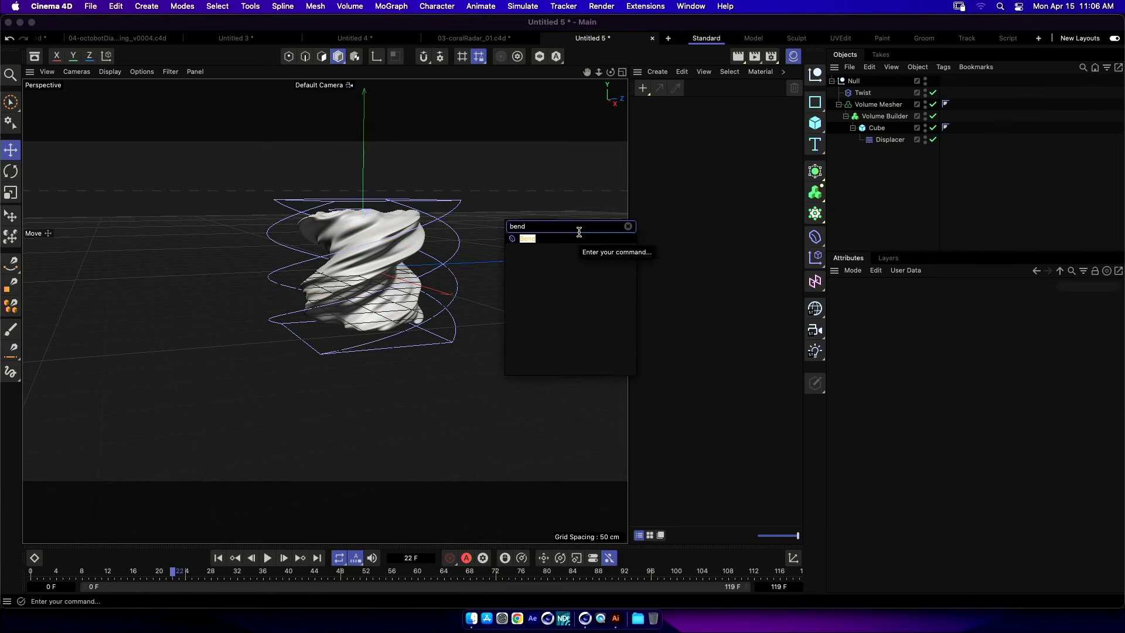
key("Return")
left_click_drag(856, 81, 863, 111)
Give the Bend 42° strength, a 35° angle and 305 cm height.
left_click_drag(1034, 382, 1040, 378)
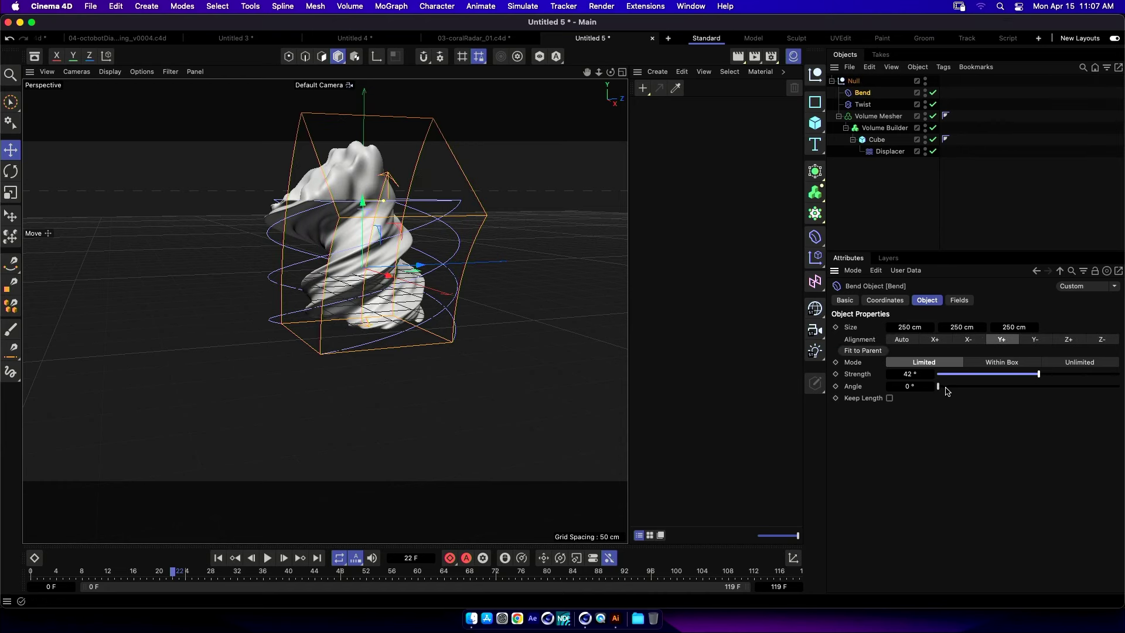
left_click_drag(947, 391, 956, 392)
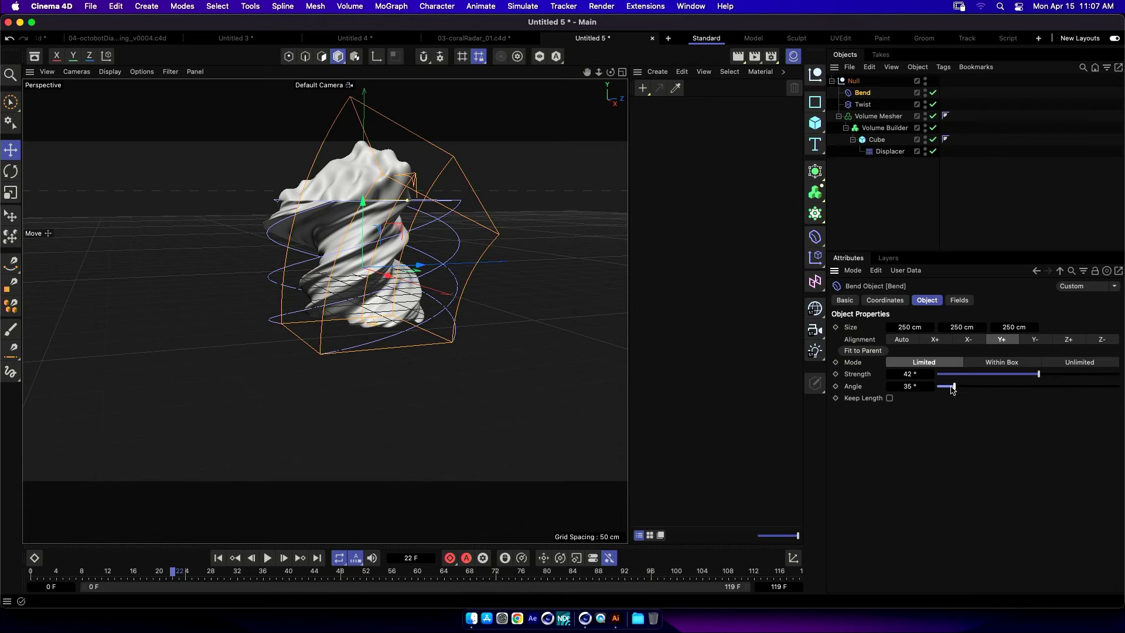
left_click_drag(986, 327, 990, 328)
left_click_drag(545, 275, 480, 299, "alt")
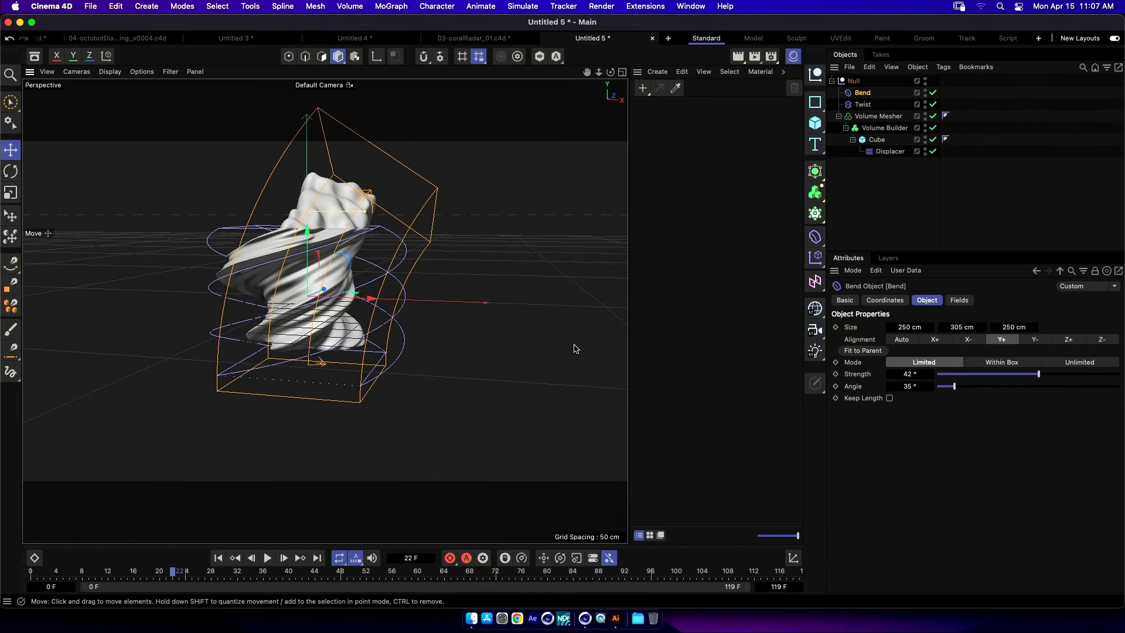
left_click(863, 104)
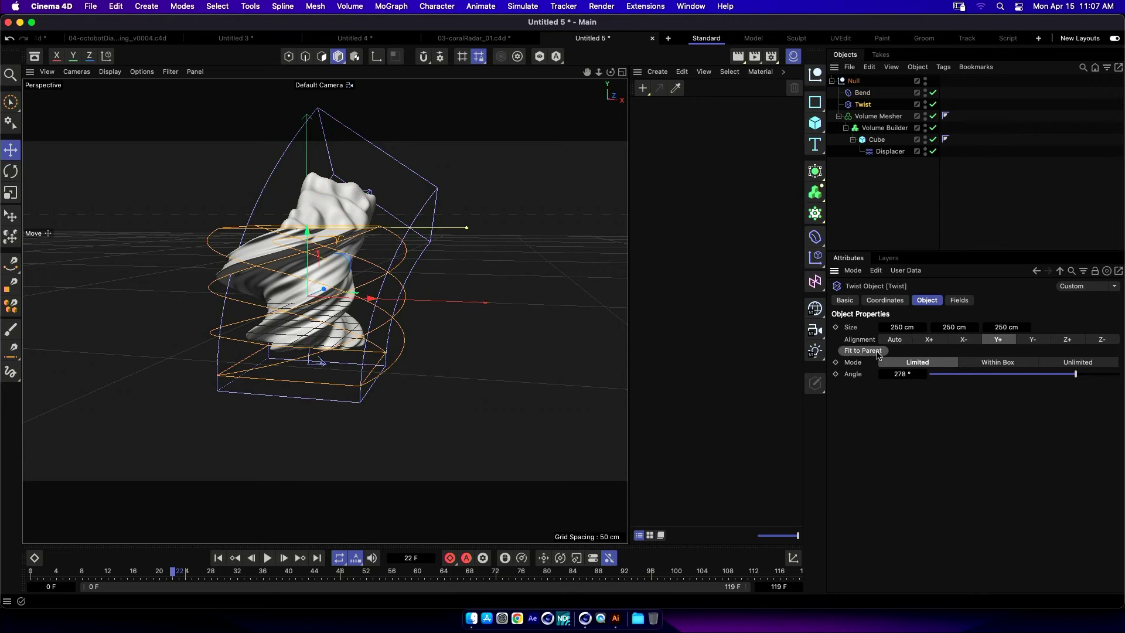
Stretch the Twist to 328 cm tall and preview the animation.
left_click_drag(954, 327, 999, 327)
left_click_drag(313, 233, 368, 249, "alt")
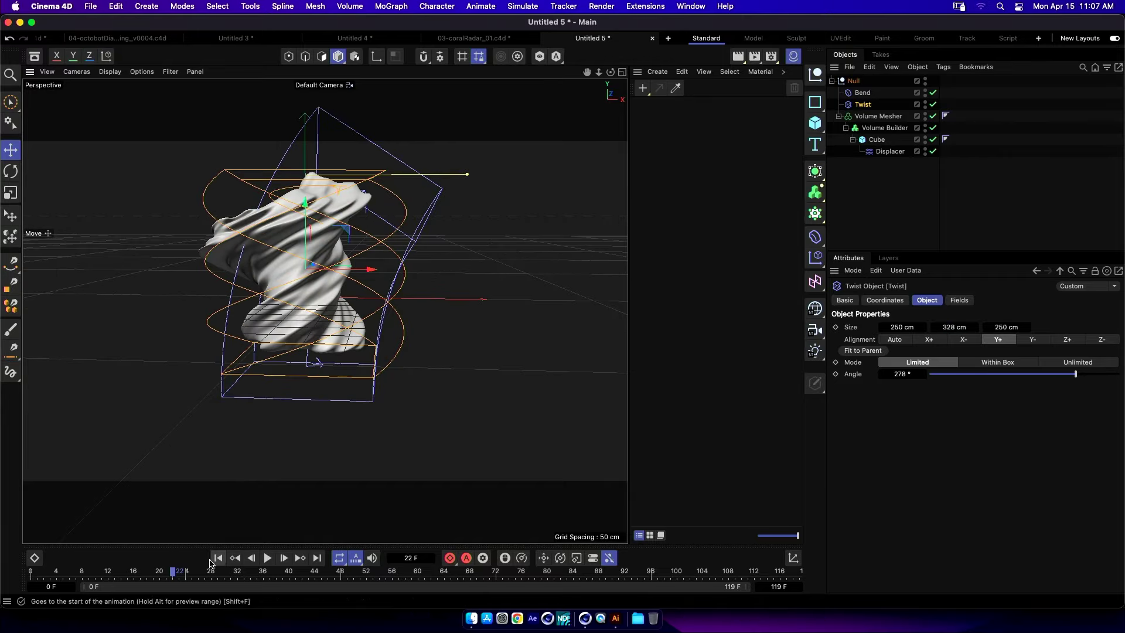
left_click(267, 557)
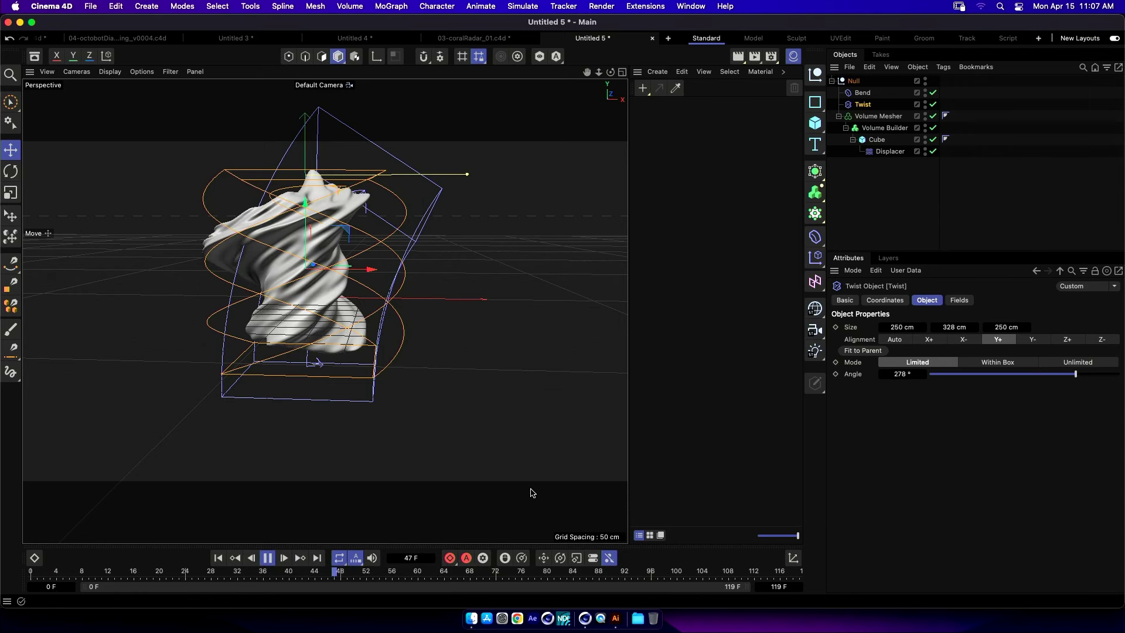
left_click(267, 557)
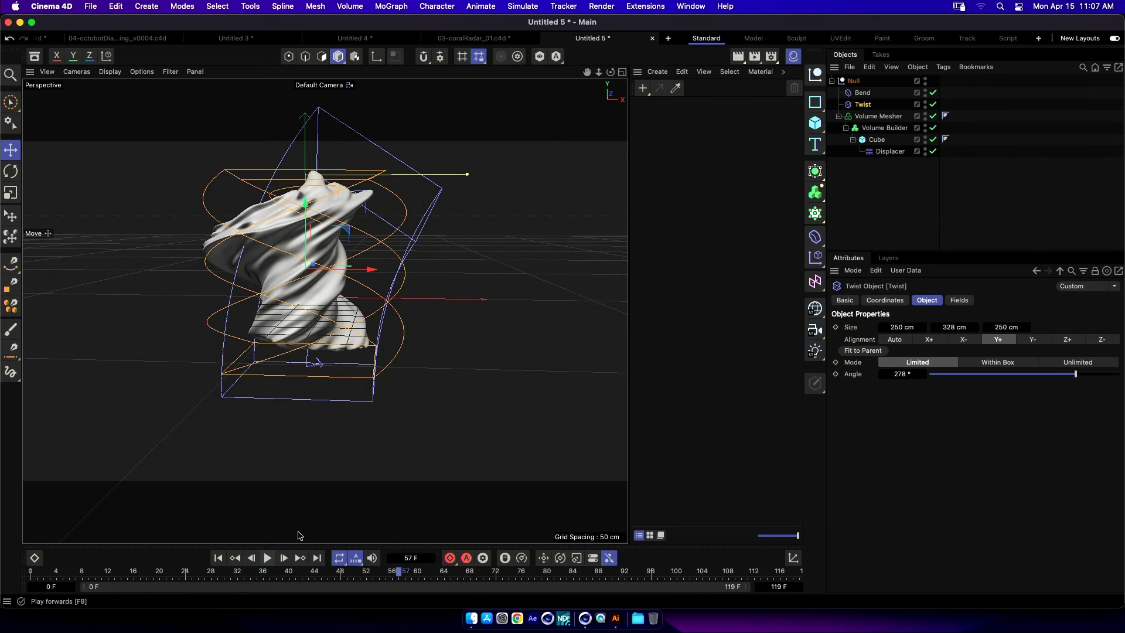
Hide the Bend and Twist deformer cages in the viewport.
left_click(925, 91)
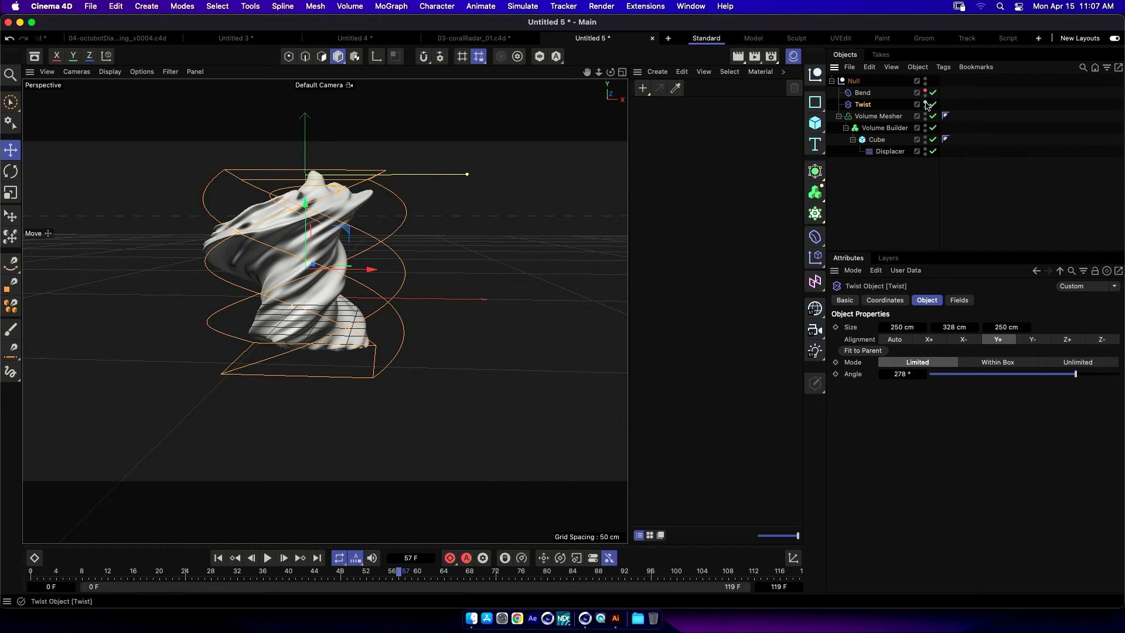
left_click(925, 103)
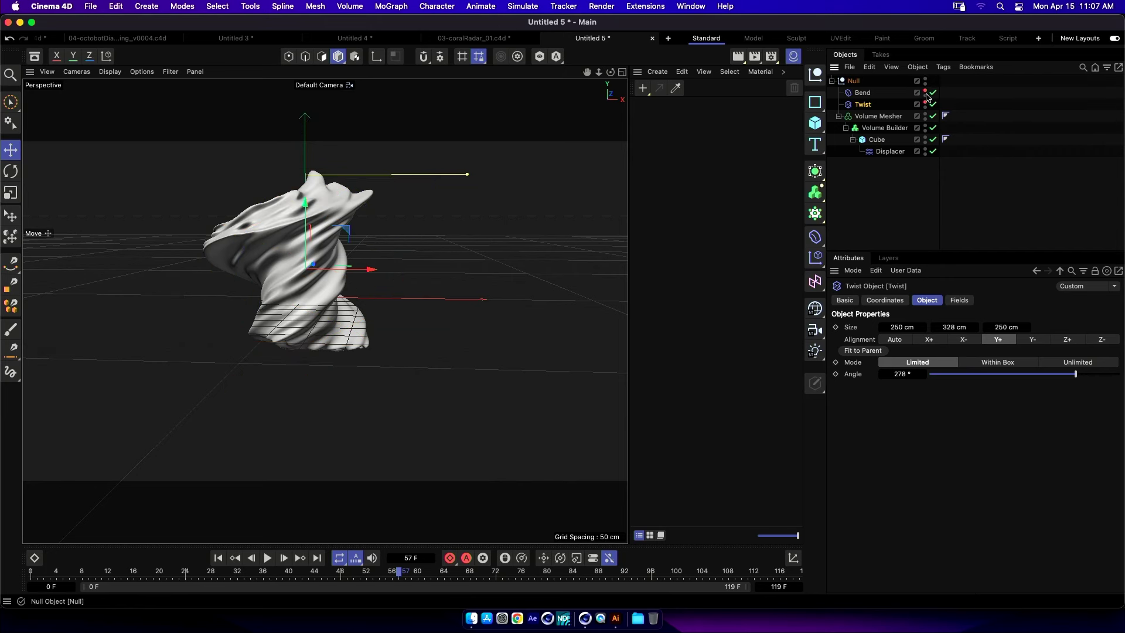
left_click(171, 72)
left_click(433, 300)
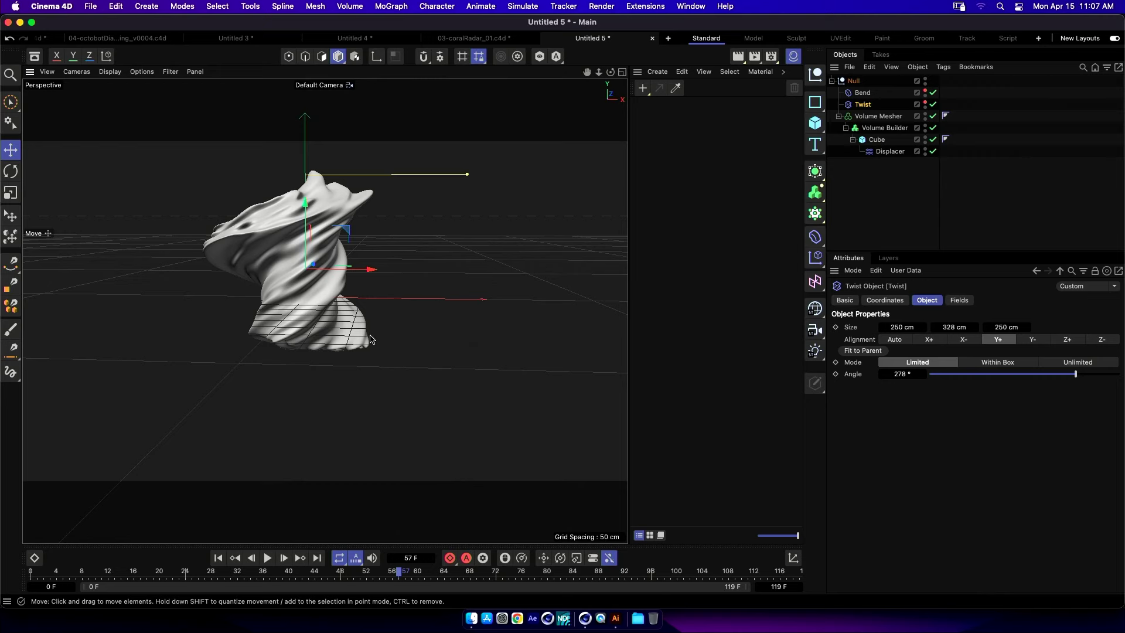
left_click_drag(371, 338, 761, 239, "alt")
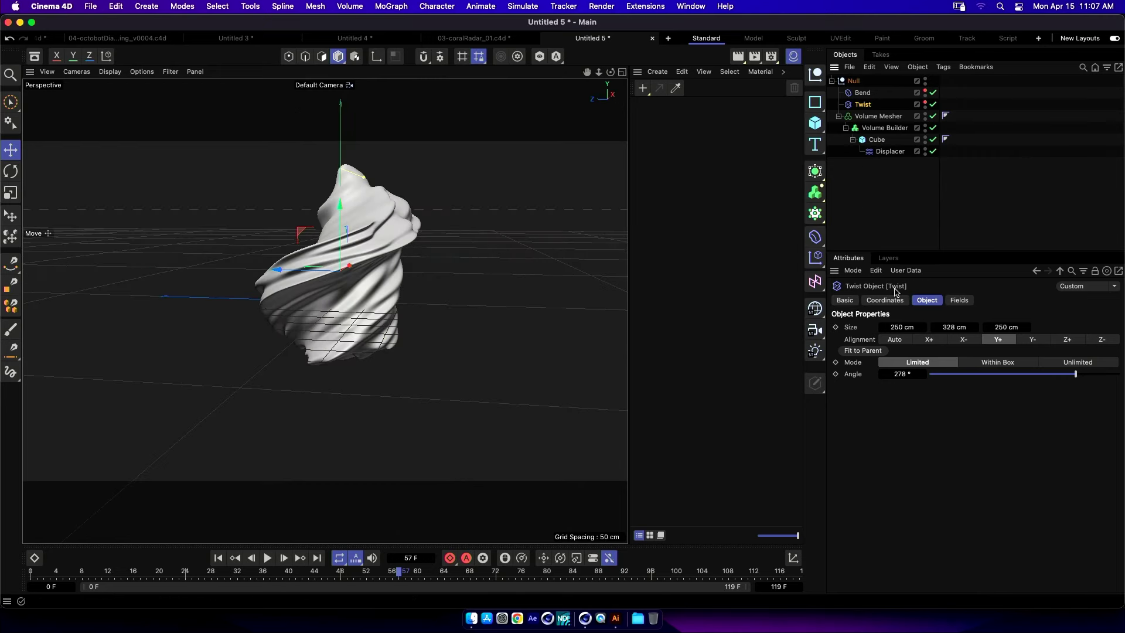
Raise the Twist angle to 306° and ease the Bend to 37° strength, 34° angle.
left_click_drag(1086, 378, 1092, 375)
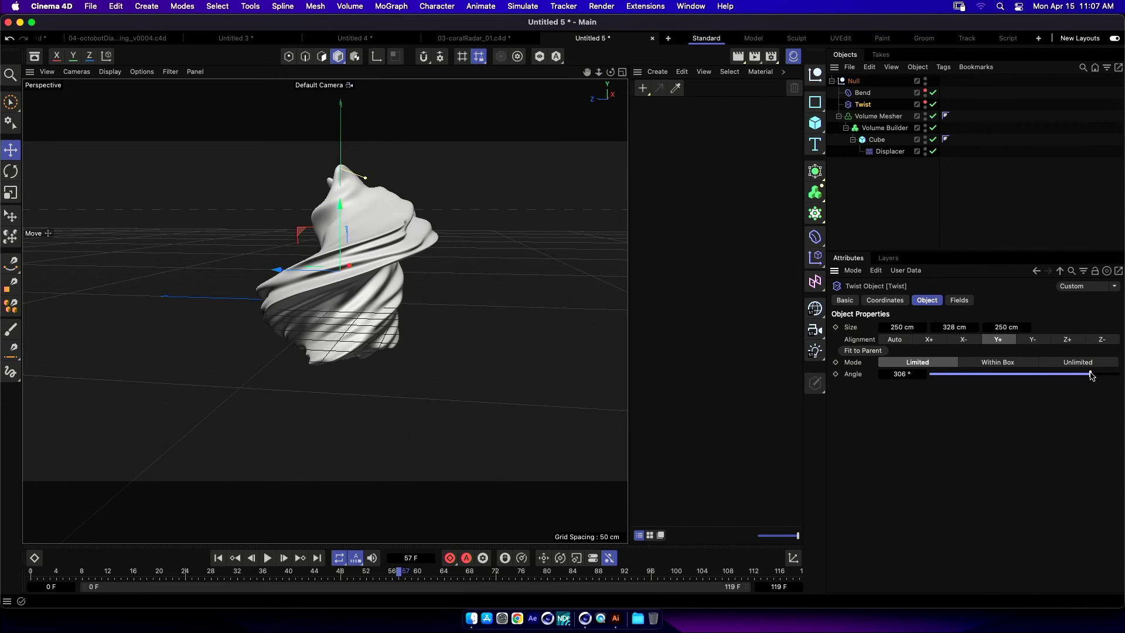
left_click(863, 94)
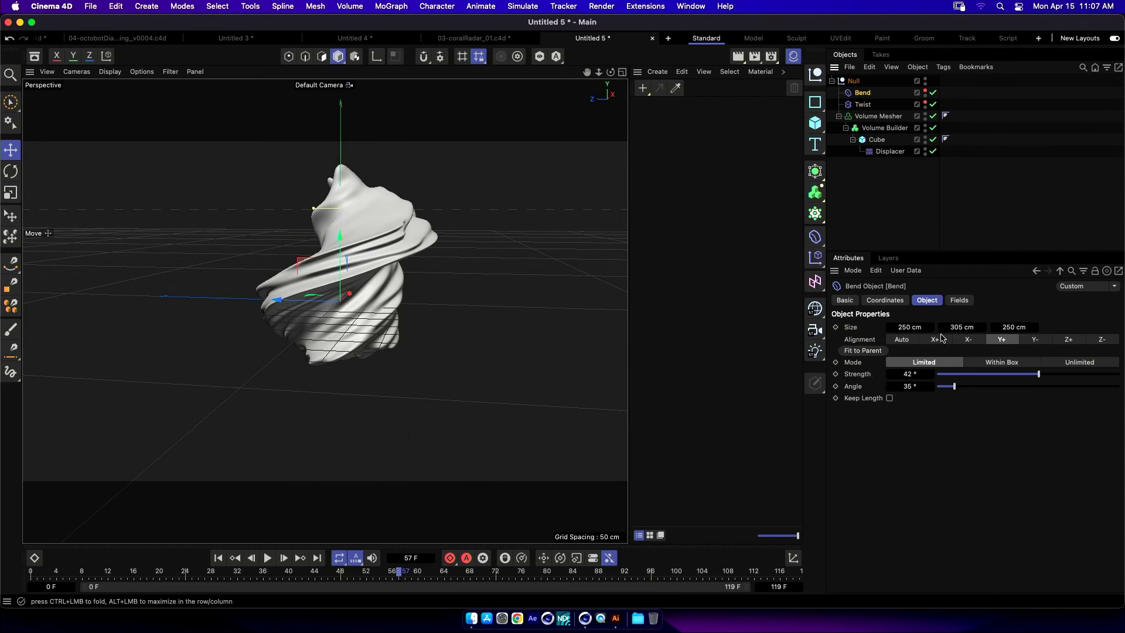
left_click_drag(1048, 377, 1039, 377)
left_click_drag(972, 390, 955, 388)
left_click_drag(549, 293, 410, 305, "alt")
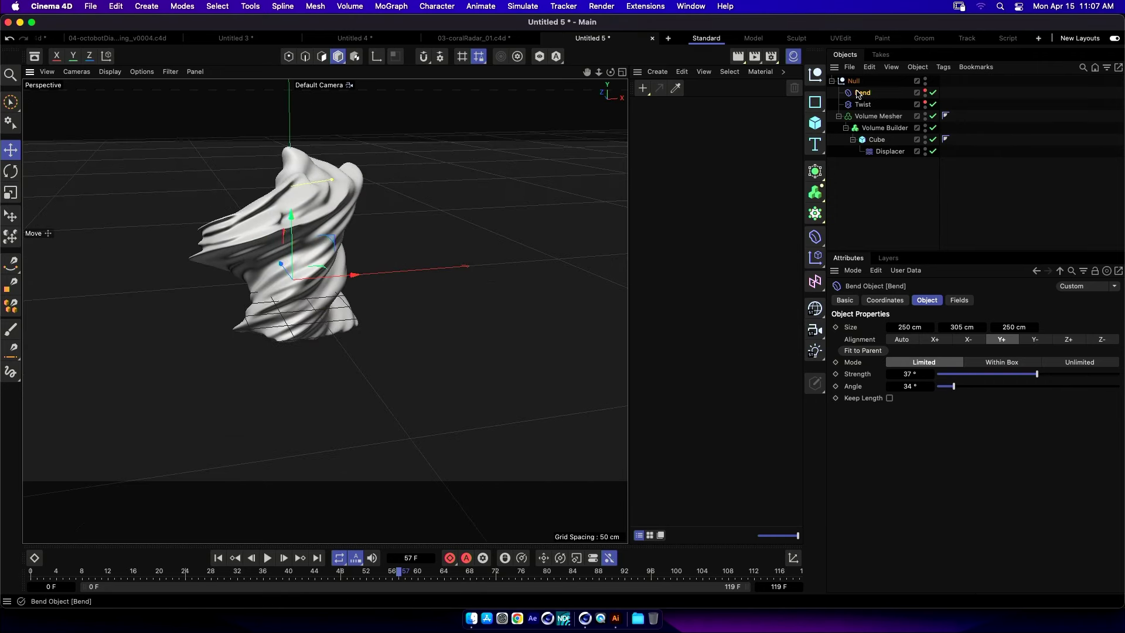
Rename the cube inner.1, duplicate it, and rename the original copy outer.
double_click(881, 141)
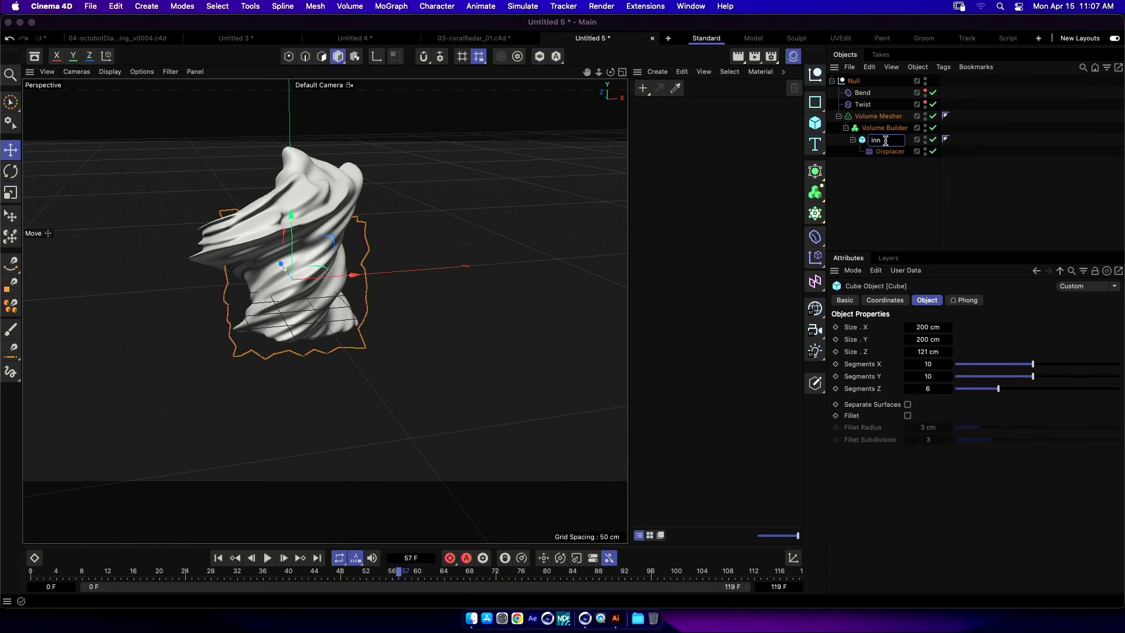
type("inner.1")
key("Return")
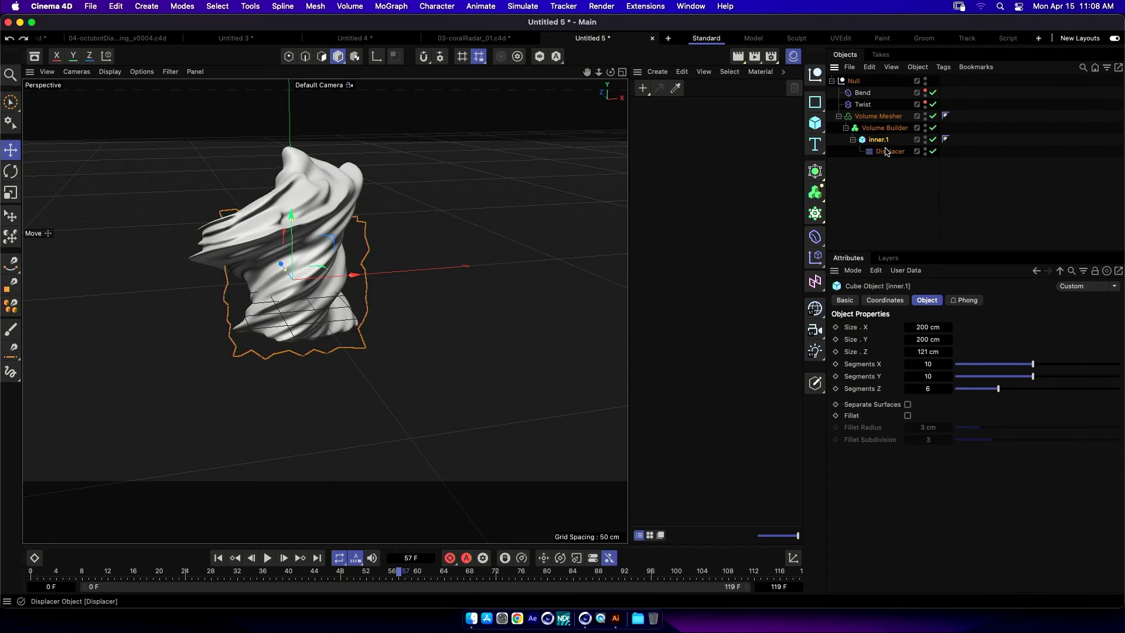
left_click_drag(882, 139, 879, 142, "ctrl")
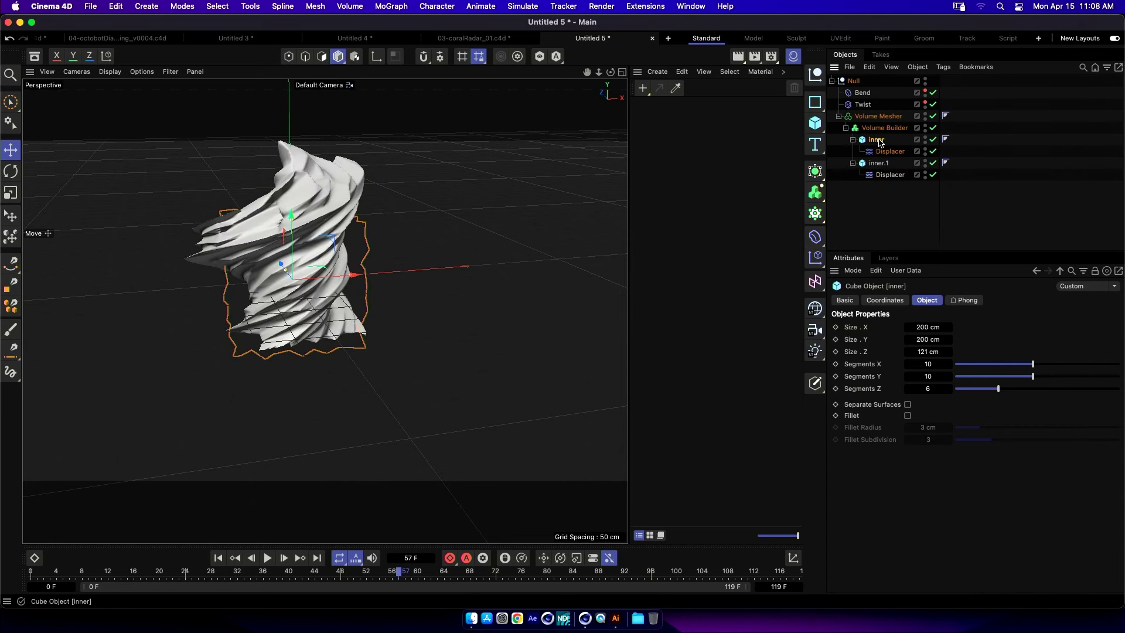
double_click(879, 140)
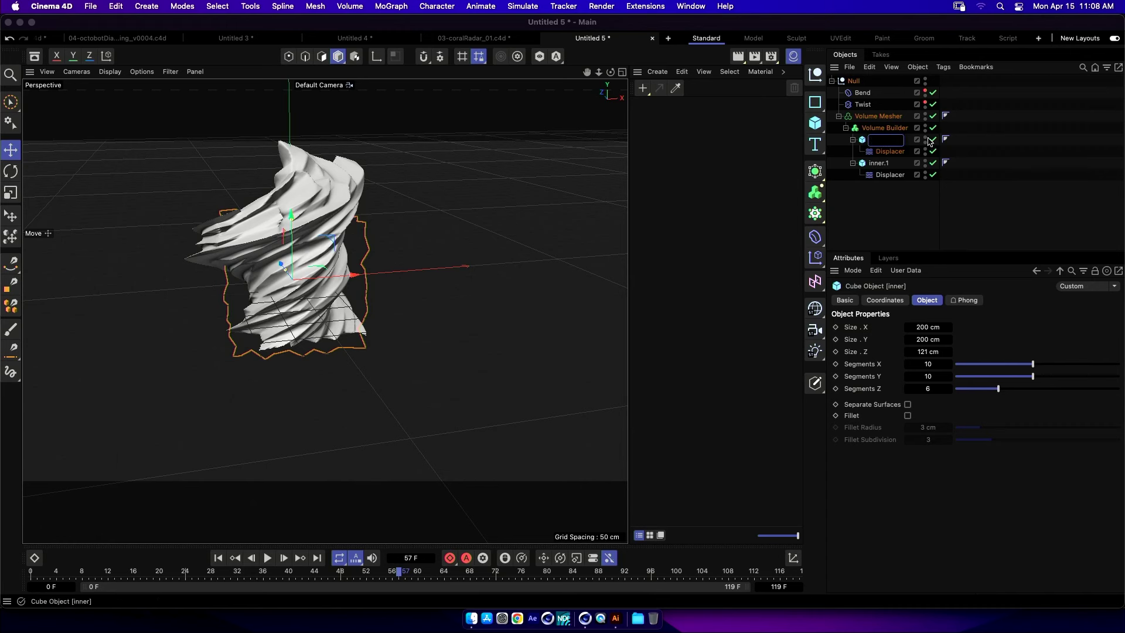
type("outer")
key("Return")
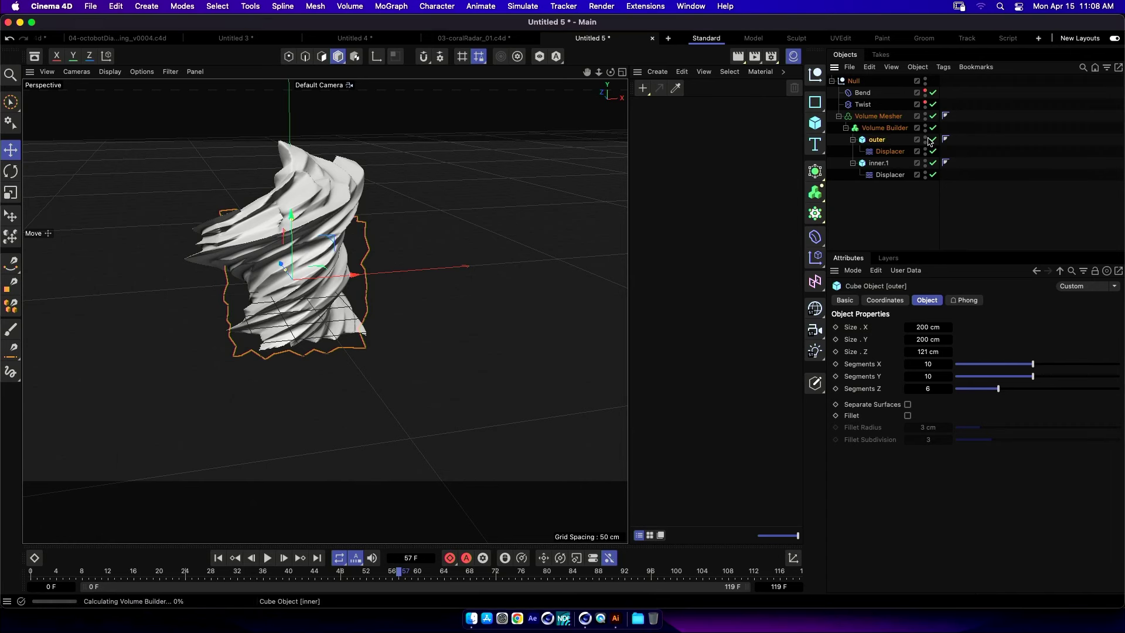
In the Volume Builder list, put outer just above inner.1 and set its mode to Subtract.
left_click(889, 131)
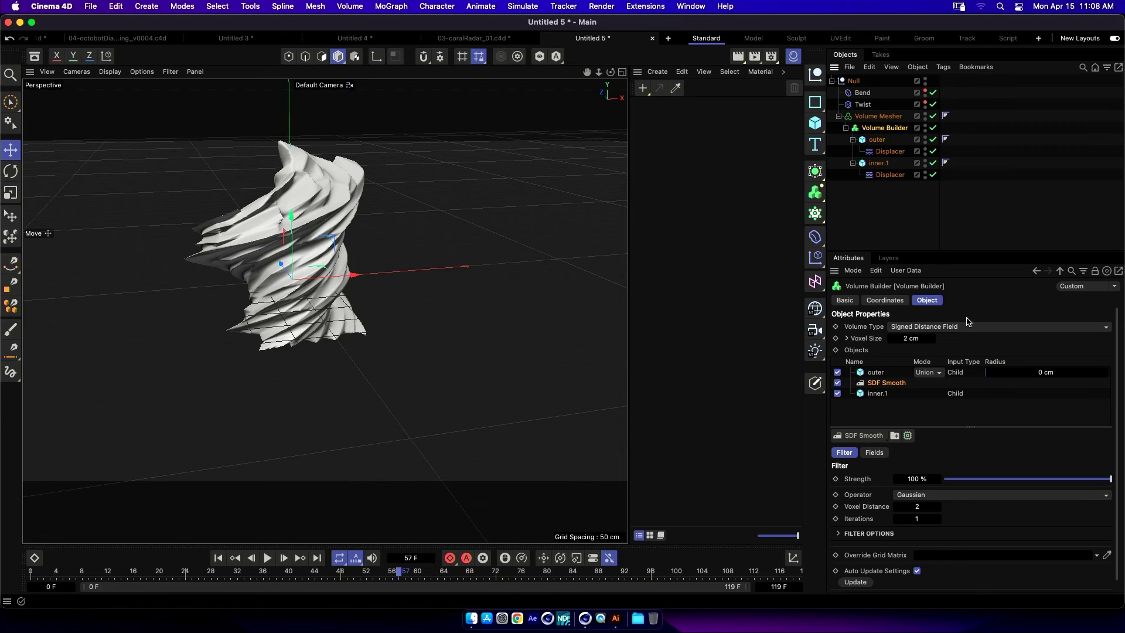
left_click_drag(959, 251, 959, 214)
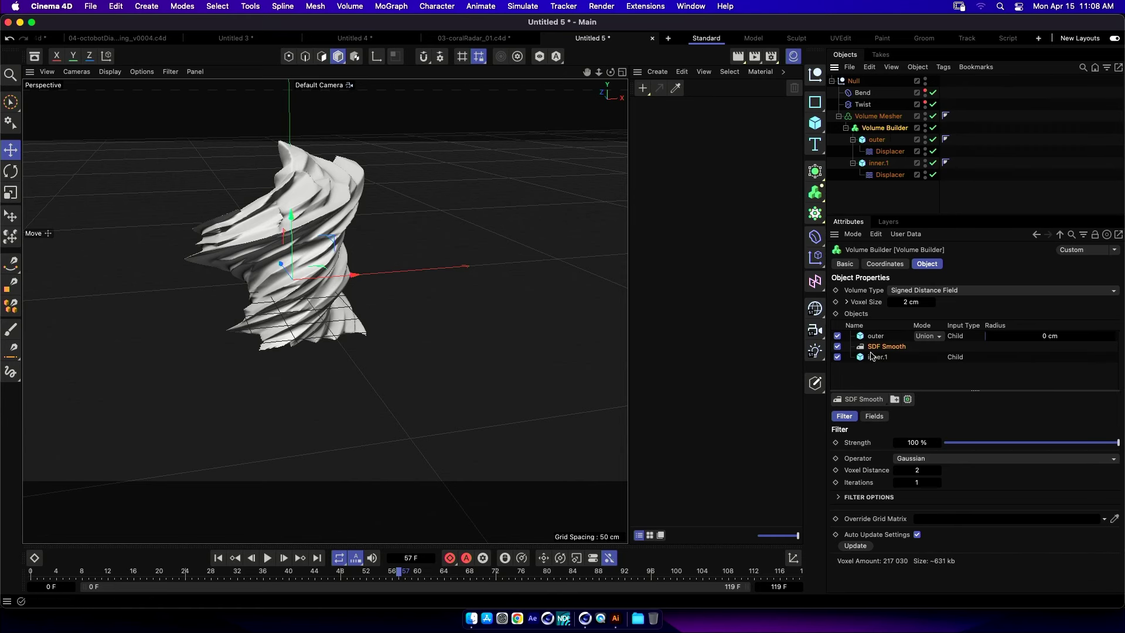
left_click_drag(876, 338, 878, 369)
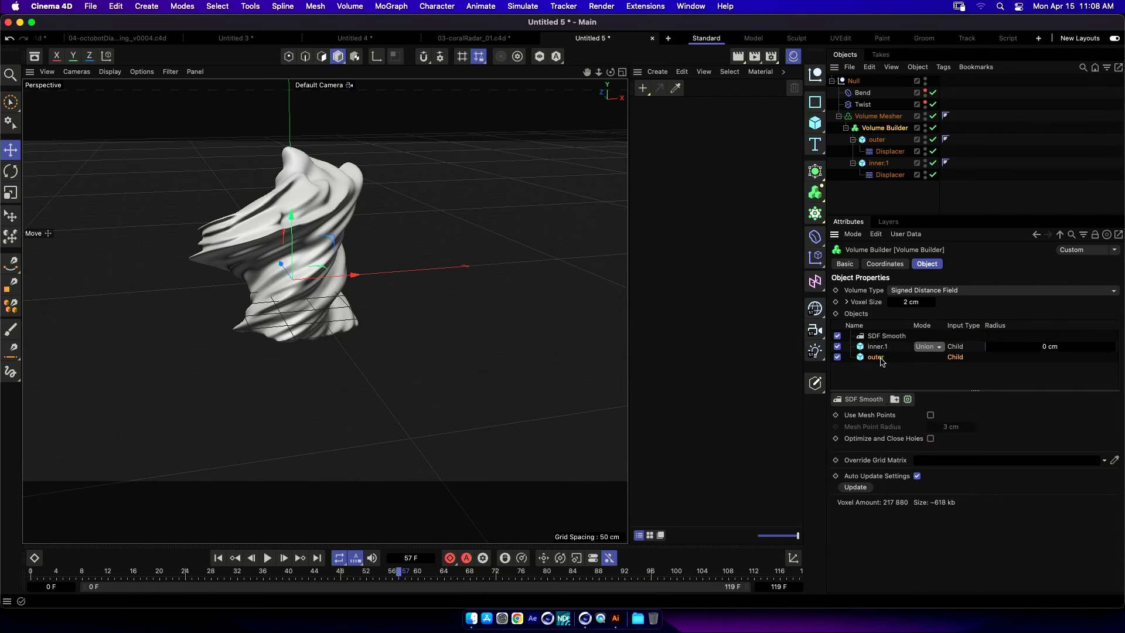
left_click_drag(879, 359, 882, 350)
left_click(933, 347)
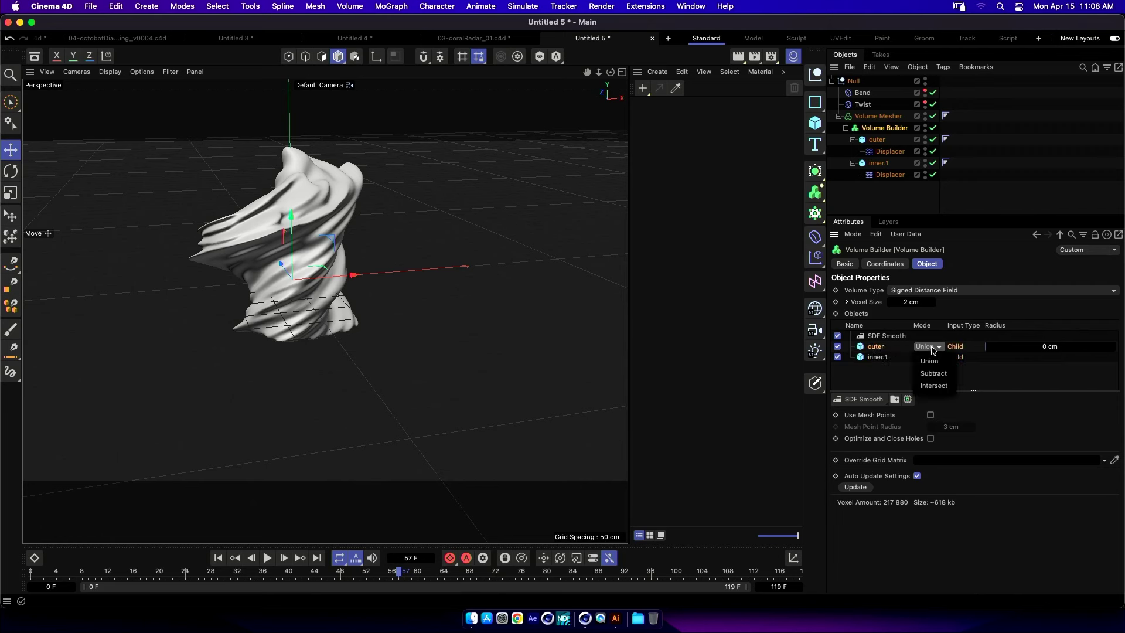
left_click(934, 373)
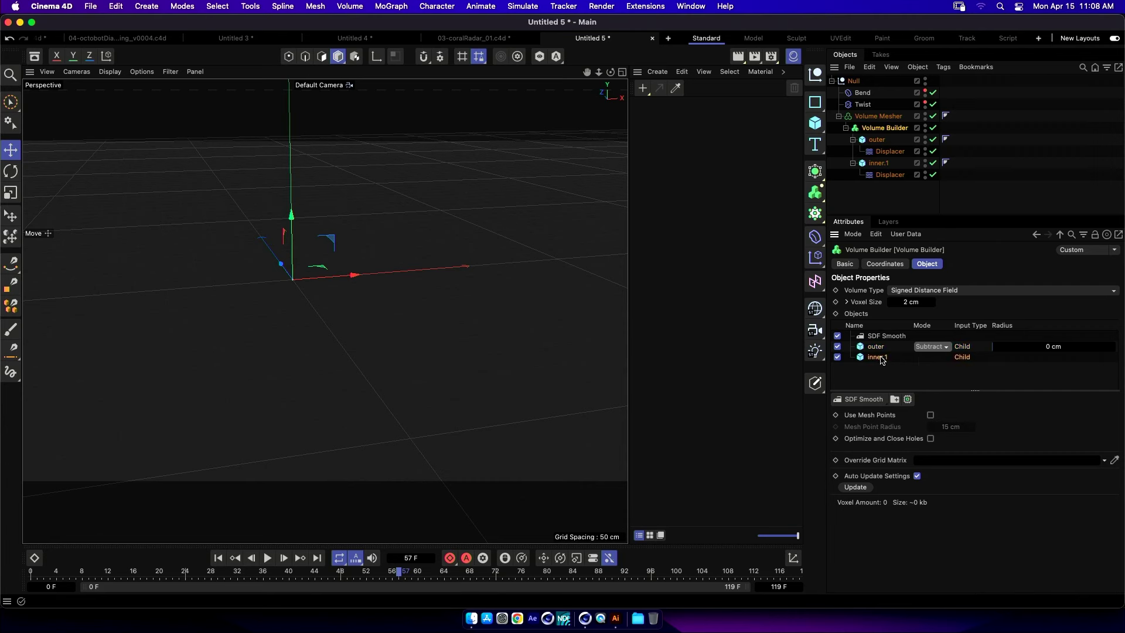
Make inner.1 shallower in depth and scale it down to about 89%.
left_click(881, 164)
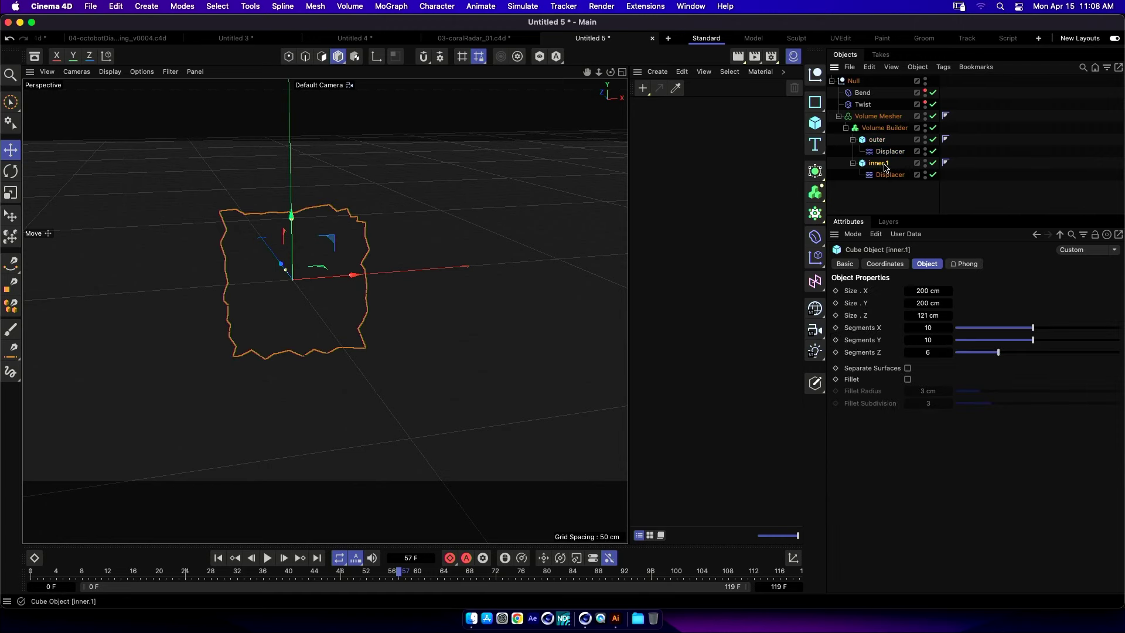
left_click_drag(440, 284, 296, 314, "alt")
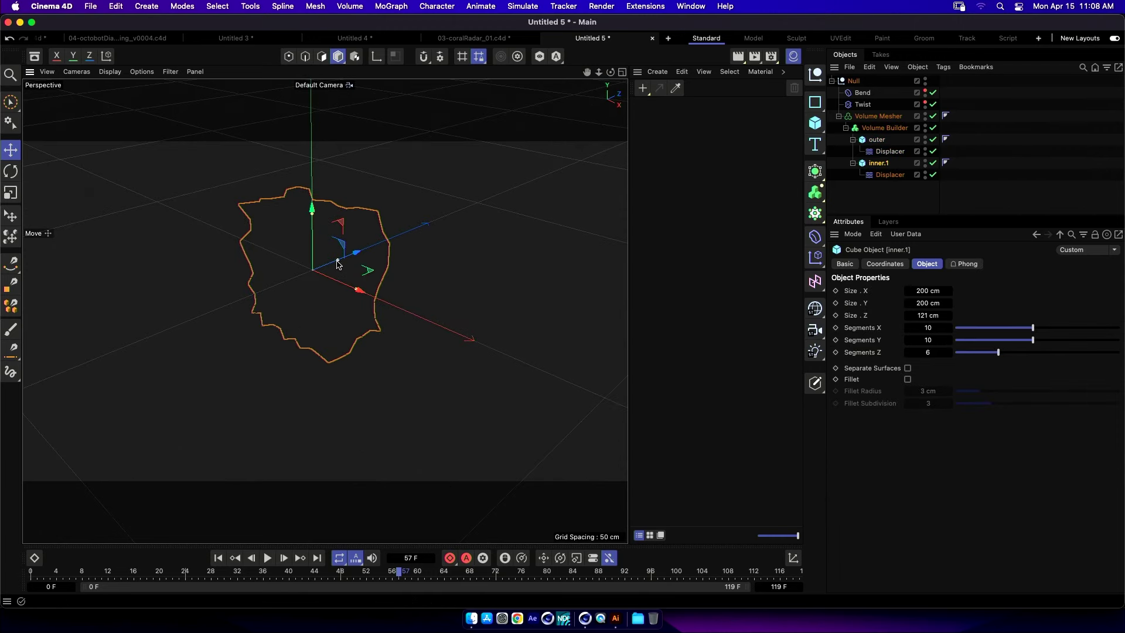
mouse_move(337, 261)
left_mouse_down()
mouse_move(349, 287)
mouse_move(338, 282)
mouse_move(340, 259)
left_mouse_up()
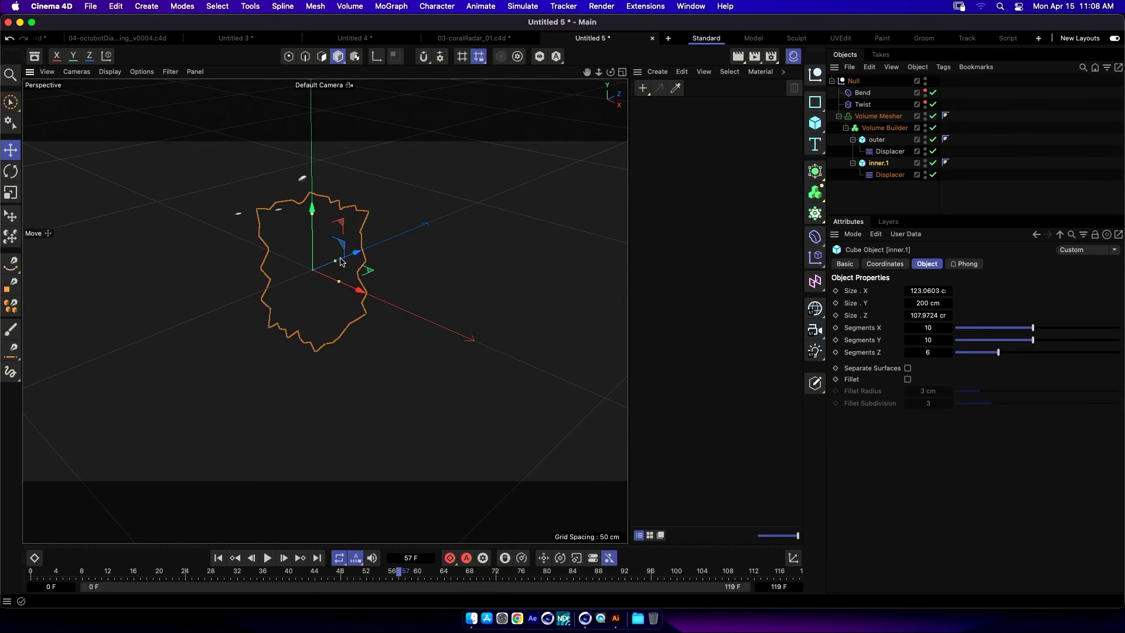
key("t")
left_click_drag(371, 211, 445, 160)
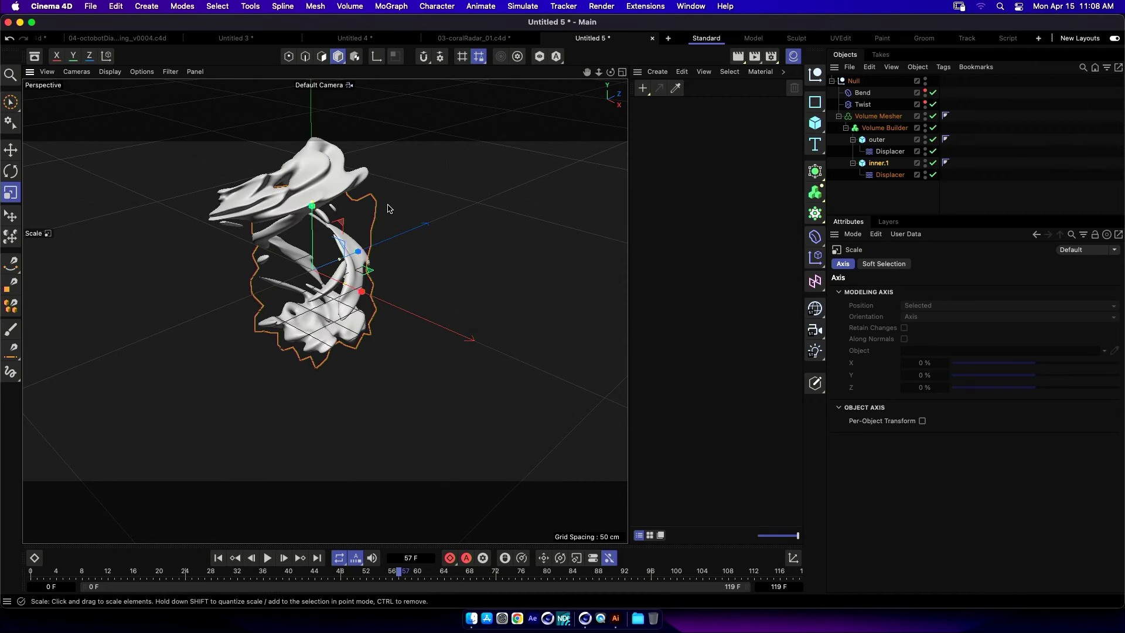
Stretch inner.1 wider along X and squash it vertically.
left_click_drag(402, 256, 456, 275, "alt")
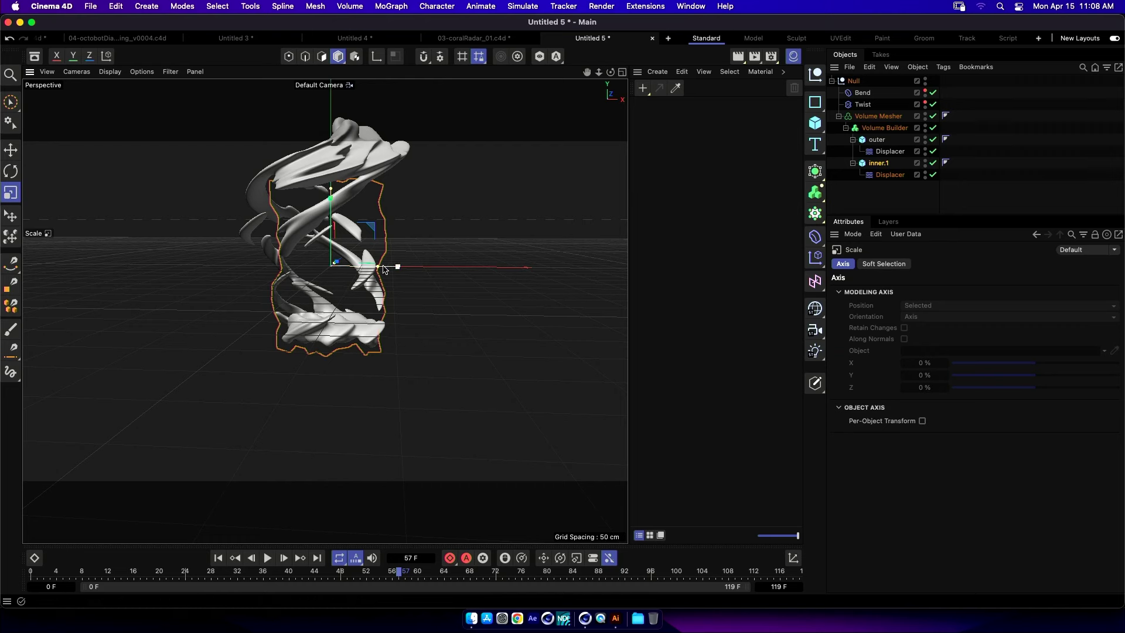
mouse_move(383, 268)
left_mouse_down()
mouse_move(398, 269)
mouse_move(389, 265)
left_mouse_up()
left_click_drag(331, 191, 442, 304)
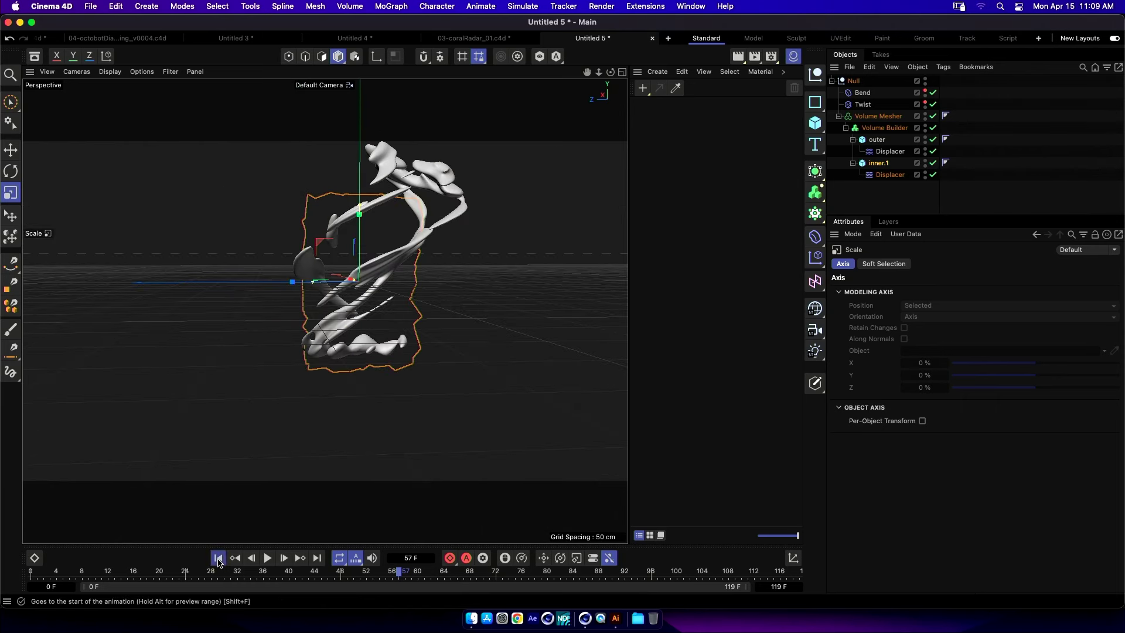
Rewind to frame 0 and play the 119-frame animation of the shifting shell.
left_click(218, 558)
left_click(267, 560)
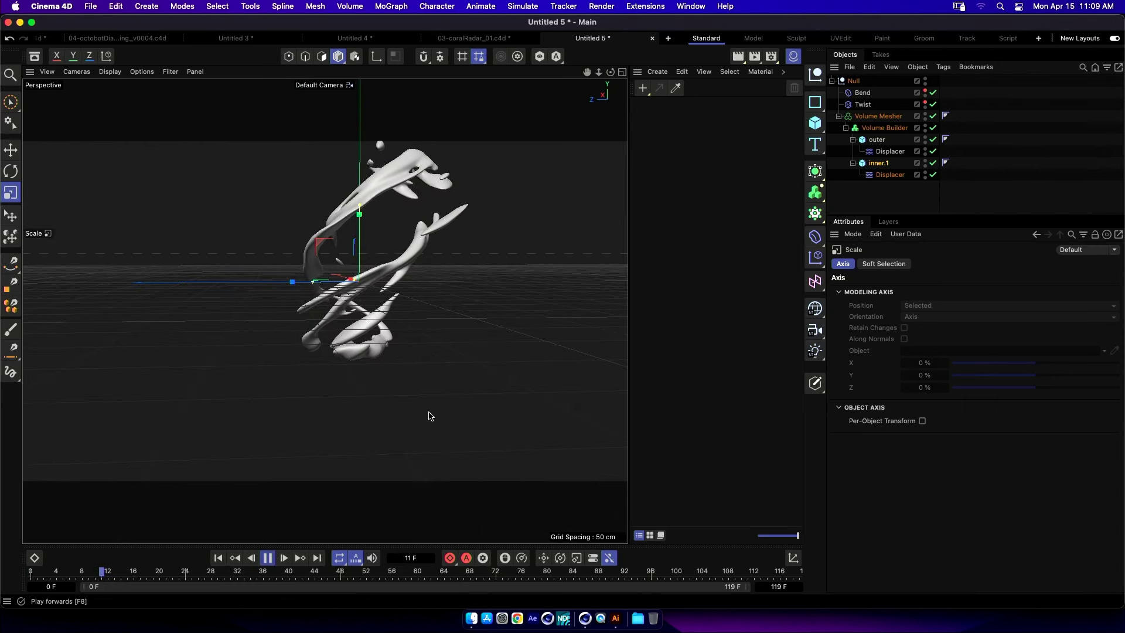
left_click_drag(416, 334, 400, 355, "alt")
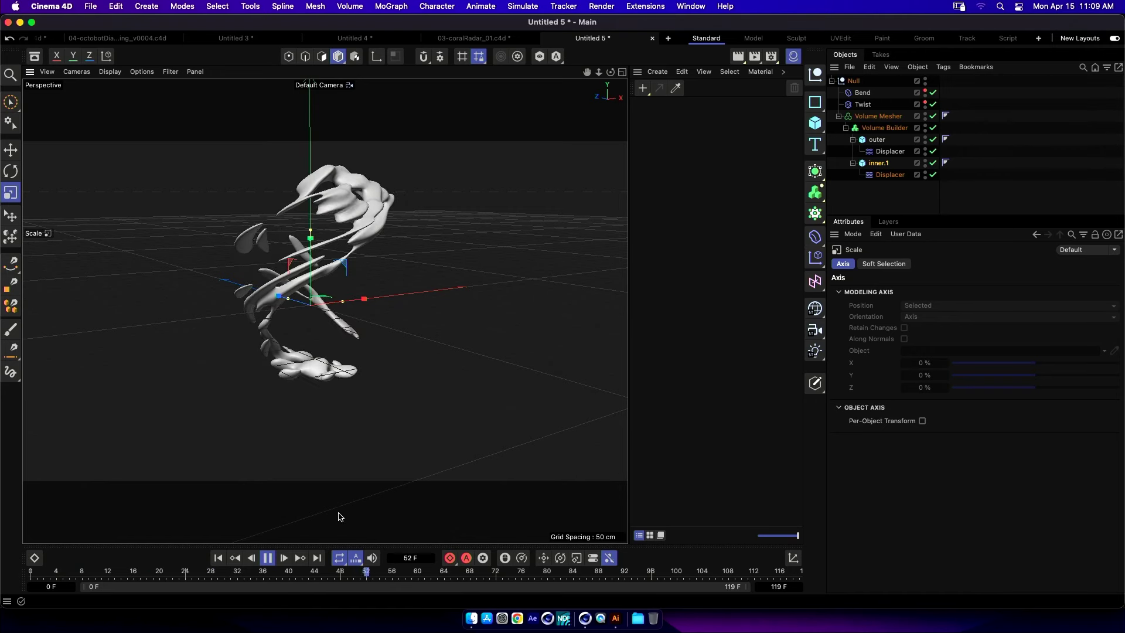
Shorten the outer cube to about 180 cm and readjust inner.1's width along X.
left_click(268, 558)
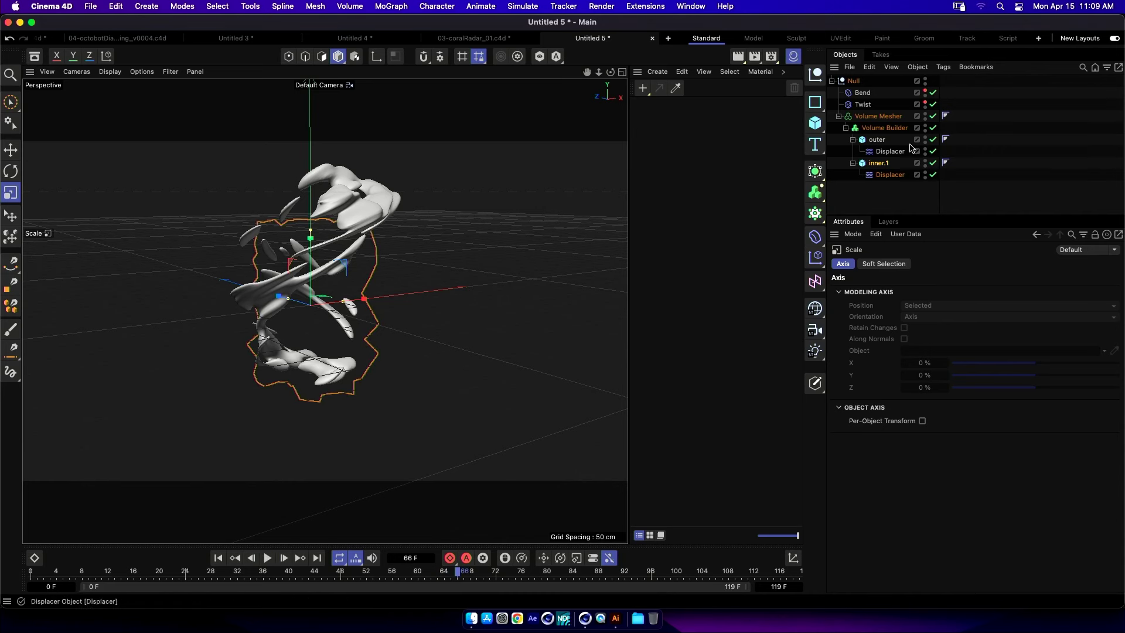
left_click(311, 241)
left_click_drag(311, 240, 292, 301)
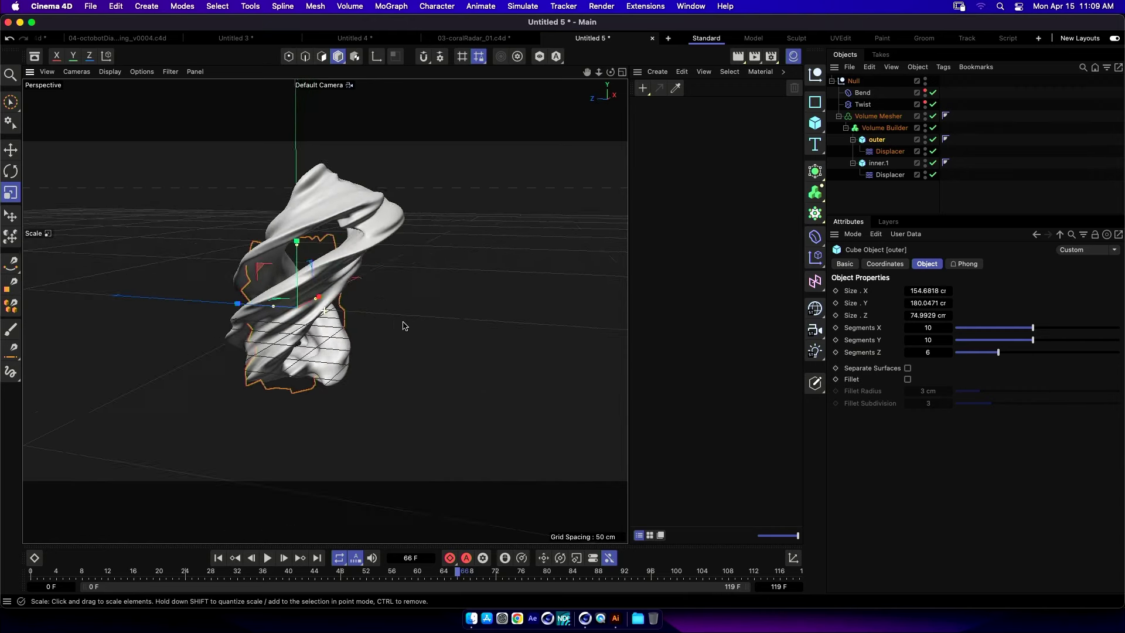
left_click(879, 163)
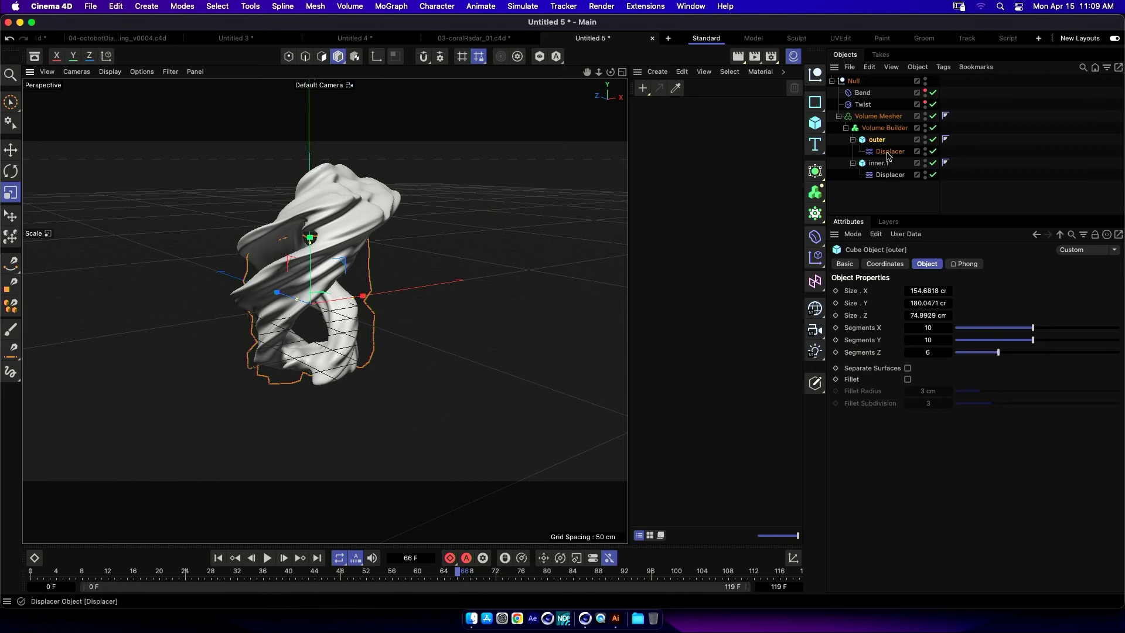
left_click_drag(373, 296, 447, 309)
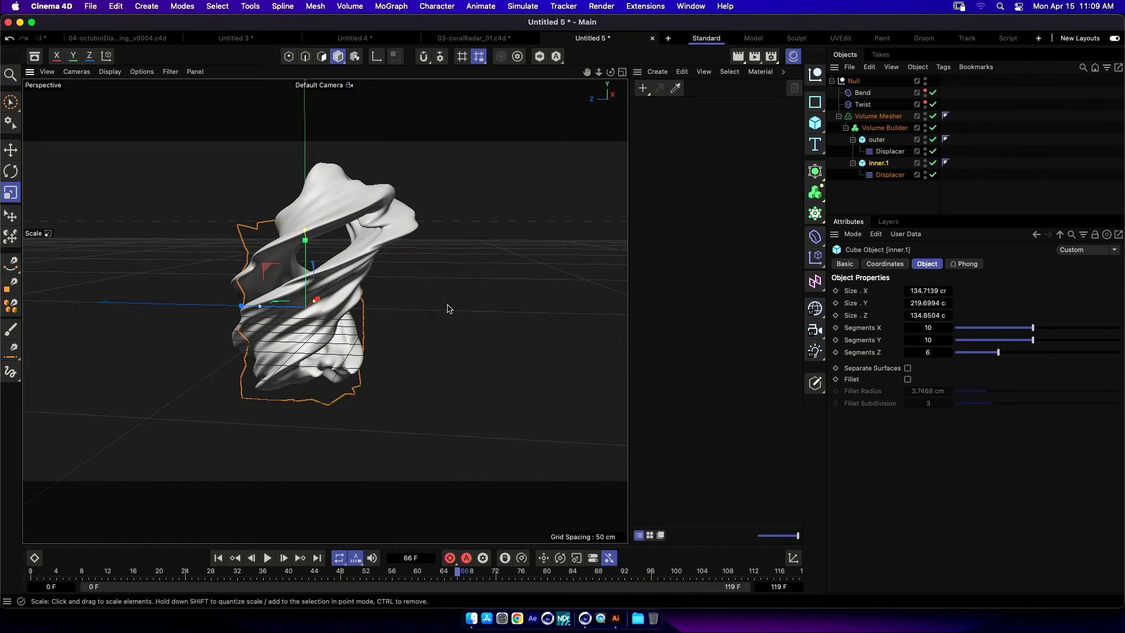
left_click_drag(324, 309, 359, 300)
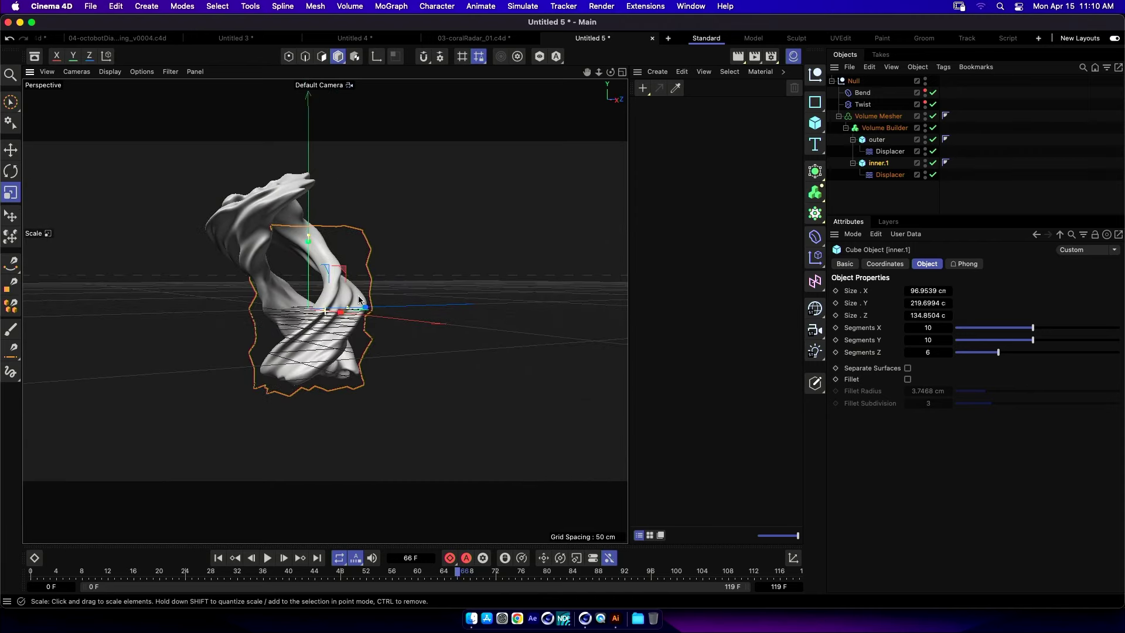
Replay the animation from frame 0 to preview the fuller shell.
left_click(218, 558)
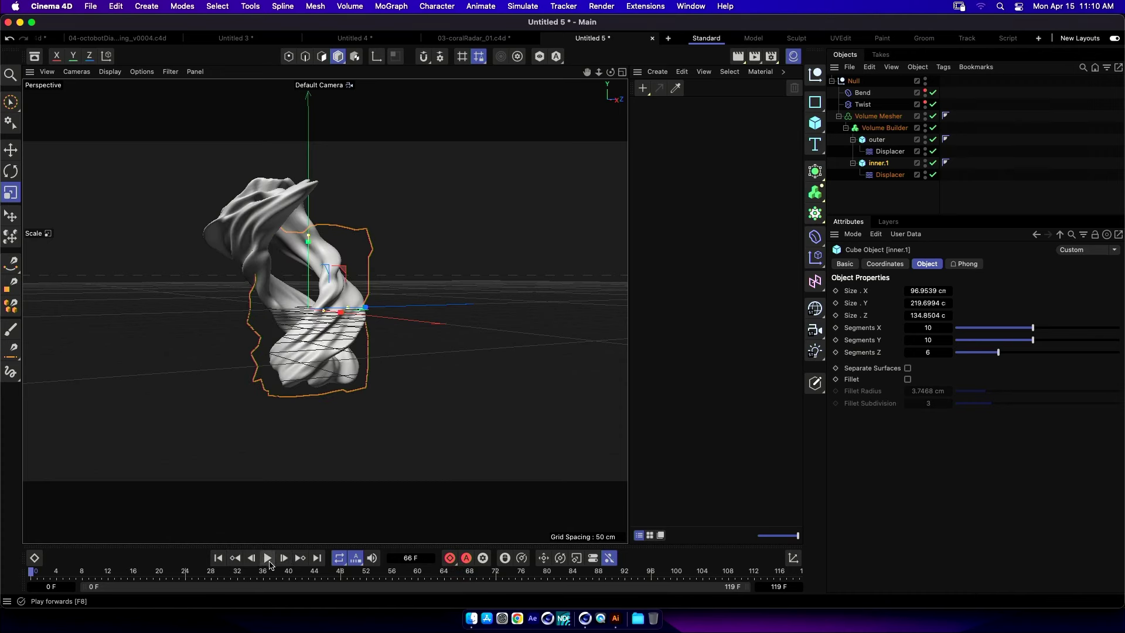
left_click(267, 558)
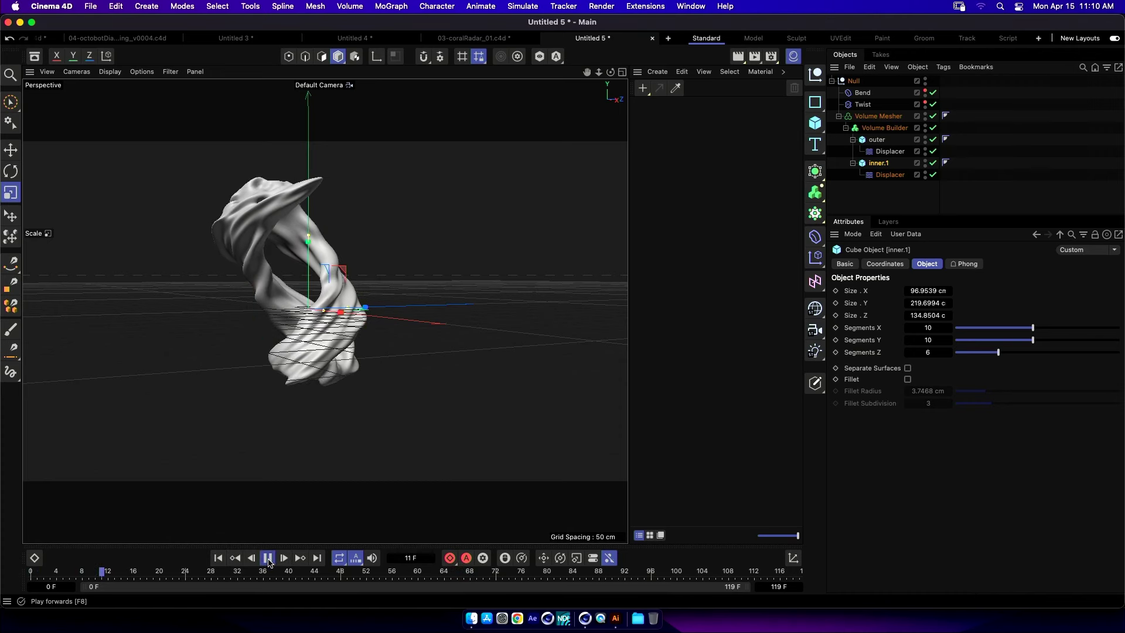
left_click(267, 558)
left_click_drag(447, 298, 495, 271, "alt")
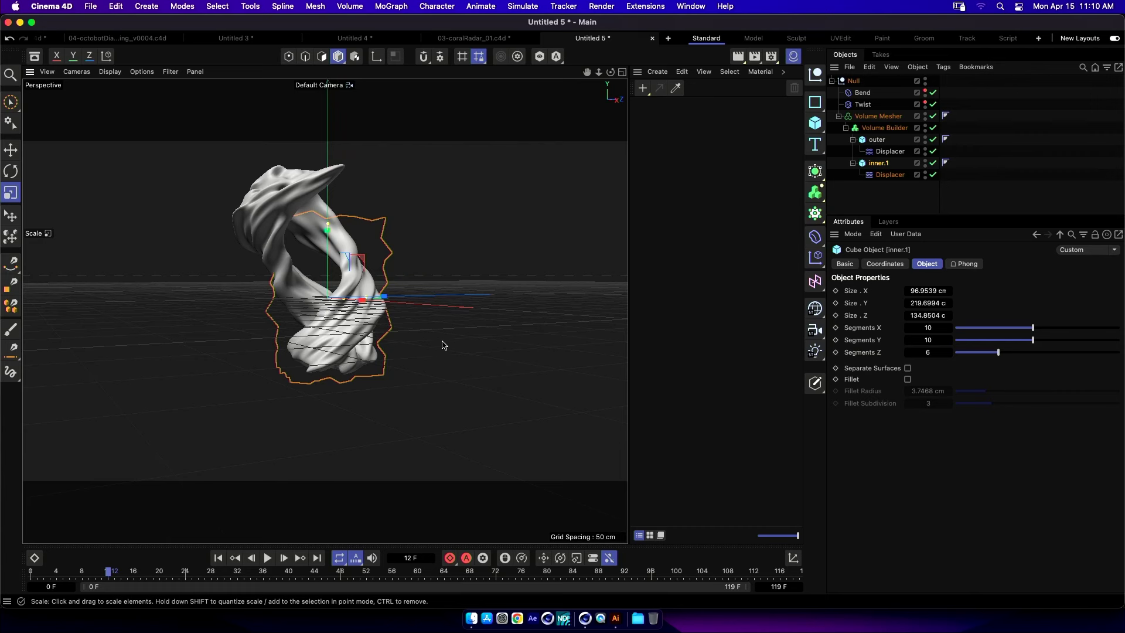
key("super+Tab")
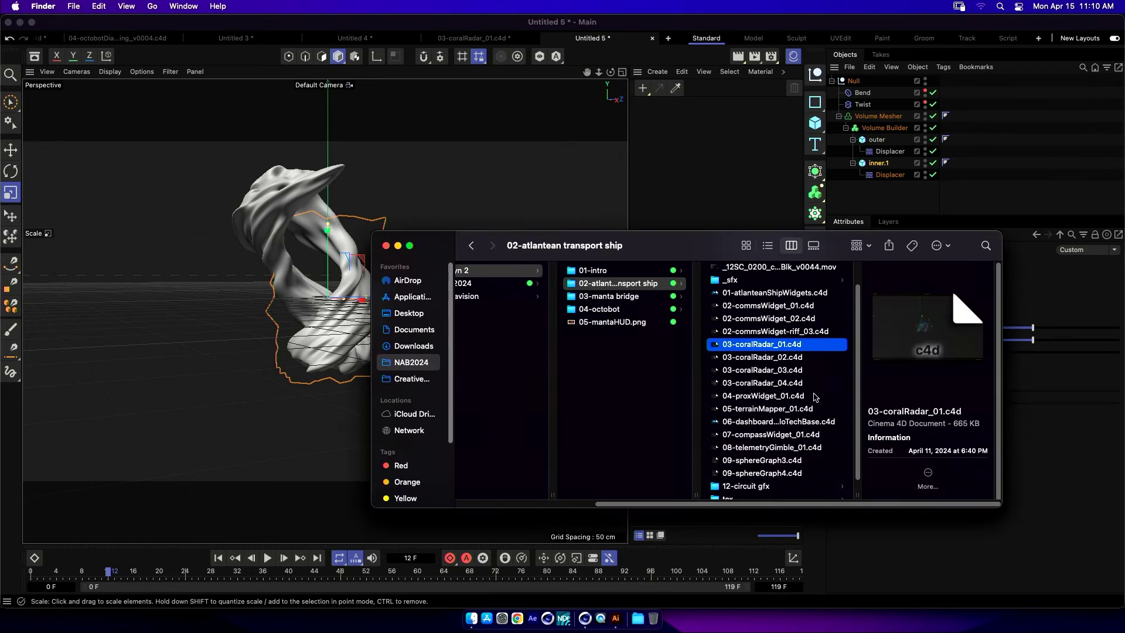
Preview the coralRadar scene files and open 03-coralRadar_03.c4d.
left_click(822, 360)
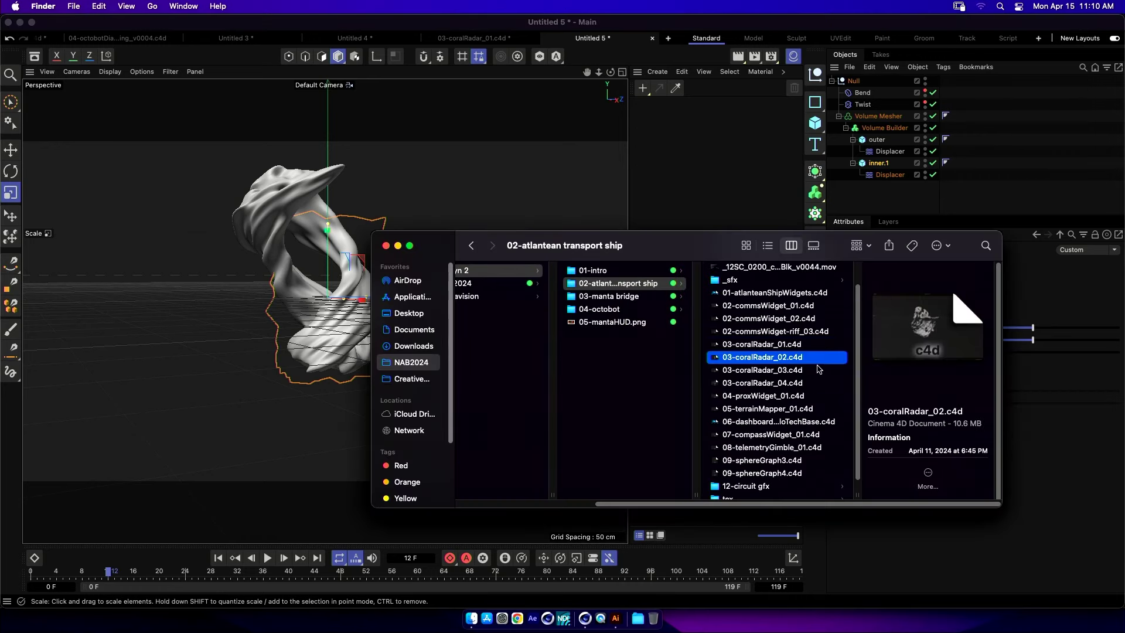
left_click(818, 366)
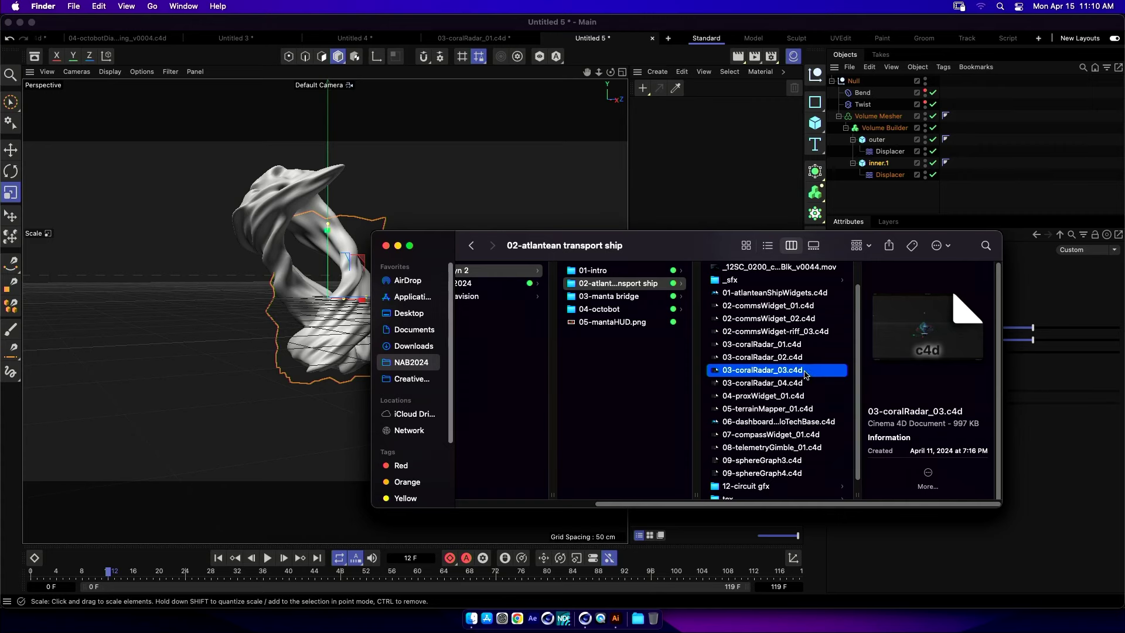
left_click(801, 384)
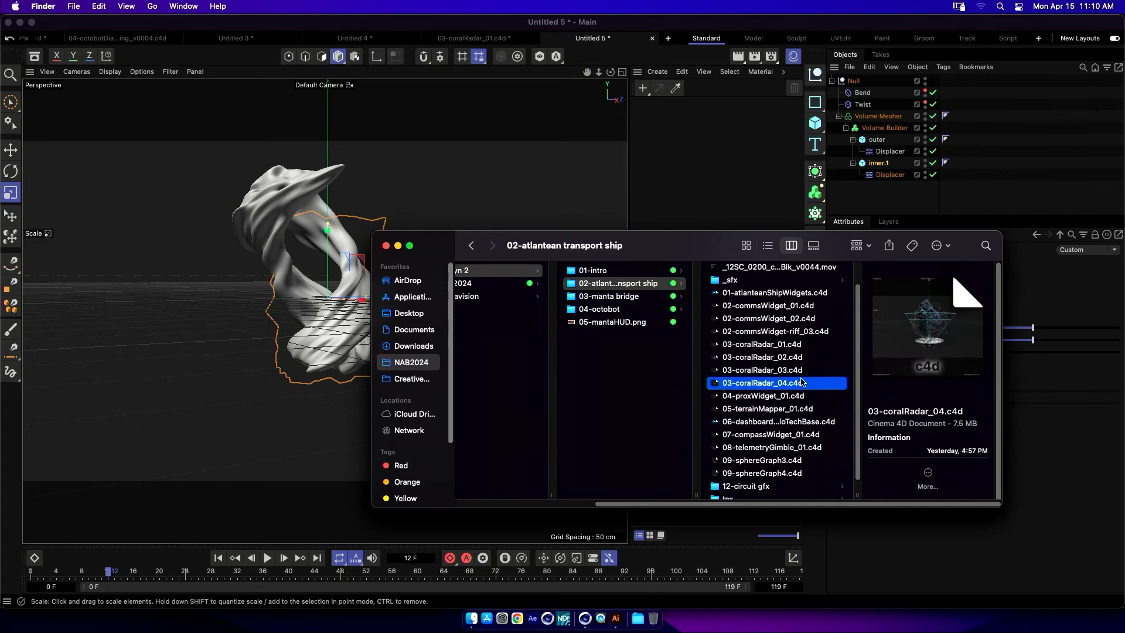
double_click(802, 370)
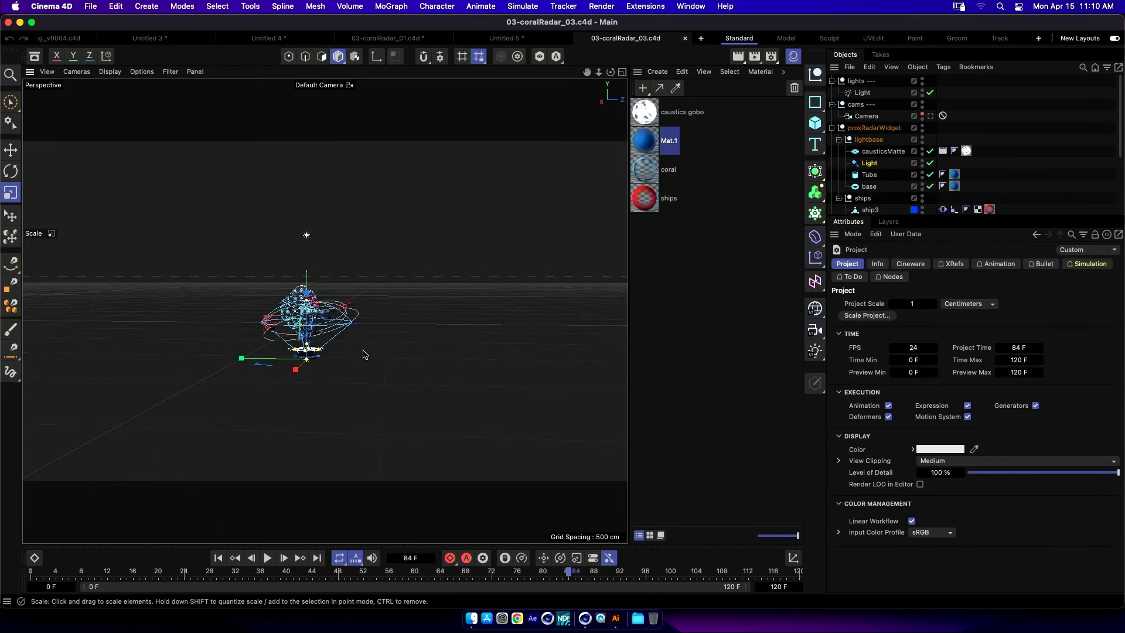
Select the ship3 model in the coral radar scene and copy it.
left_click_drag(315, 373, 445, 327, "alt")
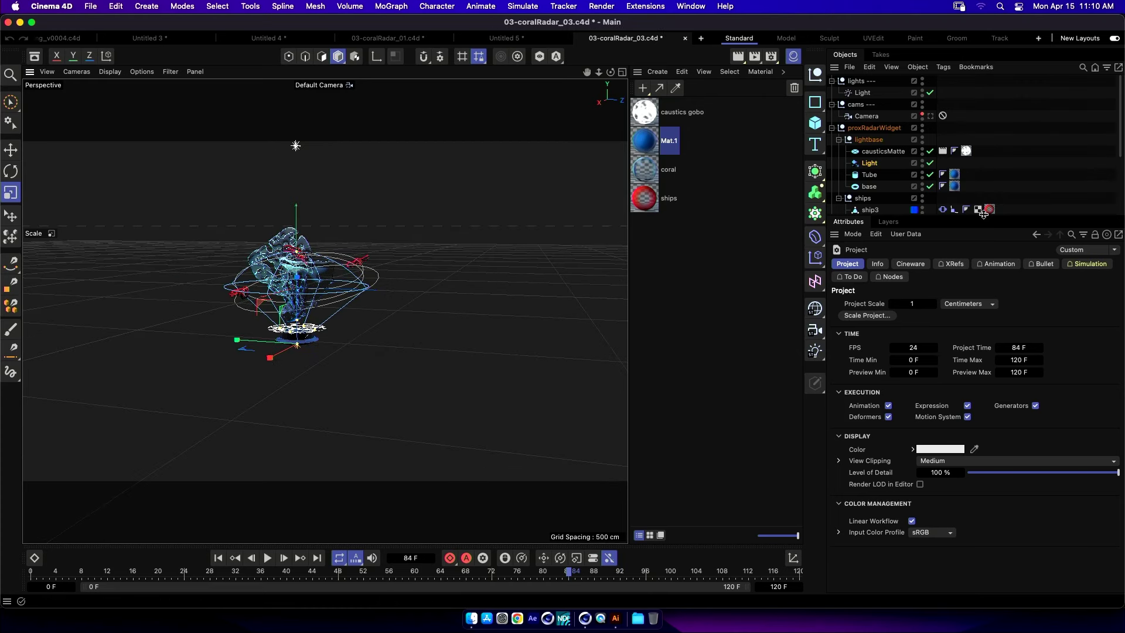
left_click_drag(984, 215, 984, 281)
left_click(871, 211)
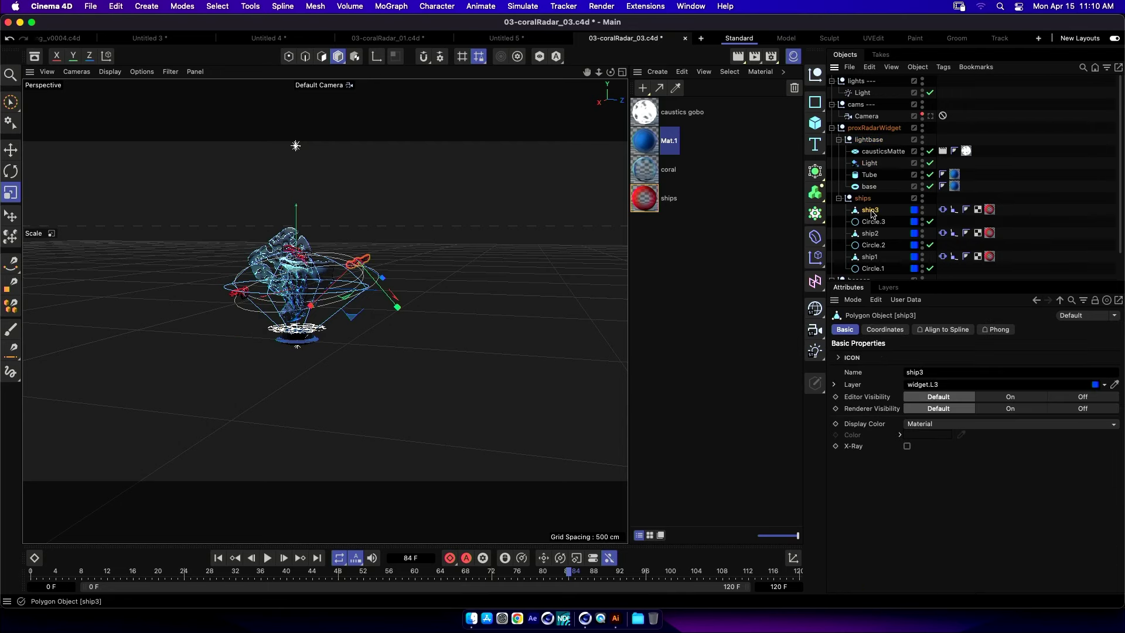
left_click(867, 201)
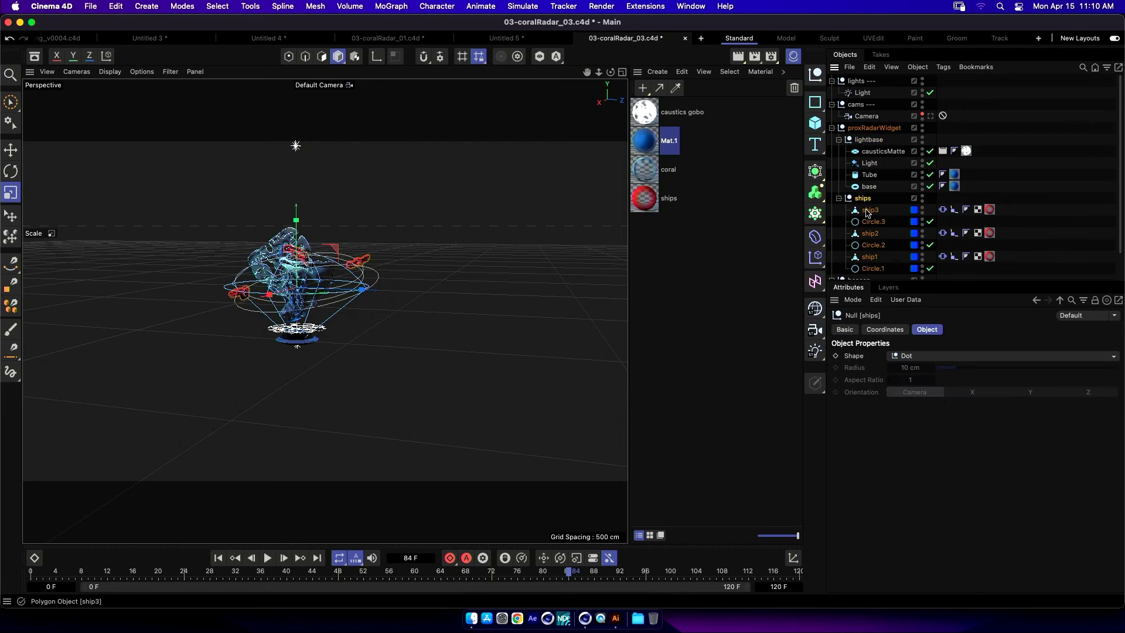
left_click(869, 211)
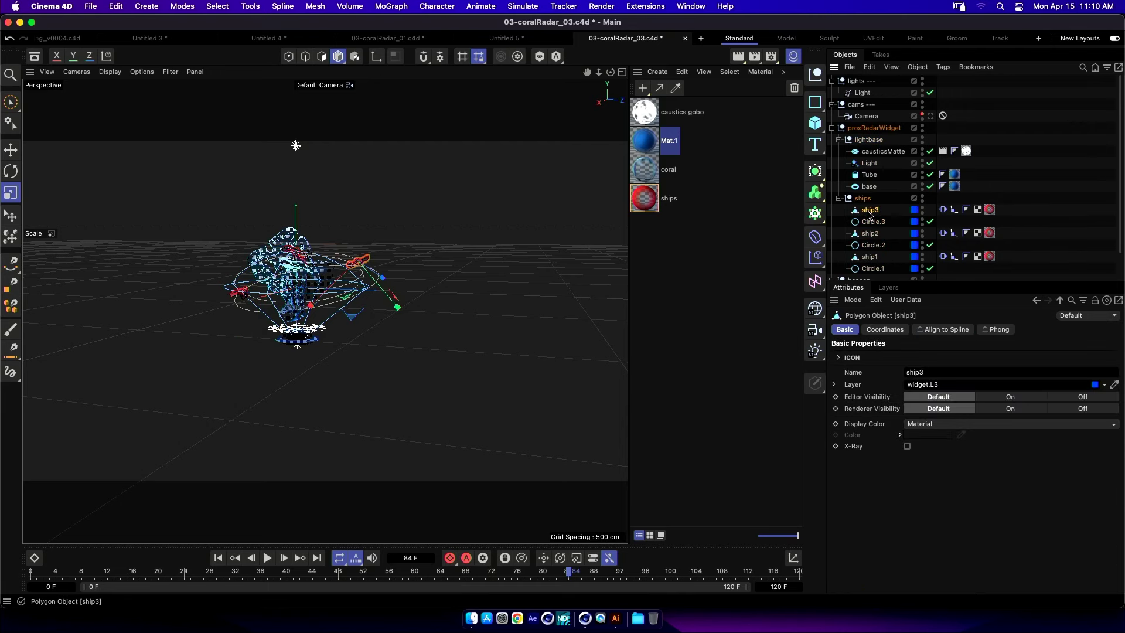
left_click(869, 67)
left_click(886, 112)
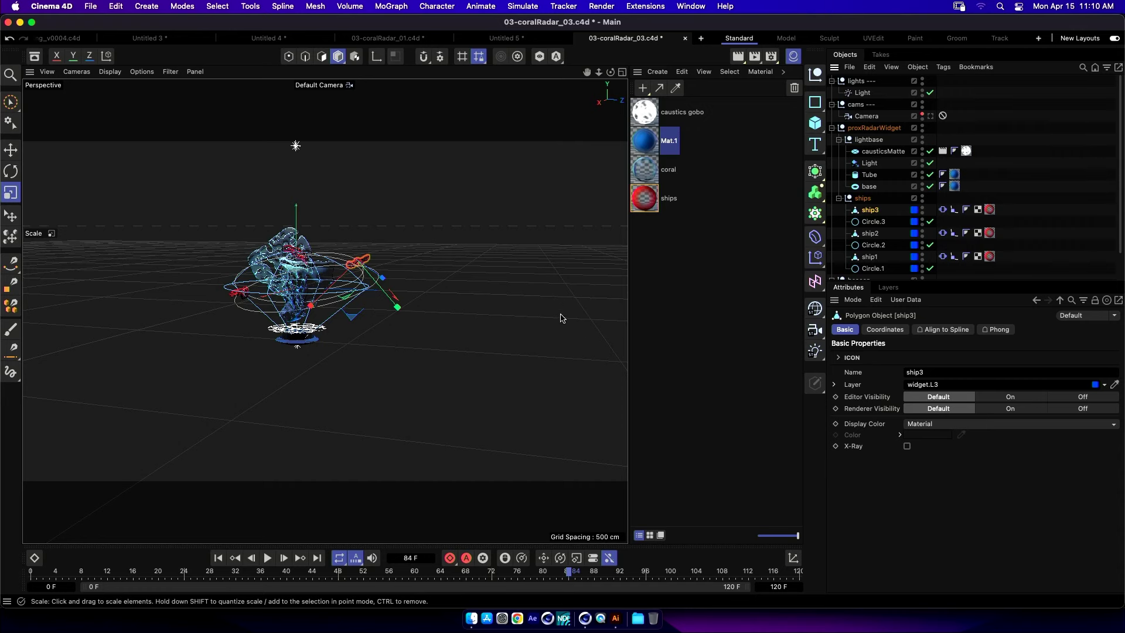
Switch to the Untitled 5 project.
key("v")
mouse_move(556, 357)
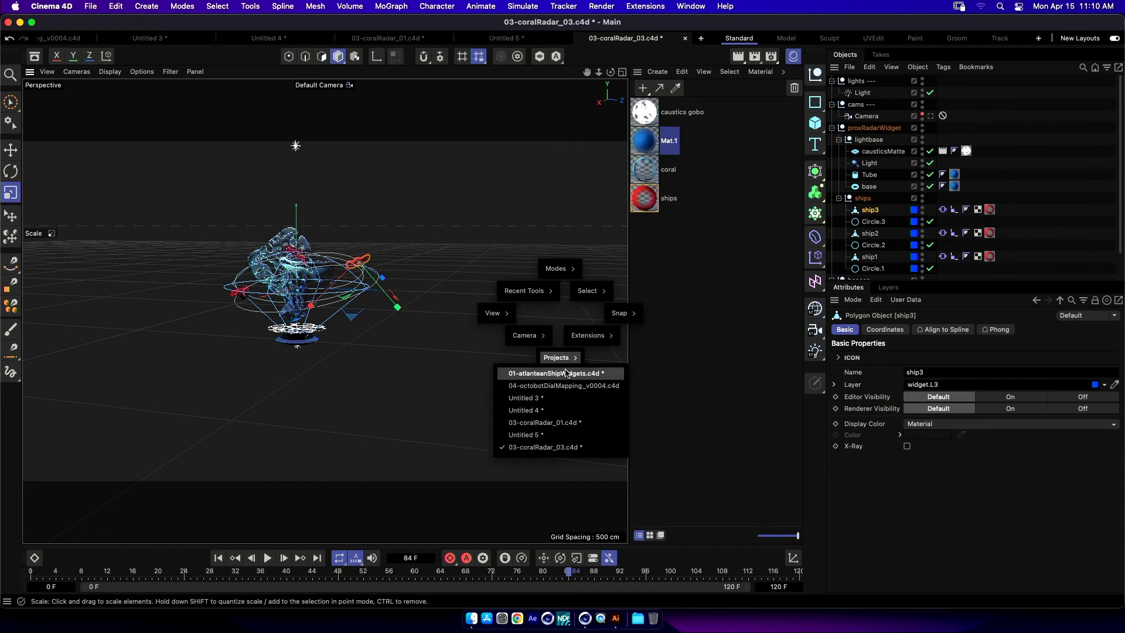
left_click(567, 437)
Paste ship3 into the scene and shrink it to about 79%.
key("super+v")
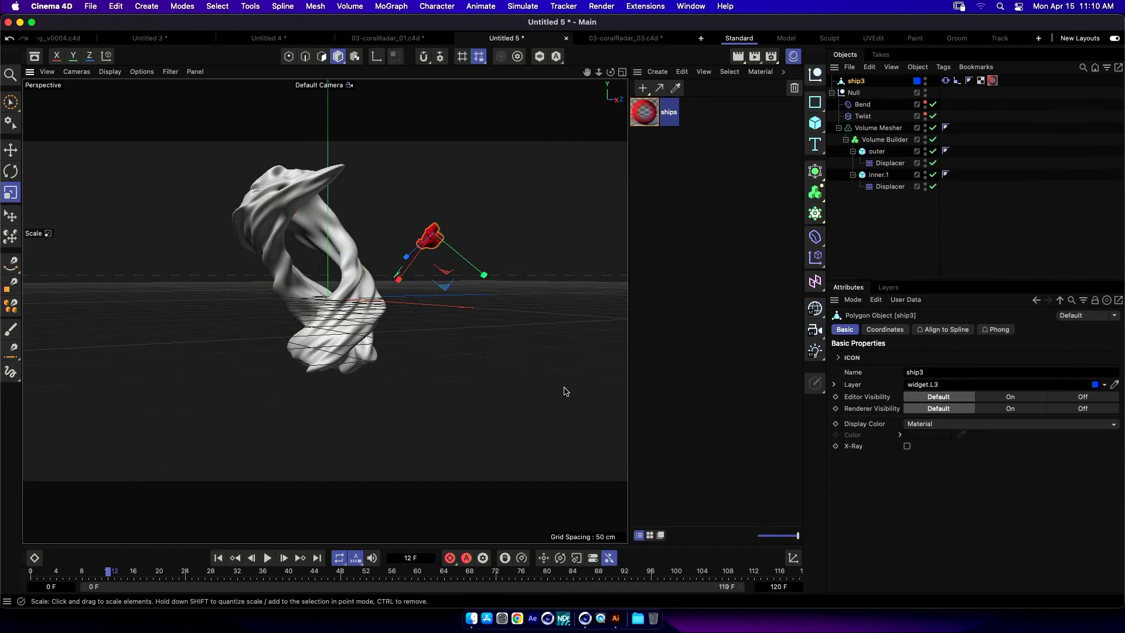
left_click_drag(475, 324, 405, 317, "alt")
left_click_drag(533, 266, 509, 315)
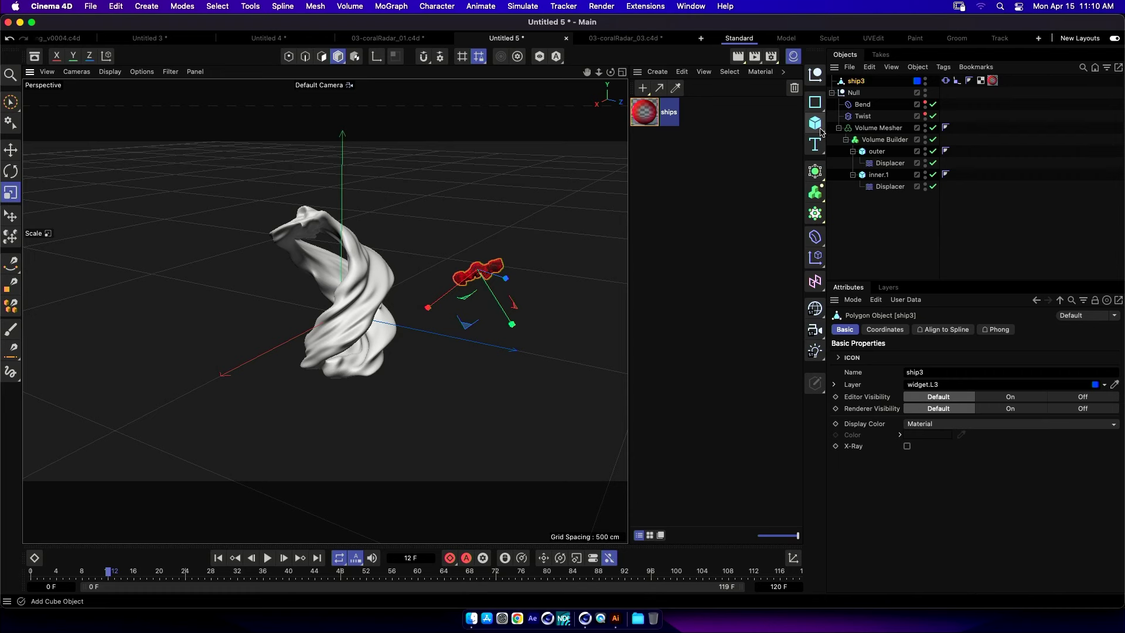
Add an elliptical Circle spline on the XZ plane, 125 by 162 cm.
left_click(815, 102)
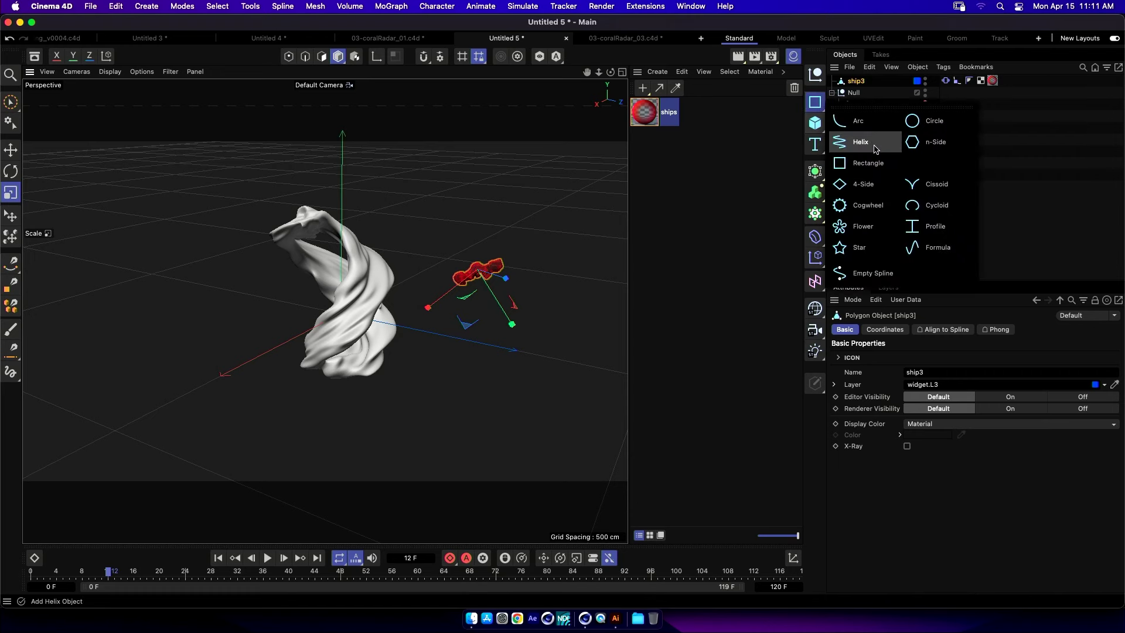
left_click(914, 118)
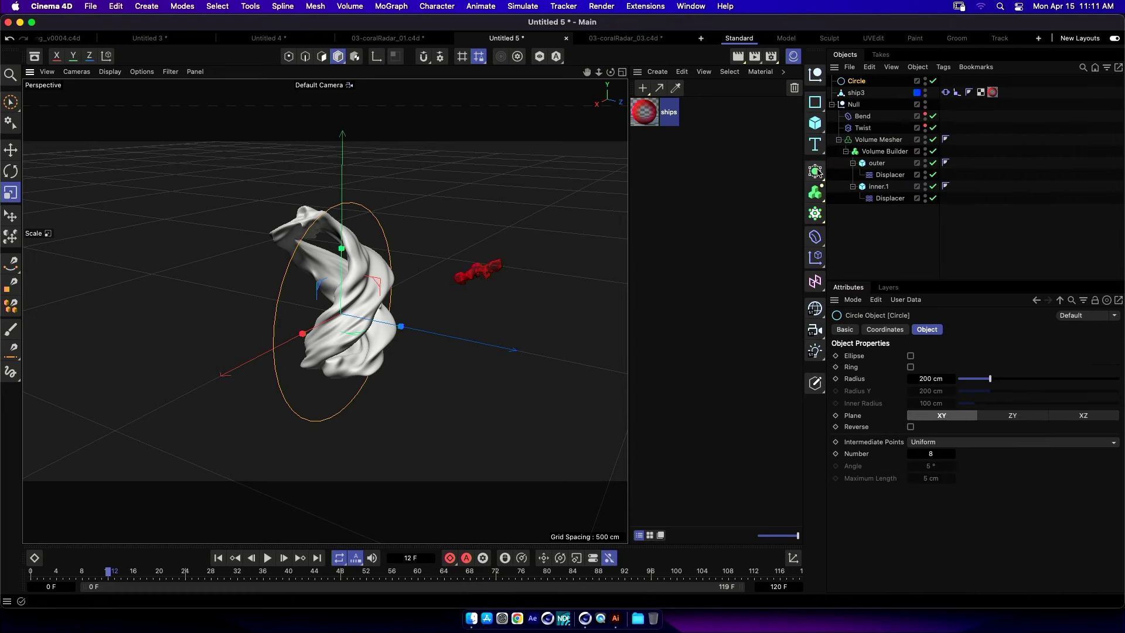
left_click(1083, 416)
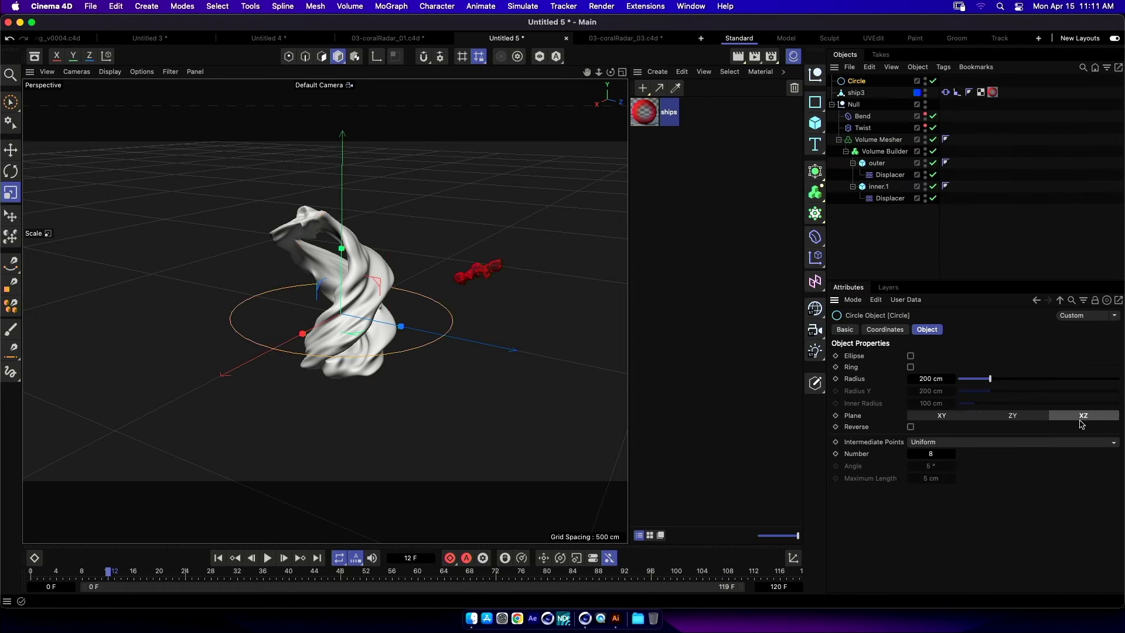
left_click(911, 356)
left_click_drag(974, 379, 985, 392)
mouse_move(419, 346)
left_mouse_down("alt")
mouse_move(372, 350)
mouse_move(426, 329)
left_mouse_up("alt")
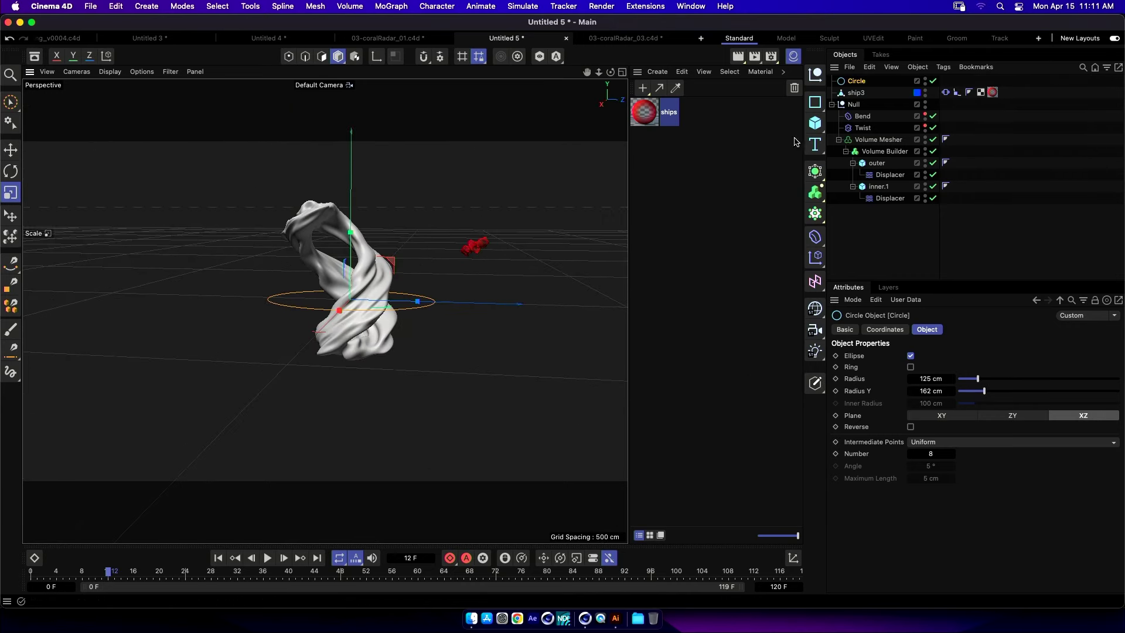
Give ship3 an Align to Spline tag with Circle as its spline path, placing it at 62.36%.
left_click(871, 94)
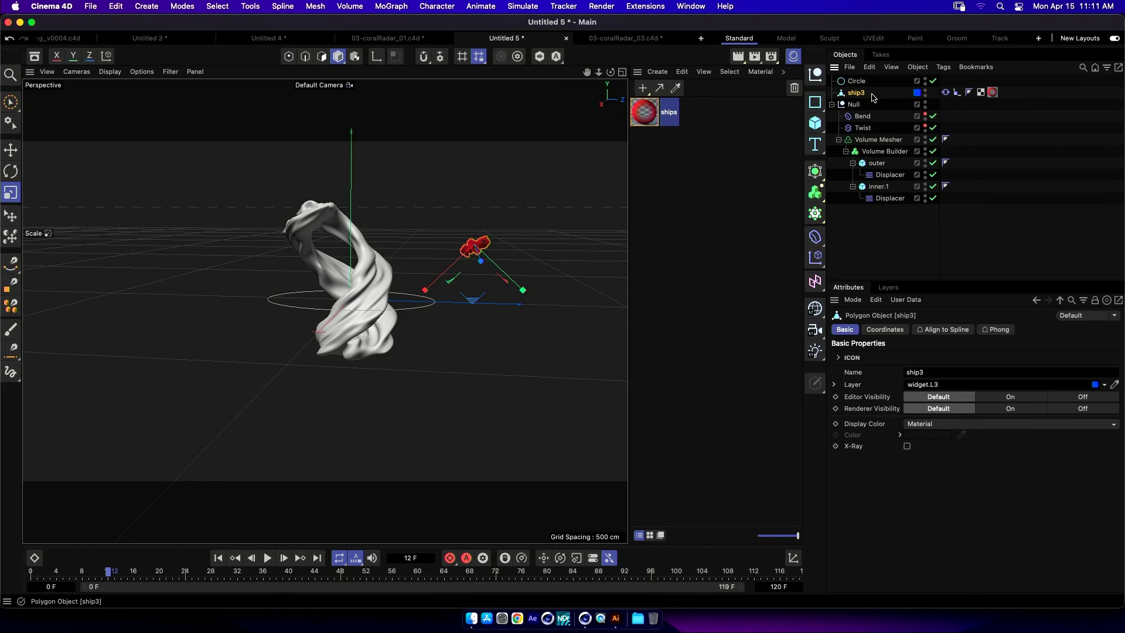
left_click(957, 95)
key("F5")
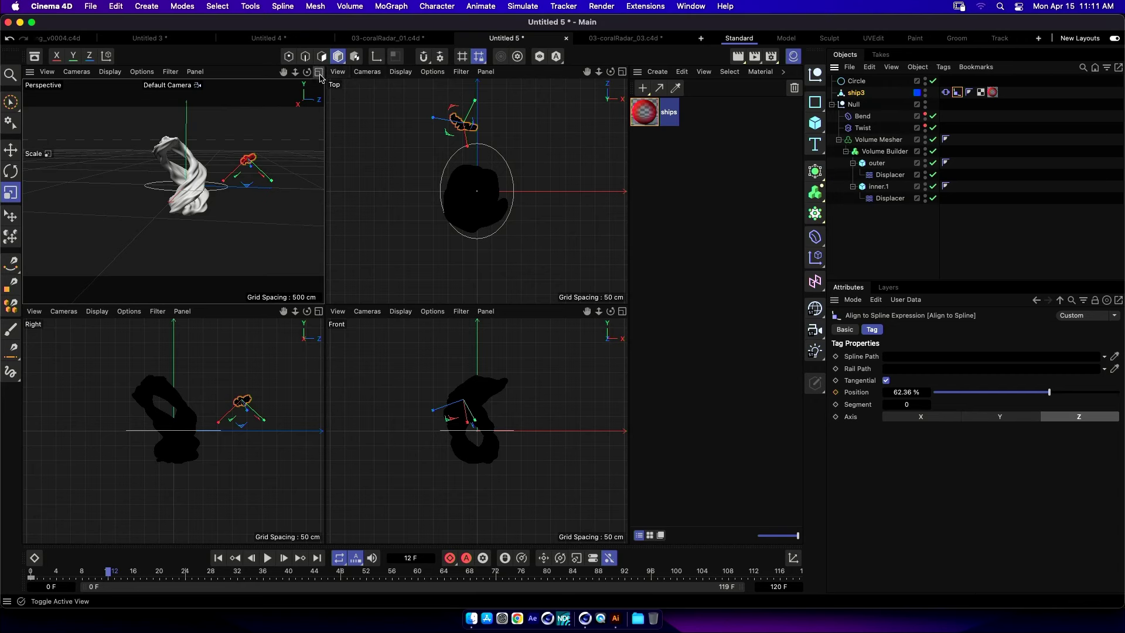
key("F1")
left_click(943, 68)
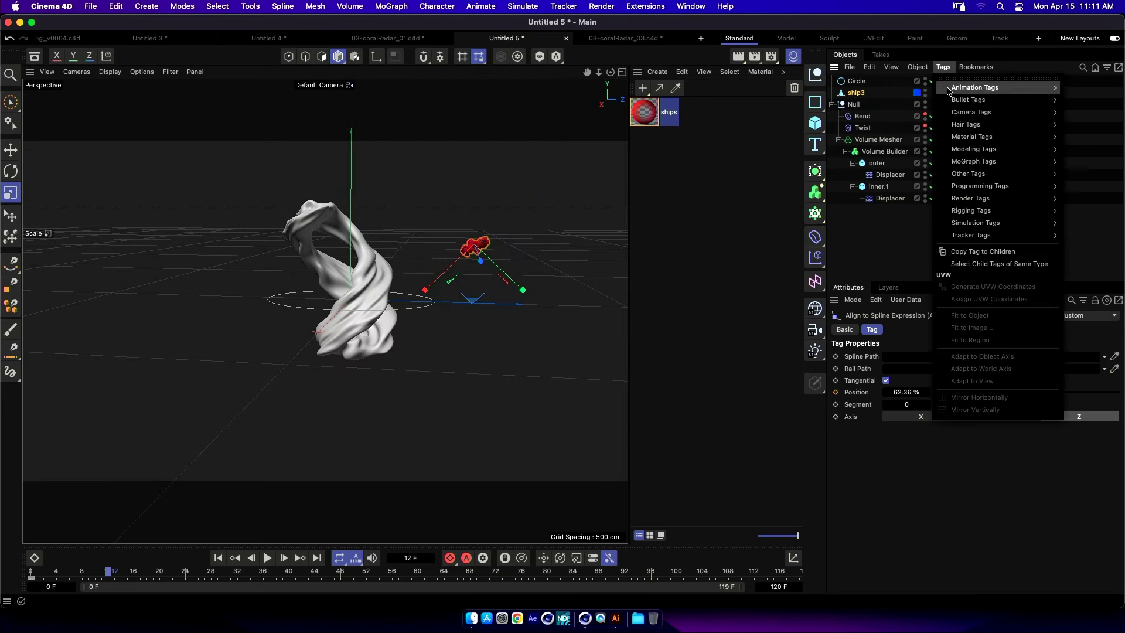
mouse_move(961, 89)
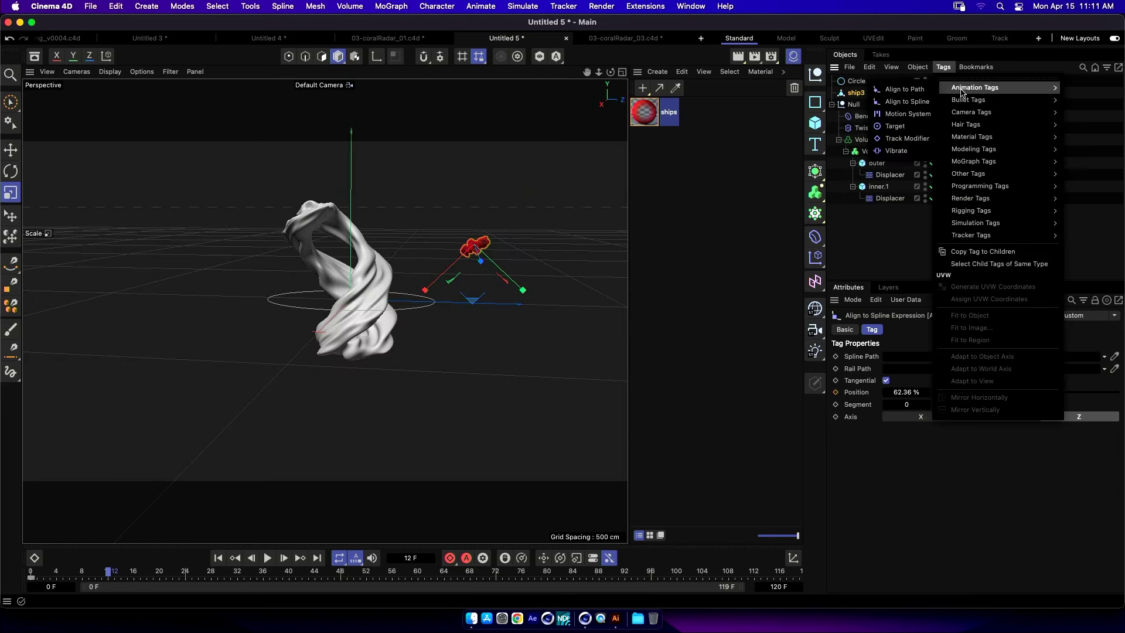
left_click(925, 106)
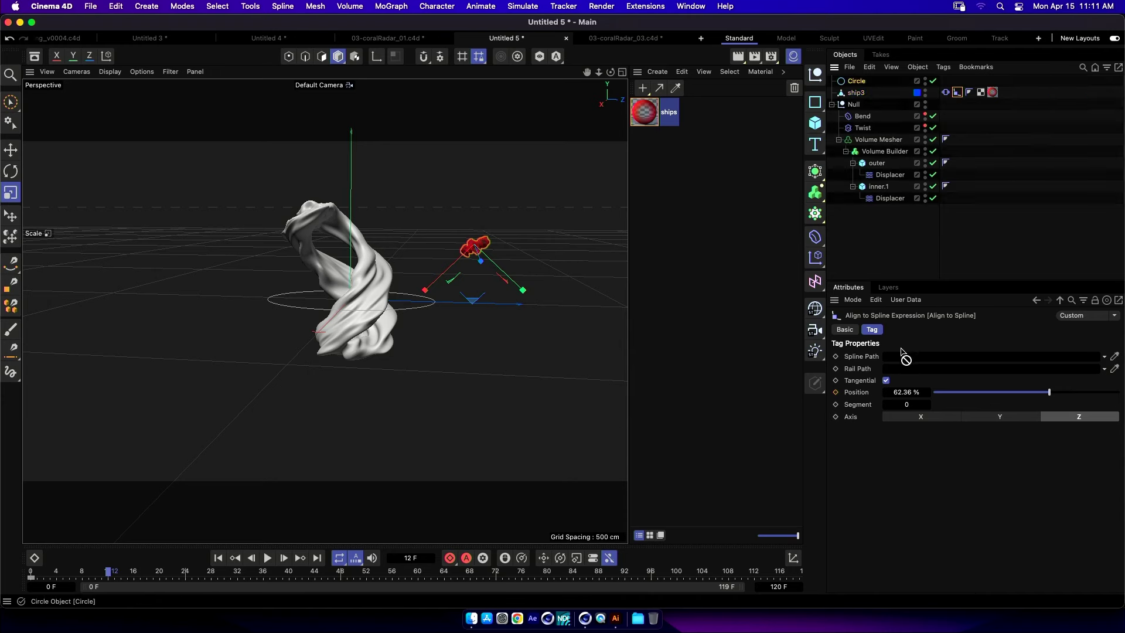
left_click_drag(571, 346, 368, 317, "alt")
left_click_drag(250, 315, 207, 336, "alt")
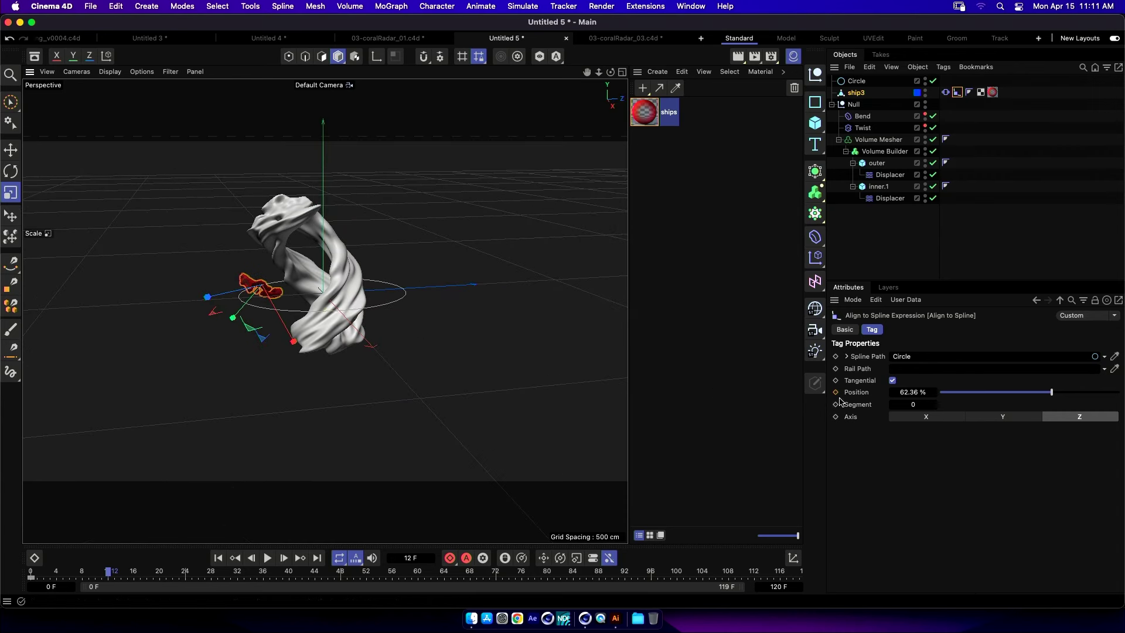
Rewind to frame 0 and play back to check ship3 travelling around the coral on the ellipse.
left_click(218, 558)
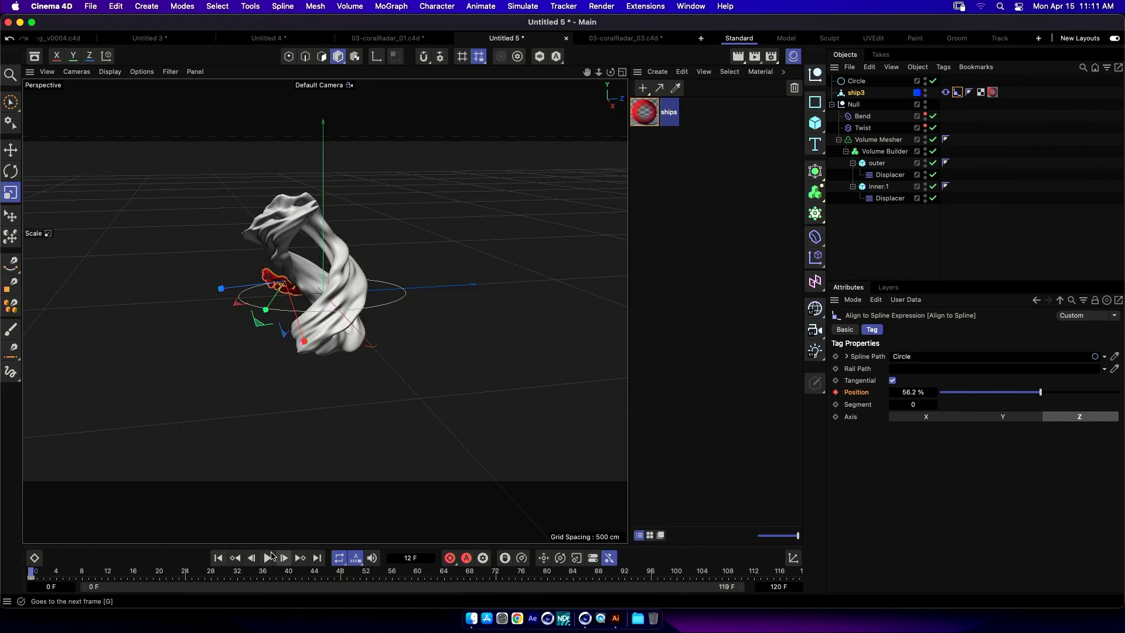
left_click(267, 558)
left_click_drag(270, 346, 265, 332, "alt")
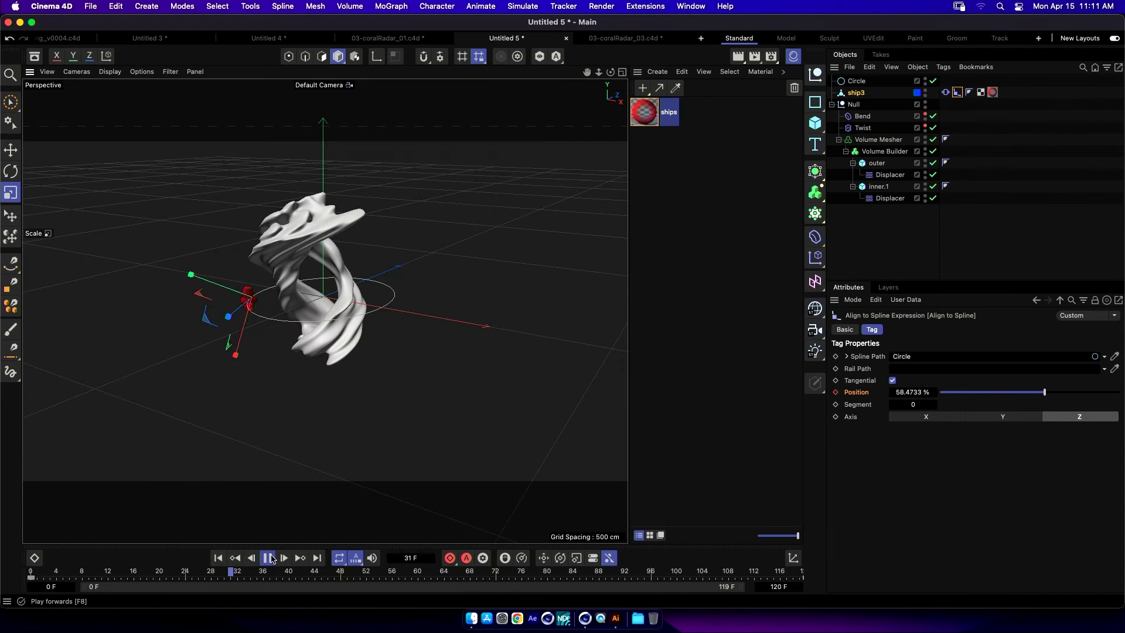
left_click(267, 558)
left_click(219, 558)
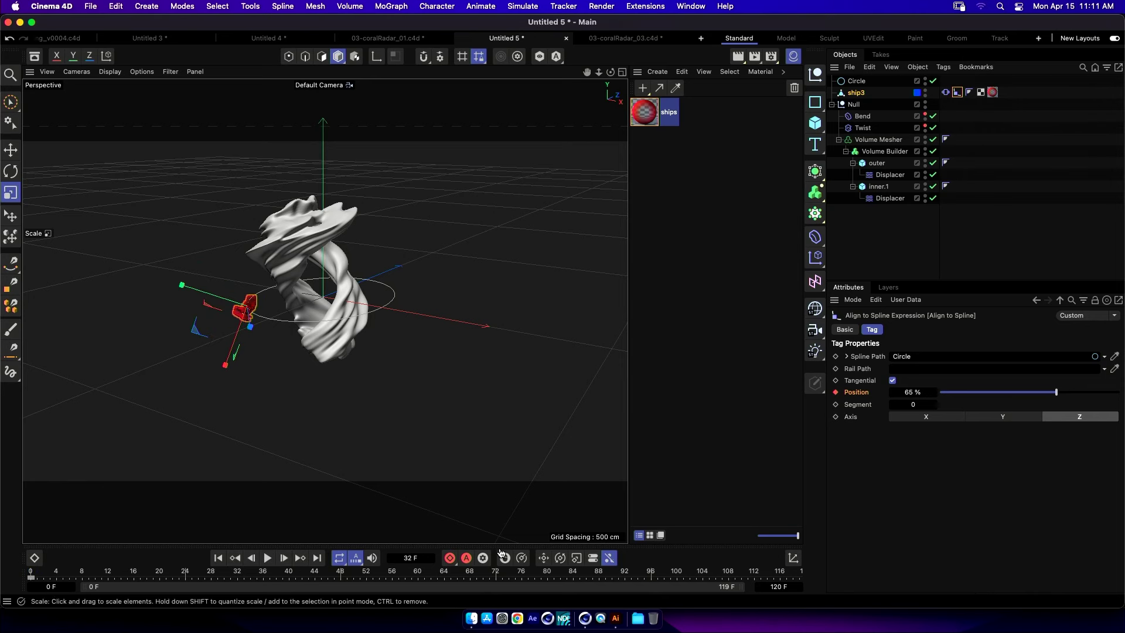
left_click(222, 558)
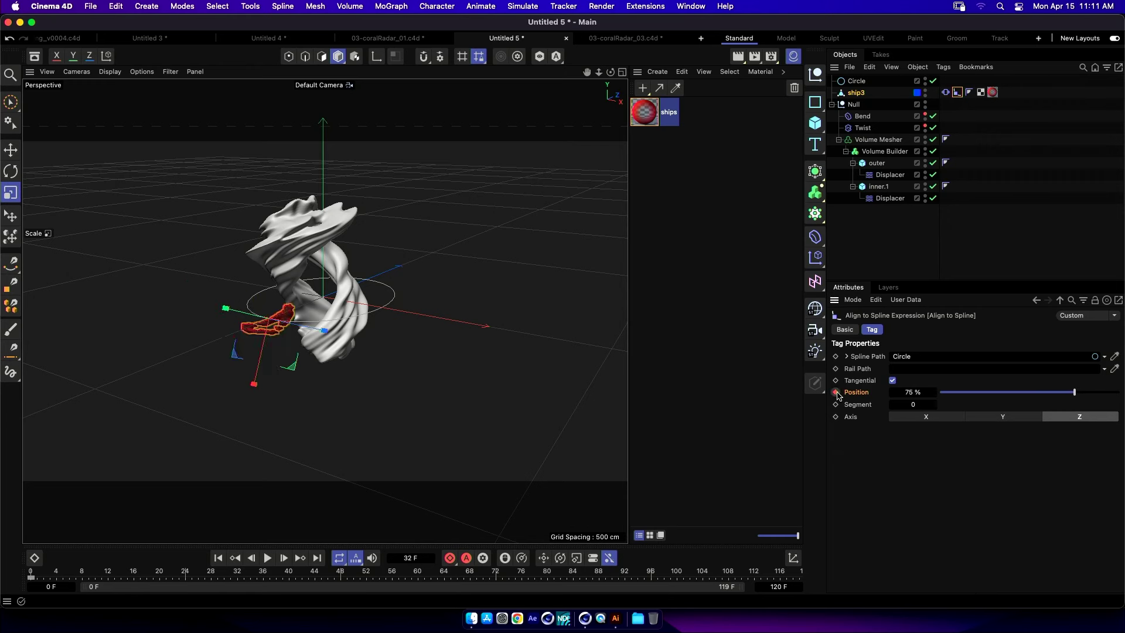
left_click(218, 558)
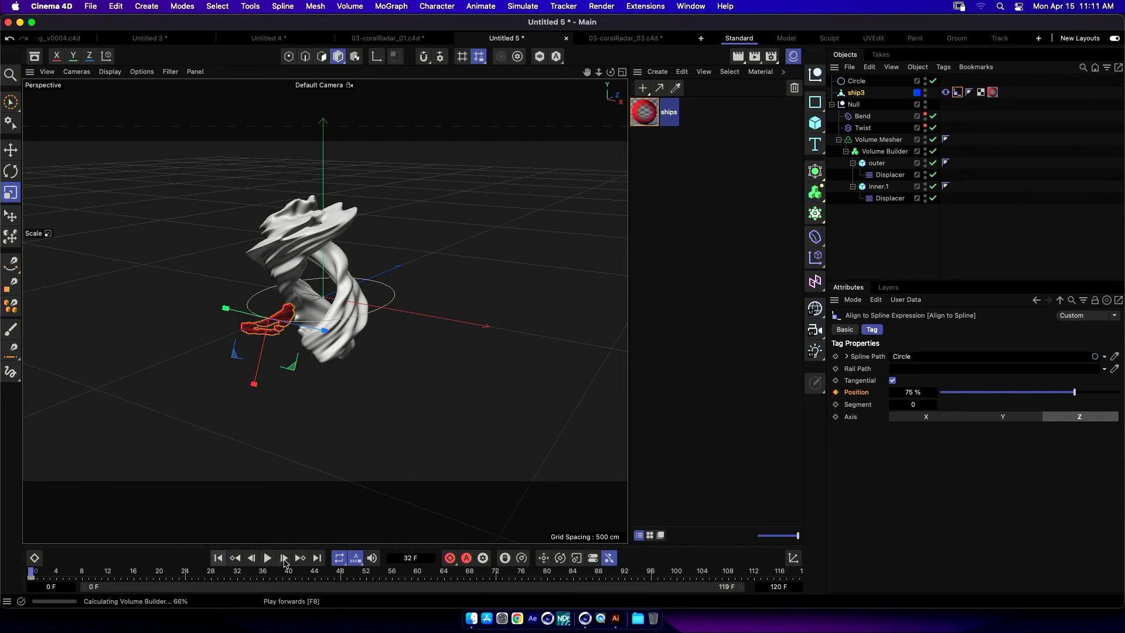
left_click(267, 558)
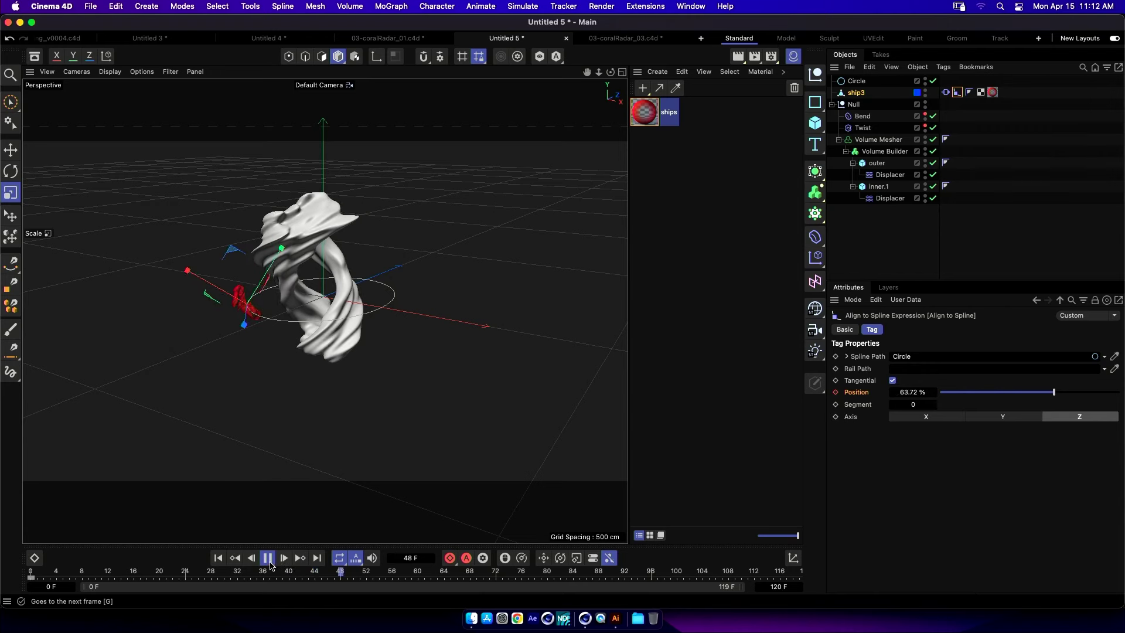
Add a Vibrate tag to ship3 for a slight rotation wobble, seed set to 292.
left_click(947, 93)
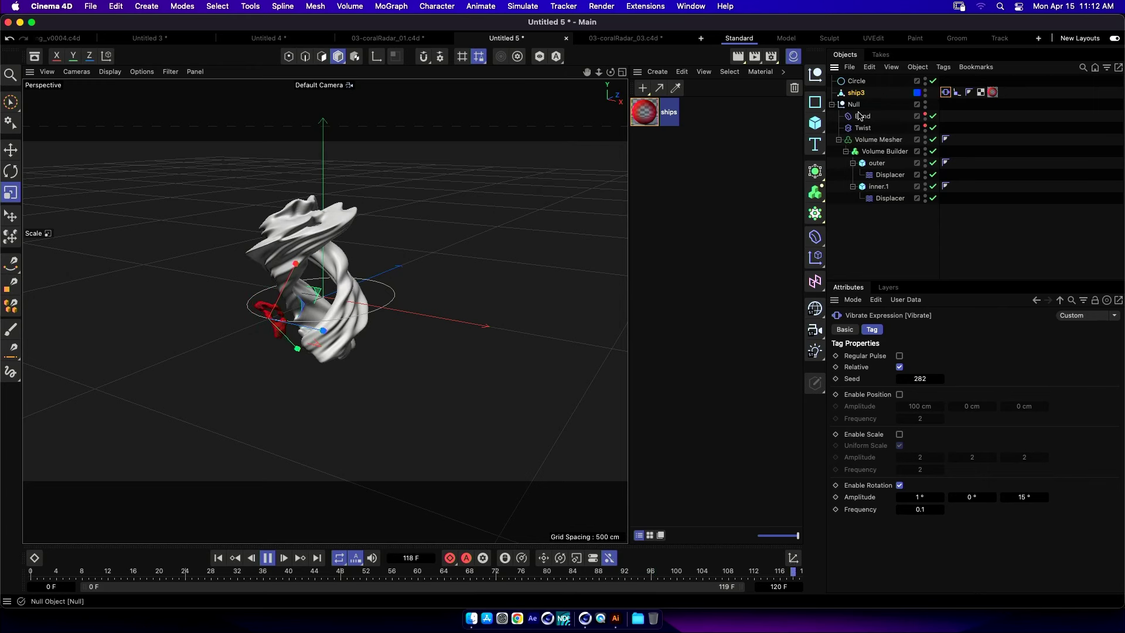
key("space")
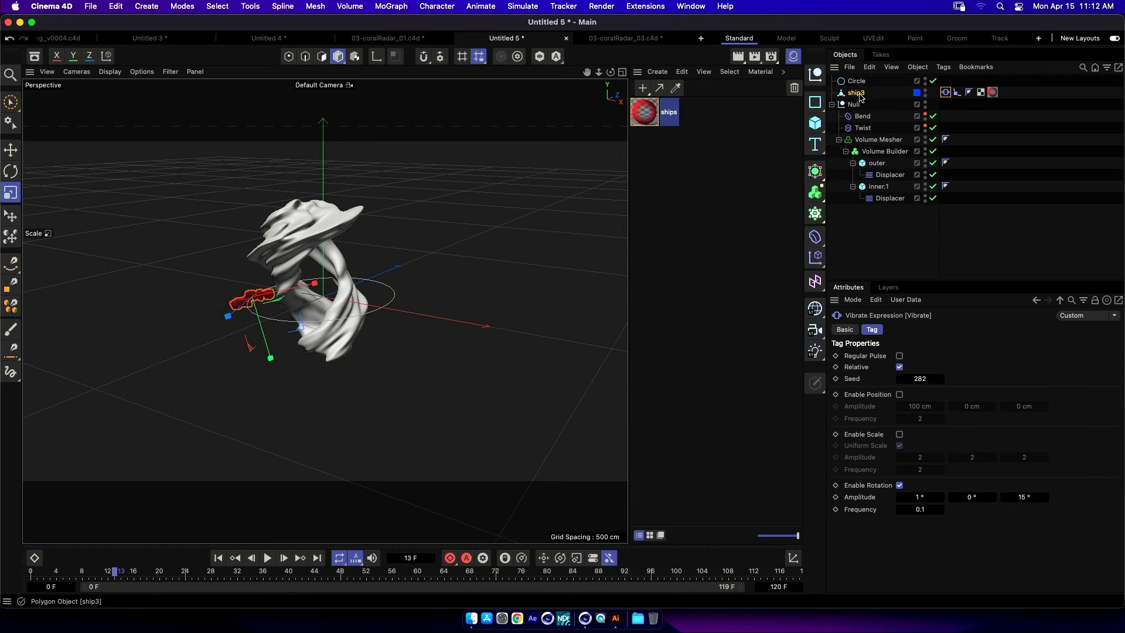
left_click(944, 67)
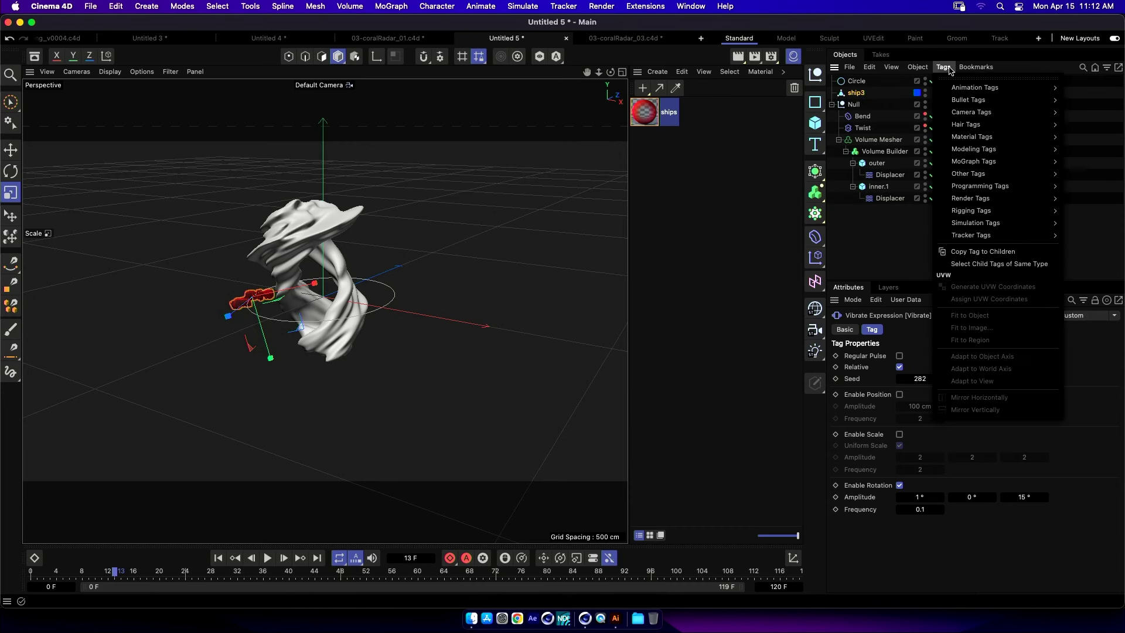
mouse_move(956, 85)
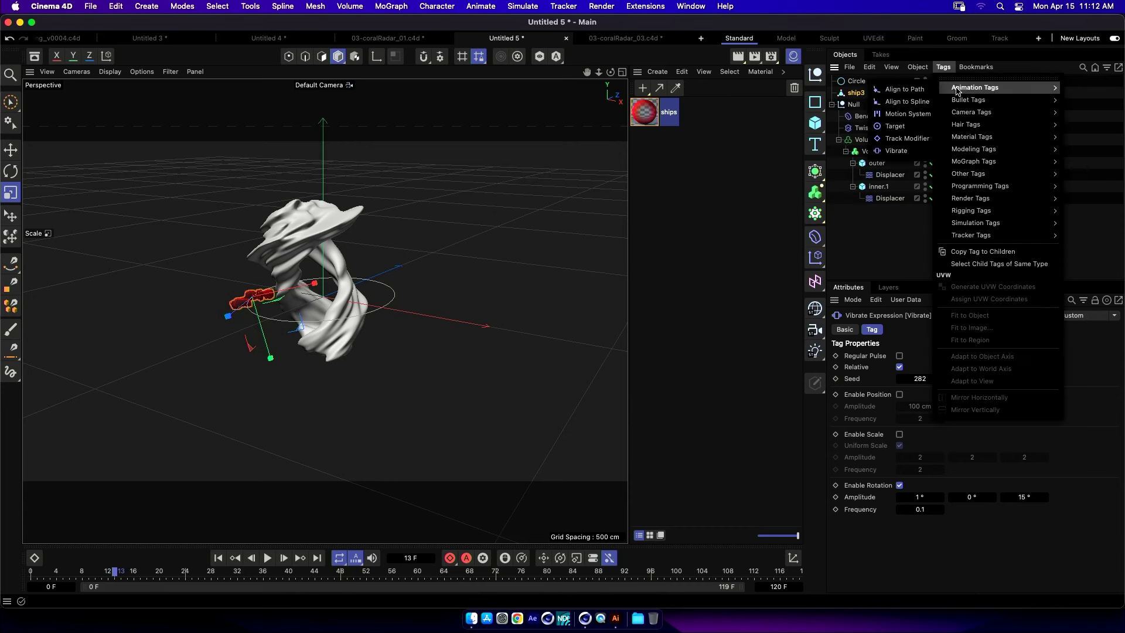
left_click(906, 151)
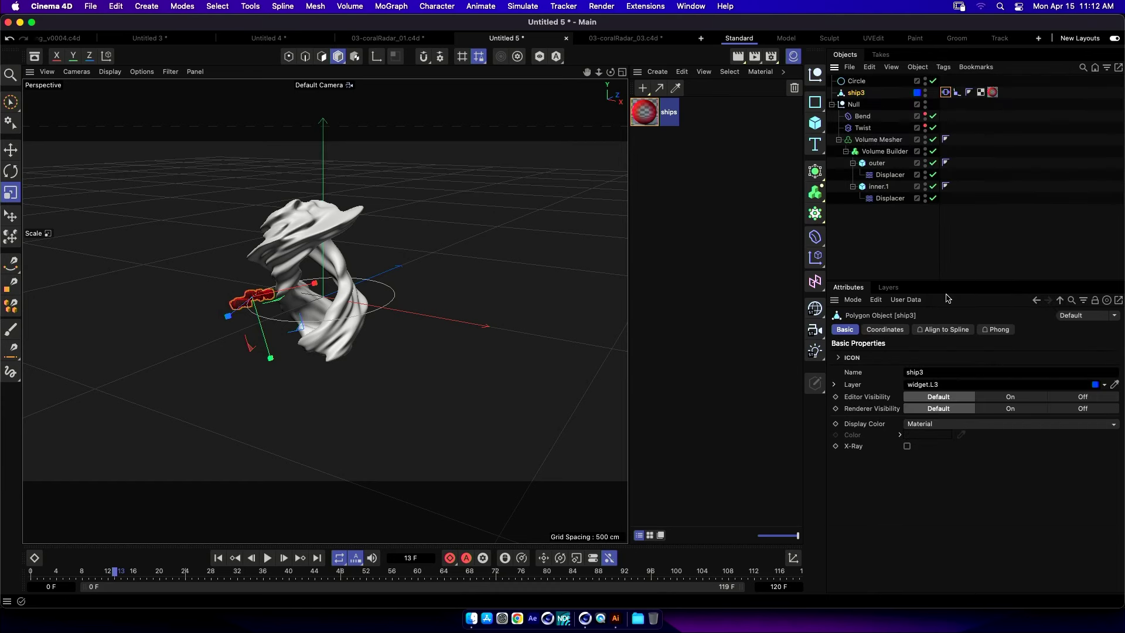
left_click(945, 92)
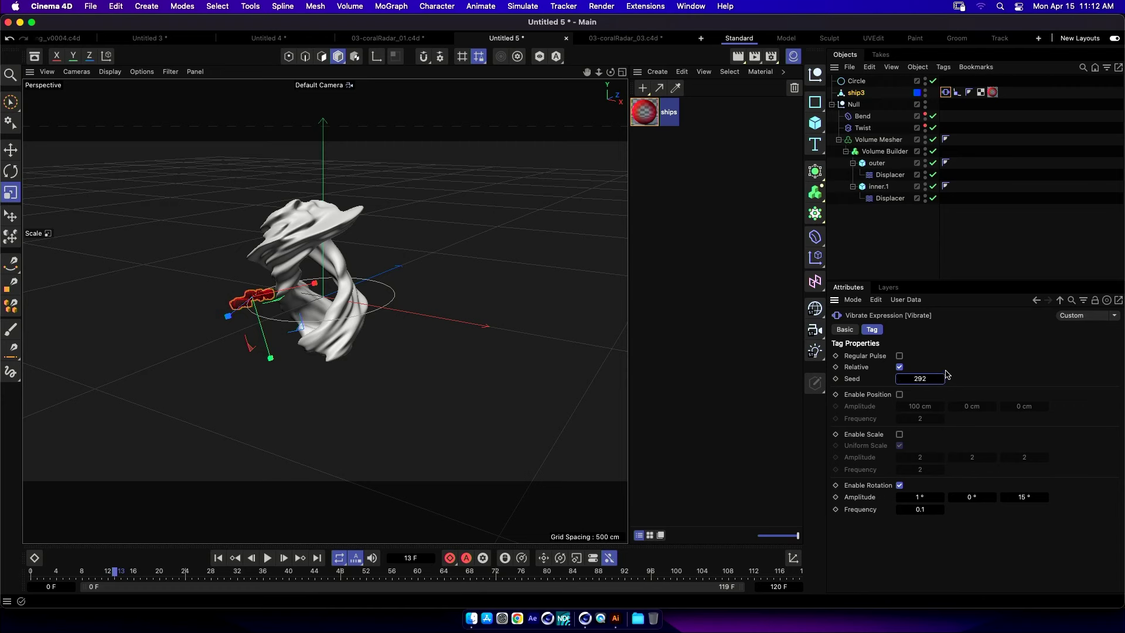
Group the Circle and ship3 together under a new Null.1.
left_click(218, 558)
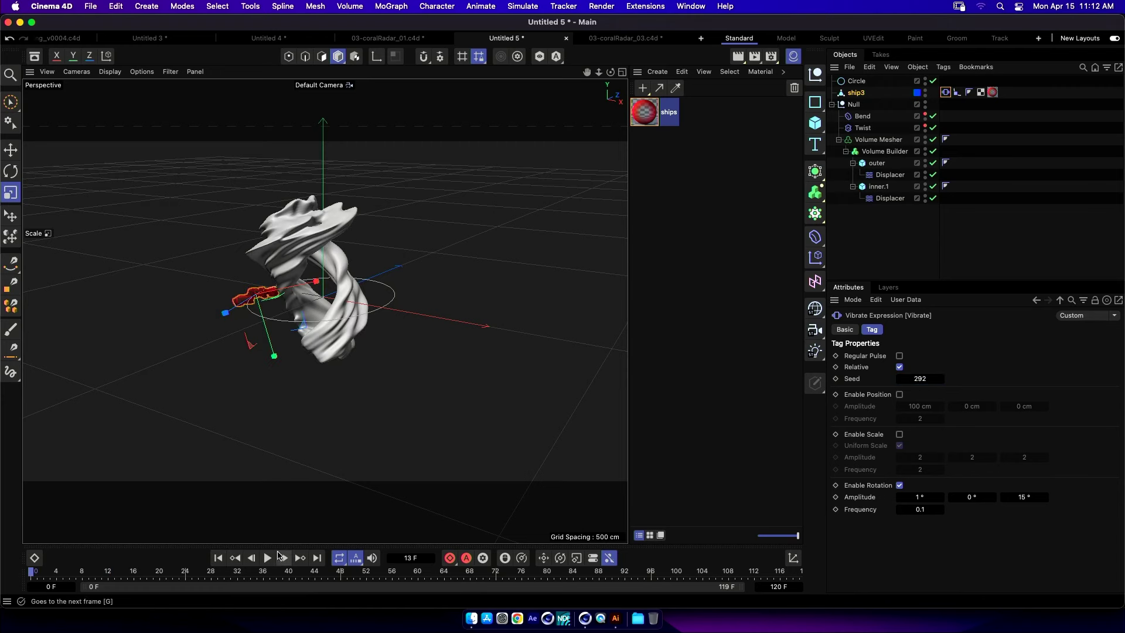
left_click(270, 558)
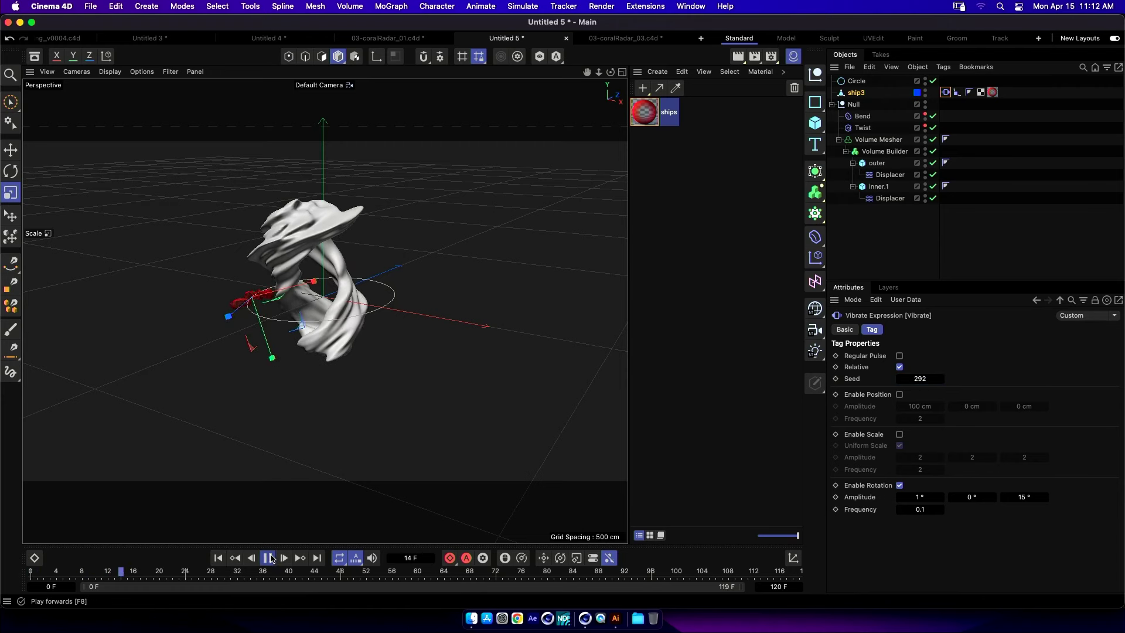
left_click(270, 558)
left_click(815, 75)
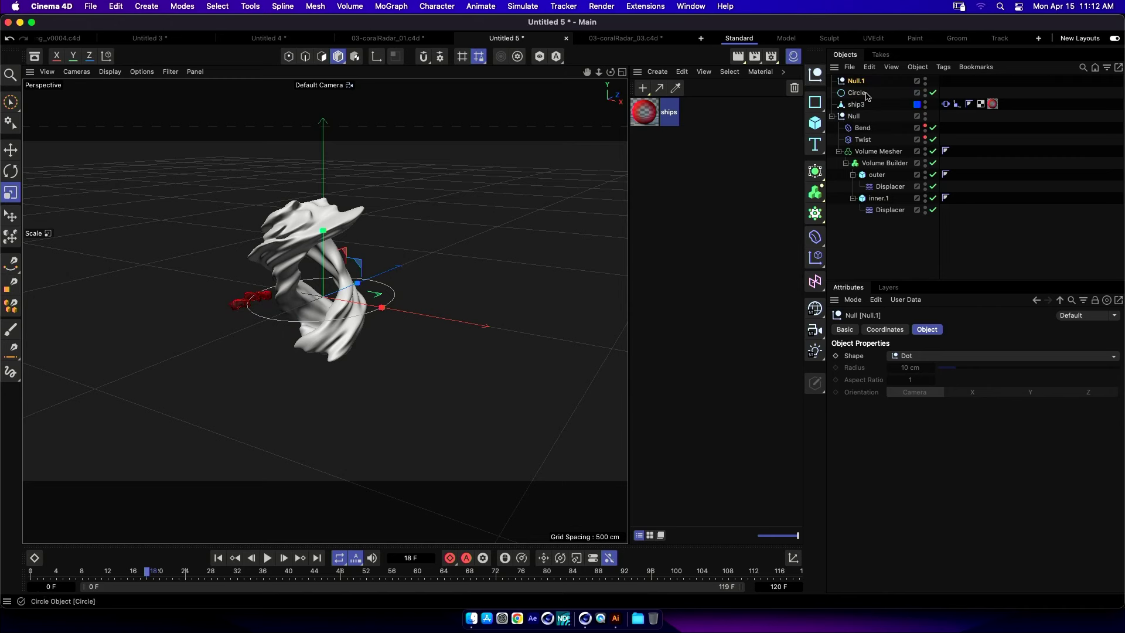
left_click(857, 92)
key("shift+Down")
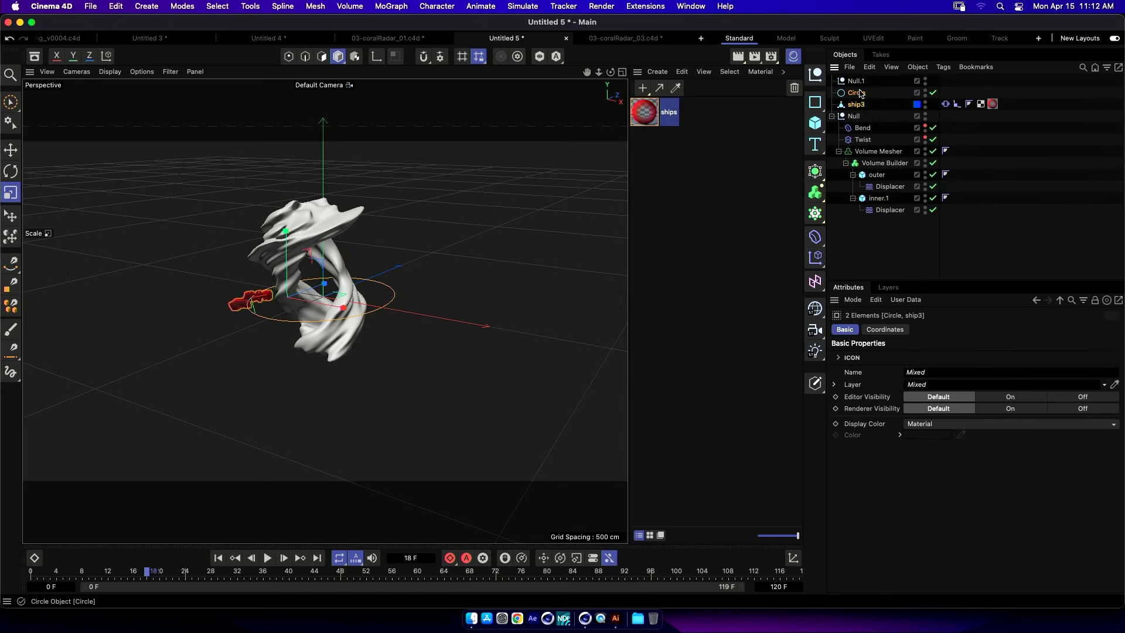
left_click_drag(860, 84, 857, 82)
left_click(848, 83)
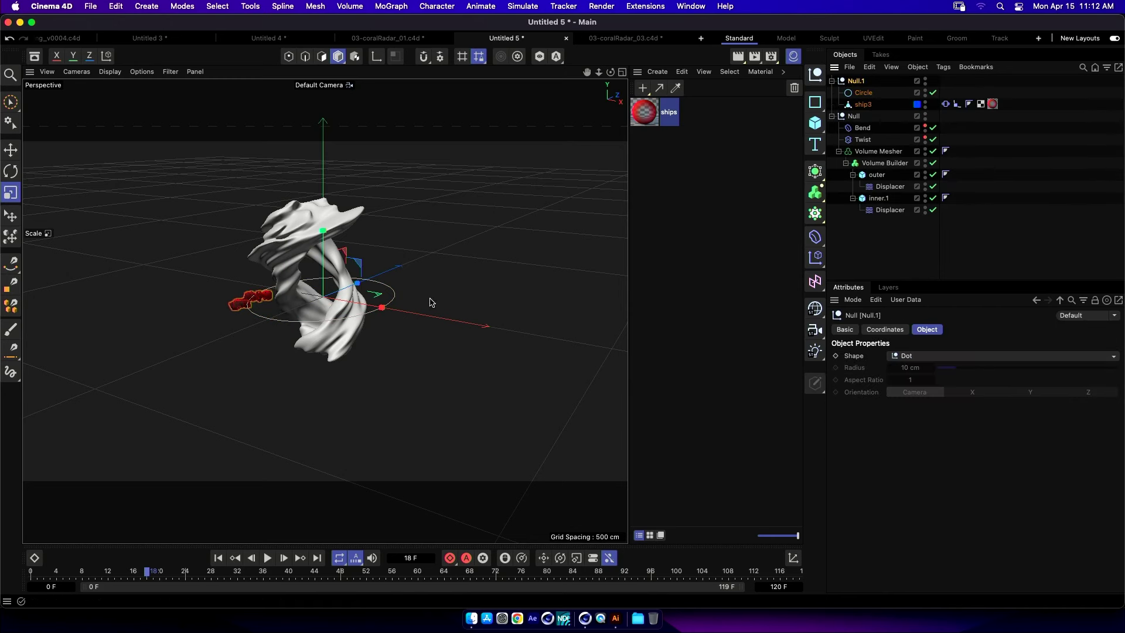
Duplicate Null.1 and tilt the copy's orbit by about 14 and then 17 degrees.
key("super+c")
key("super+v")
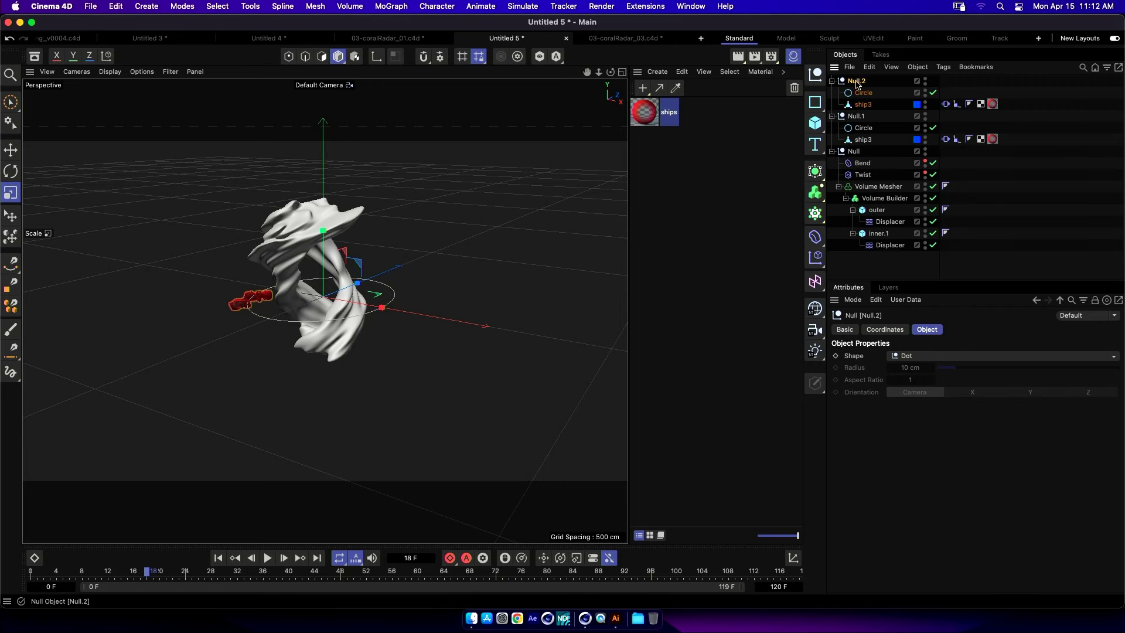
key("r")
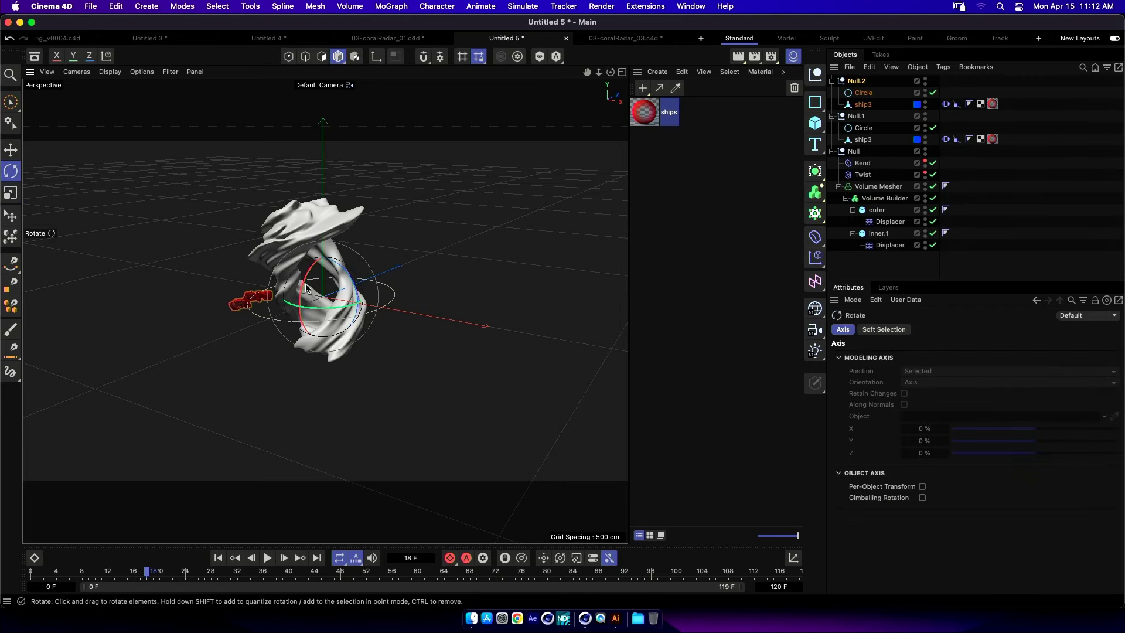
left_click_drag(312, 293, 378, 300)
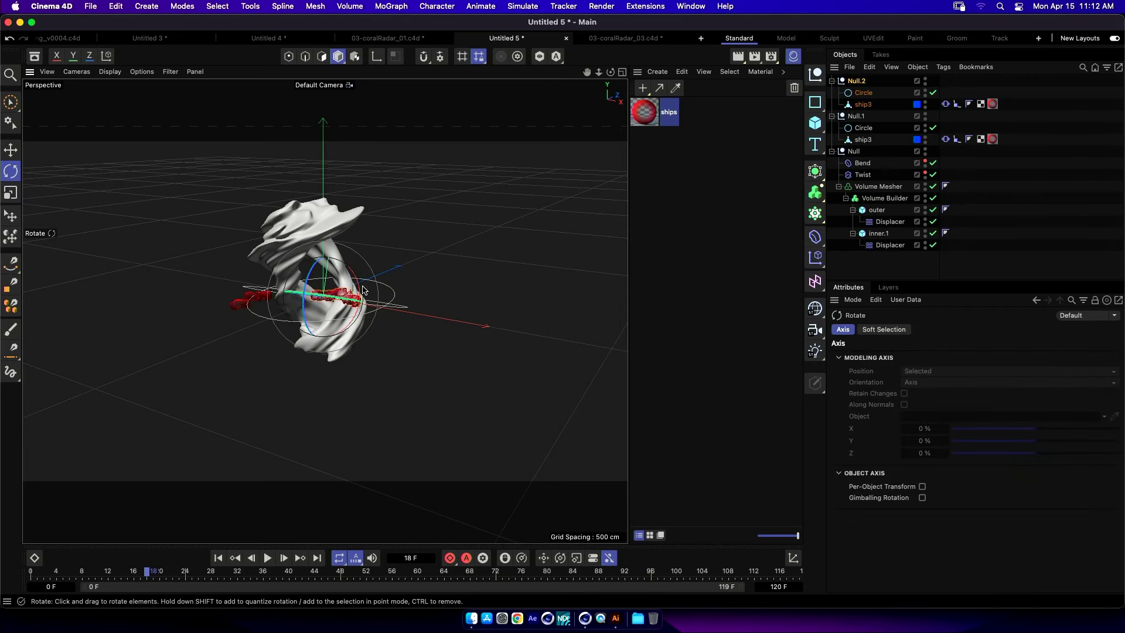
mouse_move(391, 343)
left_mouse_down("alt")
mouse_move(326, 315)
mouse_move(460, 283)
left_mouse_up("alt")
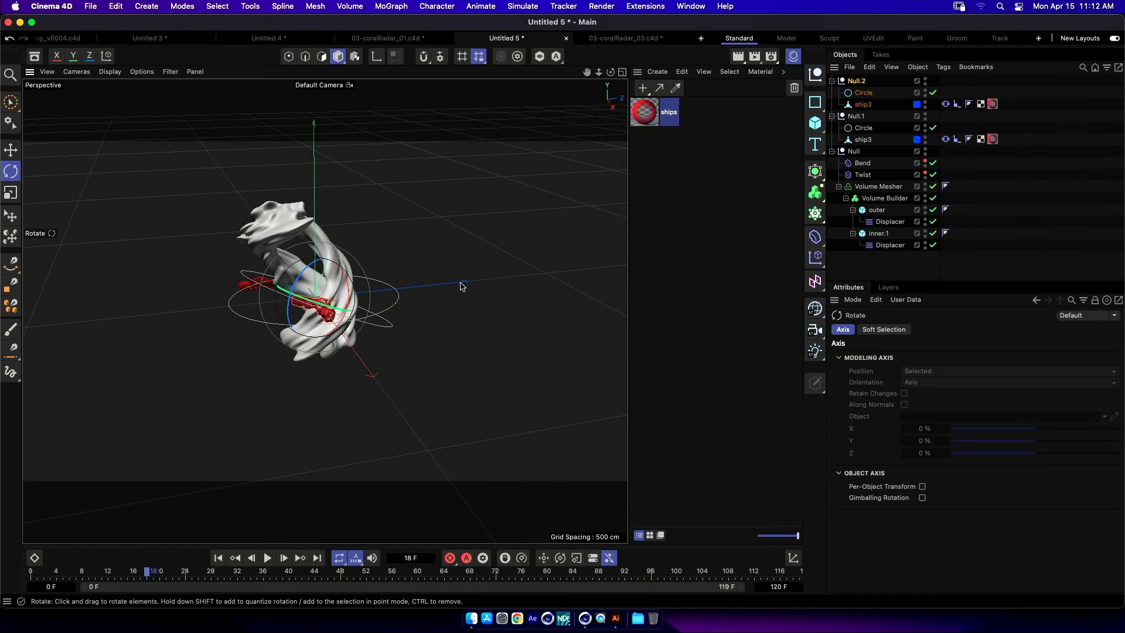
Make a third copy of the ship group and tilt its orbit to a new angle.
left_click(854, 84)
key("super+c")
key("super+v")
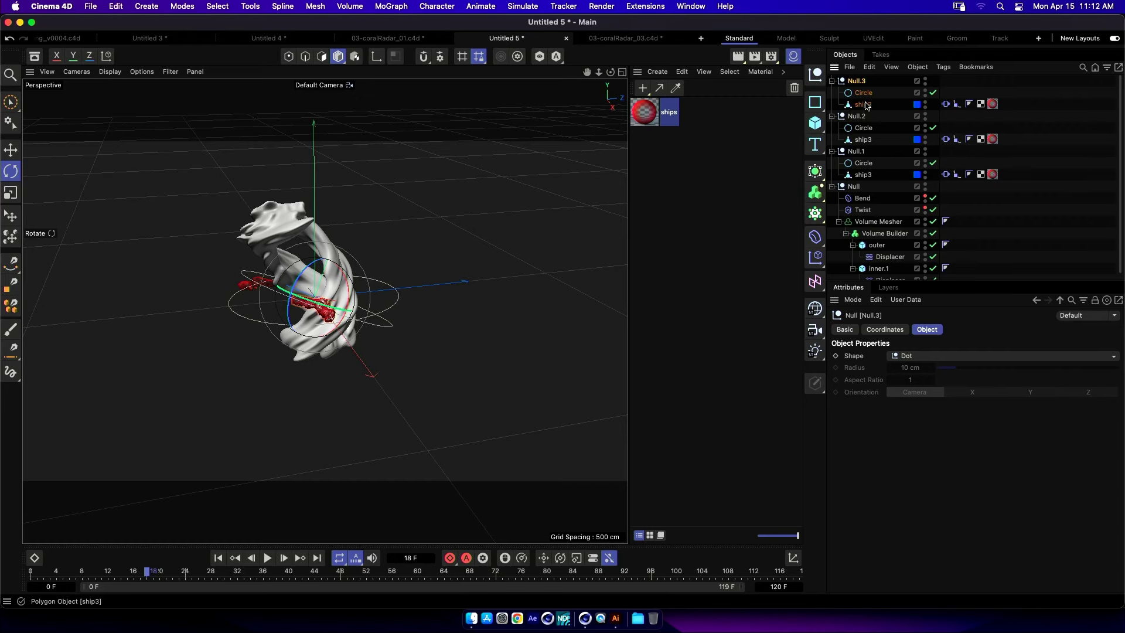
left_click_drag(353, 339, 401, 341)
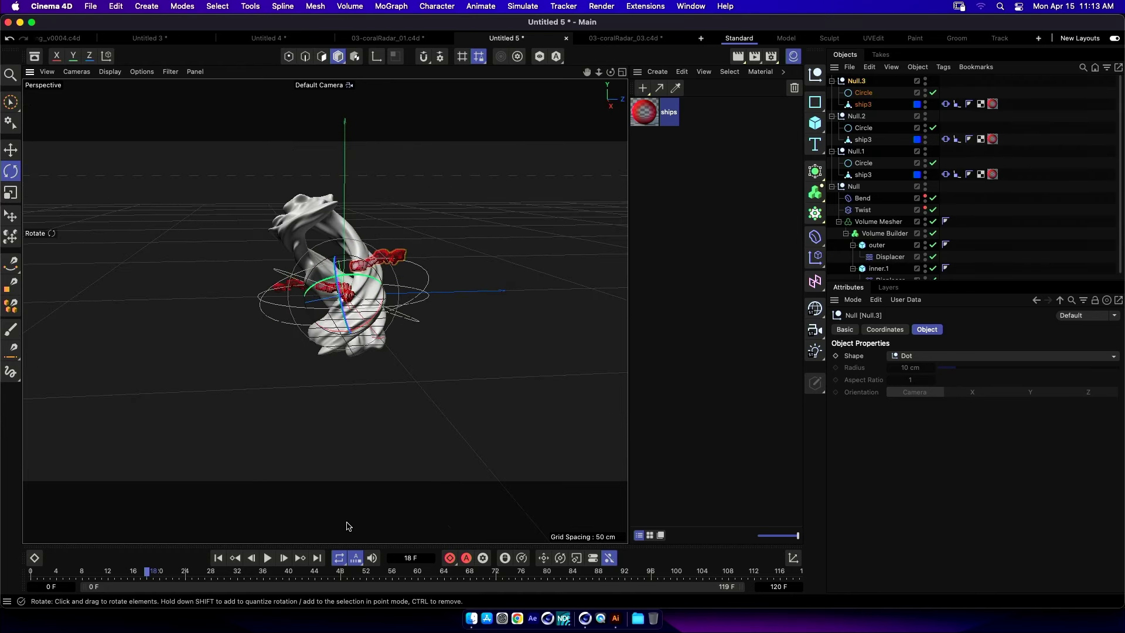
Preview a quick render, adjust the Null.3 orbit circle, and play back to check all three orbits.
key("super+r")
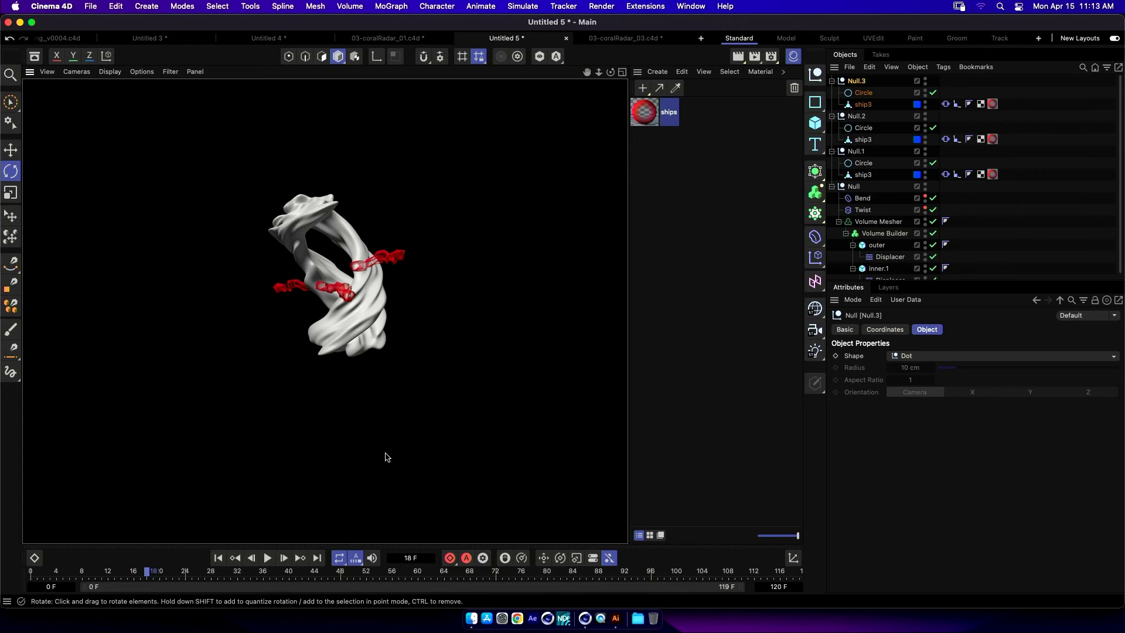
left_click(348, 283)
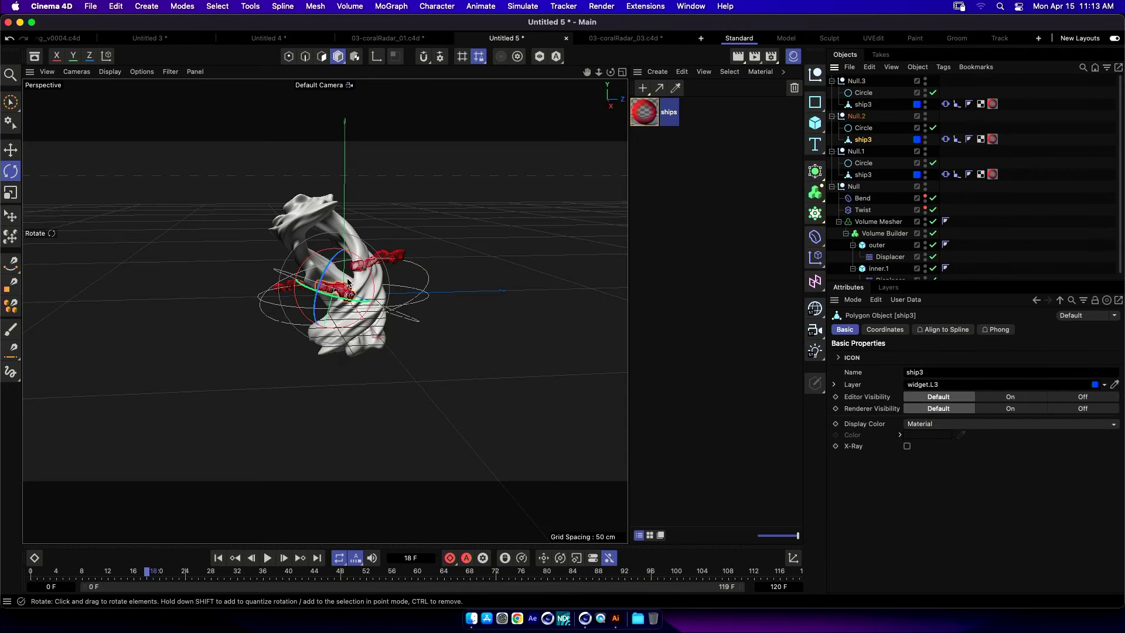
key("t")
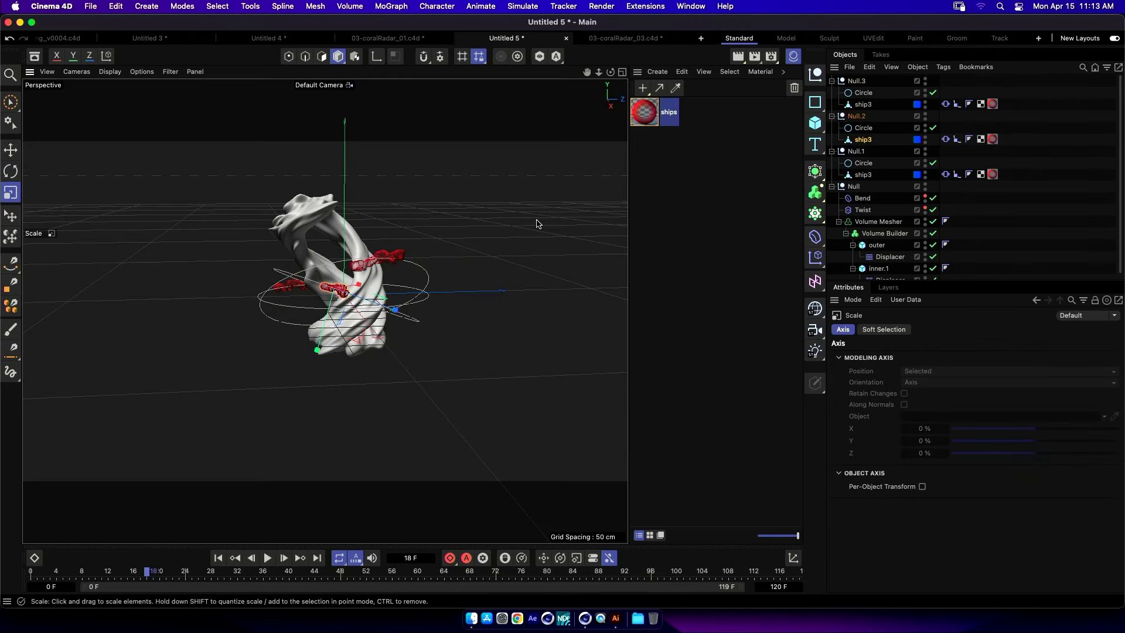
left_click(352, 258)
key("e")
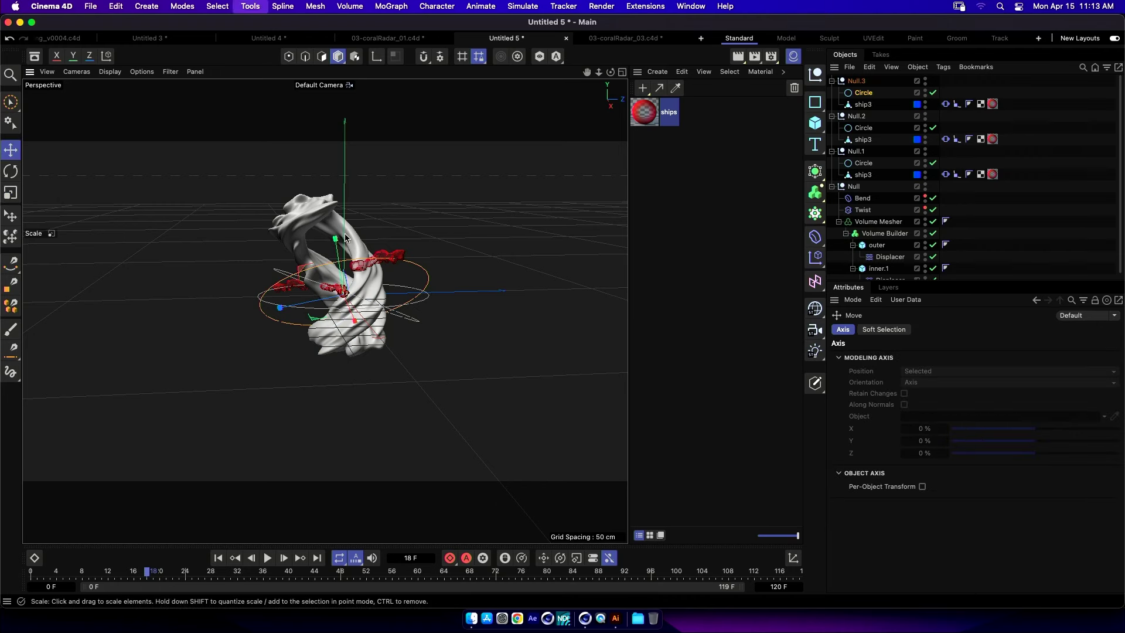
key("super+z")
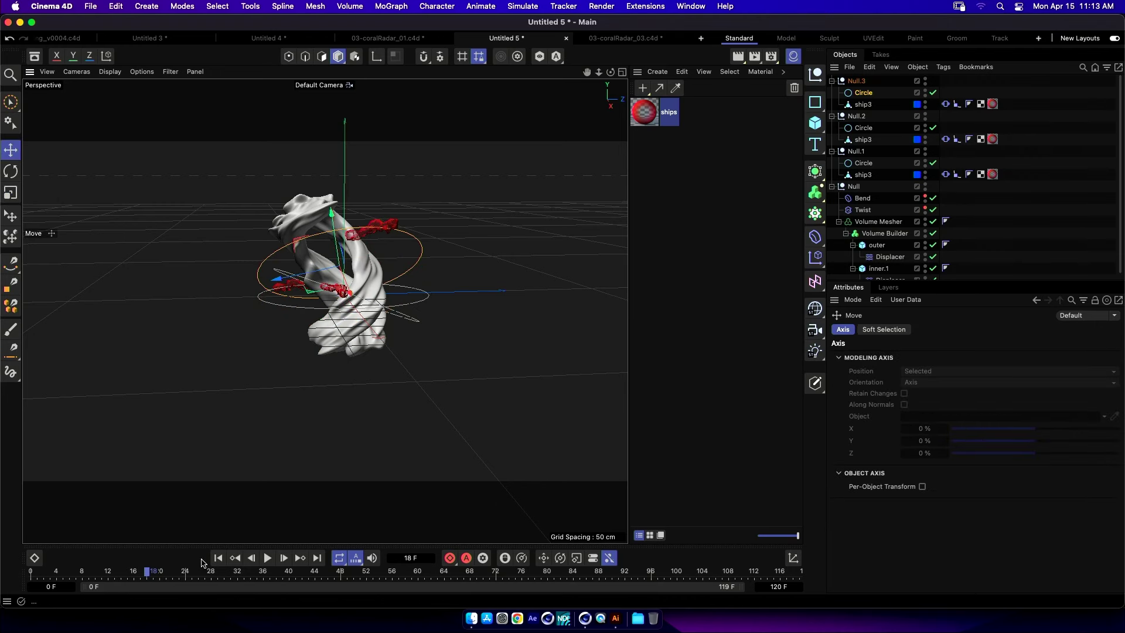
left_click(268, 558)
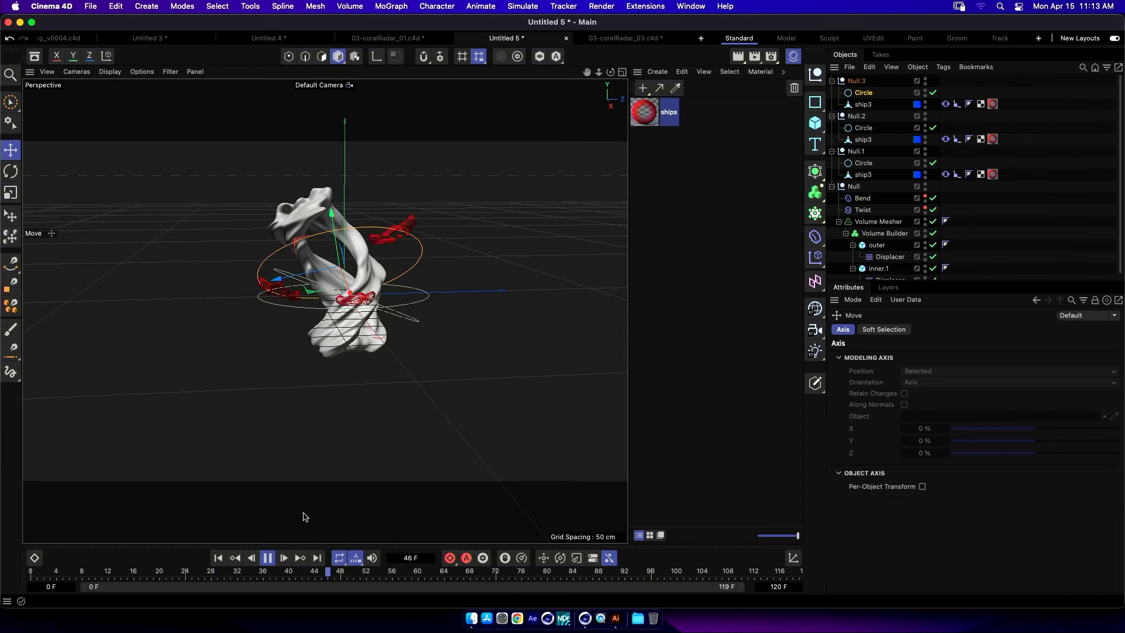
left_click(267, 558)
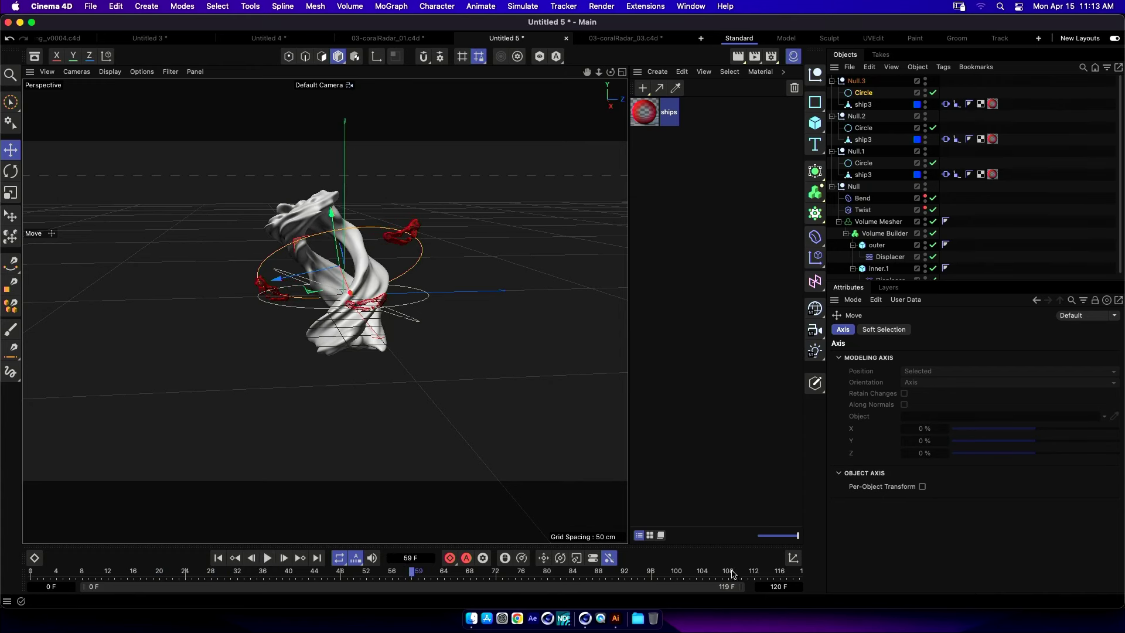
Review ship3's Vibrate and Align to Spline settings and try timeline ranges, keeping the start at frame 0.
left_click(945, 104)
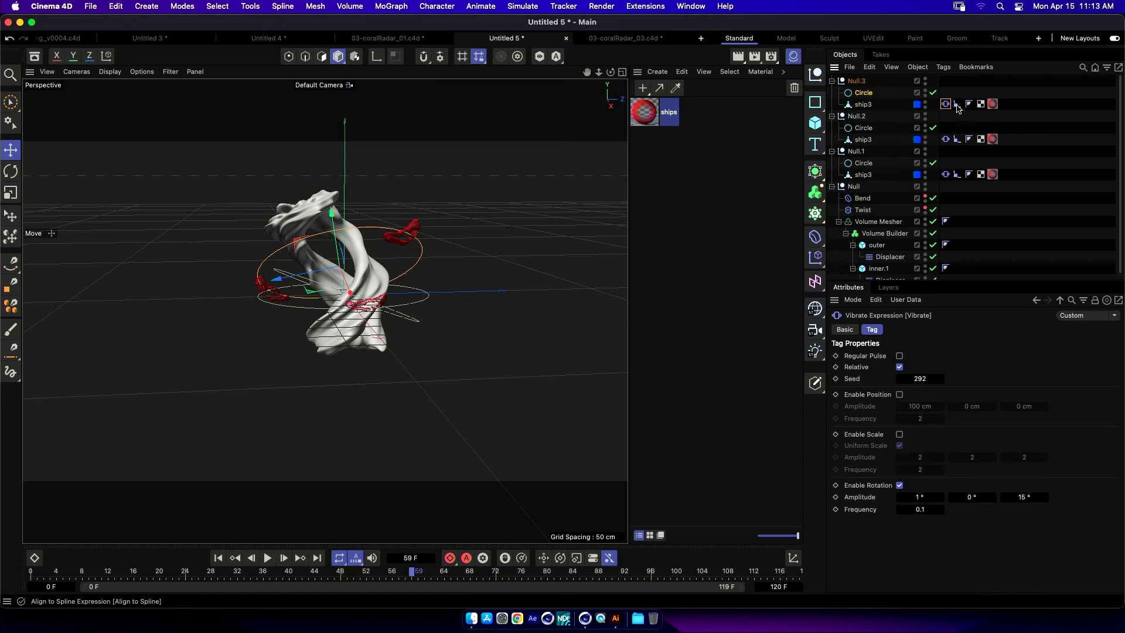
left_click(958, 104)
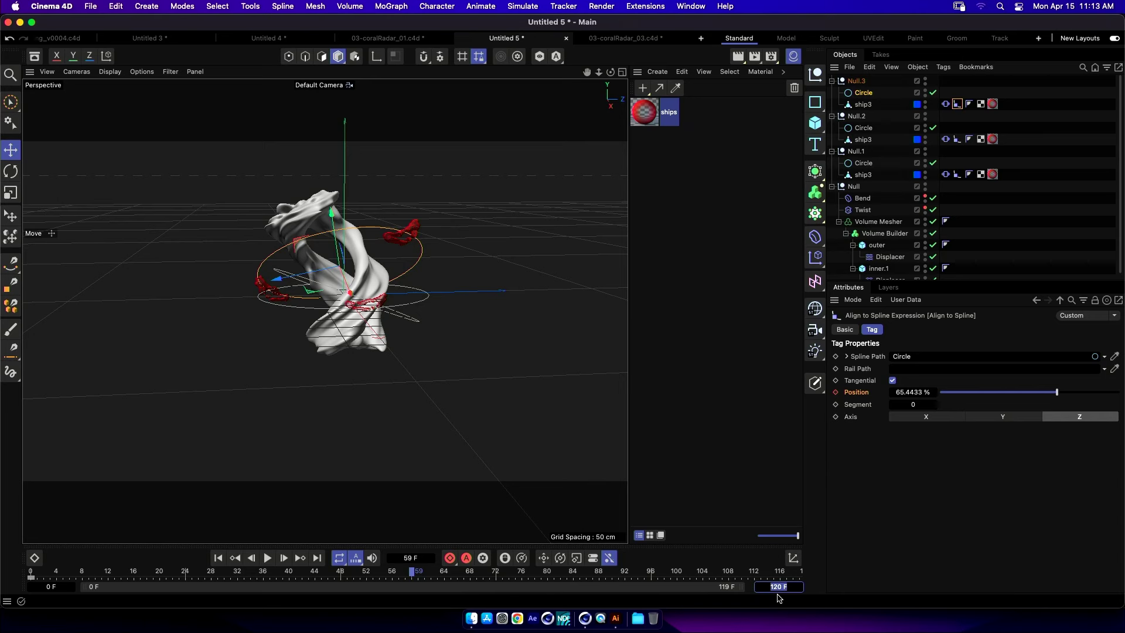
key("Return")
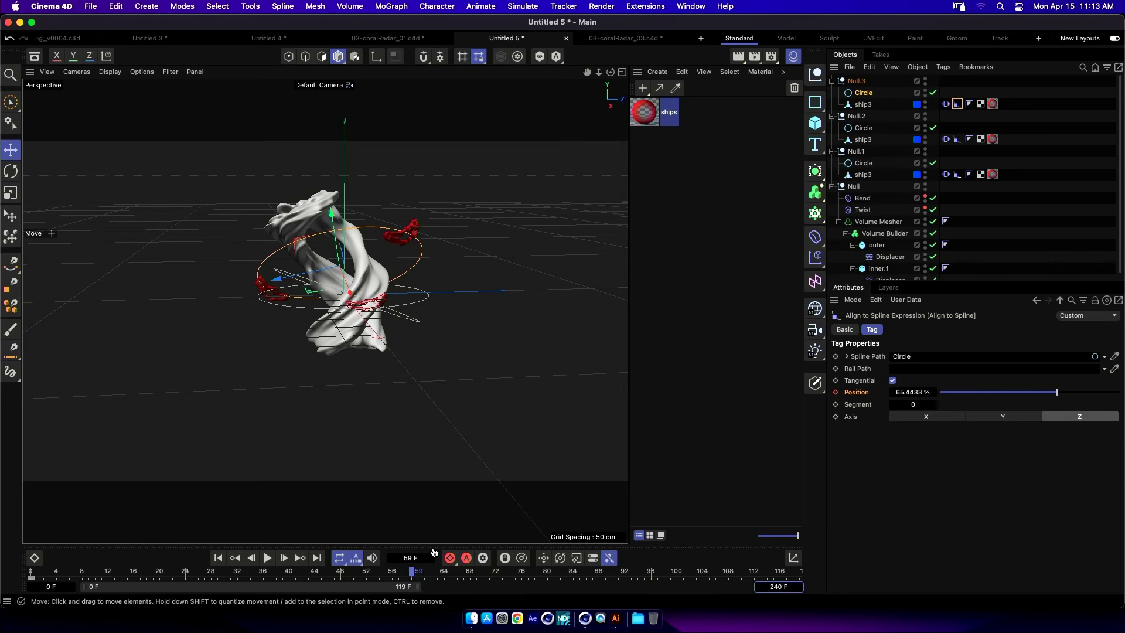
left_click(47, 585)
type("-10")
key("Return")
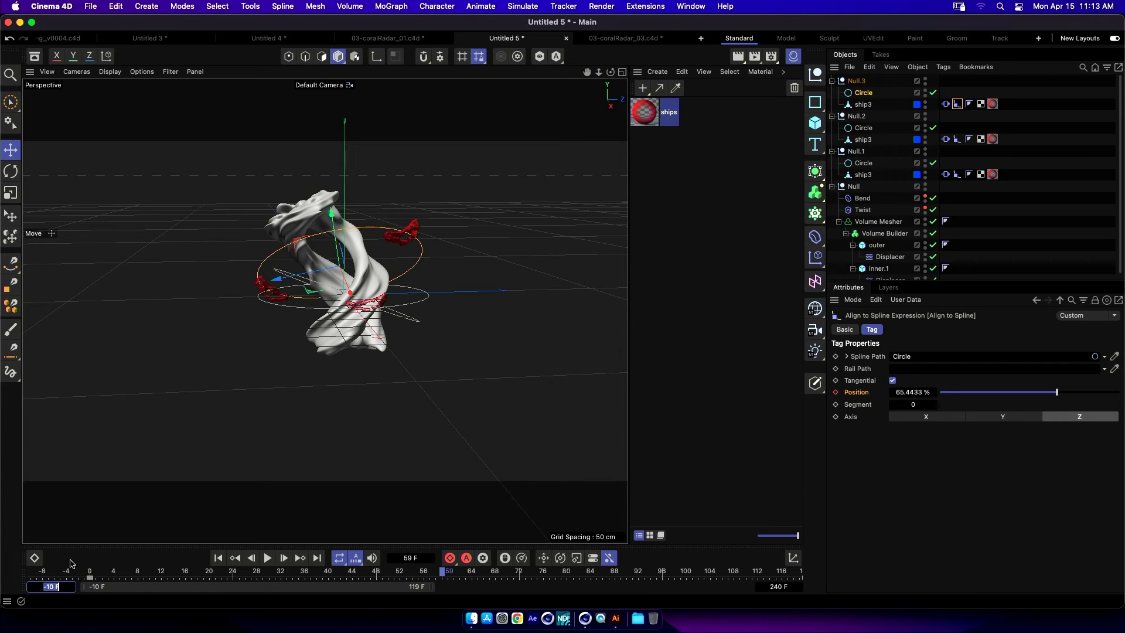
type("0")
key("Return")
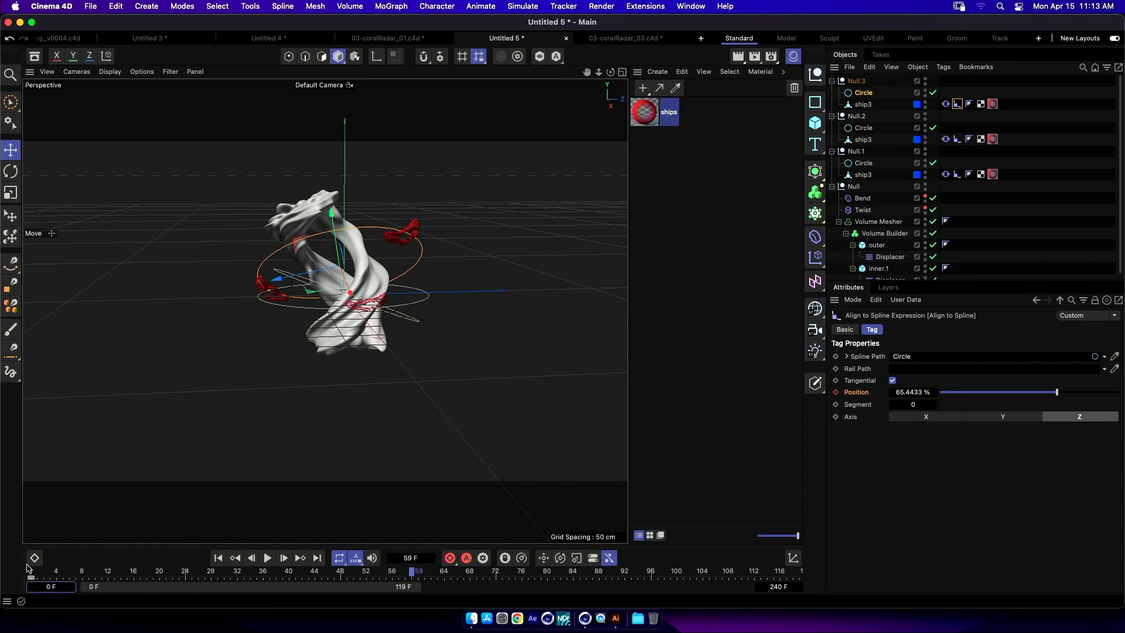
Keep the frame-0 keyframe Linear and set the animation end to frame 119.
left_click(32, 573)
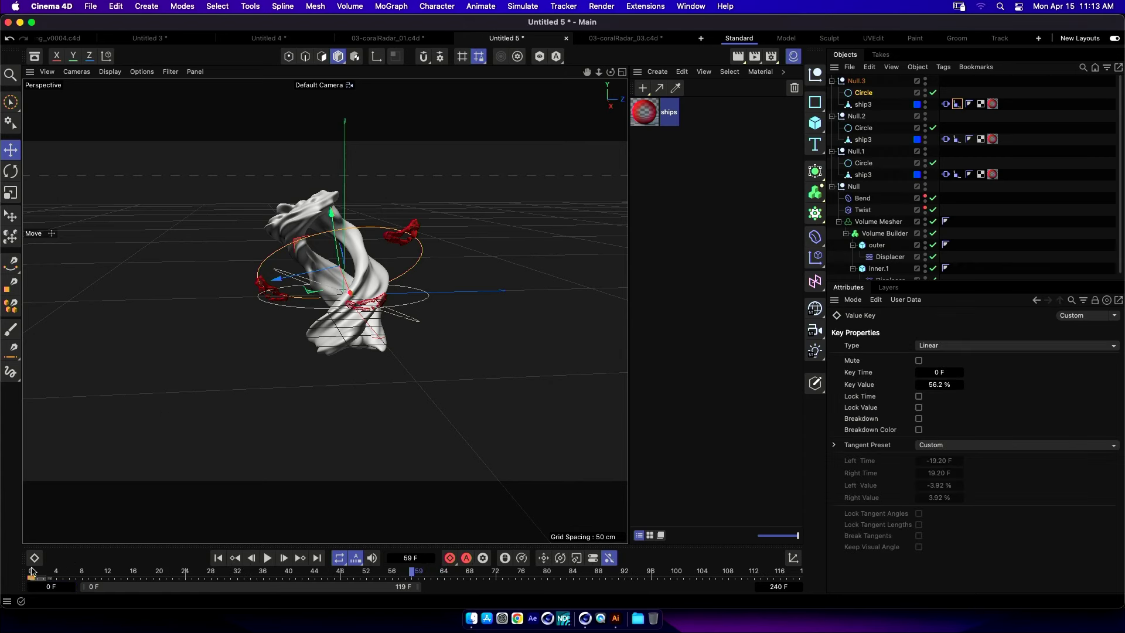
left_click(938, 348)
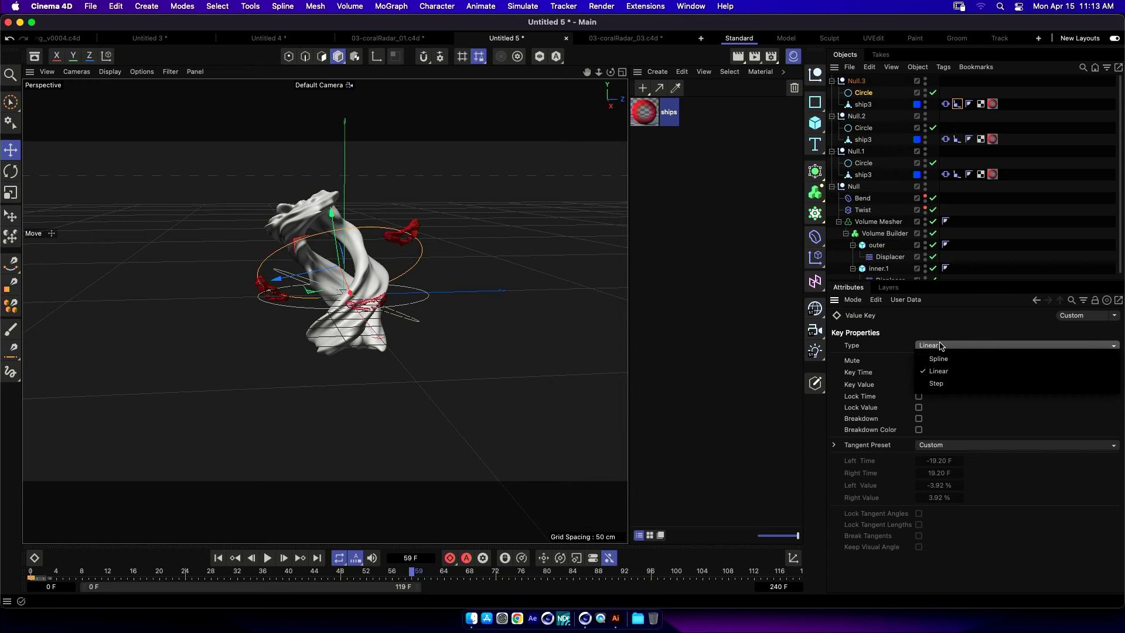
left_click(930, 348)
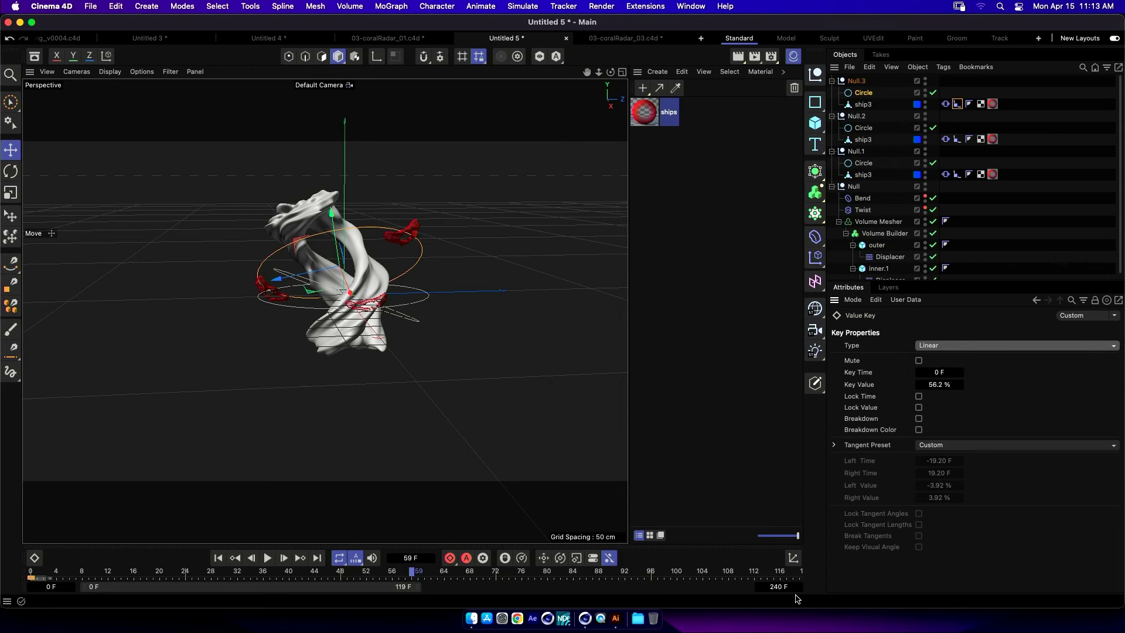
type("119")
key("Return")
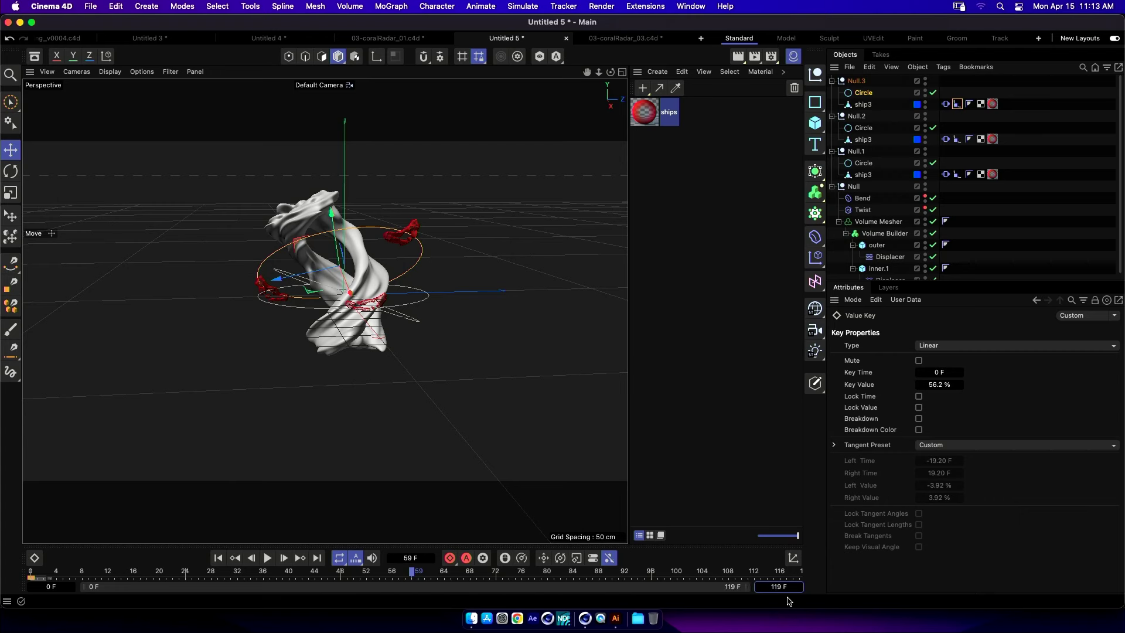
Play the three tilted ship orbits from the start, then show the ships material settings.
left_click(218, 558)
left_click(267, 558)
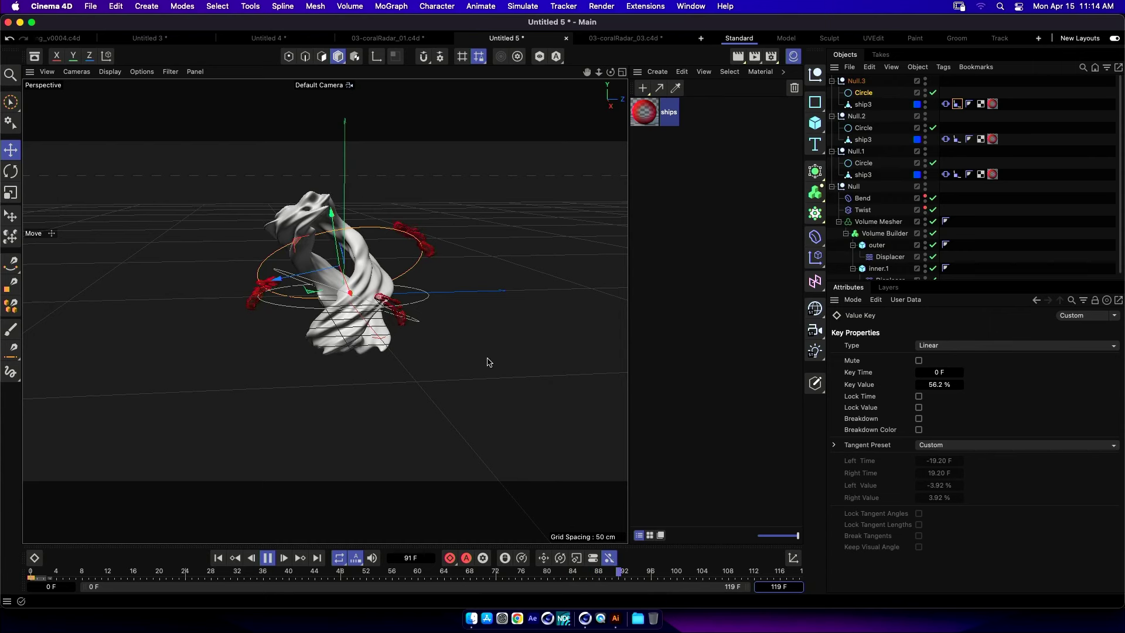
left_click(268, 558)
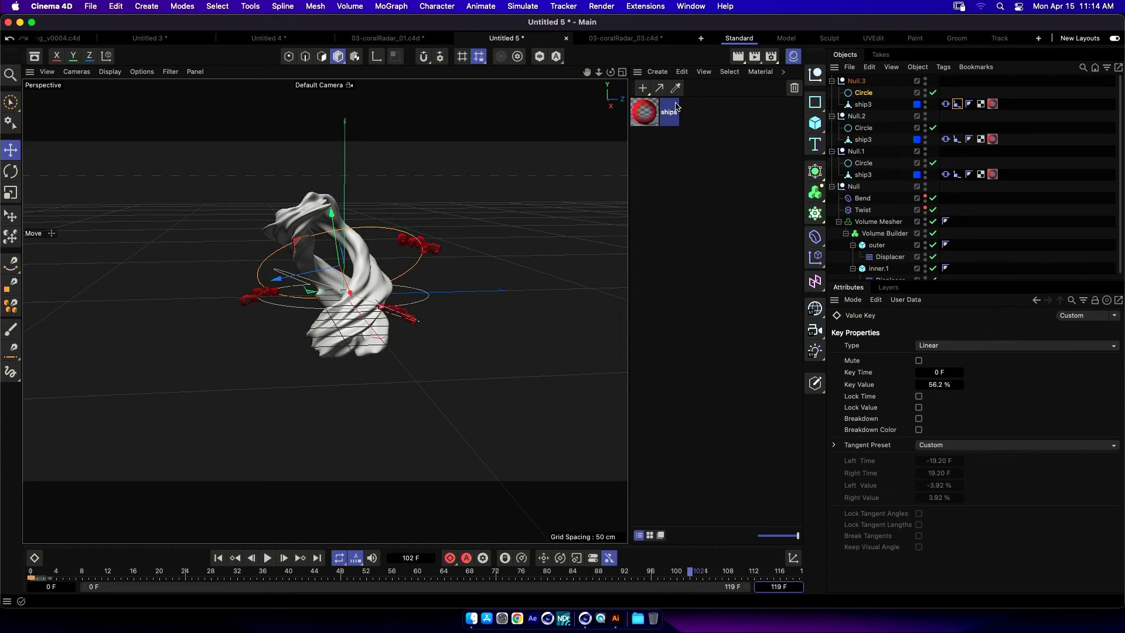
left_click(648, 120)
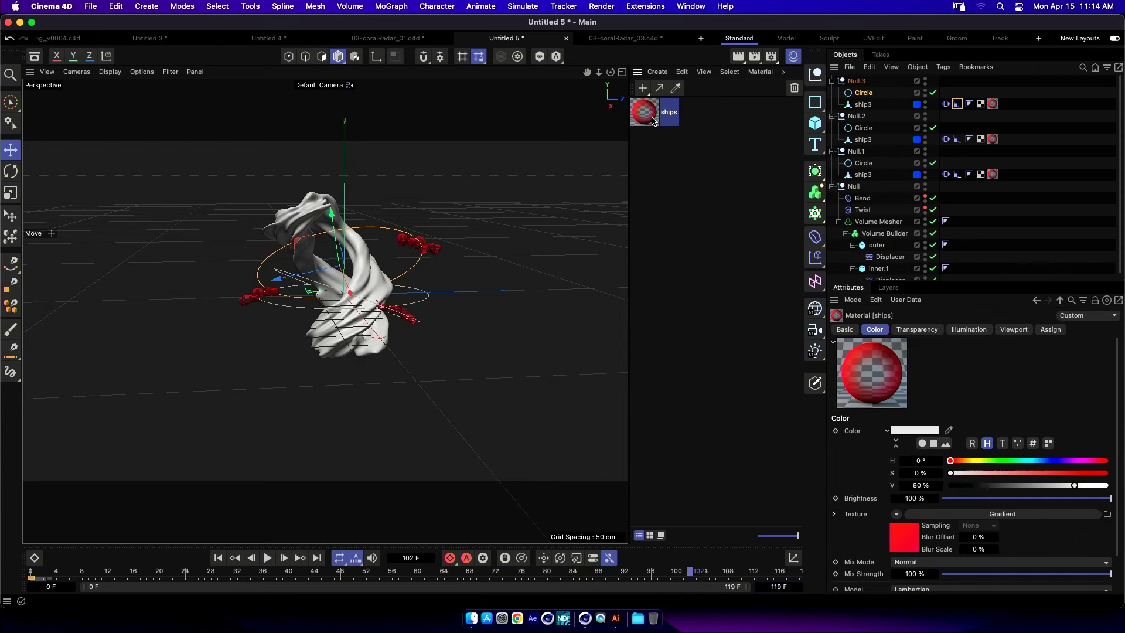
Review the ships material's transparency settings in its own editor window.
double_click(652, 117)
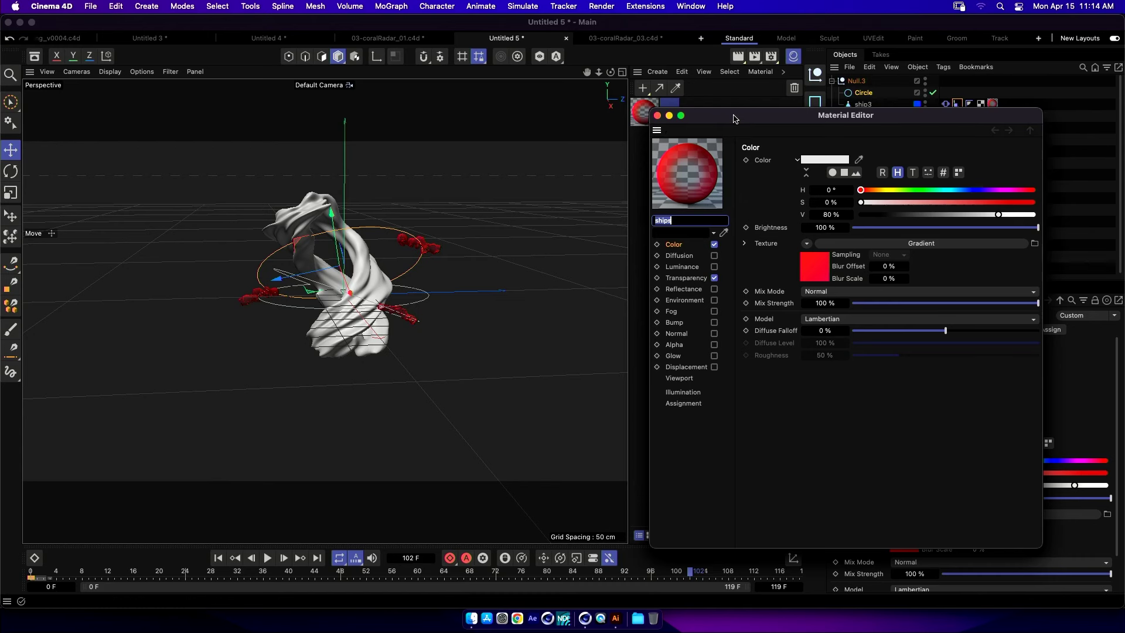
left_click_drag(736, 118, 733, 116)
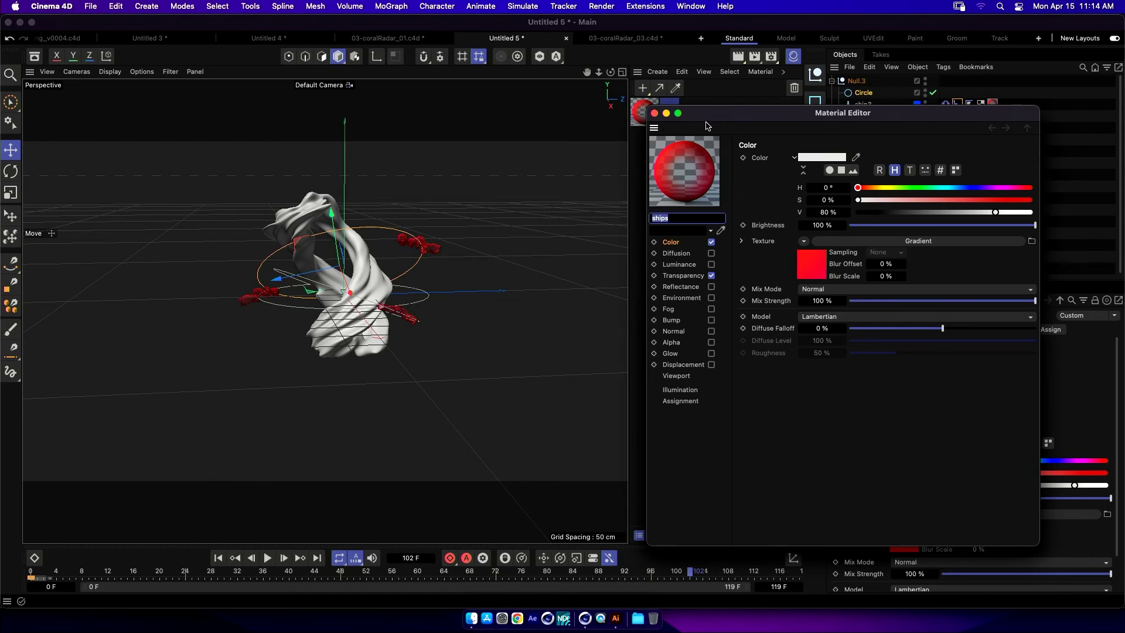
left_click(692, 276)
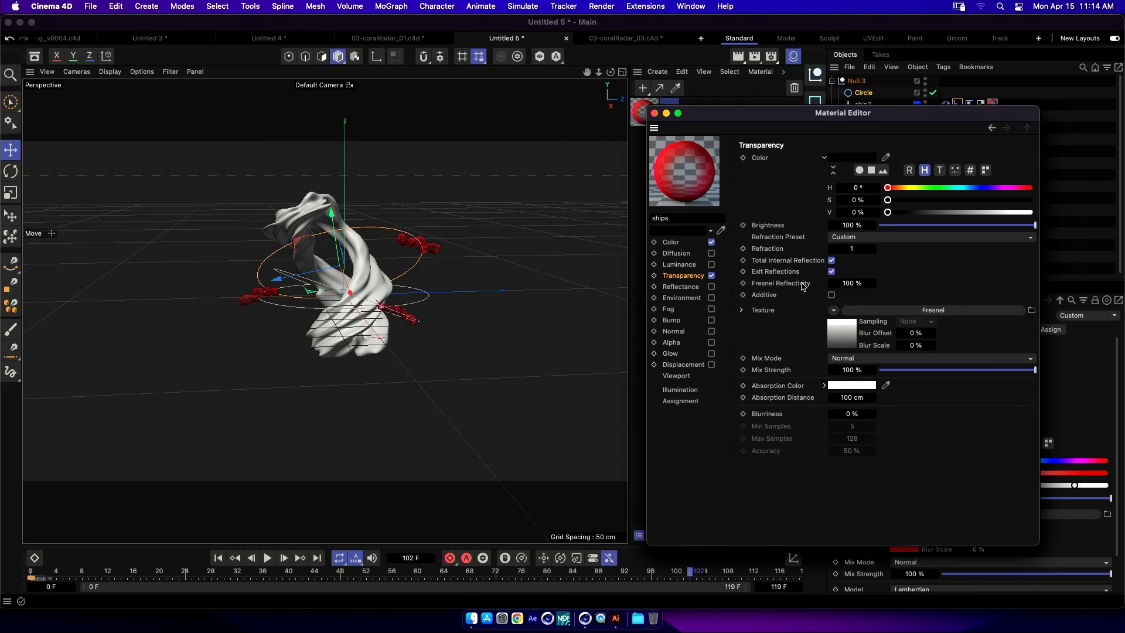
left_click(654, 113)
Create a new material Mat with Transparency enabled and the Color channel disabled.
double_click(657, 149)
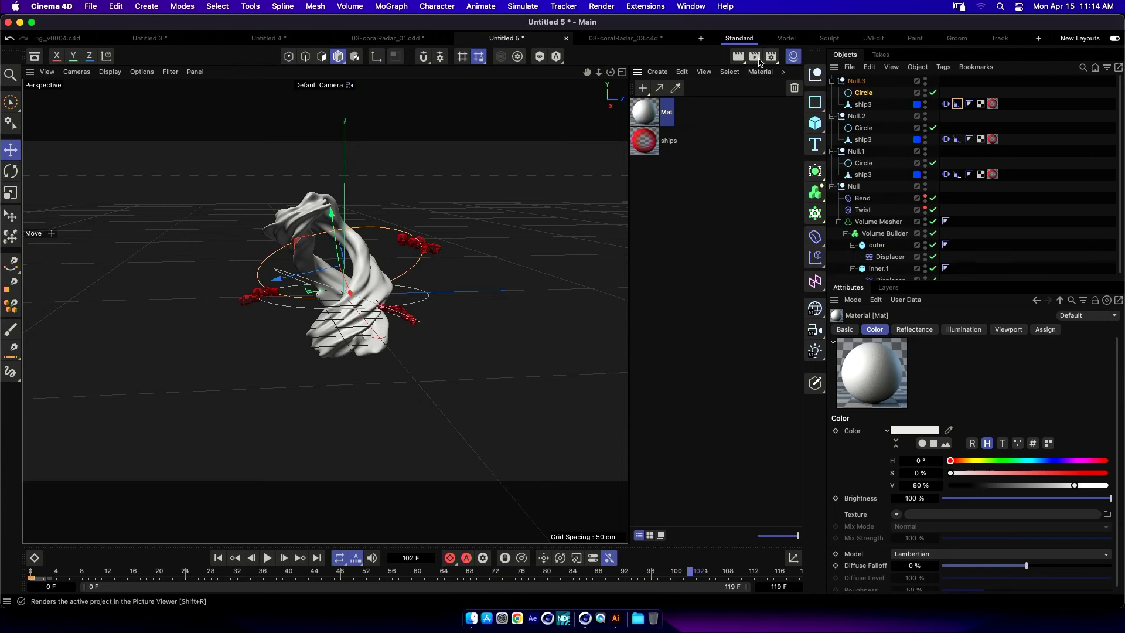
left_click(832, 75)
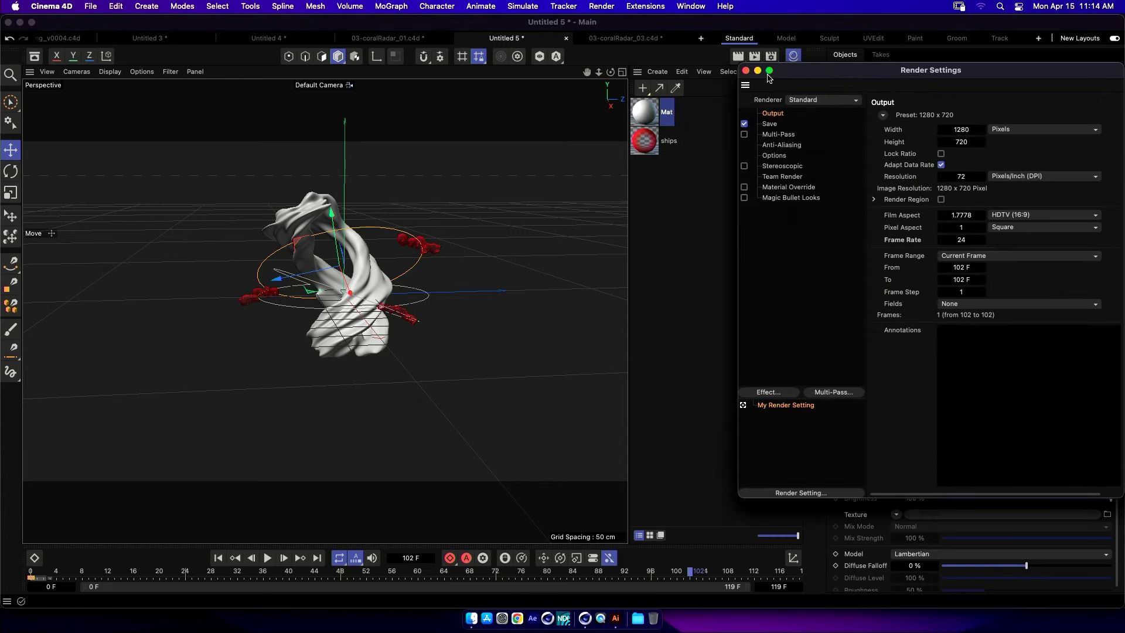
left_click(745, 71)
double_click(654, 114)
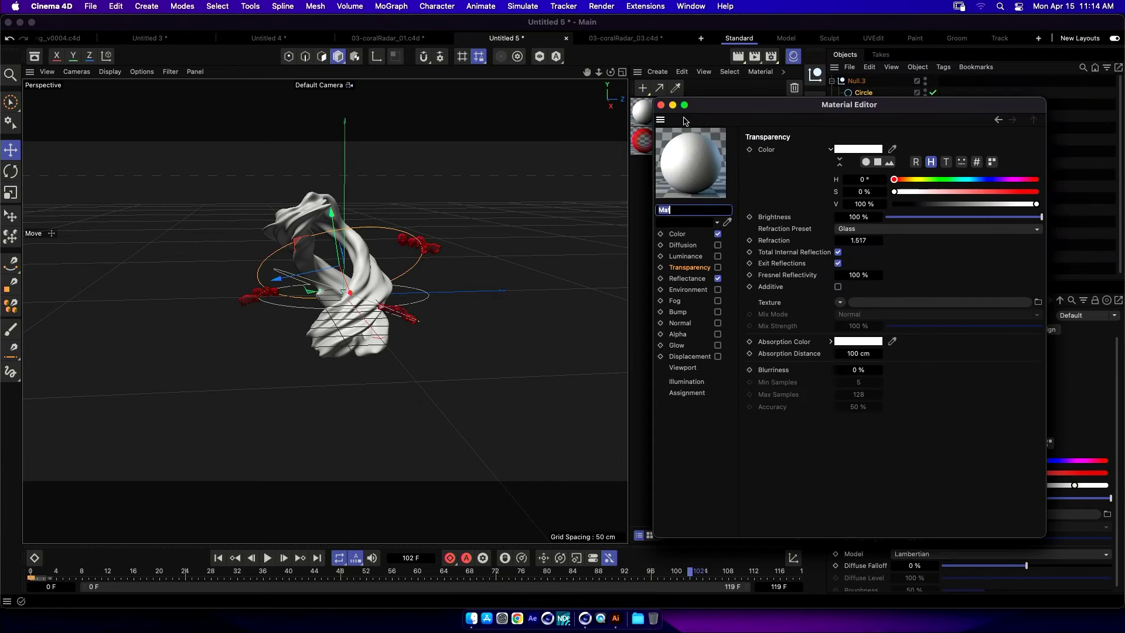
left_click(718, 268)
left_click(709, 278)
Set Mat's transparency refraction to 1, keeping reflectance on.
left_click(718, 233)
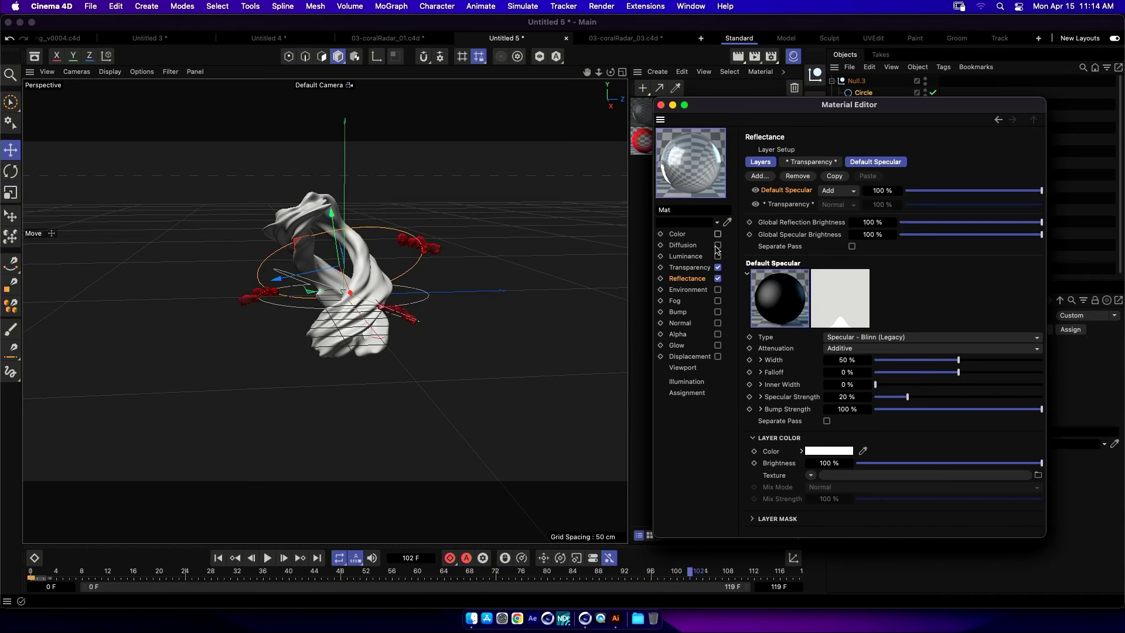
left_click(717, 269)
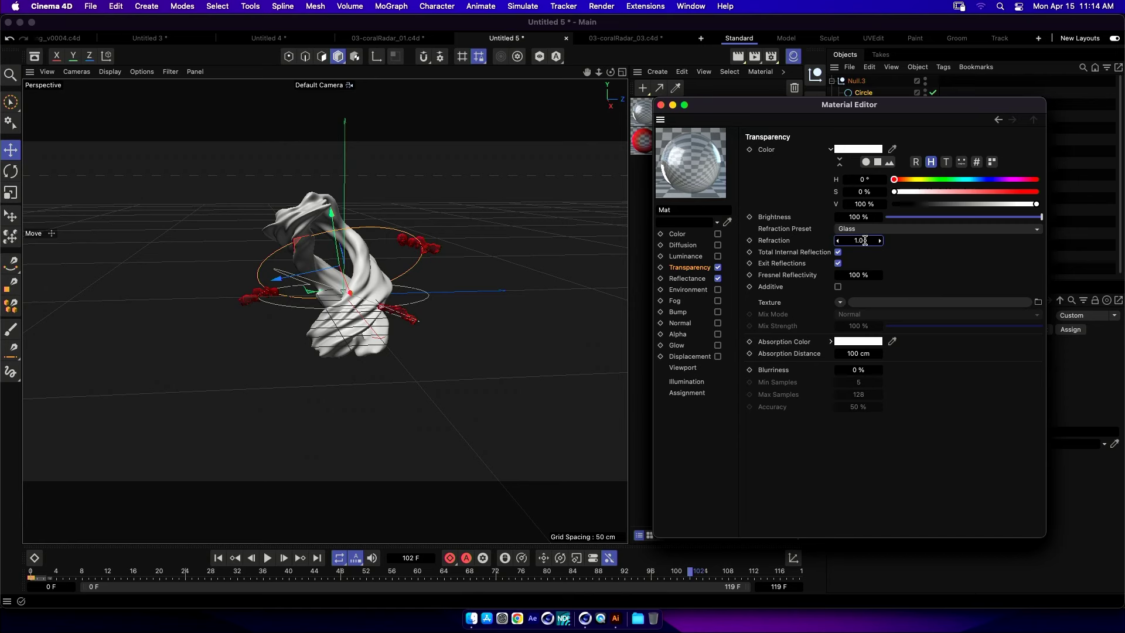
key("Return")
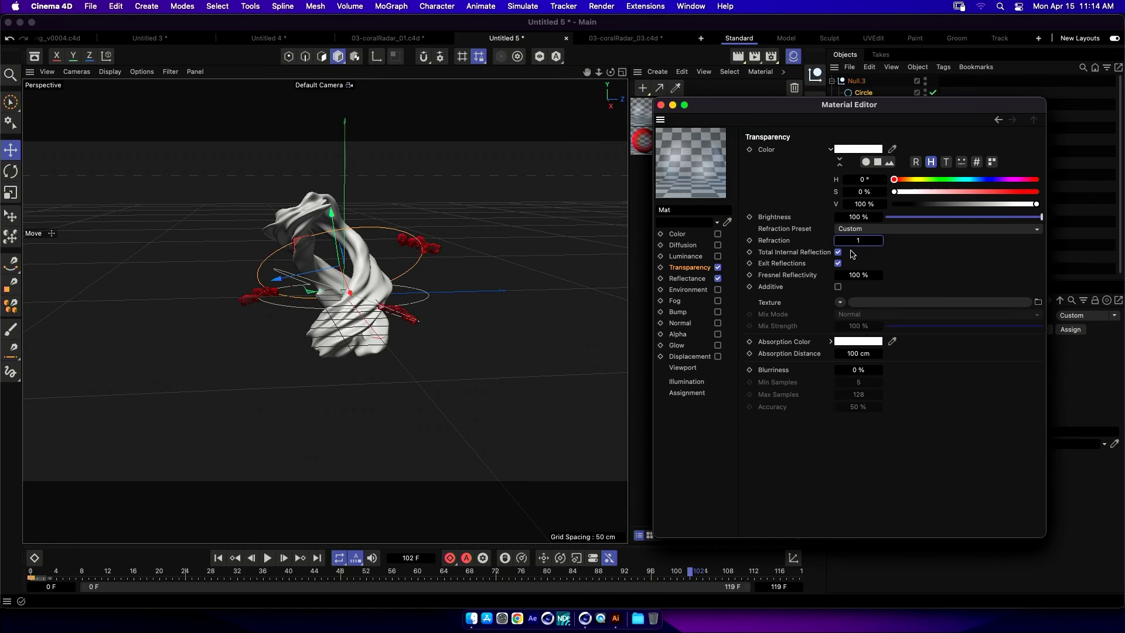
left_click(719, 279)
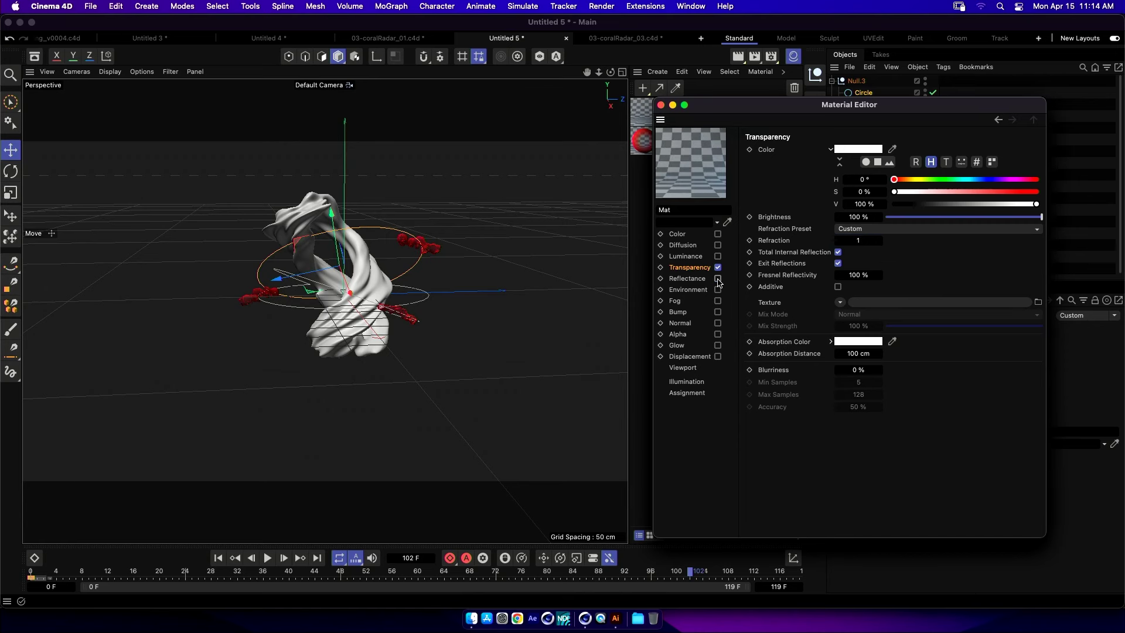
left_click(718, 279)
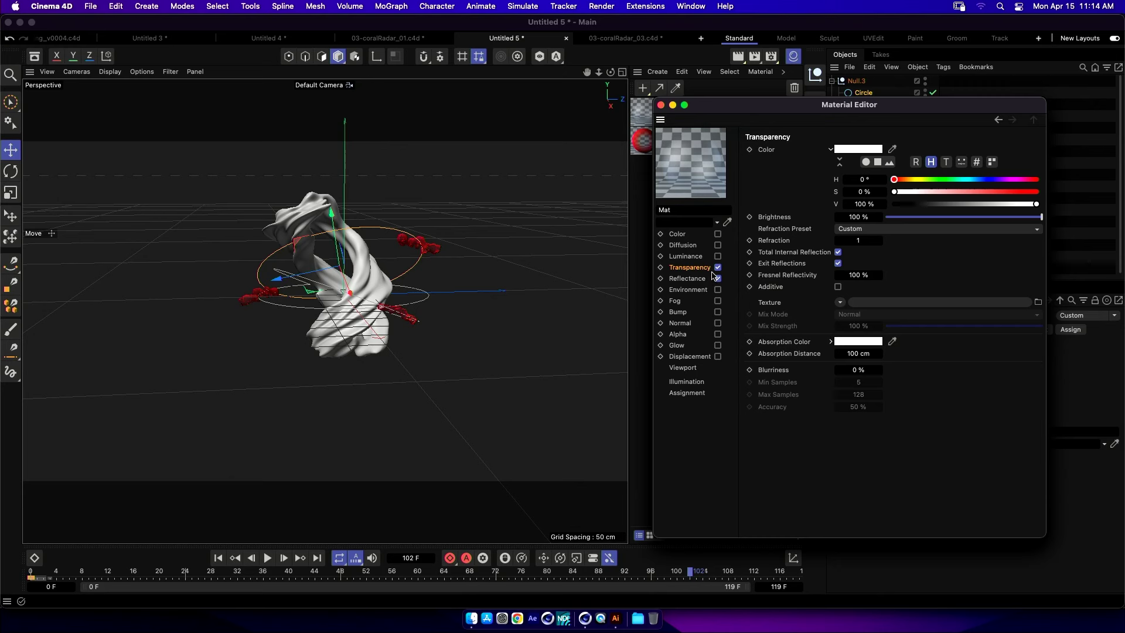
left_click(841, 303)
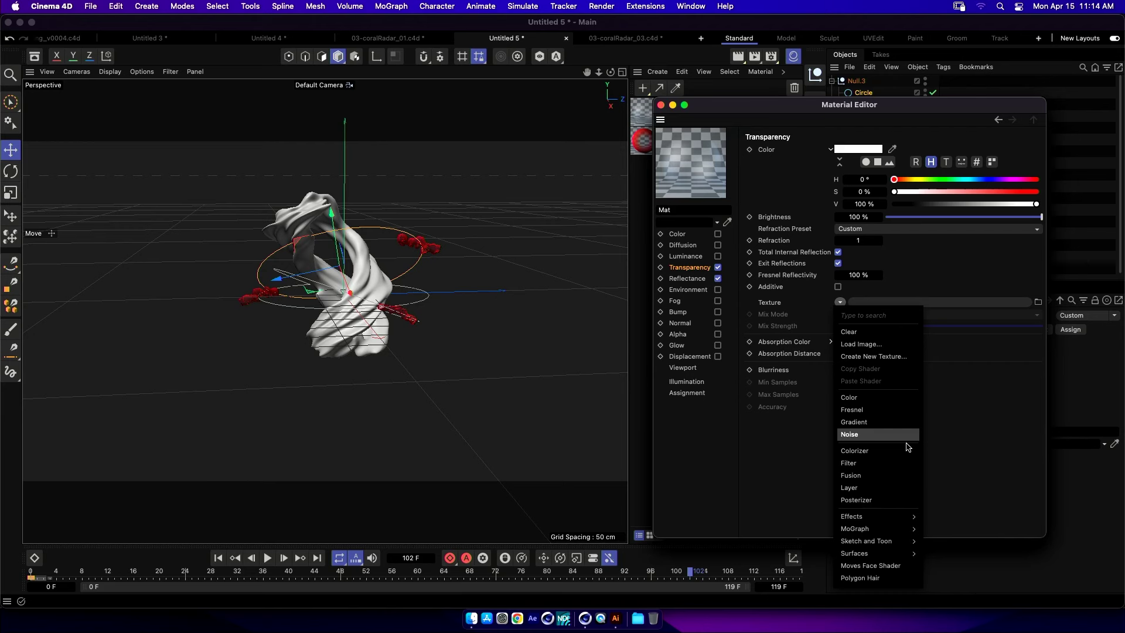
Use an inverted Gradient as Mat's transparency texture.
left_click(854, 422)
left_click(854, 326)
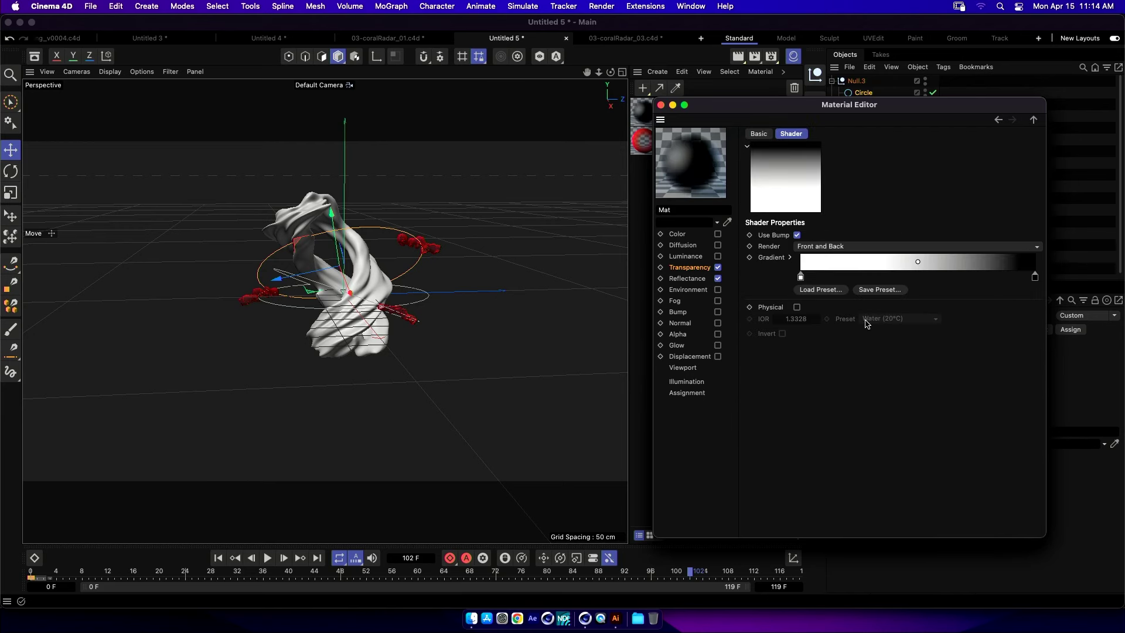
right_click(904, 267)
left_click(955, 292)
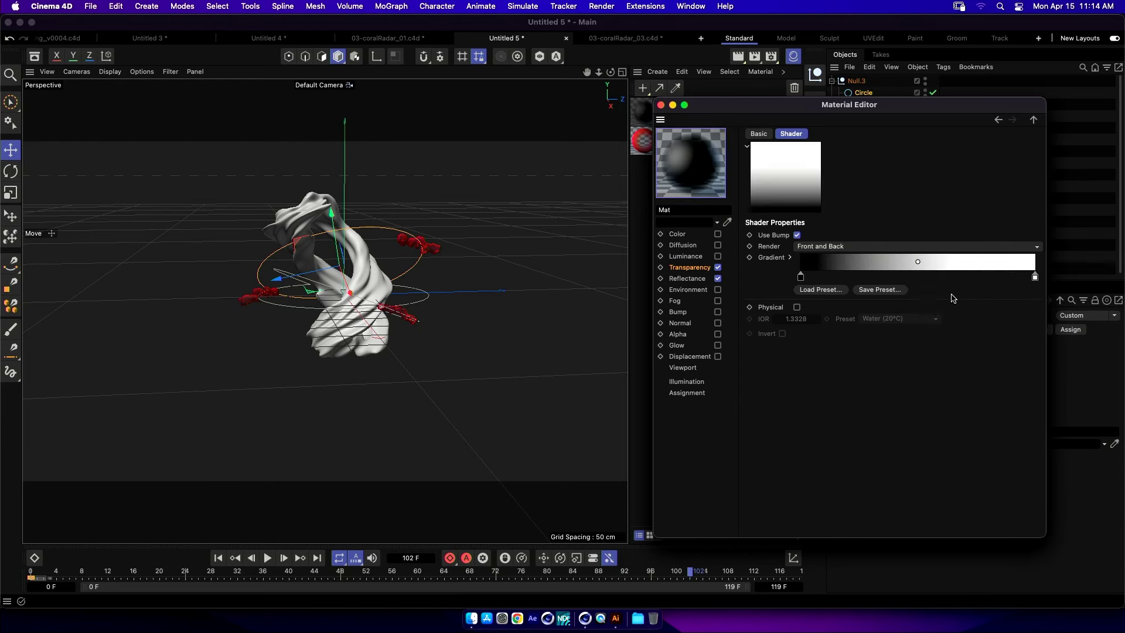
Enable Mat's Color channel and set it to blue, HSV 200°/79%/86%.
left_click(718, 234)
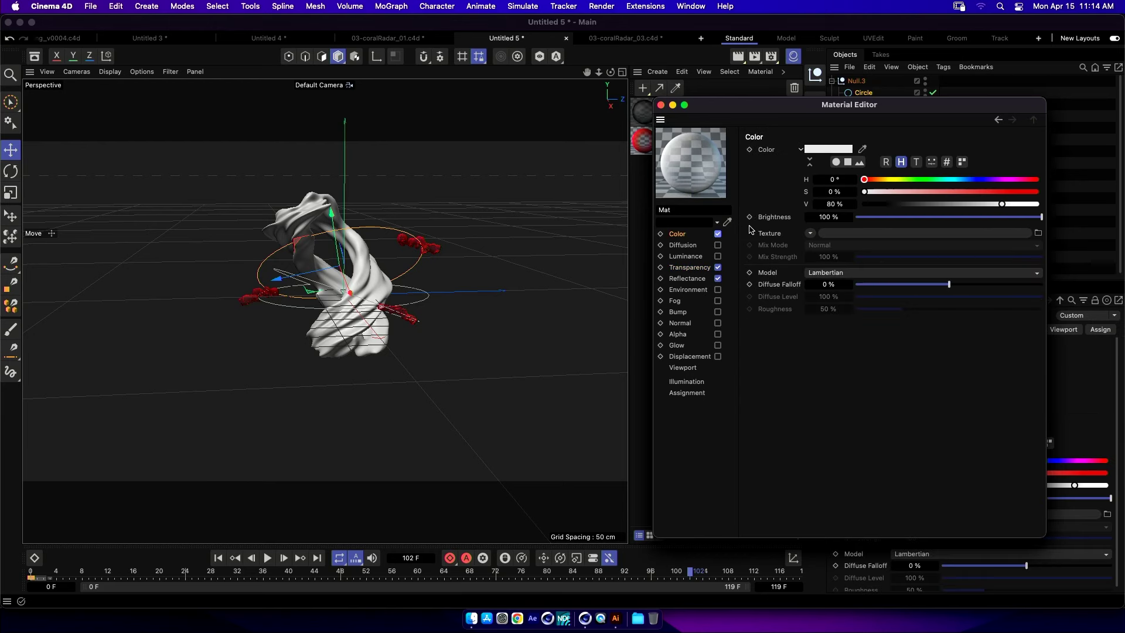
left_click(933, 194)
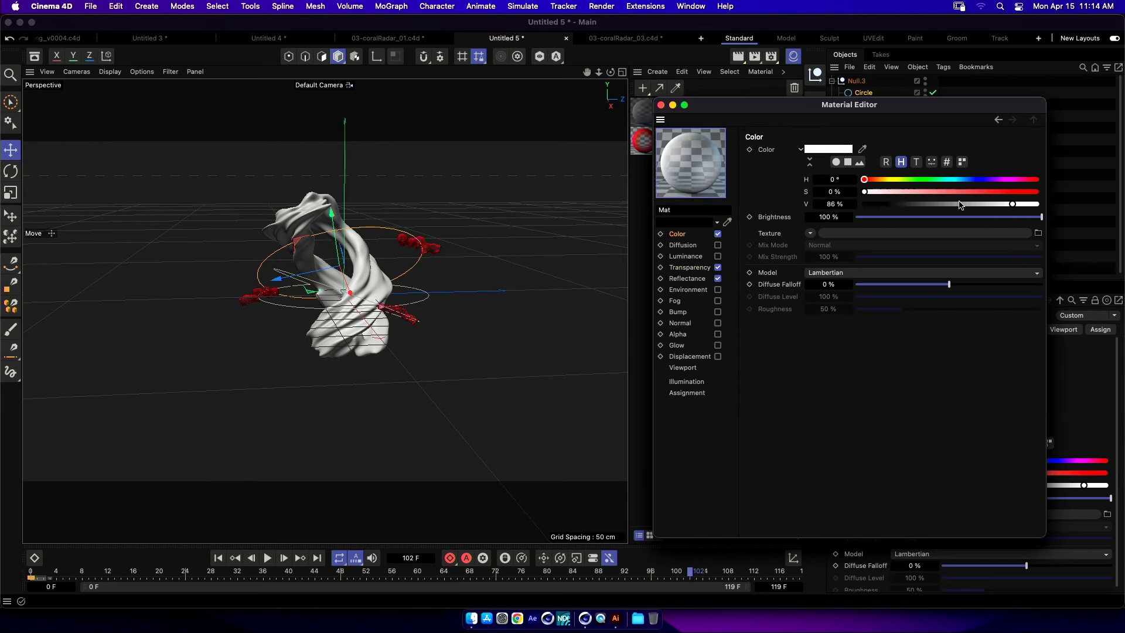
left_click(950, 180)
left_click_drag(1004, 196, 970, 194)
left_click(960, 180)
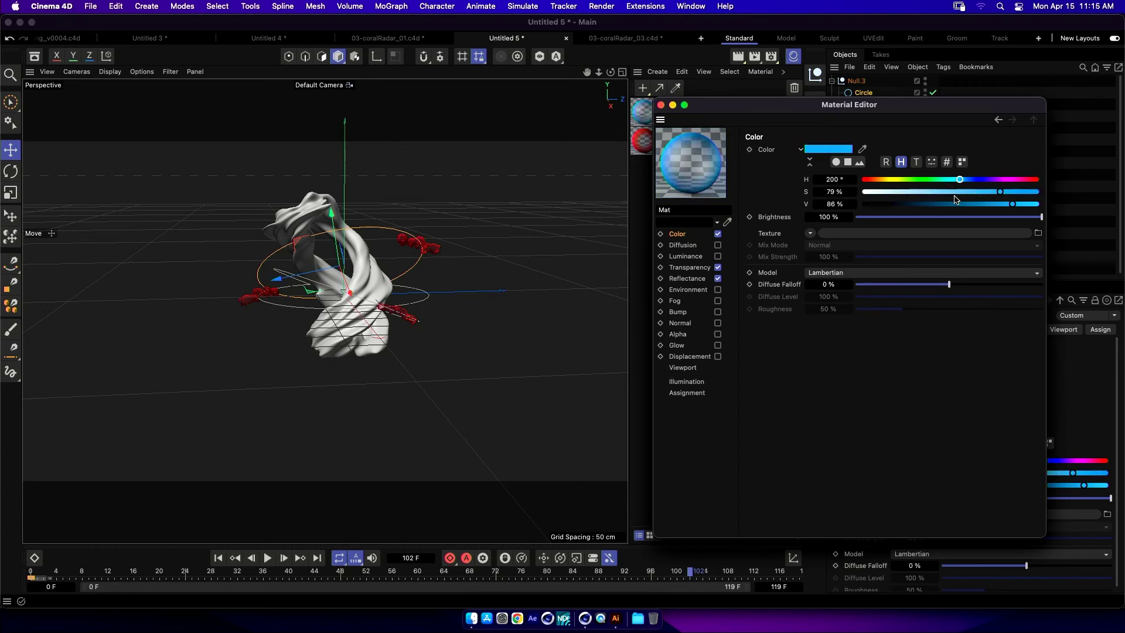
Lower Mat's default specular to 75% and apply Mat to the Volume Mesher.
left_click(692, 279)
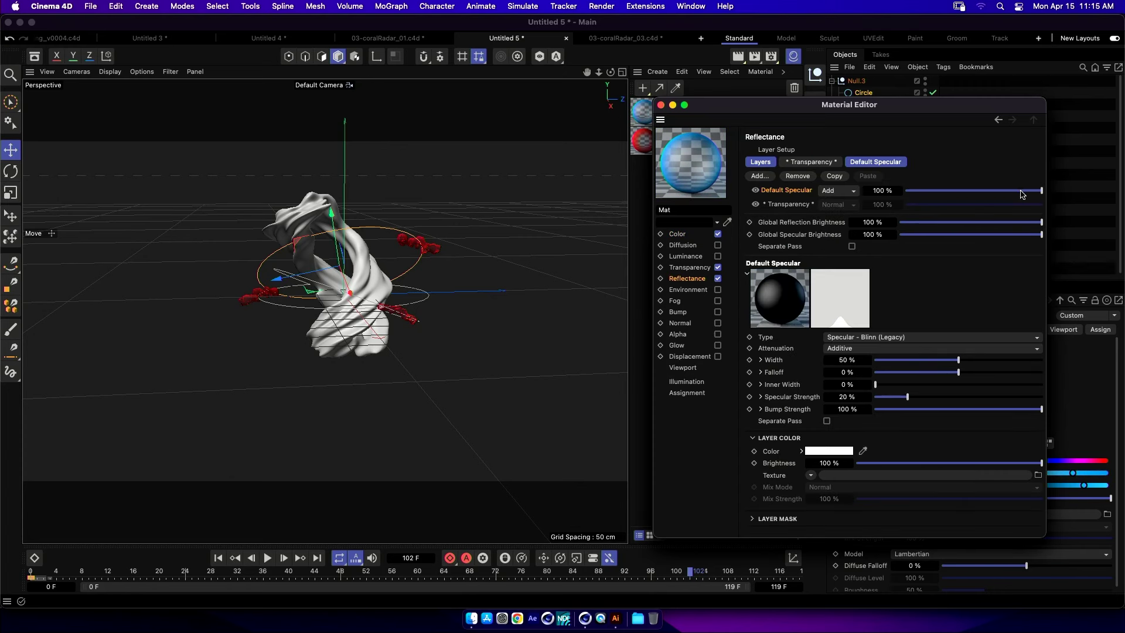
left_click_drag(1030, 195, 1008, 192)
left_click(660, 105)
left_click_drag(657, 115, 902, 228)
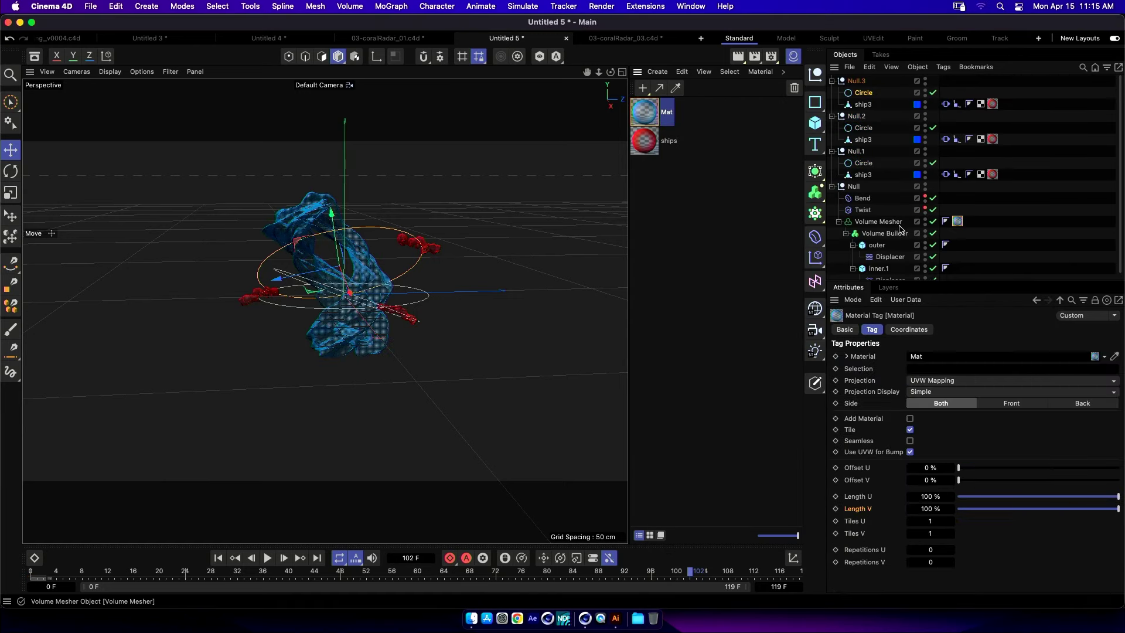
Render previews of the translucent blue shell from two orbited angles, then switch to Finder.
key("super+r")
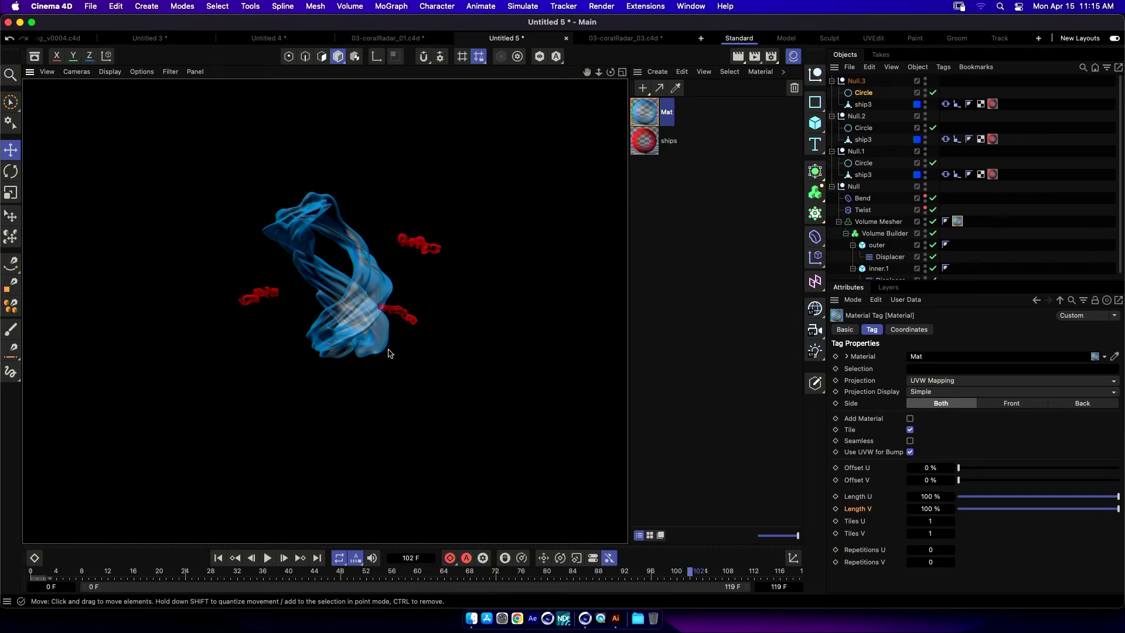
left_click_drag(389, 354, 344, 349, "alt")
key("super+r")
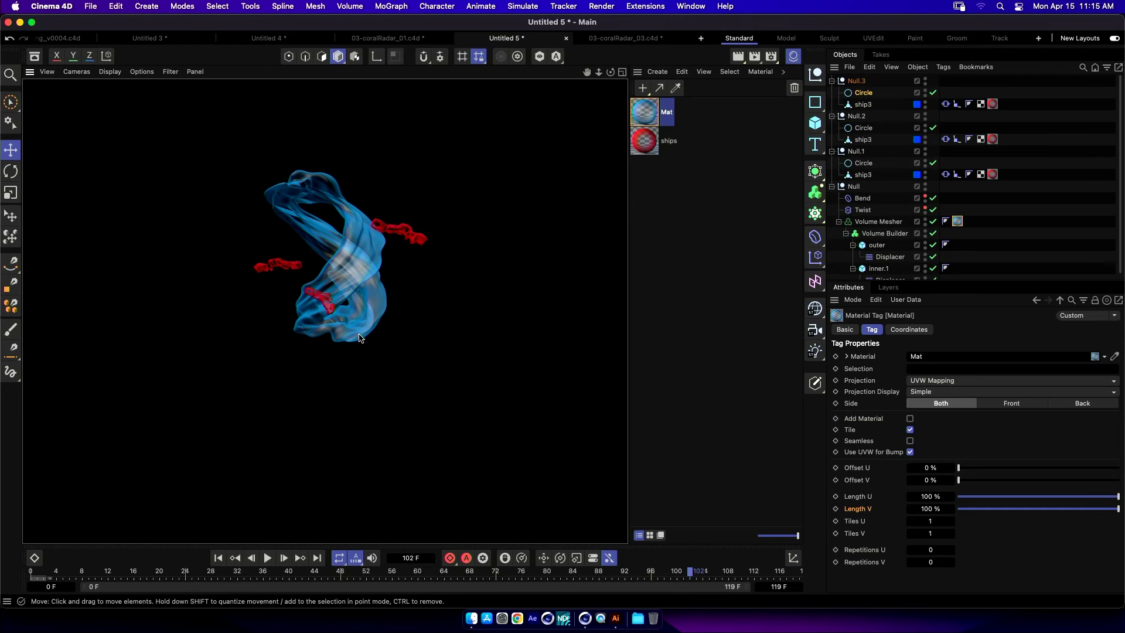
left_click_drag(359, 338, 479, 341, "alt")
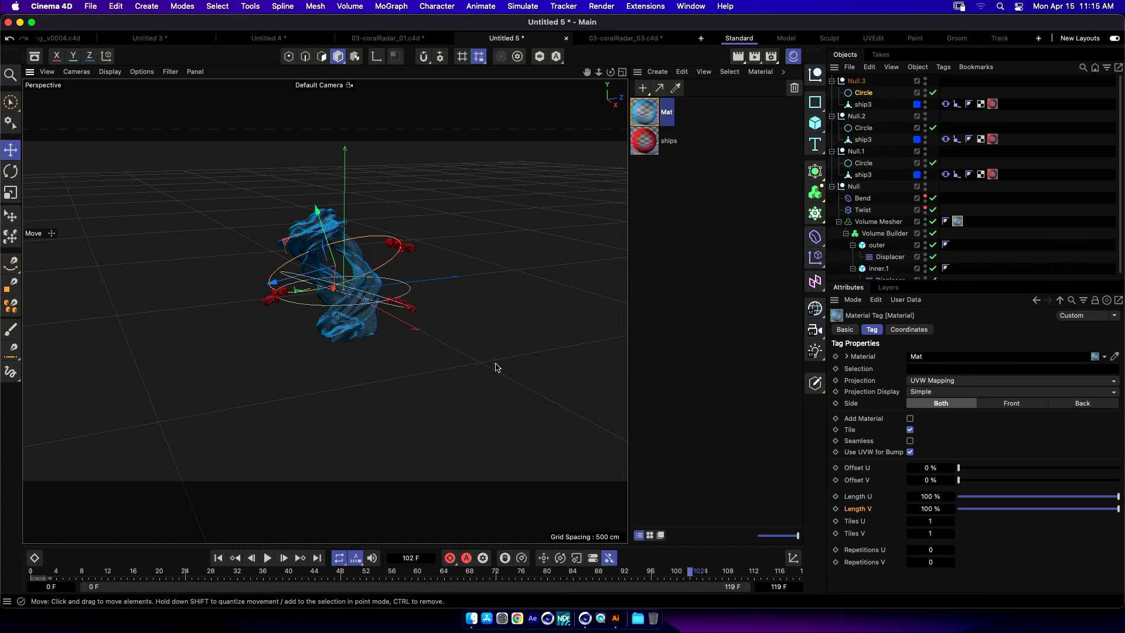
key("super+Tab")
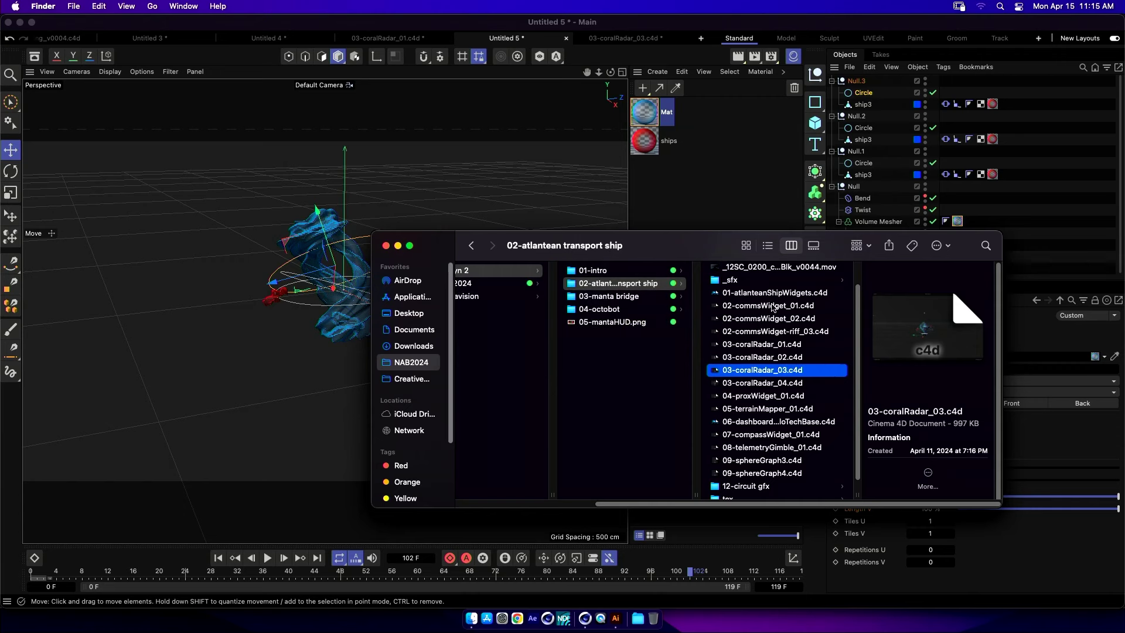
Preview 02-commsWidget_01.c4d, the movie and the dashboard scene, then return to Cinema 4D.
left_click(773, 307)
left_click(781, 268)
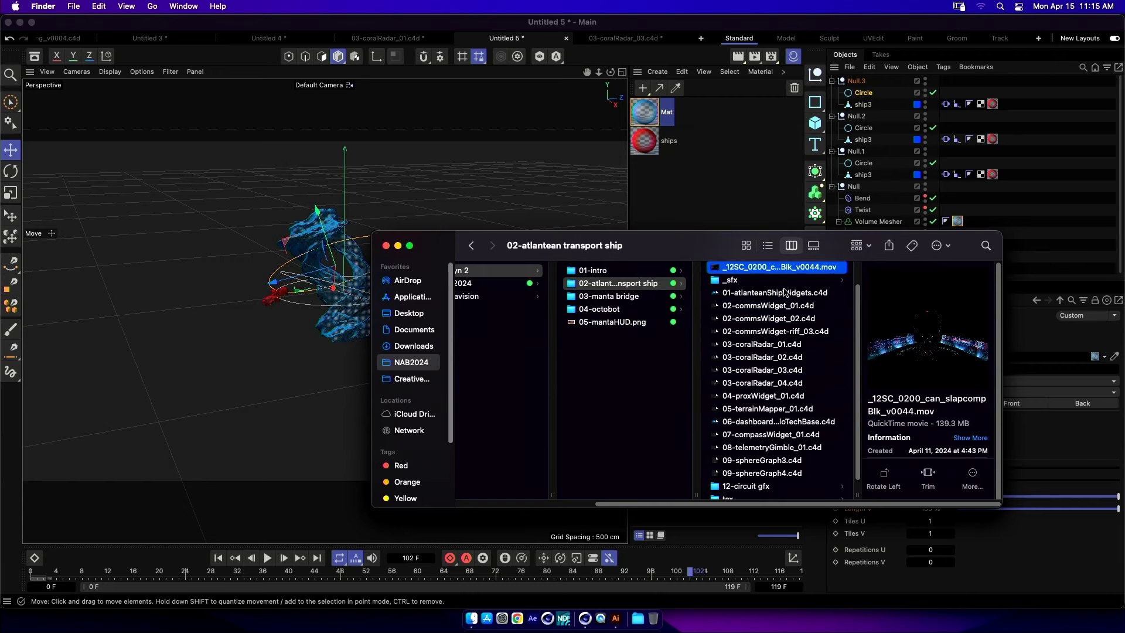
left_click(793, 423)
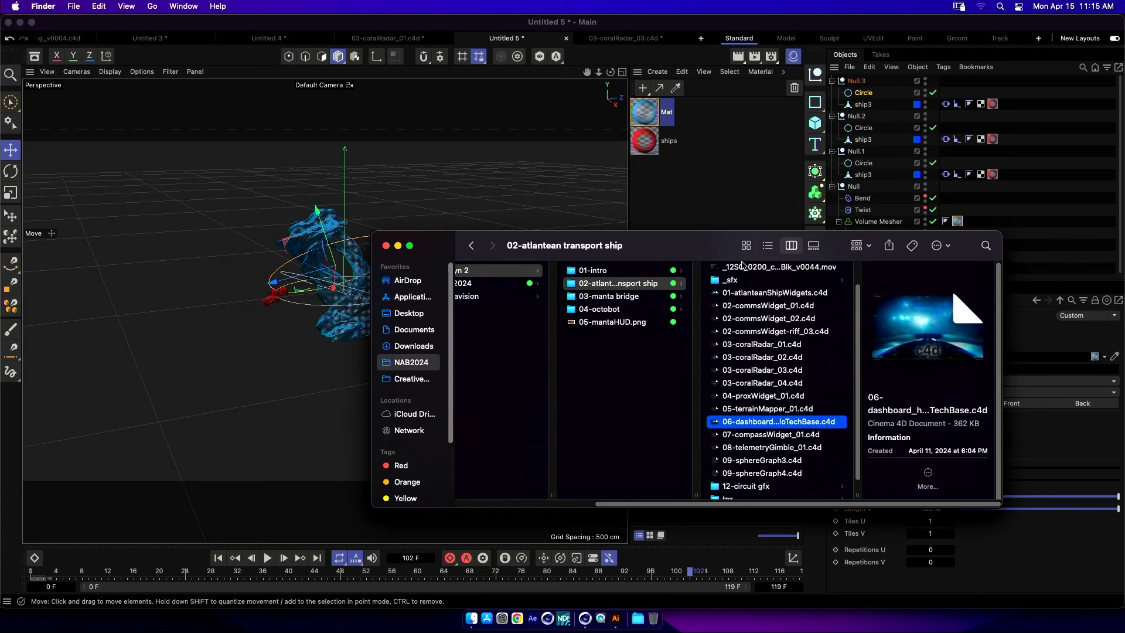
left_click(741, 203)
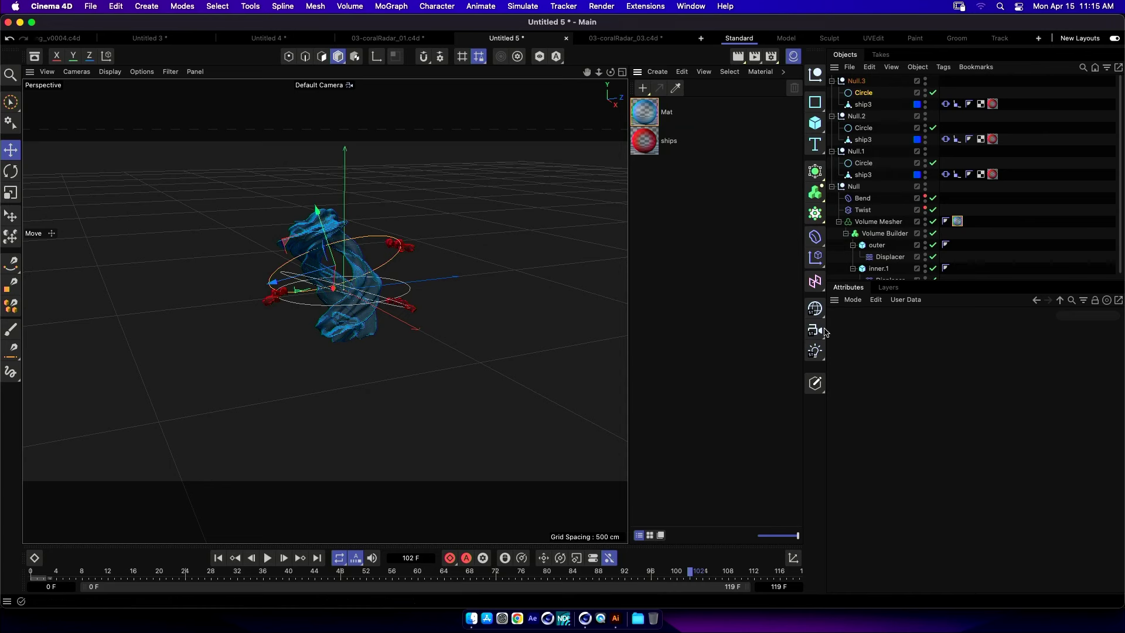
Add a Spot light and rotate it to aim straight up.
left_click(826, 358)
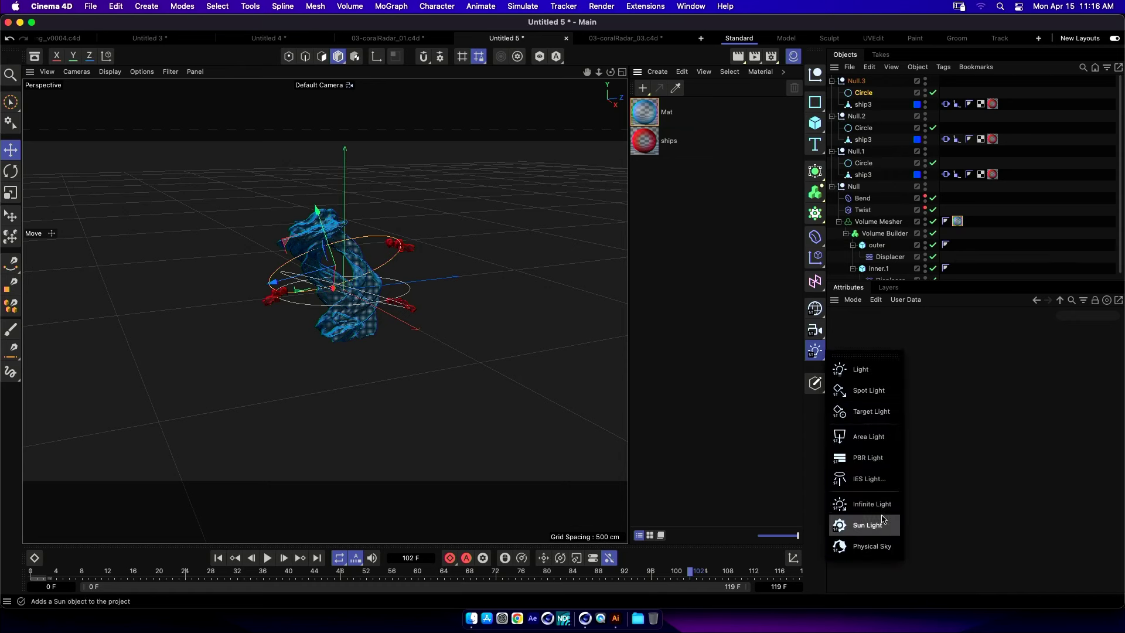
left_click(869, 390)
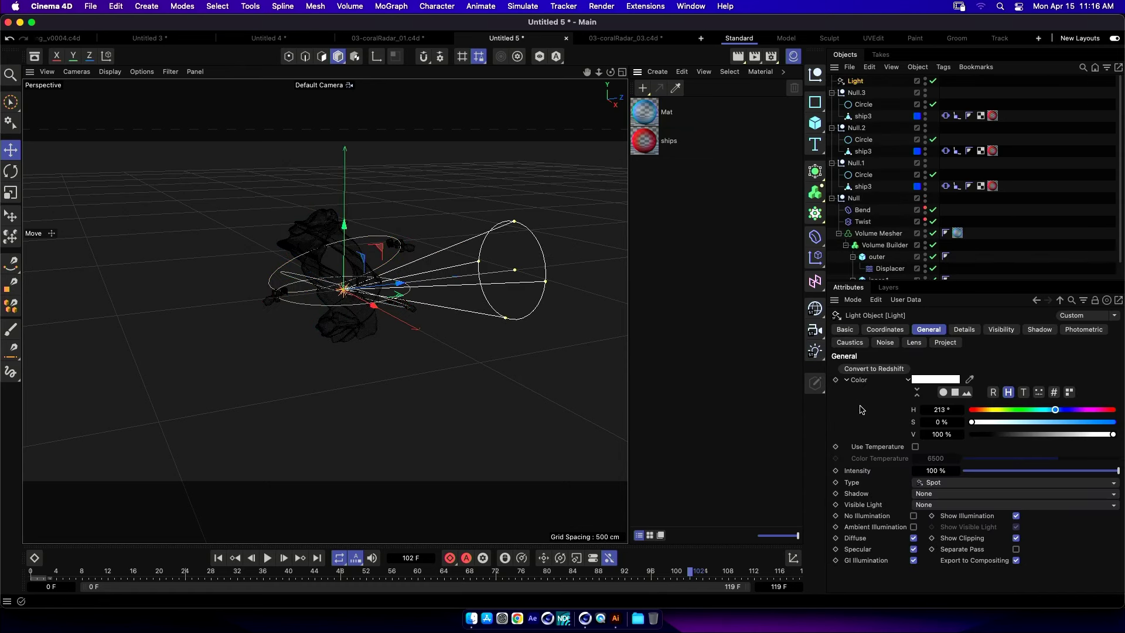
key("r")
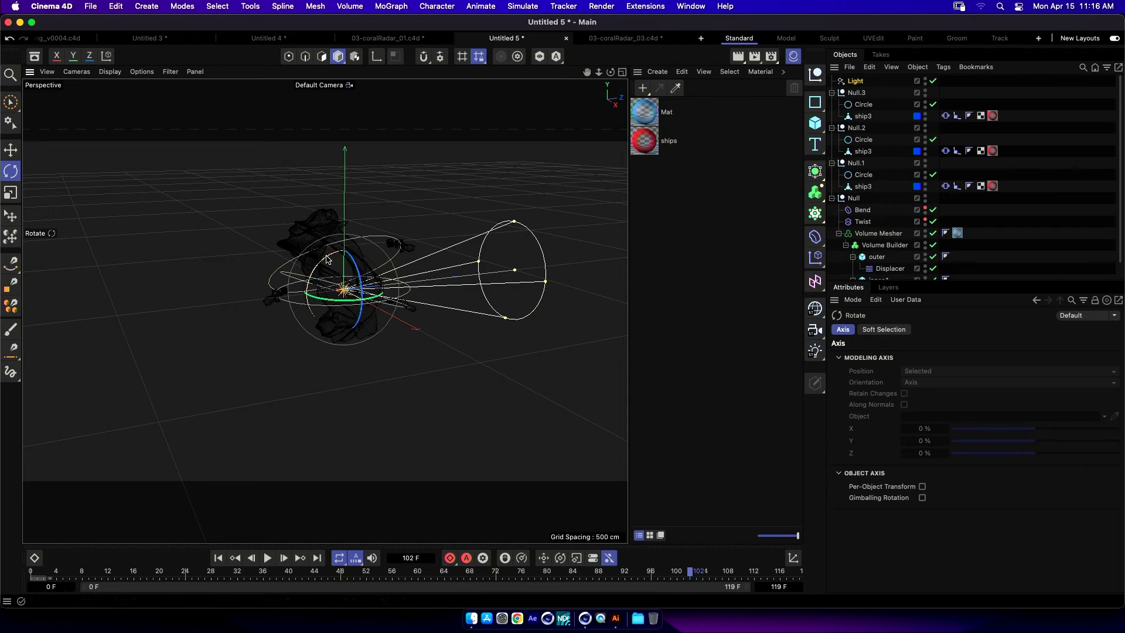
left_click_drag(315, 364, 442, 307)
left_click_drag(361, 296, 327, 374)
Place the spotlight just beneath the twisted shell and widen its cone angle.
key("e")
left_click_drag(331, 220, 322, 392)
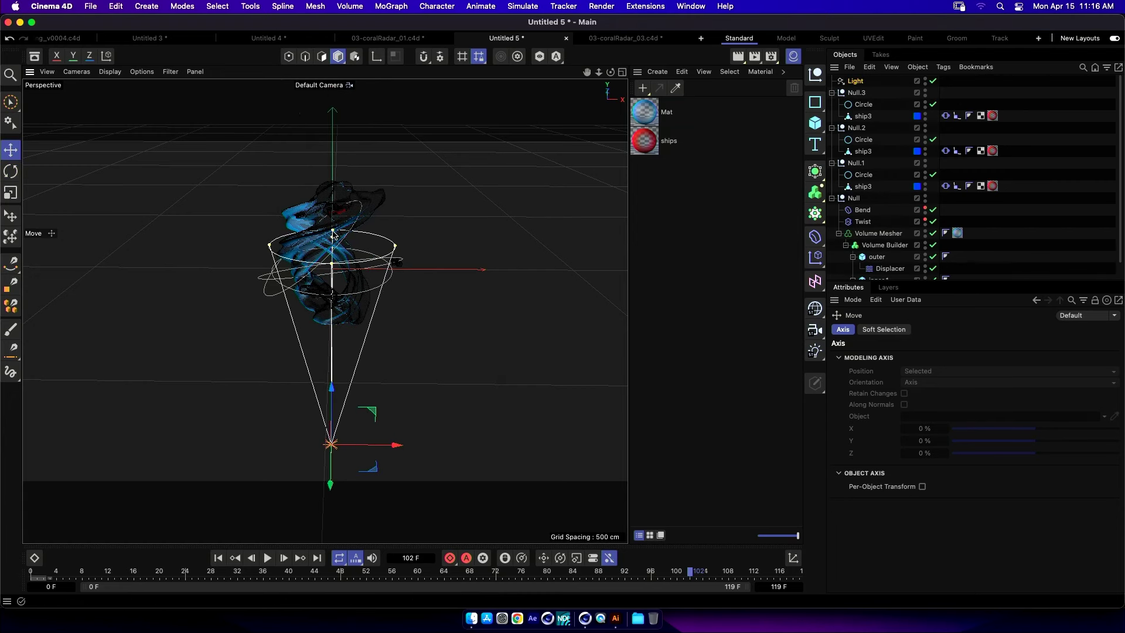
left_click(335, 281)
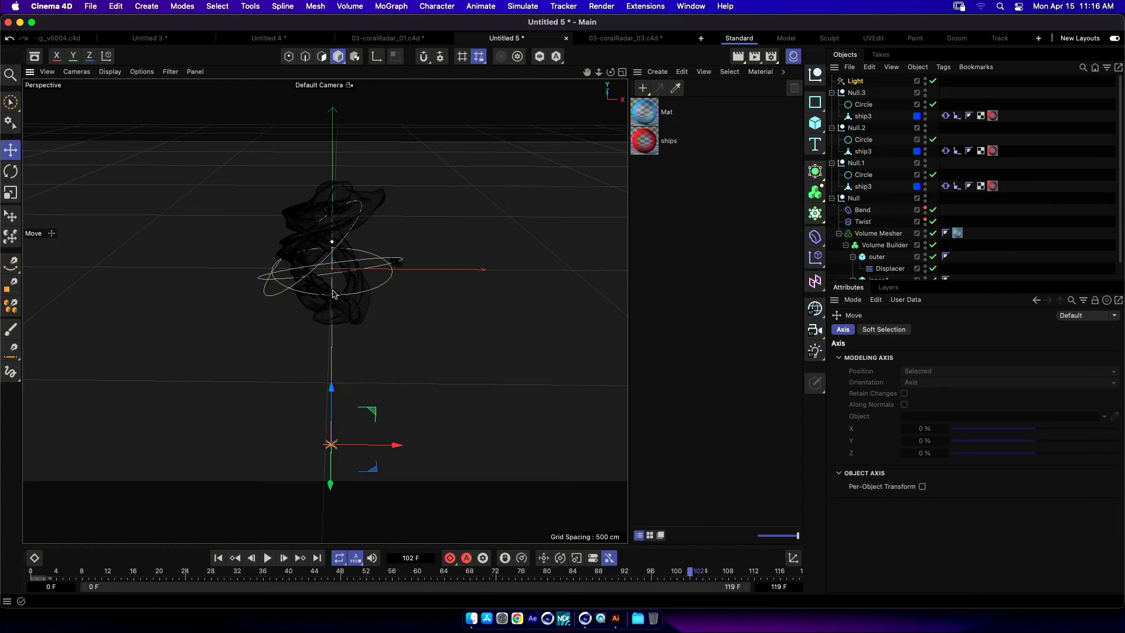
left_click_drag(403, 258, 460, 268)
left_click_drag(359, 347, 342, 300, "alt")
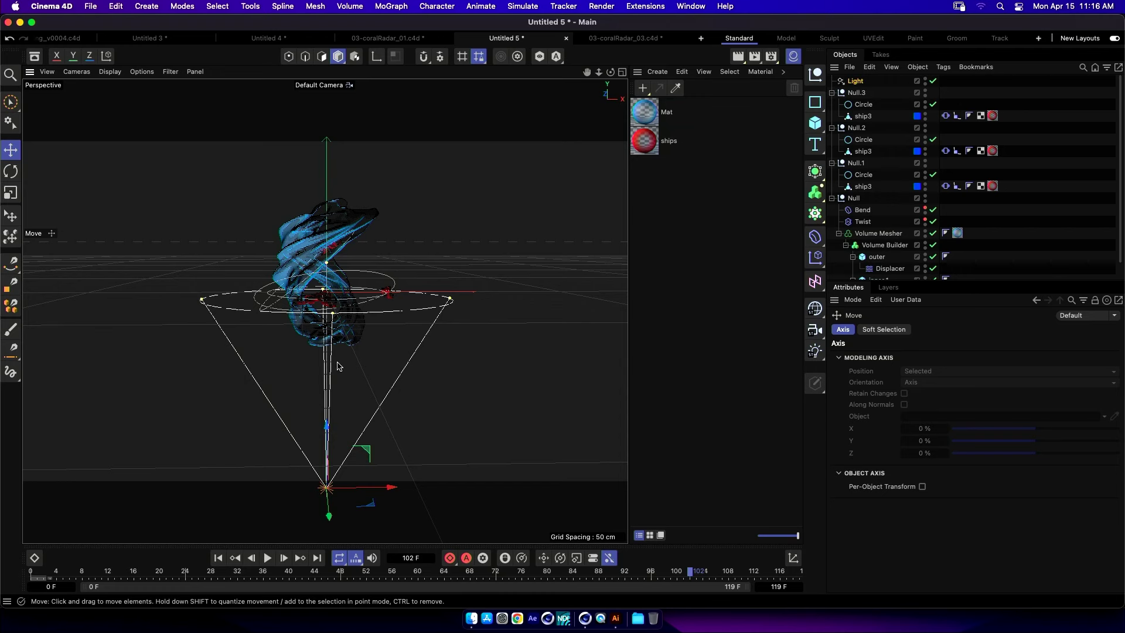
left_click_drag(329, 434, 339, 378)
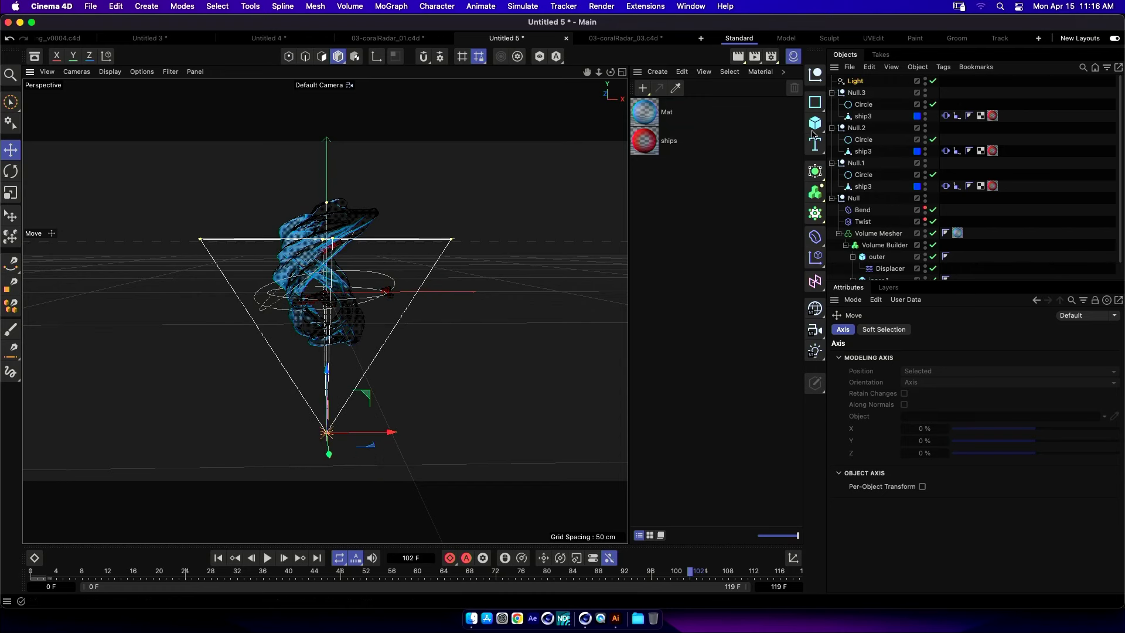
left_click(850, 81)
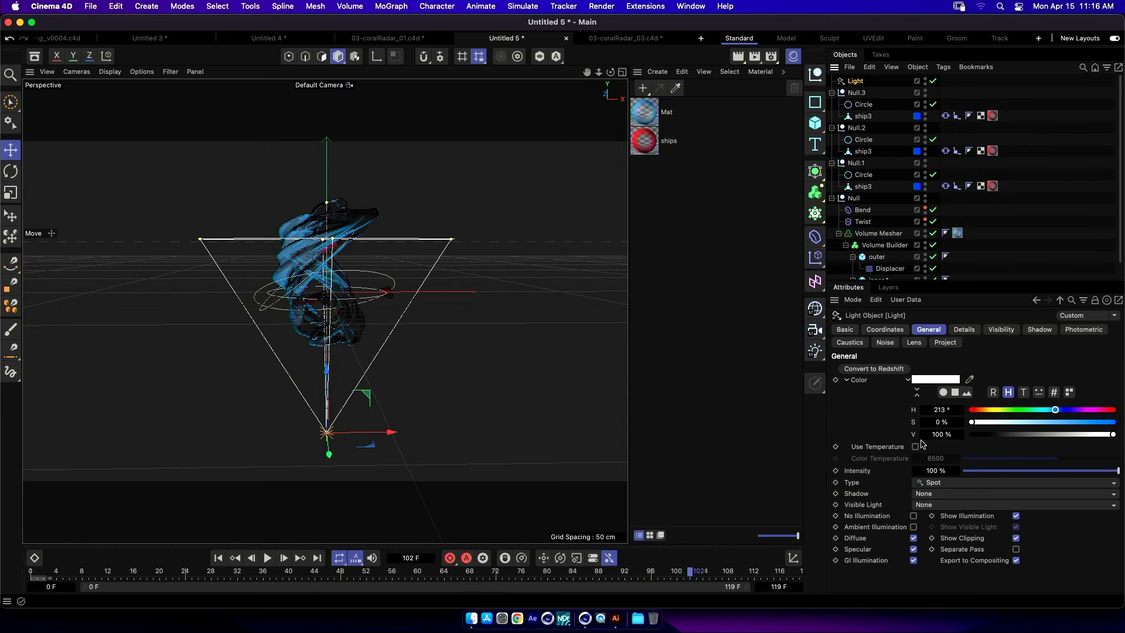
Try Volumetric then None visible light, and test-render with the light on and disabled.
left_click(924, 506)
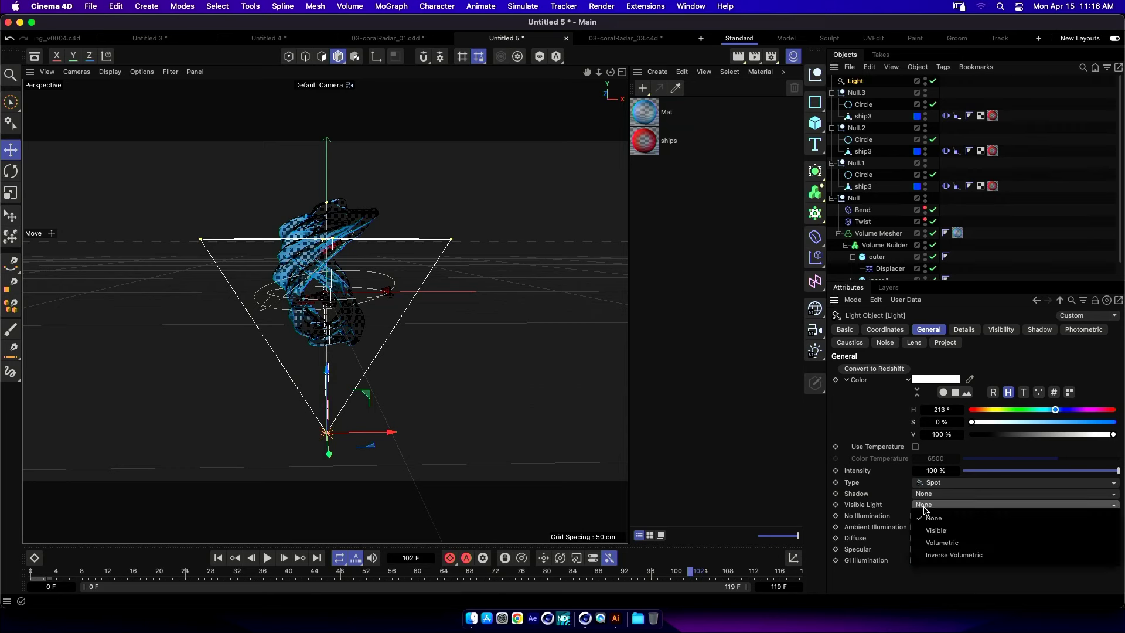
left_click(949, 548)
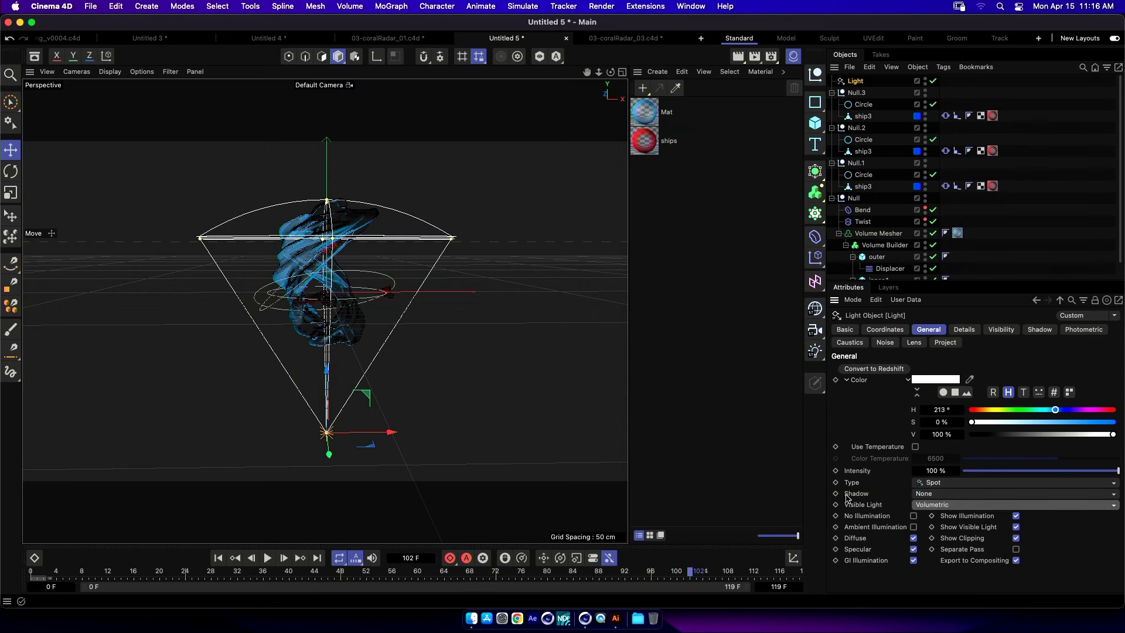
left_click(996, 504)
left_click(950, 517)
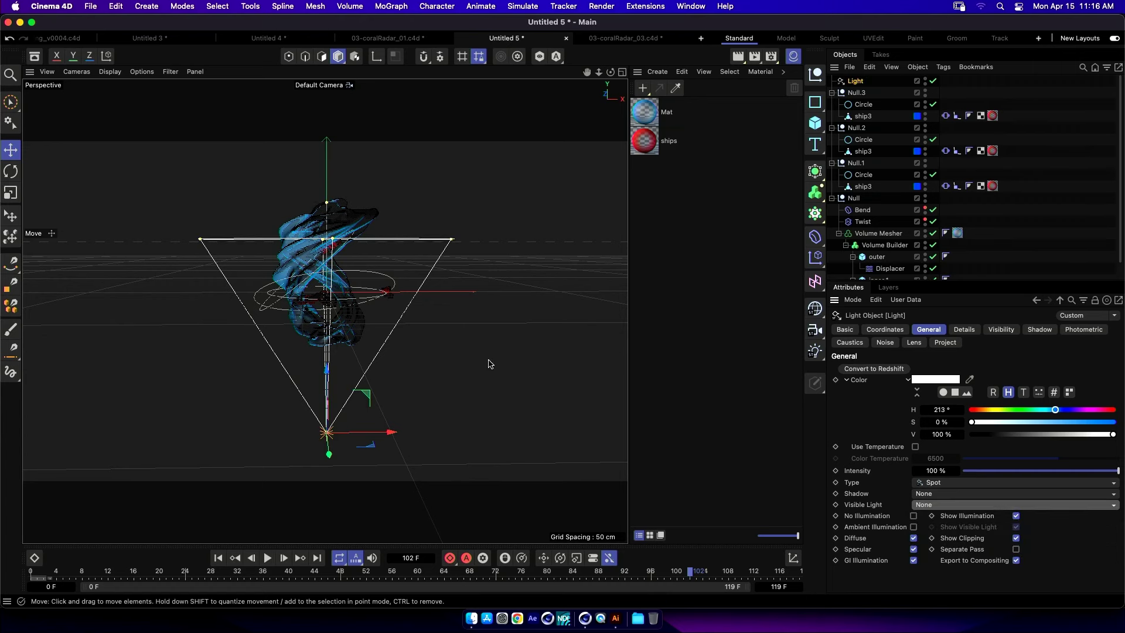
key("super+r")
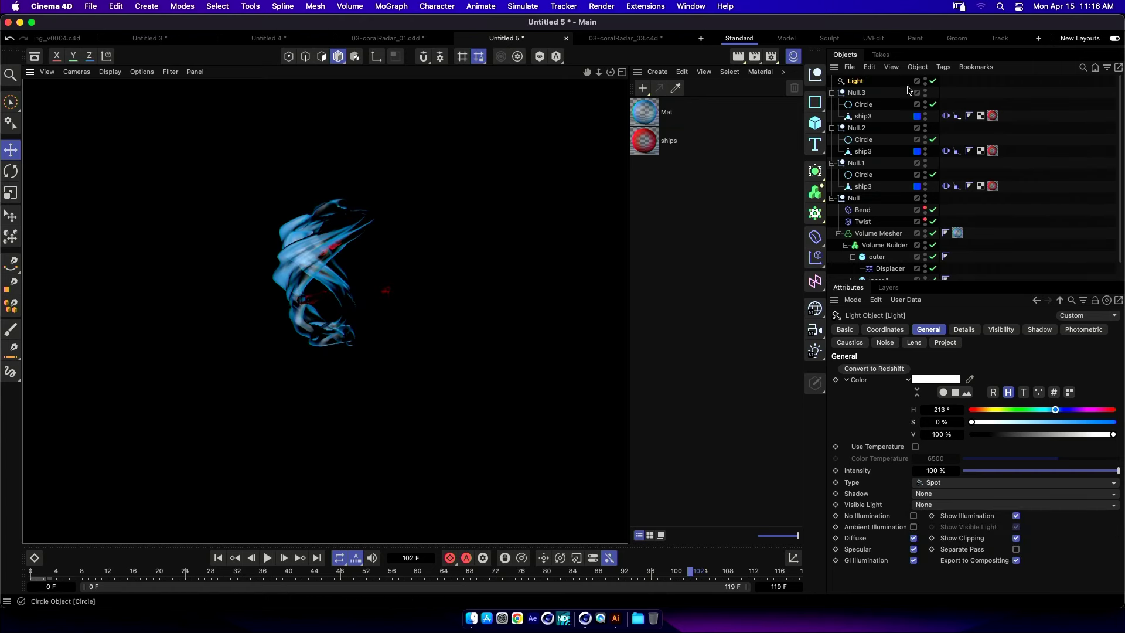
left_click(933, 81)
key("super+r")
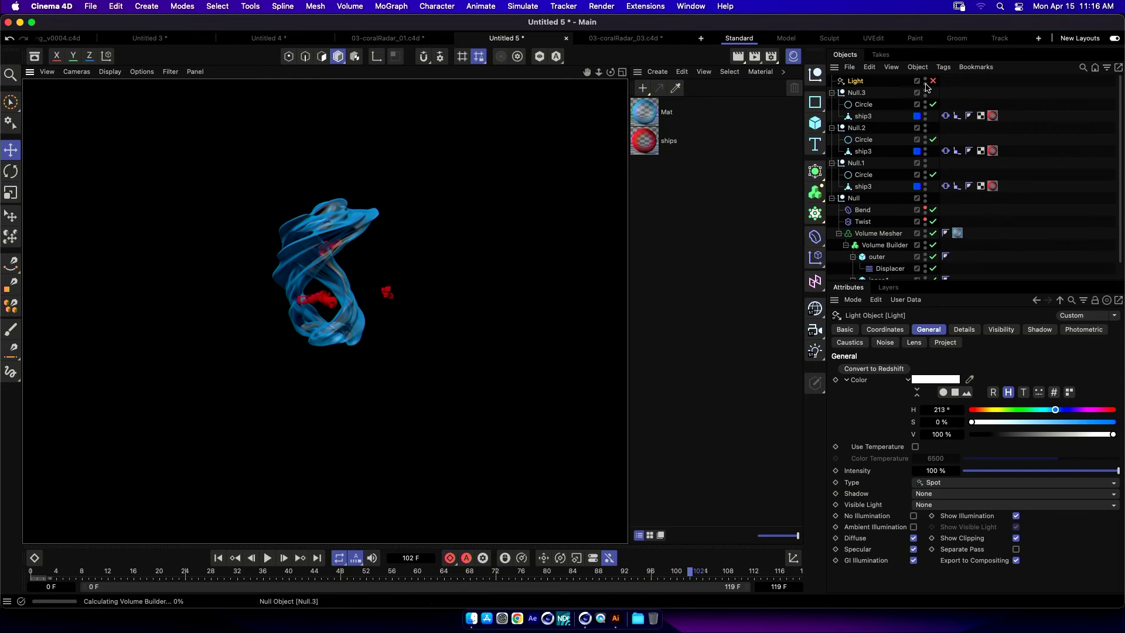
key("super+z")
Raise the light intensity to 137 %, set Visible Light back to Volumetric, and render.
mouse_move(928, 468)
left_mouse_down()
mouse_move(956, 472)
mouse_move(931, 472)
left_mouse_up()
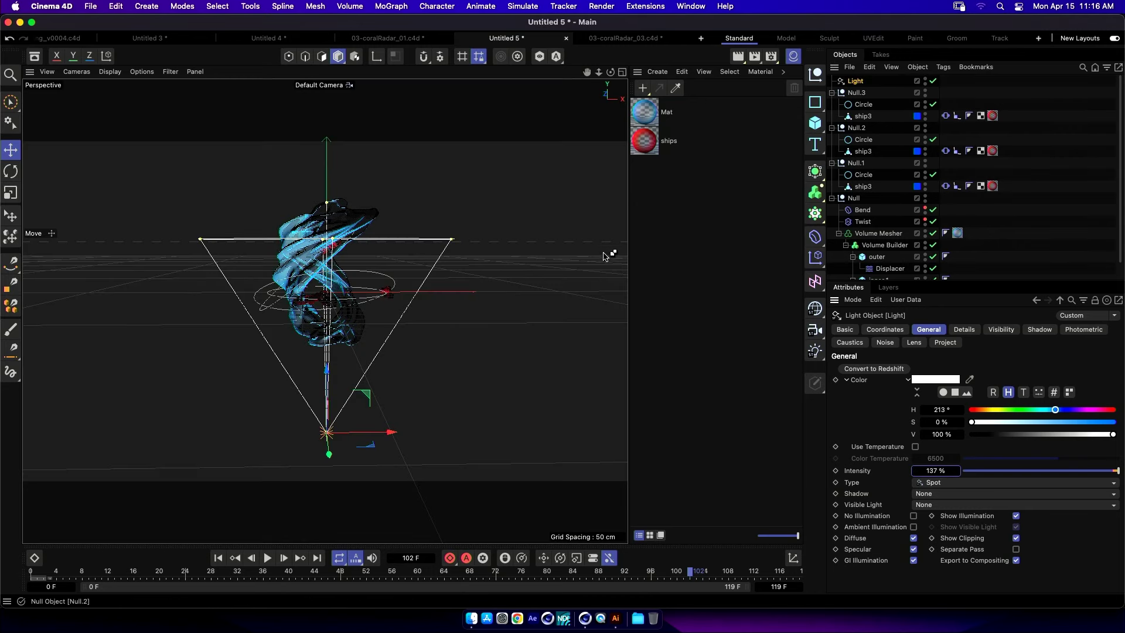
key("super+r")
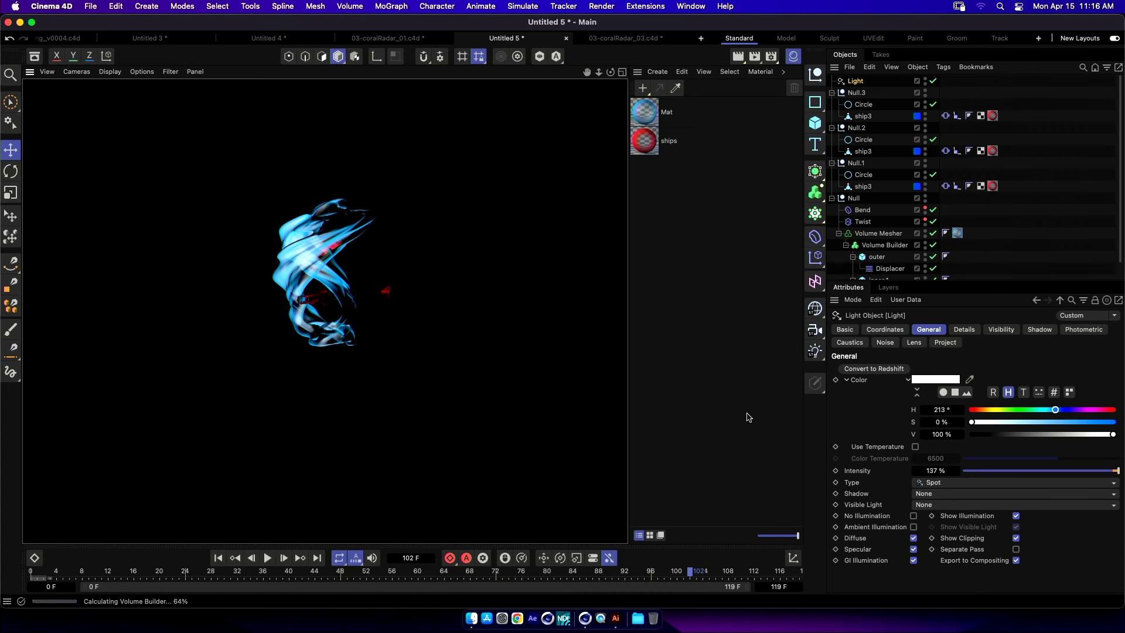
left_click(935, 505)
left_click(943, 542)
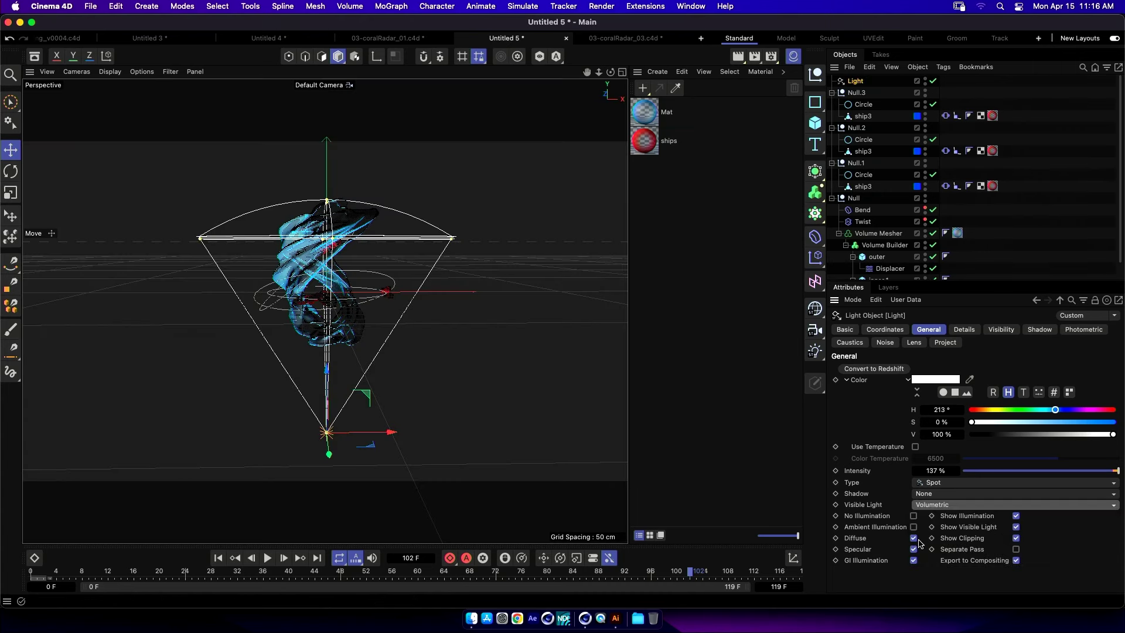
key("super+r")
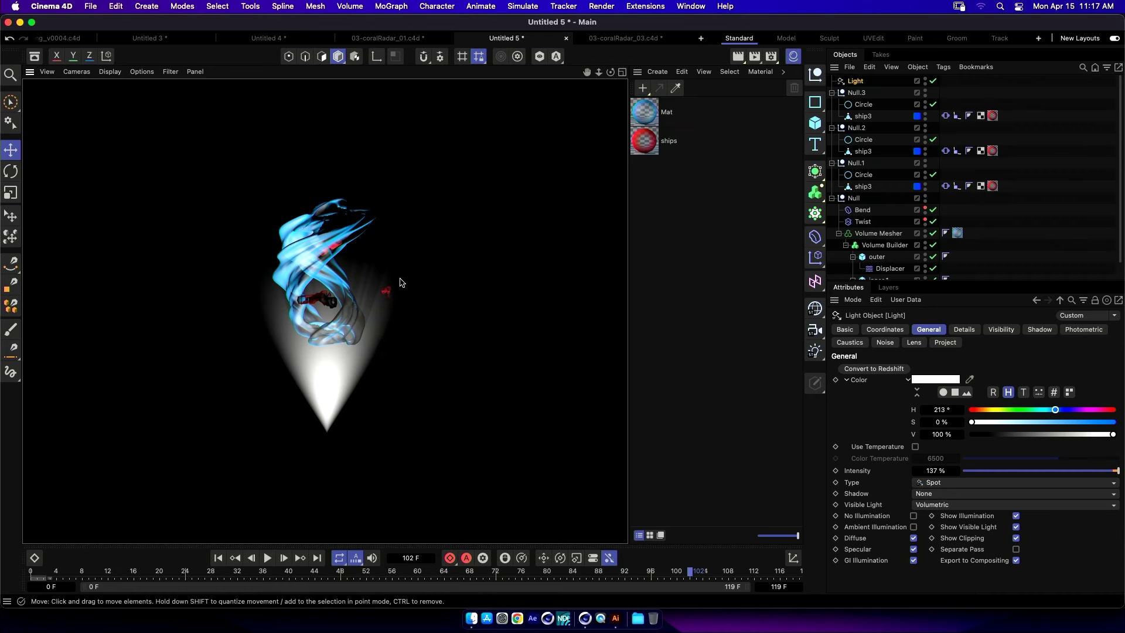
Raise the light colour's saturation to 37 % at hue 213°, then reselect the Light.
left_click(1025, 422)
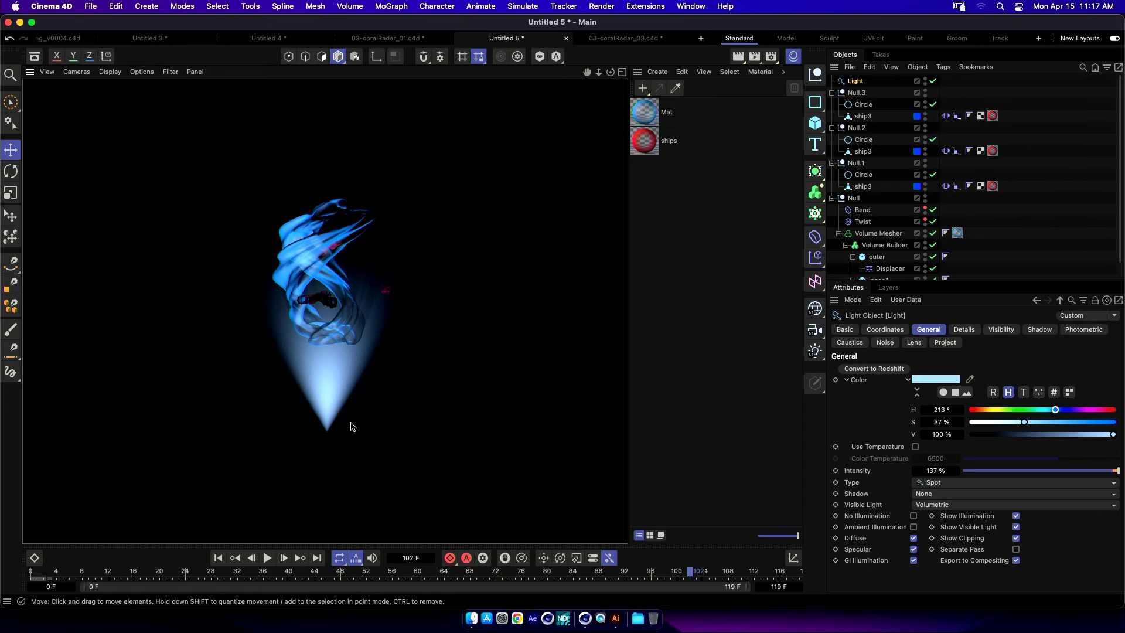
left_click(396, 395)
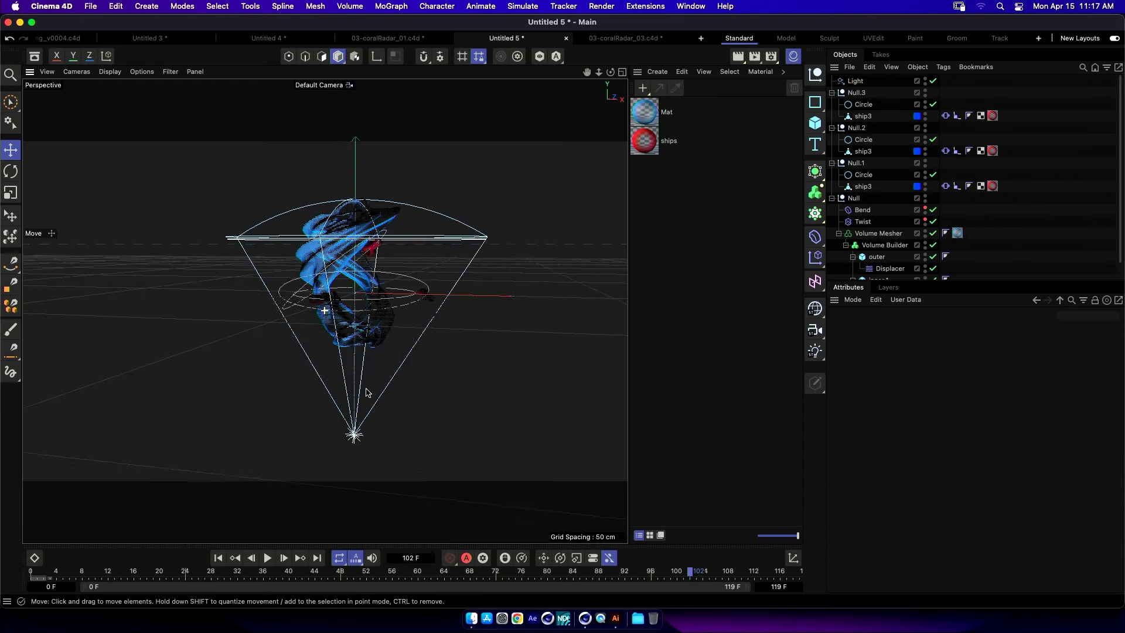
left_click_drag(495, 372, 467, 346, "alt")
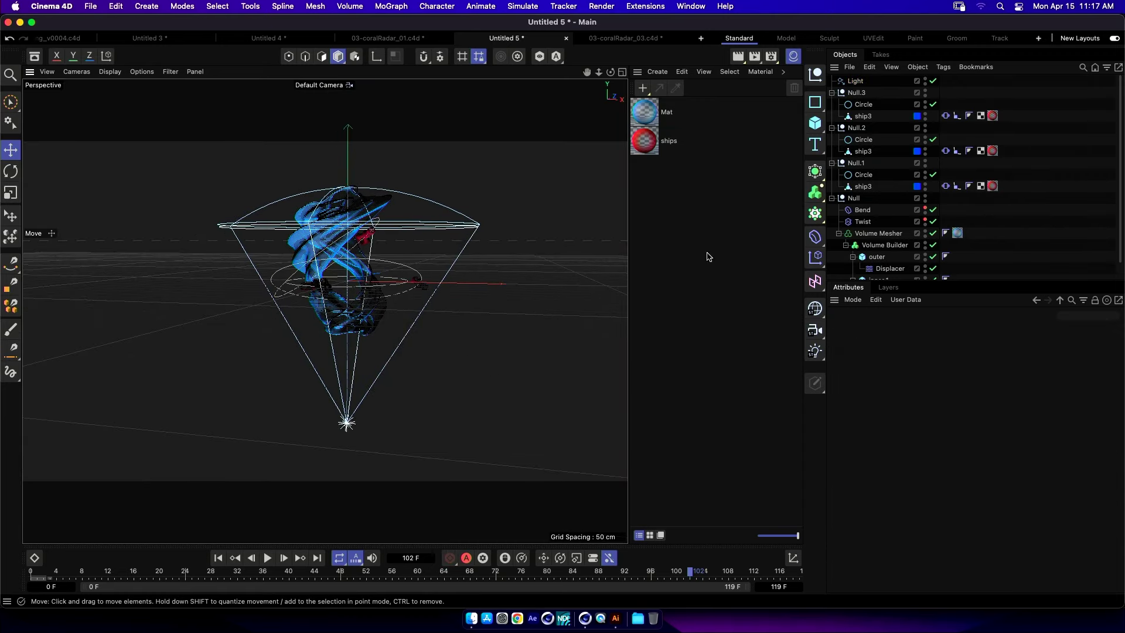
left_click(869, 83)
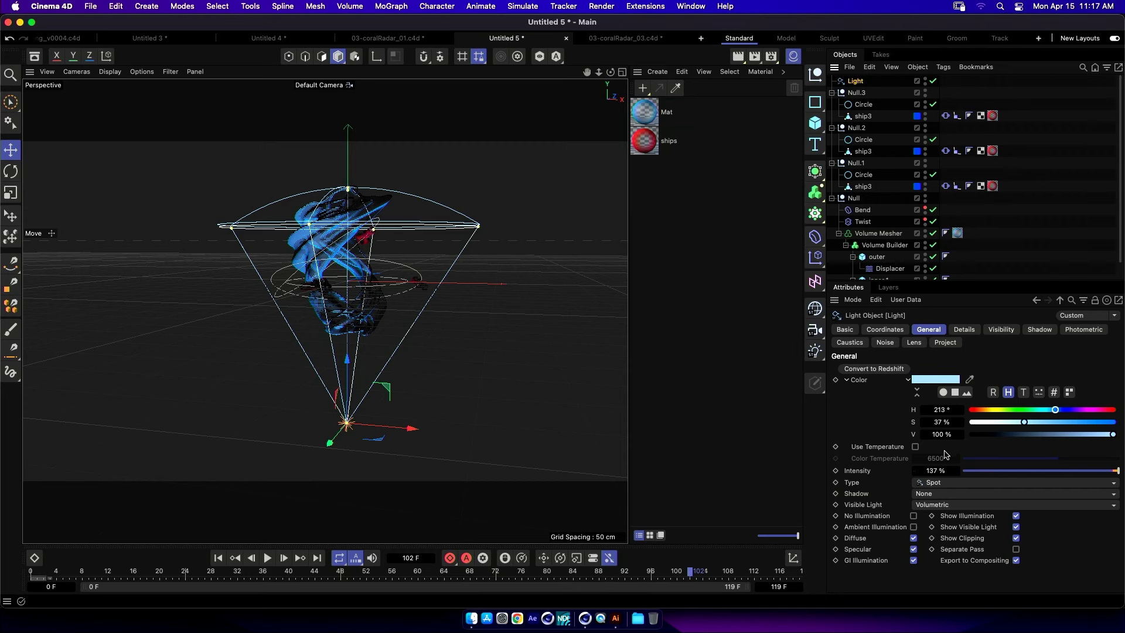
Enable Colored Edge Falloff and Use Gradient, making the left stop pale pink (H 286°, S 26 %).
left_click(1003, 331)
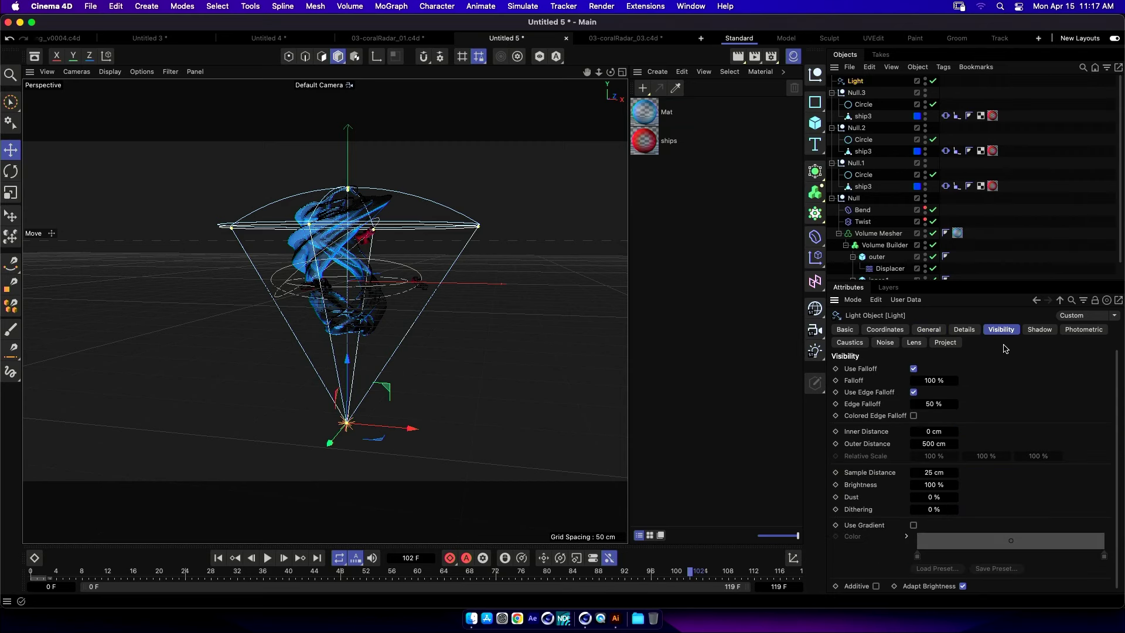
left_click(914, 415)
left_click(914, 525)
double_click(918, 555)
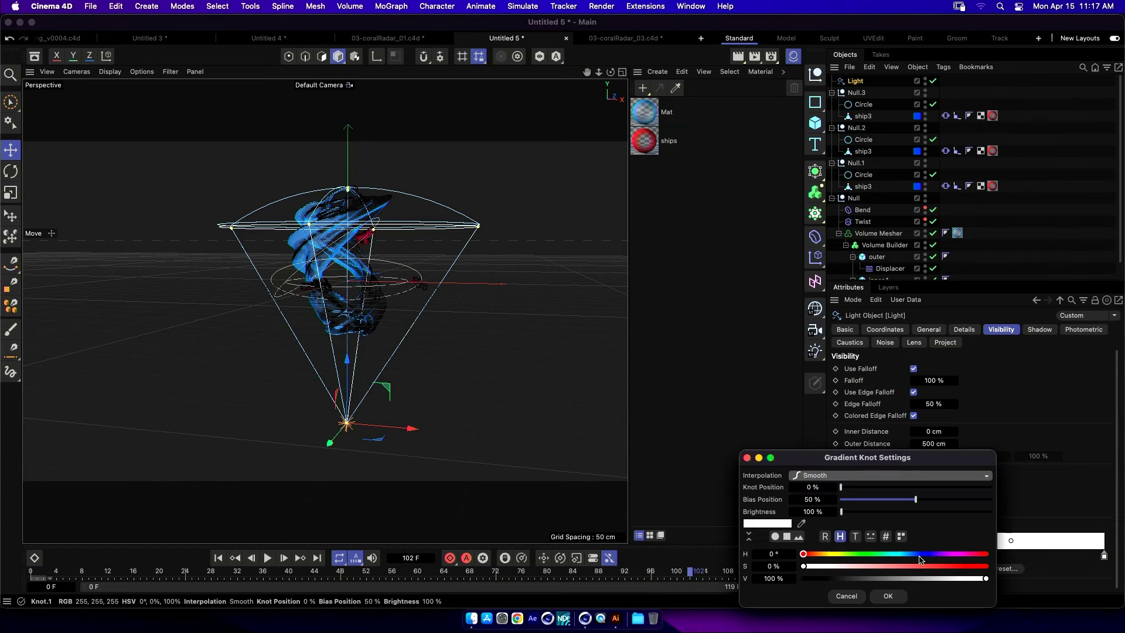
left_click(949, 554)
left_click(908, 566)
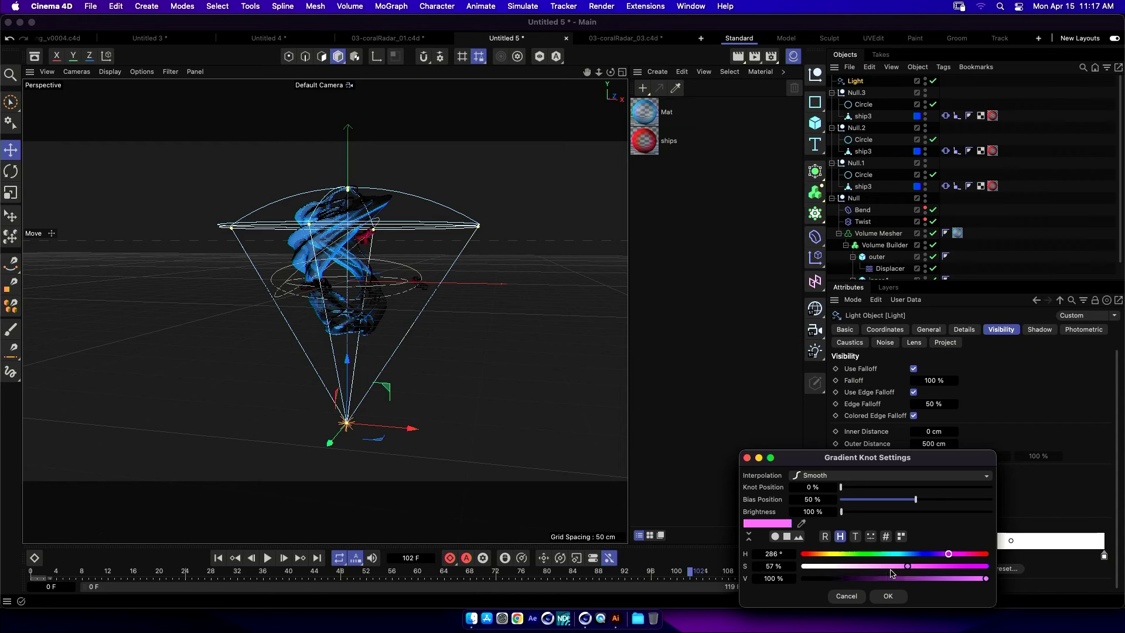
left_click_drag(891, 572, 851, 567)
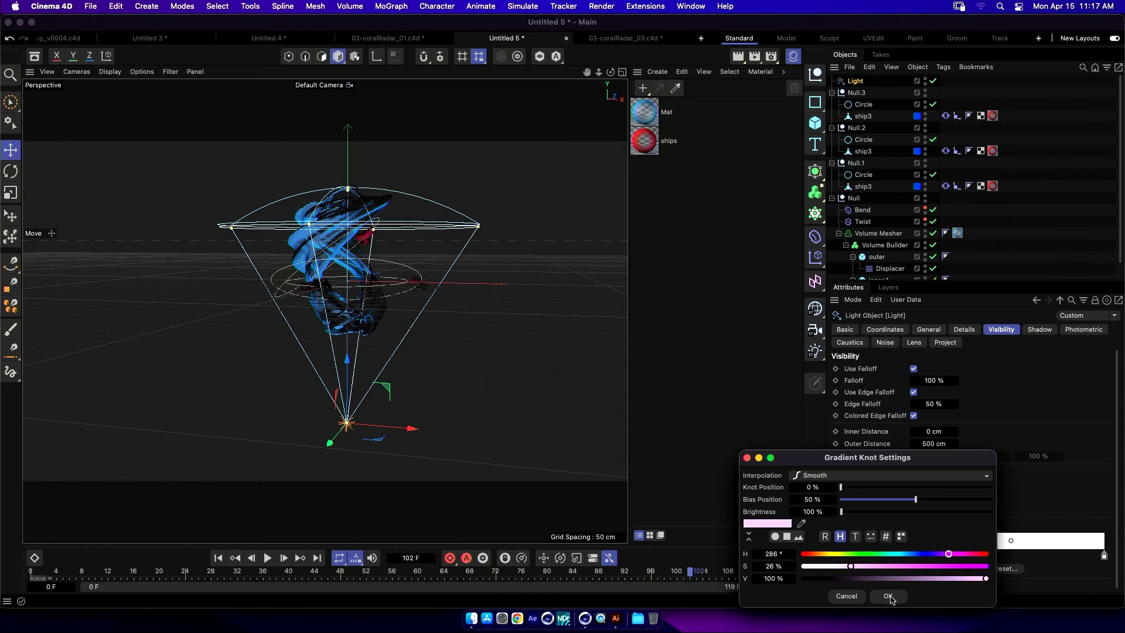
left_click(890, 597)
Set the gradient's right stop to blue (H 225°, S 75 %) and render the beam.
double_click(1104, 555)
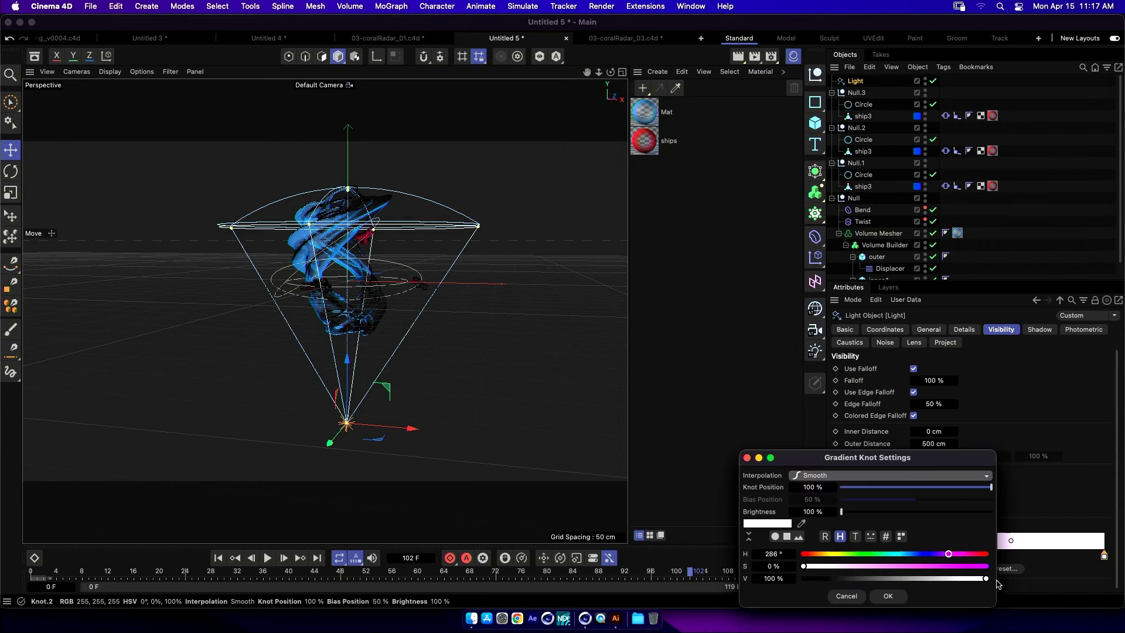
left_click(904, 554)
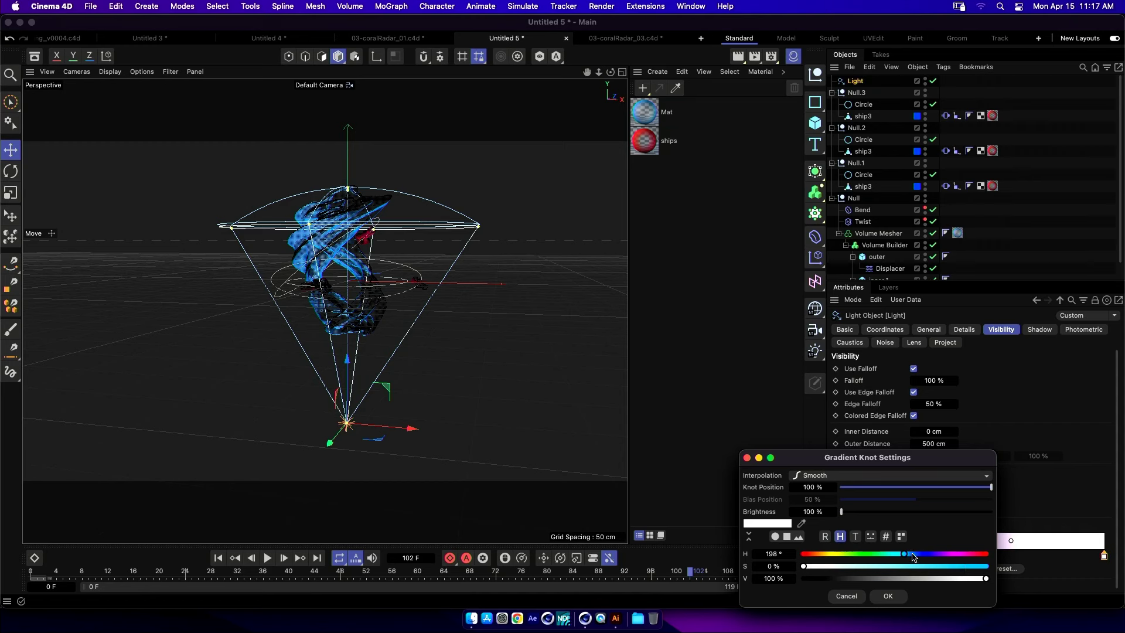
left_click(918, 553)
left_click(940, 566)
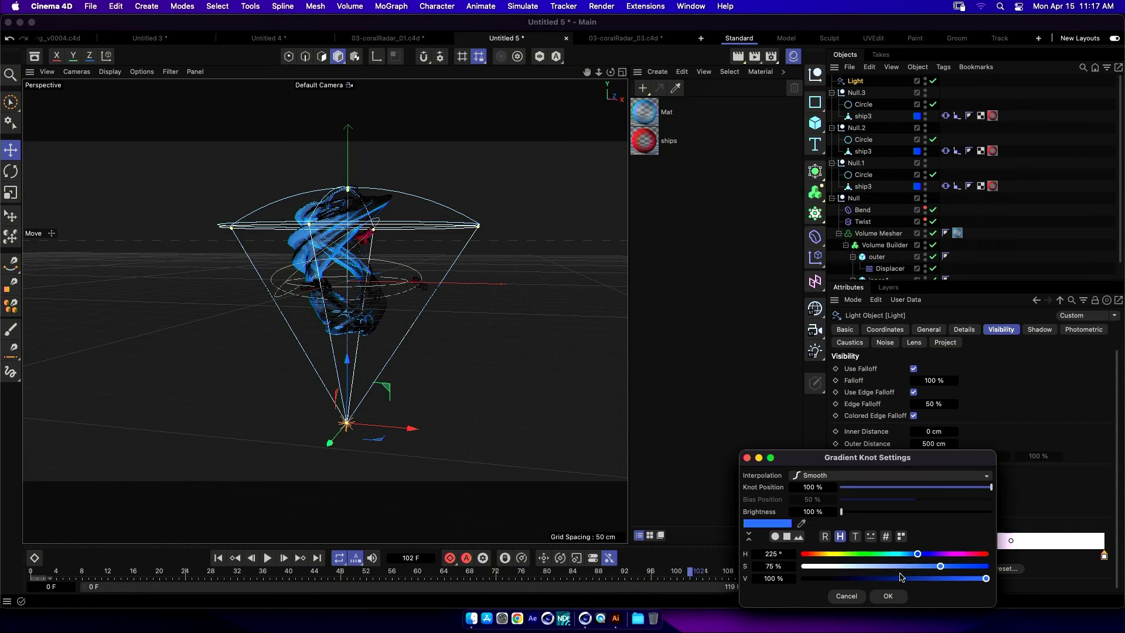
left_click(889, 597)
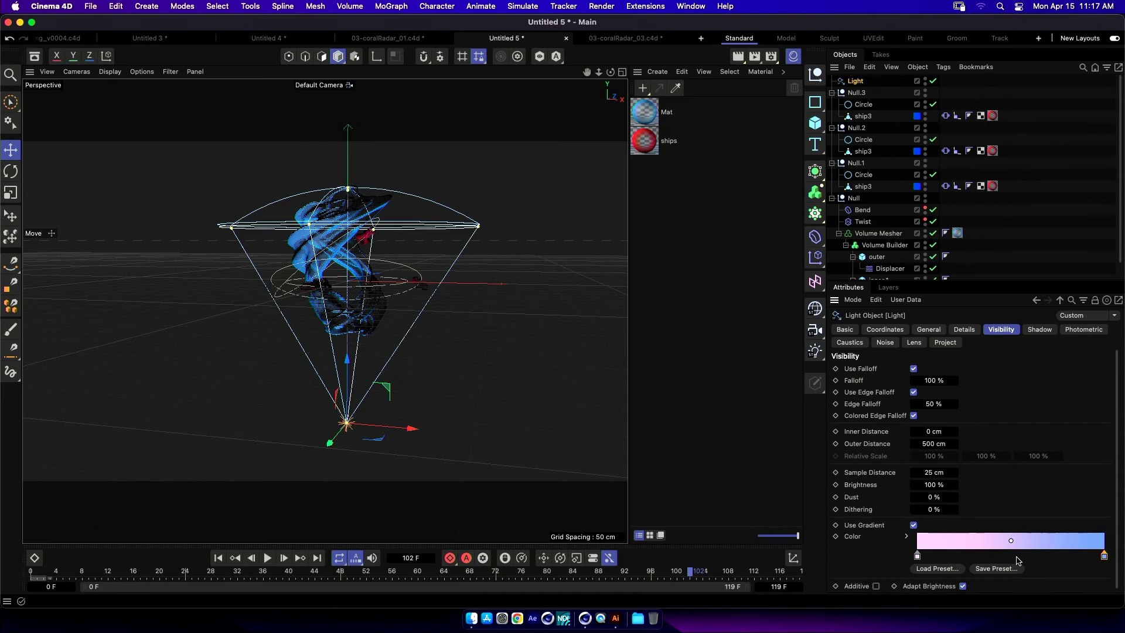
left_click(459, 316)
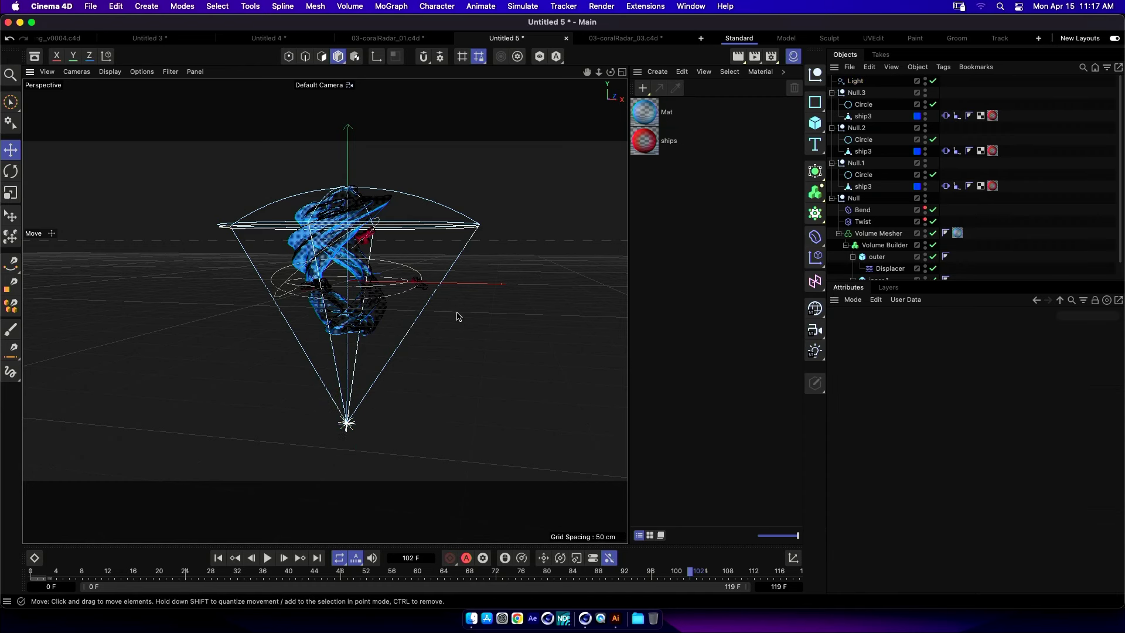
key("super+r")
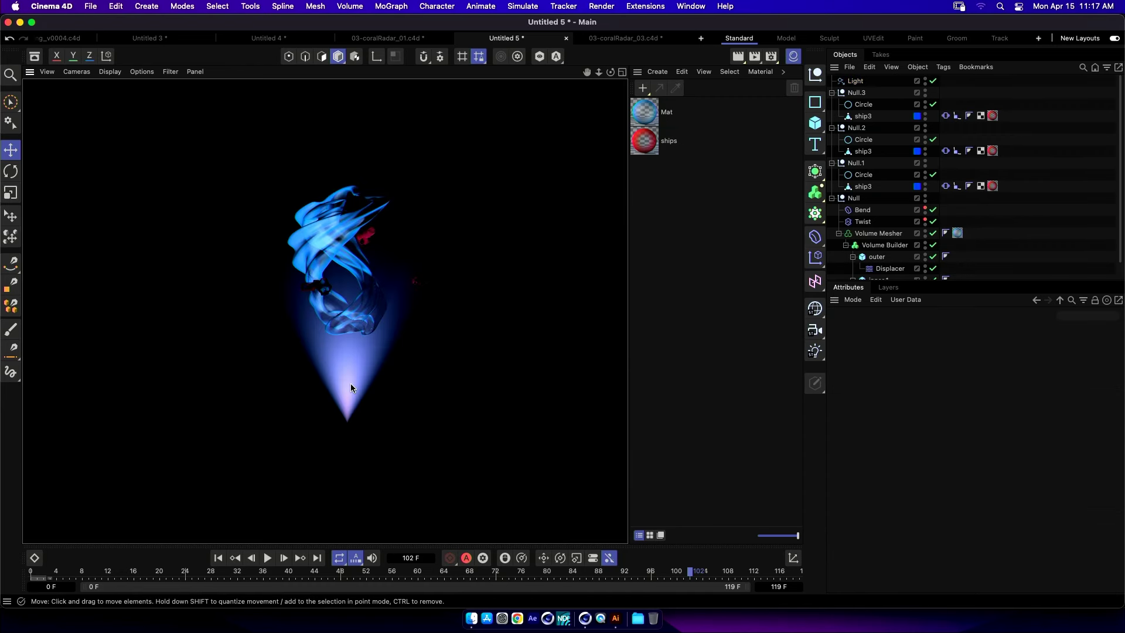
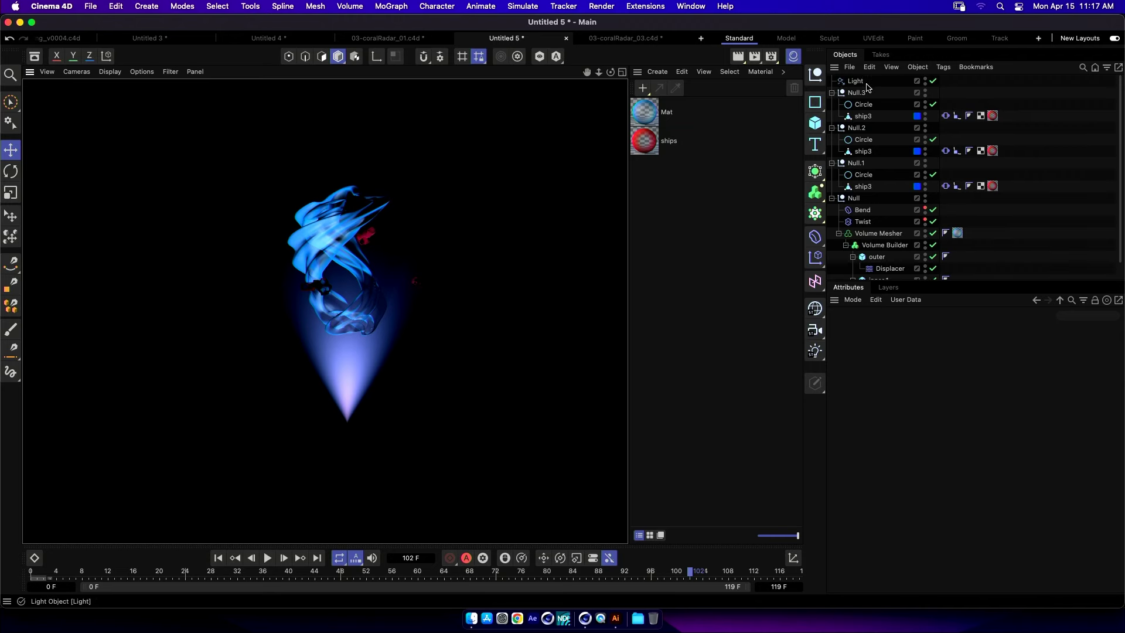
Add a Torus to the scene with 3 pipe segments.
left_click(870, 86)
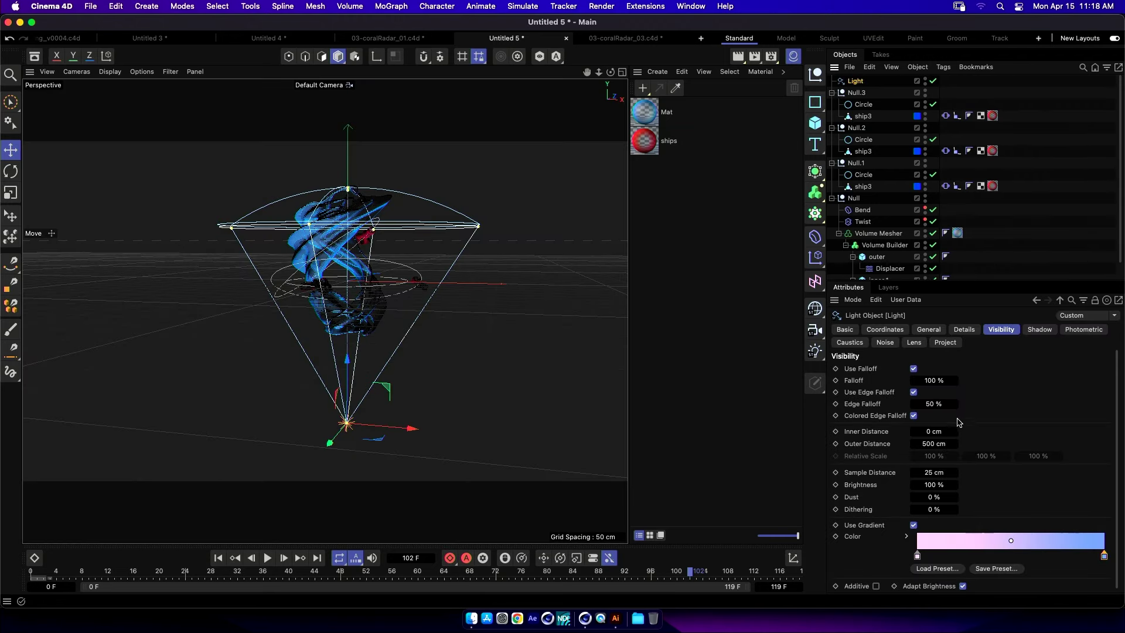
left_click(815, 122)
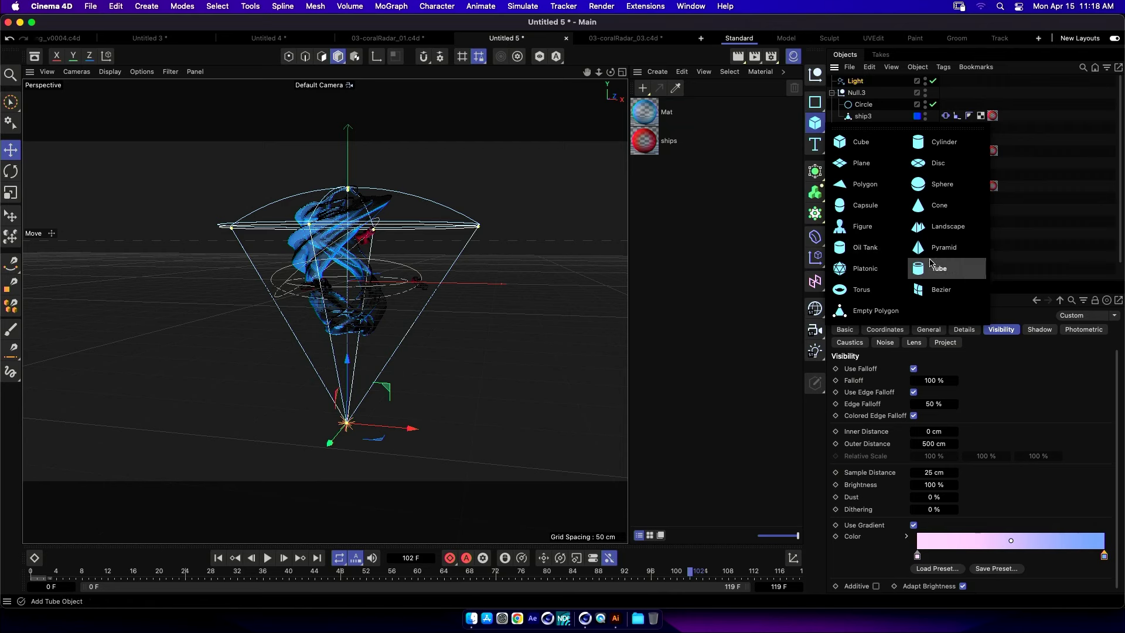
left_click(890, 289)
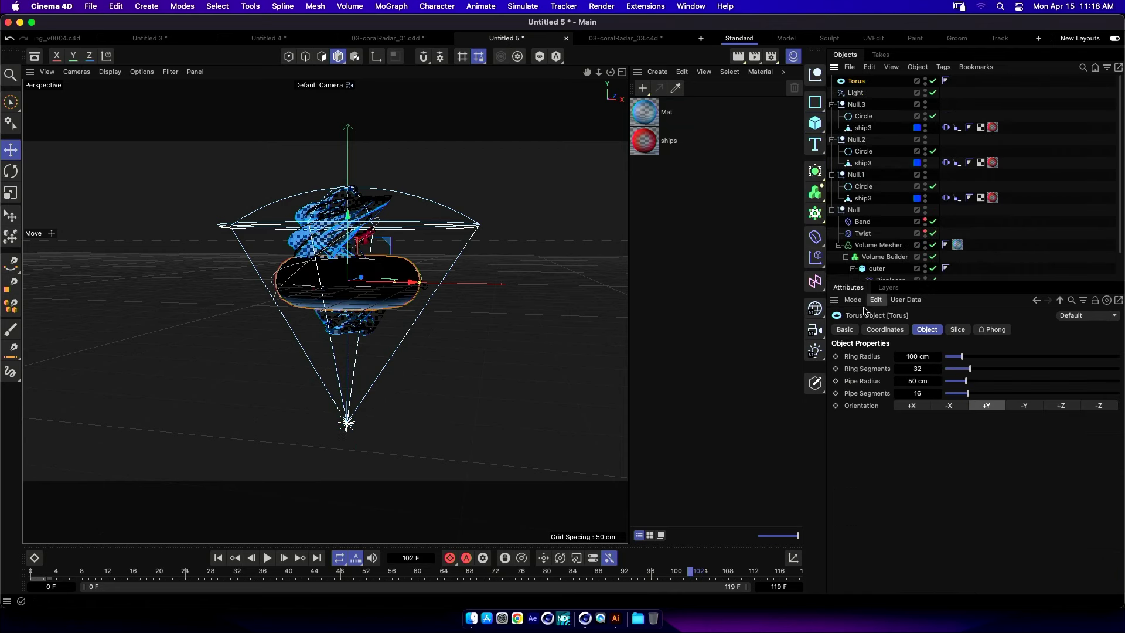
double_click(921, 395)
type("3")
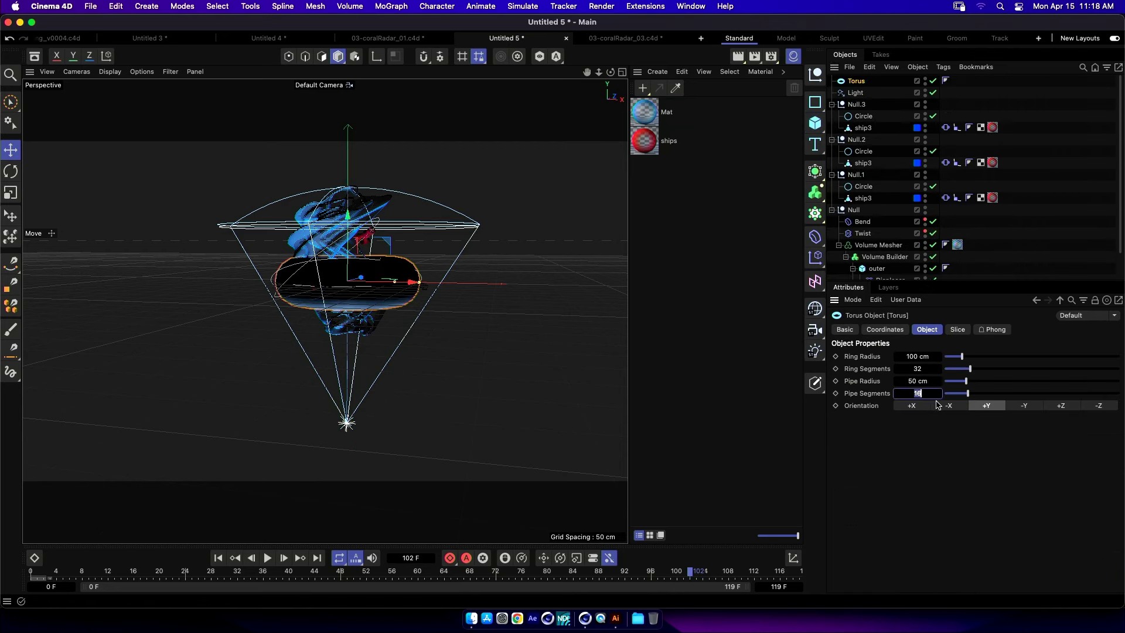
key("Return")
Give the torus ring radius 55, pipe radius 7 and 40 ring segments, and place it at the cone apex.
left_click_drag(353, 228, 354, 369)
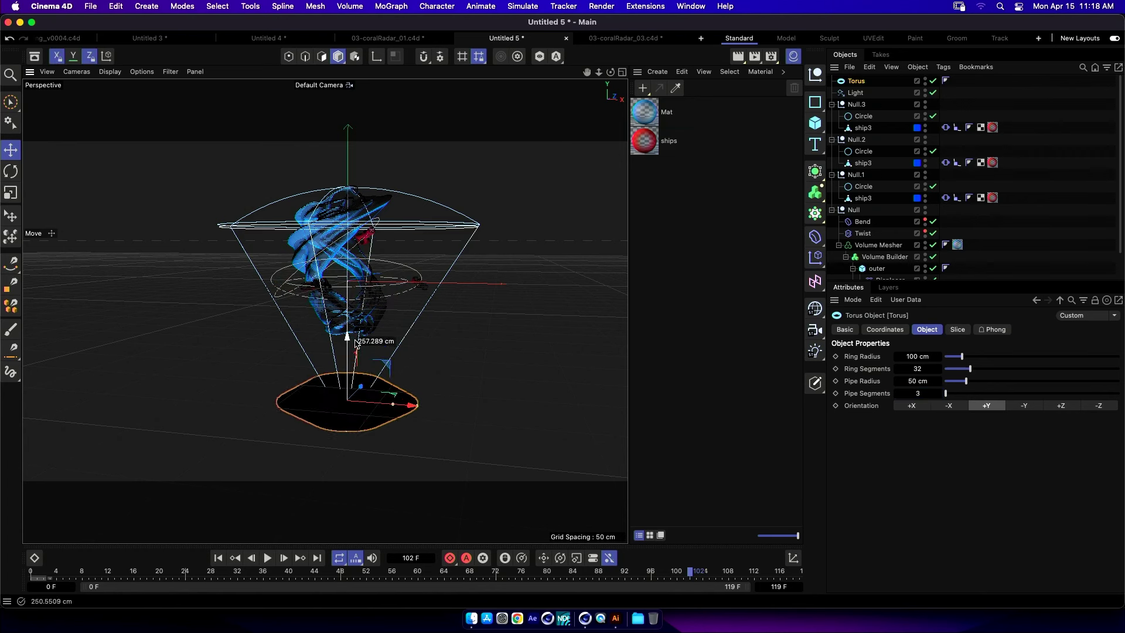
mouse_move(961, 356)
left_mouse_down()
mouse_move(952, 369)
mouse_move(1010, 375)
mouse_move(948, 385)
mouse_move(986, 369)
mouse_move(954, 360)
left_mouse_up()
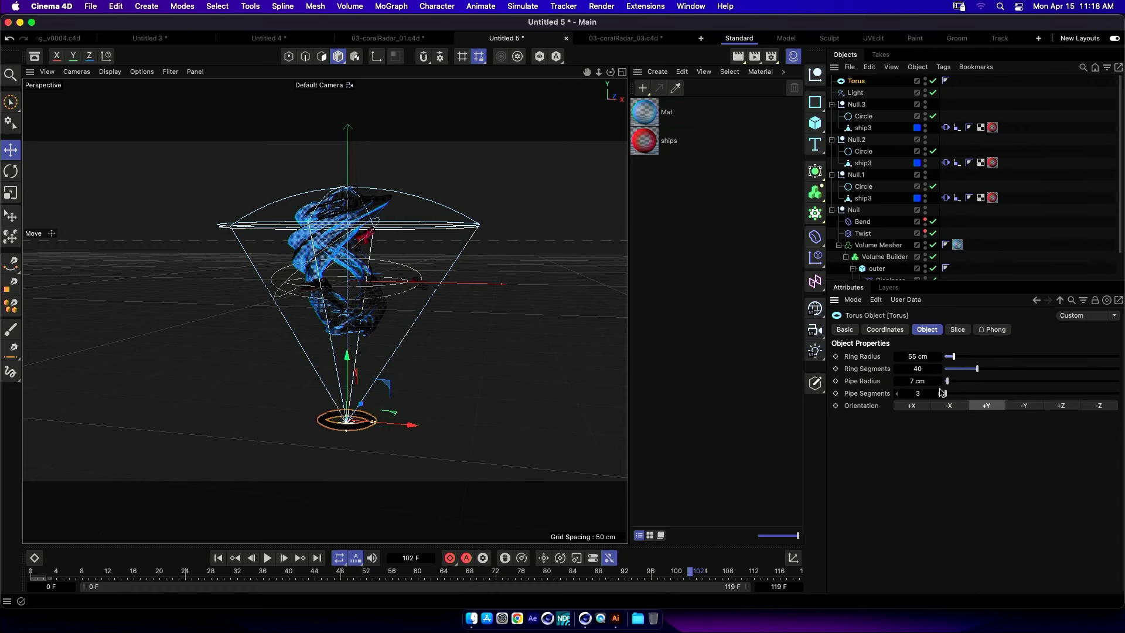
key("t")
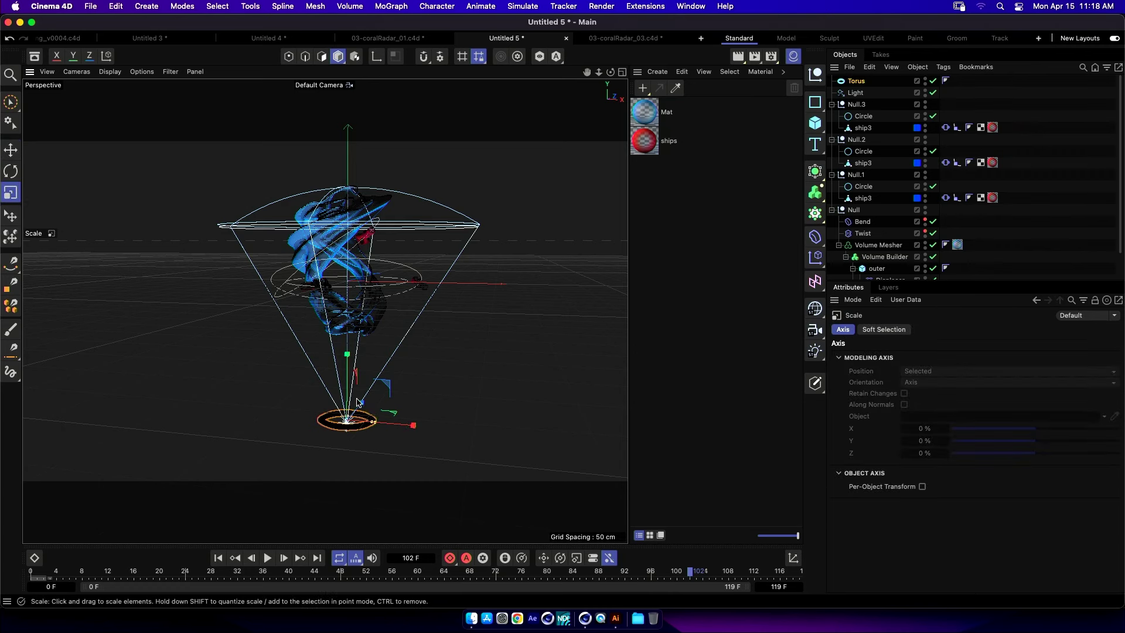
left_click_drag(353, 358, 349, 353)
Add a Tube under the torus, scaled to about 41%, then add a Sky object.
left_click(816, 123)
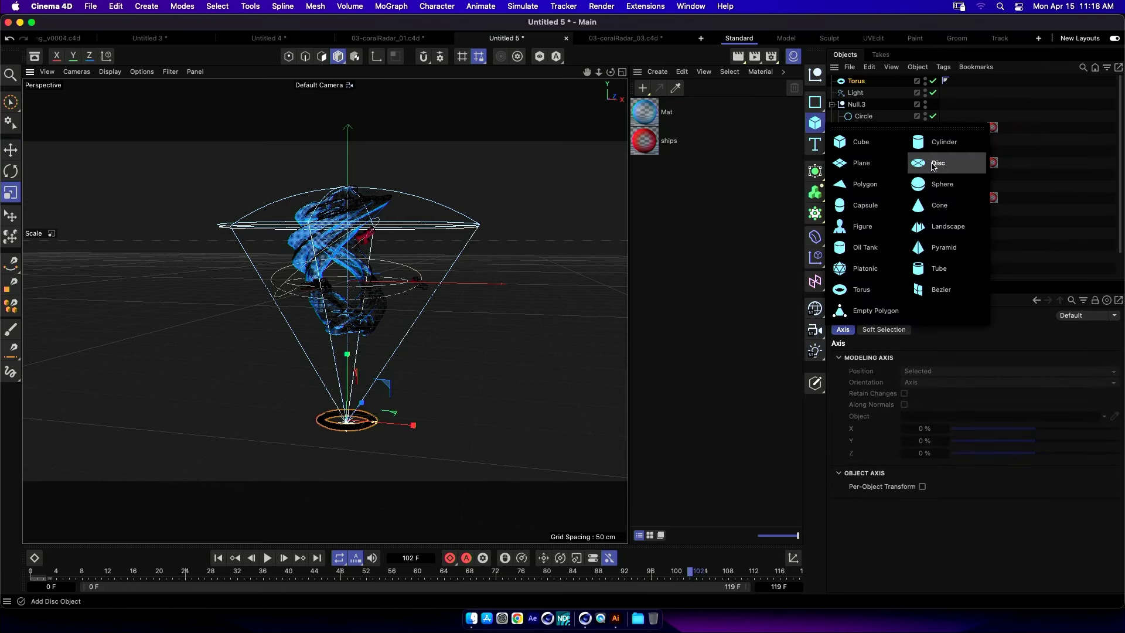
left_click(938, 269)
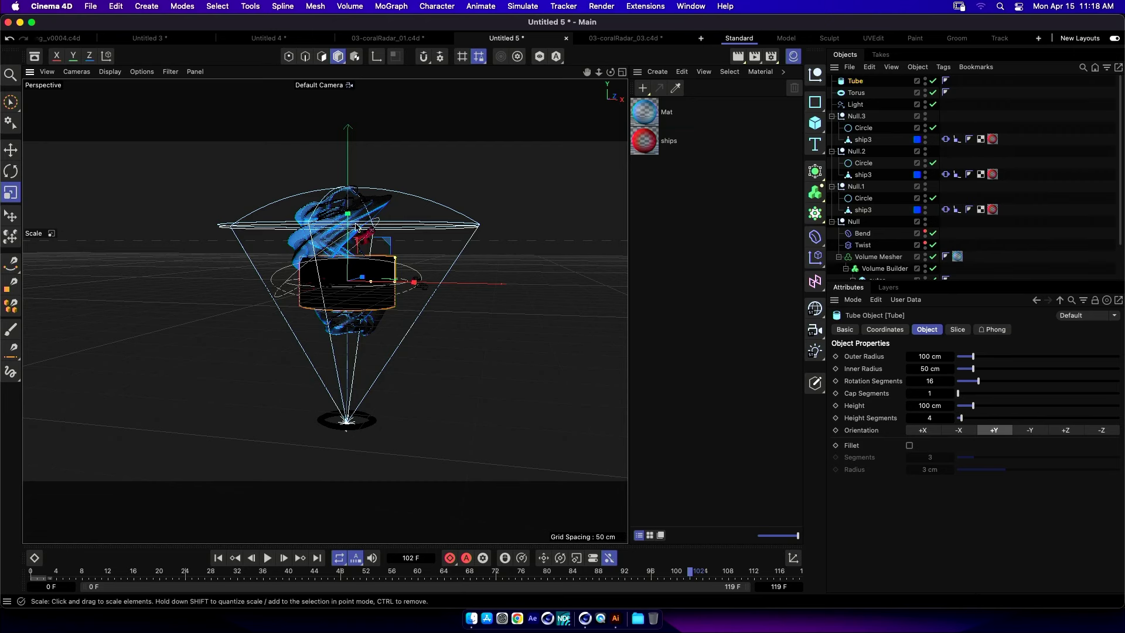
key("e")
left_click_drag(356, 227, 361, 368)
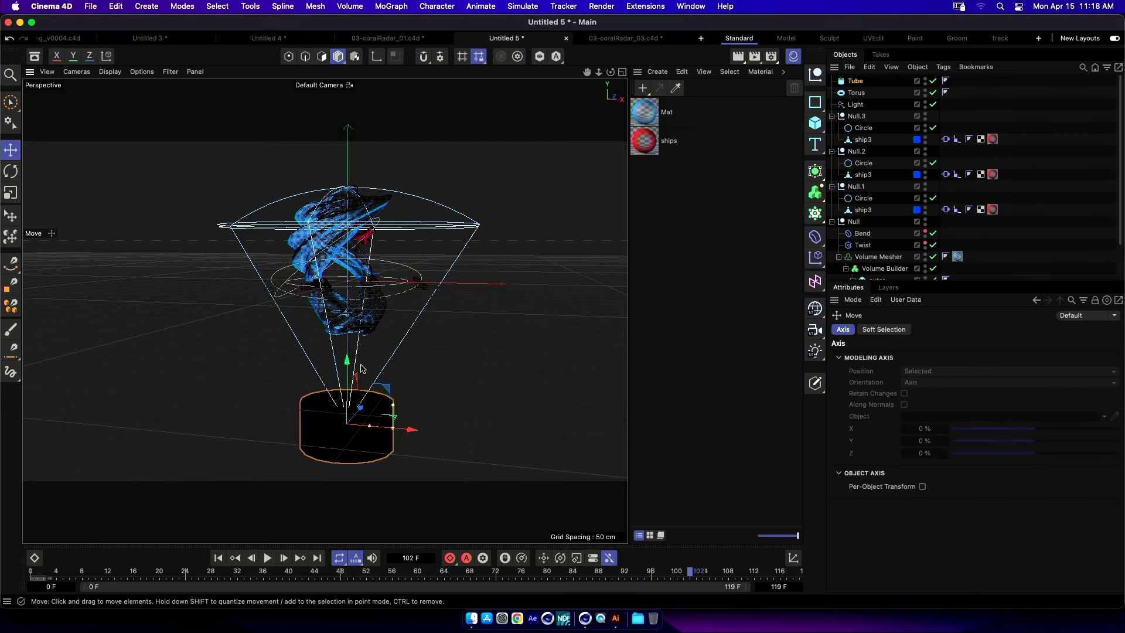
key("t")
left_click_drag(439, 365, 233, 485)
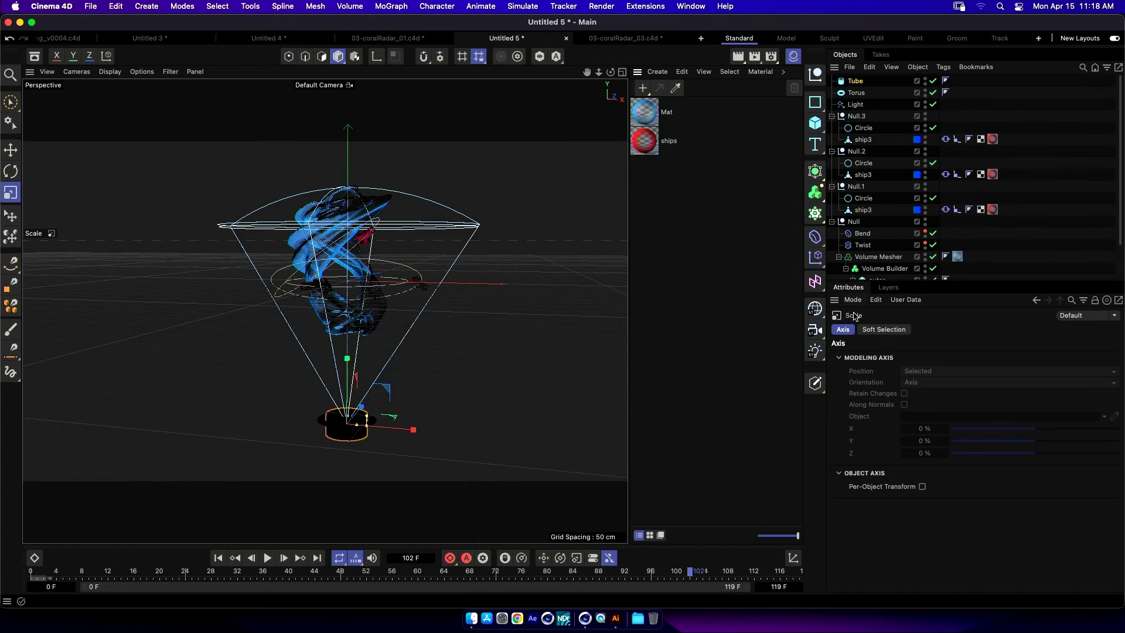
left_click(815, 308)
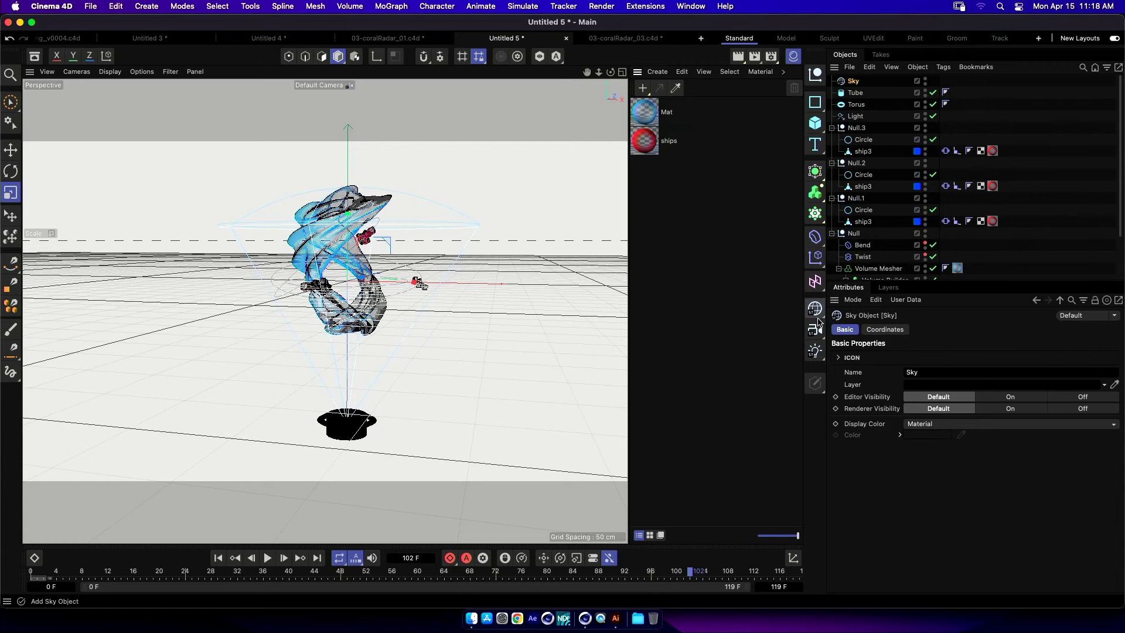
Undo the Sky and add a new light raised above the scene.
key("ctrl+z")
left_click(816, 351)
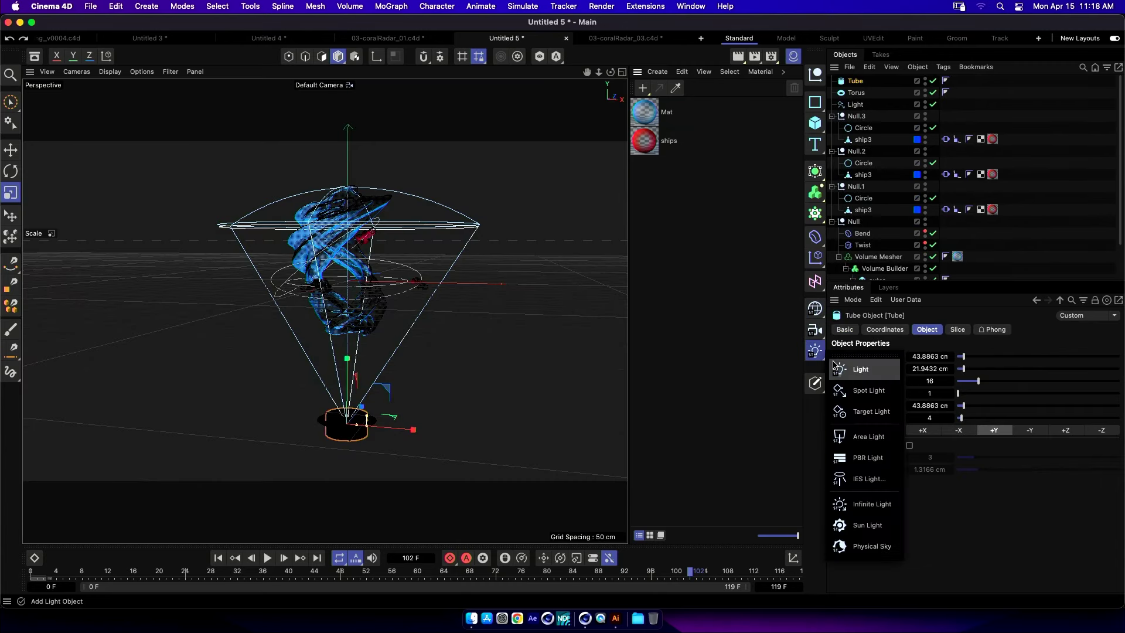
left_click(868, 370)
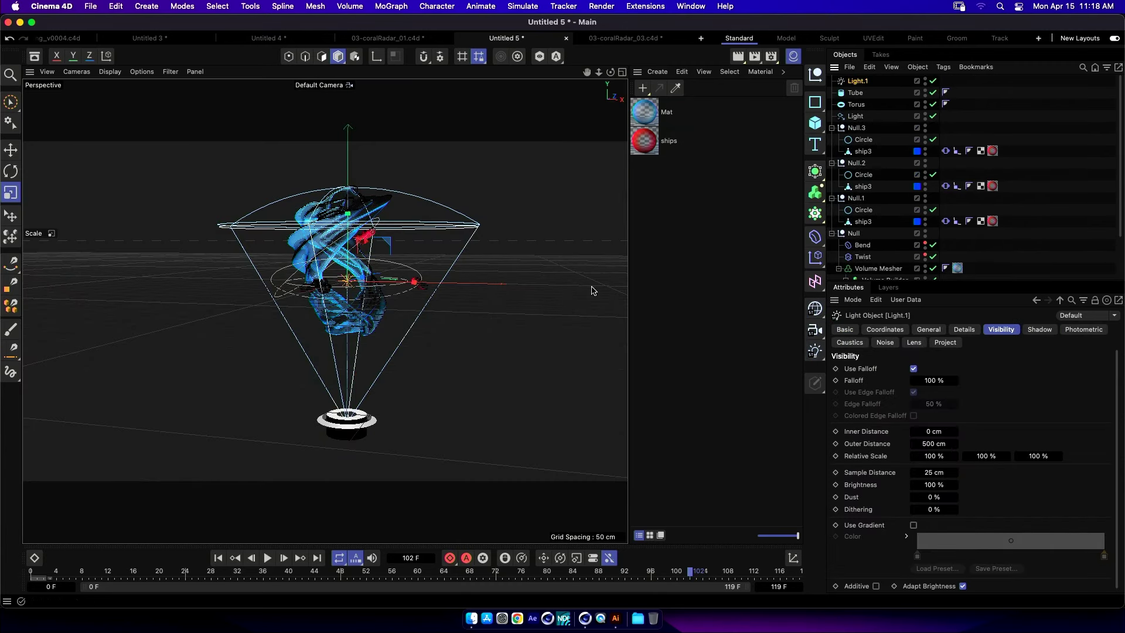
key("e")
left_click_drag(358, 232, 359, 84)
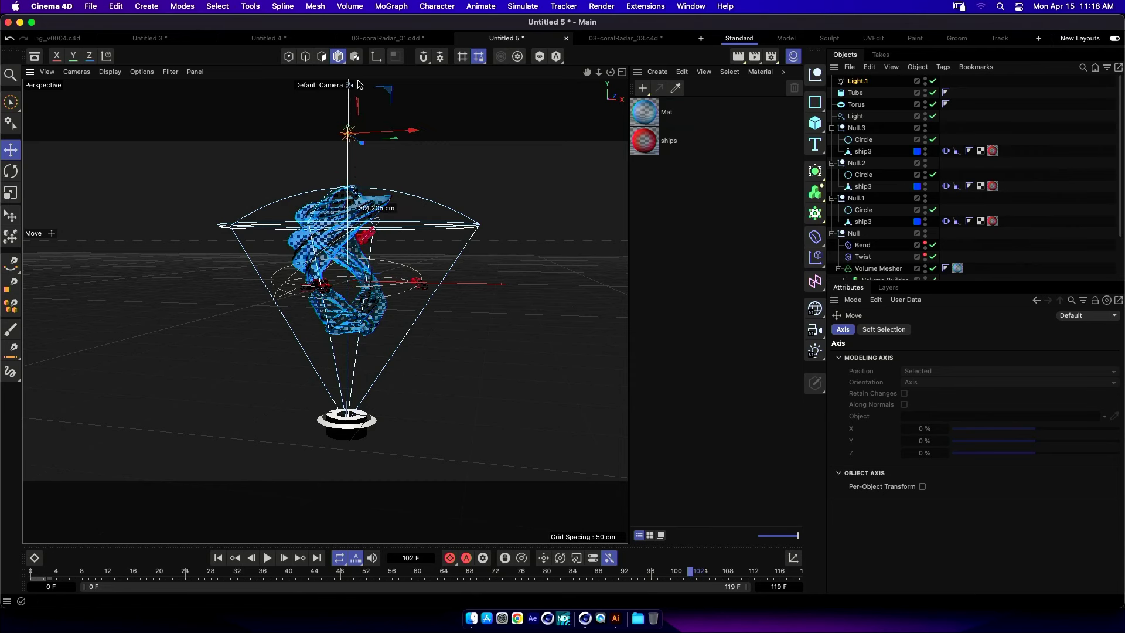
left_click(857, 81)
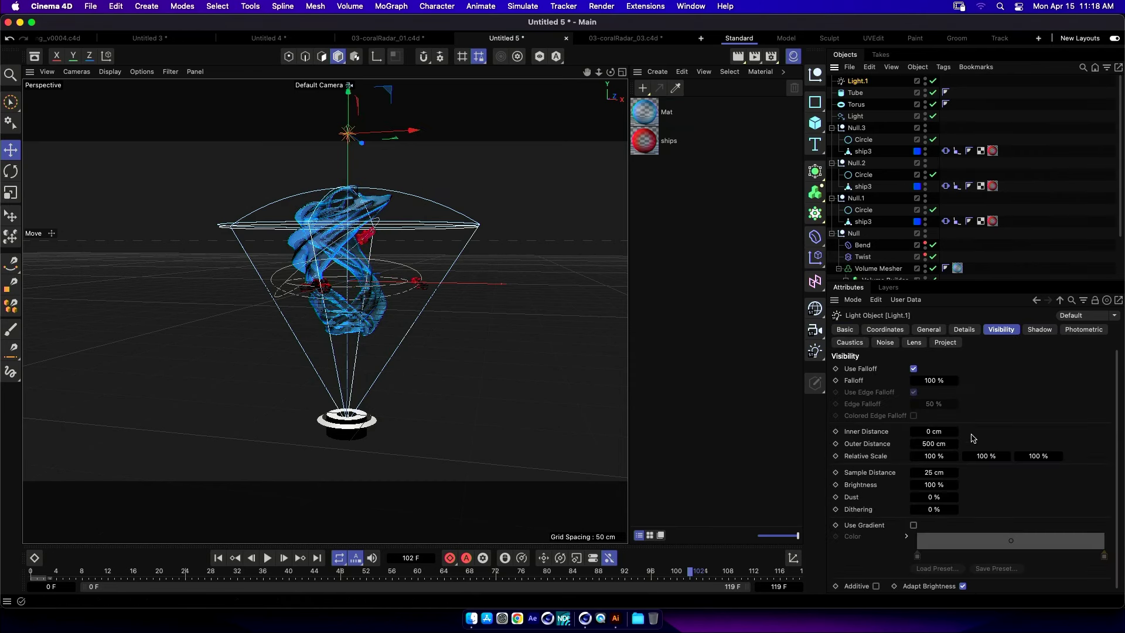
Tint the new light blue-violet (H 235°, S 44%) at about 139% intensity.
left_click(927, 330)
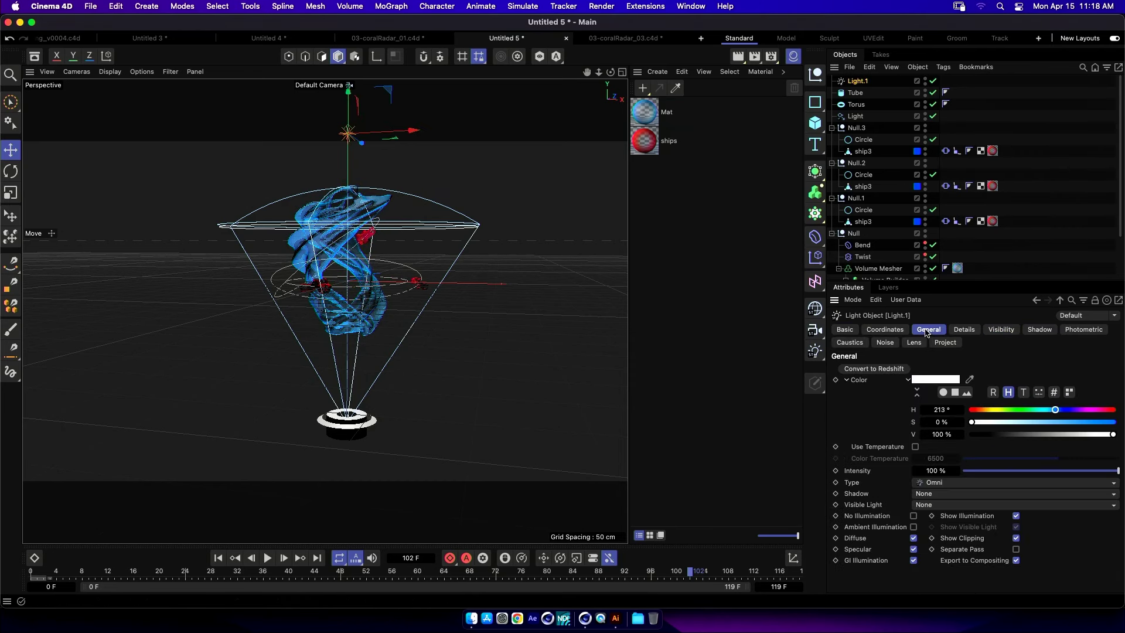
left_click(1081, 410)
left_click(1014, 423)
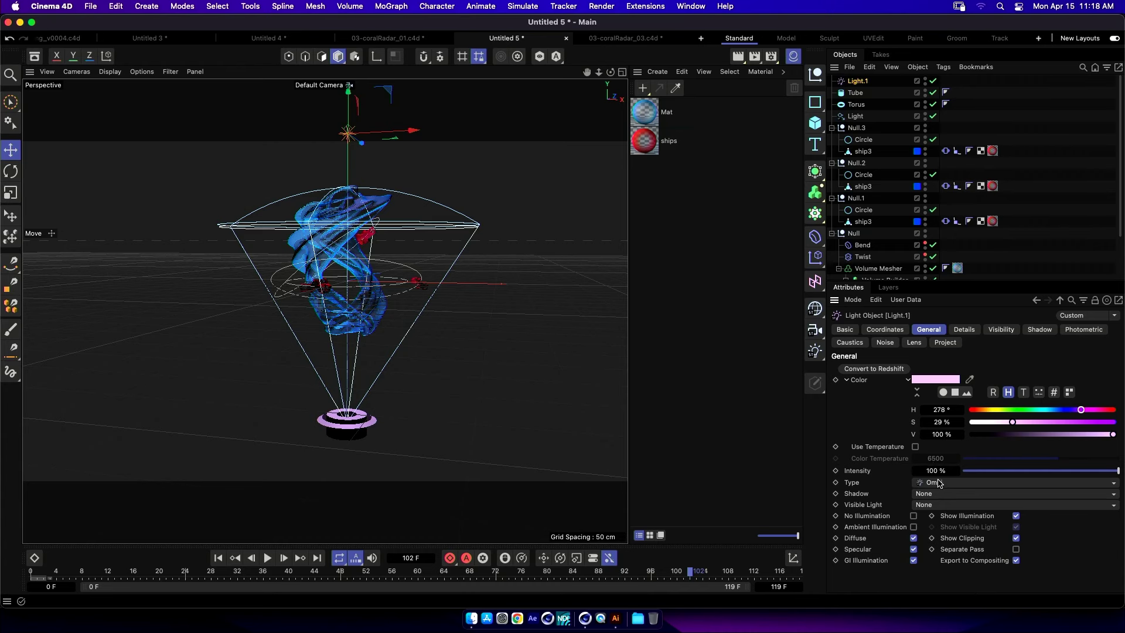
left_click_drag(933, 472, 945, 472)
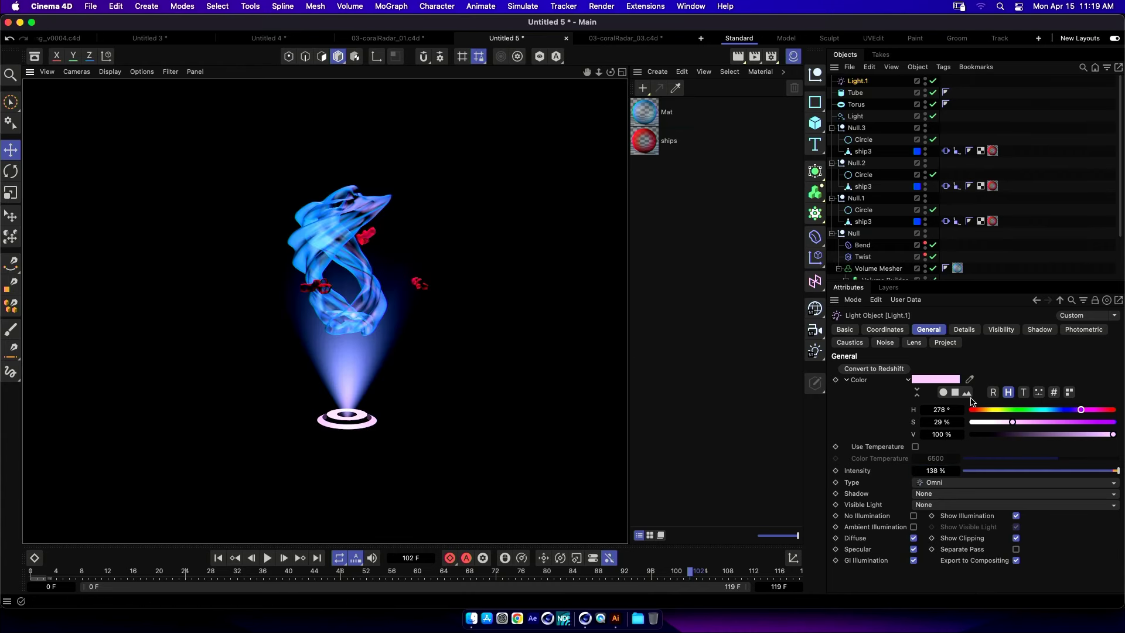
left_click_drag(1000, 410, 1034, 422)
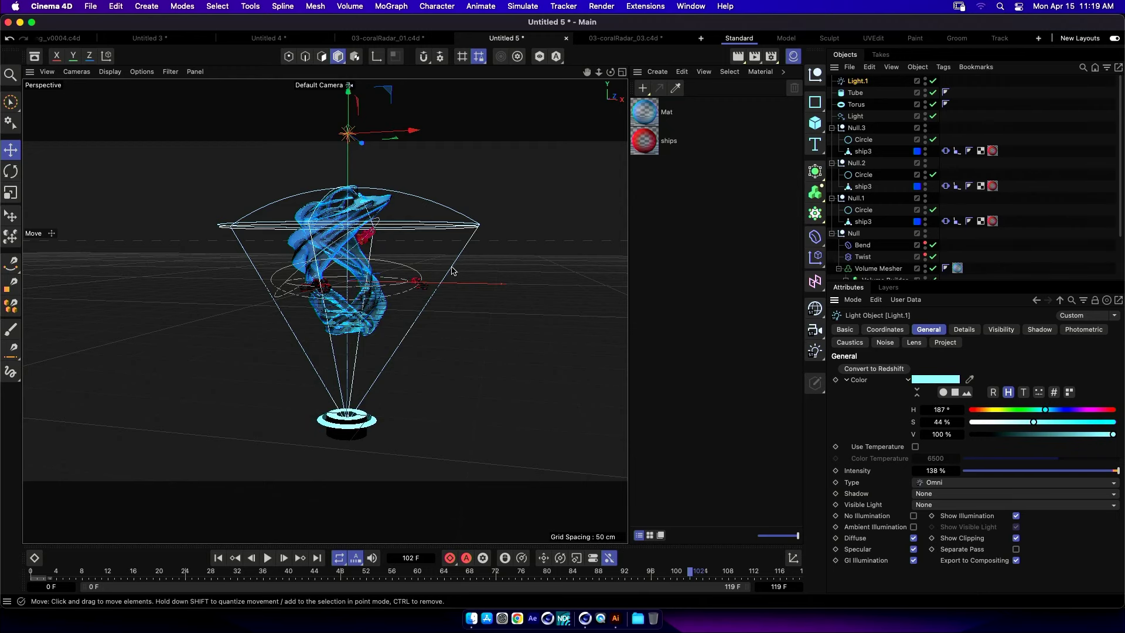
scroll(463, 246, "down", 3)
left_click_drag(347, 152, 349, 140)
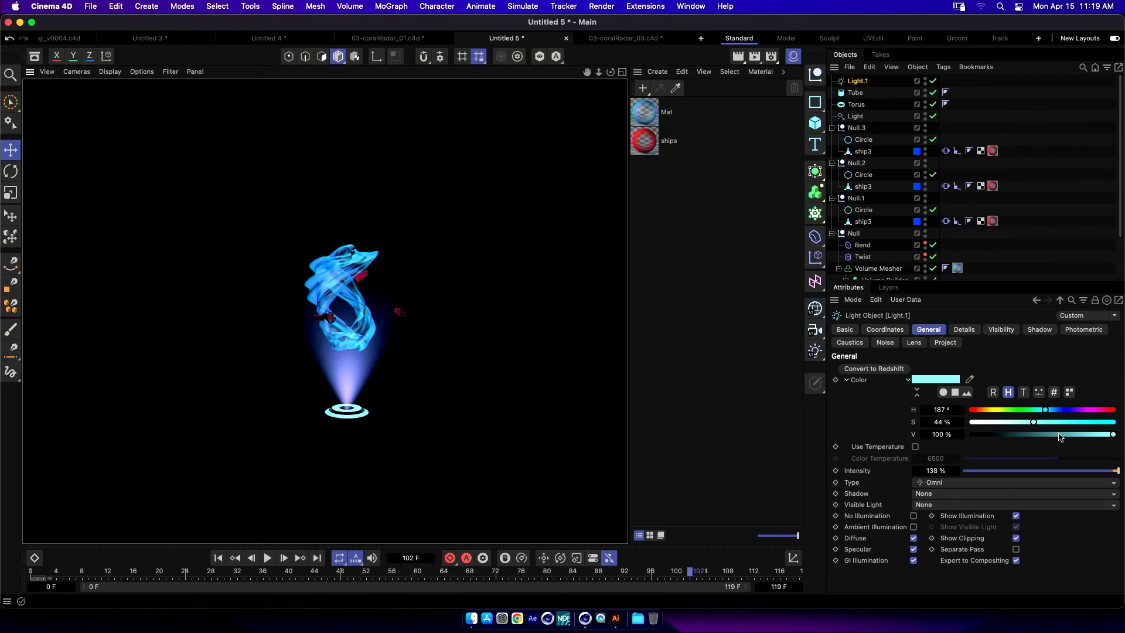
left_click(1065, 411)
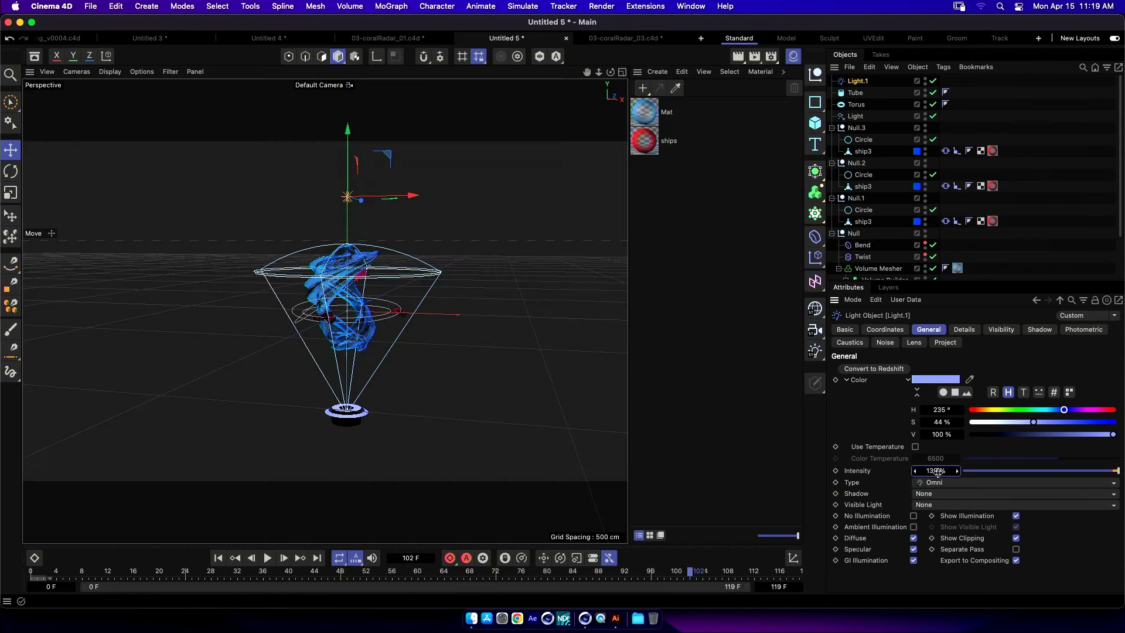
scroll(402, 402, "up", 3)
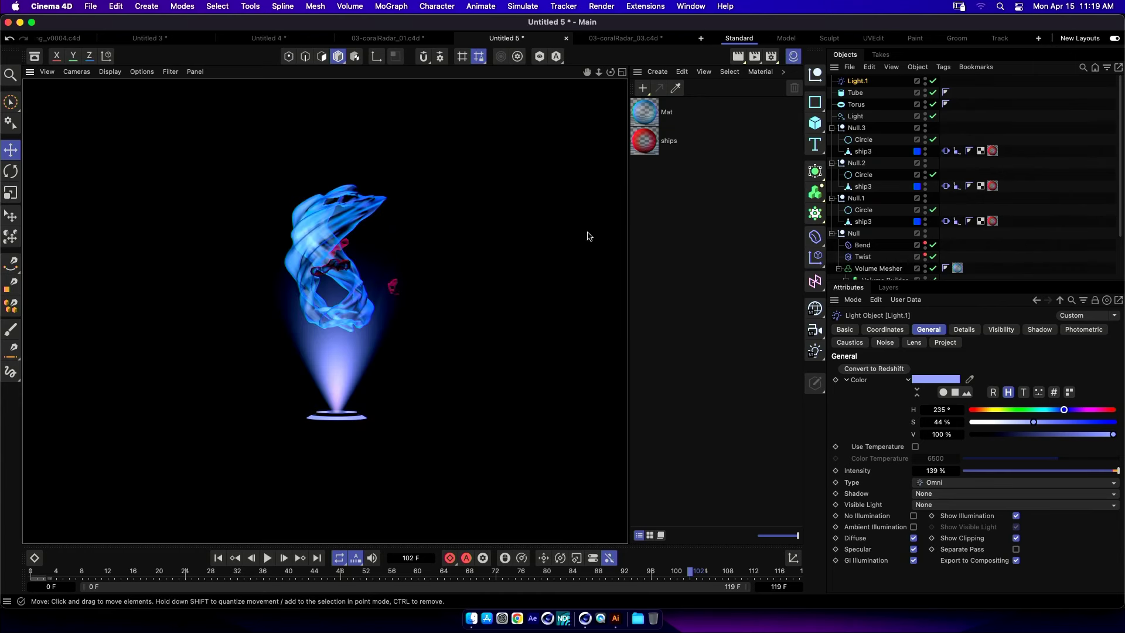
Apply the Mat material to the Tube and copy its material tag onto the Torus.
left_click_drag(650, 117, 854, 93)
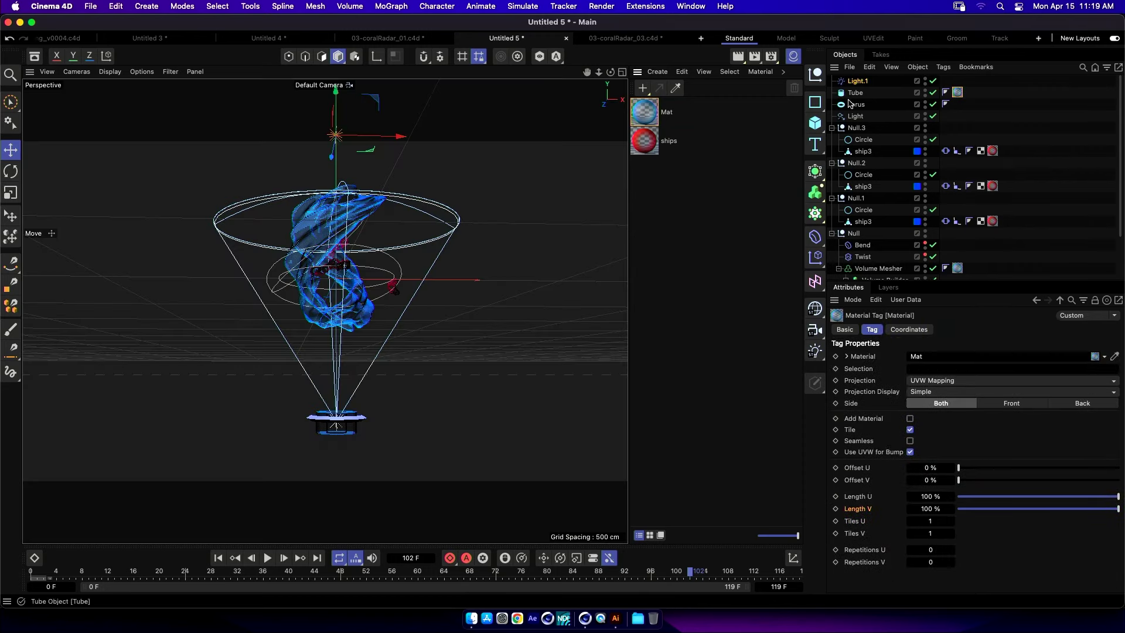
left_click_drag(955, 105, 957, 104, "ctrl")
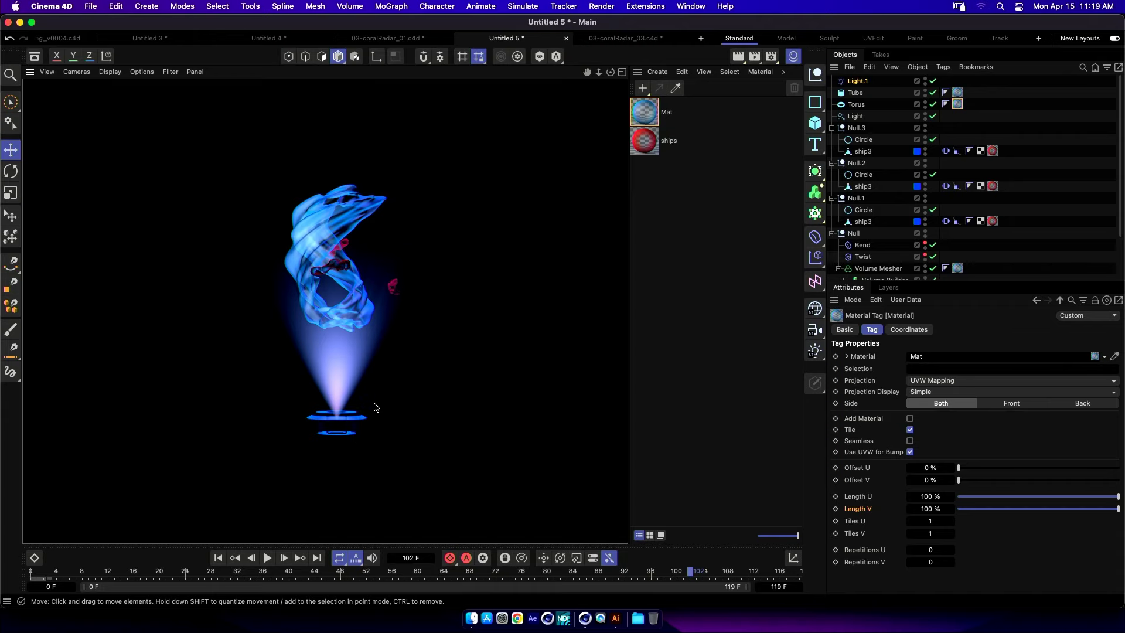
left_click_drag(375, 408, 388, 398, "alt")
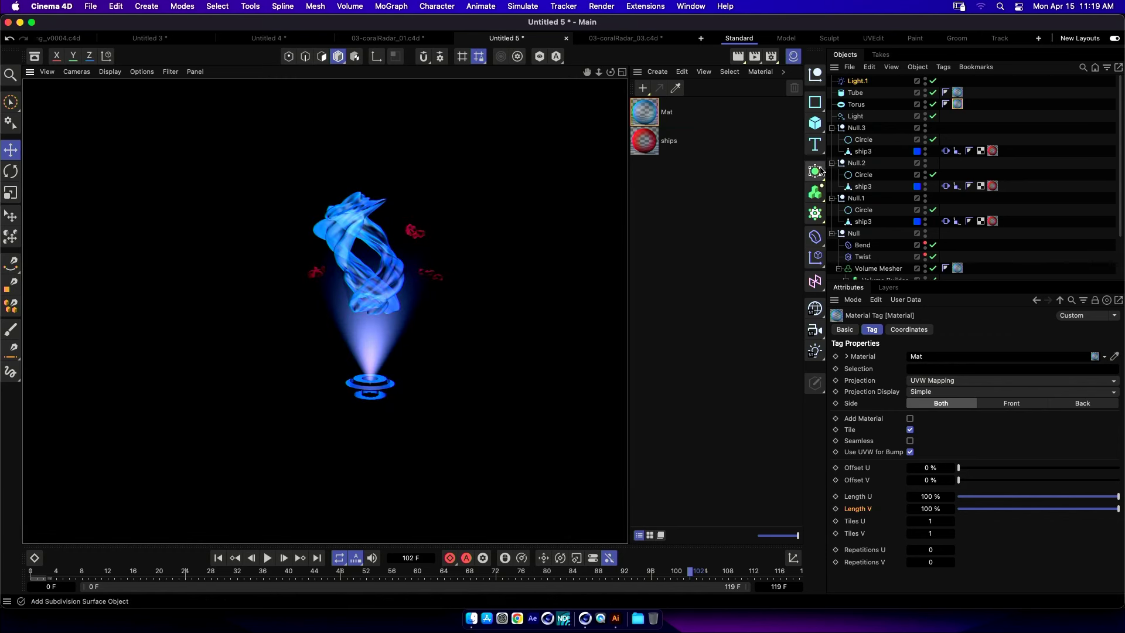
Add a Disc with an outer radius of about 153 cm, lowered below the coral mesh.
left_click(823, 126)
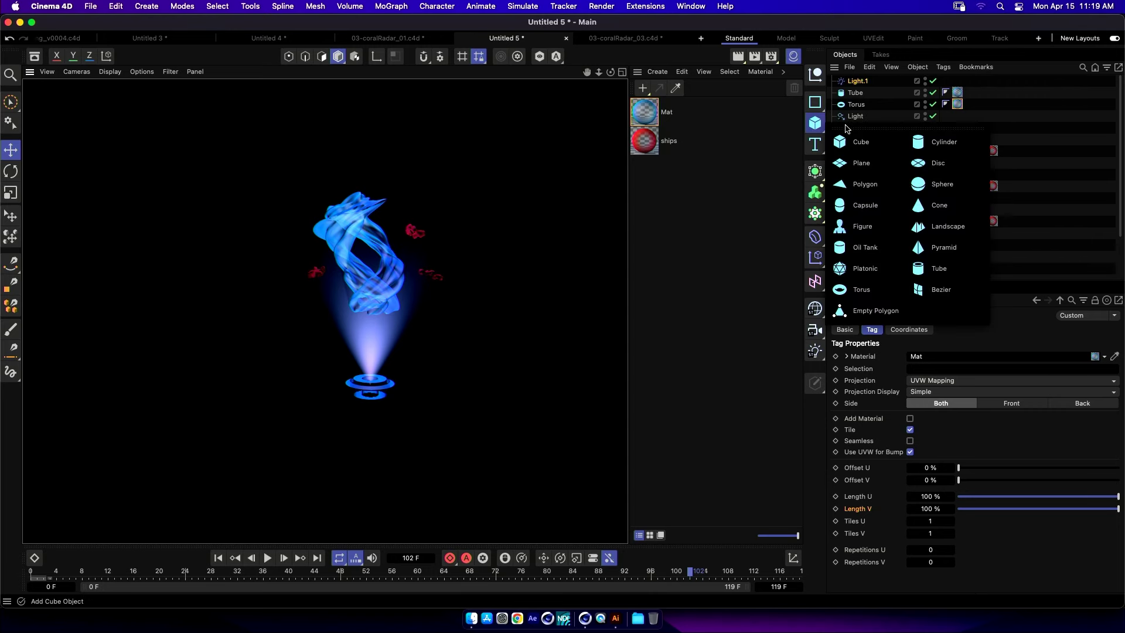
left_click(939, 168)
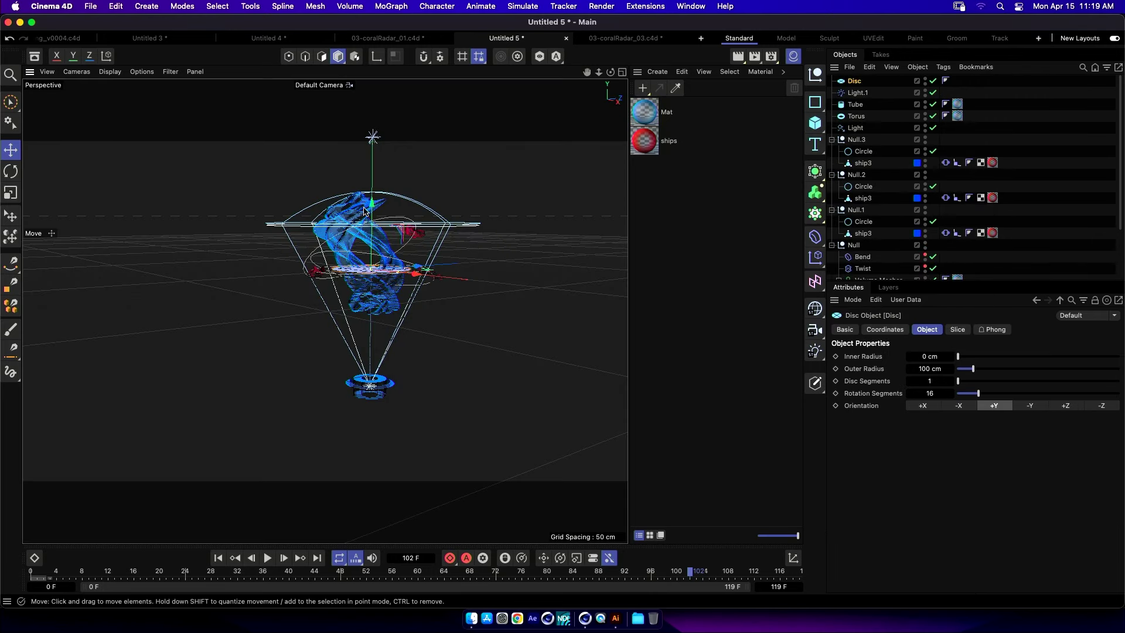
left_click_drag(365, 211, 415, 365)
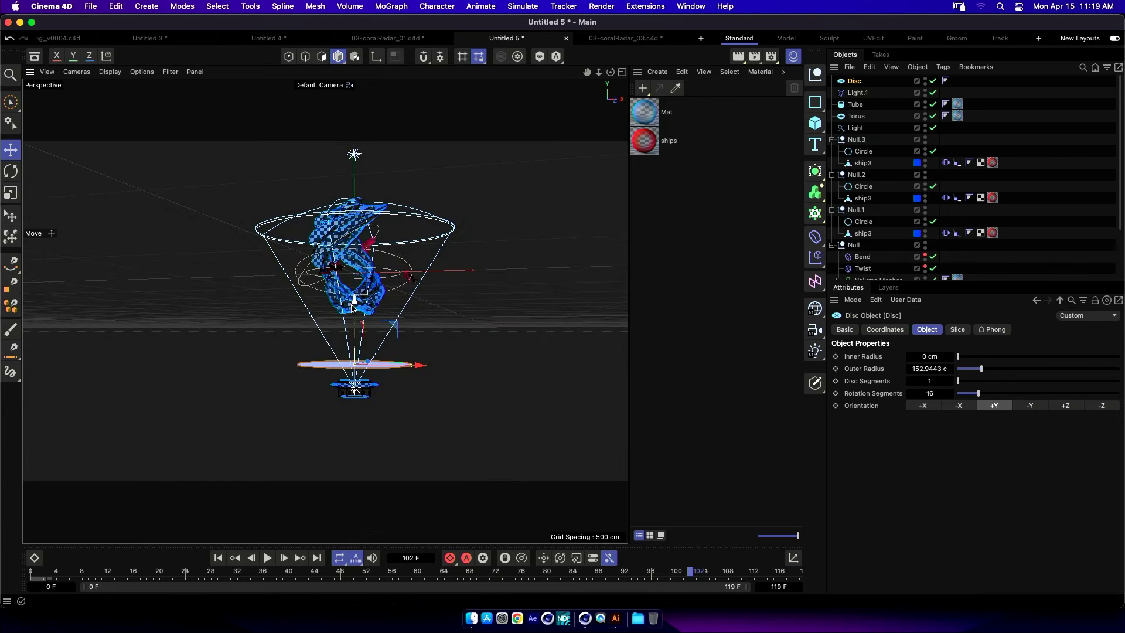
left_click_drag(354, 304, 354, 311)
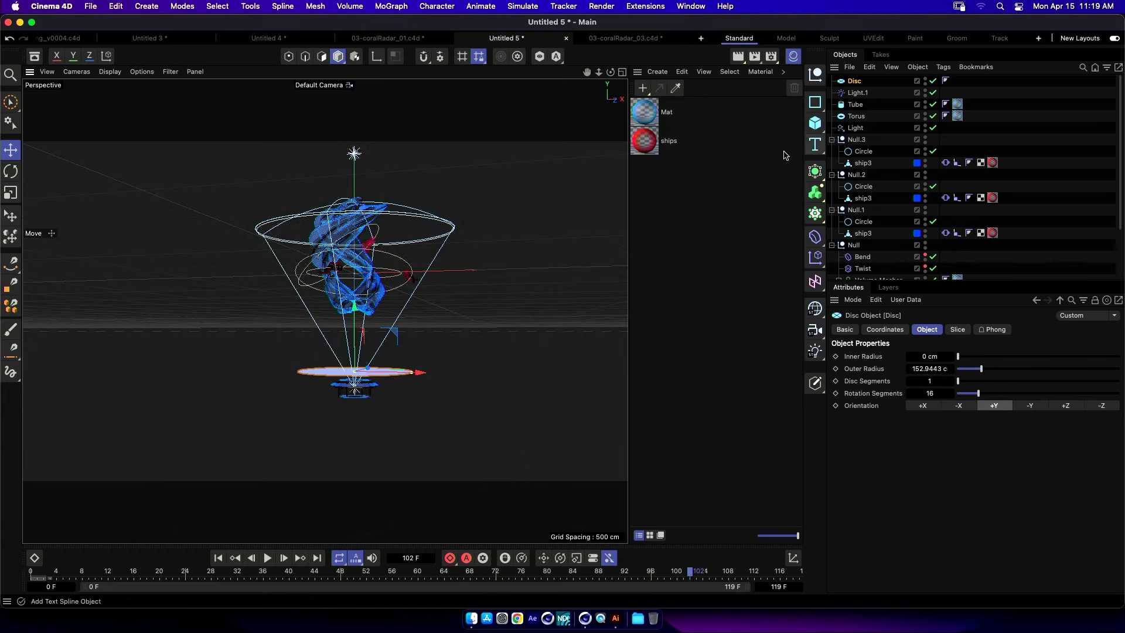
left_click(740, 158)
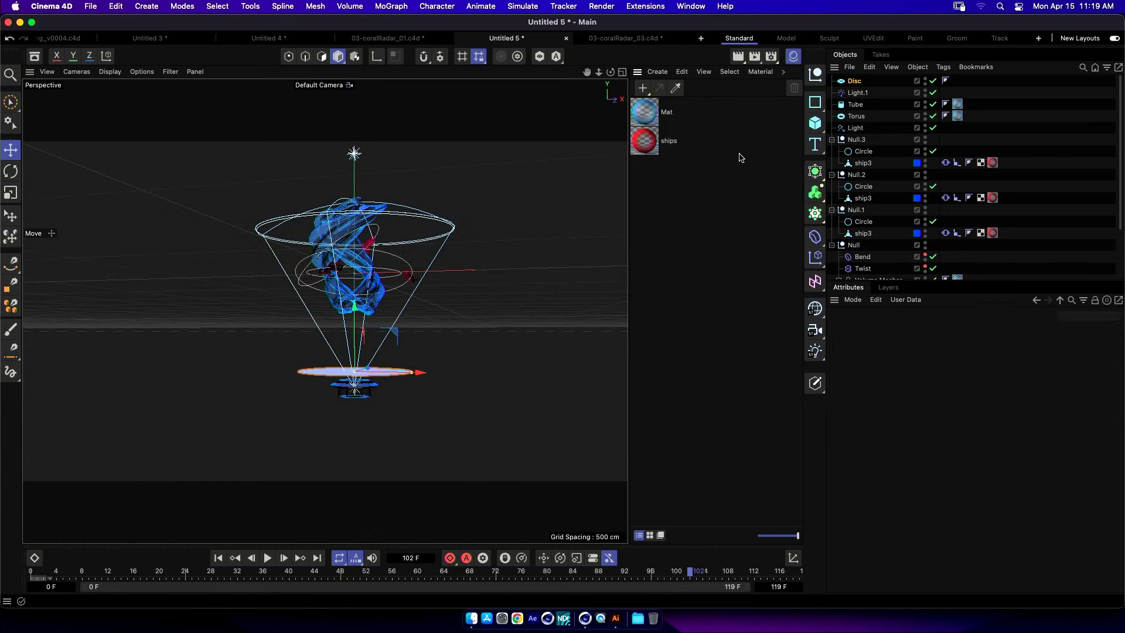
left_click(659, 73)
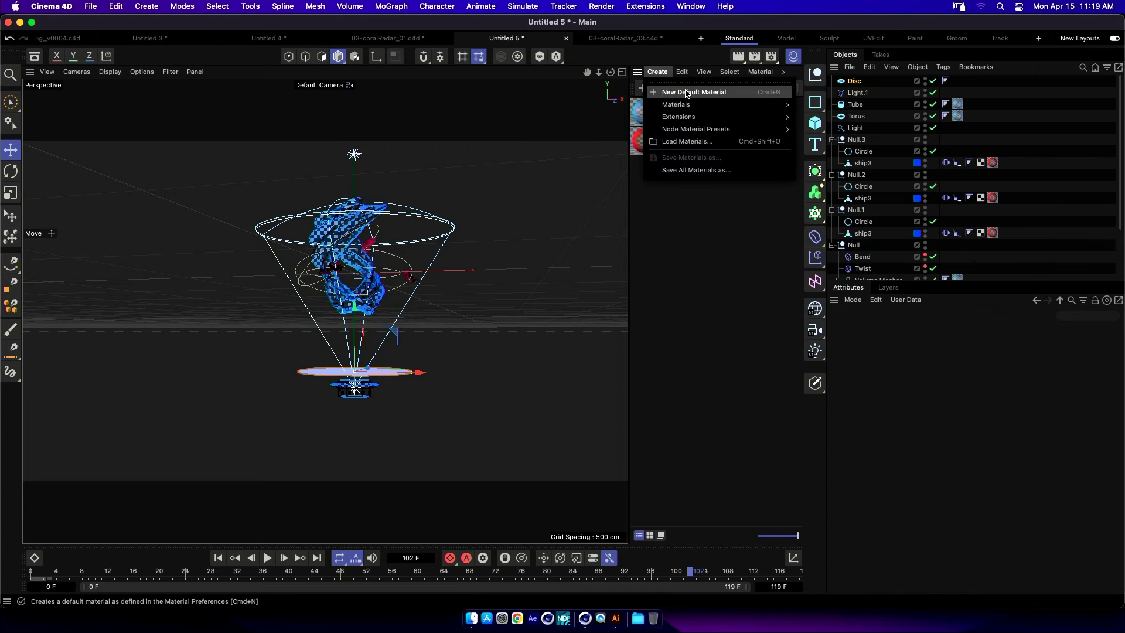
Create a new material Mat.1 with a Noise shader in its luminance channel.
left_click(687, 94)
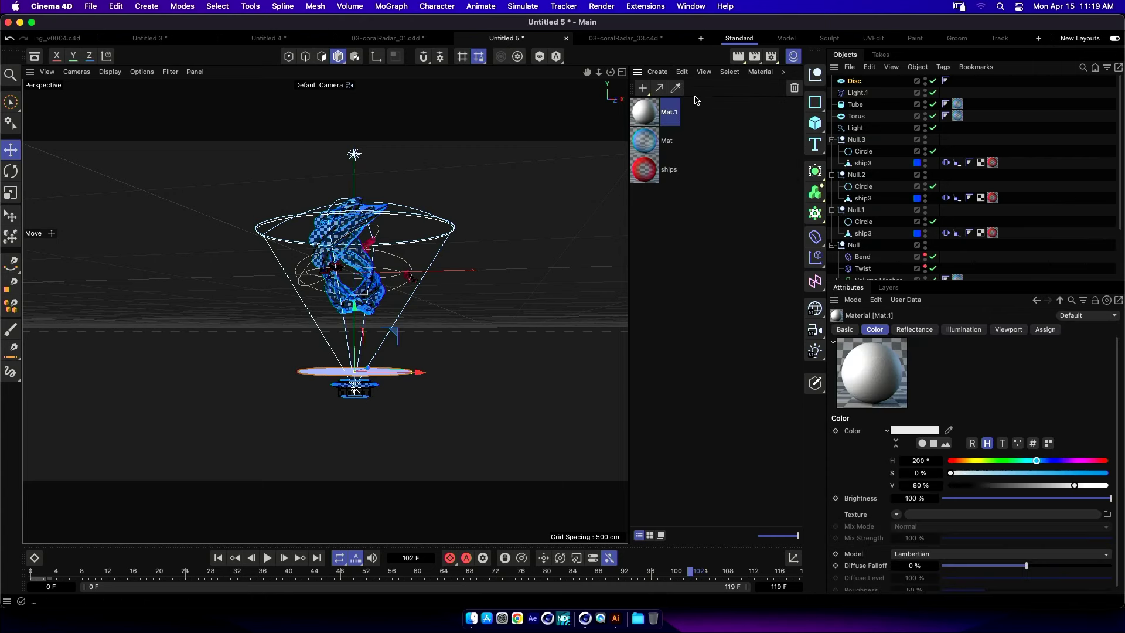
double_click(650, 113)
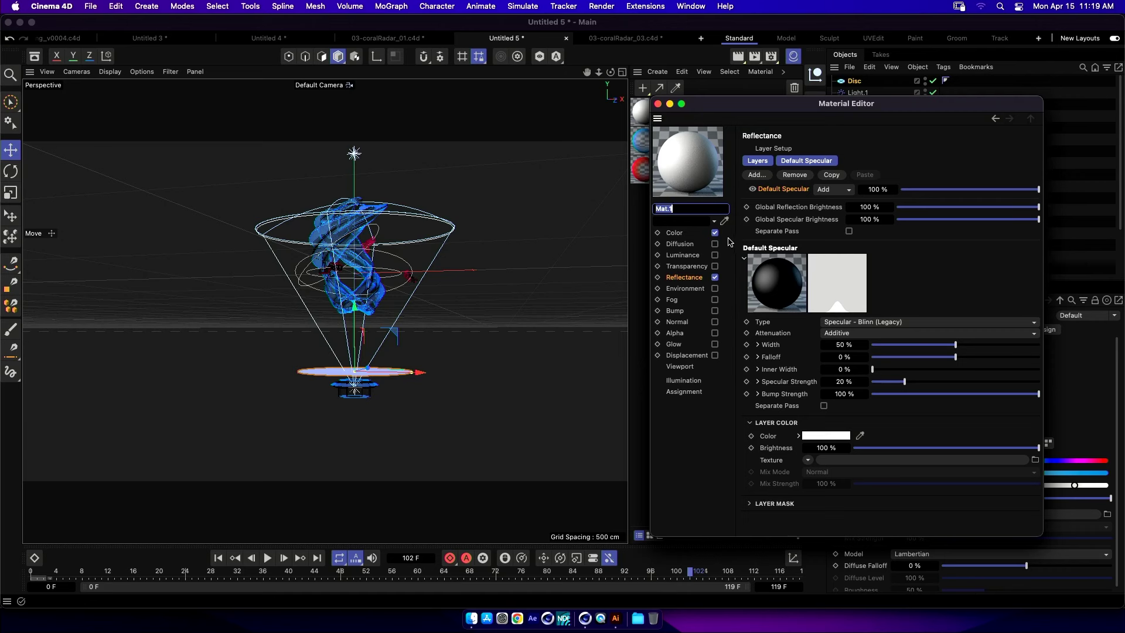
left_click(727, 261)
left_click(715, 255)
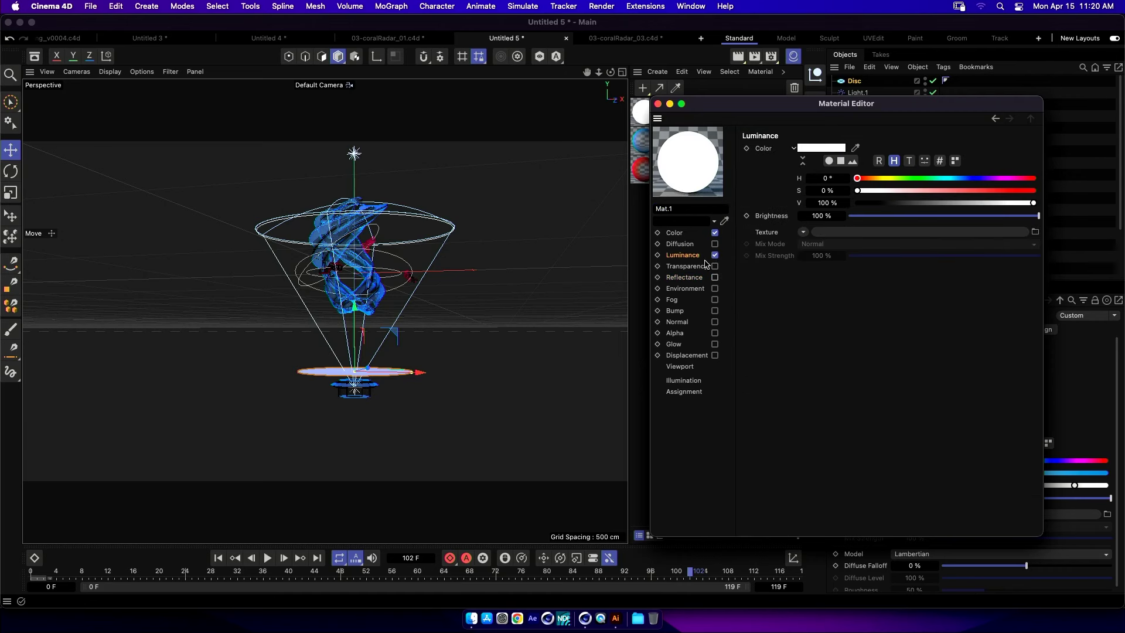
left_click(804, 232)
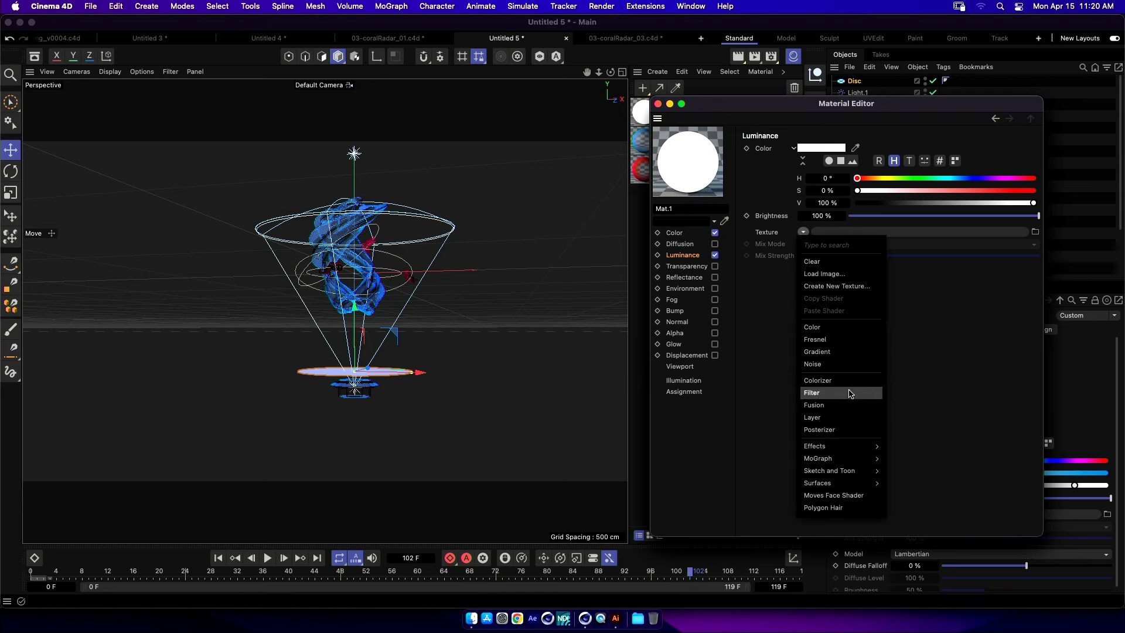
left_click(844, 364)
left_click(804, 262)
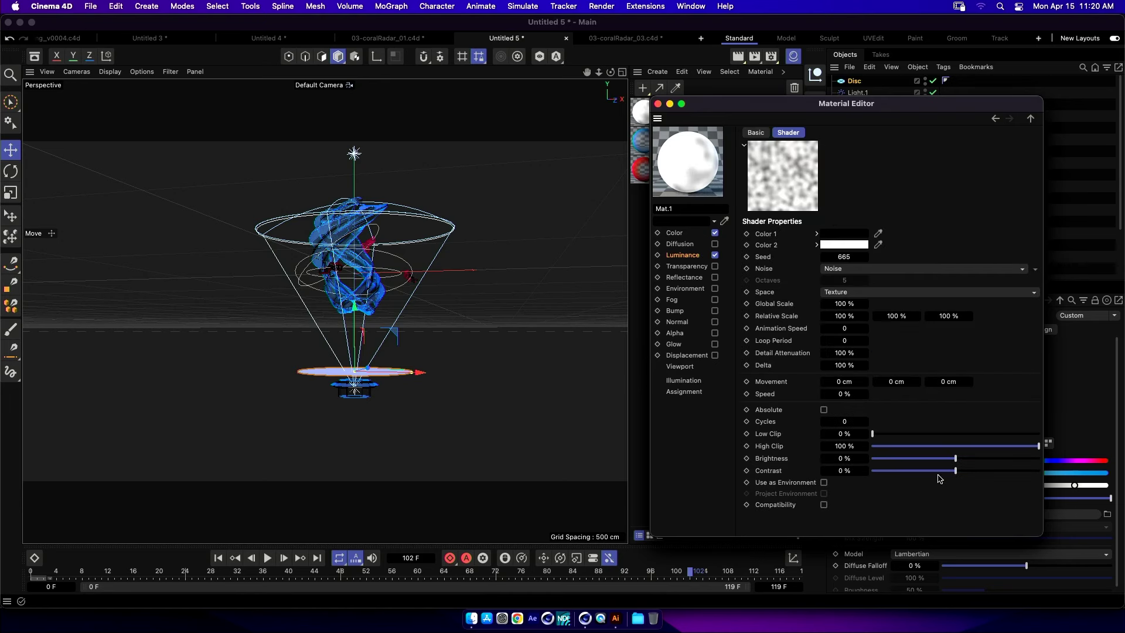
Switch the noise type to Cranal and set noise Color 1 to white.
left_click(1000, 471)
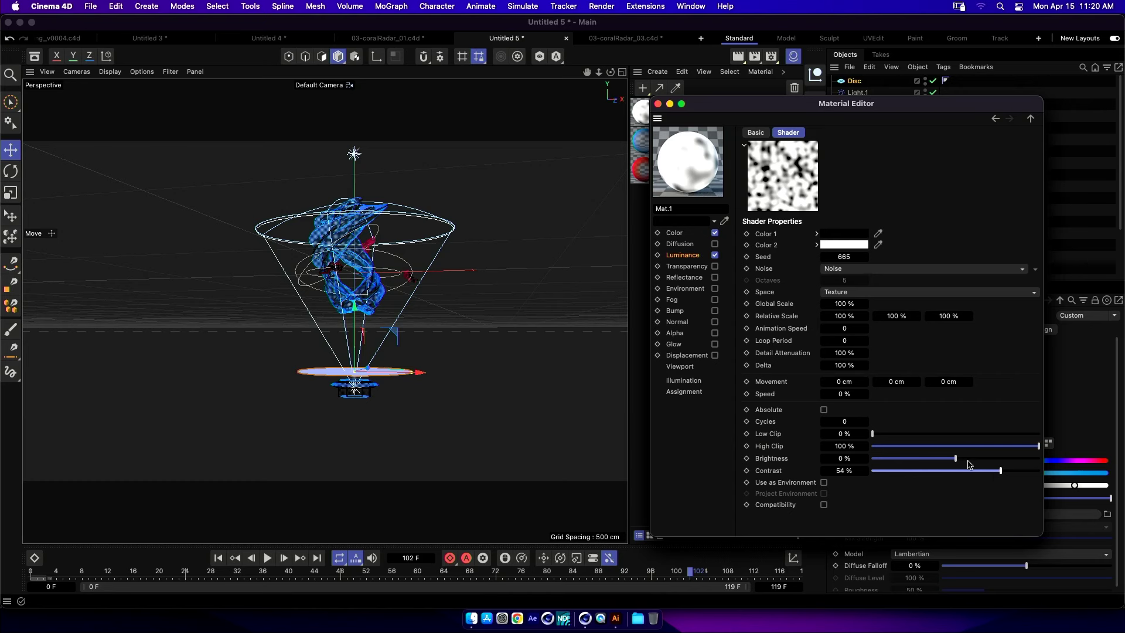
left_click(853, 268)
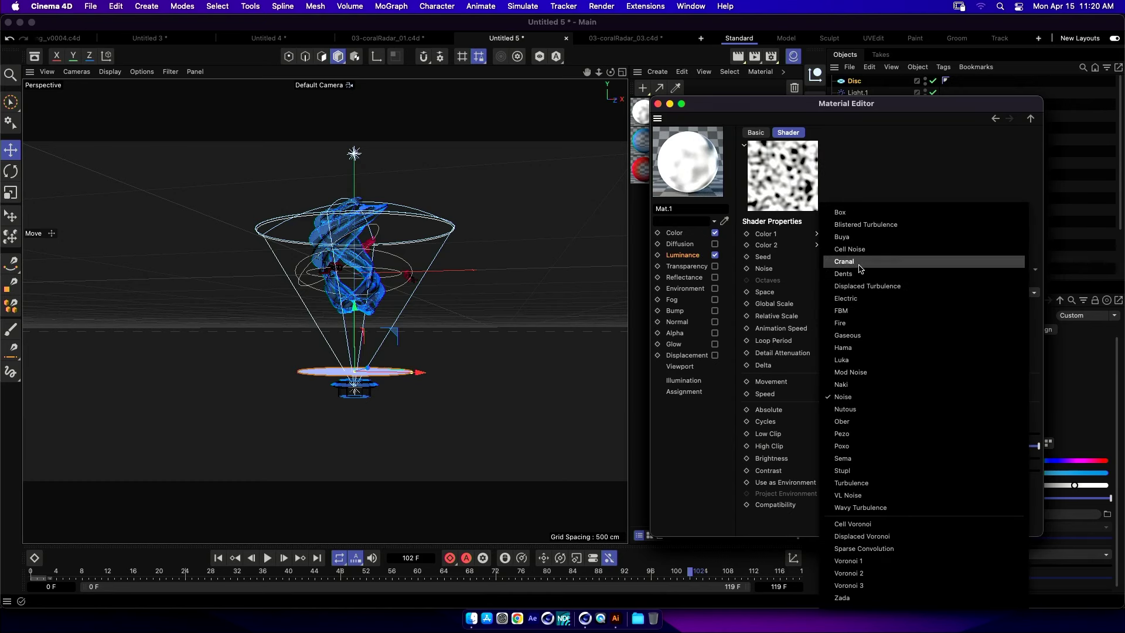
left_click(861, 268)
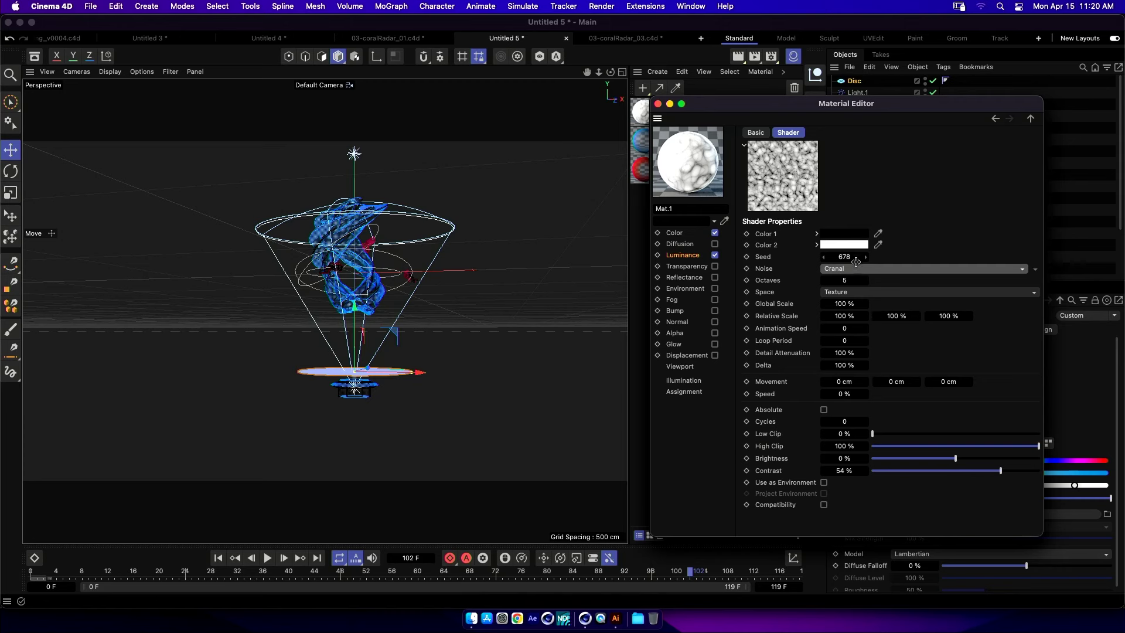
left_click(844, 233)
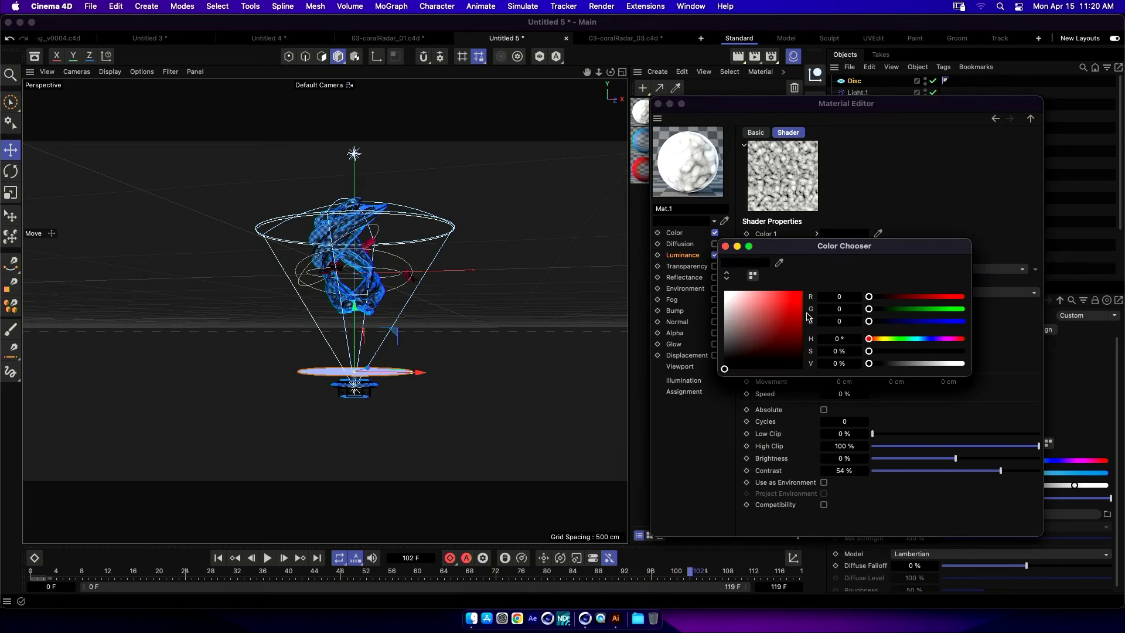
left_click_drag(853, 246, 802, 264)
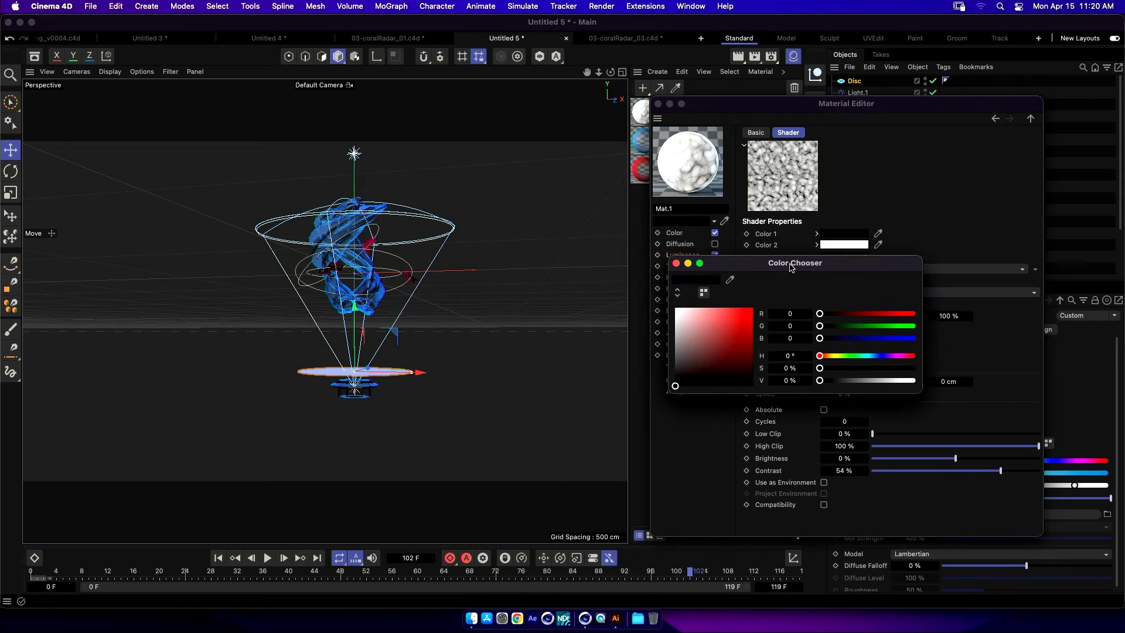
left_click(902, 382)
left_click(673, 265)
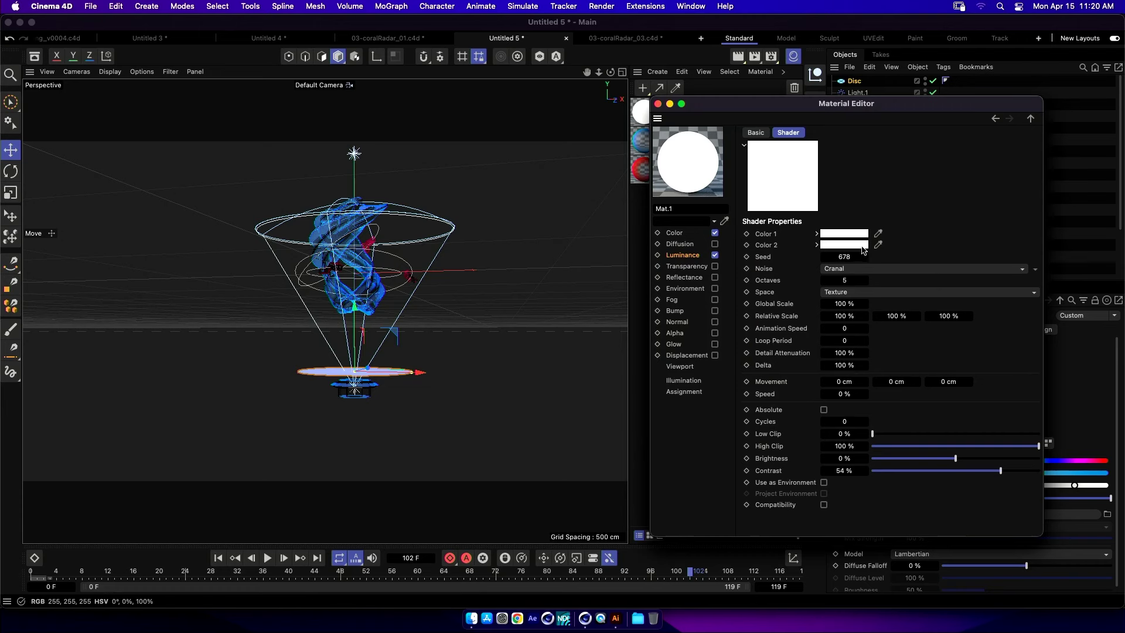
Set the noise's Color 2 to black.
left_click(861, 245)
left_click(725, 257)
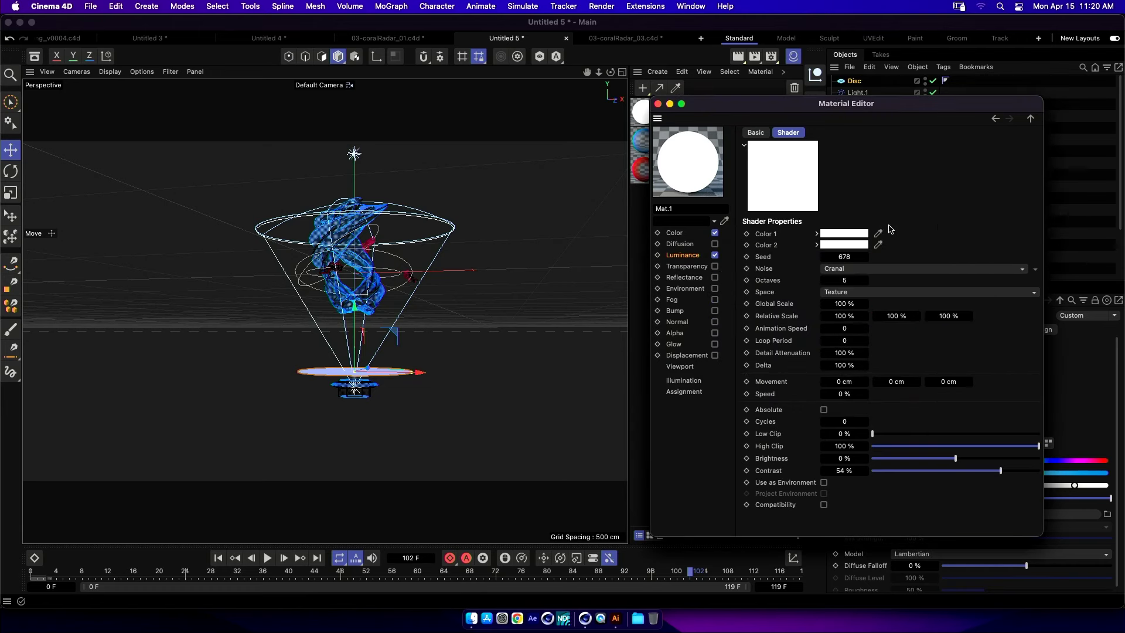
left_click(844, 233)
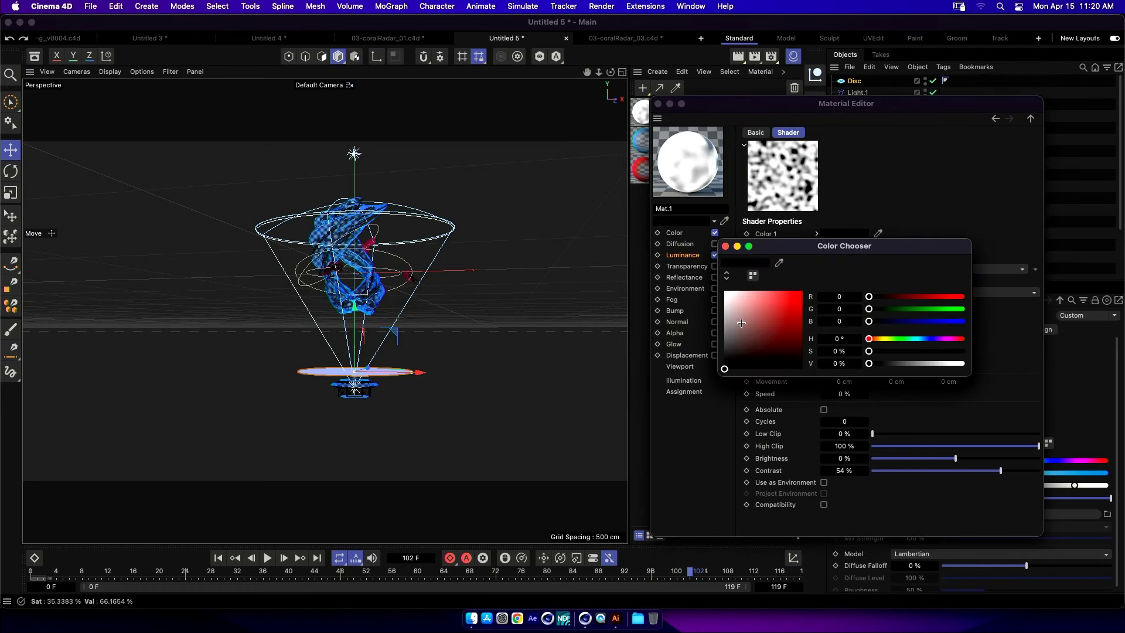
left_click(726, 246)
left_click(844, 245)
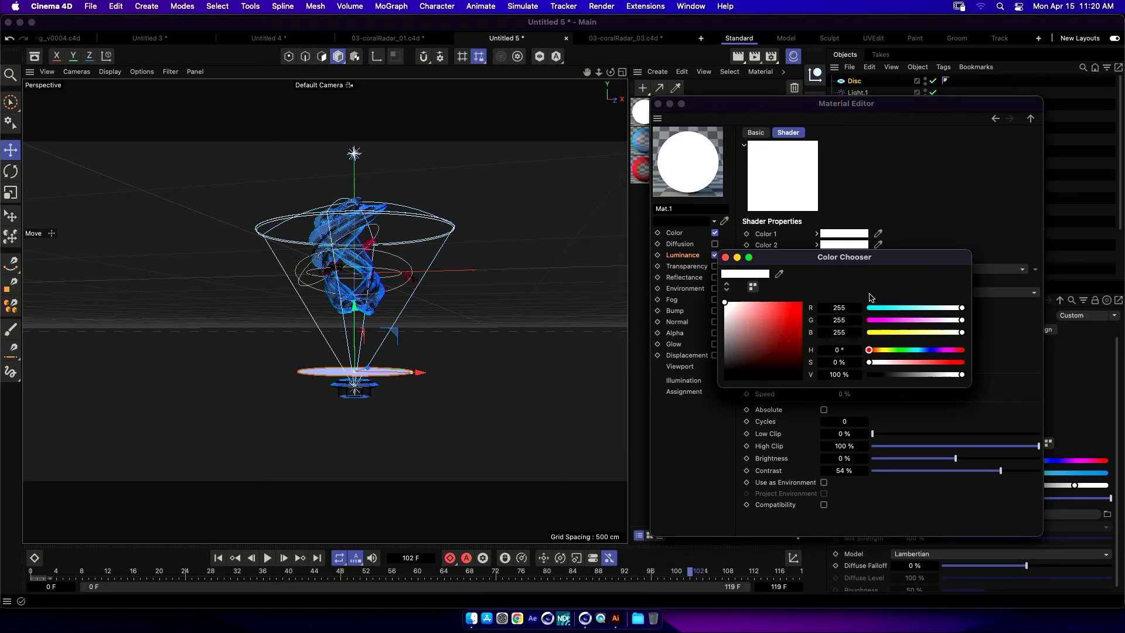
left_click_drag(770, 348, 696, 406)
left_click(725, 257)
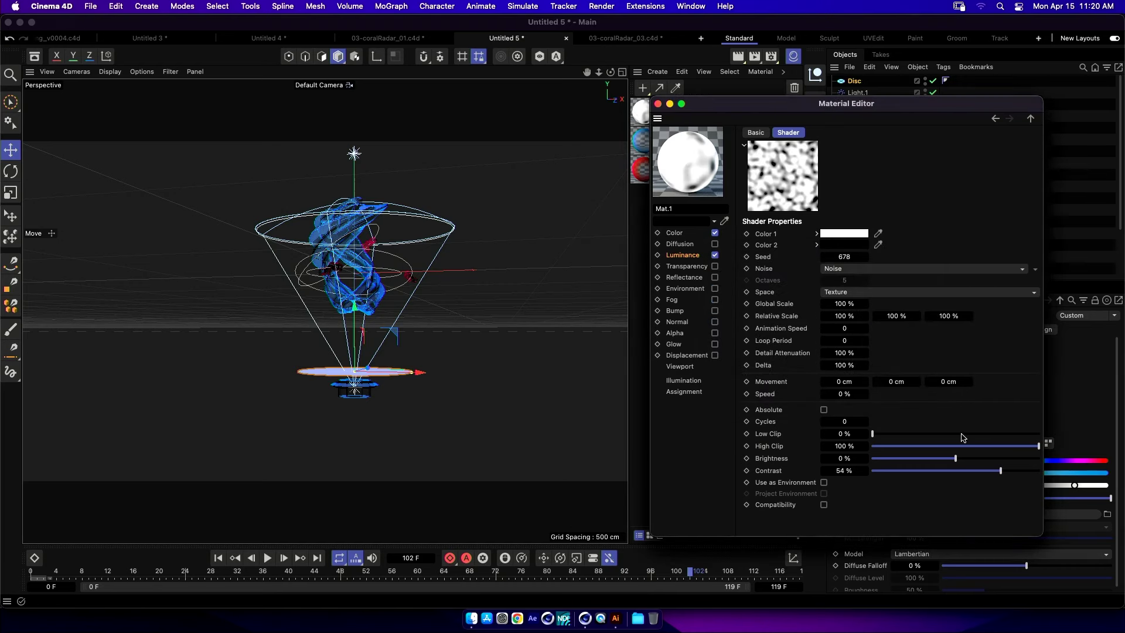
Apply Mat.1 to the Disc object.
left_click_drag(866, 105, 822, 148)
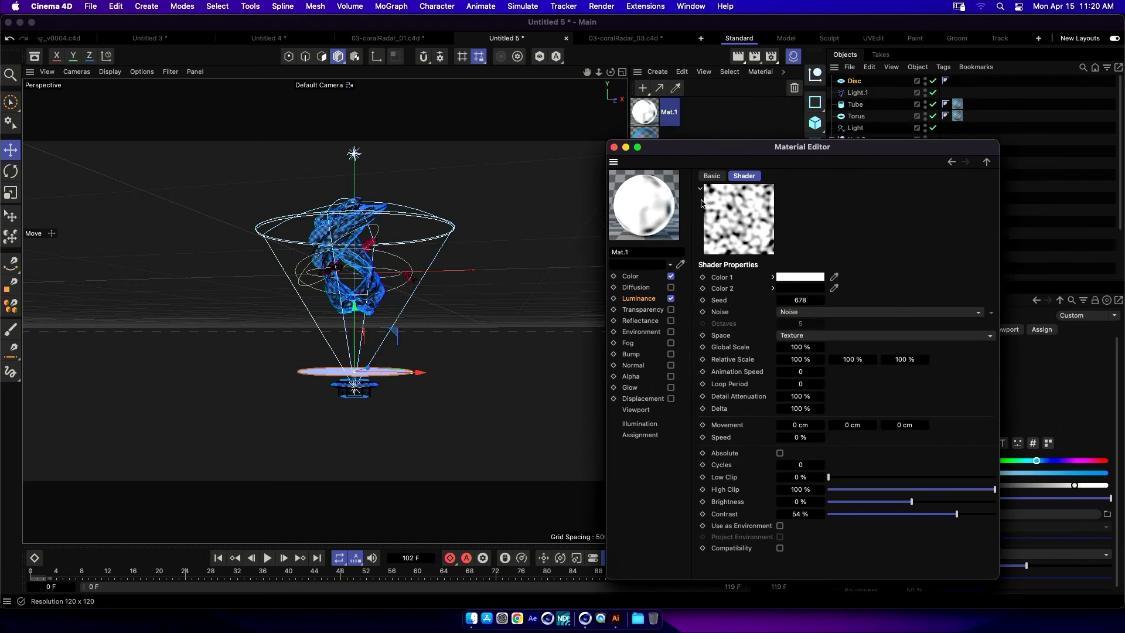
left_click_drag(644, 115, 857, 82)
left_click_drag(762, 147, 773, 127)
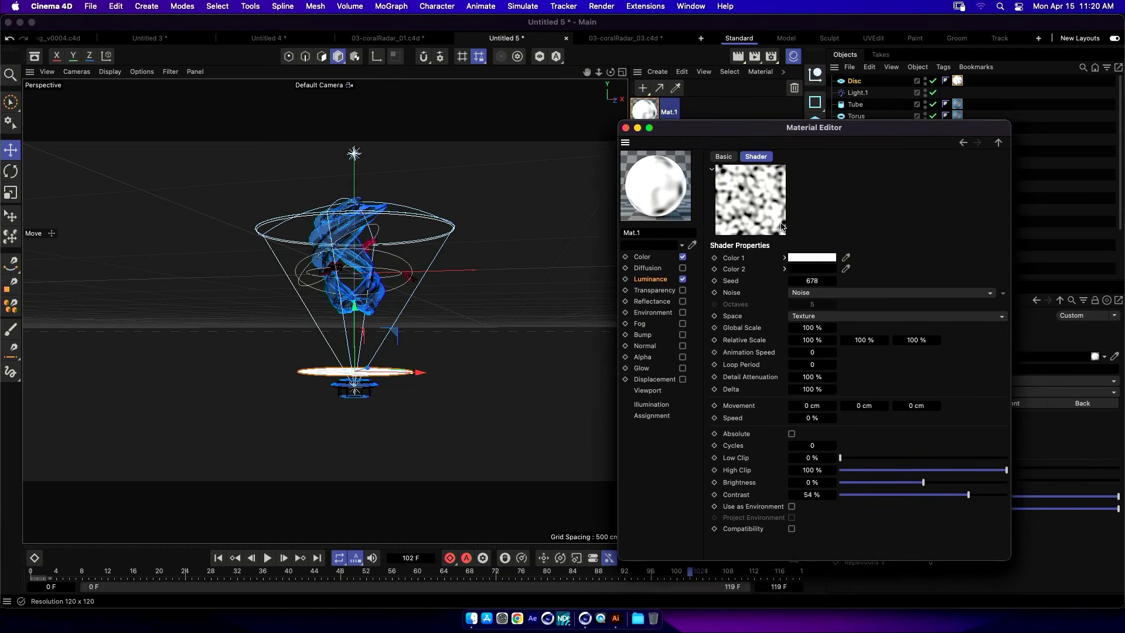
Set the noise contrast to 67%, animation speed to 0.5 and loop period to 5.
left_click_drag(968, 500, 977, 505)
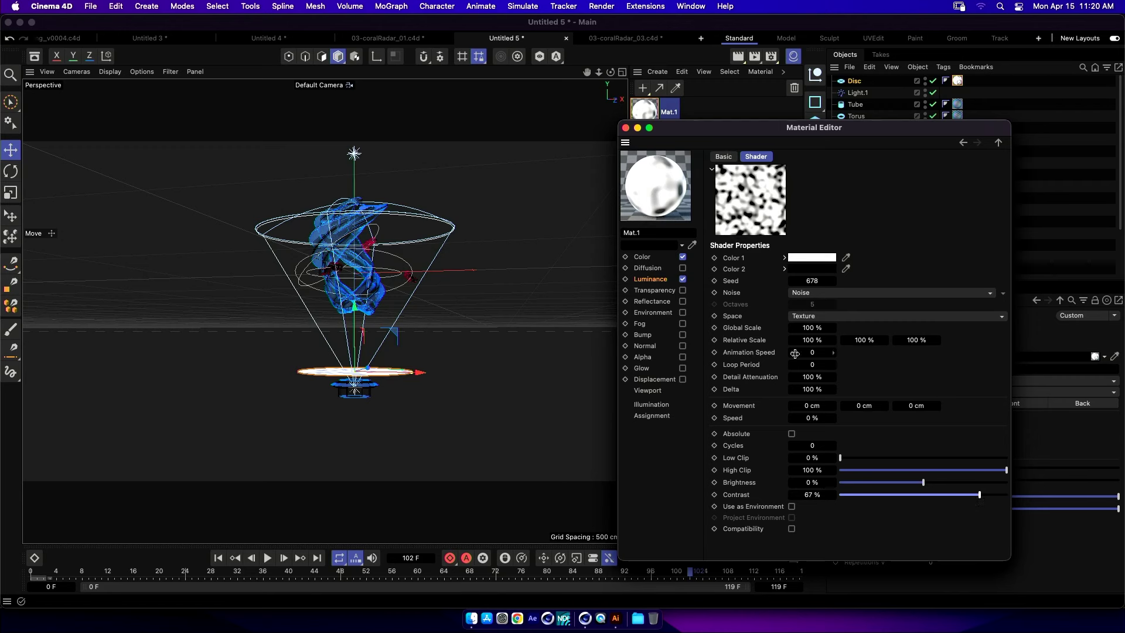
left_click(815, 355)
type("0.5")
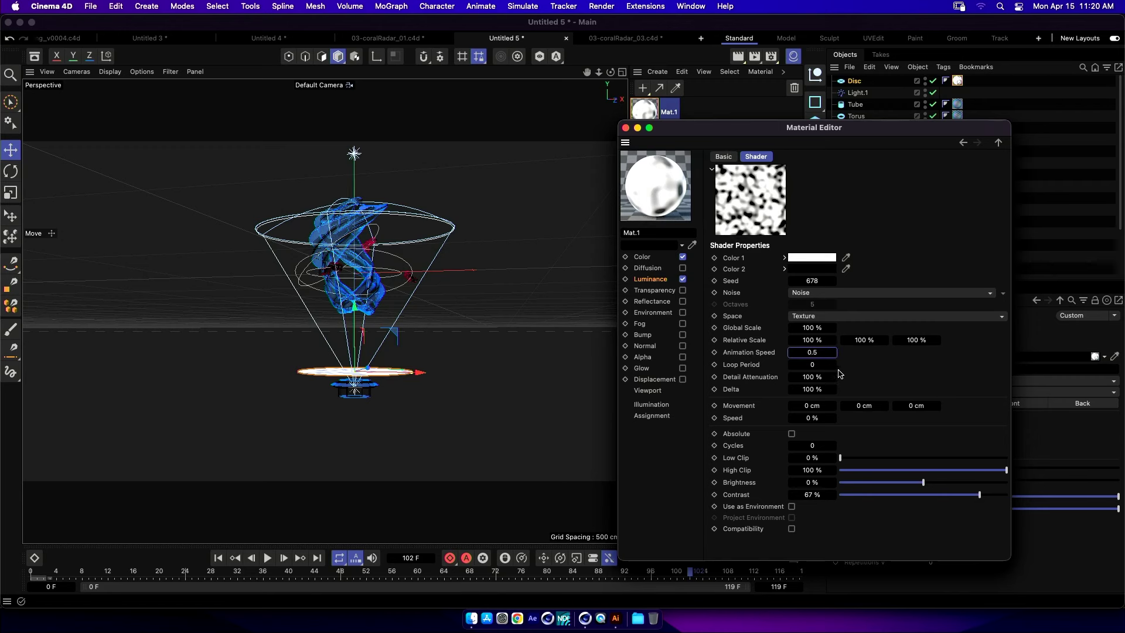
key("Return")
left_click(814, 366)
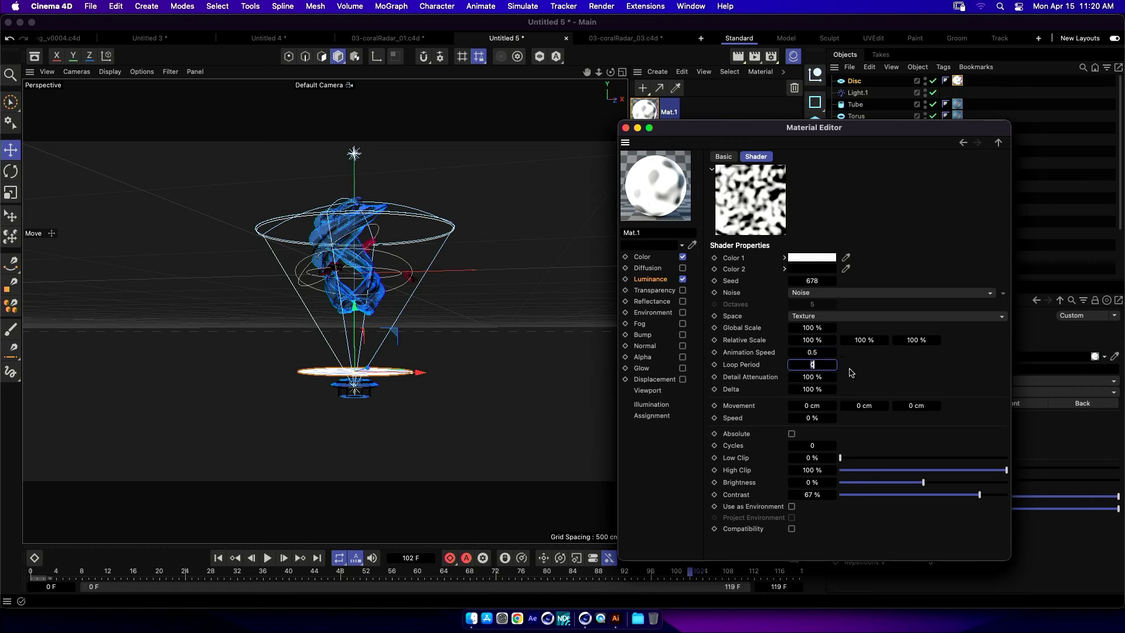
type("5")
key("Return")
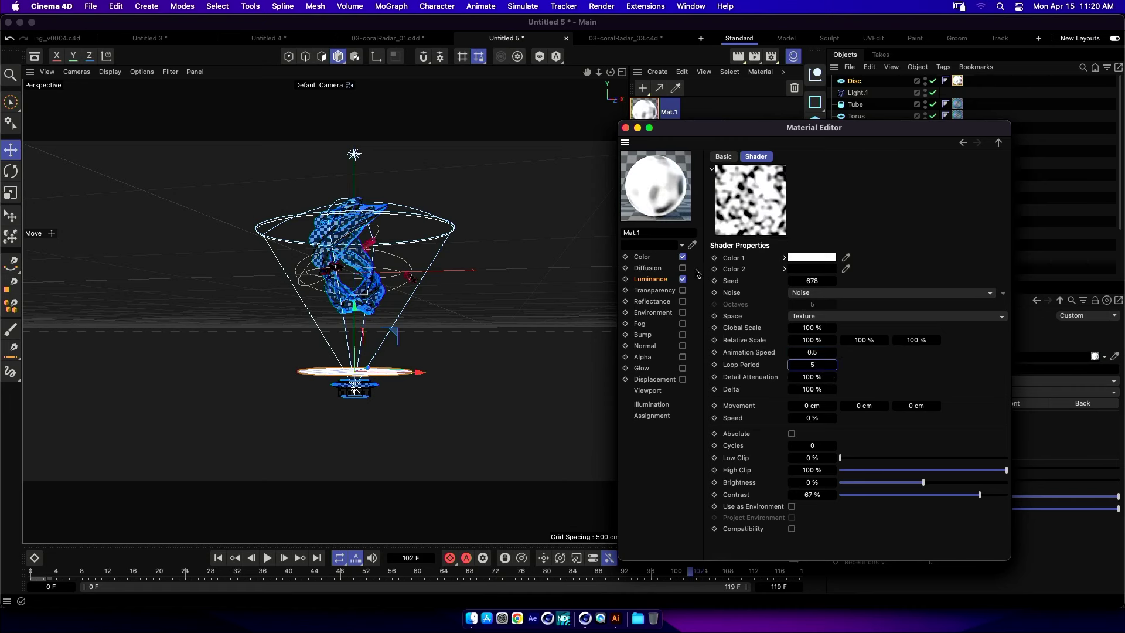
left_click(652, 280)
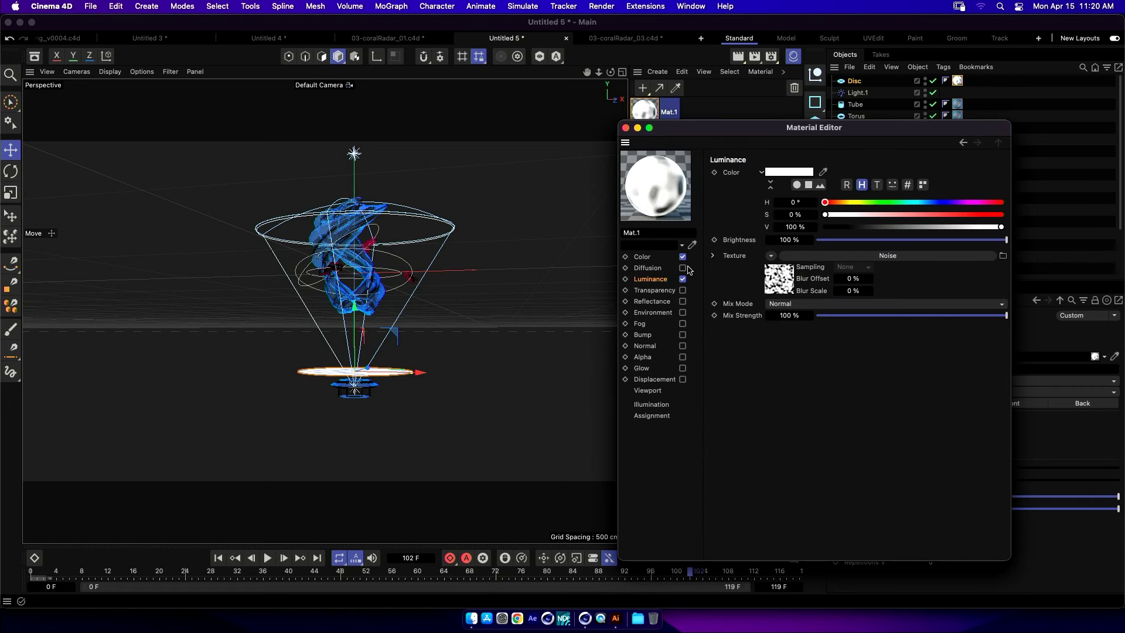
Copy the luminance Noise shader into a newly enabled Alpha channel with Image Alpha off.
left_click(771, 256)
left_click(811, 342)
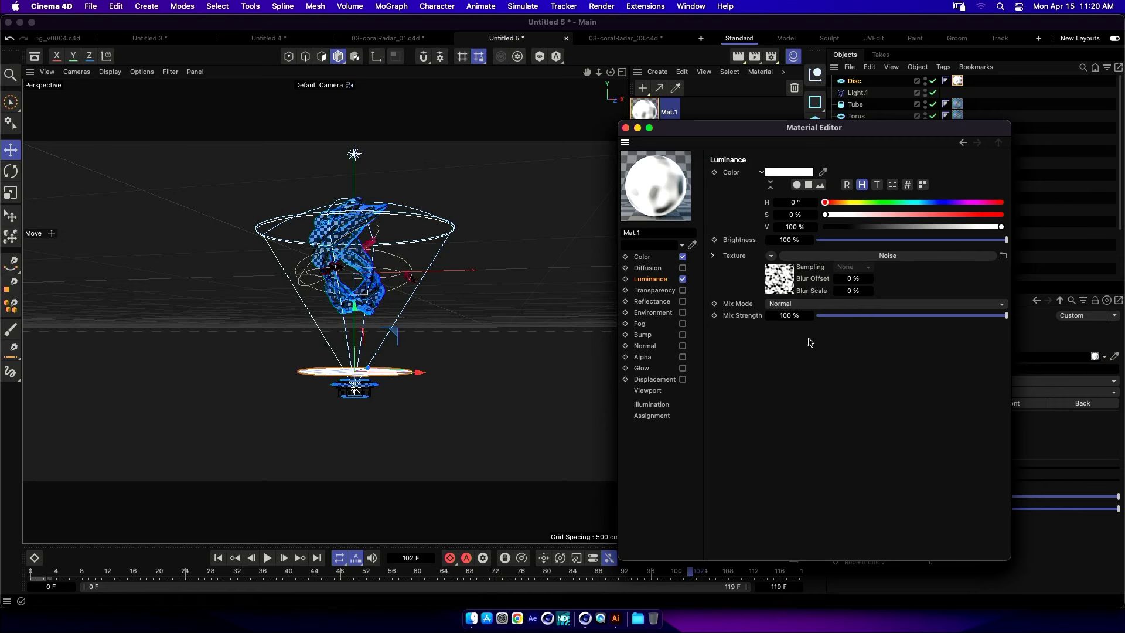
left_click(644, 358)
left_click(683, 357)
left_click(777, 244)
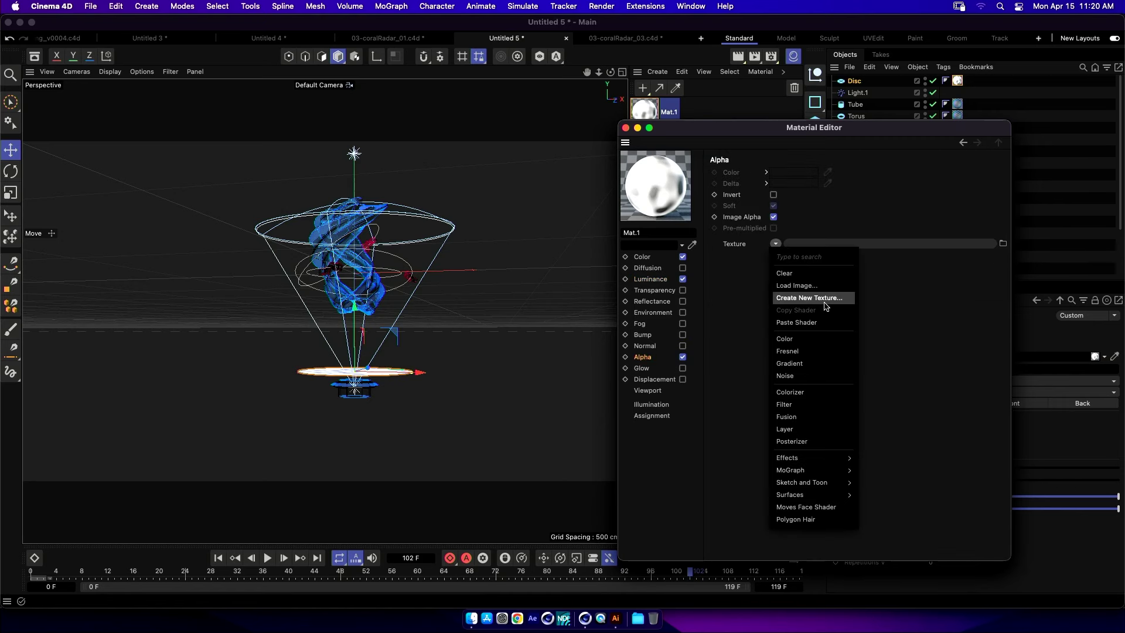
left_click(817, 322)
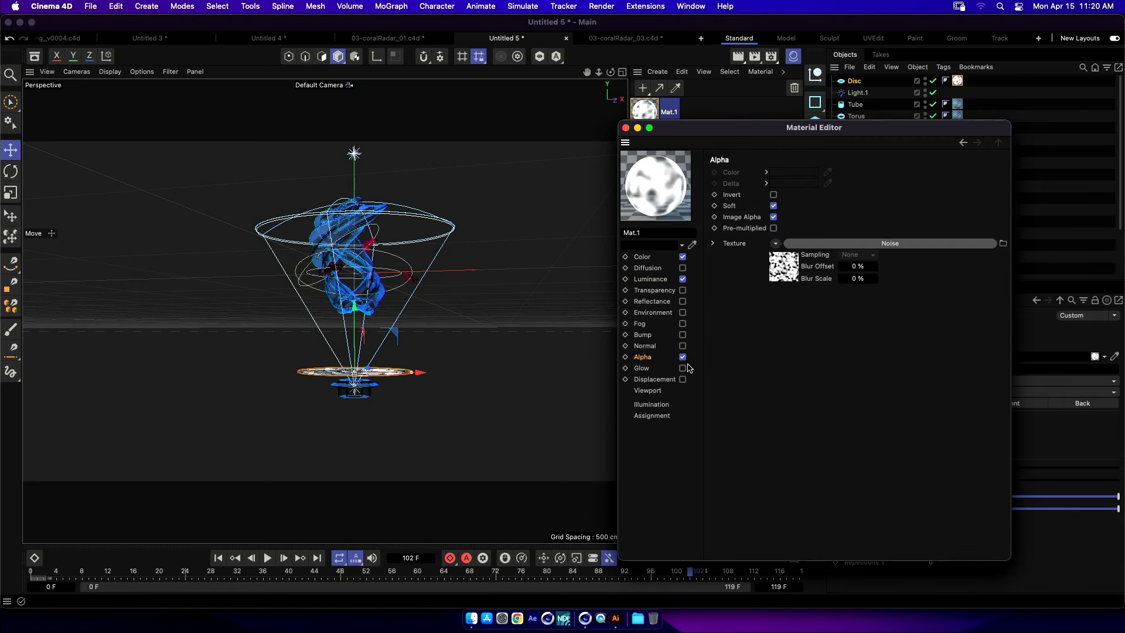
left_click(774, 218)
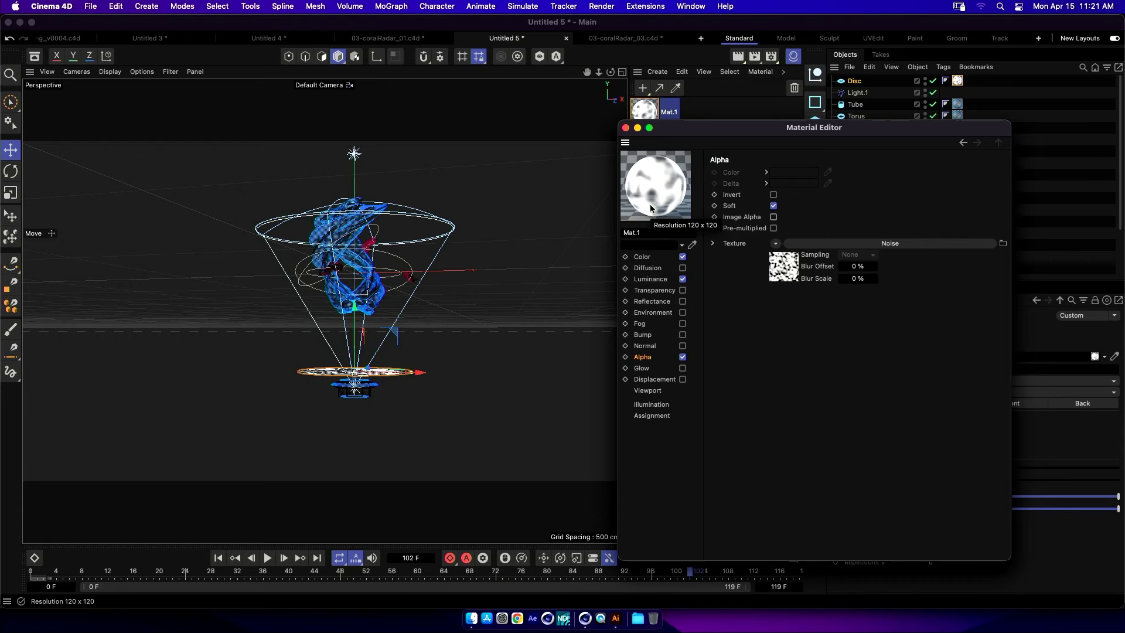
Turn off Mat.1's luminance channel, preview the render, and select the Disc.
left_click(683, 279)
left_click_drag(425, 356, 366, 349, "alt")
left_click(682, 279)
left_click(683, 279)
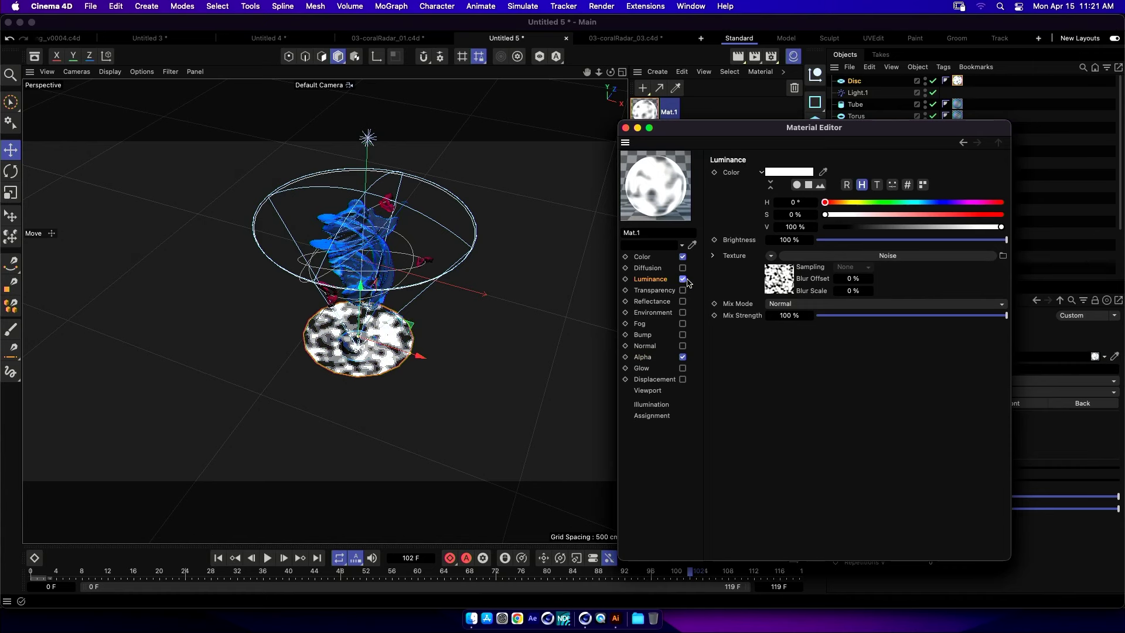
left_click(454, 357)
key("super+r")
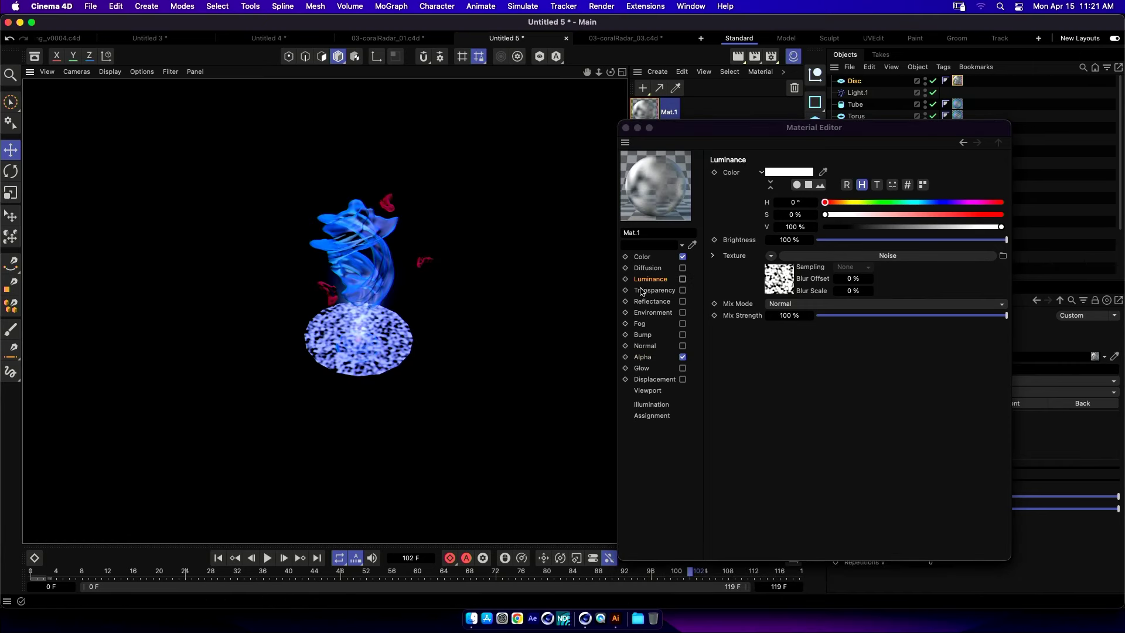
left_click(648, 286)
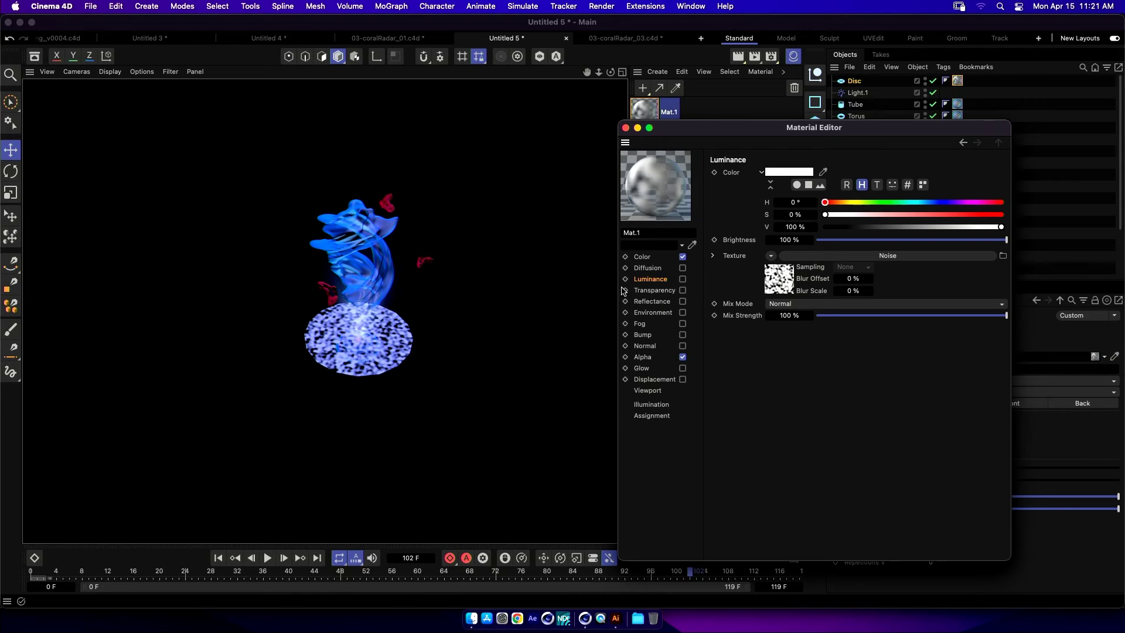
left_click(498, 357)
left_click(739, 121)
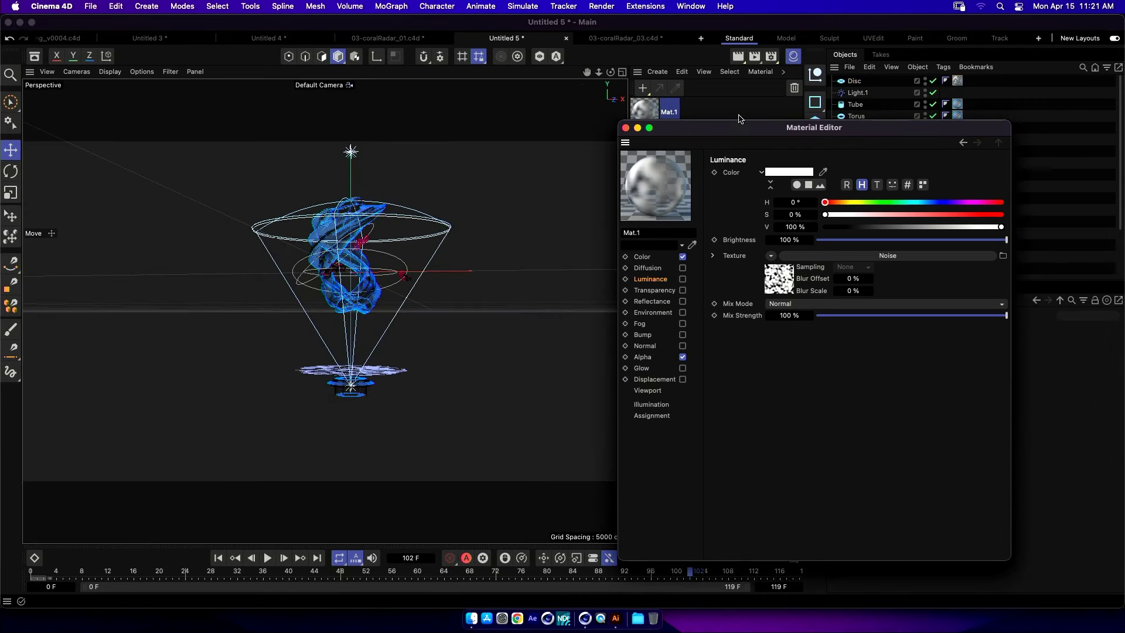
left_click_drag(739, 123, 718, 125)
left_click(855, 82)
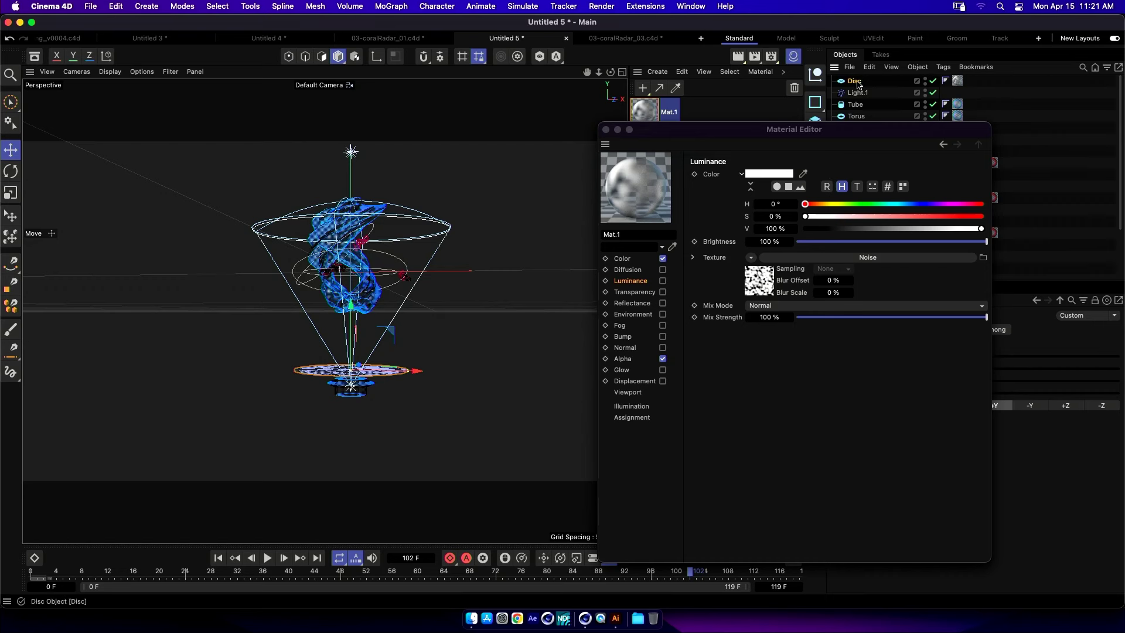
Add a Compositing tag to the Disc with Seen by Camera unchecked, and preview the render.
left_click(943, 67)
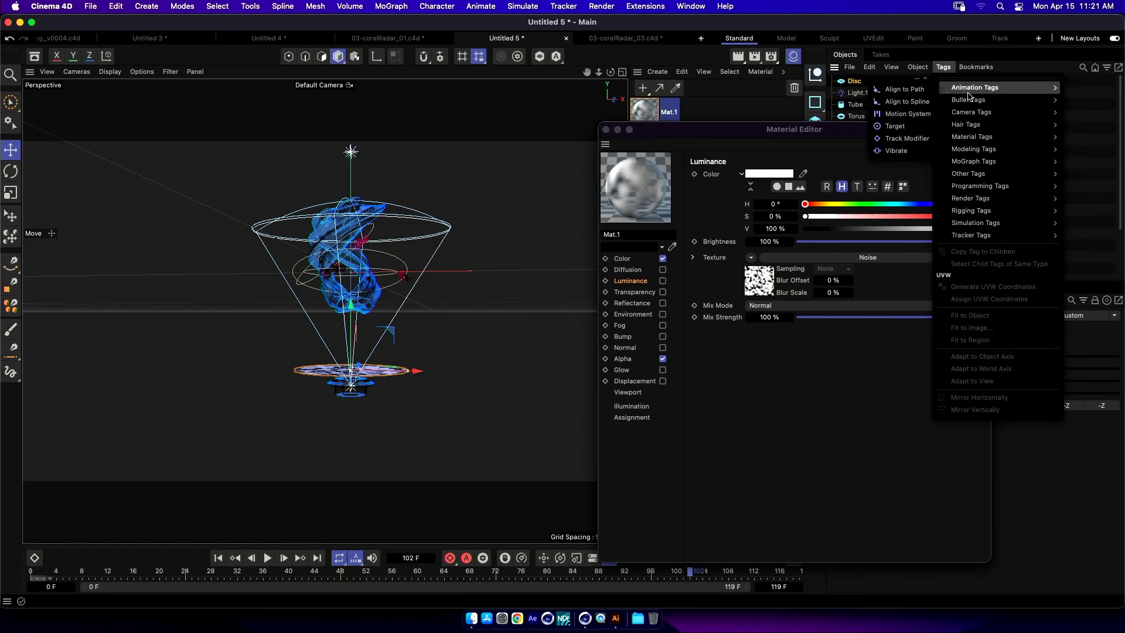
mouse_move(984, 205)
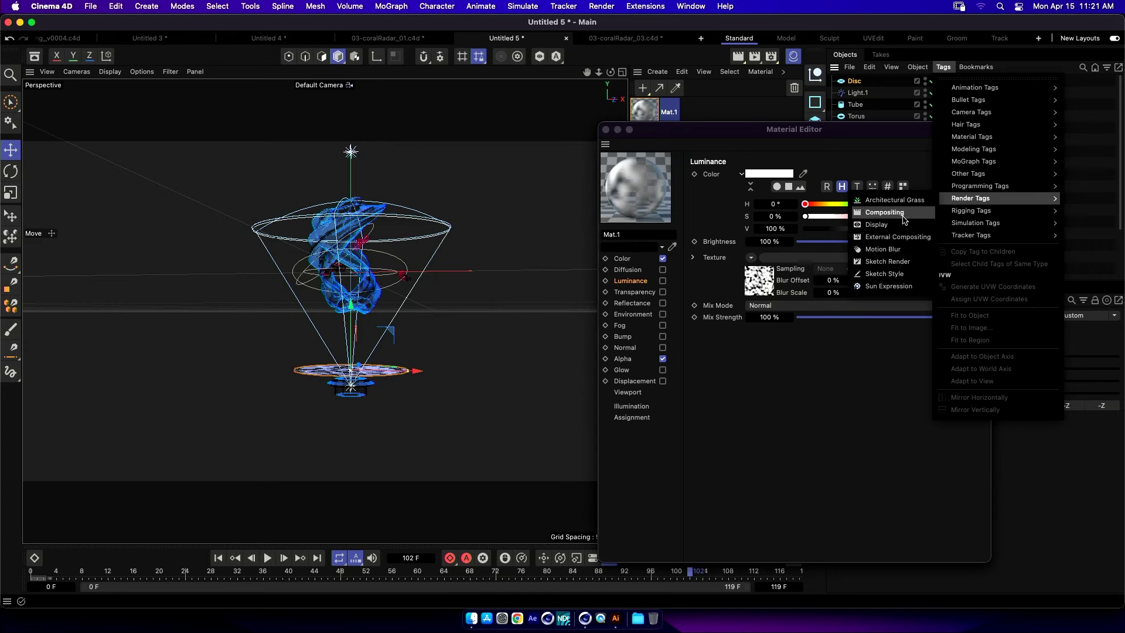
left_click(885, 212)
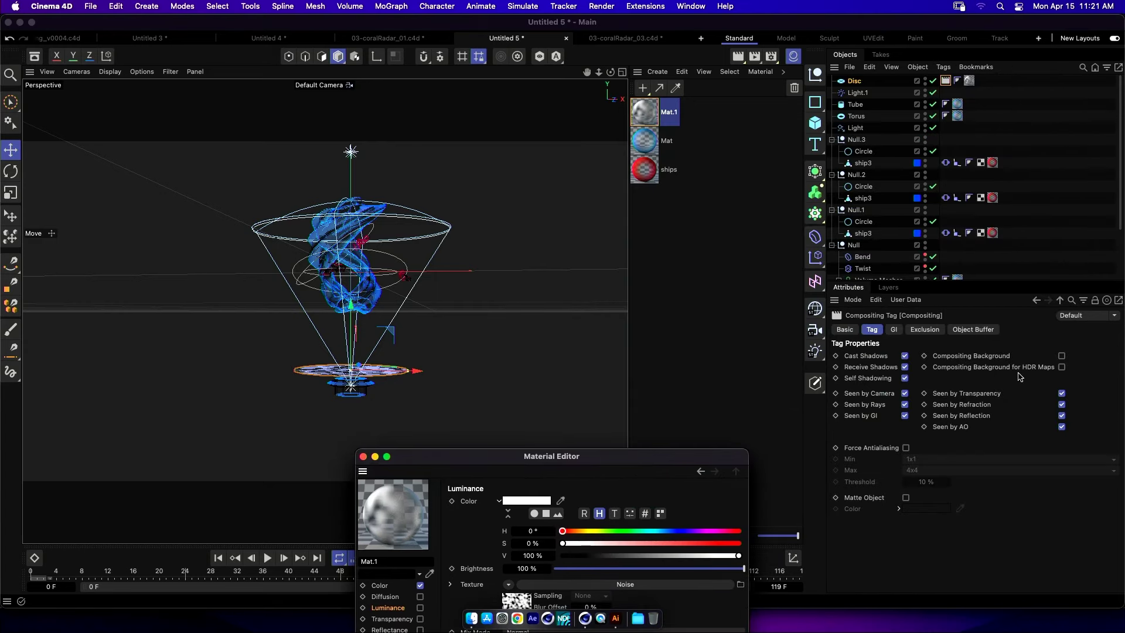
left_click(905, 394)
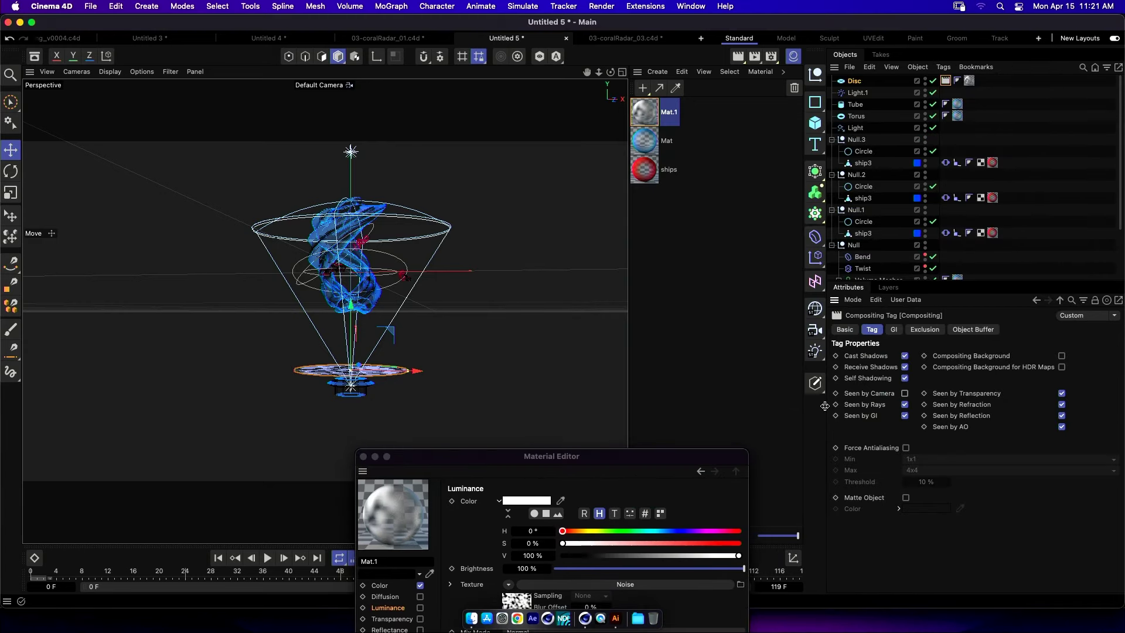
key("super+r")
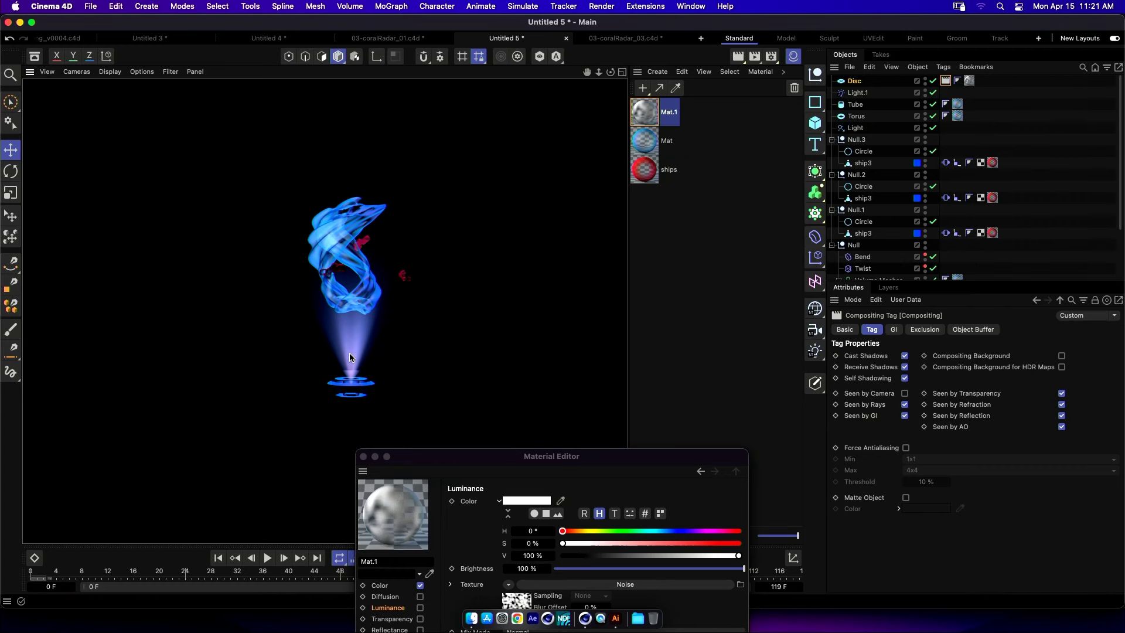
left_click_drag(416, 457, 600, 256)
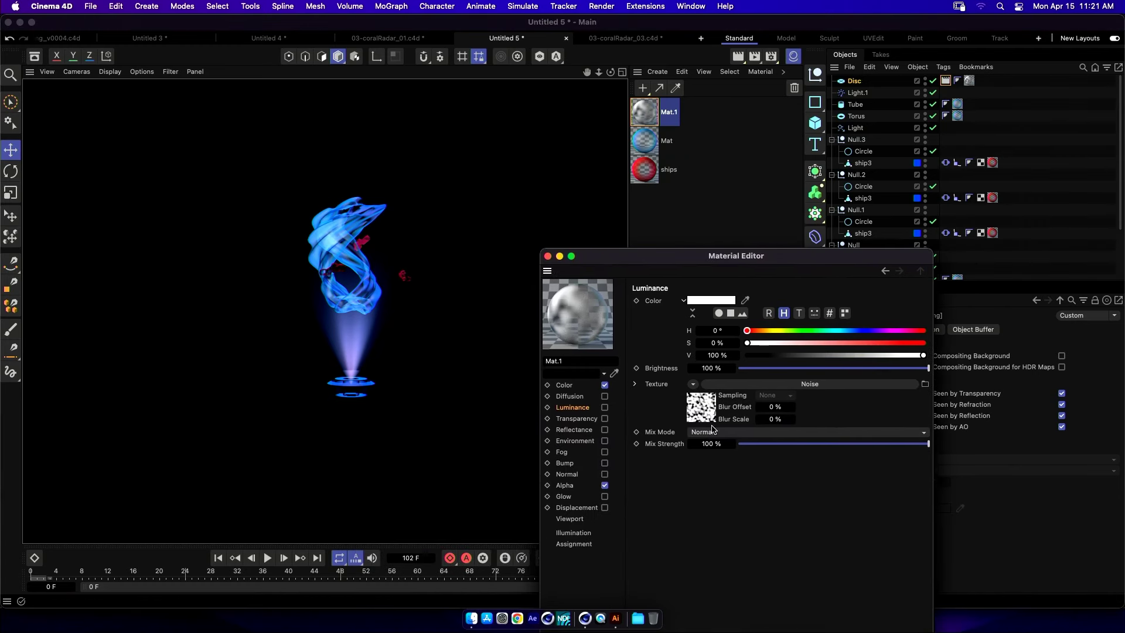
Set the luminance noise global scale to 80% and disable Mat.1's color channel.
left_click(709, 408)
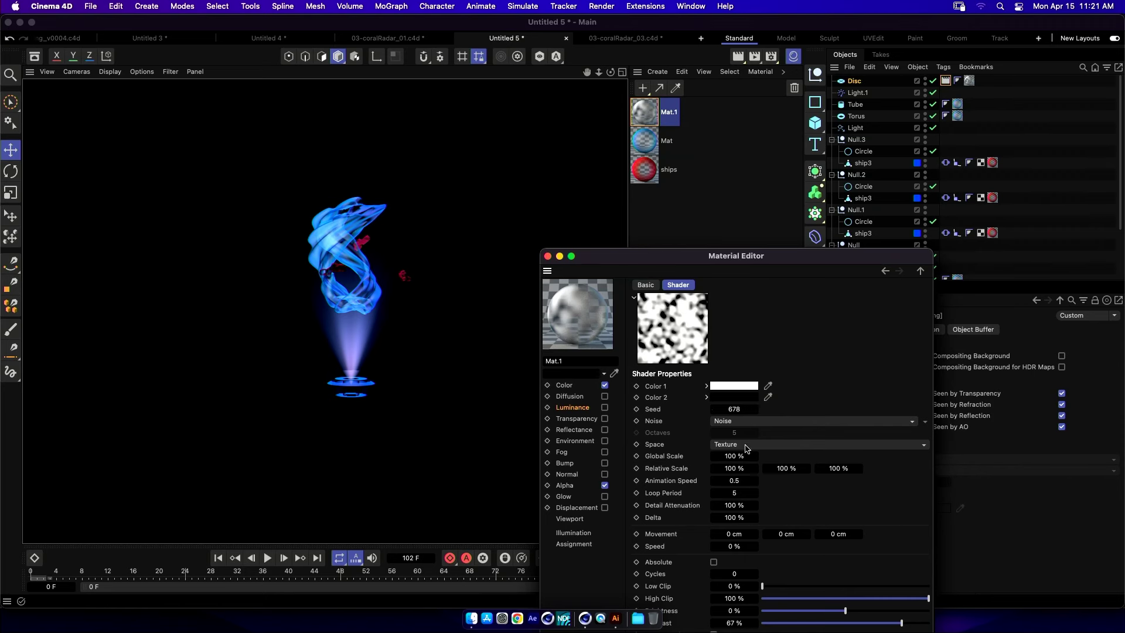
mouse_move(740, 457)
left_mouse_down()
mouse_move(724, 460)
mouse_move(735, 463)
left_mouse_up()
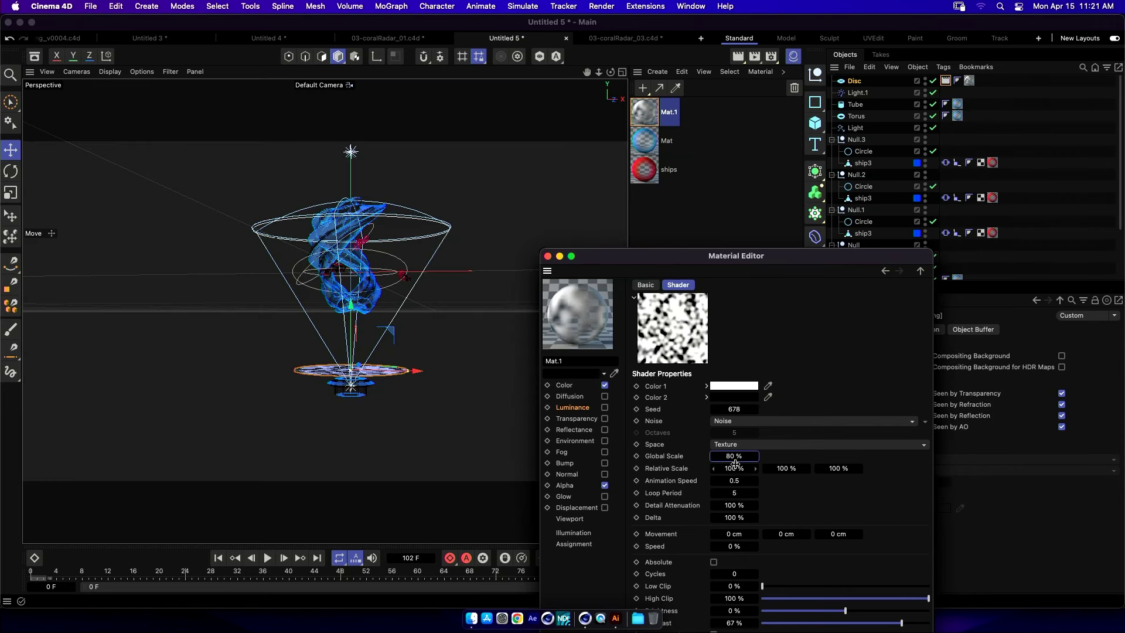
left_click_drag(805, 255, 832, 130)
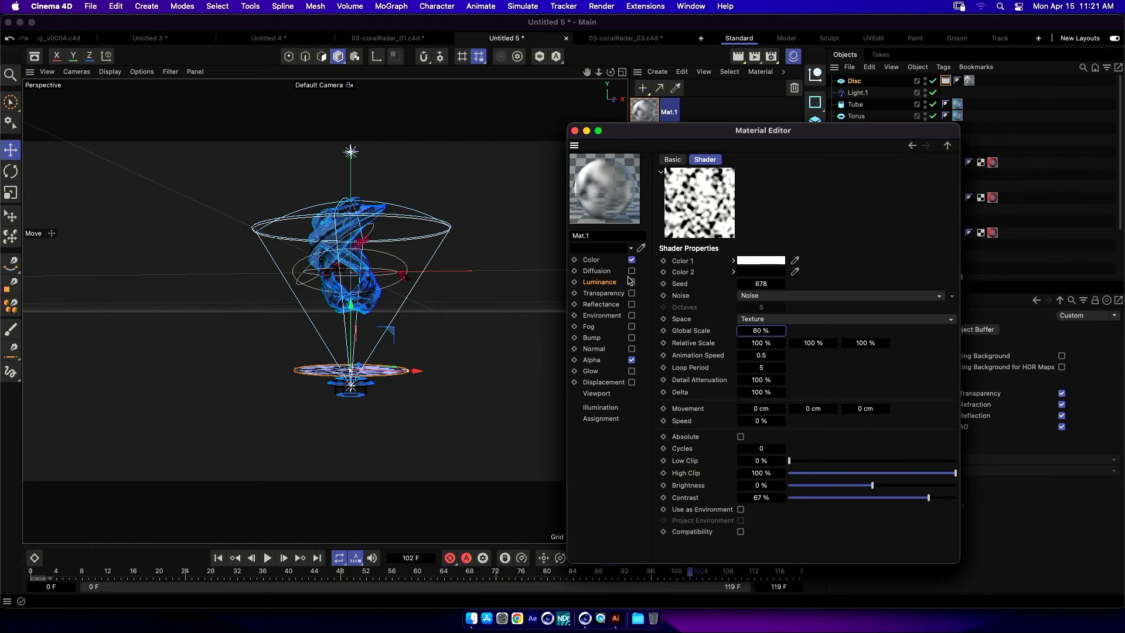
left_click(632, 260)
left_click(632, 282)
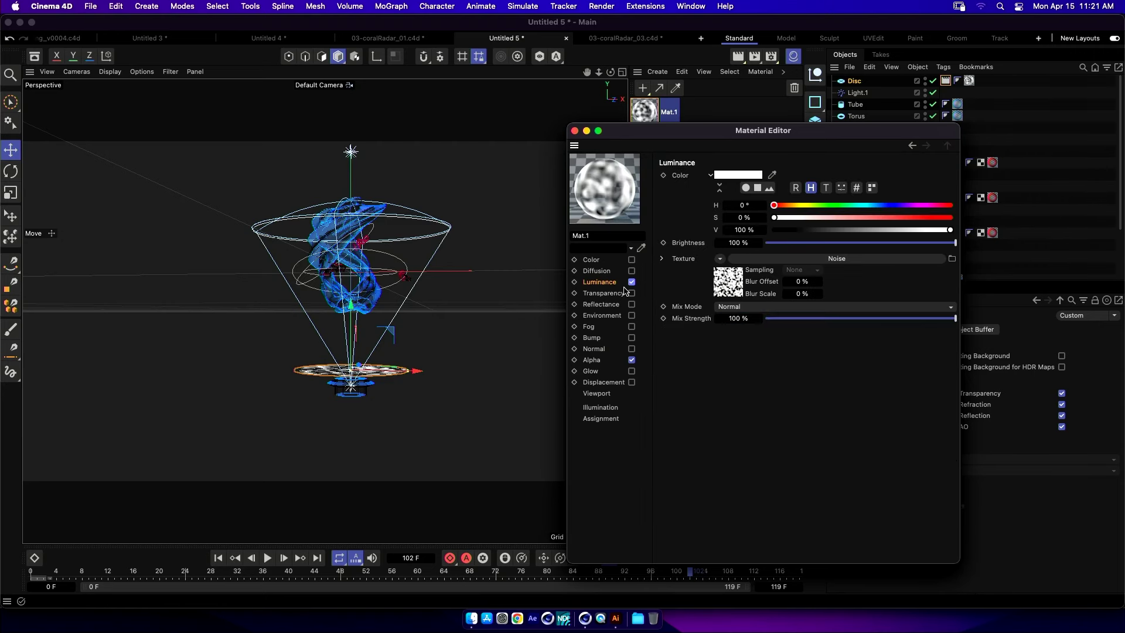
left_click(591, 360)
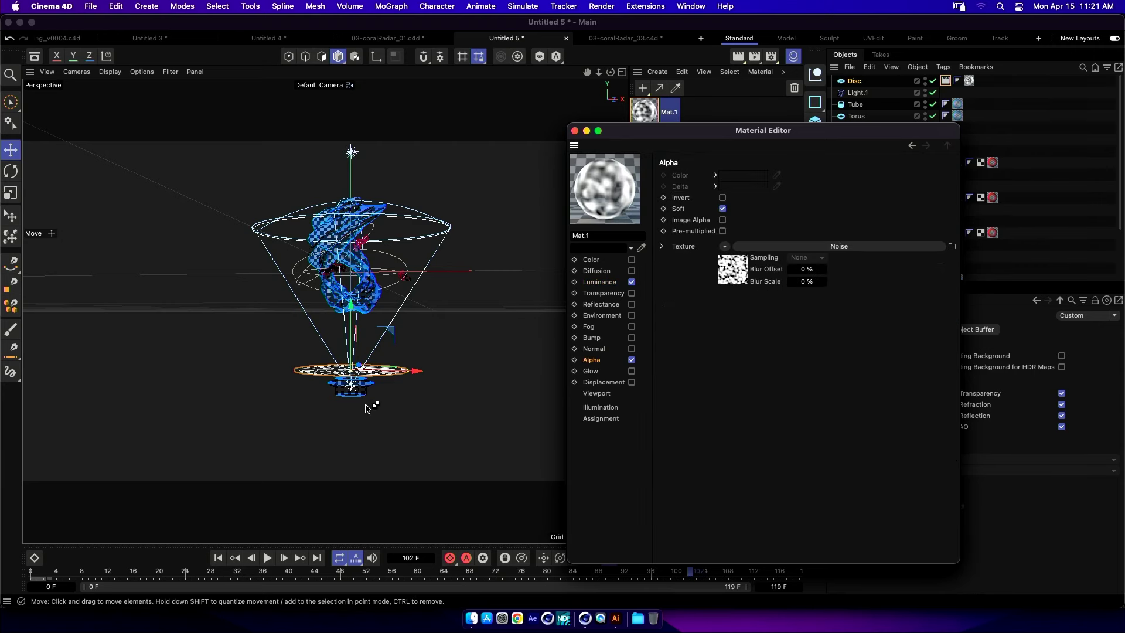
left_click(370, 407)
key("ctrl+r")
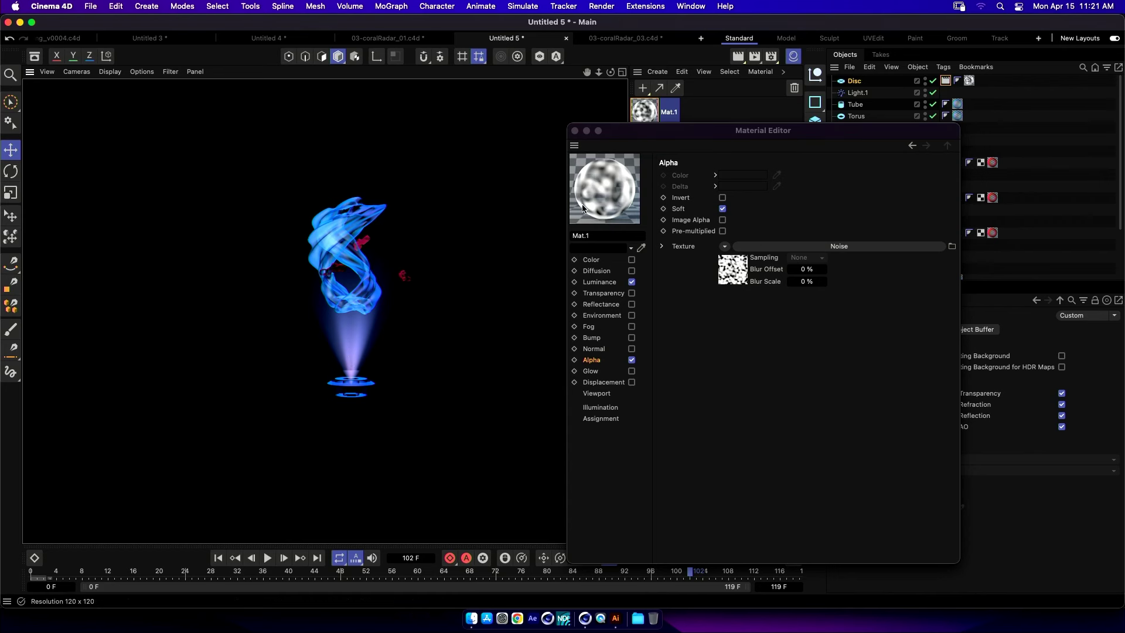
Set the alpha noise to Cranal at 8% brightness, preview, and lower the Disc slightly.
left_click(736, 274)
left_click(736, 274)
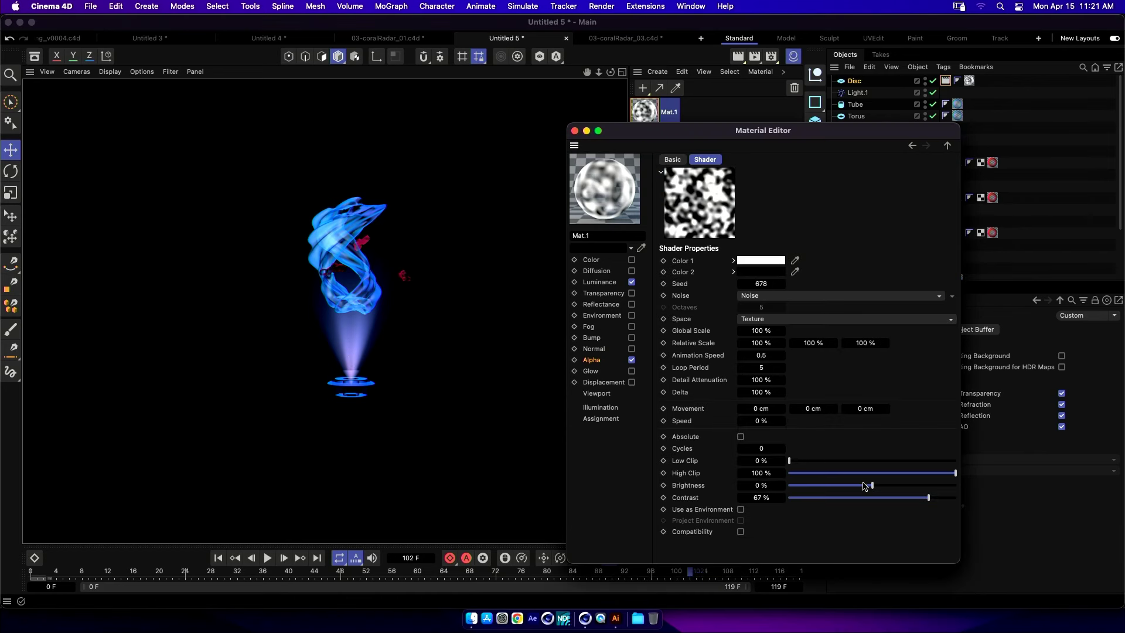
left_click_drag(873, 487, 879, 490)
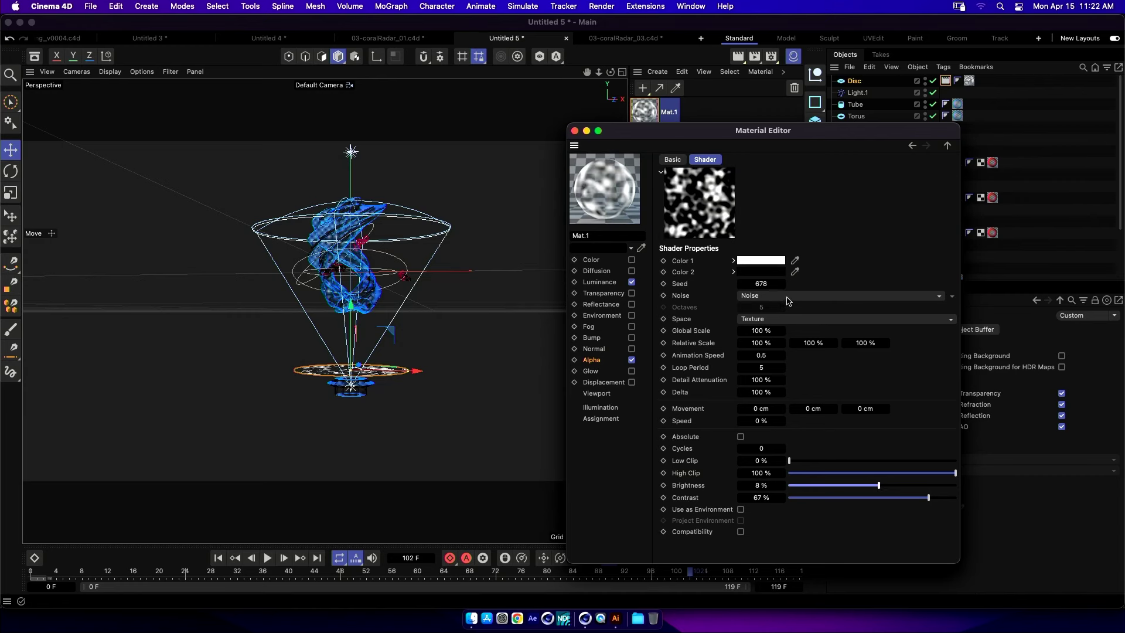
left_click(788, 299)
left_click(802, 262)
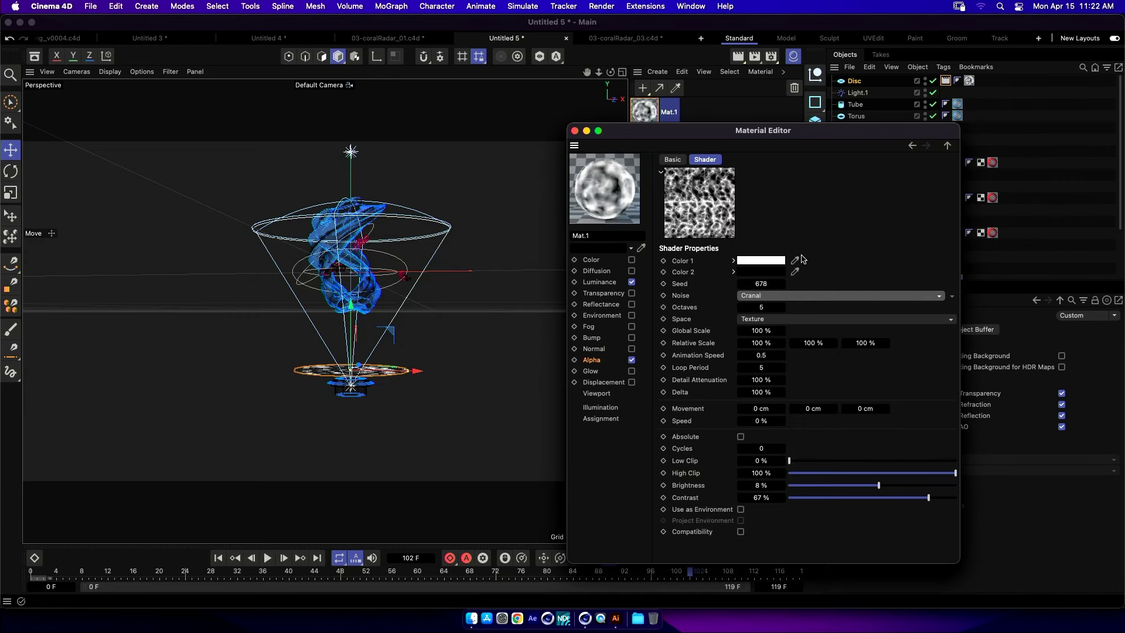
left_click(432, 381)
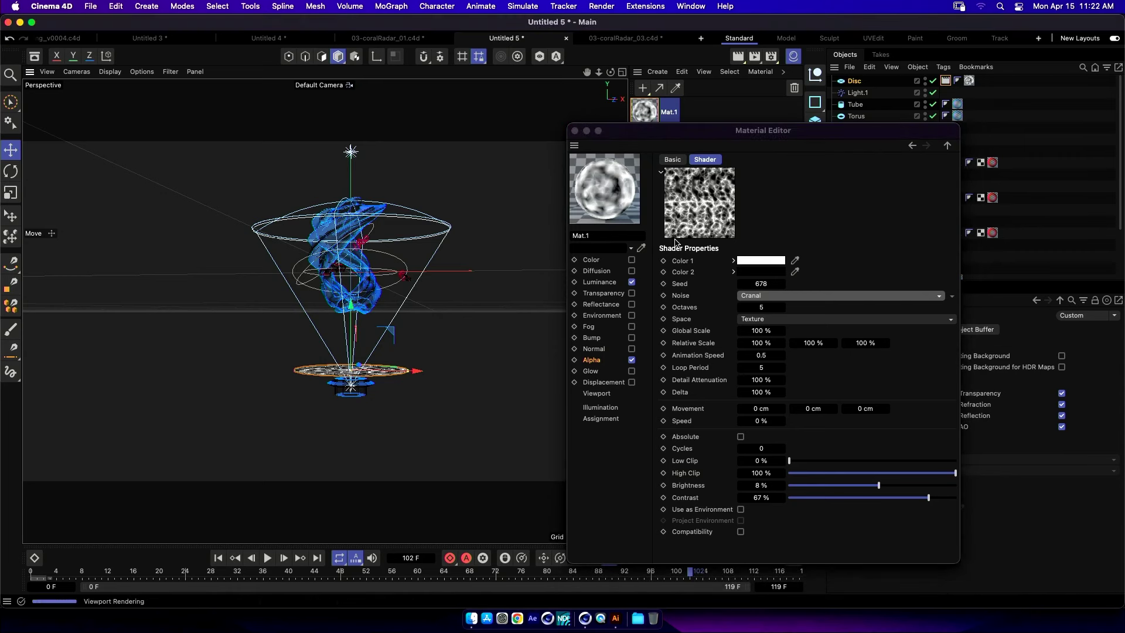
key("super+r")
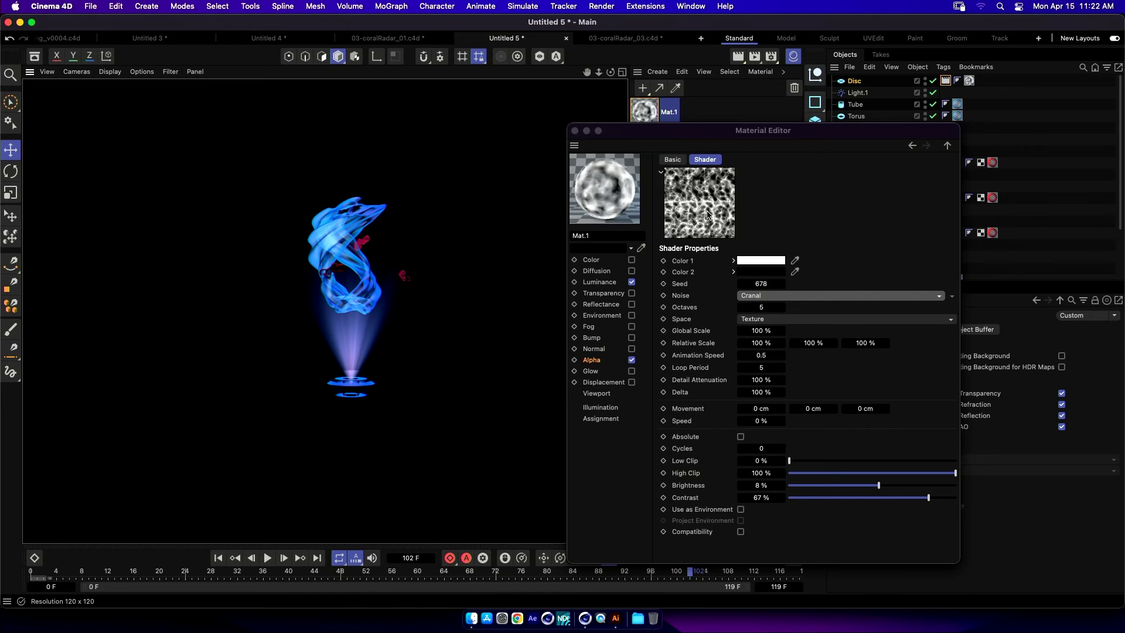
left_click(363, 372)
left_click_drag(353, 309, 353, 314)
Rename Light to 'spot' and Light.1 to 'source' in the Object Manager.
left_click(846, 334)
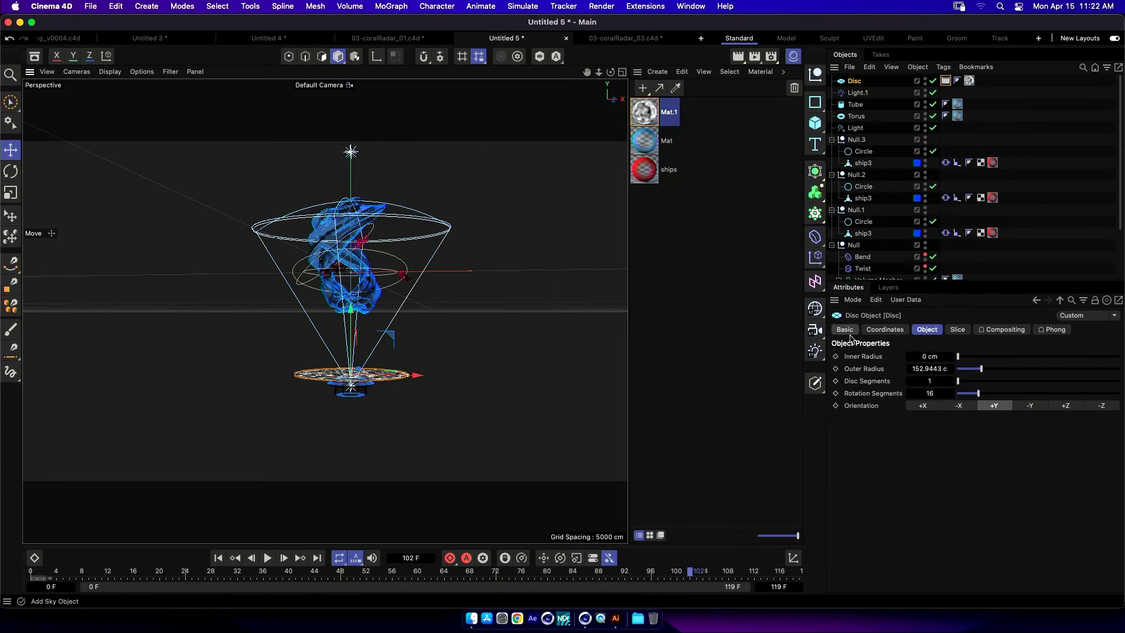
left_click(855, 127)
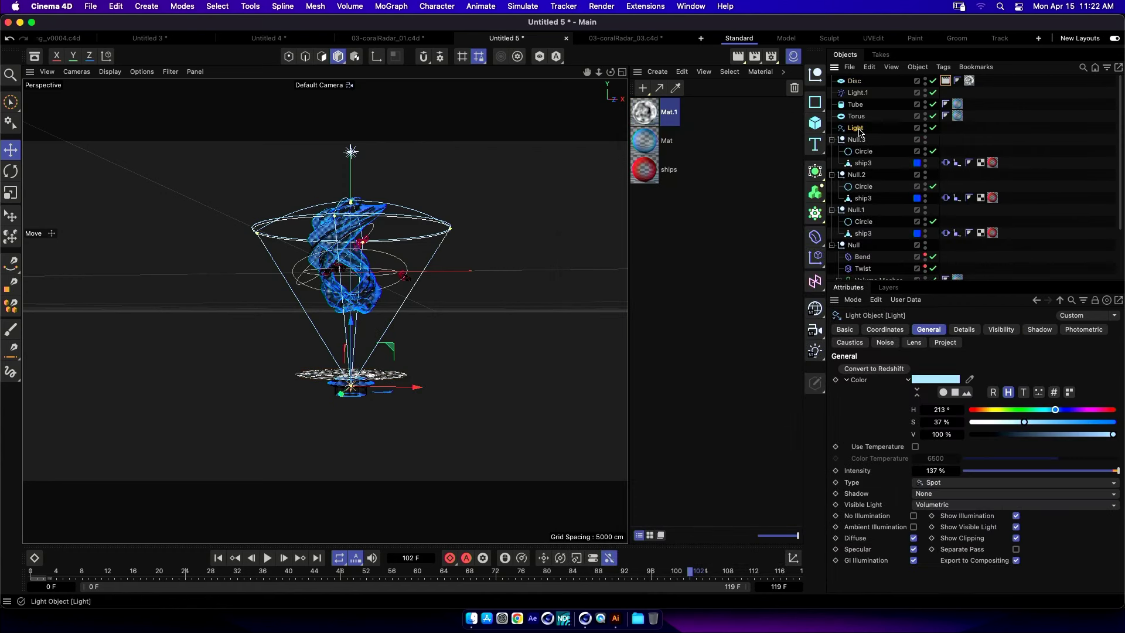
double_click(866, 128)
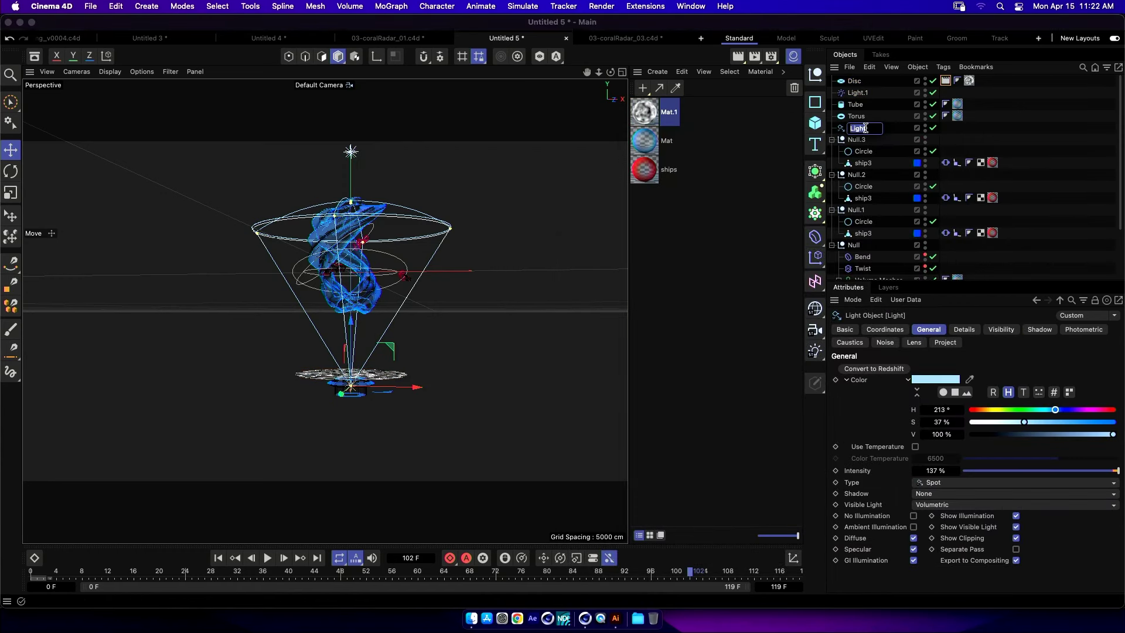
type("spot")
key("Return")
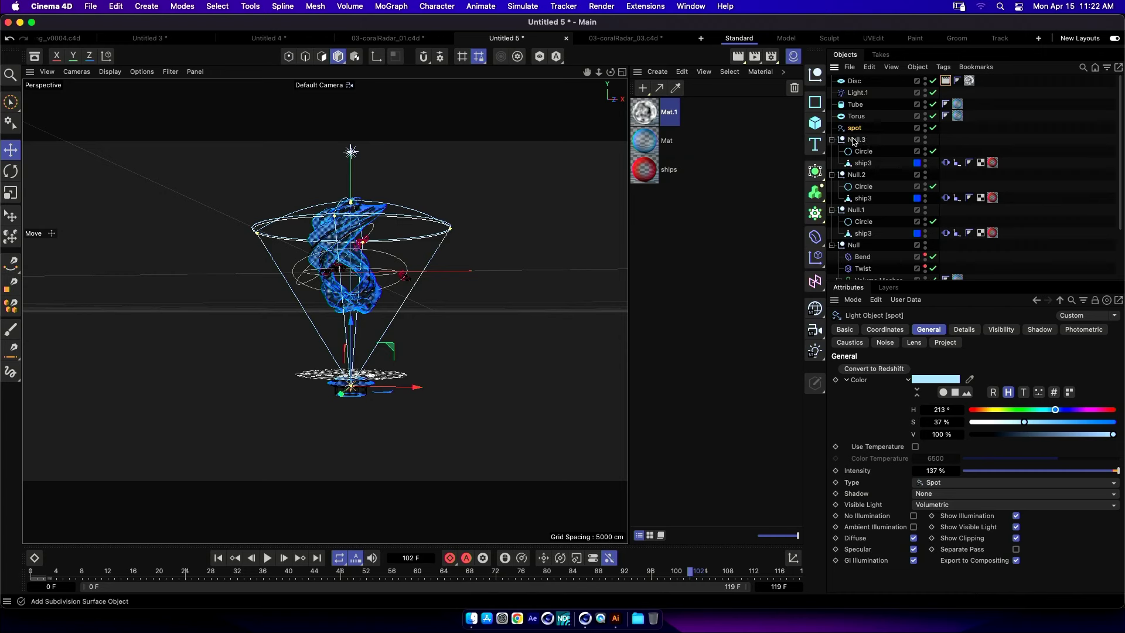
double_click(858, 94)
type("spurc")
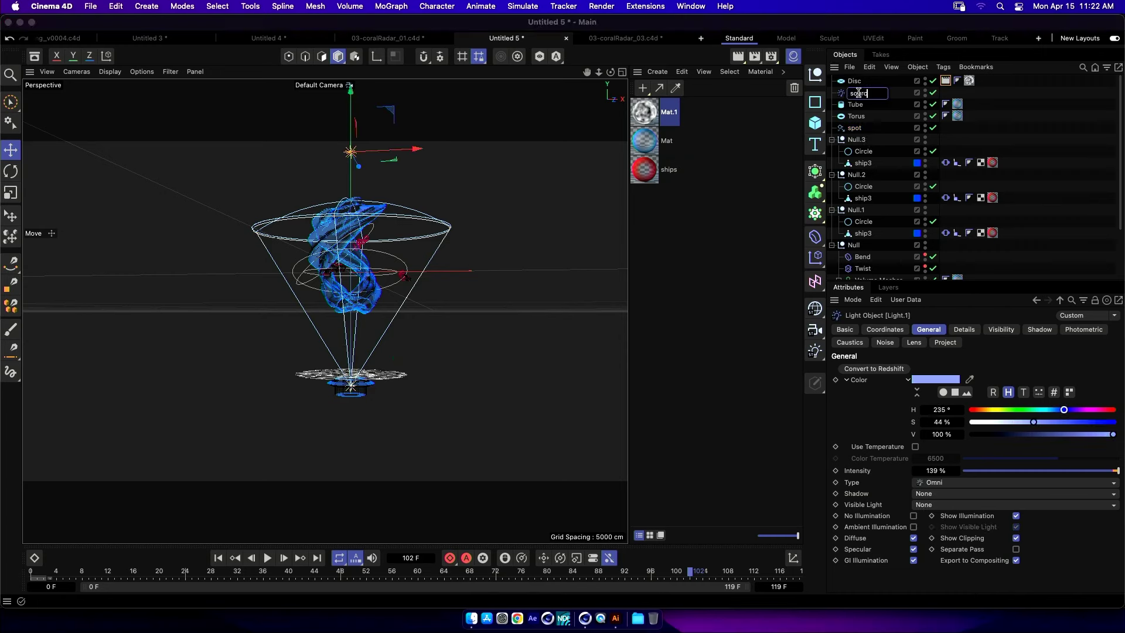
type("e")
key("Return")
Reselect the spot light, orbit closer to the light cone, and test-render the viewport.
left_click(863, 139)
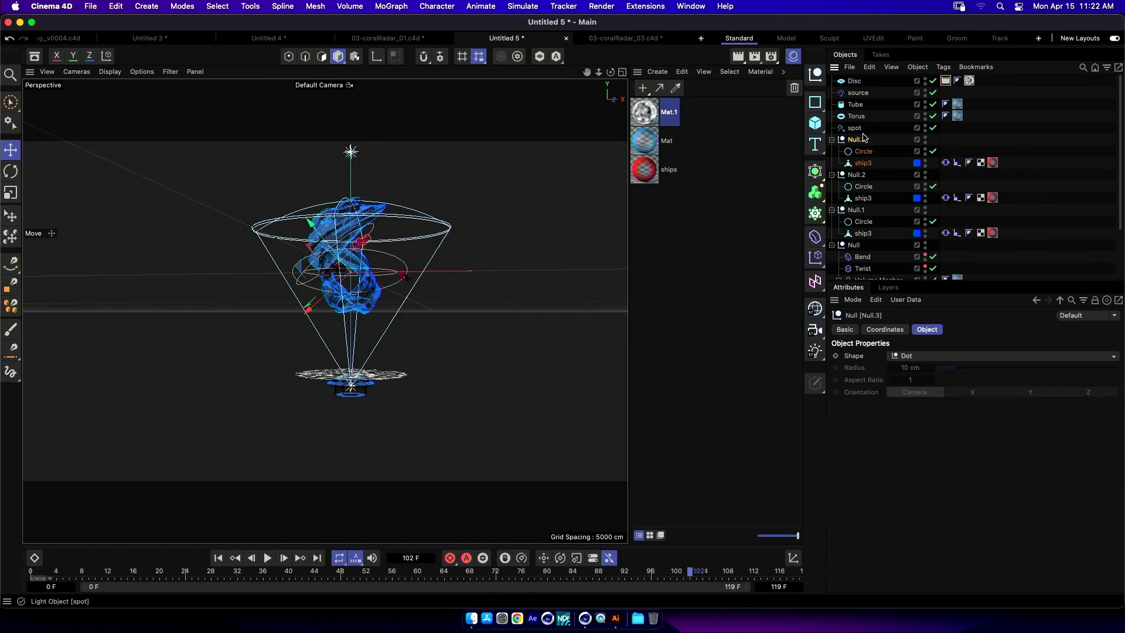
left_click(859, 128)
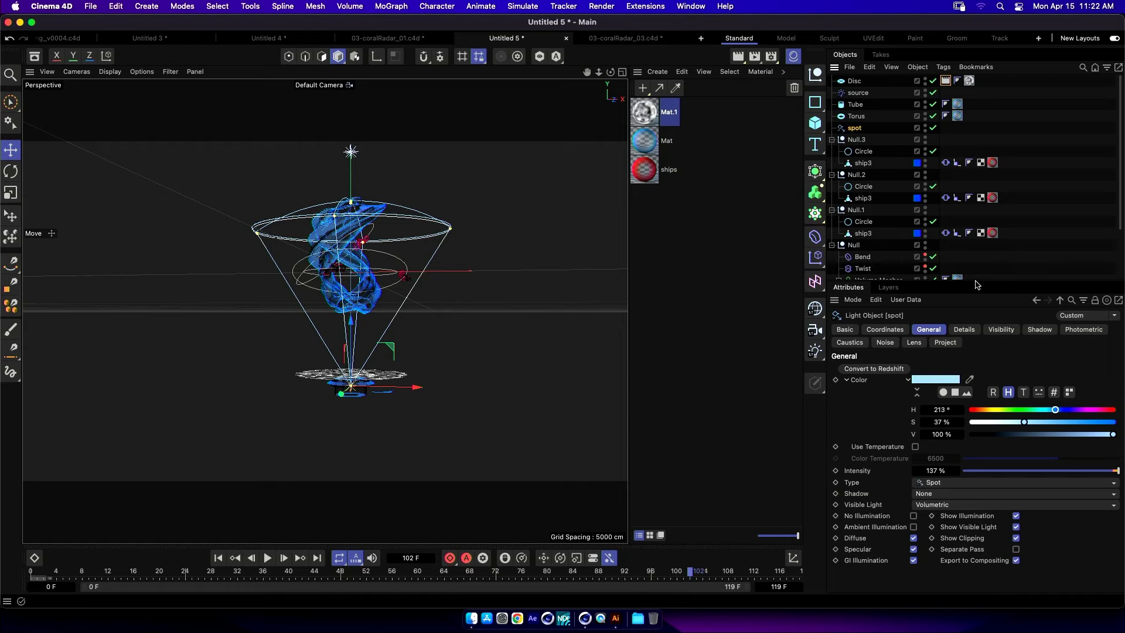
left_click_drag(979, 280, 979, 184)
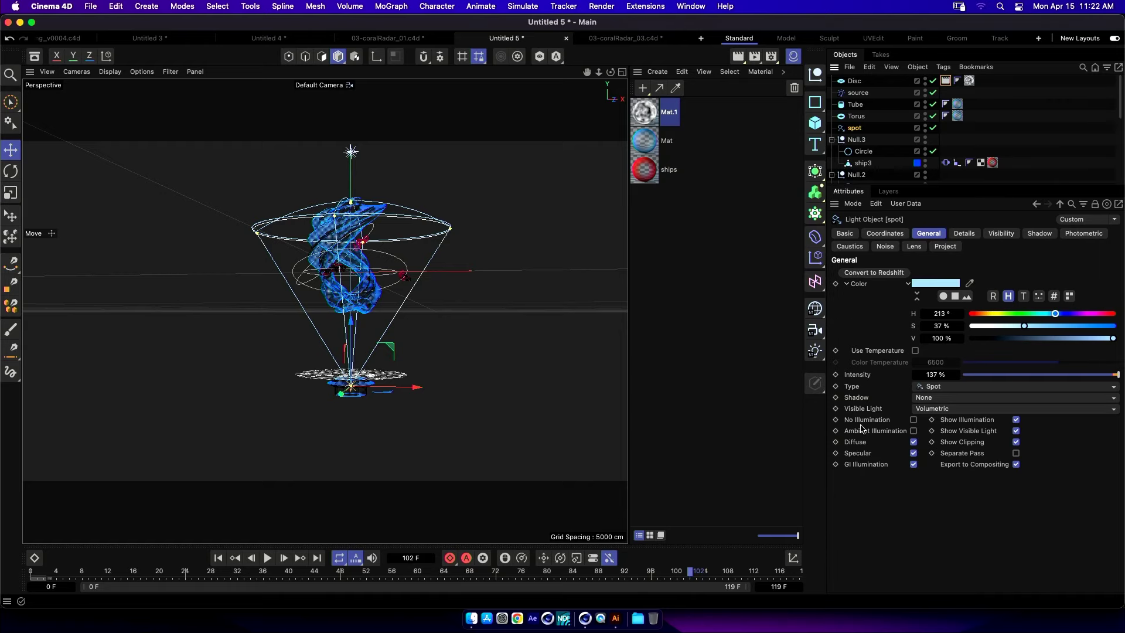
left_click_drag(430, 314, 414, 370, "alt")
key("super+e")
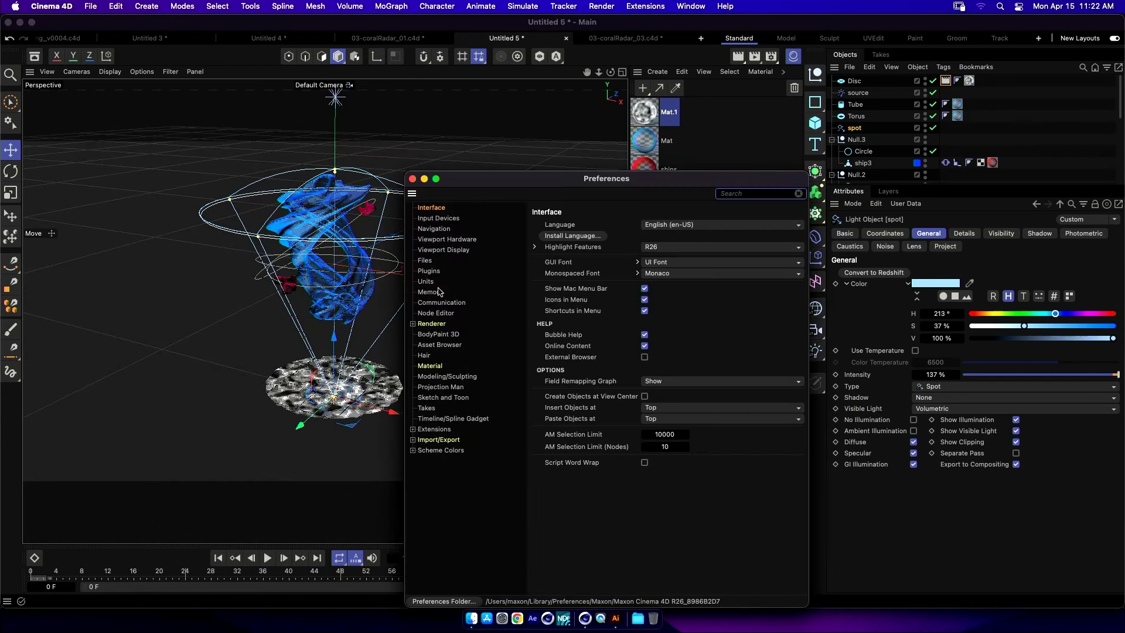
left_click(413, 175)
key("super+r")
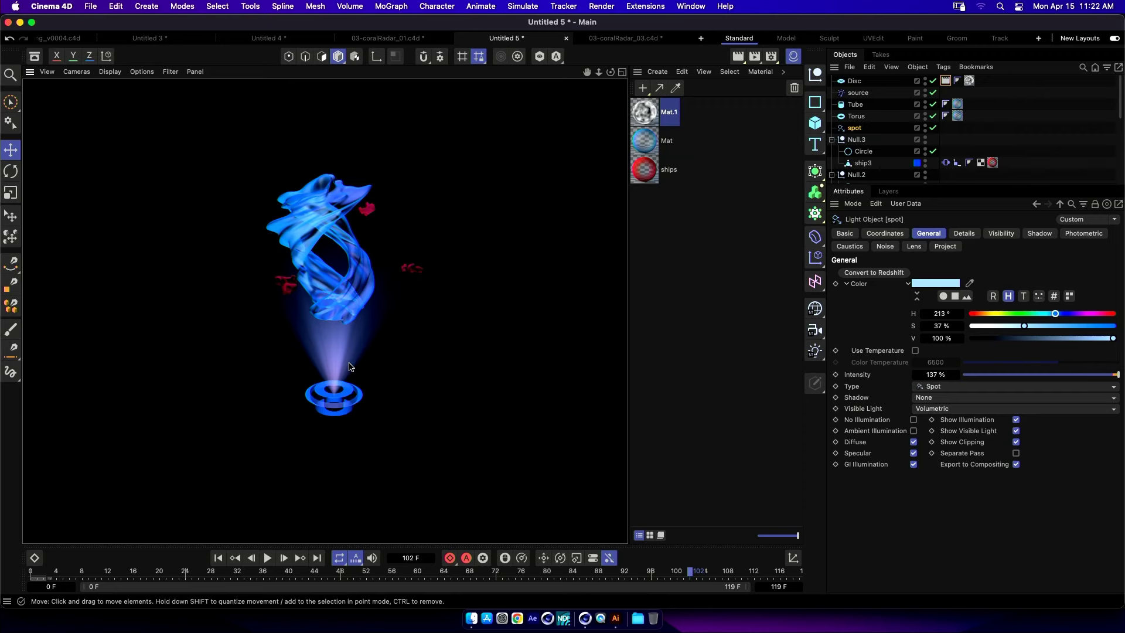
left_click(370, 345)
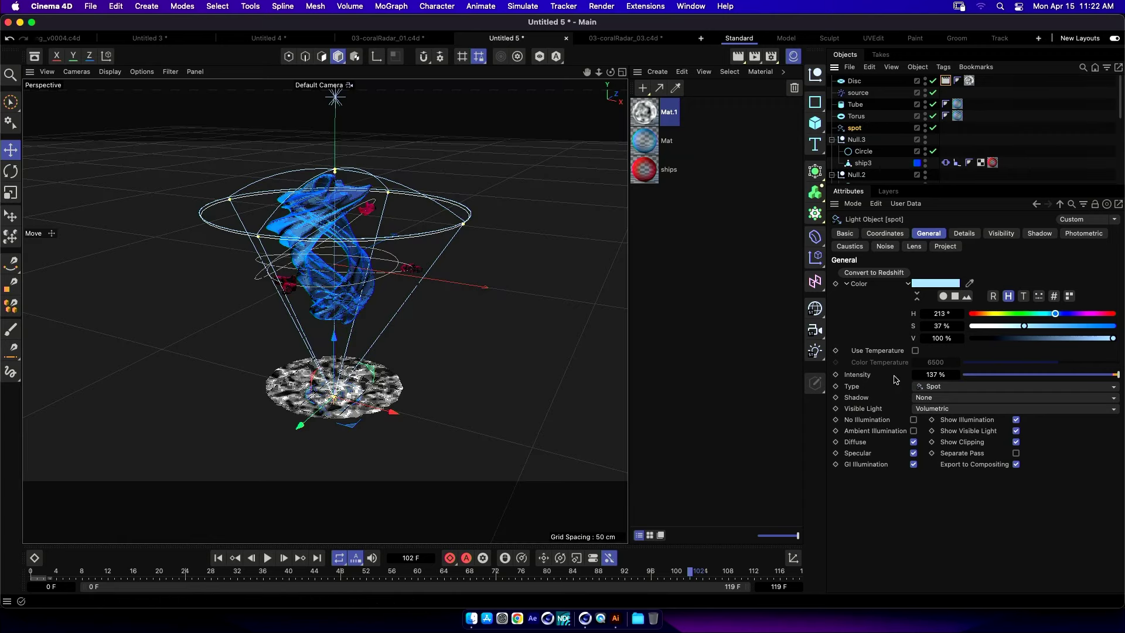
Drag the spot light's volumetric Outer Distance to about 537 cm, checking with viewport renders.
left_click(1002, 233)
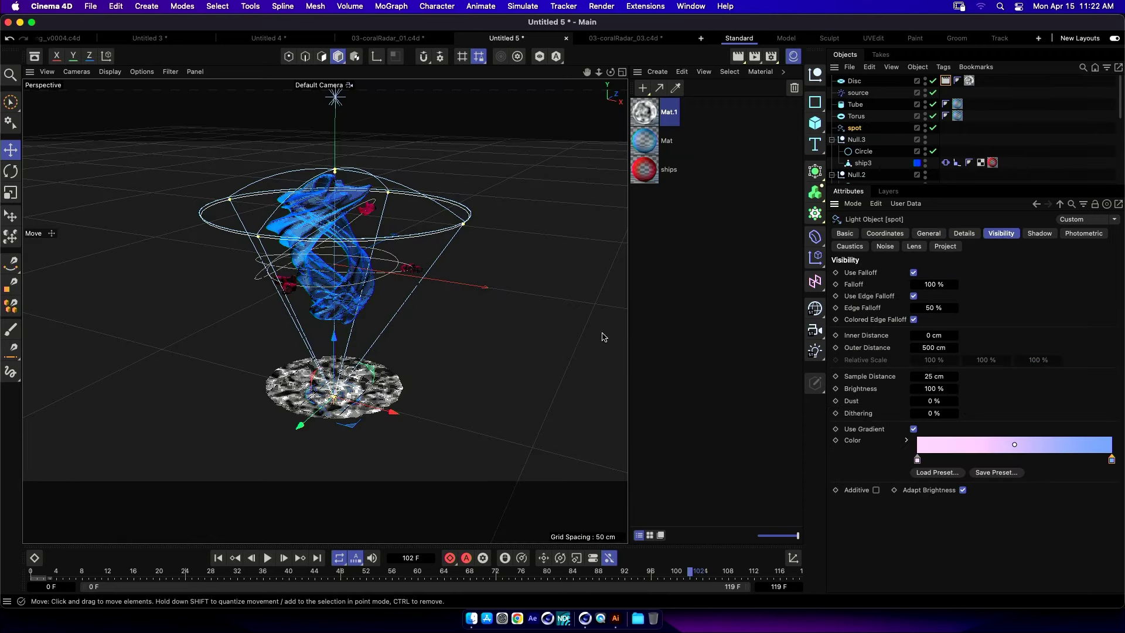
left_click_drag(490, 334, 425, 271, "alt")
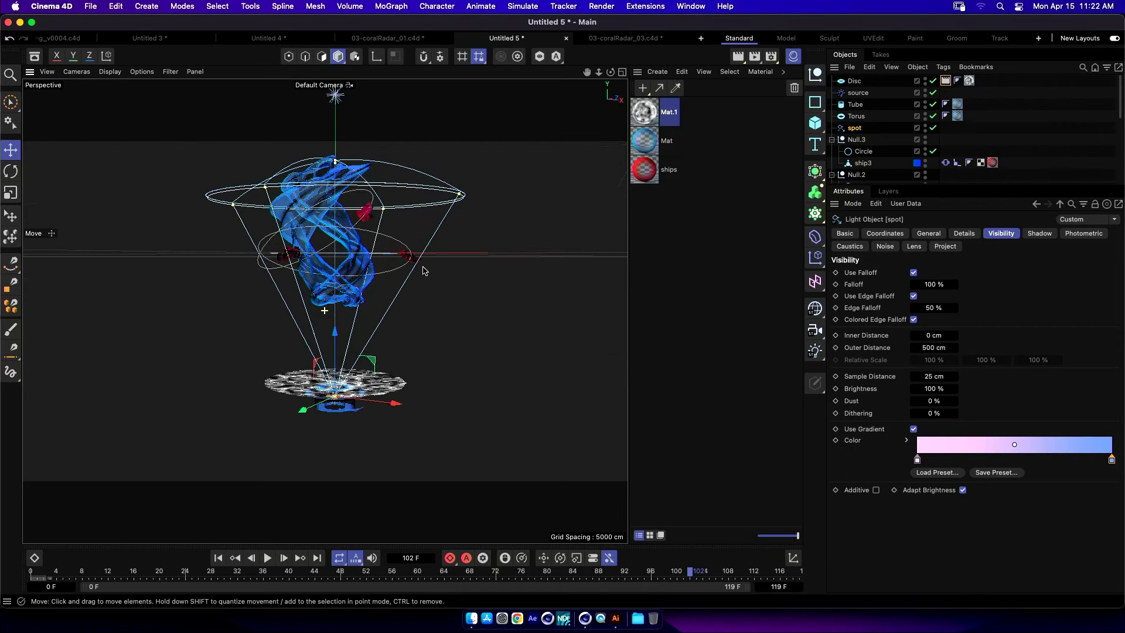
left_click_drag(335, 166, 332, 330)
key("ctrl+r")
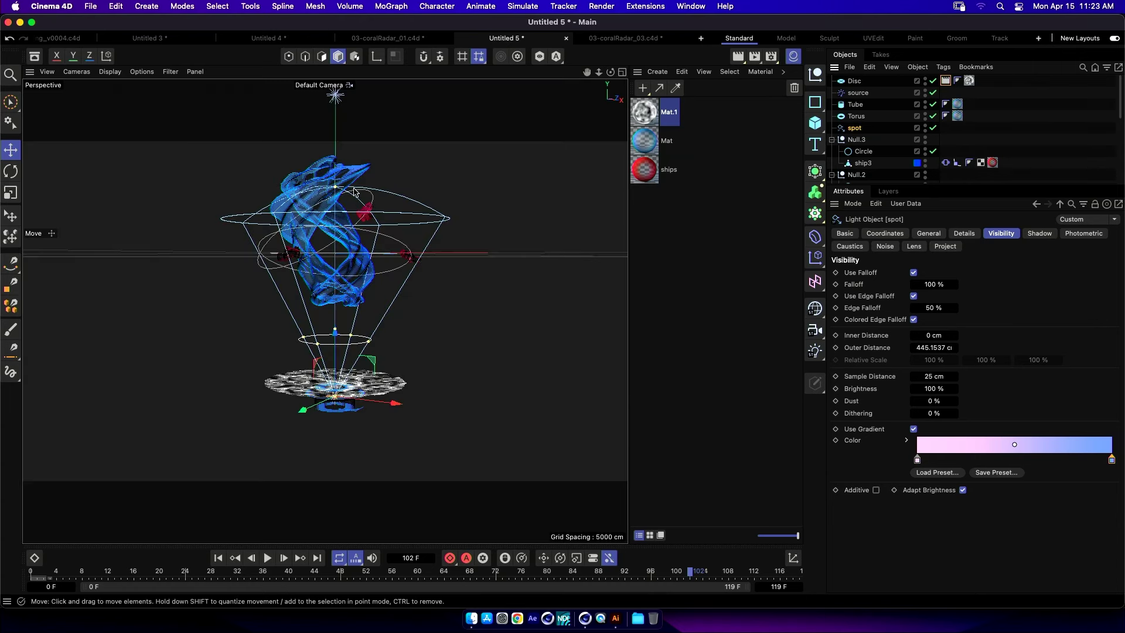
left_click_drag(347, 193, 359, 262)
key("ctrl+r")
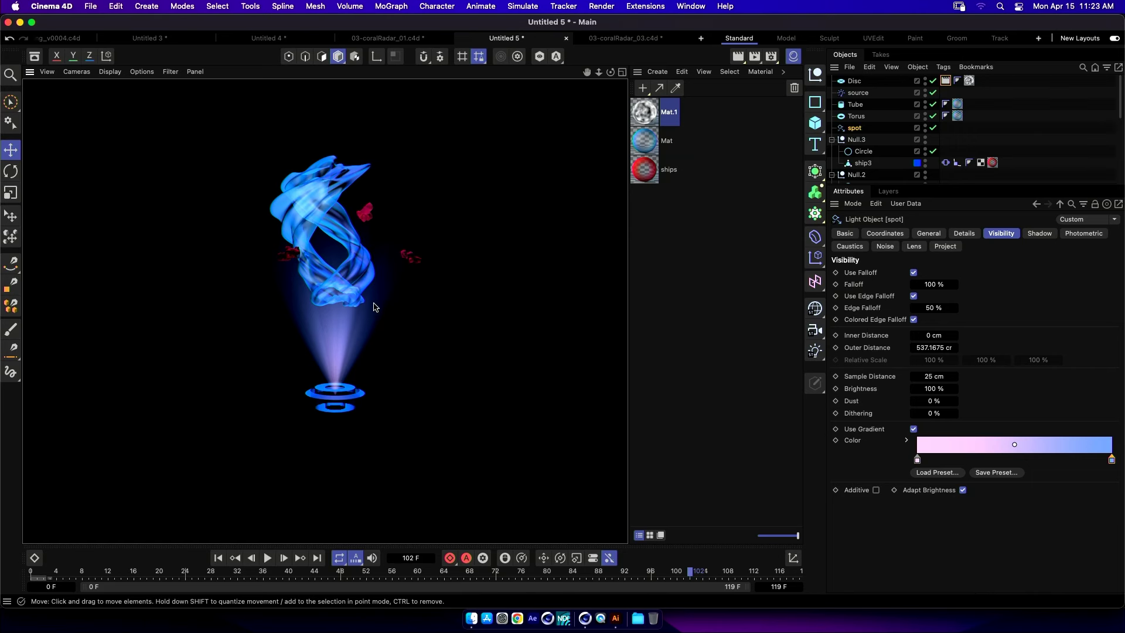
key("Escape")
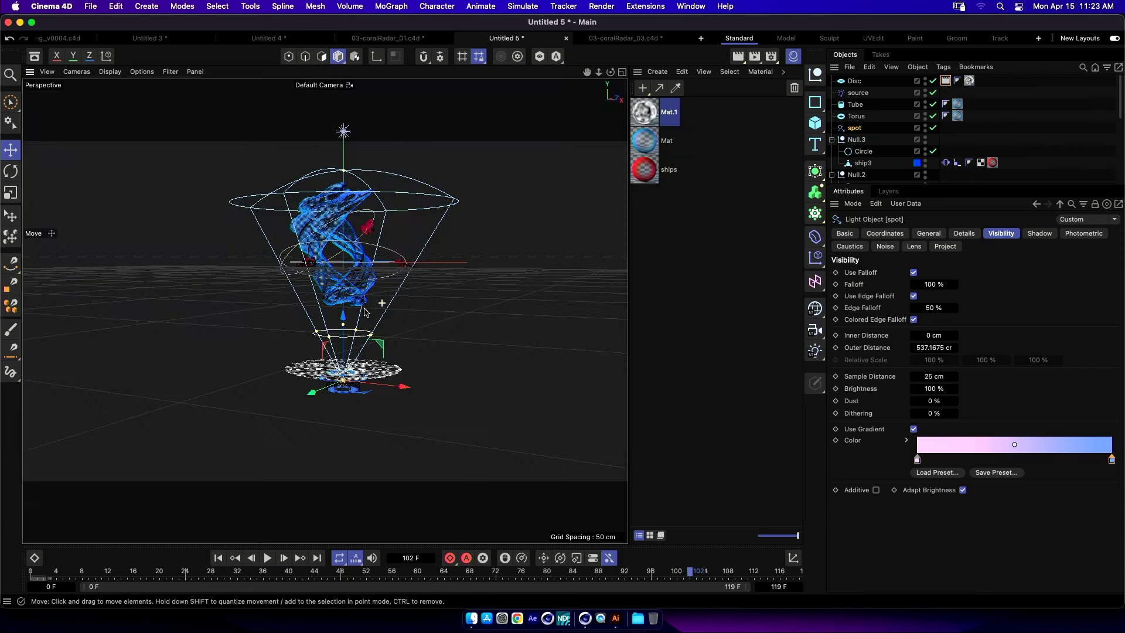
Return to the 04-octobotDialMapping_v0004.c4d tab, dismiss the Projects list, and switch to Finder.
left_click(75, 40)
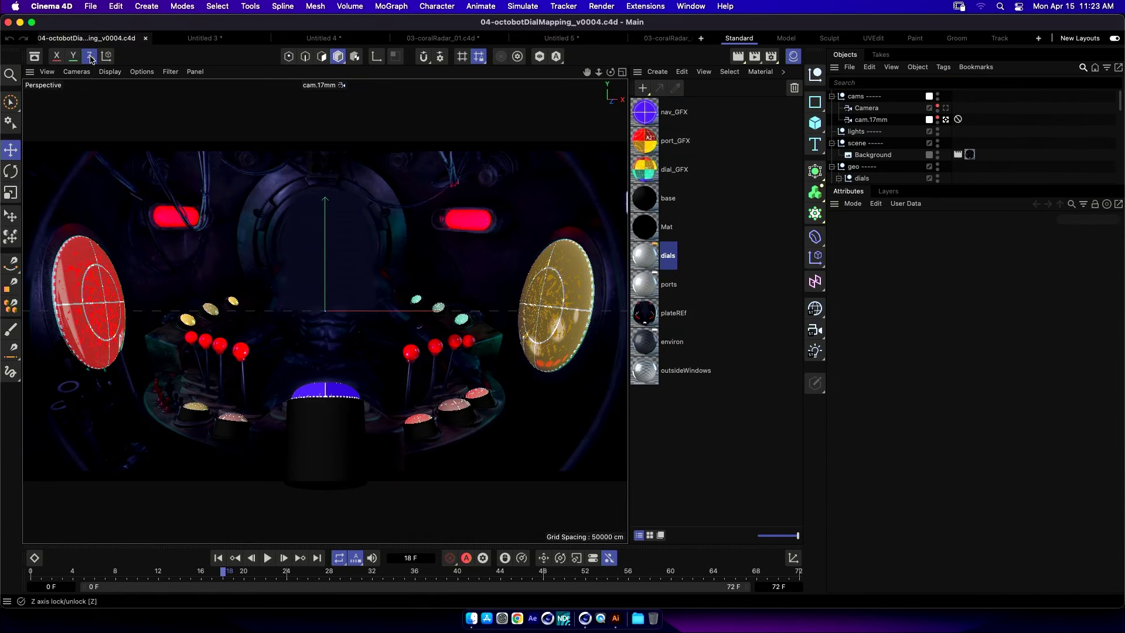
key("v")
mouse_move(463, 367)
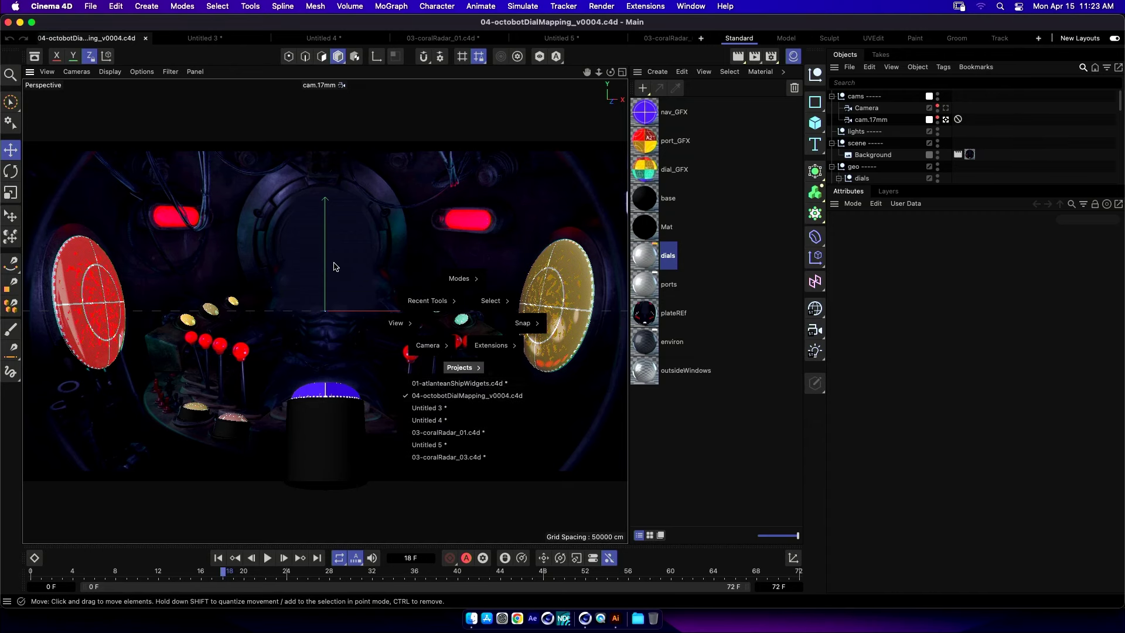
key("Escape")
key("super+Tab")
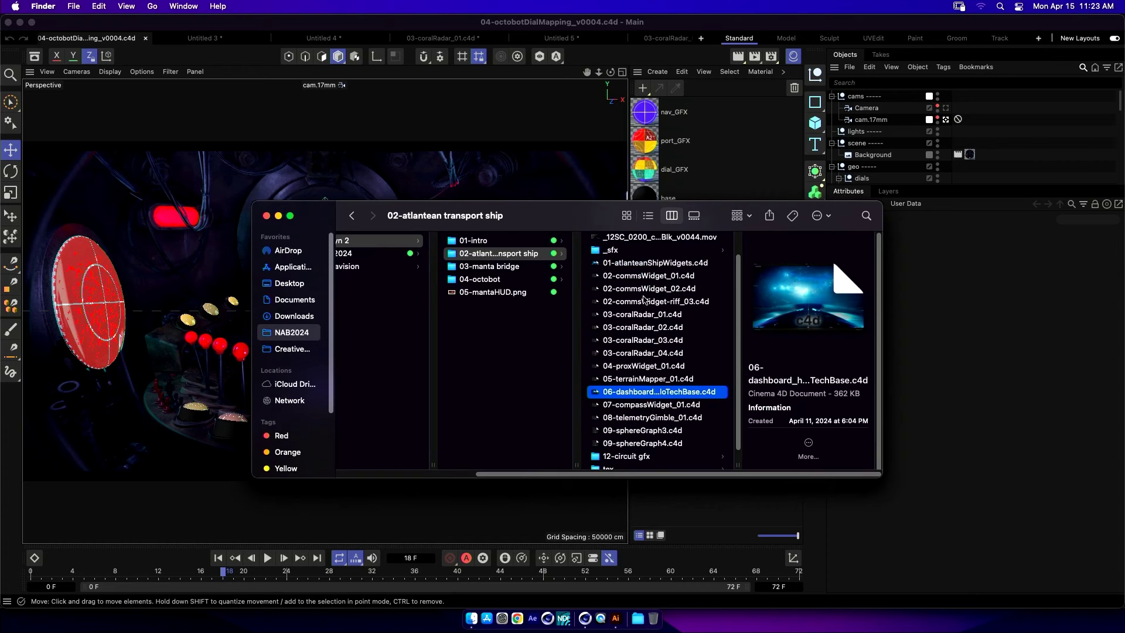
Open the 03-manta bridge folder and Quick Look 1-exteriorMantaShip.png.
key("Down")
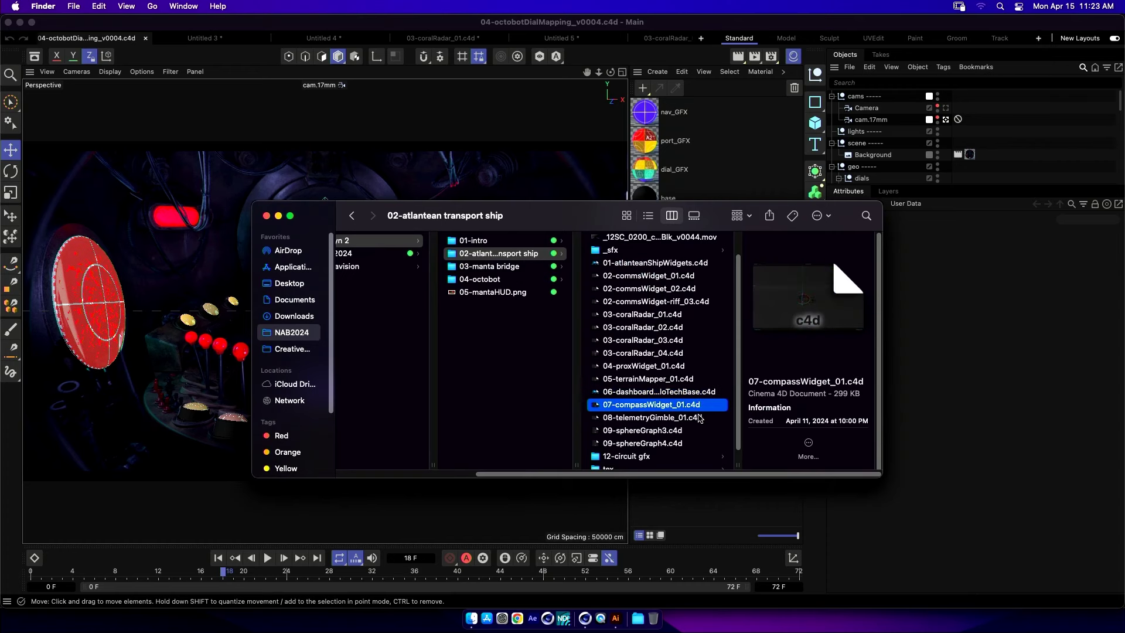
left_click(518, 266)
left_click_drag(584, 225, 513, 219)
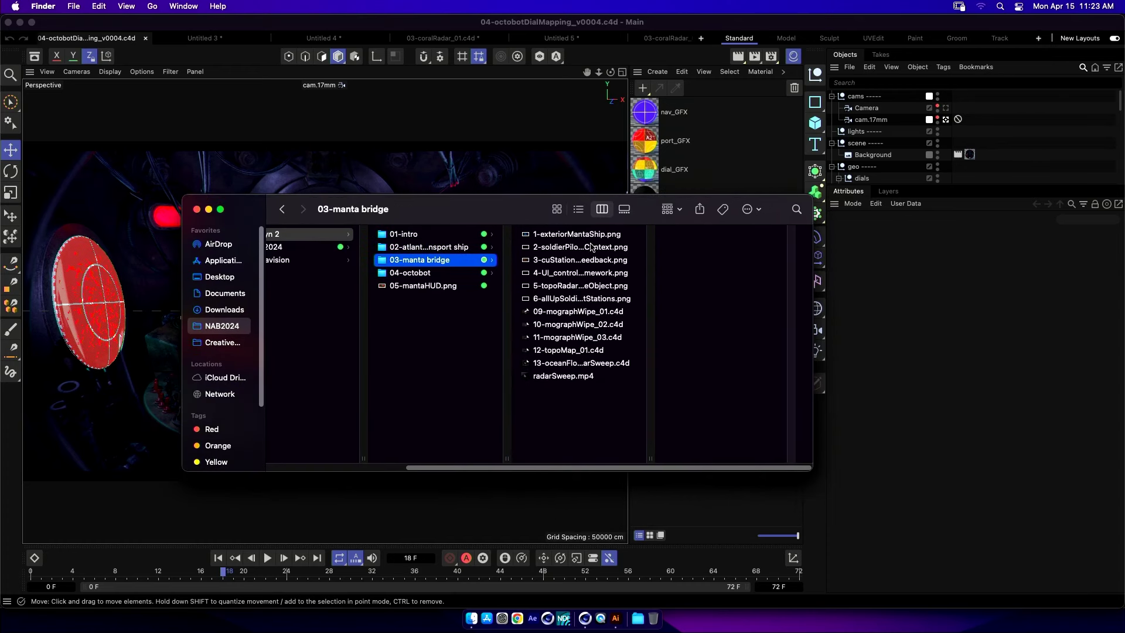
left_click(612, 248)
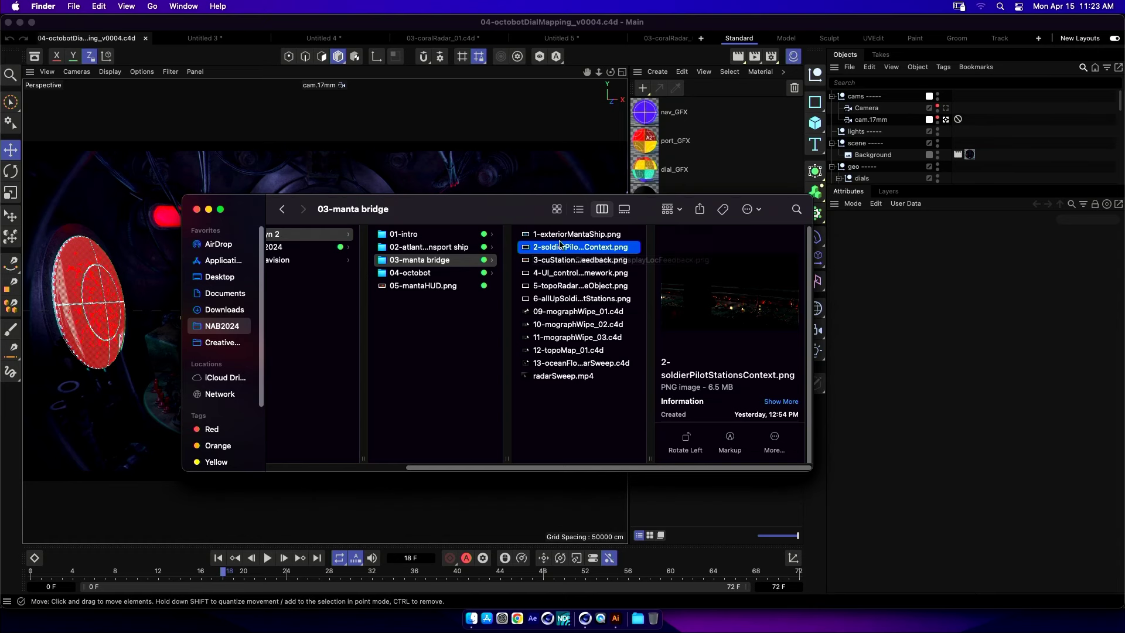
left_click_drag(516, 208, 505, 208)
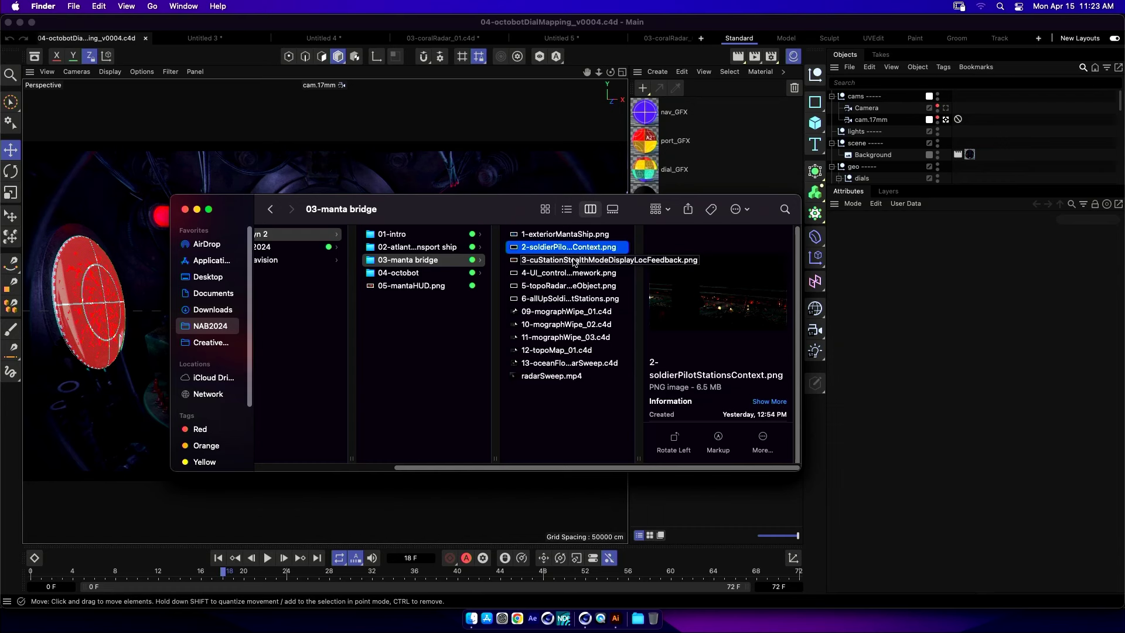
key("Up")
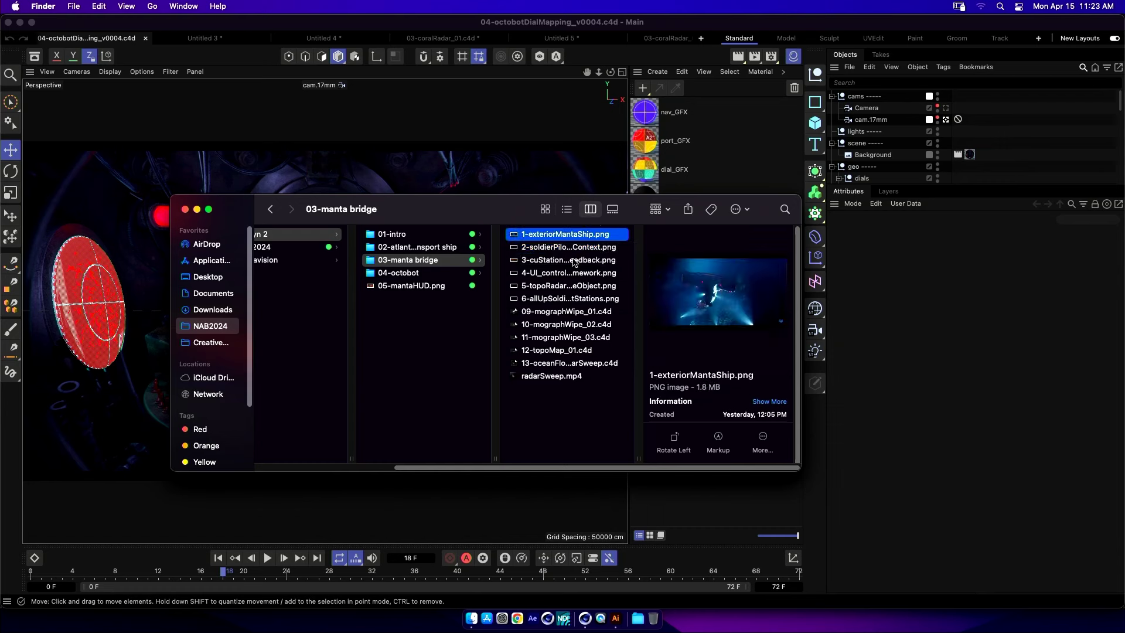
key("space")
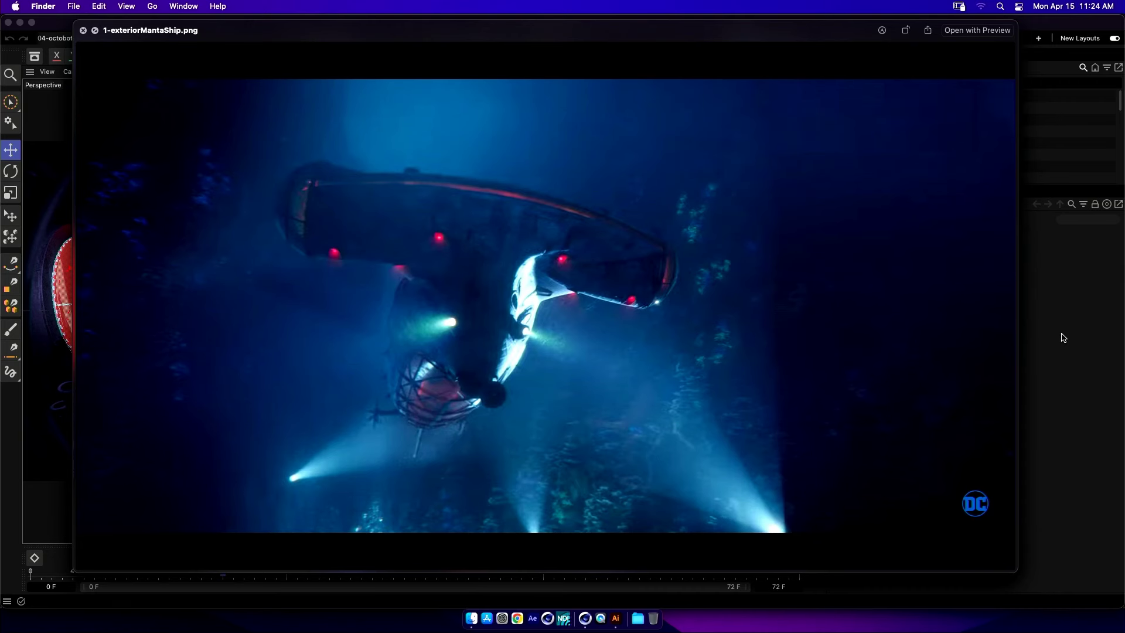
Step through images 2 and 3 to 4-UI_controlNavFramework.png in Quick Look.
key("Down")
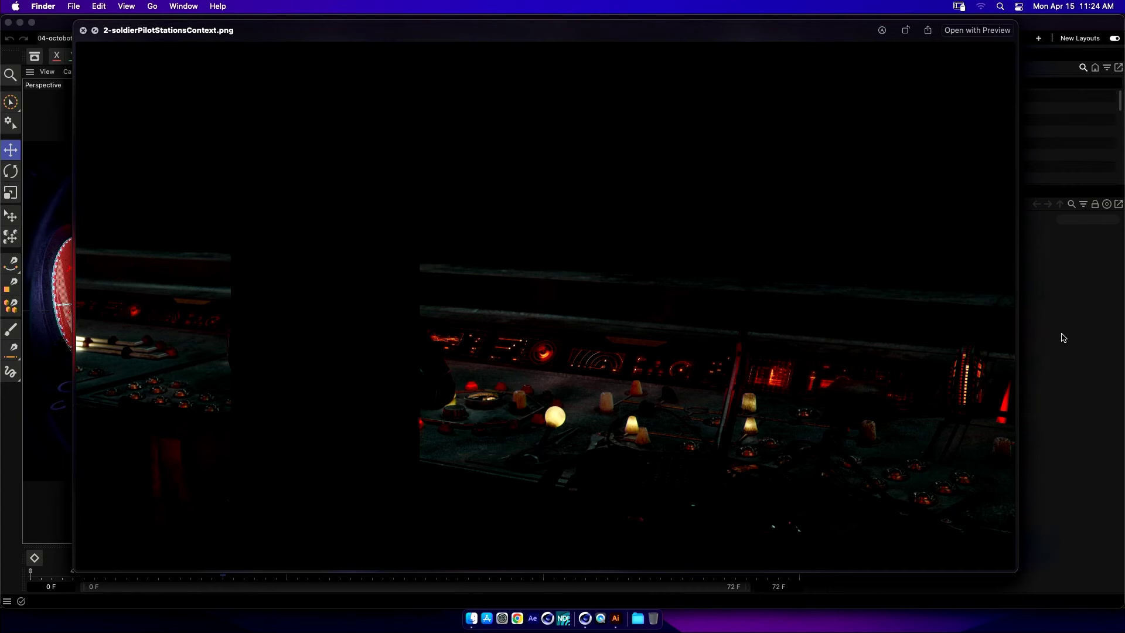
key("Down")
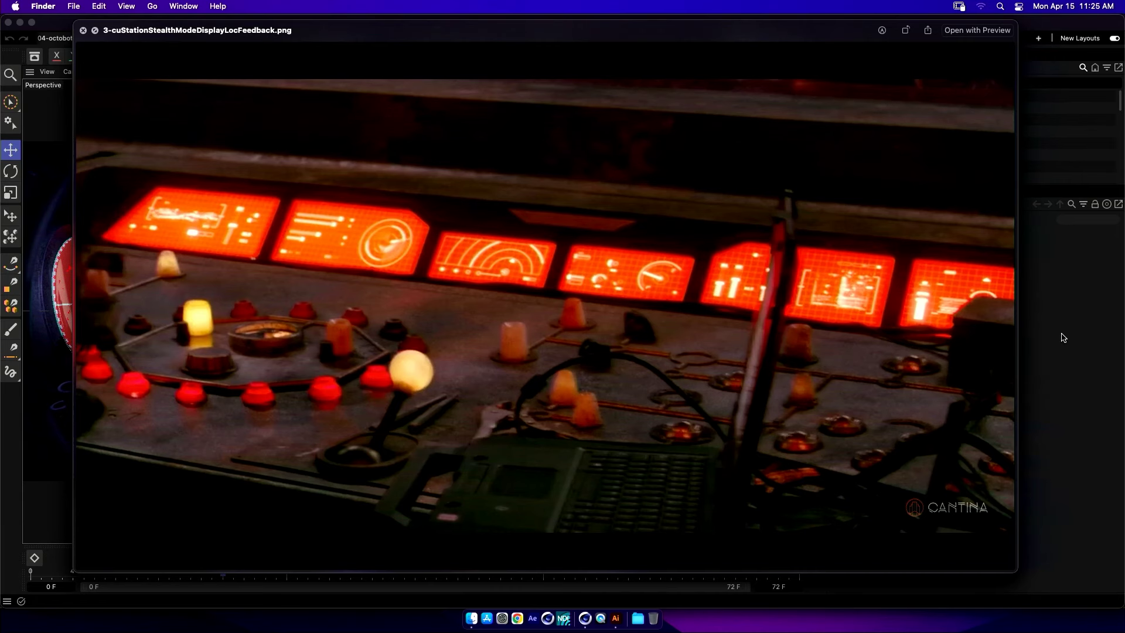
key("Down")
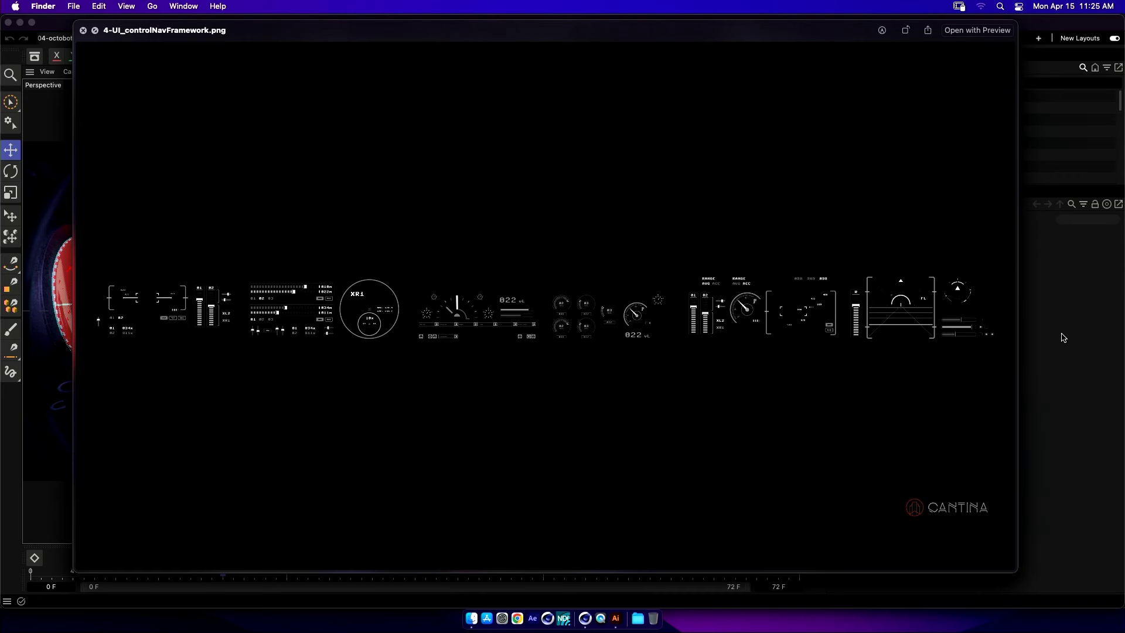
Go back to the earlier reference images, then forward to 5-topoRadarElementsLandscapeObject.png.
key("Up")
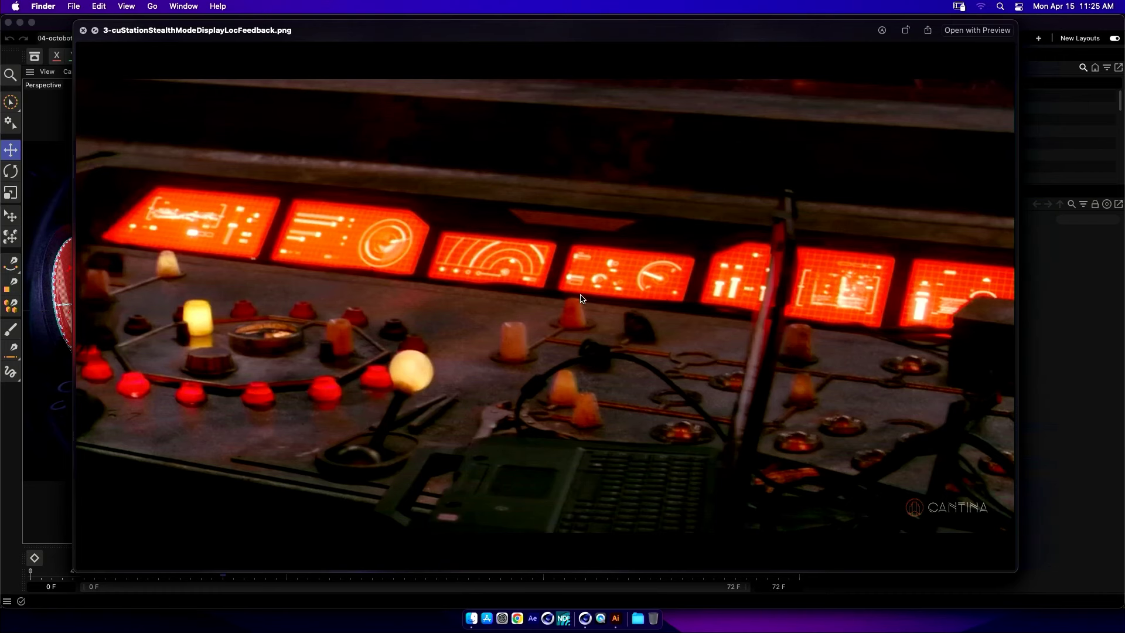
key("Up")
key("Up")
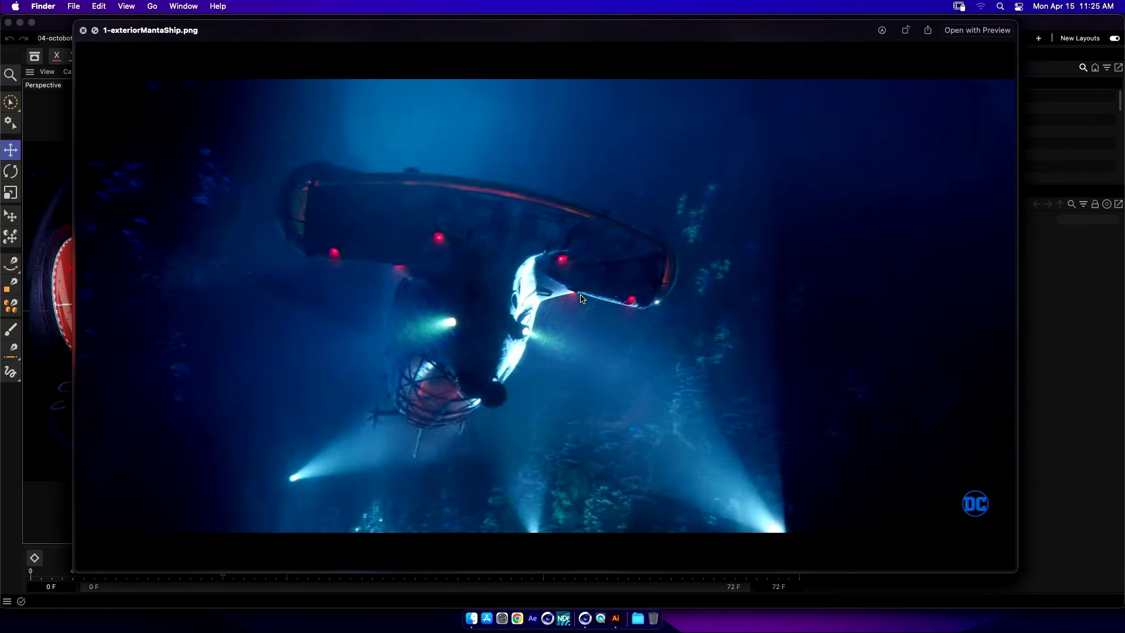
key("Down")
key("Down")
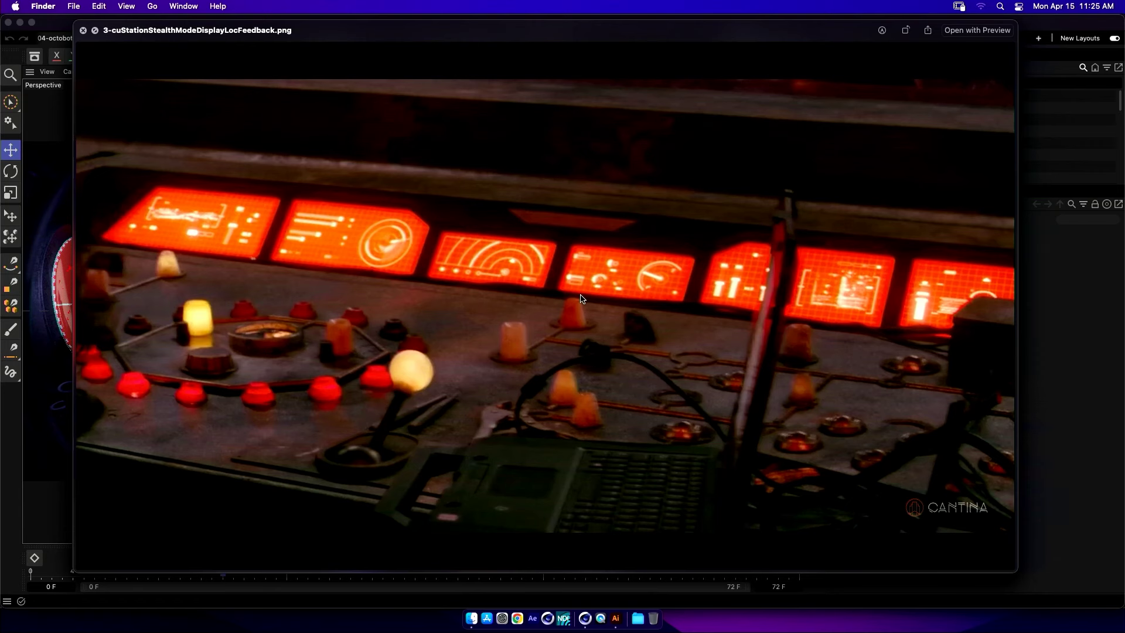
key("Down")
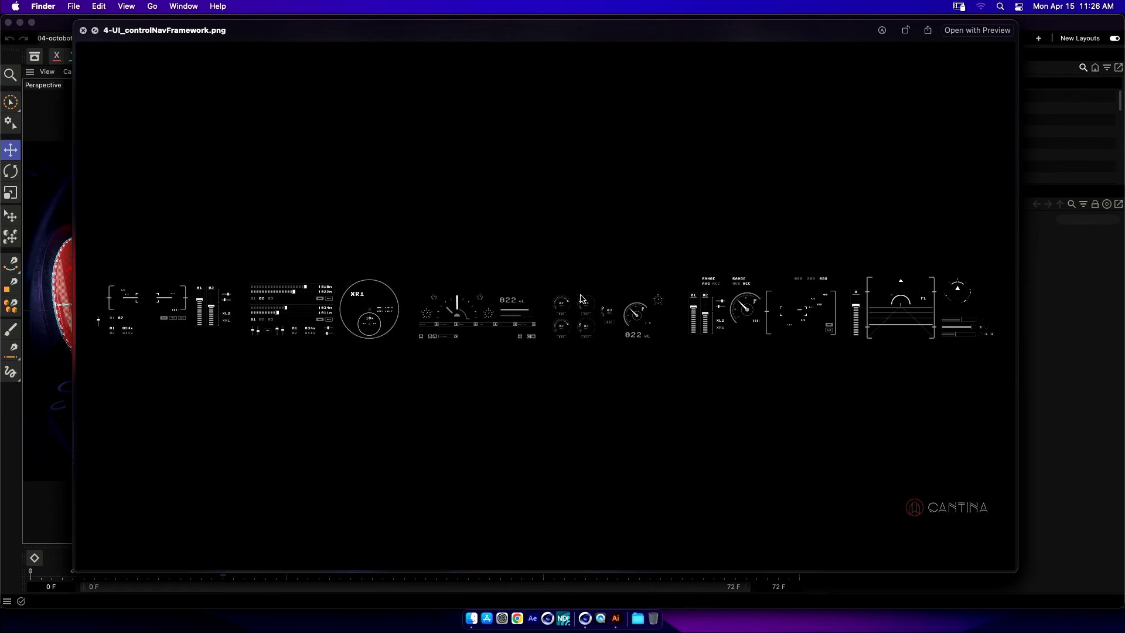
key("Down")
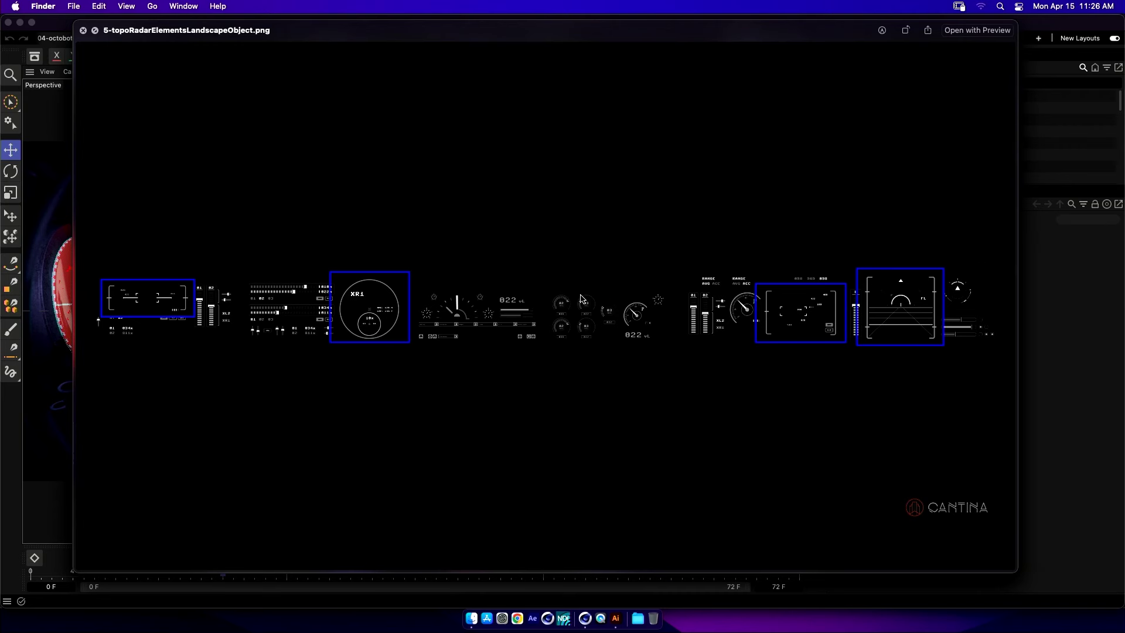
Advance Quick Look to 6-allUpSoldierPilotStations.png and then the 09-mographWipe_01.c4d preview.
key("Down")
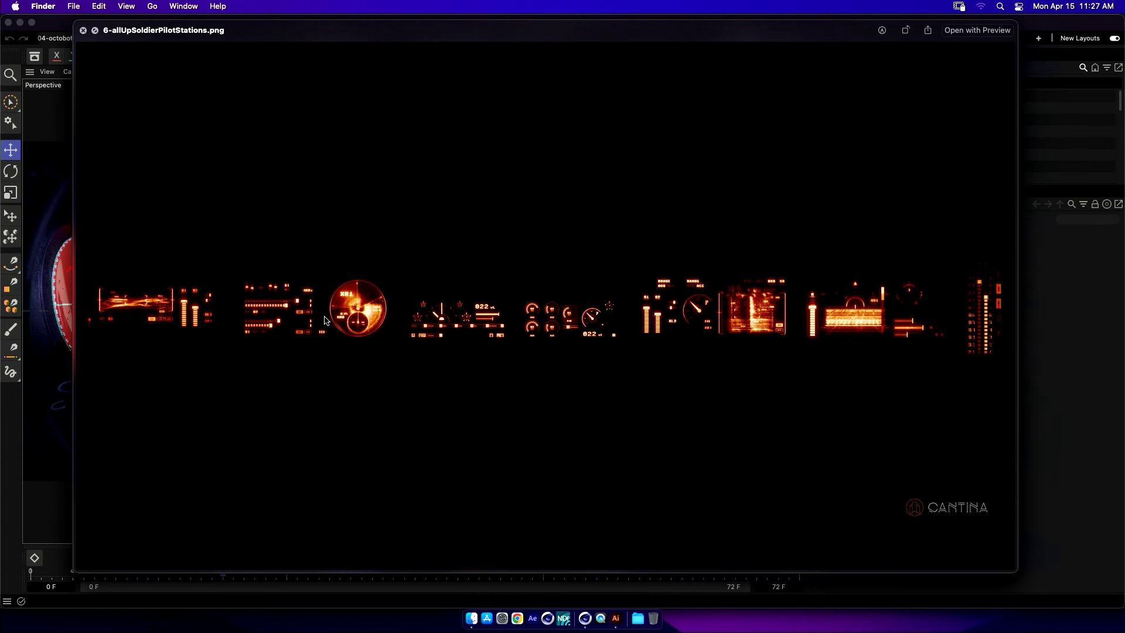
key("Down")
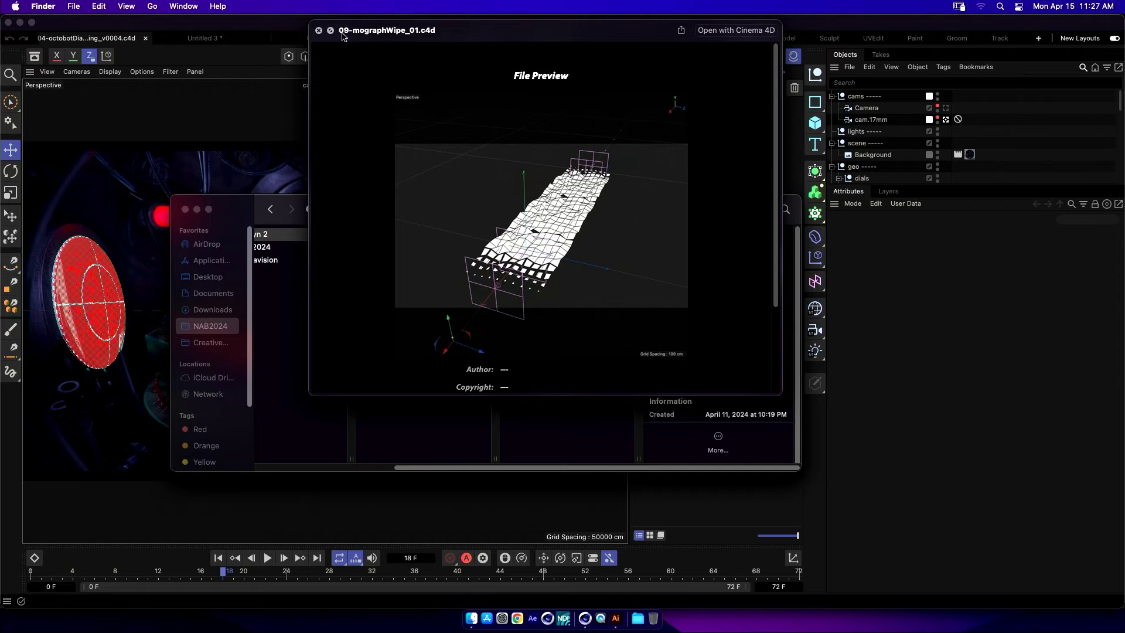
Close Quick Look and open 09-mographWipe_01.c4d in Cinema 4D.
left_click(319, 31)
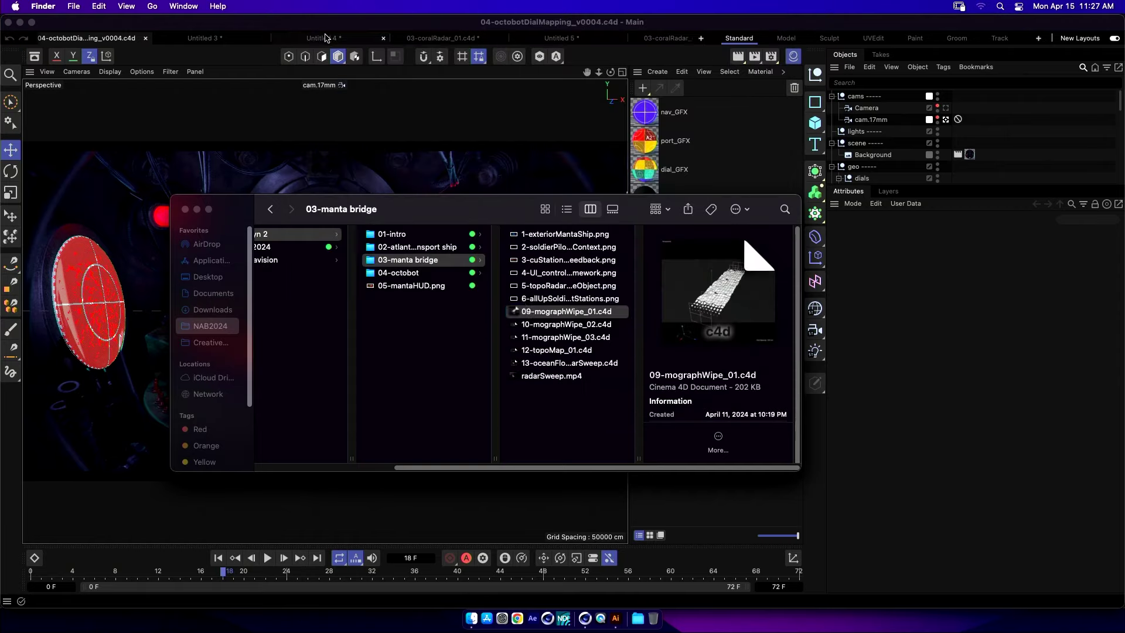
double_click(576, 317)
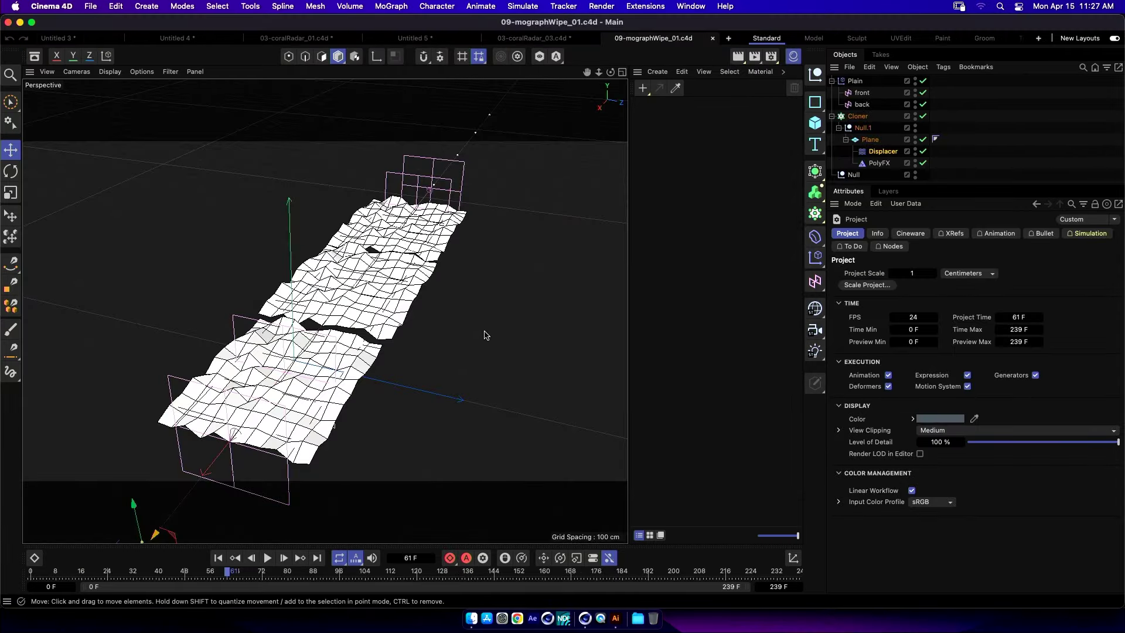
mouse_move(462, 318)
left_mouse_down("alt")
mouse_move(447, 314)
mouse_move(481, 324)
mouse_move(470, 329)
mouse_move(474, 350)
mouse_move(495, 352)
mouse_move(495, 311)
mouse_move(468, 339)
left_mouse_up("alt")
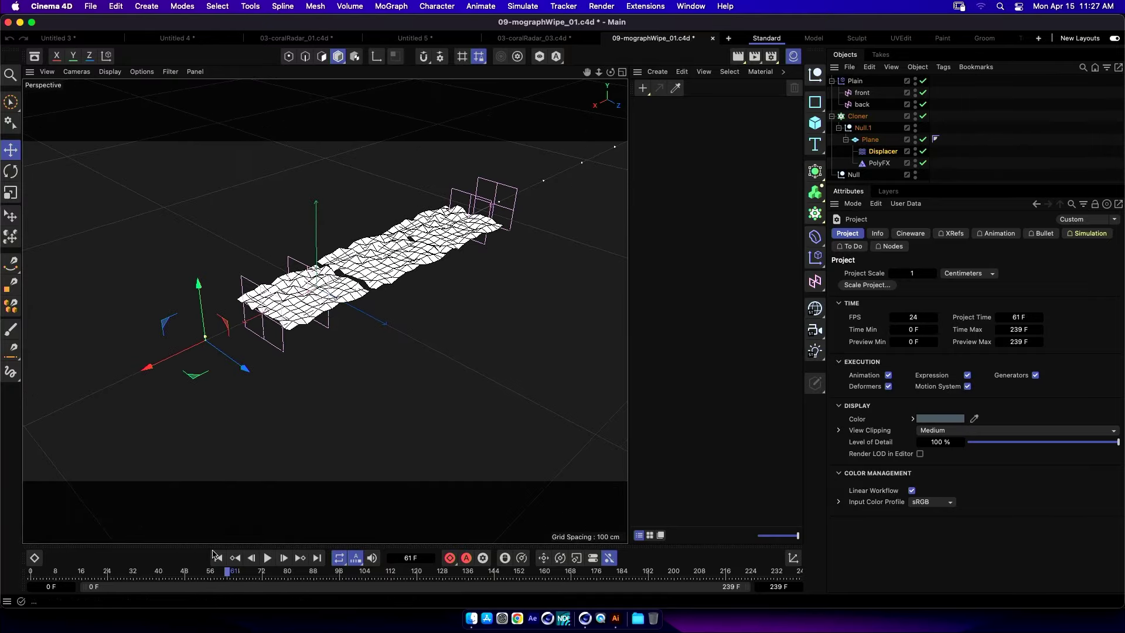
Play the animation from frame 0, orbiting to watch the plane tiles separate.
left_click(267, 557)
left_click(267, 557)
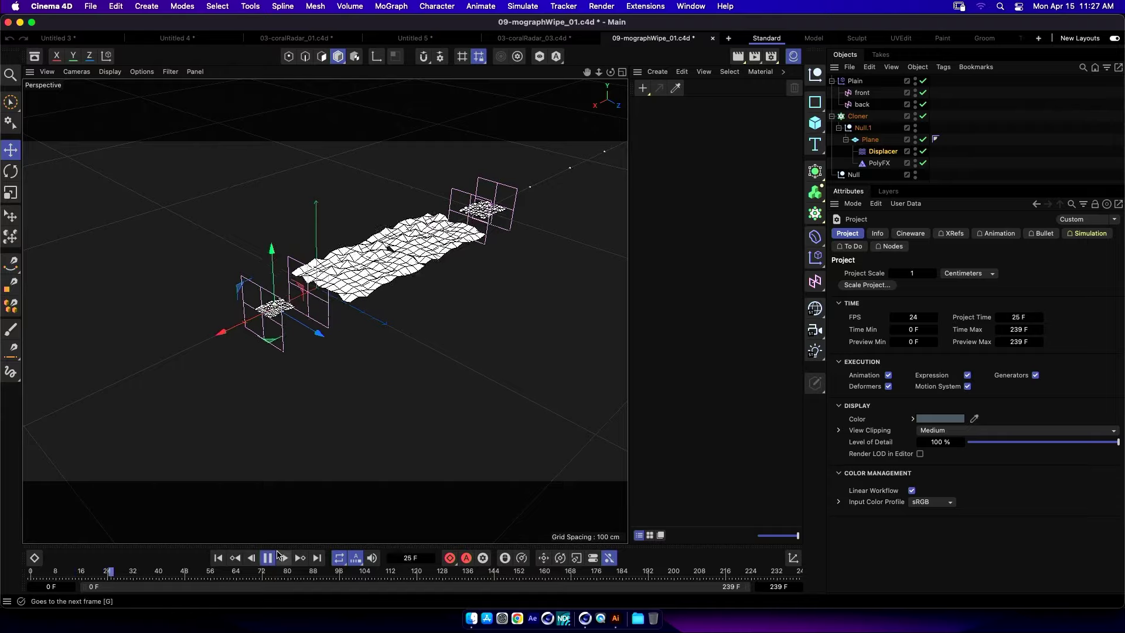
left_click_drag(296, 460, 405, 319, "alt")
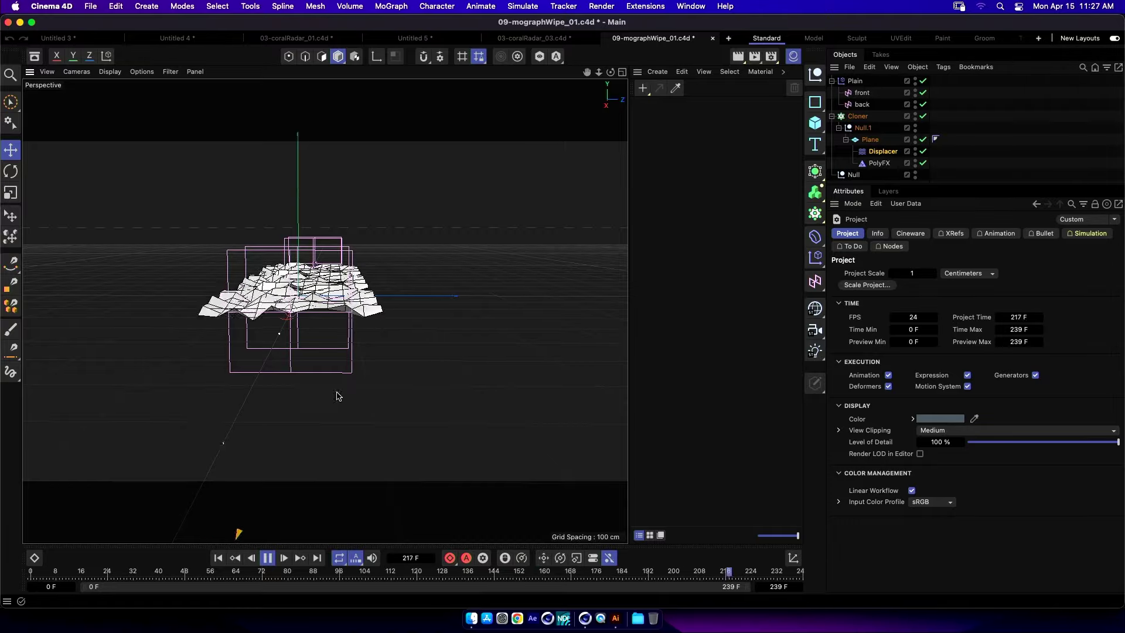
left_click_drag(328, 402, 523, 222, "alt")
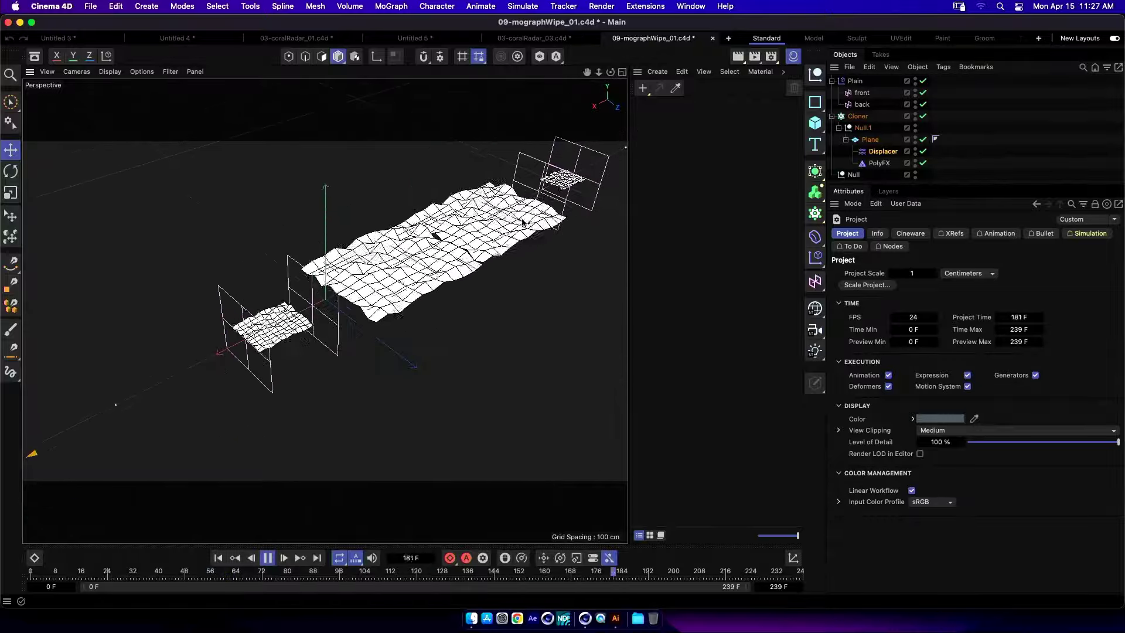
left_click(274, 558)
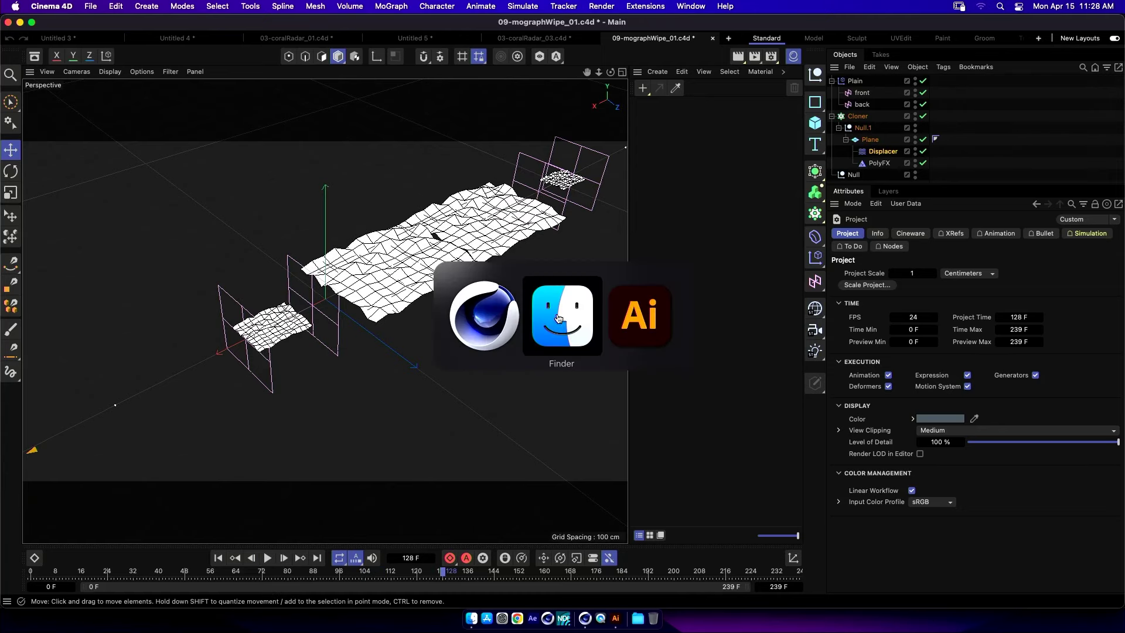
Open 10-mographWipe_02.c4d from Finder and play its animation from the start.
left_click(576, 320)
left_click(611, 327)
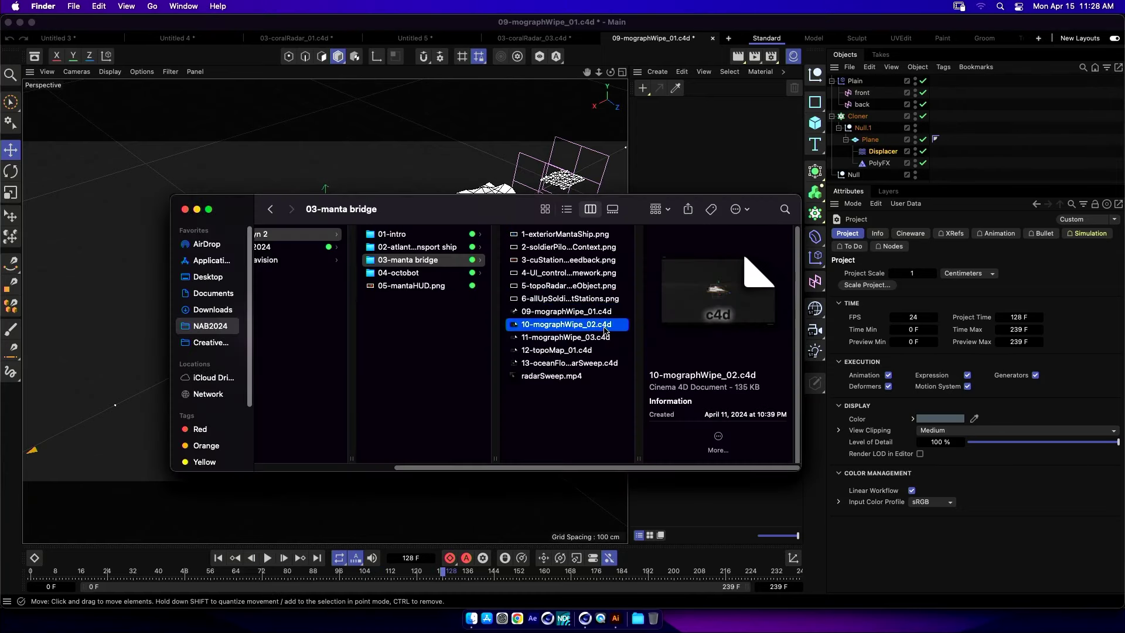
double_click(607, 326)
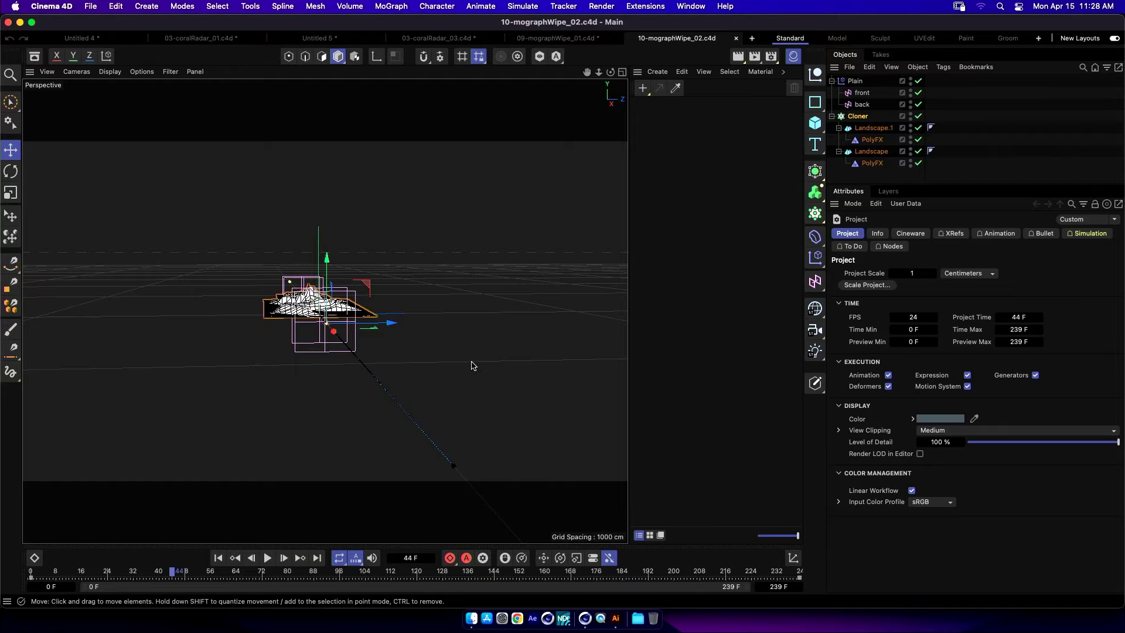
mouse_move(465, 355)
left_mouse_down("alt")
mouse_move(360, 386)
mouse_move(385, 354)
mouse_move(455, 314)
mouse_move(456, 368)
mouse_move(465, 366)
left_mouse_up("alt")
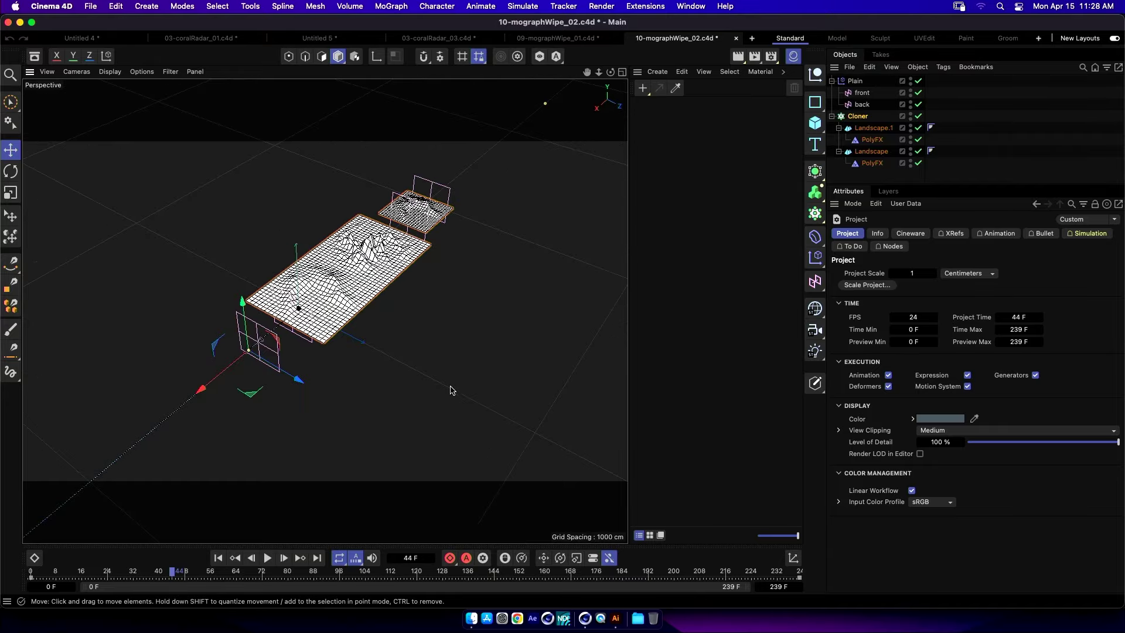
left_click(218, 558)
left_click(267, 558)
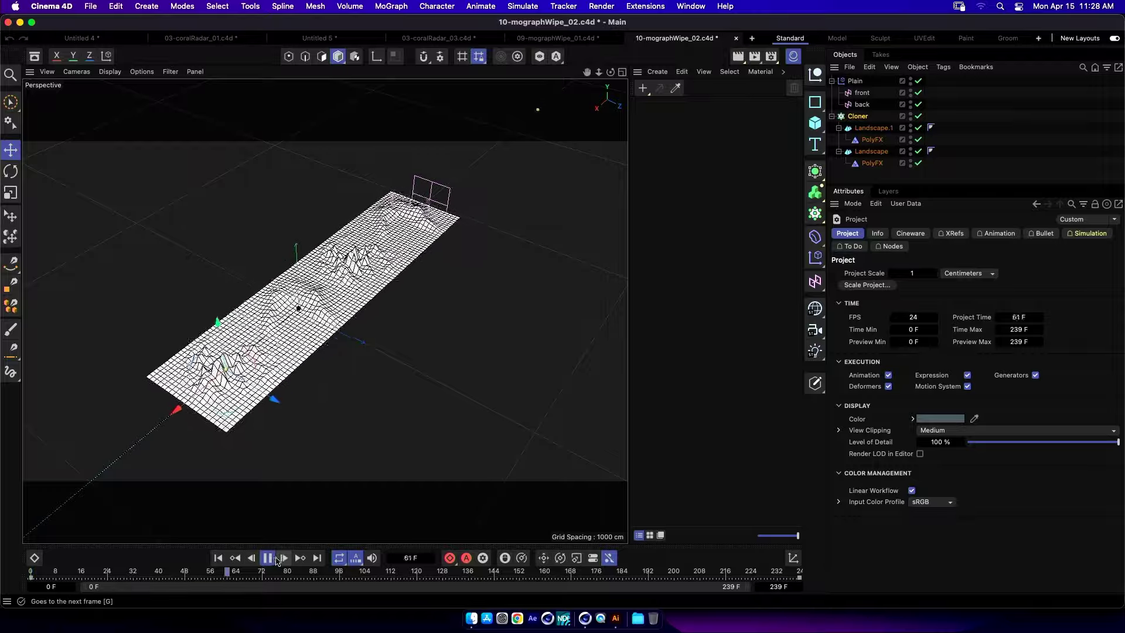
left_click(269, 558)
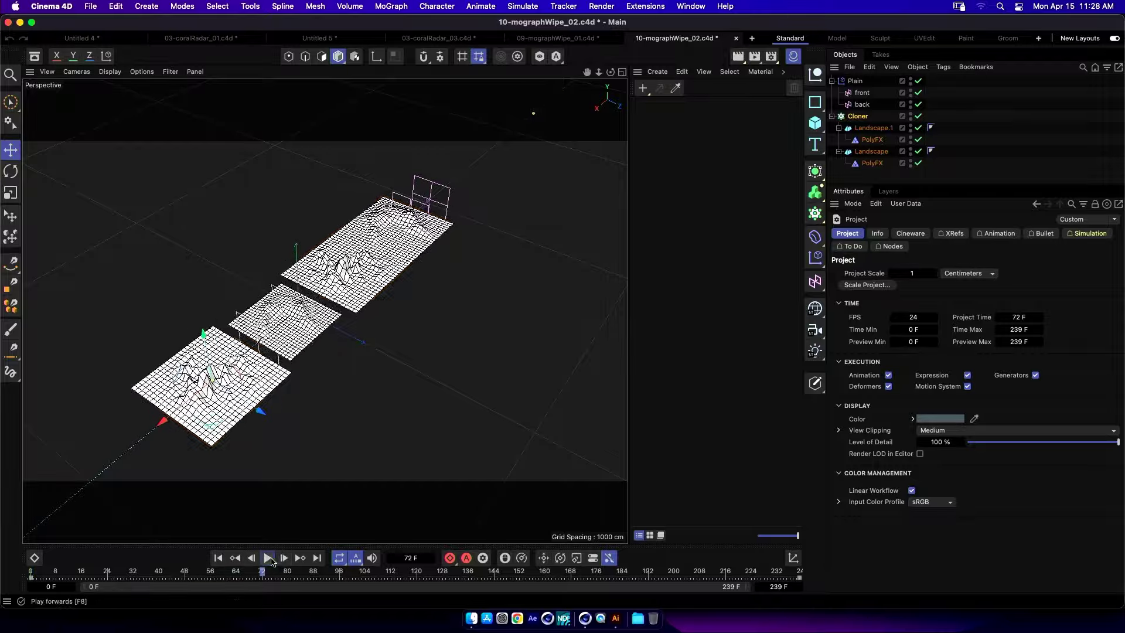
Select Landscape.1 and its PolyFX, then replay the animation.
left_click(876, 130)
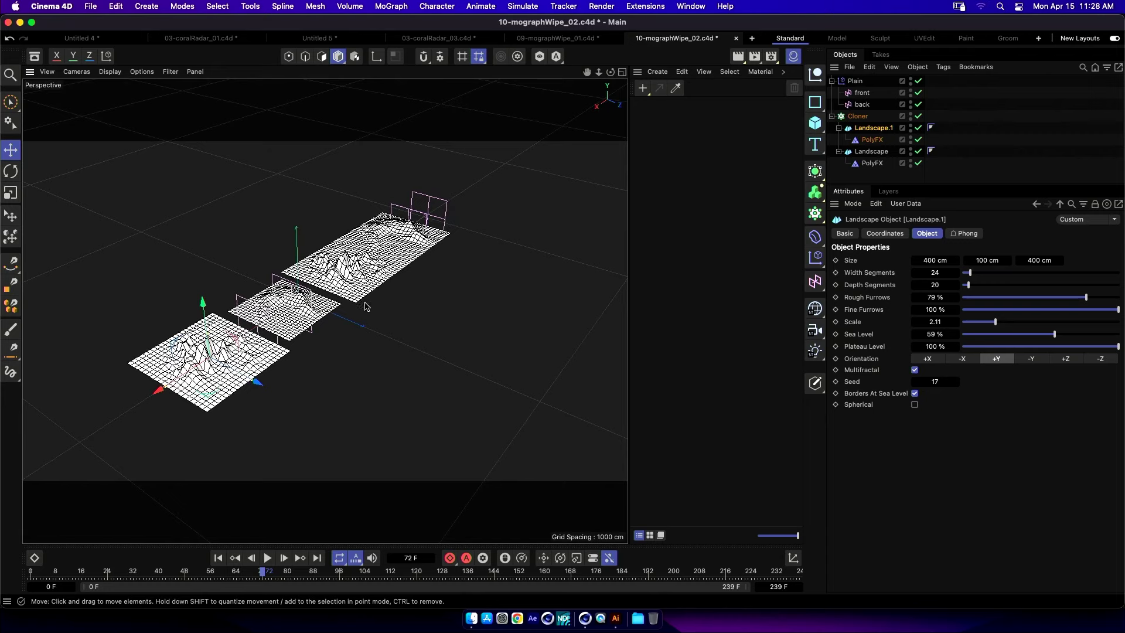
scroll(381, 290, "up", 4)
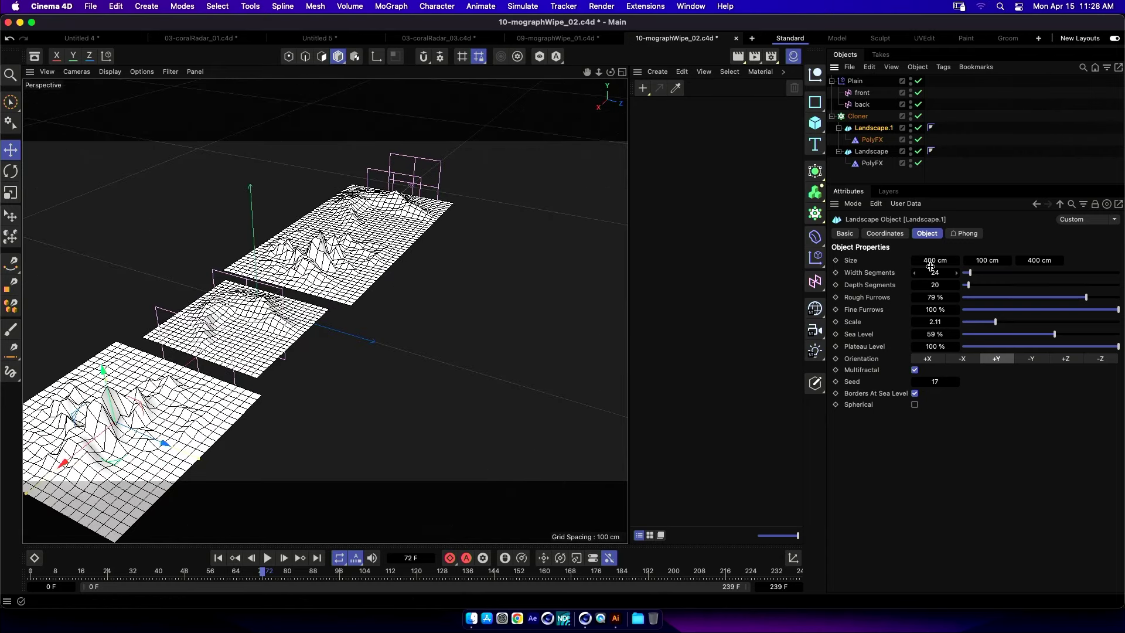
key("Down")
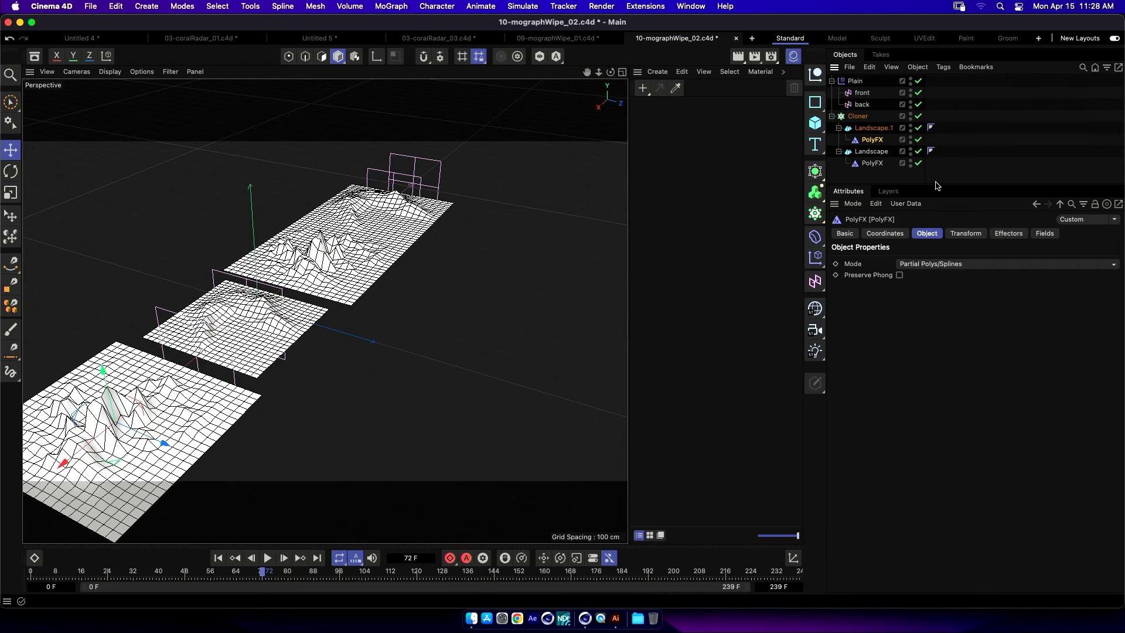
left_click_drag(938, 184, 937, 202)
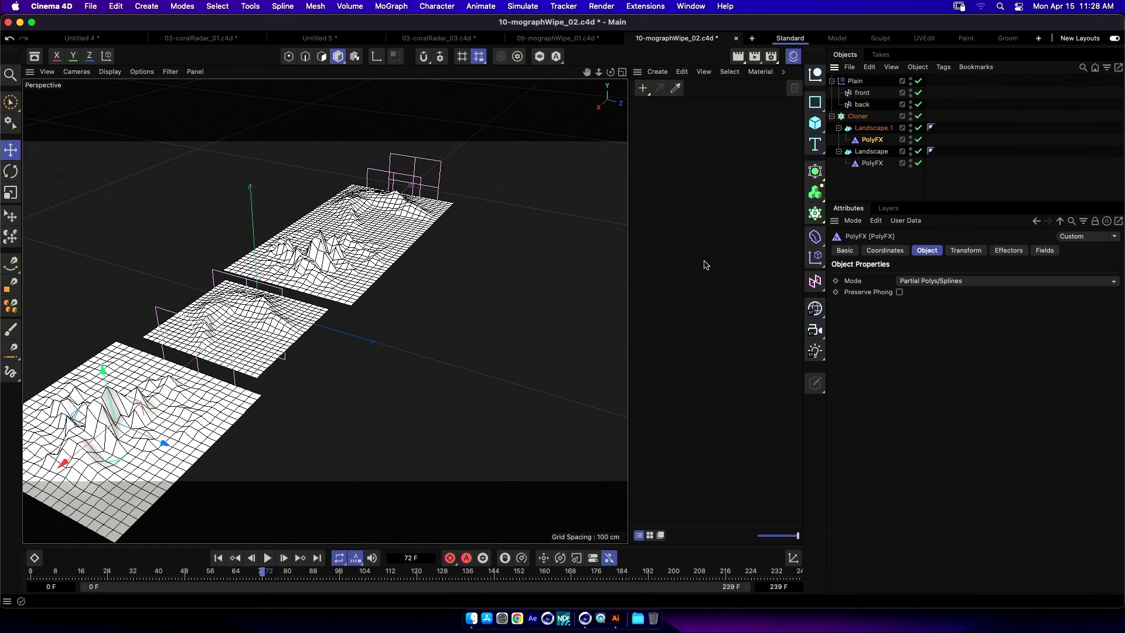
left_click(218, 558)
left_click(268, 559)
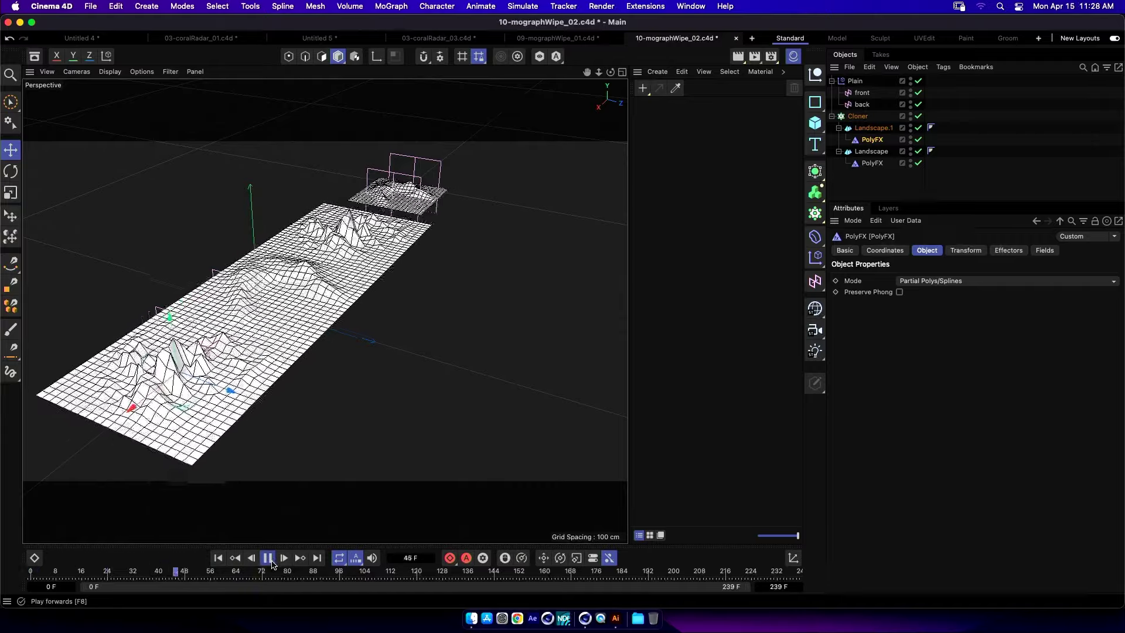
left_click(268, 558)
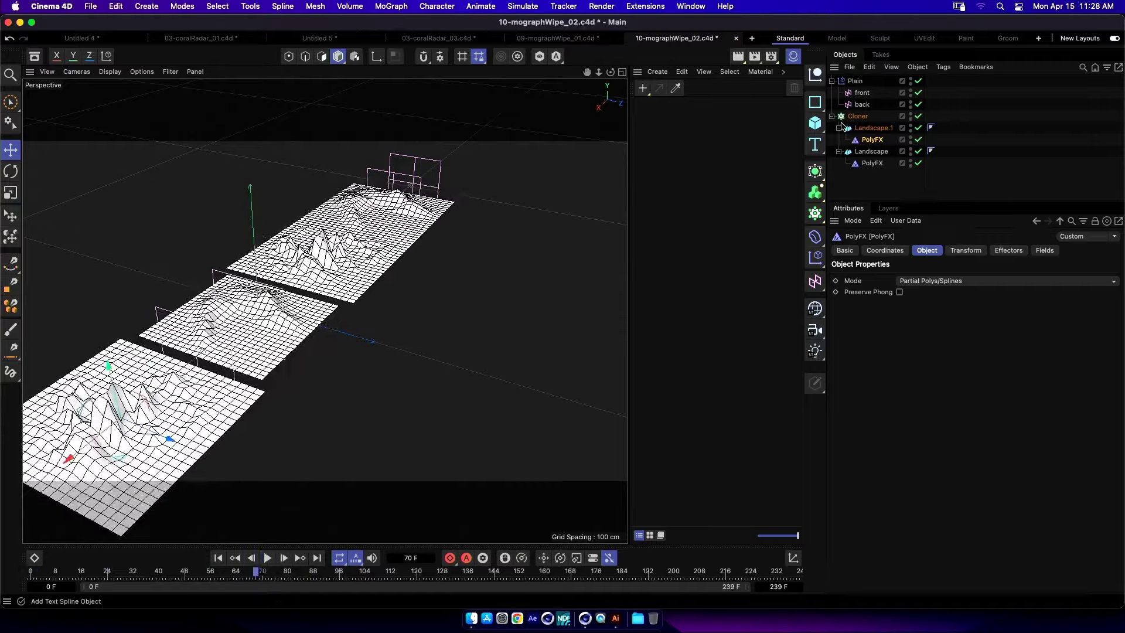
Add the Plain effector to the Cloner's Effectors list.
left_click(855, 81)
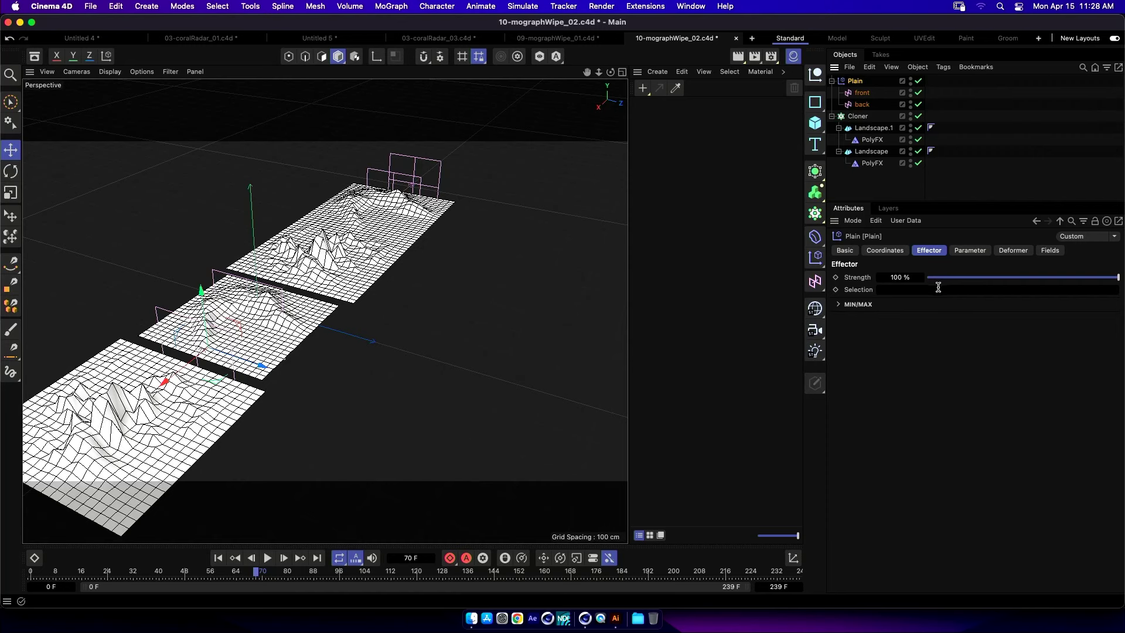
left_click(858, 116)
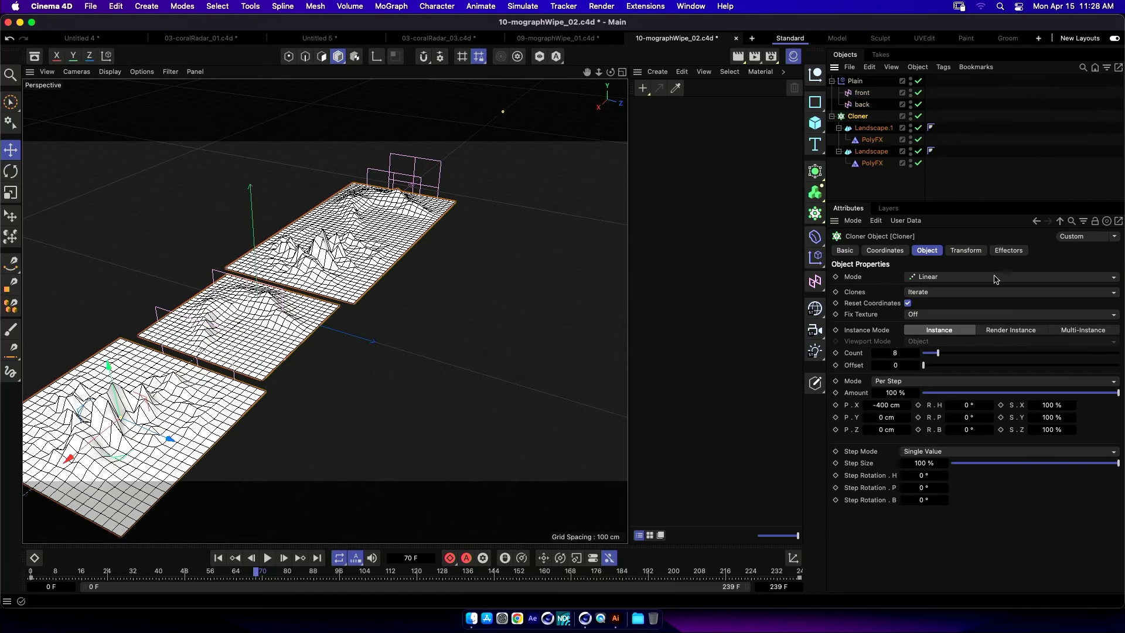
left_click(1016, 252)
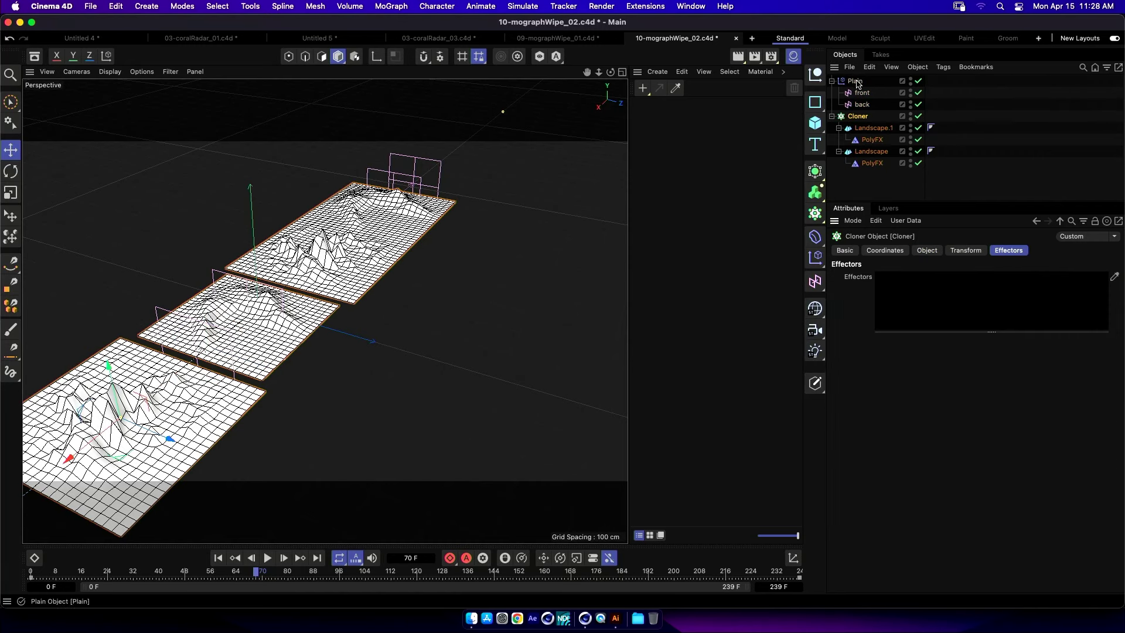
left_click_drag(855, 81, 931, 301)
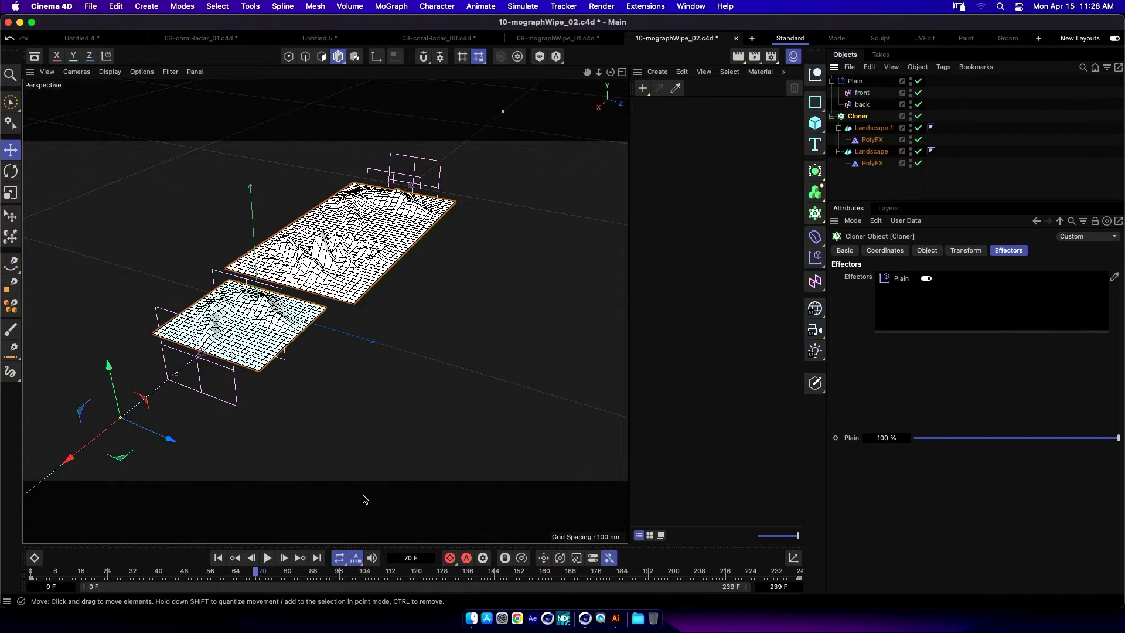
Add the Plain effector to the Landscape.1 PolyFX's Effectors list and test playback.
left_click(872, 140)
left_click_drag(855, 81, 927, 277)
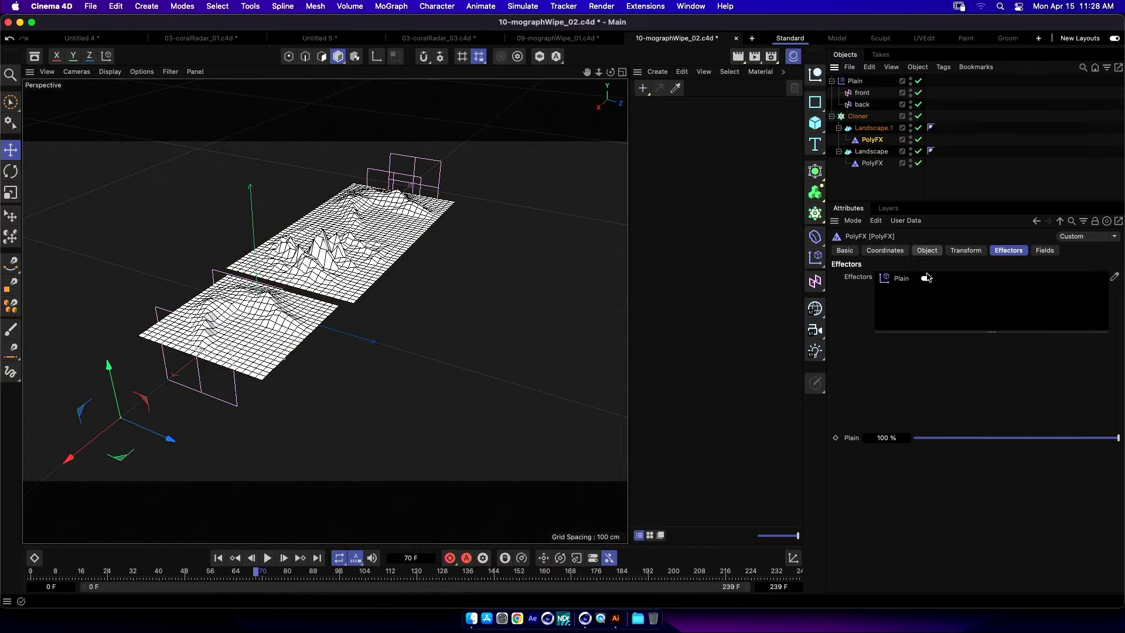
left_click(218, 558)
left_click(268, 558)
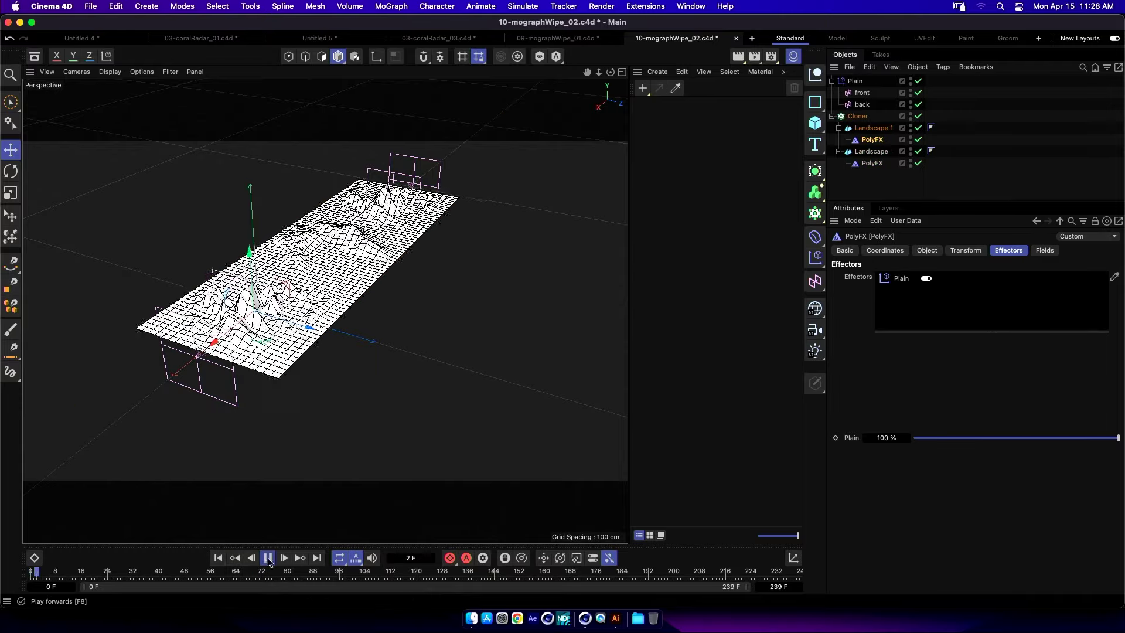
left_click(268, 558)
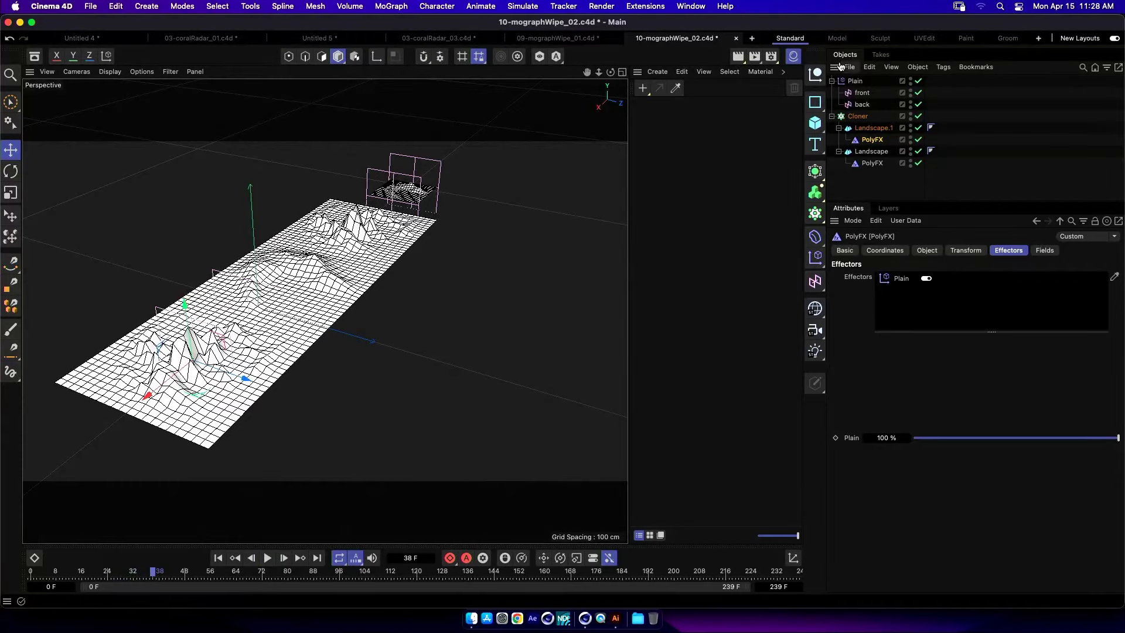
Review the Plain effector's parameters while replaying the animation, then return to Finder.
left_click(855, 81)
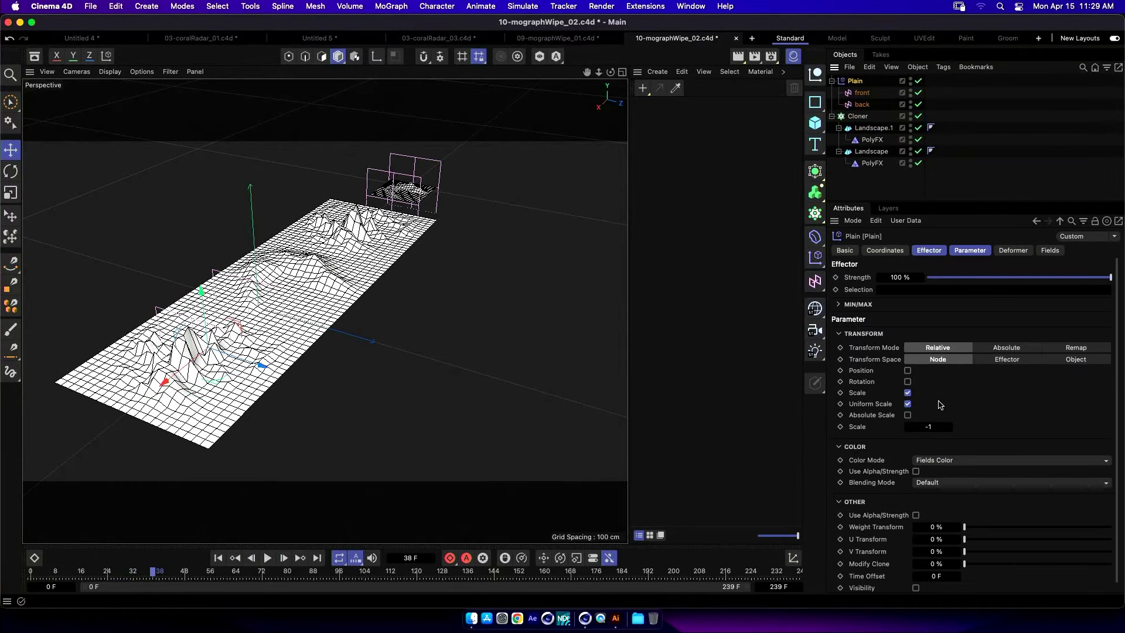
left_click(218, 558)
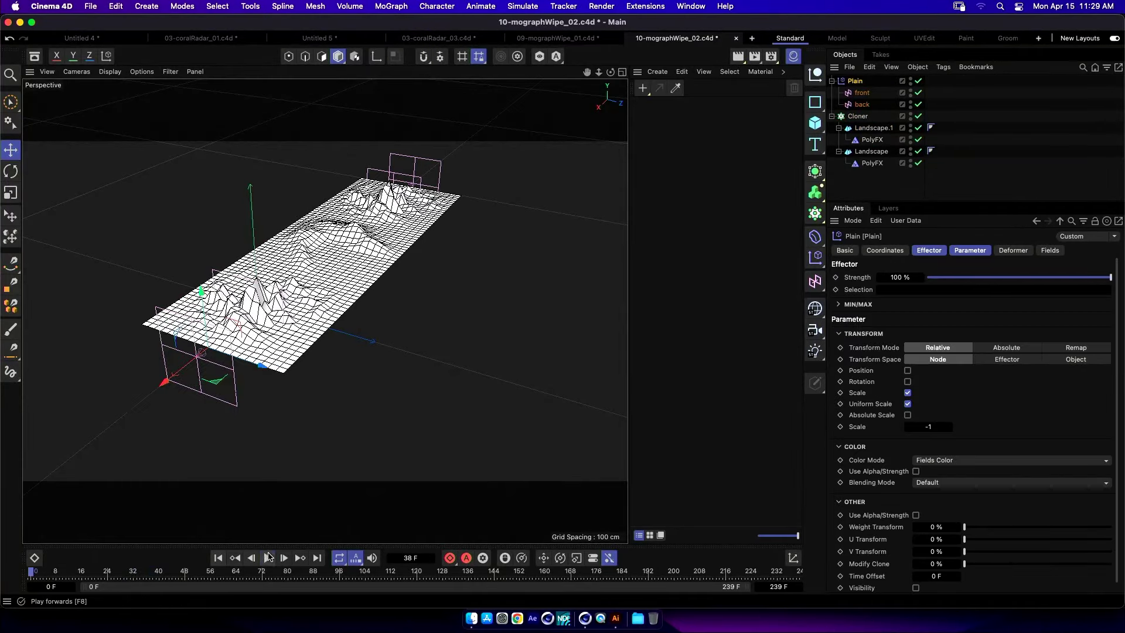
left_click(268, 558)
left_click(268, 558)
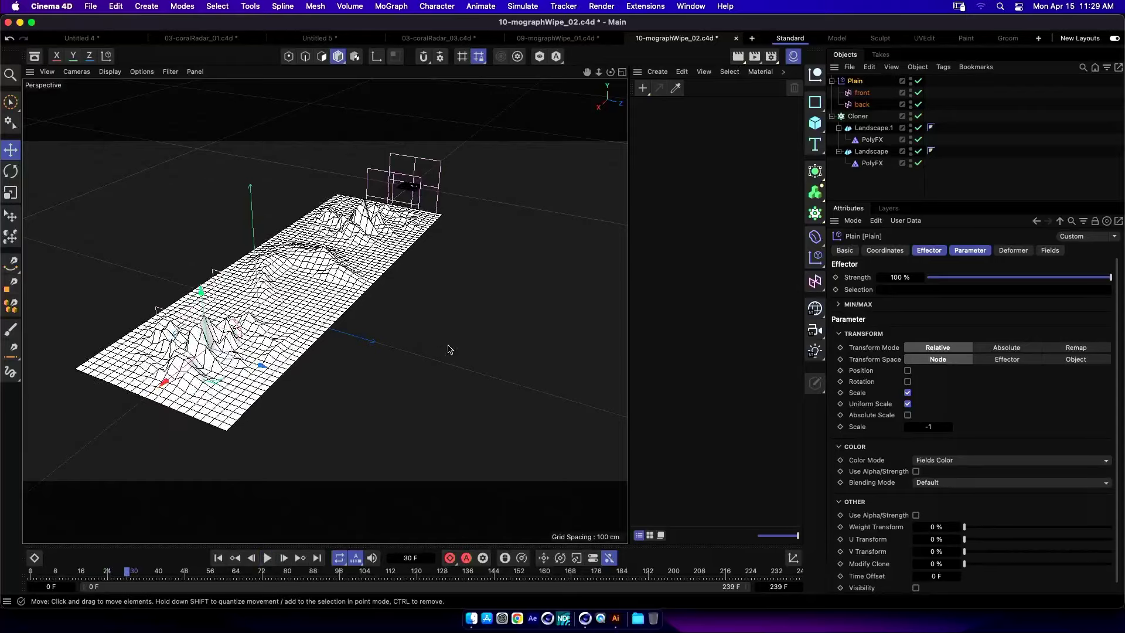
left_click_drag(447, 344, 465, 358, "alt")
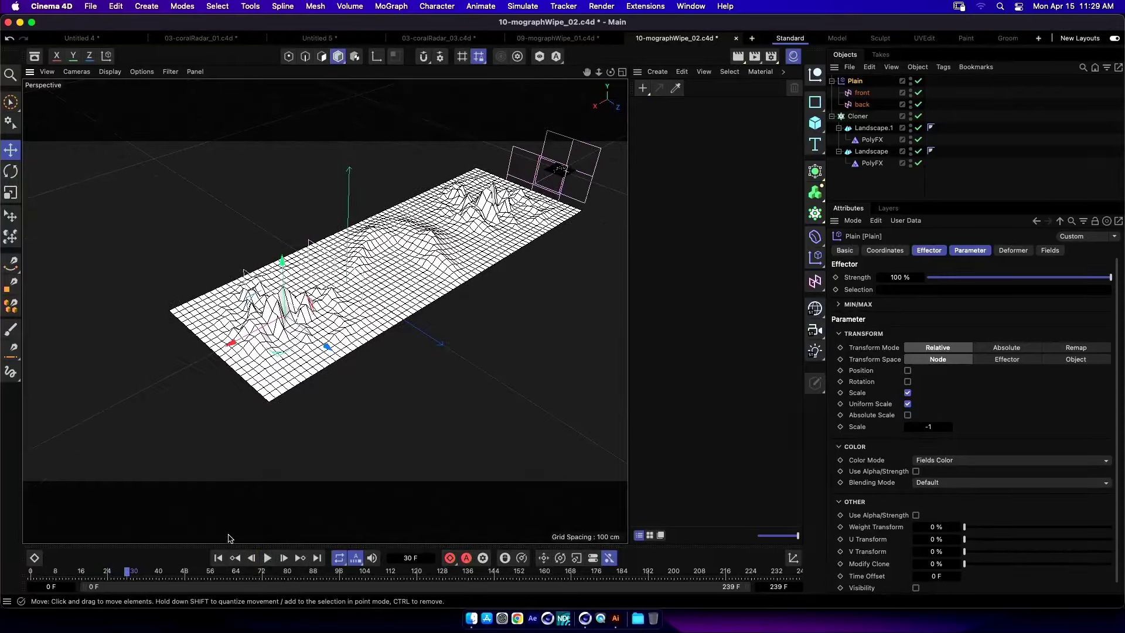
key("super+Tab")
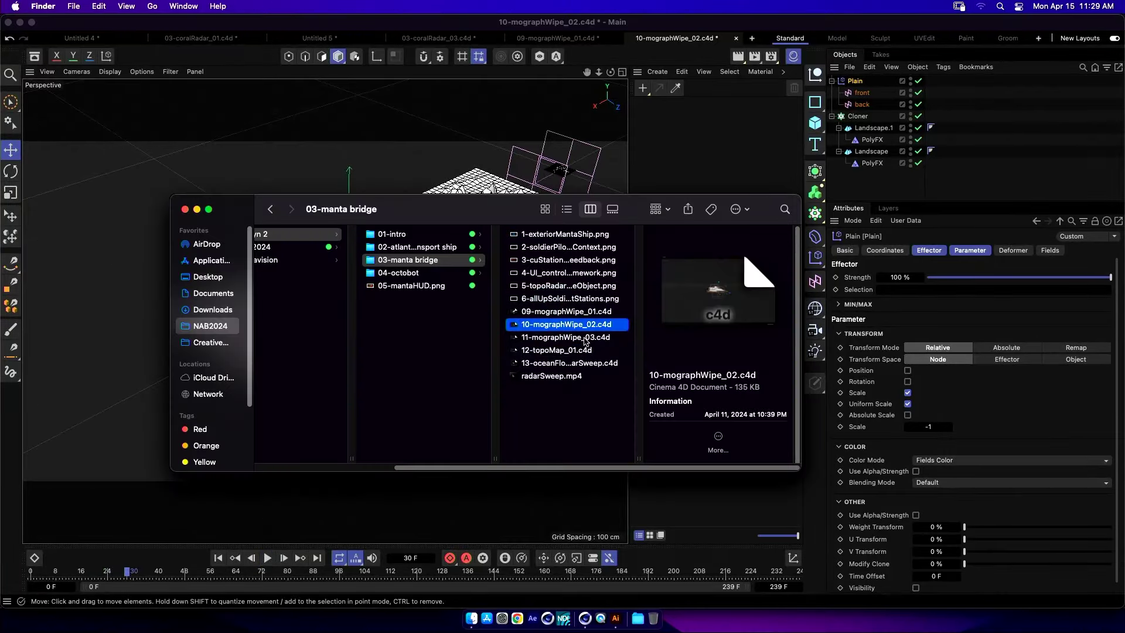
Open 11-mographWipe_03.c4d and play it to frame 50, viewing the long row of clones.
left_click(586, 342)
double_click(606, 337)
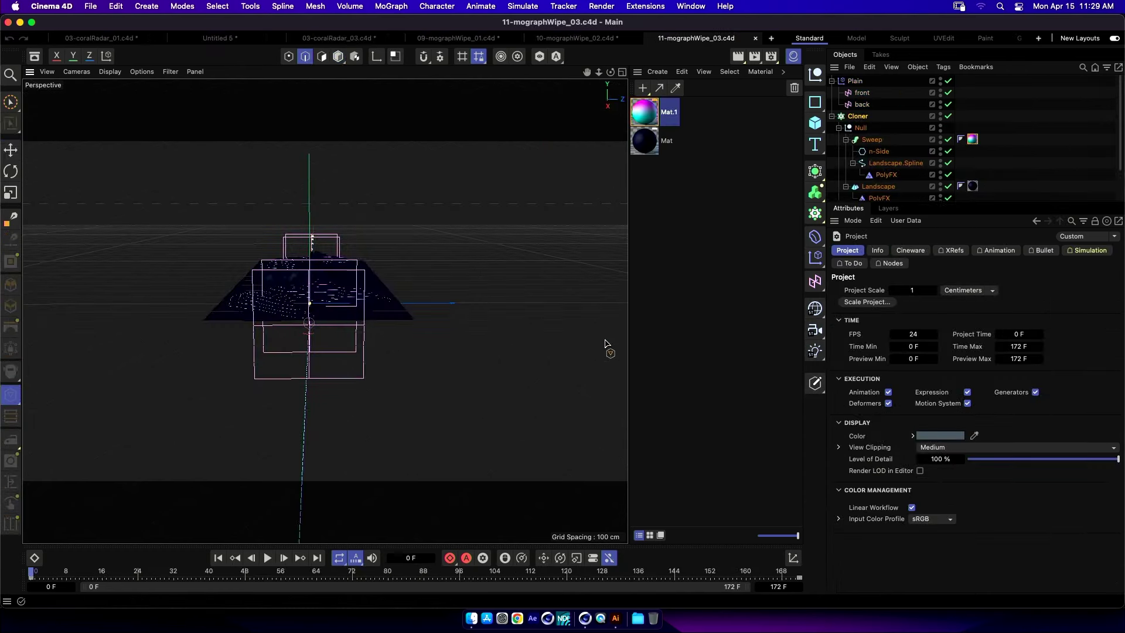
left_click(22, 103)
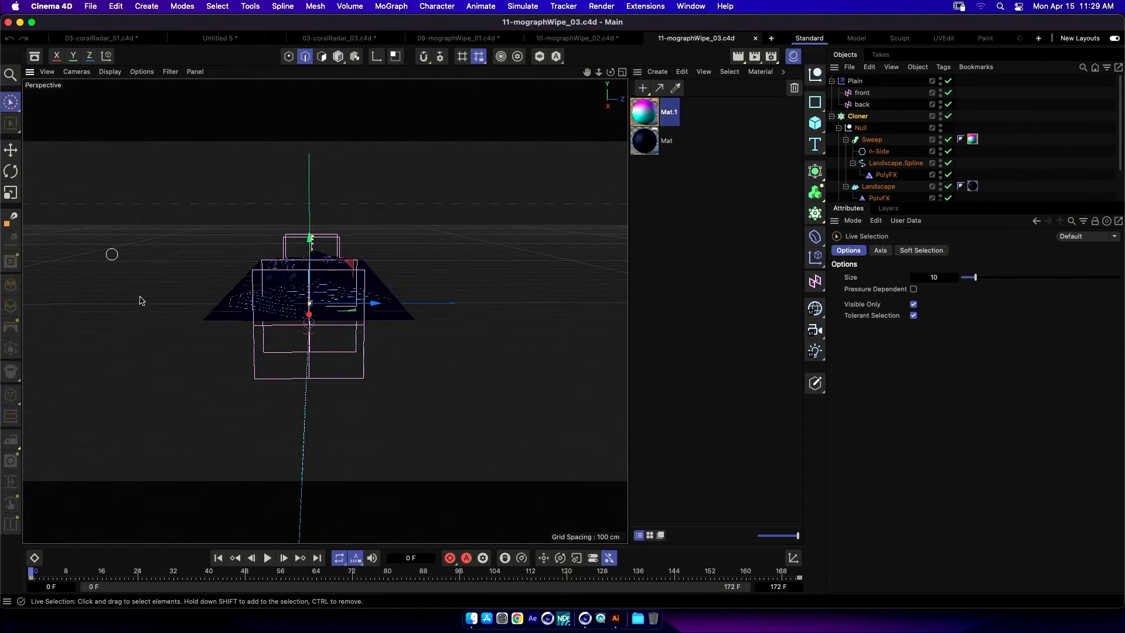
left_click(268, 558)
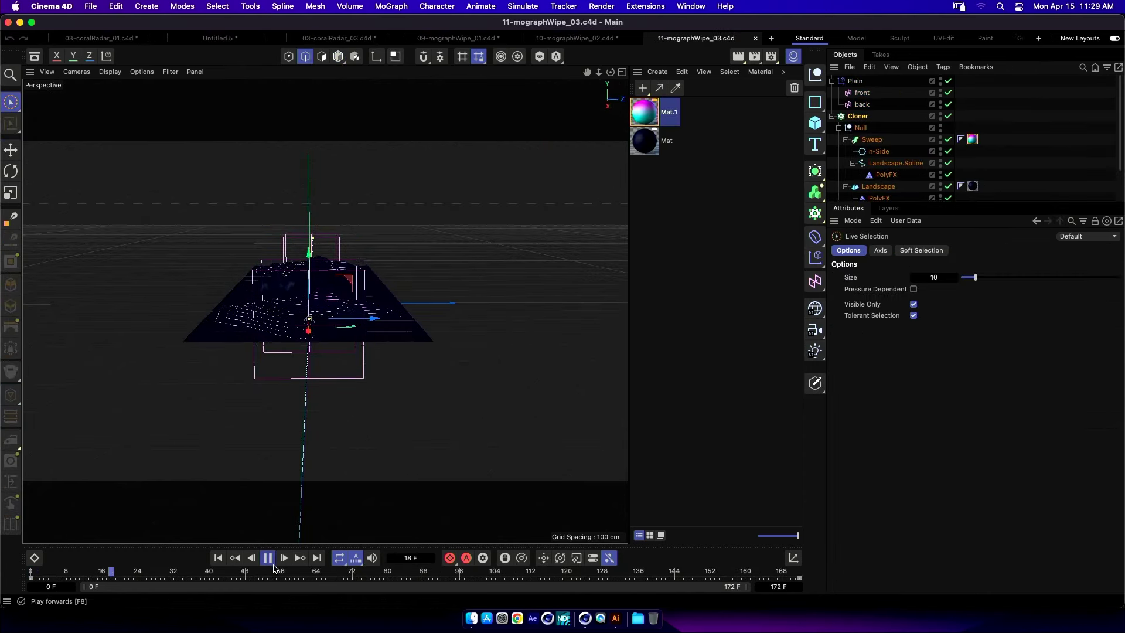
left_click(268, 558)
left_click_drag(314, 539, 394, 393, "alt")
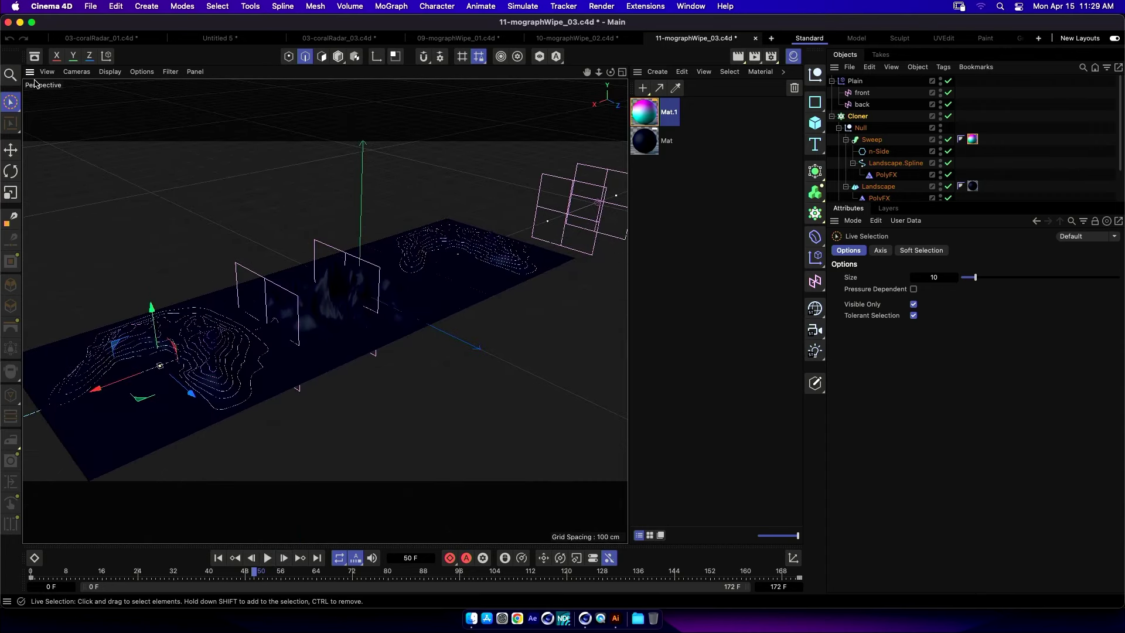
Switch to rectangle selection and the Move tool, then start a new empty project.
left_click(10, 103)
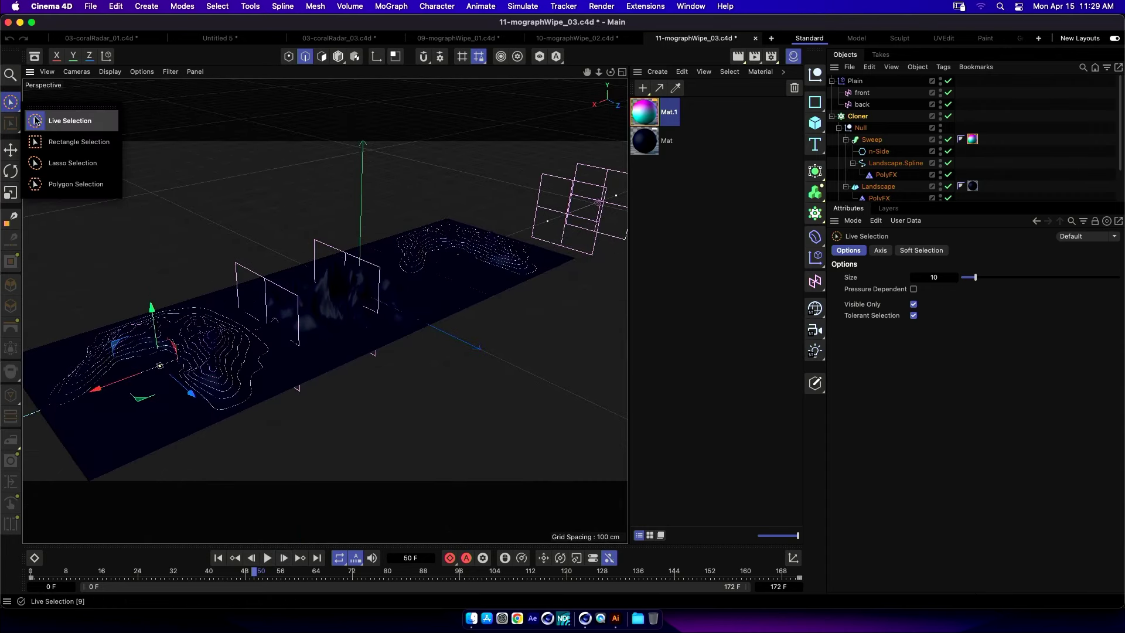
left_click(35, 142)
left_click(11, 150)
left_click_drag(480, 338, 412, 353, "alt")
key("super+n")
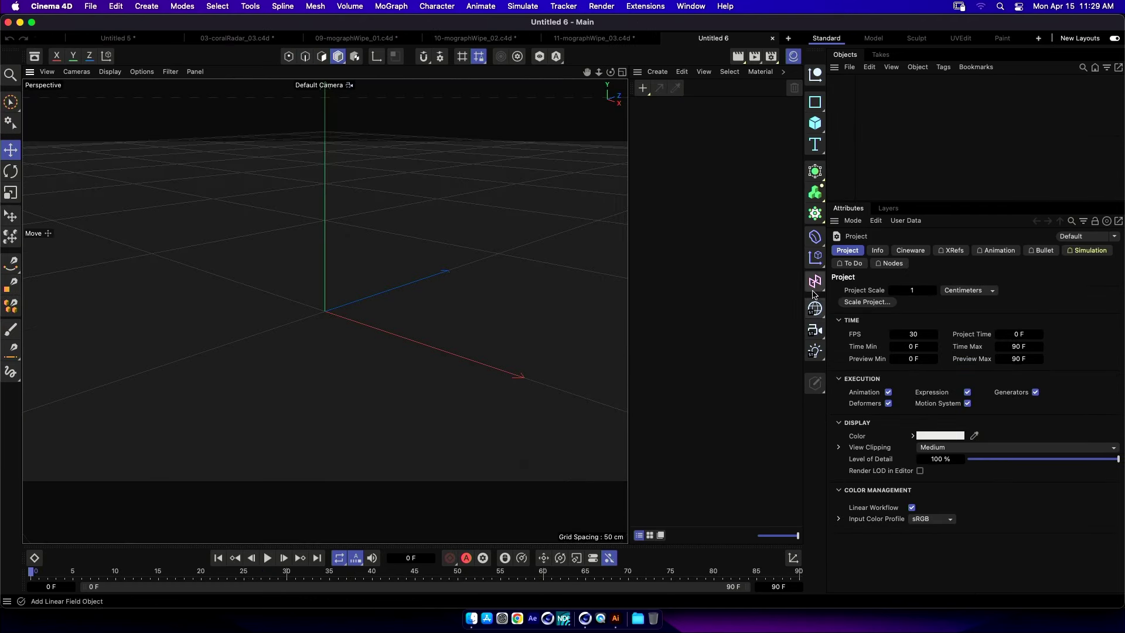
Add a Landscape via Commander and raise its height to about 250 cm.
key("shift+c")
type("lan")
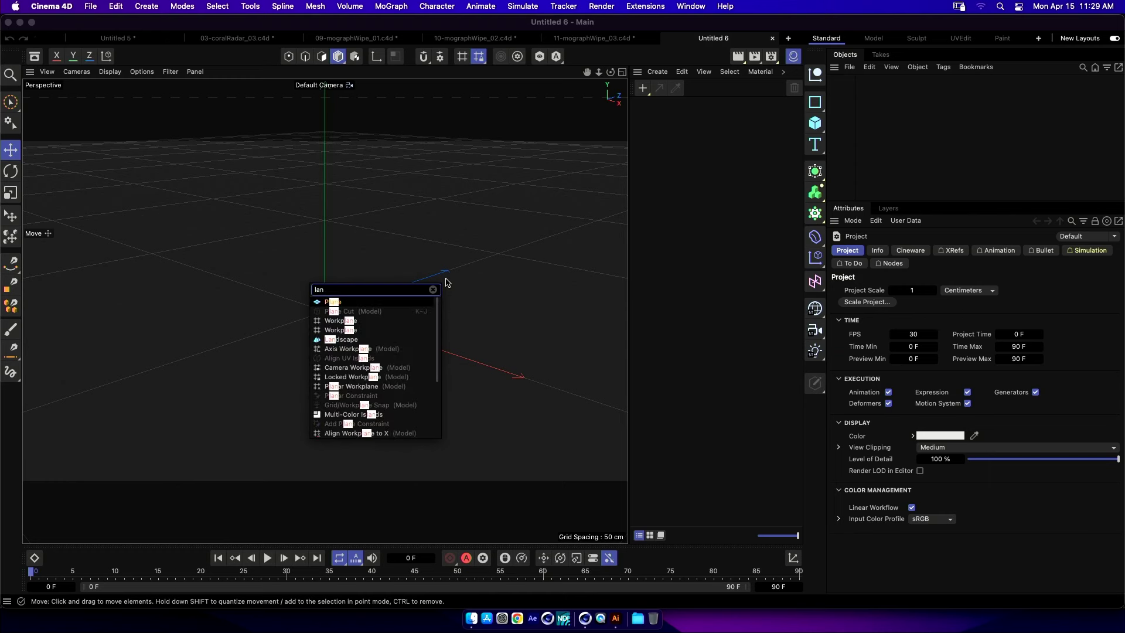
type("d")
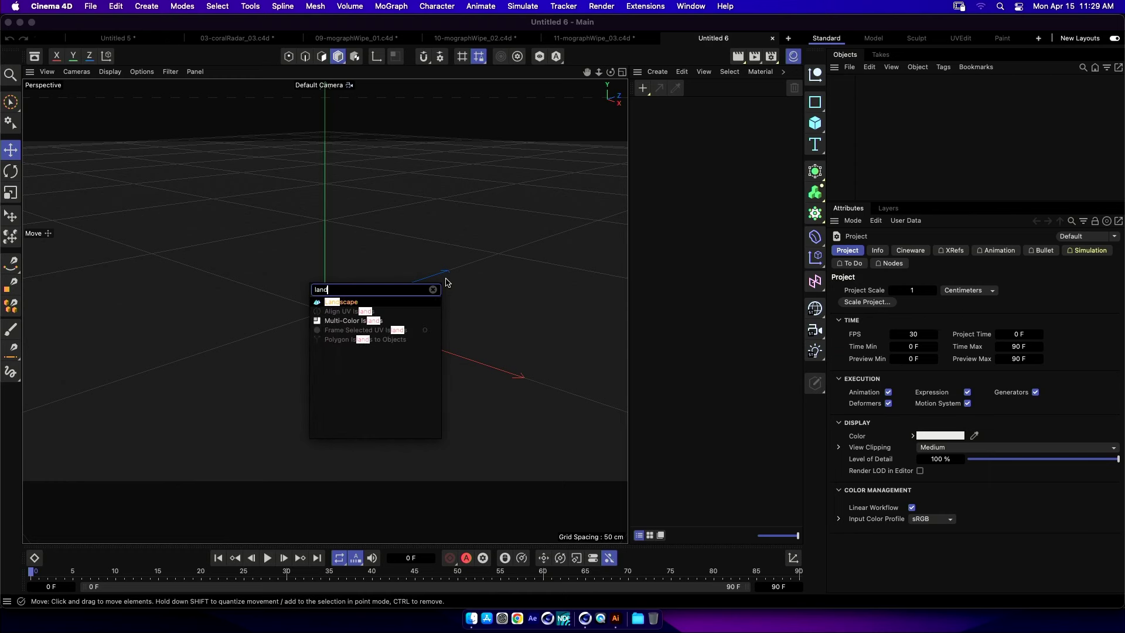
left_click(344, 303)
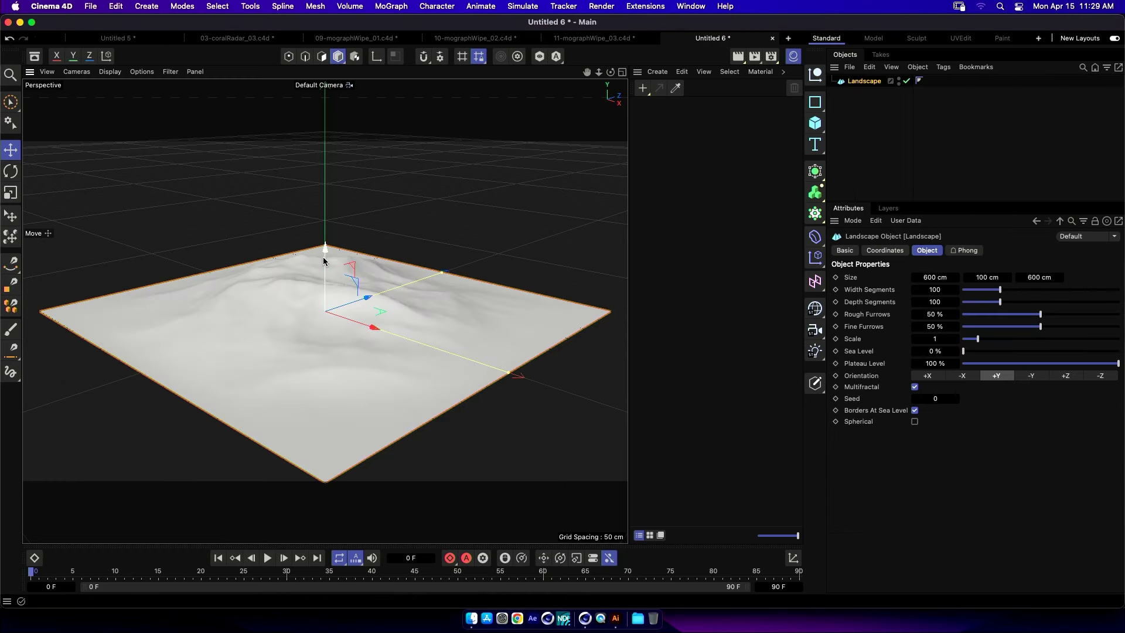
key("n")
key("b")
scroll(335, 329, "down", 5)
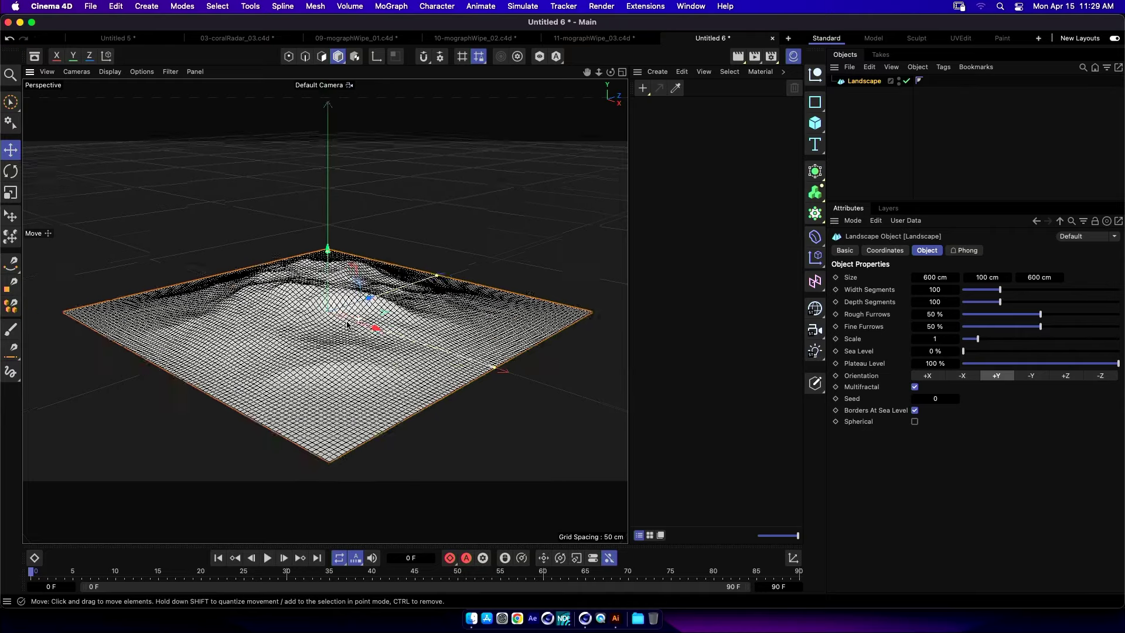
left_click_drag(333, 258, 346, 184)
left_click(455, 262)
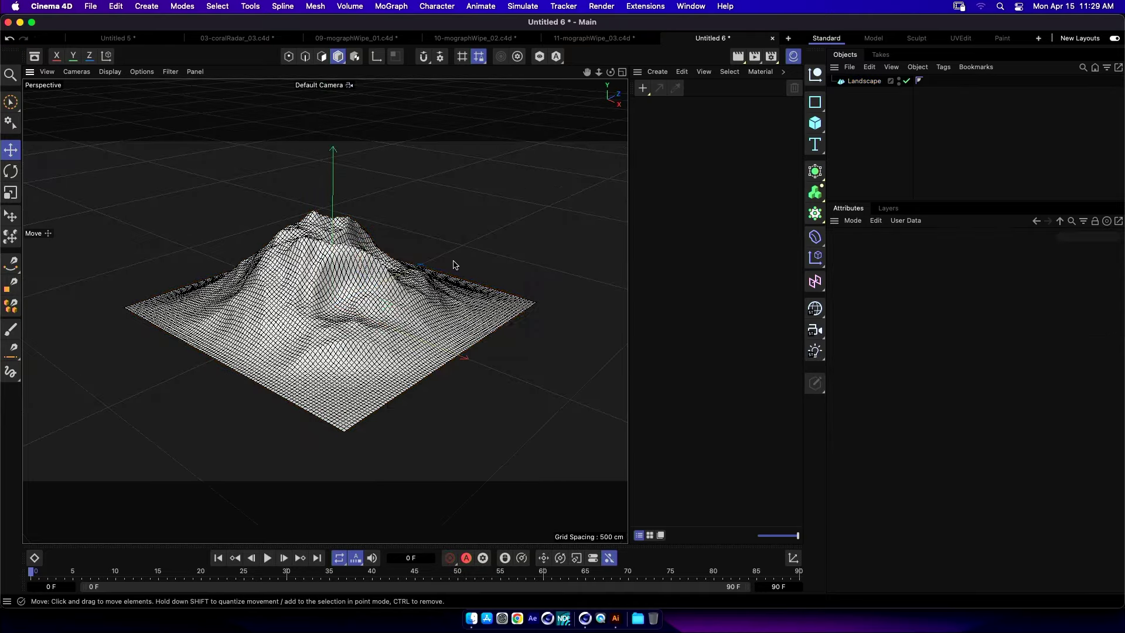
Create a Cloner via Commander and nest the Landscape inside it.
key("shift+c")
type("clonc")
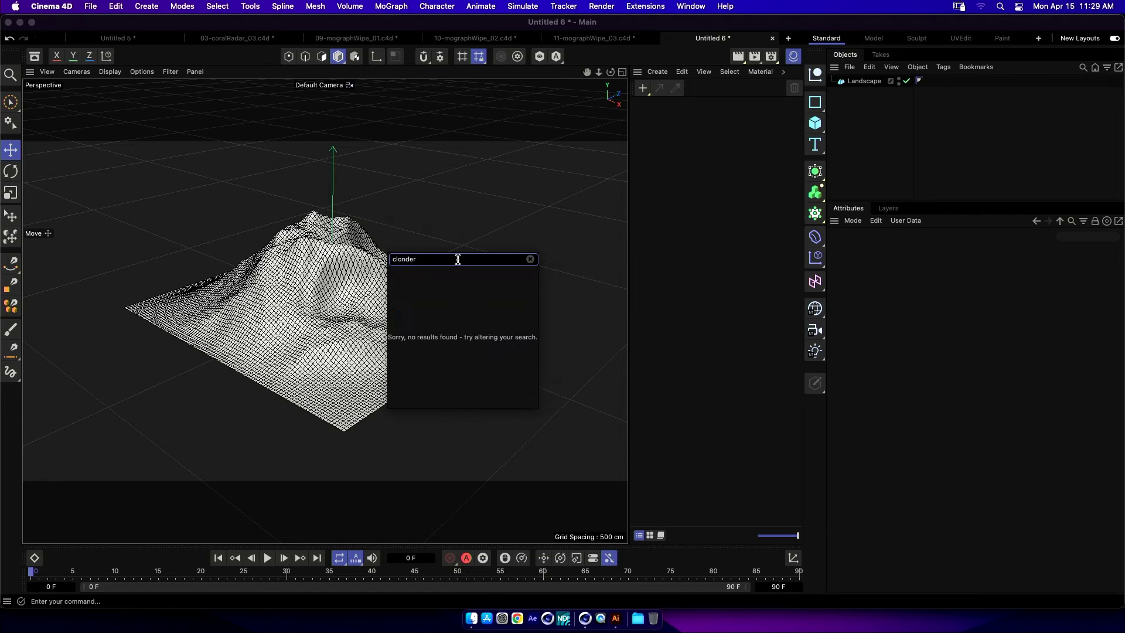
key("BackSpace")
type("e")
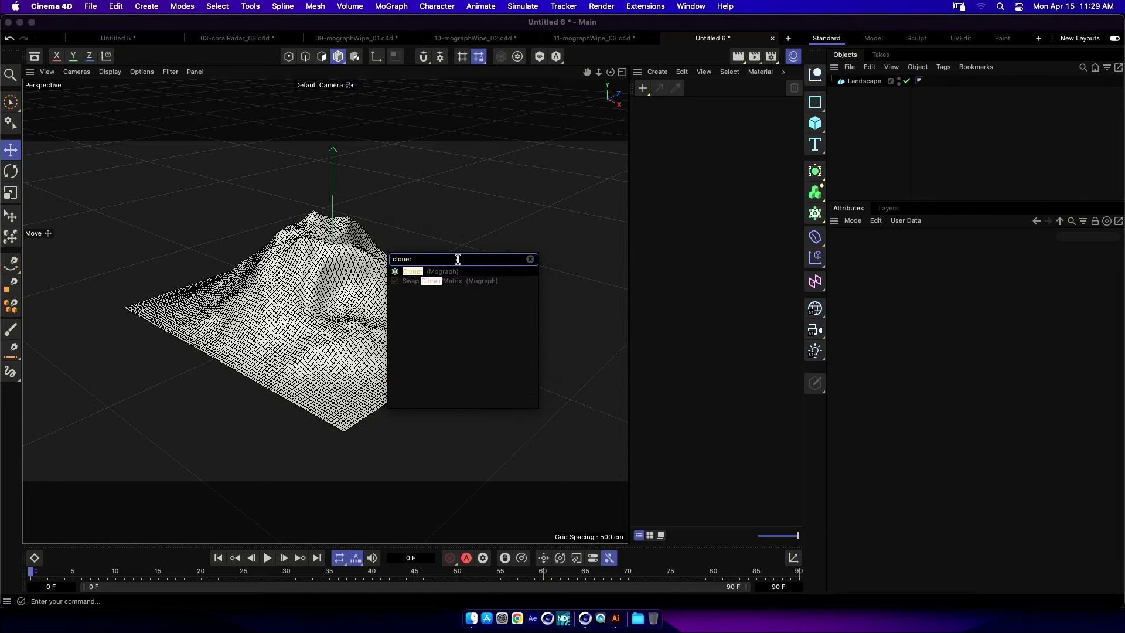
key("Return")
left_click_drag(864, 93, 858, 81)
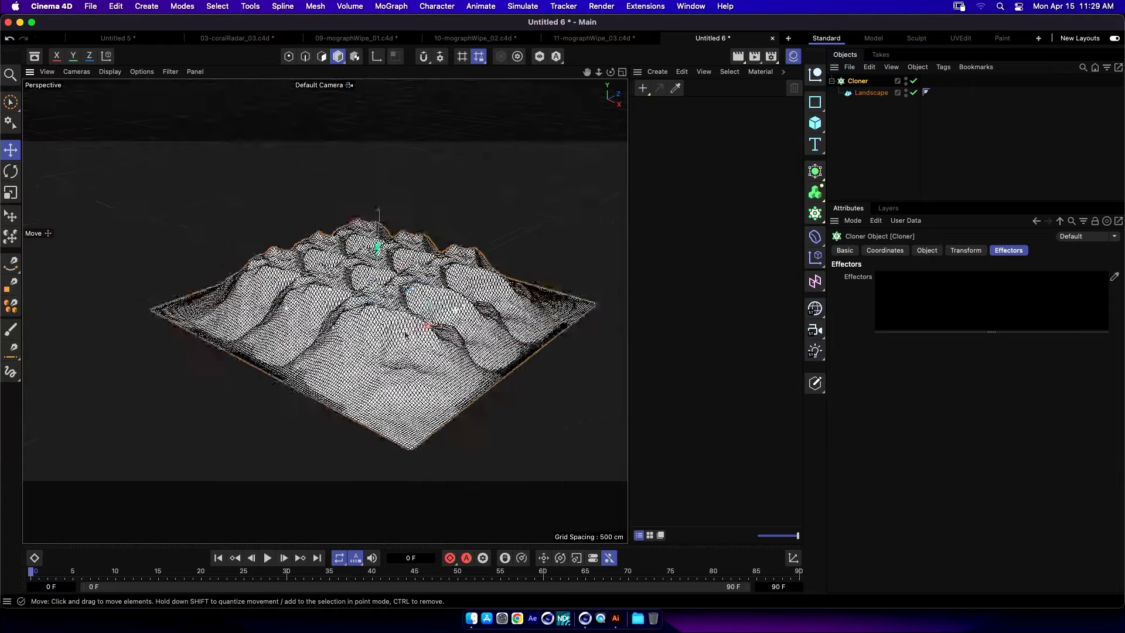
Set the Cloner to Linear mode with a P.Y offset of 0.
scroll(411, 293, "down", 5)
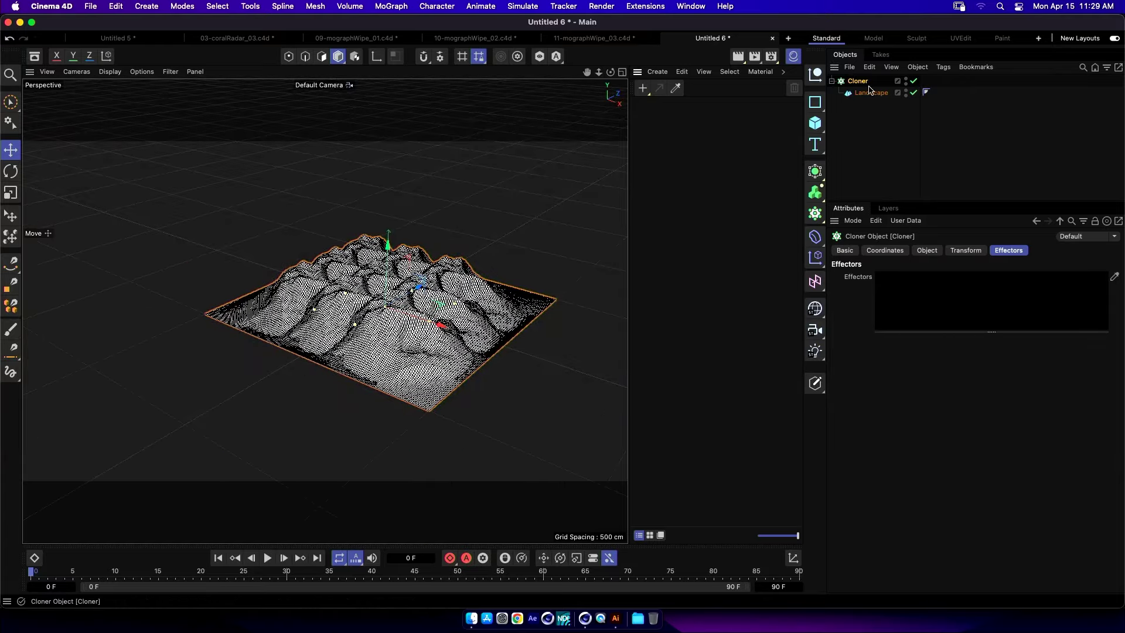
left_click(932, 254)
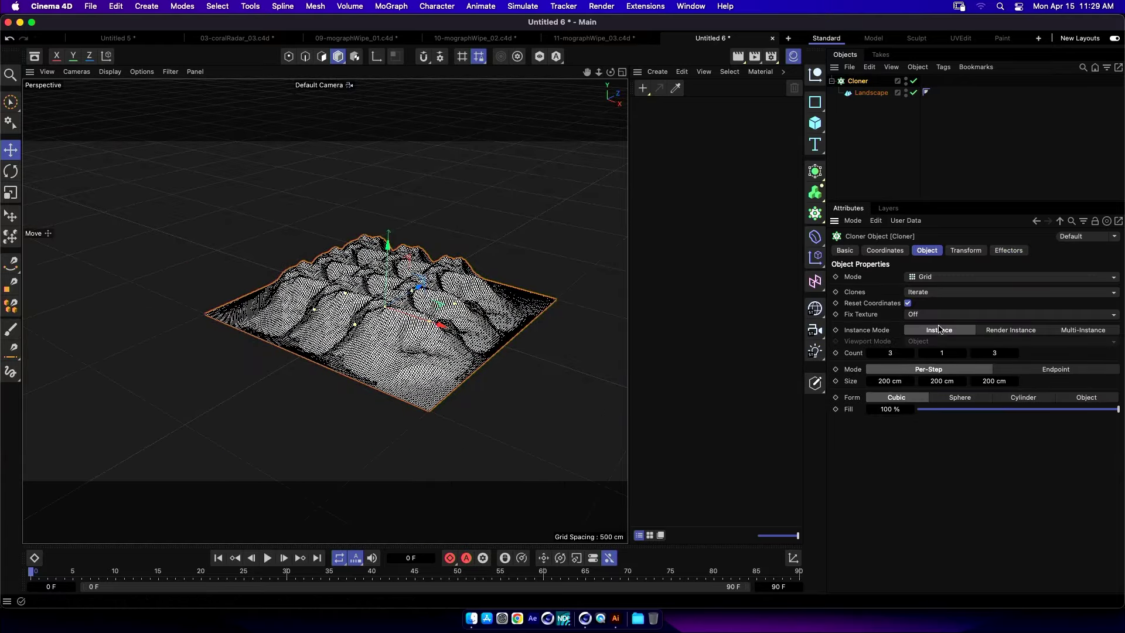
left_click(934, 280)
left_click(940, 305)
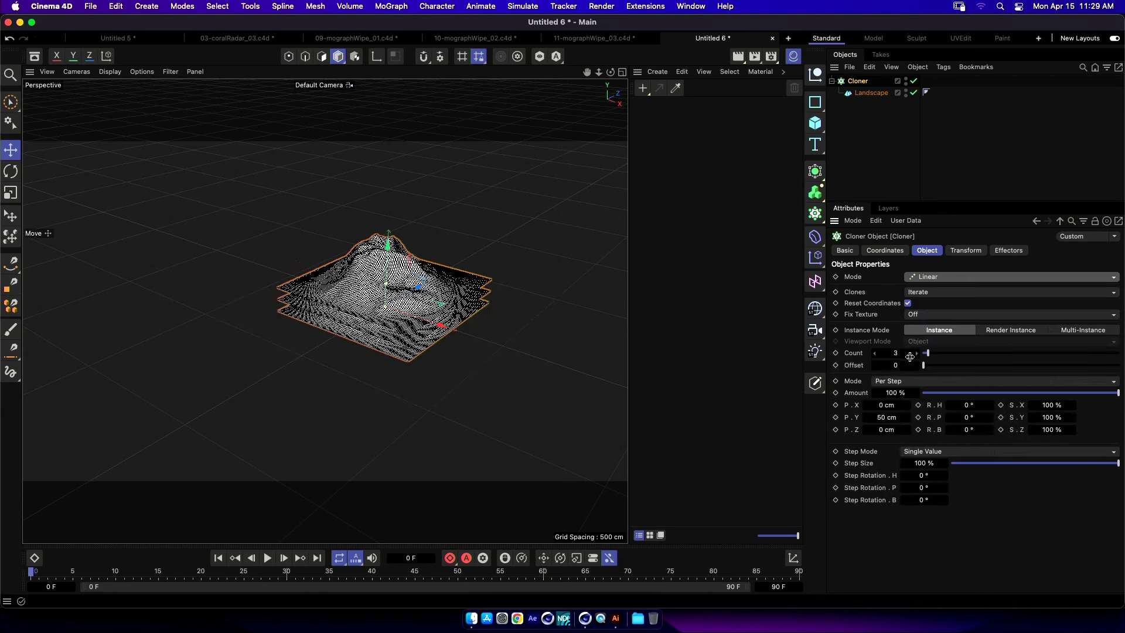
left_click(889, 417)
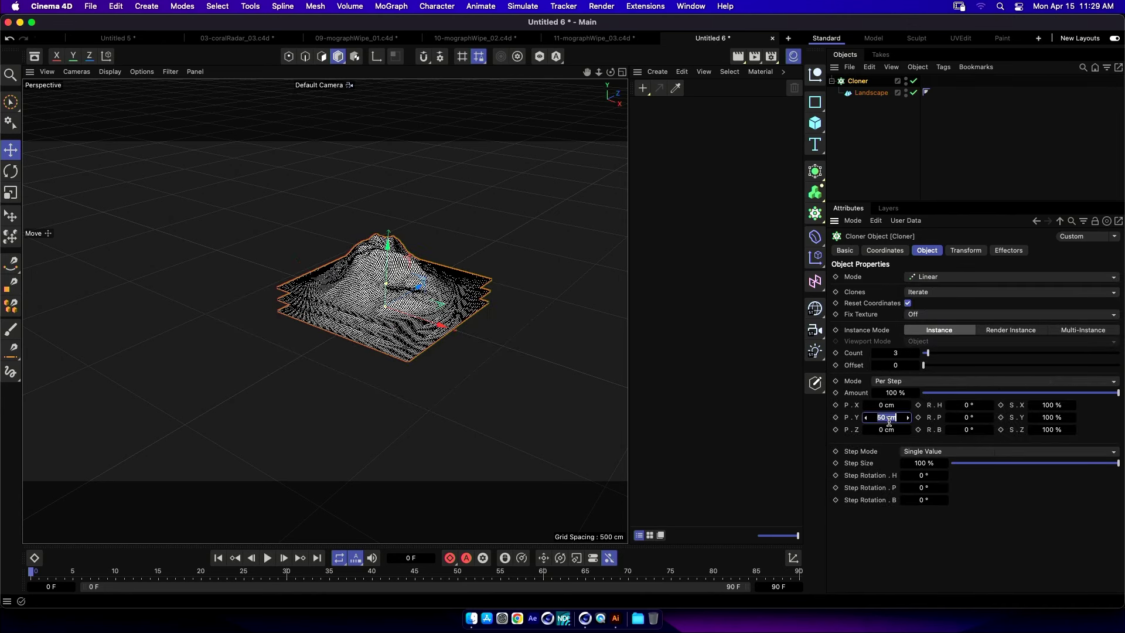
type("0")
key("Return")
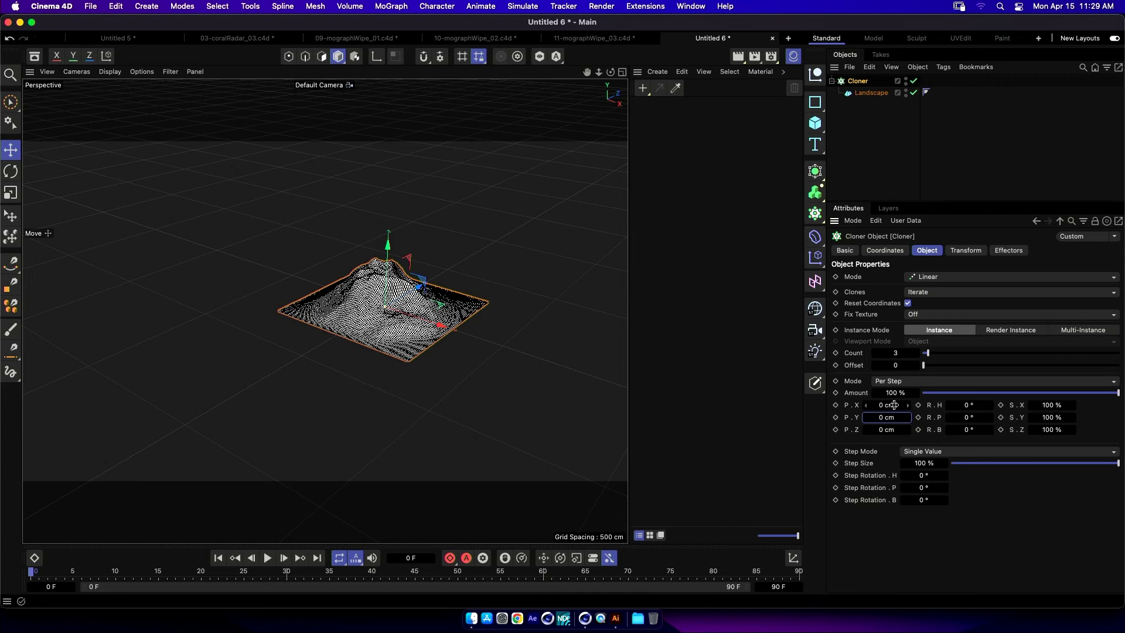
left_click(883, 431)
Resize the Landscape to 400 × 300 × 300 cm.
left_click(872, 94)
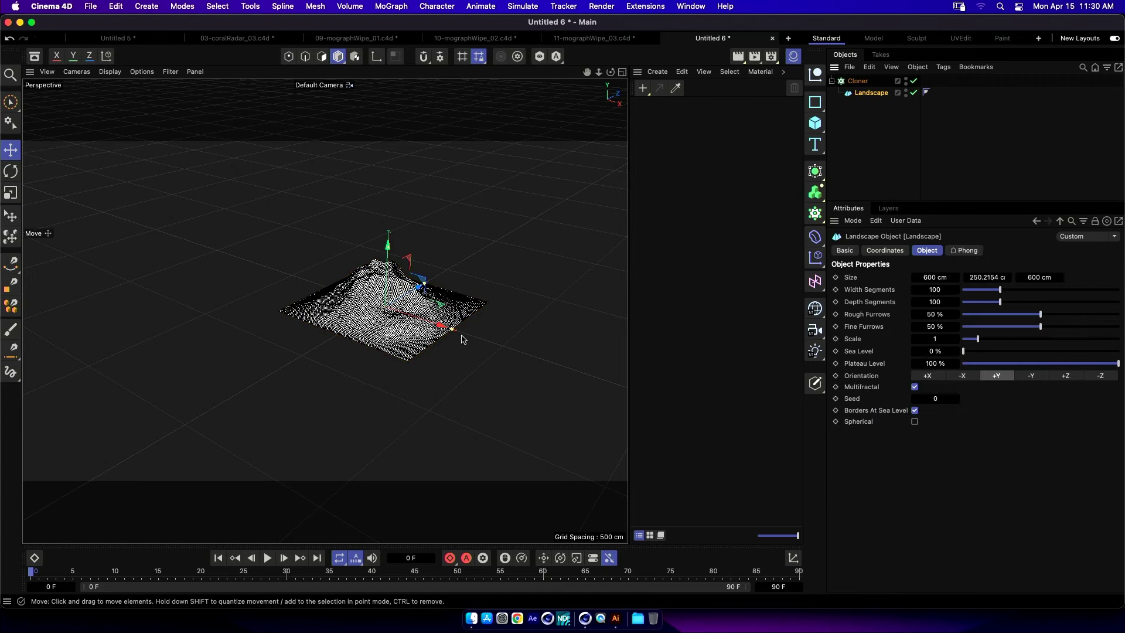
left_click_drag(463, 337, 493, 333, "alt")
middle_click_drag(493, 332, 434, 300, "alt")
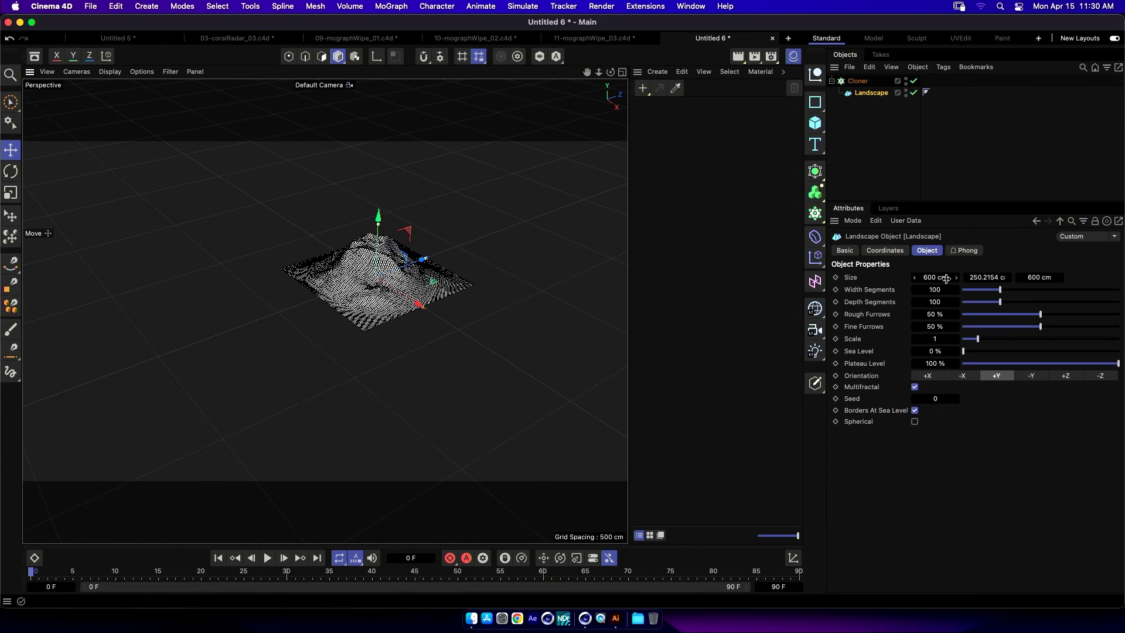
left_click(985, 278)
left_click(936, 279)
type("400")
key("Return")
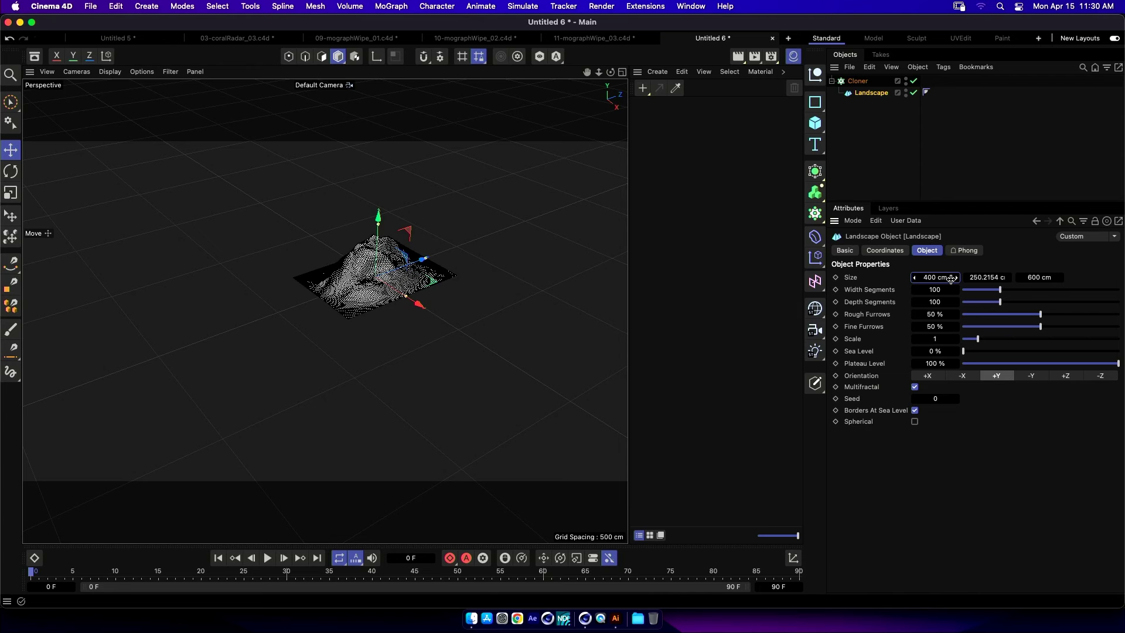
left_click(988, 277)
key("BackSpace")
type("300")
key("Return")
left_click(1046, 278)
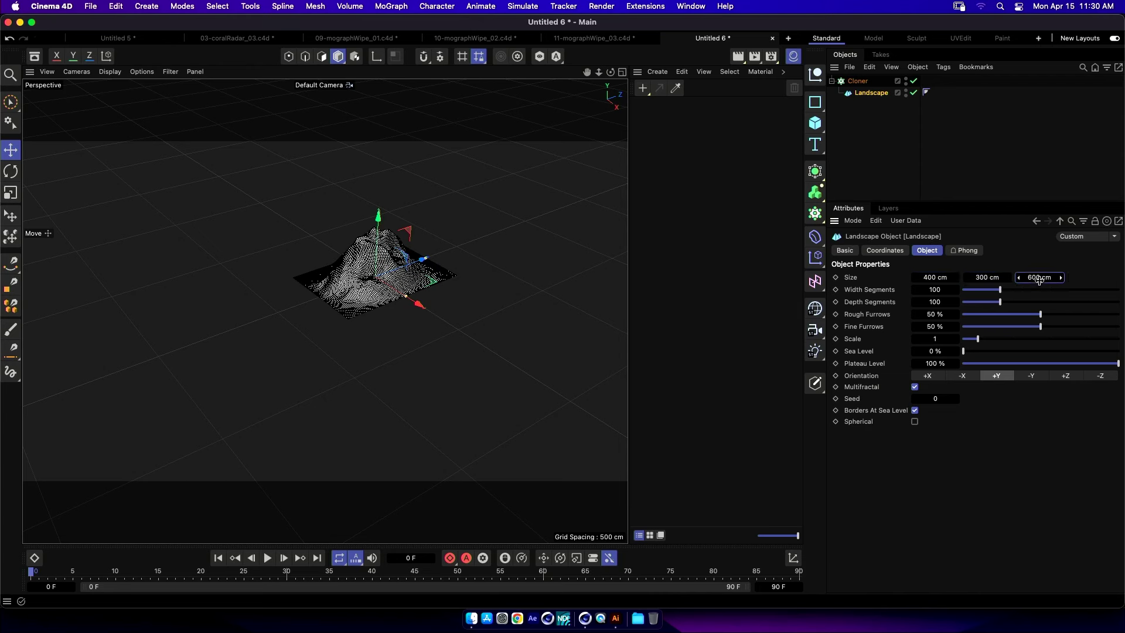
type("300")
key("Return")
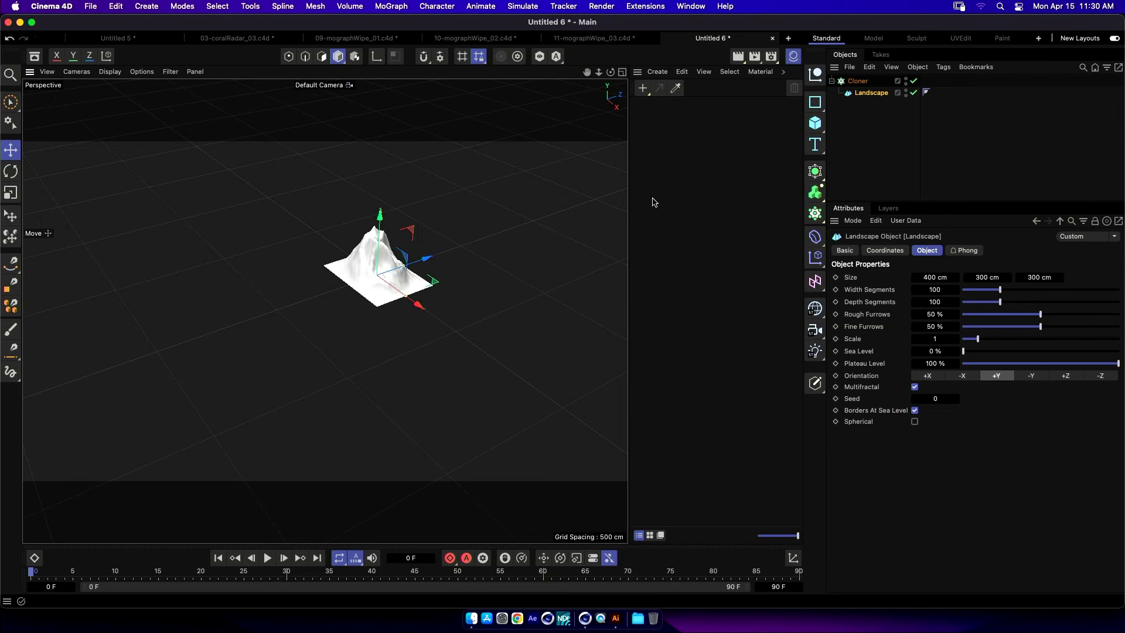
Flatten the Landscape's height and spread the clones about 300 cm apart along Z.
left_click_drag(378, 222, 377, 247)
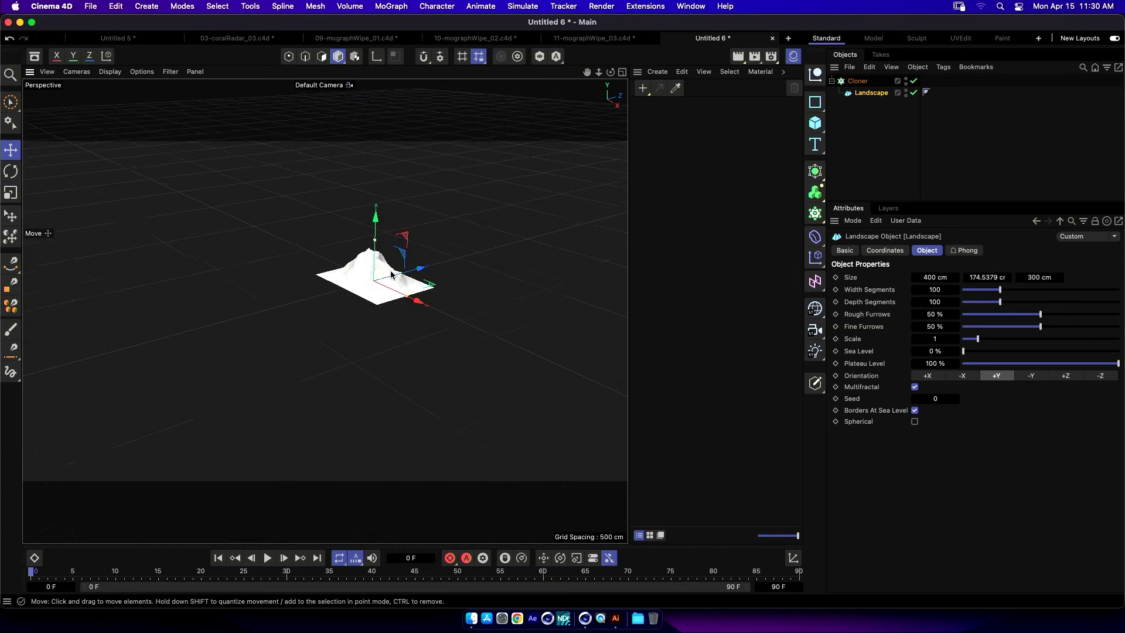
scroll(454, 275, "up", 5)
middle_click_drag(454, 275, 402, 256, "alt")
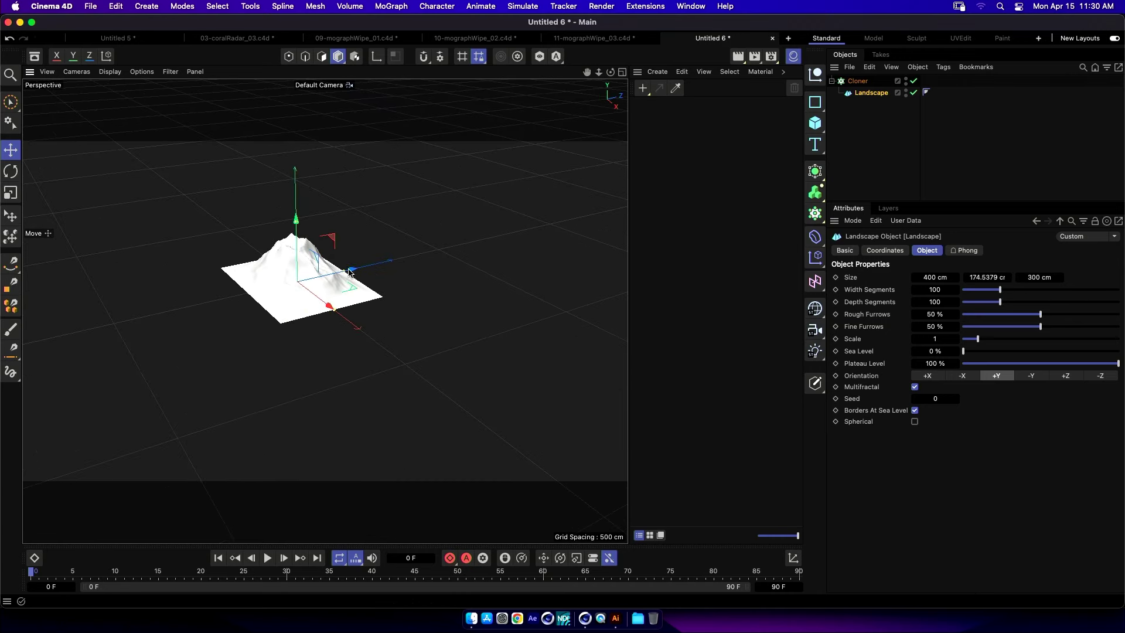
left_click(858, 81)
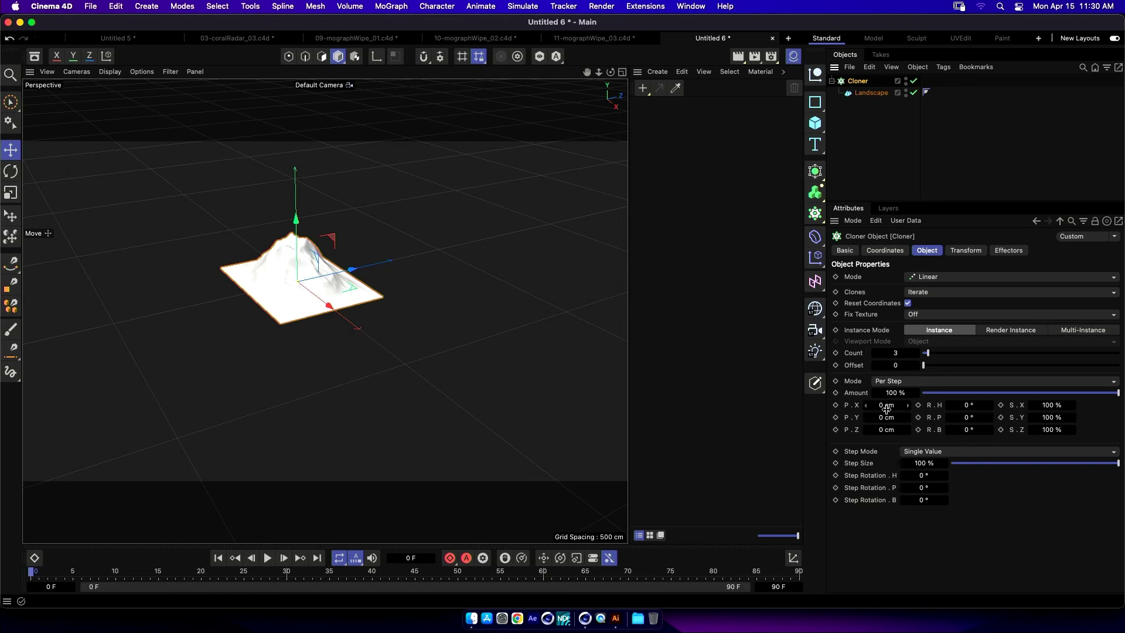
left_click_drag(891, 430, 1062, 394)
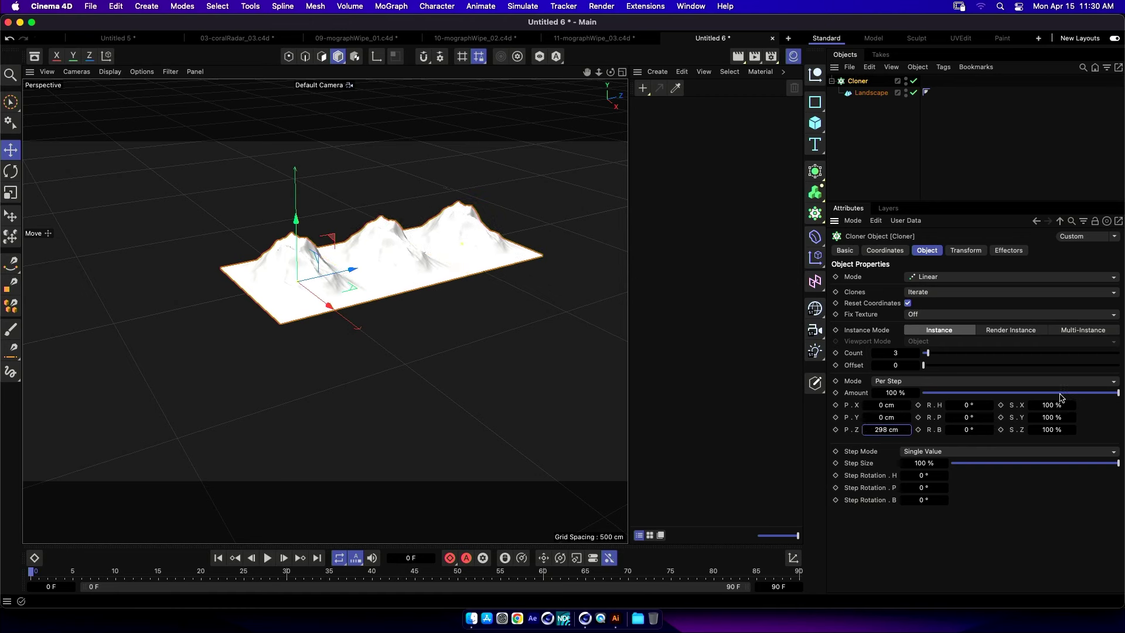
Duplicate the Landscape twice inside the Cloner, giving each copy a new terrain seed.
left_click(865, 95)
double_click(865, 95)
key("Escape")
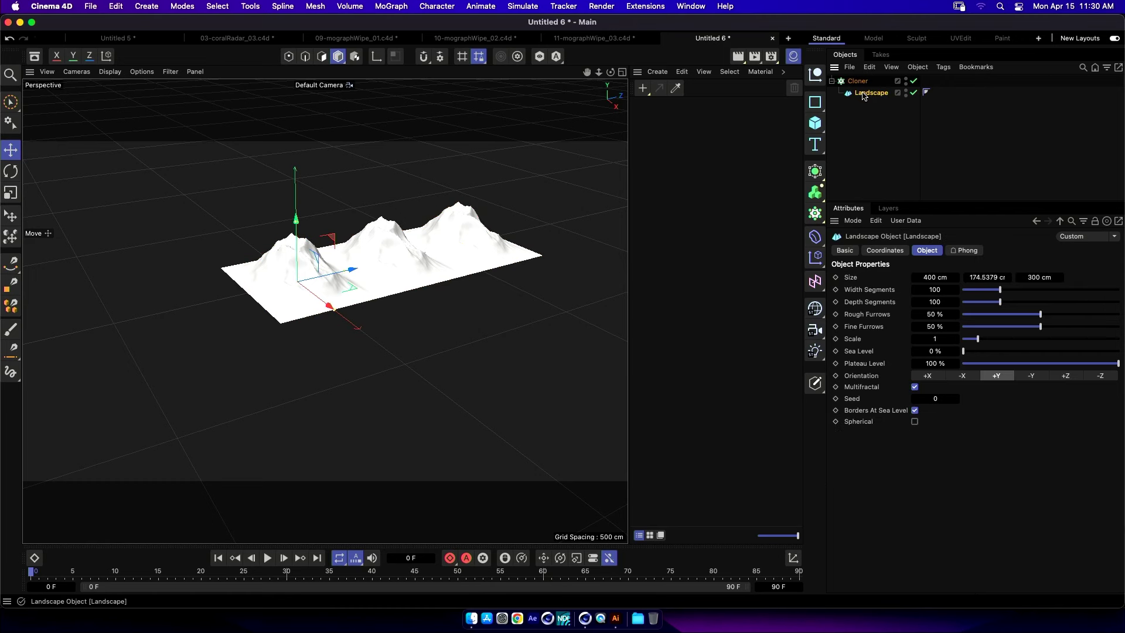
left_click_drag(863, 96, 868, 91, "ctrl")
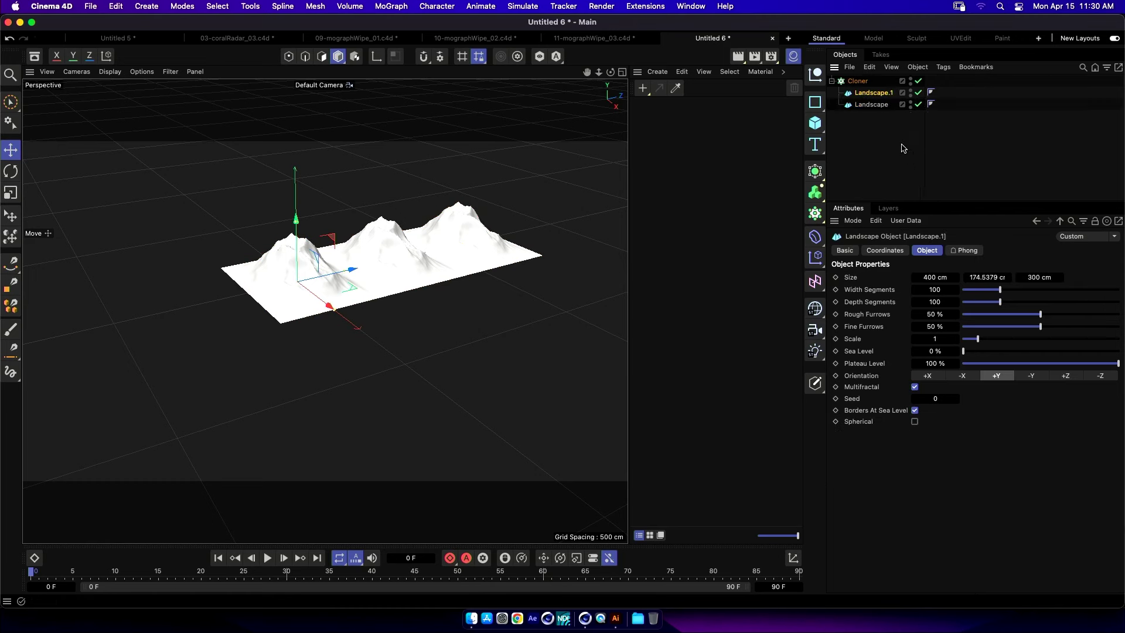
left_click_drag(940, 400, 951, 399)
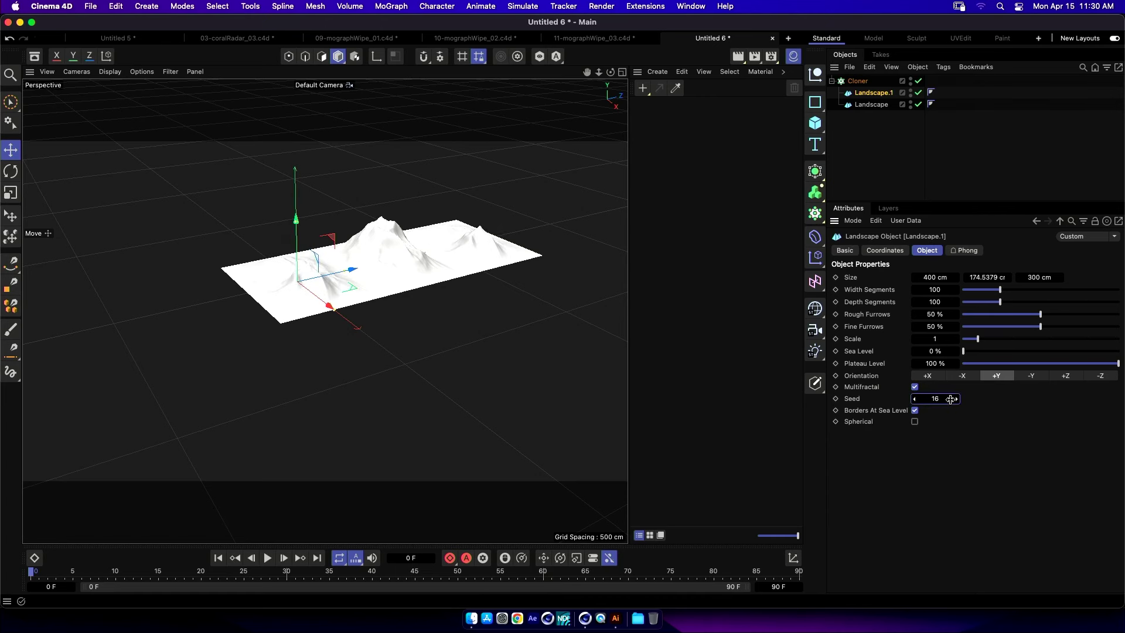
left_click(875, 96)
left_click_drag(870, 92, 872, 90, "ctrl")
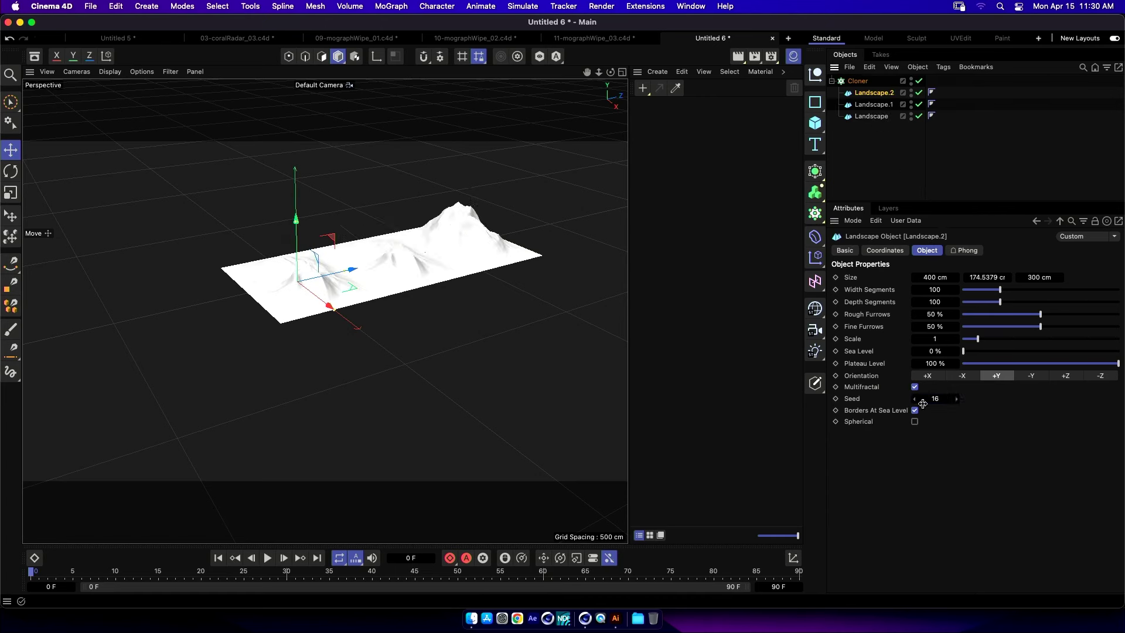
left_click_drag(936, 399, 937, 400)
Raise the Cloner's clone count to 4.
left_click(873, 82)
left_click(896, 354)
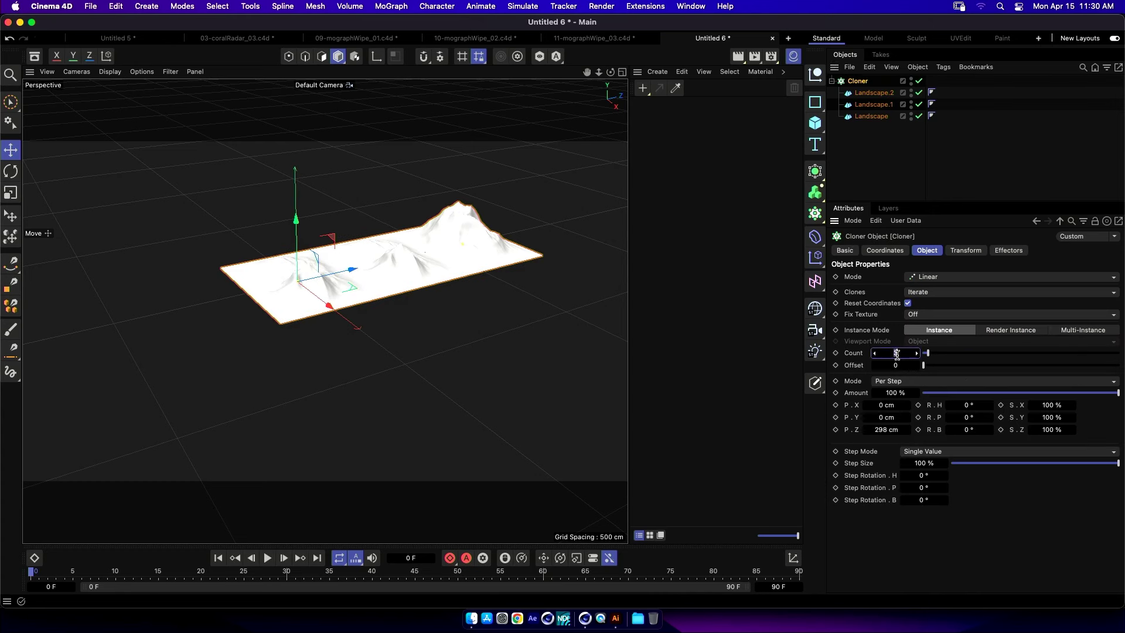
left_click_drag(897, 354, 898, 354)
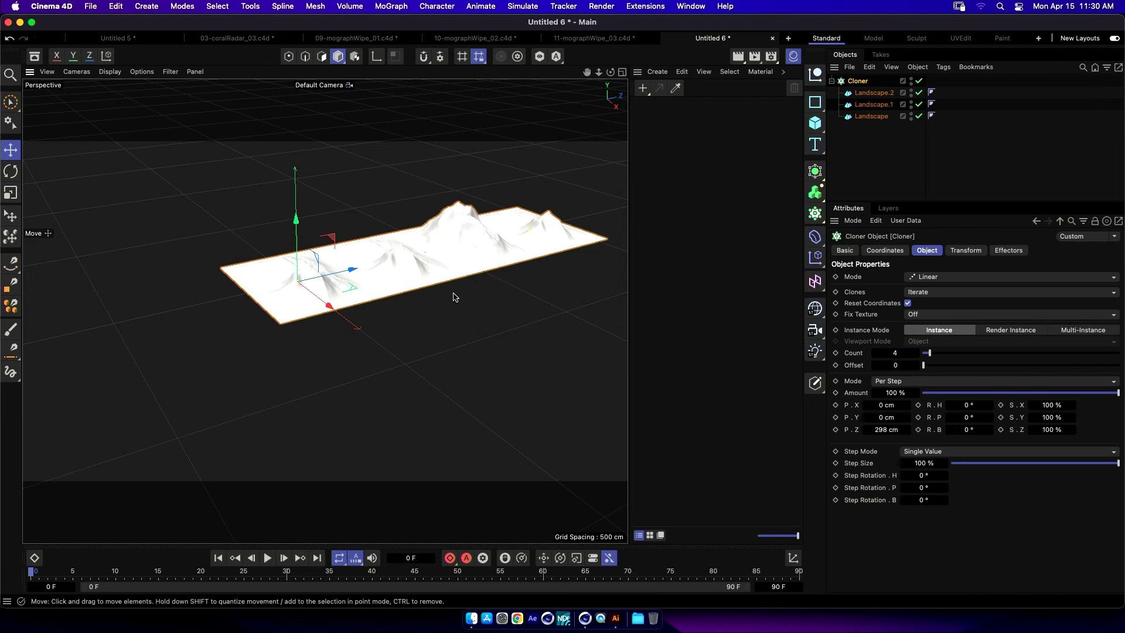
left_click_drag(454, 297, 434, 293, "alt")
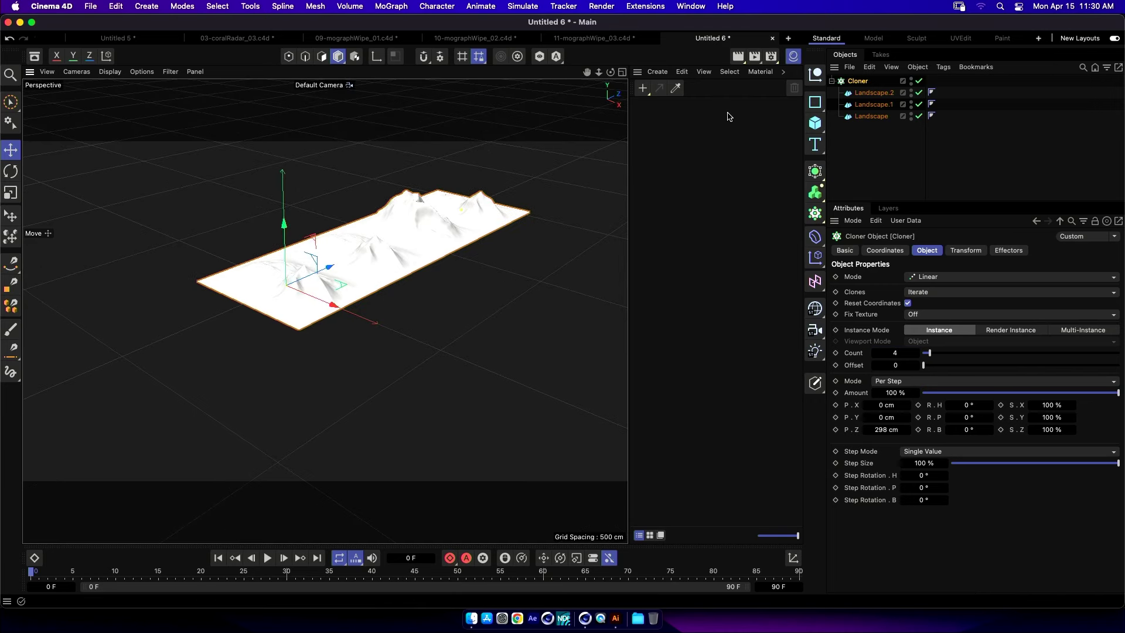
Add a PolyFX under the first Landscape and set its mode to Partial Polys/Splines.
left_click(586, 183)
key("shift+c")
type("polyfx")
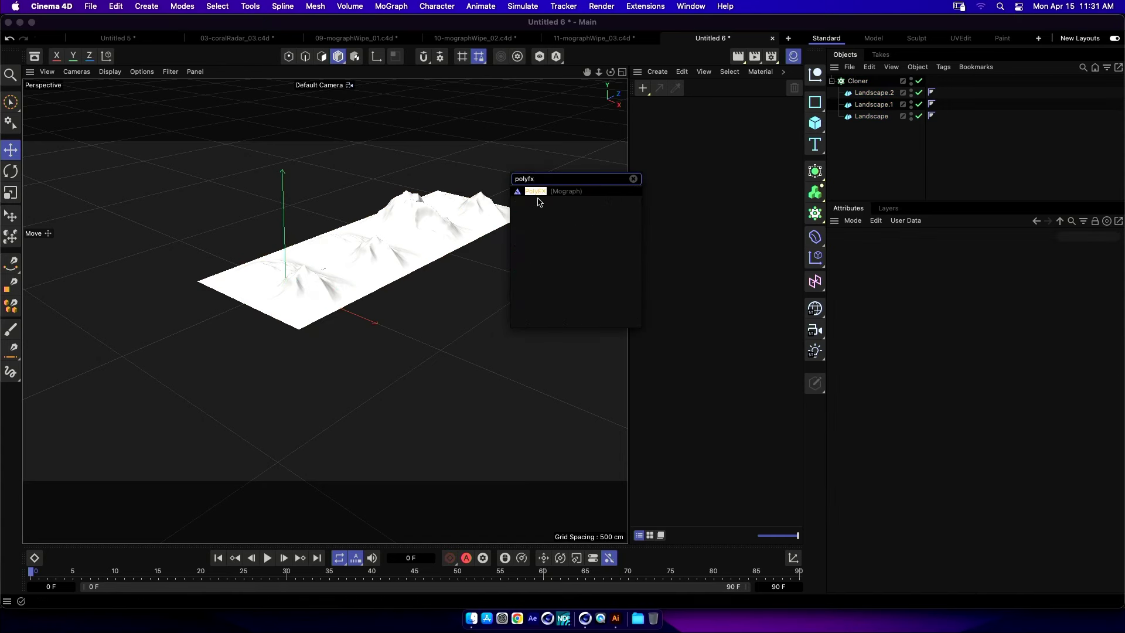
left_click(537, 192)
left_click_drag(885, 82, 879, 135)
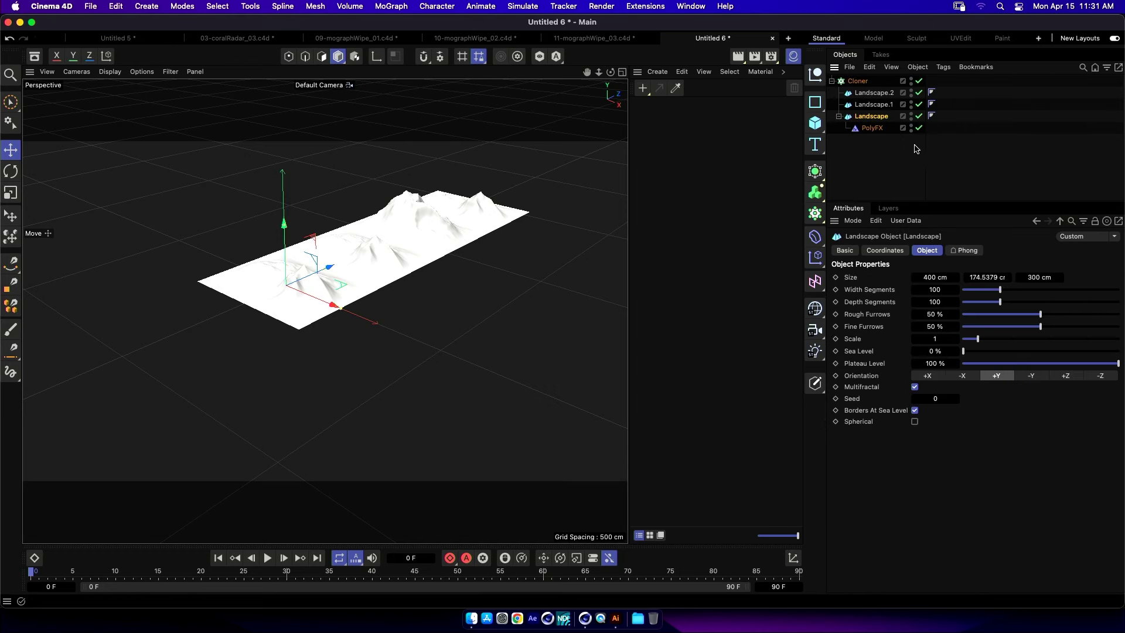
left_click(873, 128)
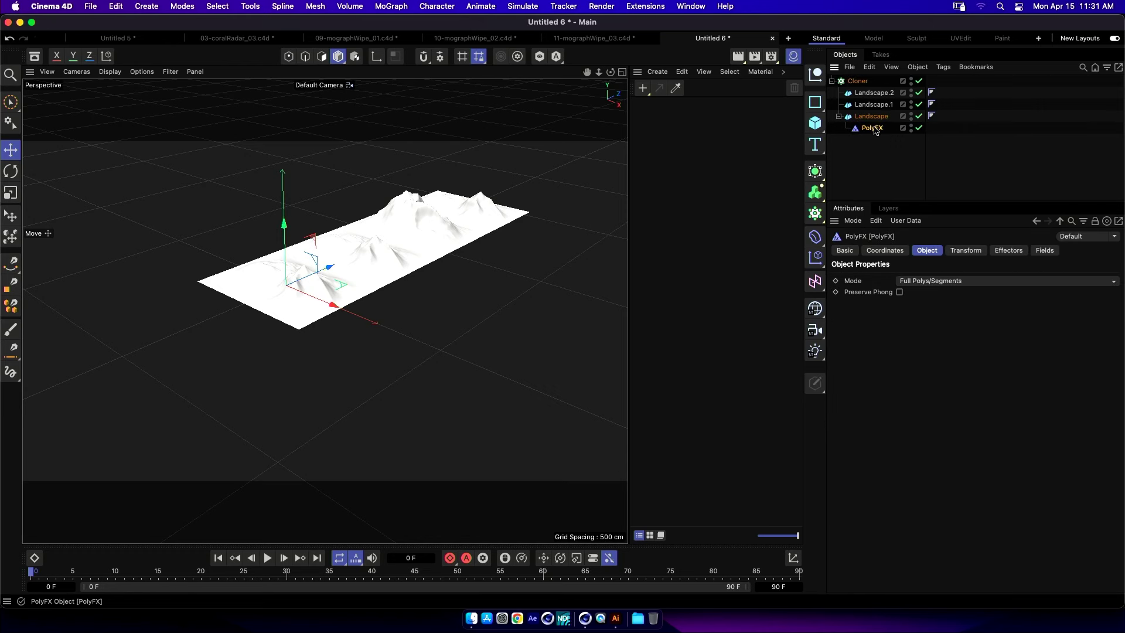
left_click(936, 283)
left_click(950, 307)
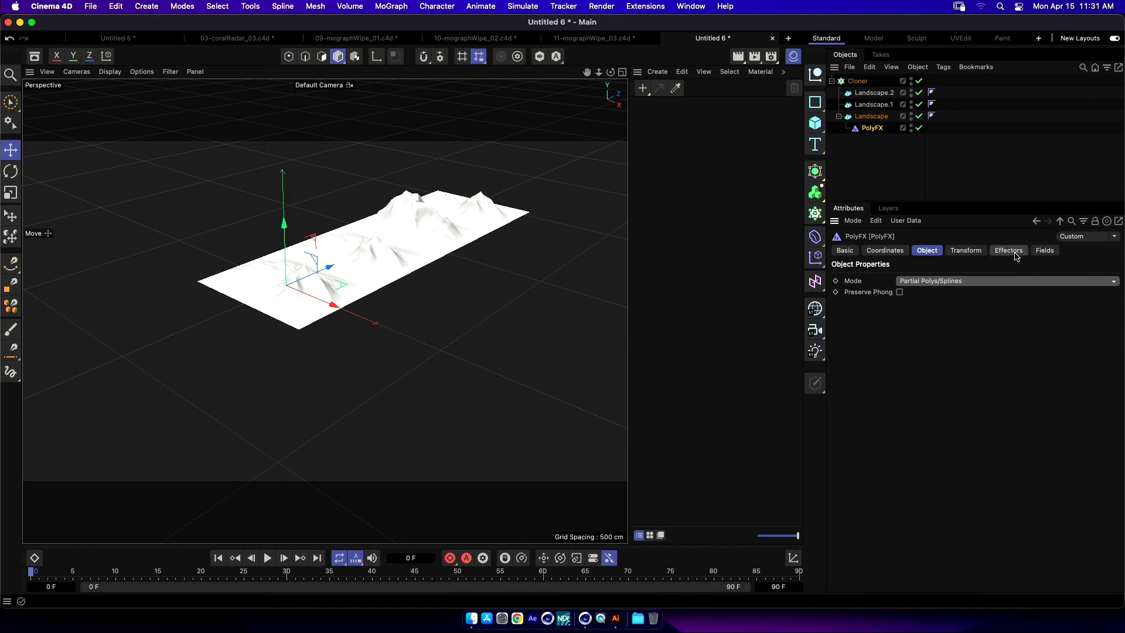
Add a Plain effector to the scene through the command search.
key("shift+c")
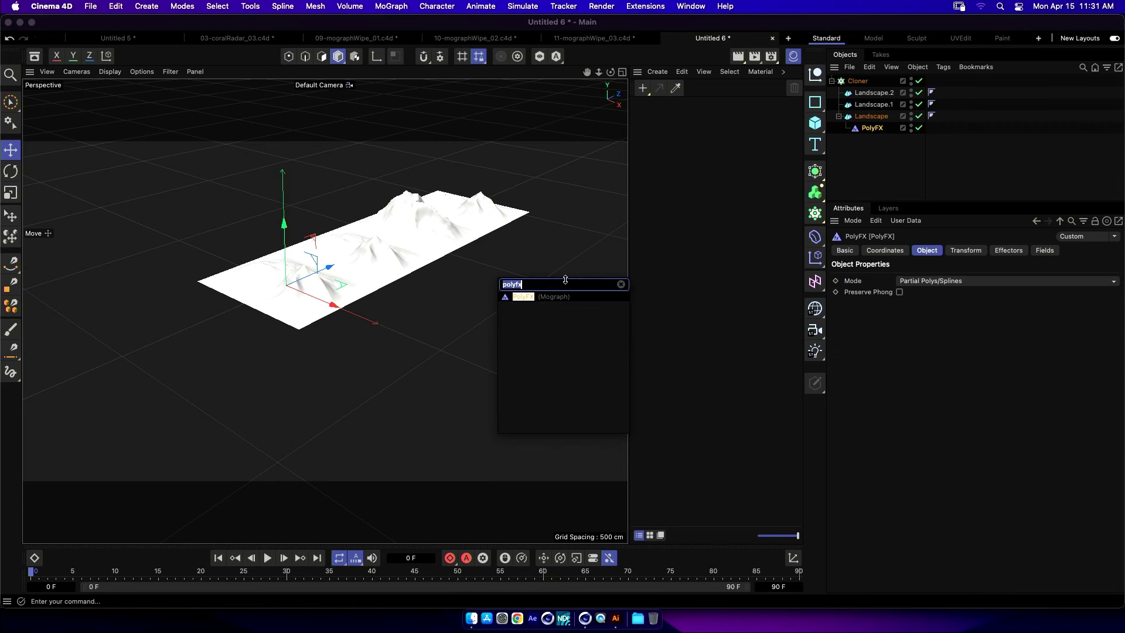
type("plqin")
key("BackSpace")
key("BackSpace")
key("BackSpace")
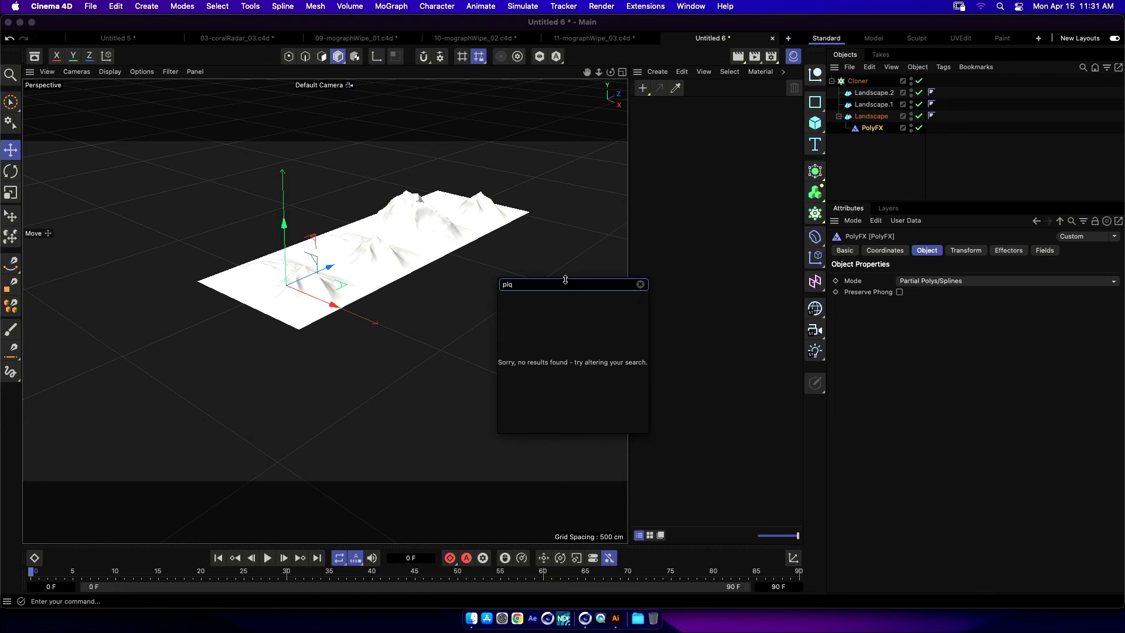
type("ain")
key("Return")
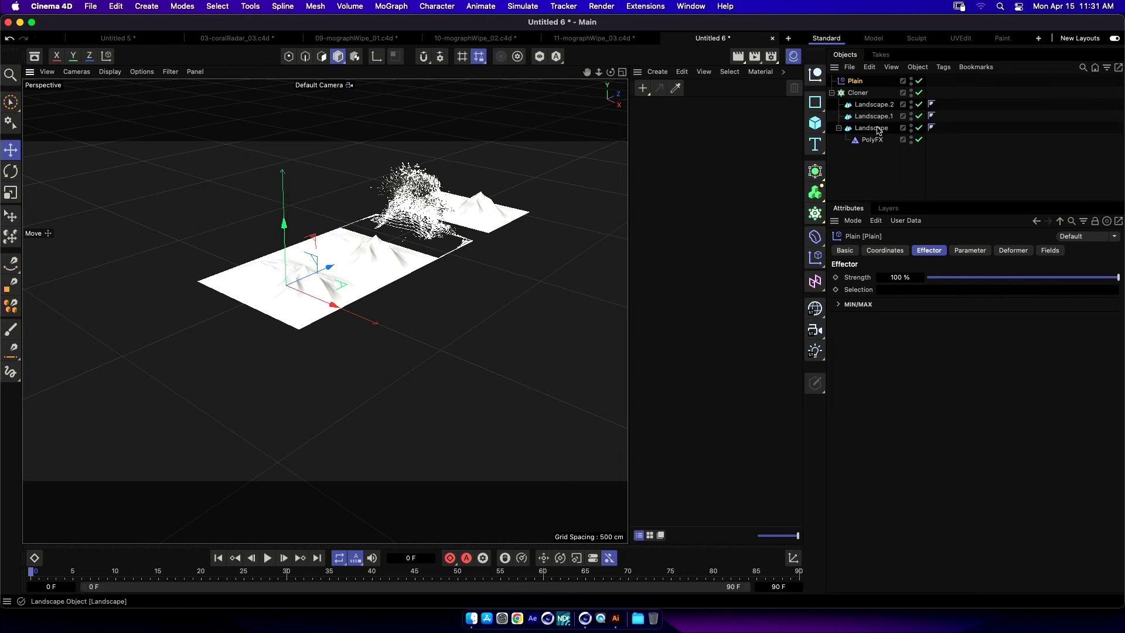
Set the Plain effector's P.Y offset to 0.
left_click(973, 251)
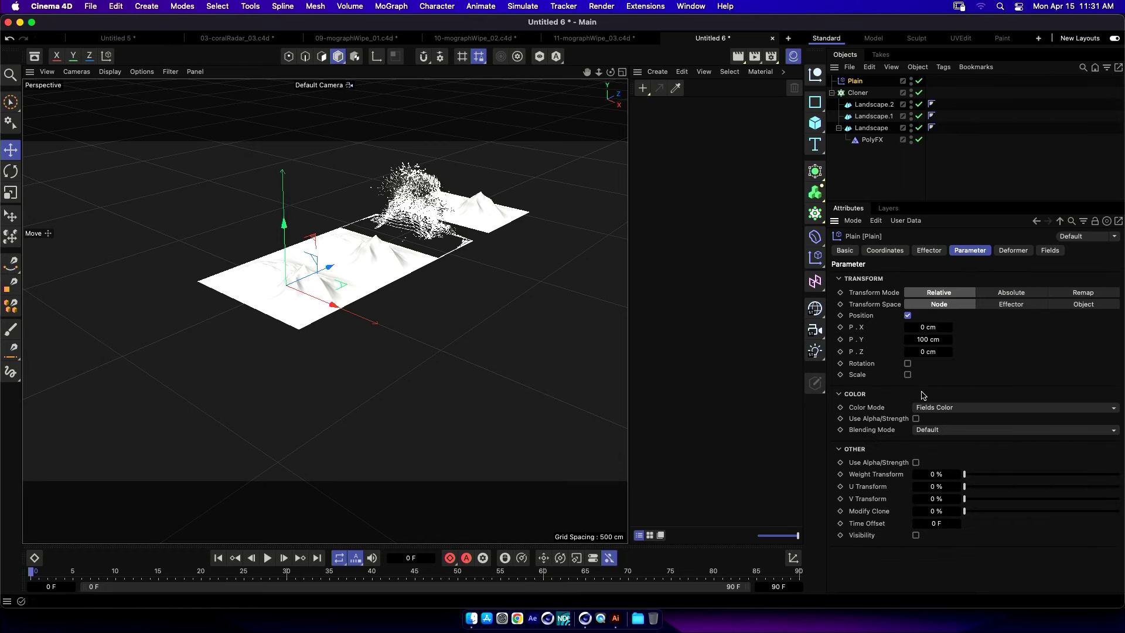
left_click(924, 340)
type("0")
key("Return")
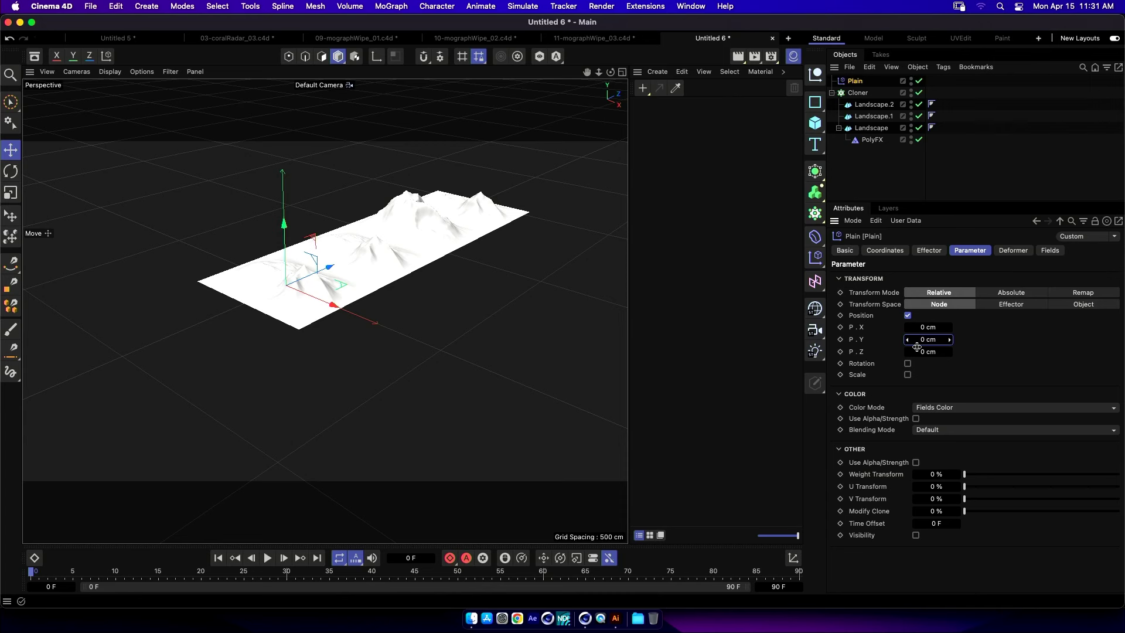
Turn off Position and enable uniform Scale at -1 on the Plain effector.
left_click(908, 375)
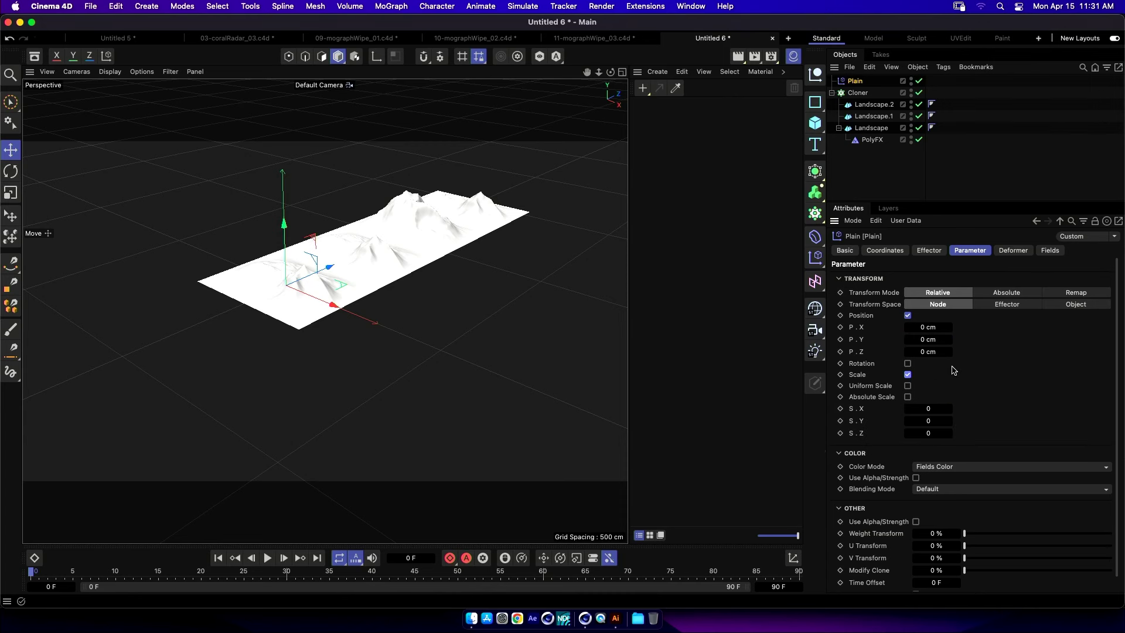
left_click(908, 316)
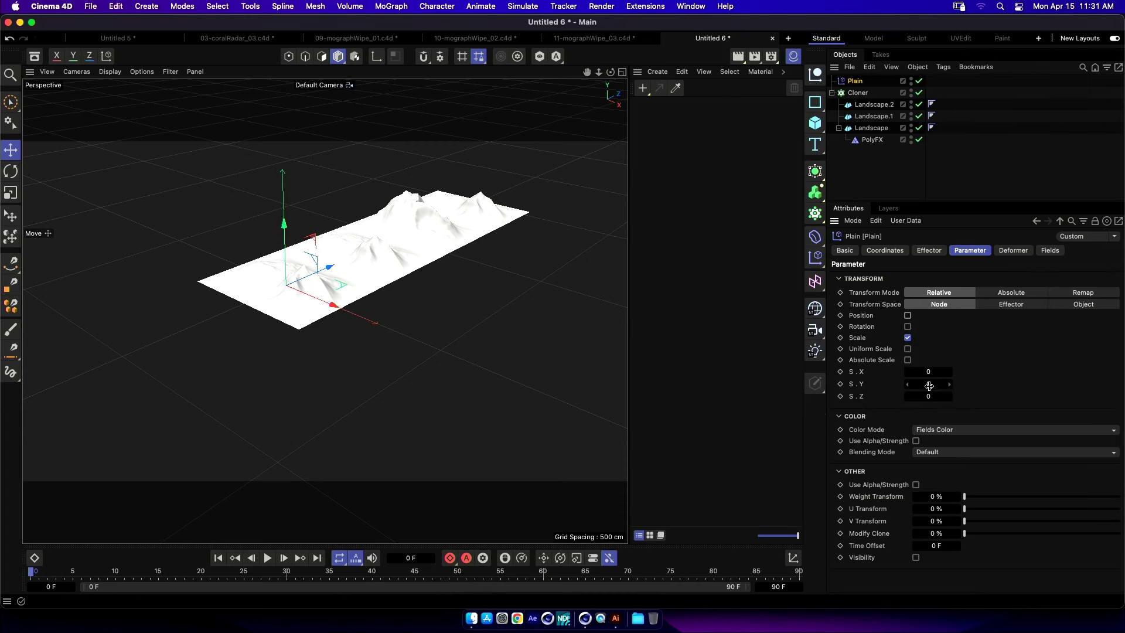
left_click(908, 349)
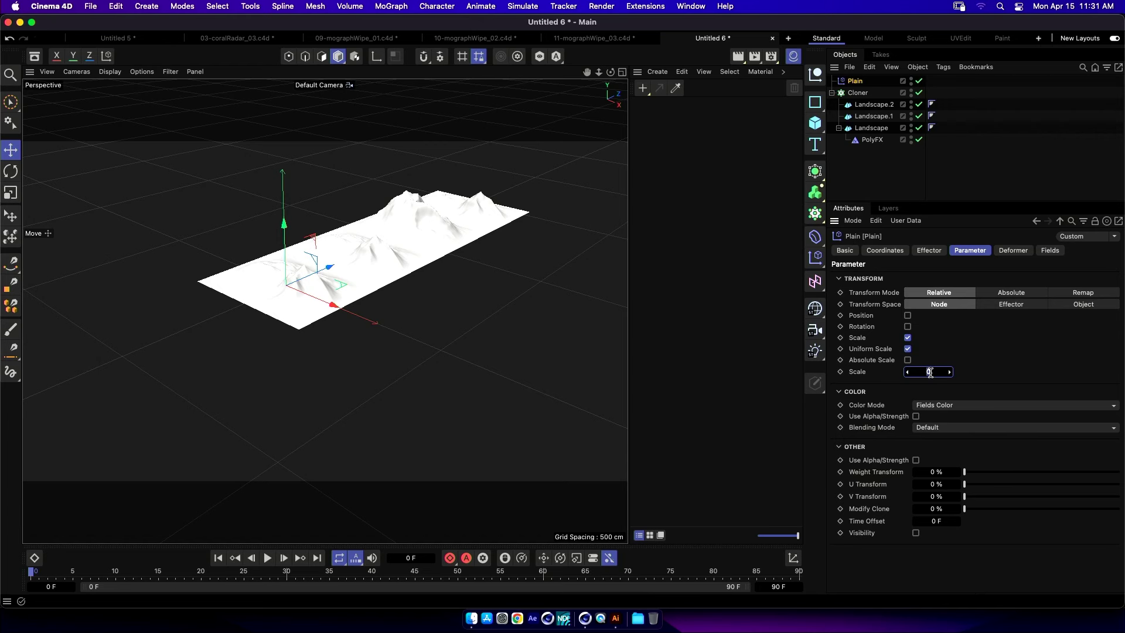
left_click_drag(930, 372, 931, 372)
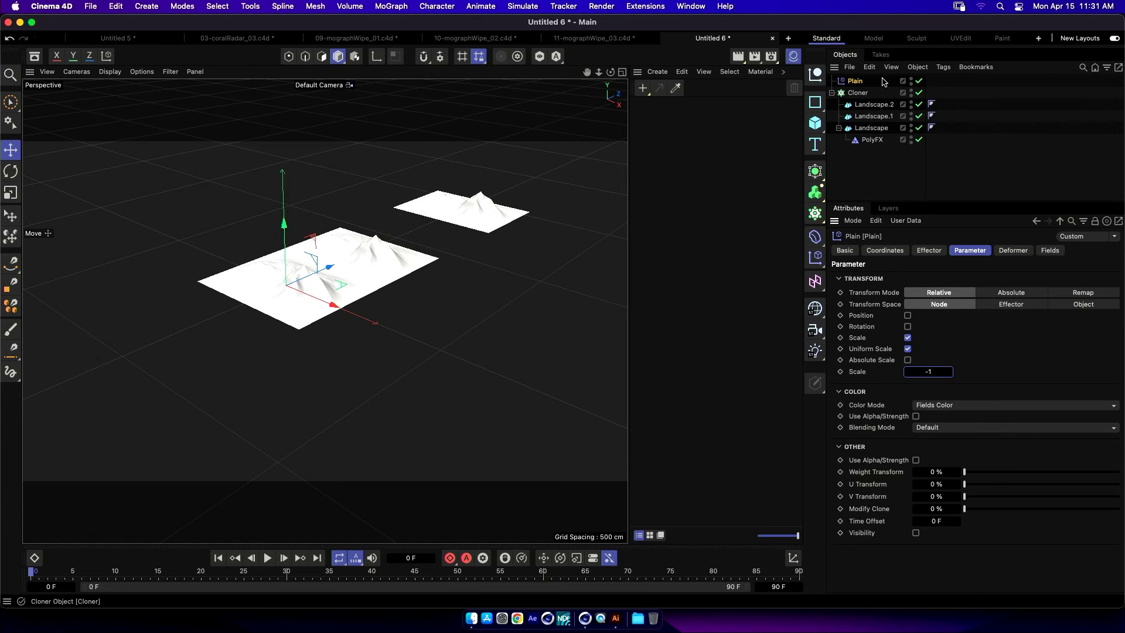
left_click(929, 250)
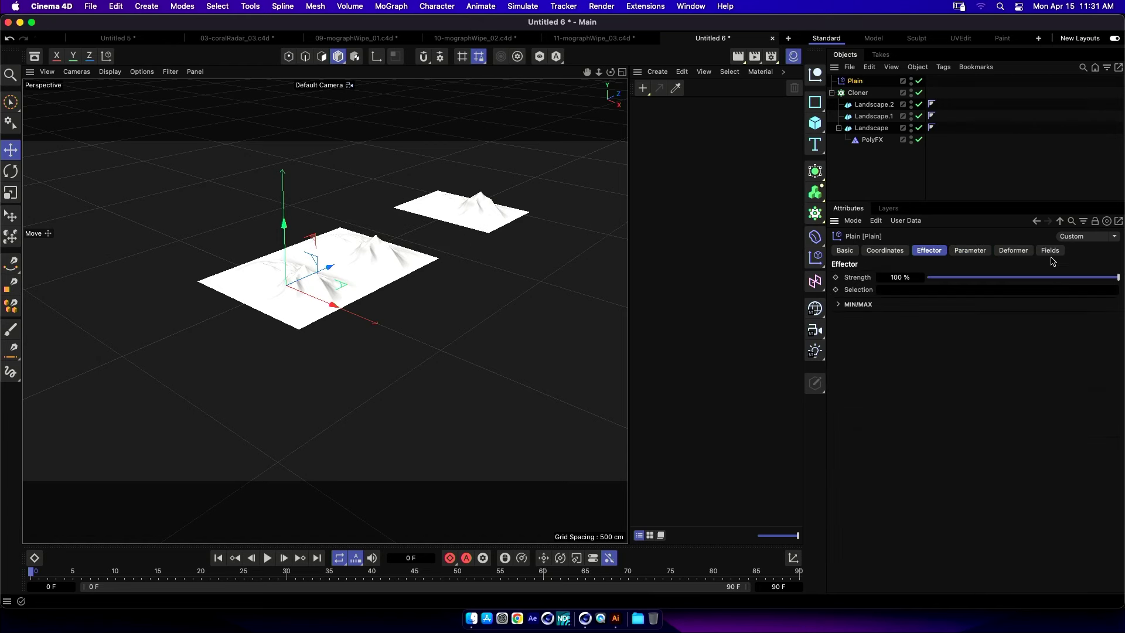
left_click(1050, 250)
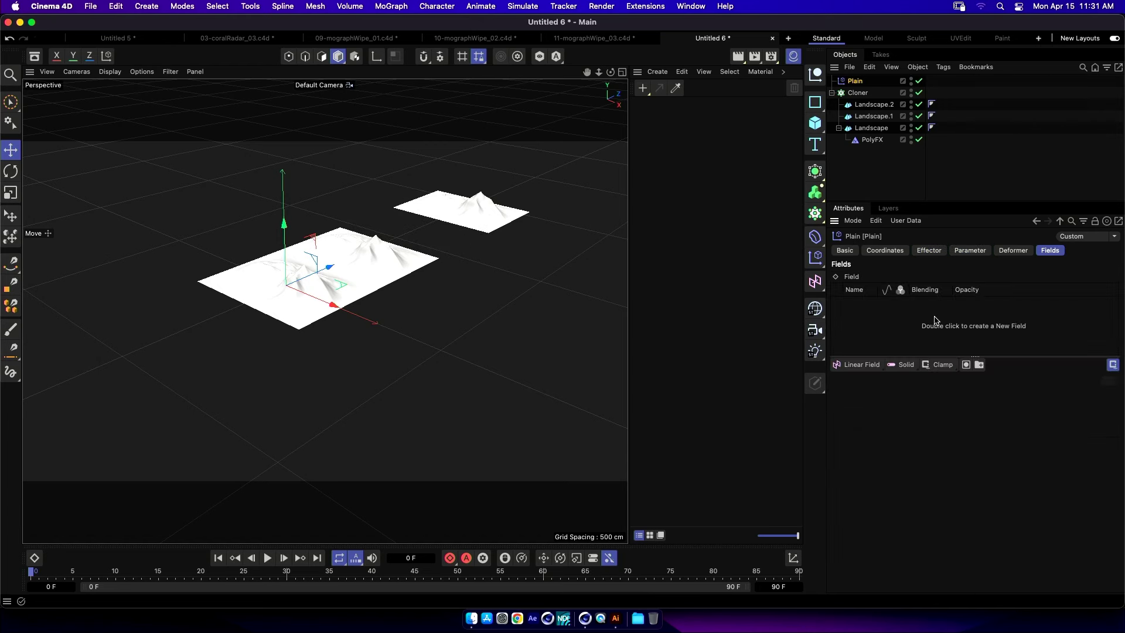
Add a Z+ Linear Field to the Plain and copy the PolyFX onto each Landscape.
left_click(860, 365)
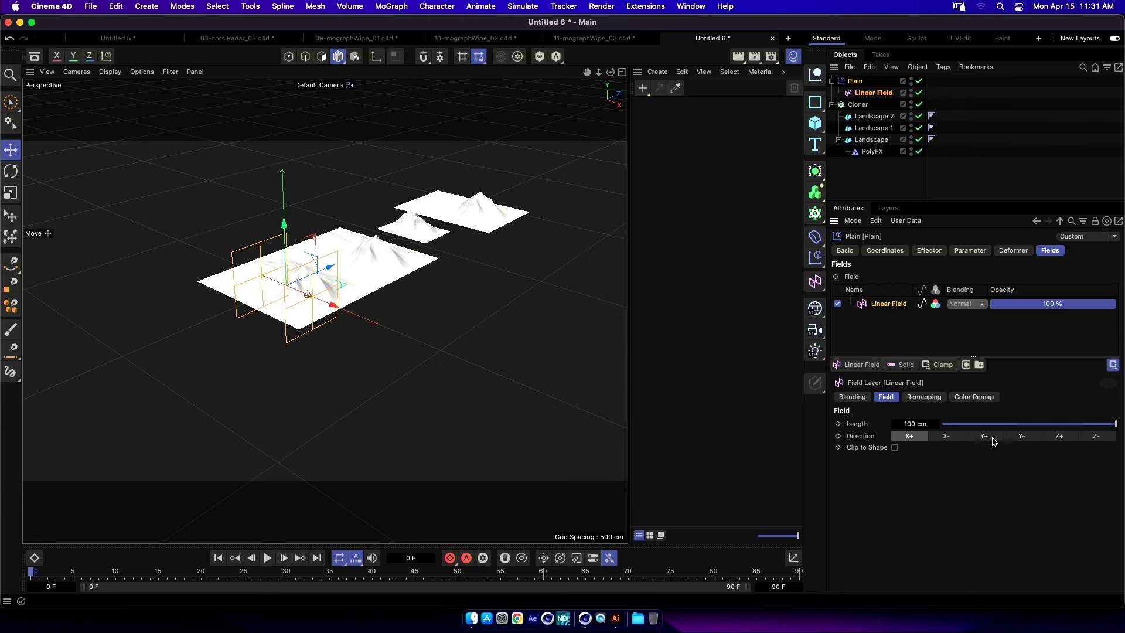
left_click(1059, 437)
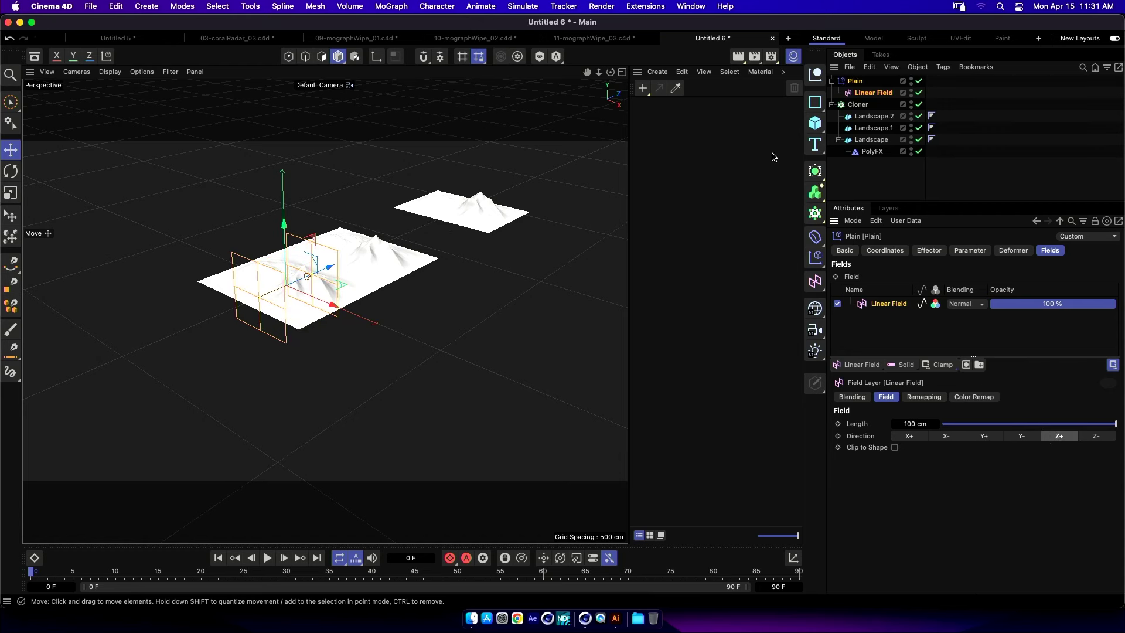
left_click(876, 141)
left_click(872, 151)
left_click_drag(872, 151, 878, 118)
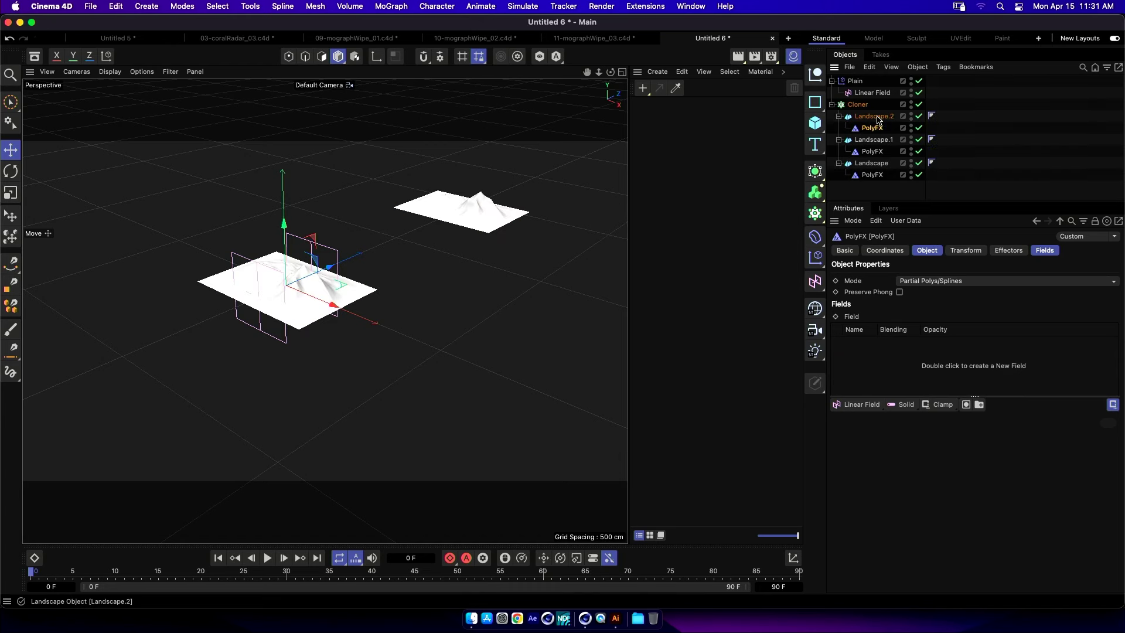
left_click(877, 118)
Toggle the Linear Field off and on to compare, then move it back along Z.
left_click(863, 96)
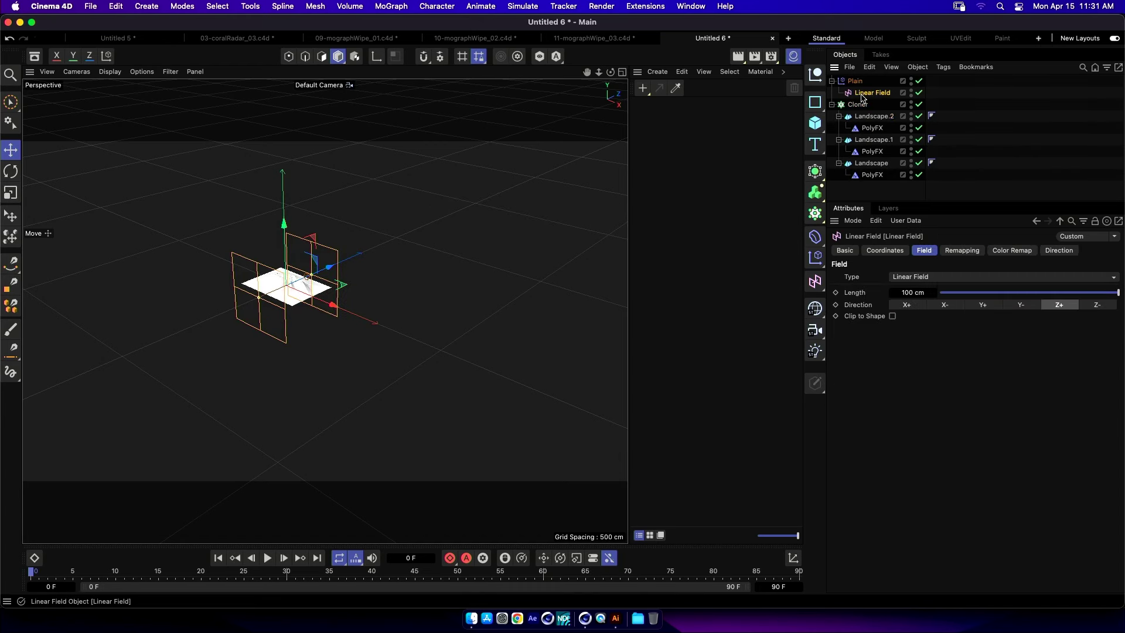
left_click(920, 94)
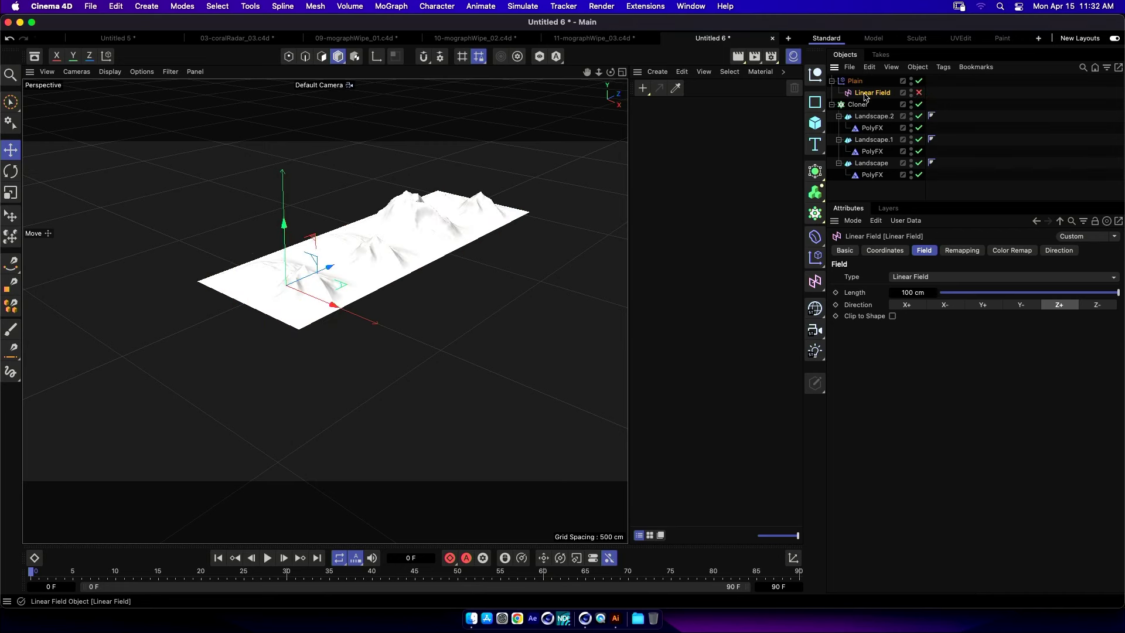
left_click(919, 93)
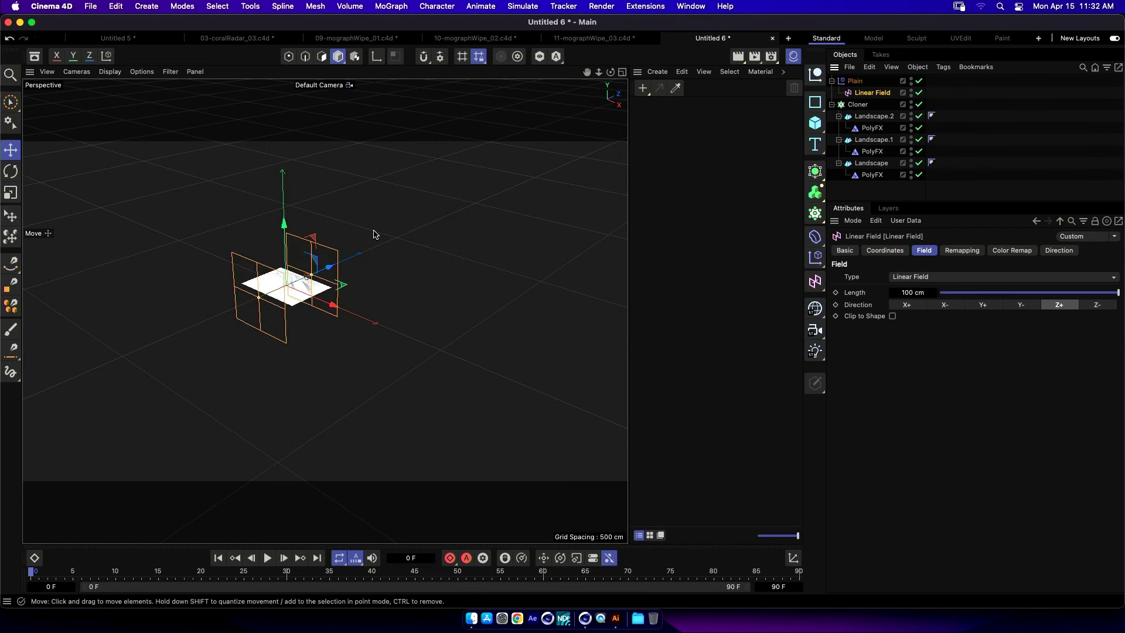
left_click_drag(334, 268, 273, 293)
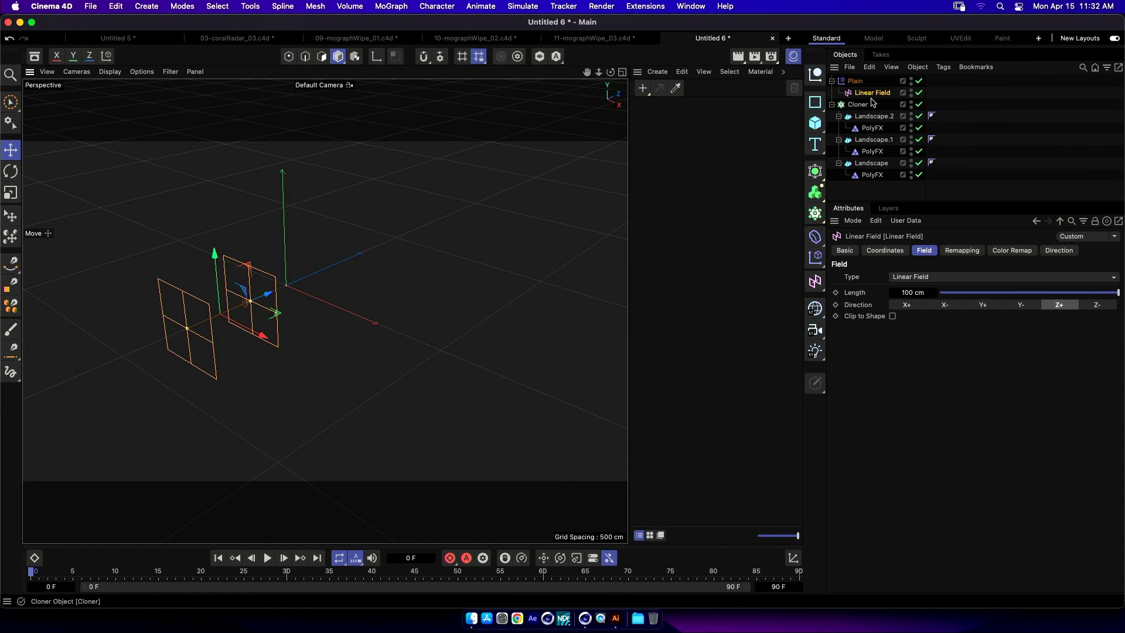
Disable the Cloner and extra landscapes, review the setup, and switch to 10-mographWipe_02.
left_click(856, 81)
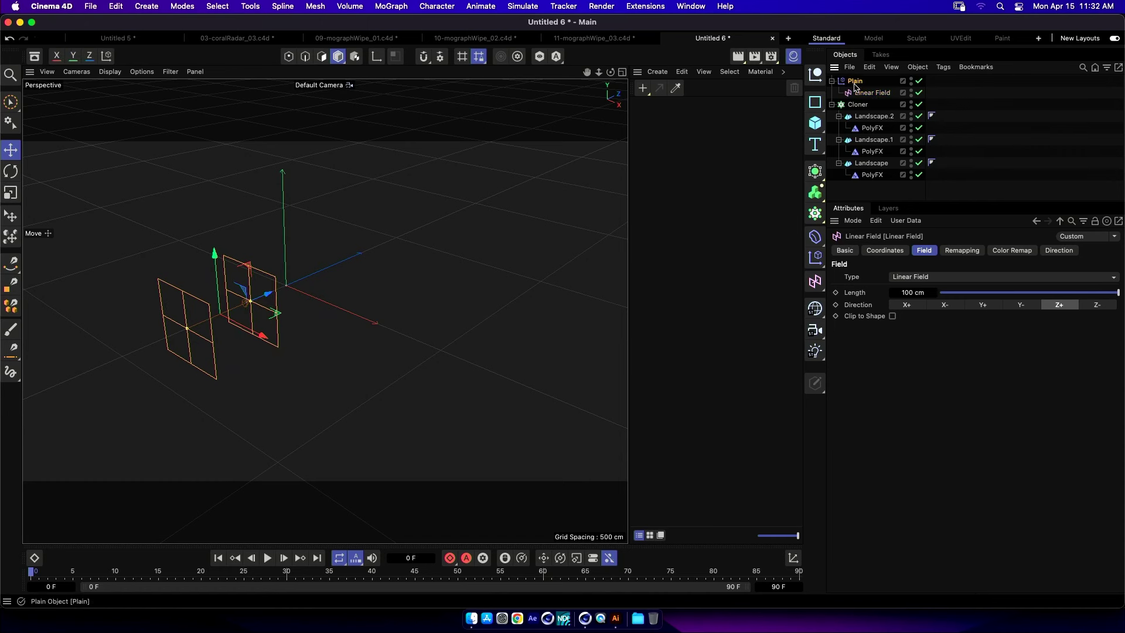
left_click(872, 174)
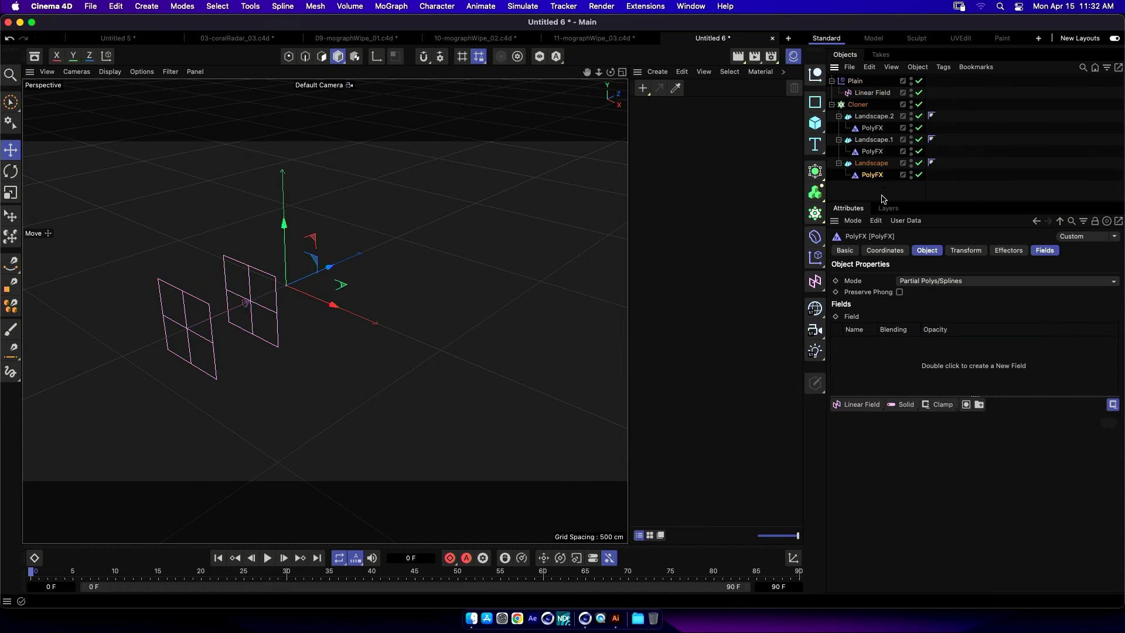
left_click_drag(919, 104, 920, 151)
left_click(872, 163)
left_click(873, 175)
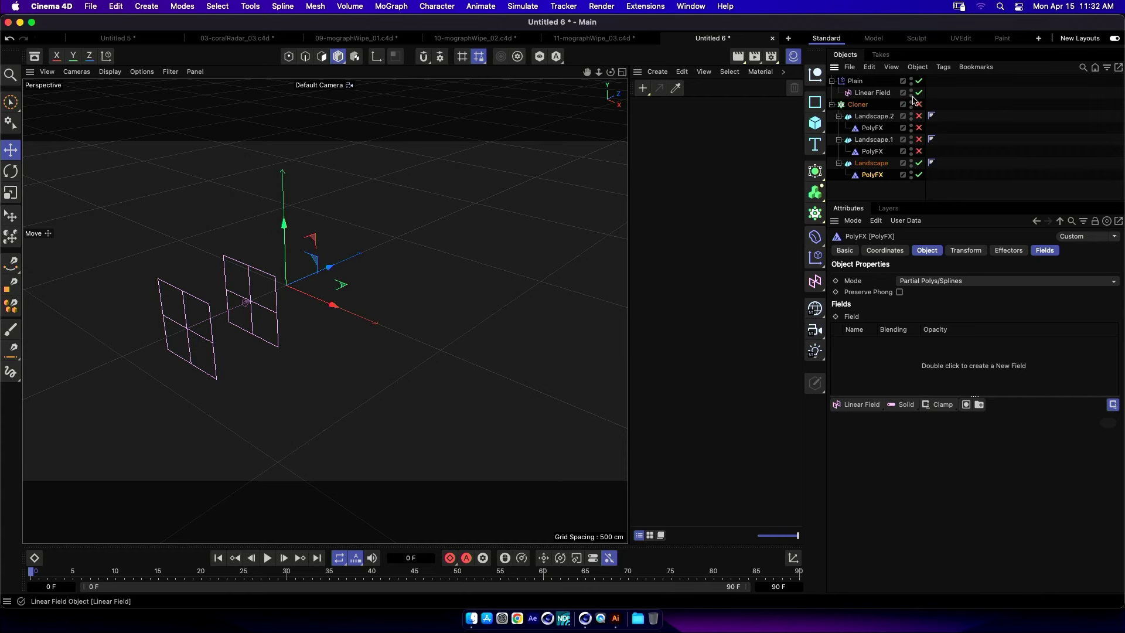
left_click(888, 97)
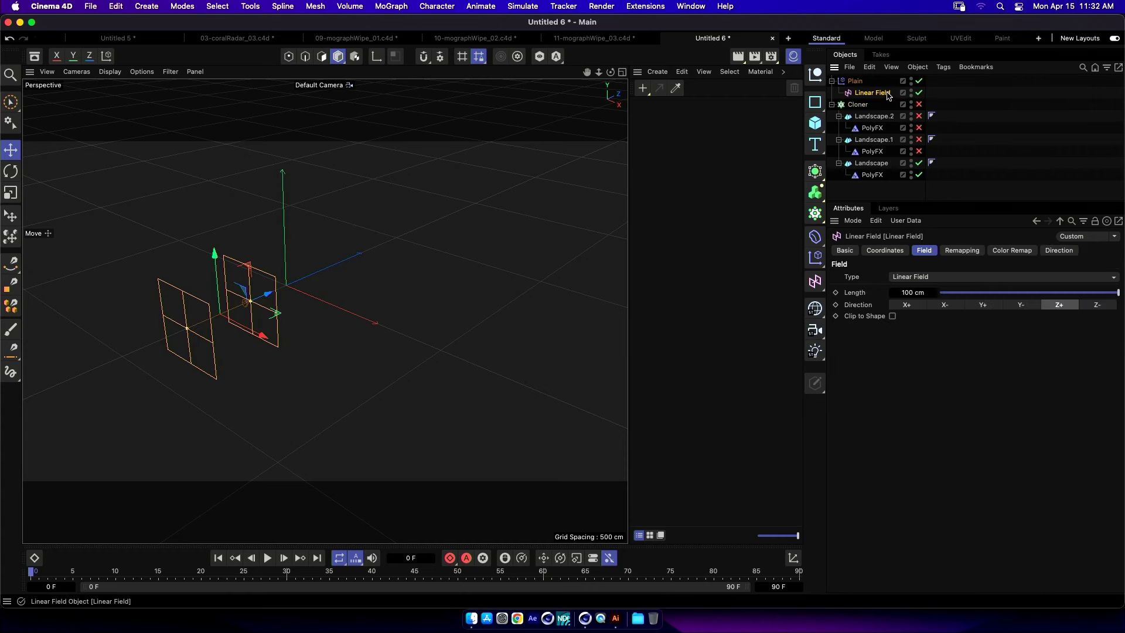
left_click(857, 82)
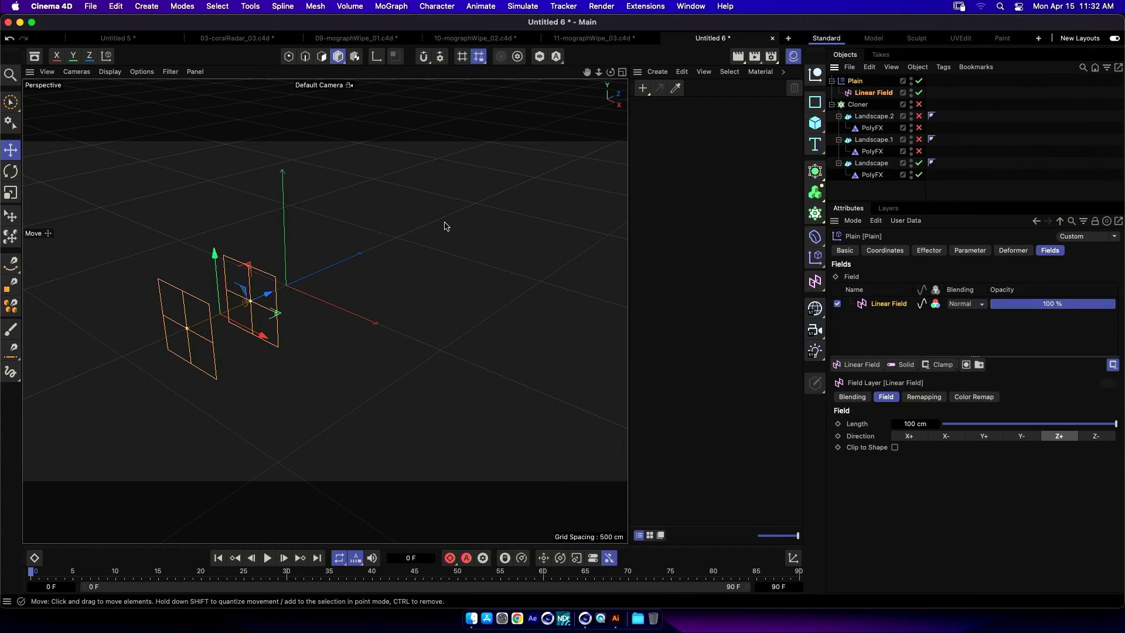
left_click(469, 39)
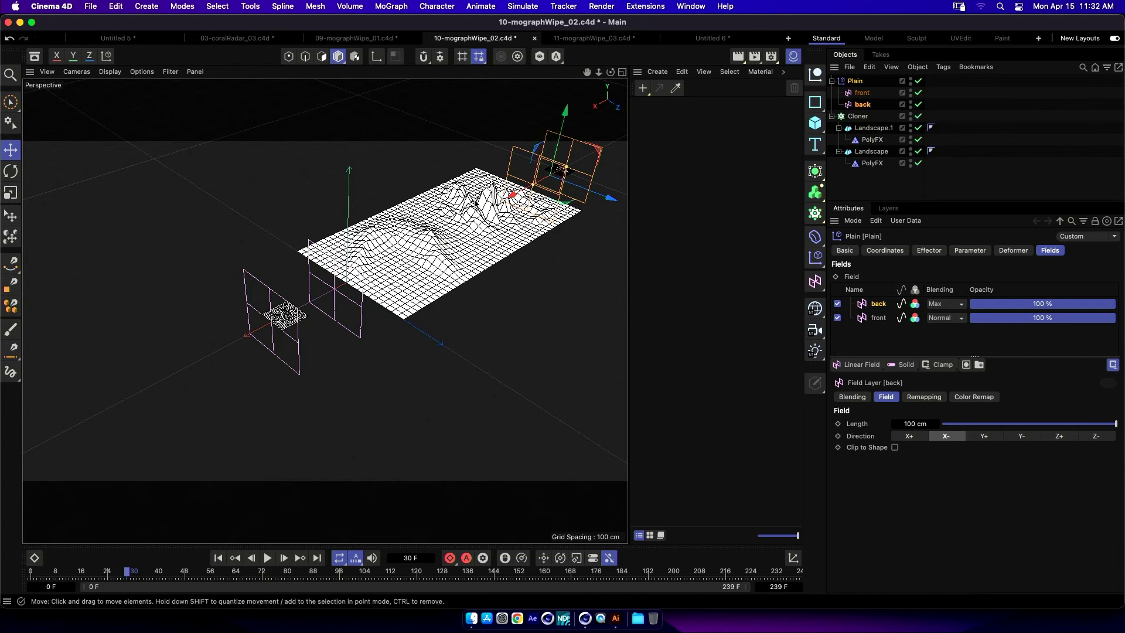
Reopen 09-mographWipe_01.c4d from Finder as another copy and inspect its PolyFX.
key("super+Tab")
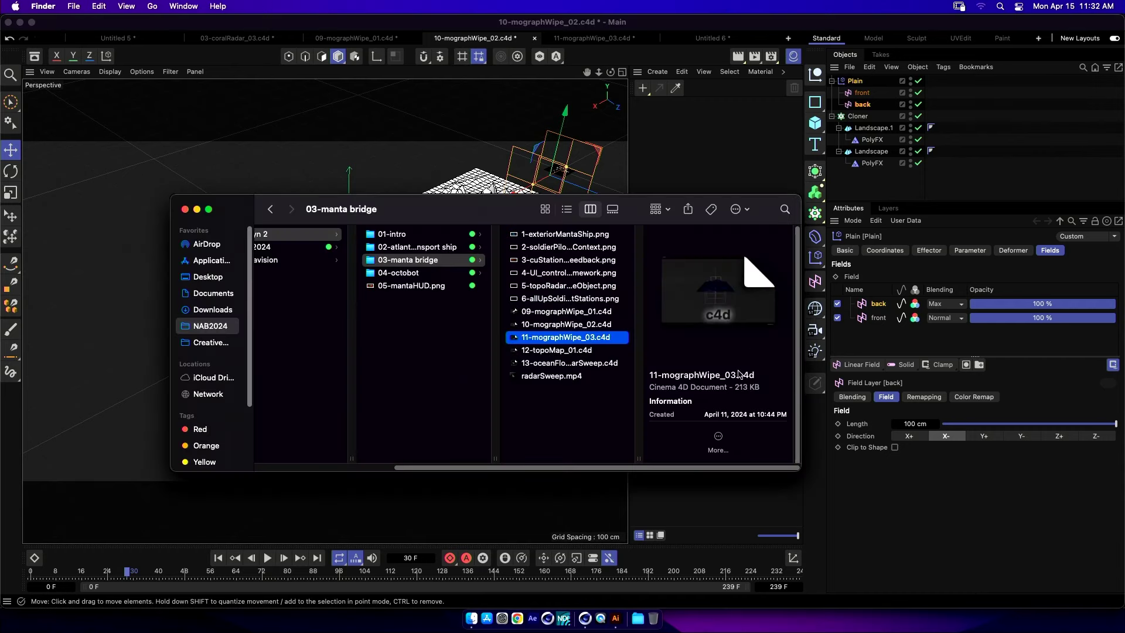
left_click(608, 349)
left_click(588, 313)
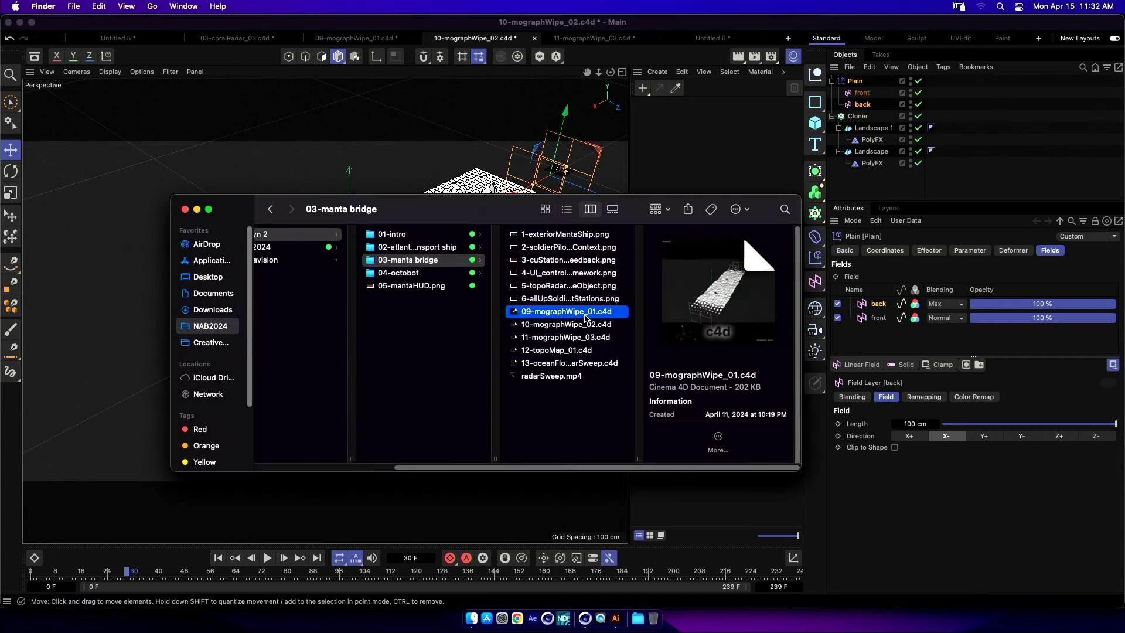
double_click(594, 314)
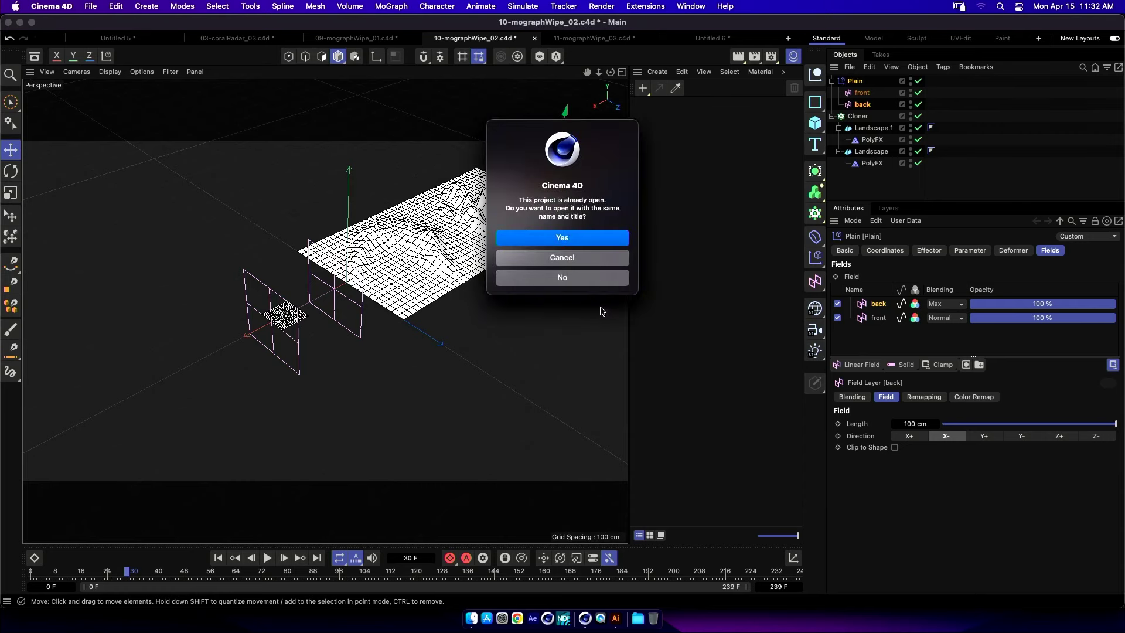
left_click(600, 244)
left_click_drag(459, 350, 422, 322, "alt")
left_click_drag(510, 299, 606, 254, "alt")
left_click(879, 163)
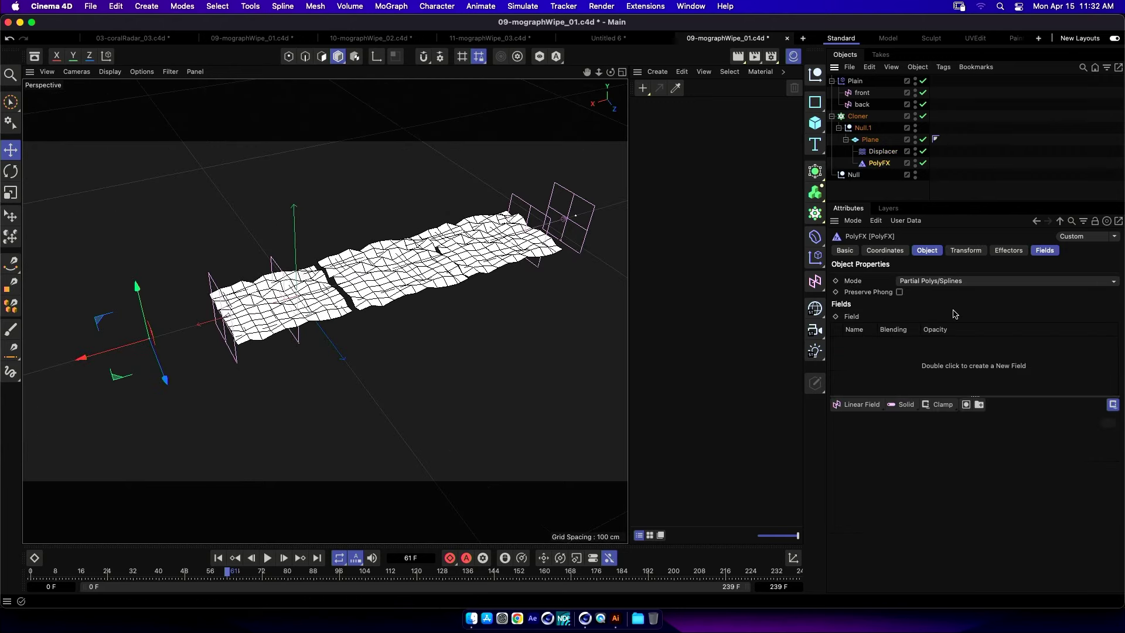
Play the wipe from the first frame, stop at frame 36, and select the Plane.
left_click(855, 82)
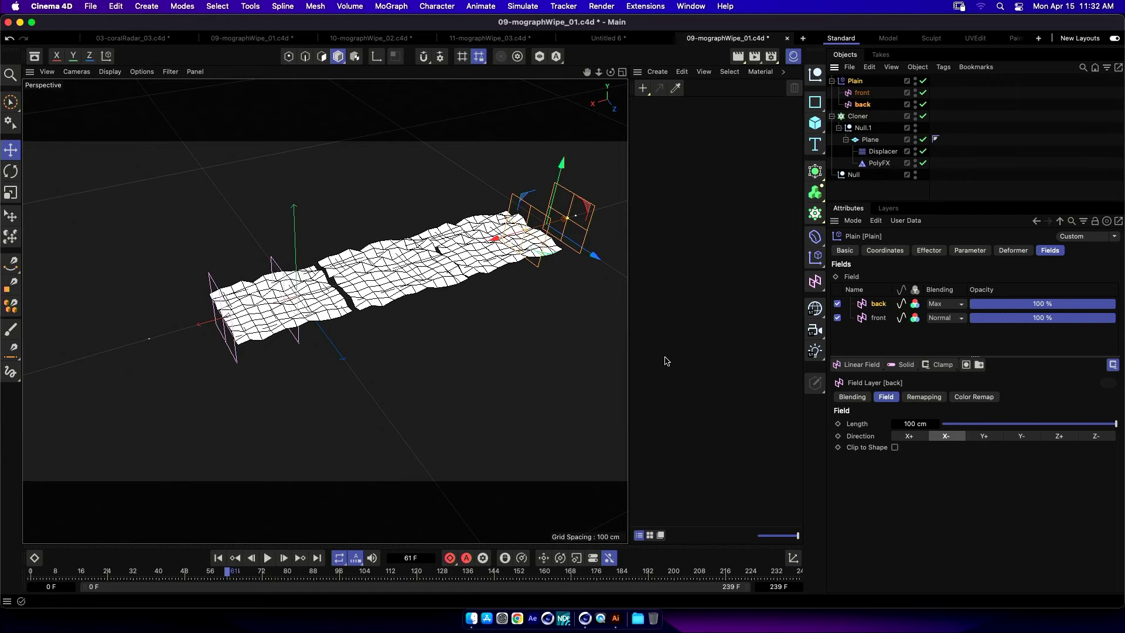
left_click(225, 562)
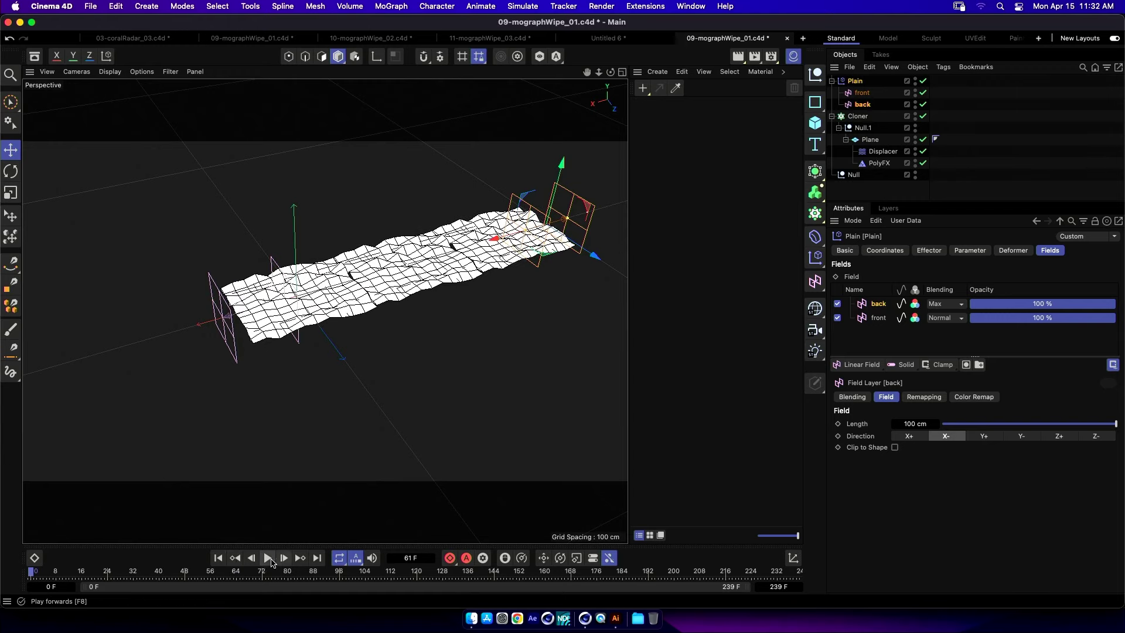
left_click(268, 563)
left_click(268, 561)
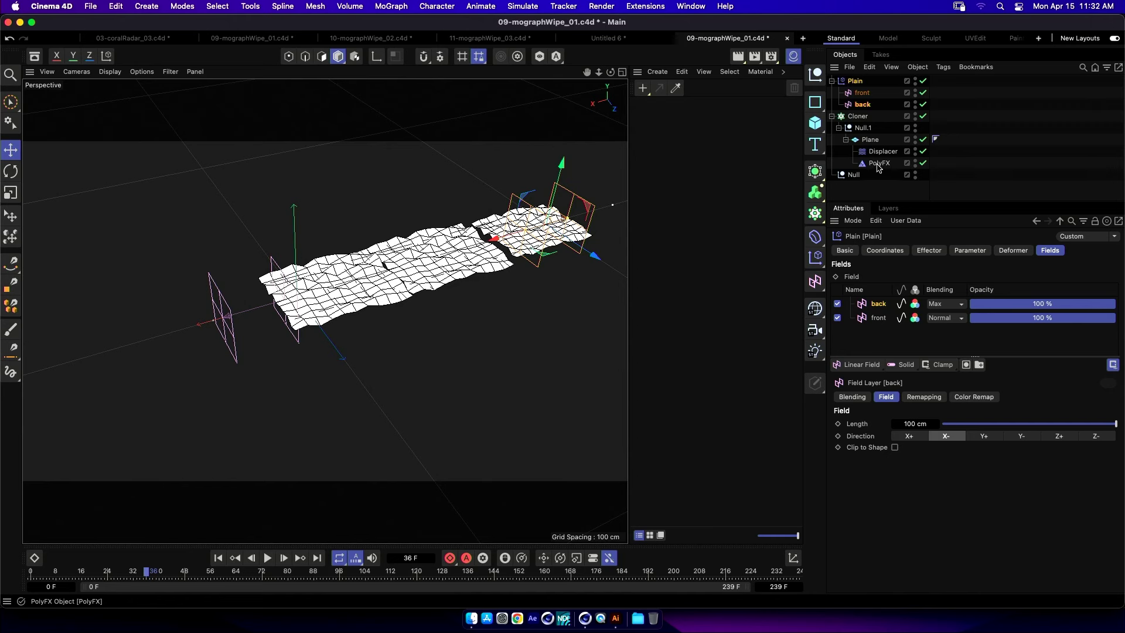
left_click(871, 142)
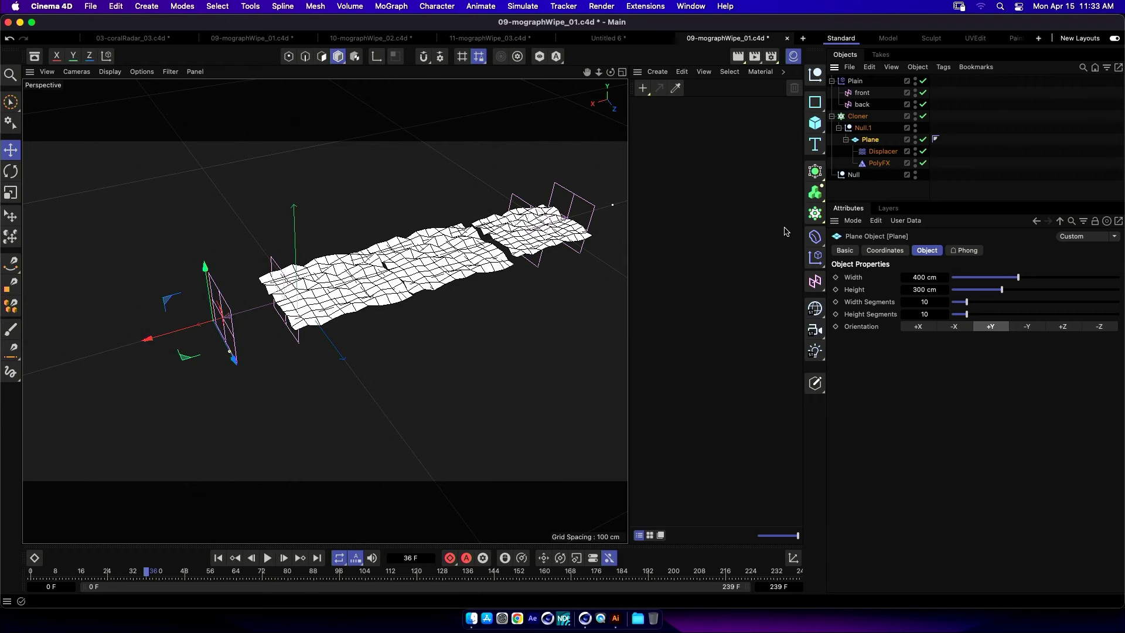
key("super+Tab")
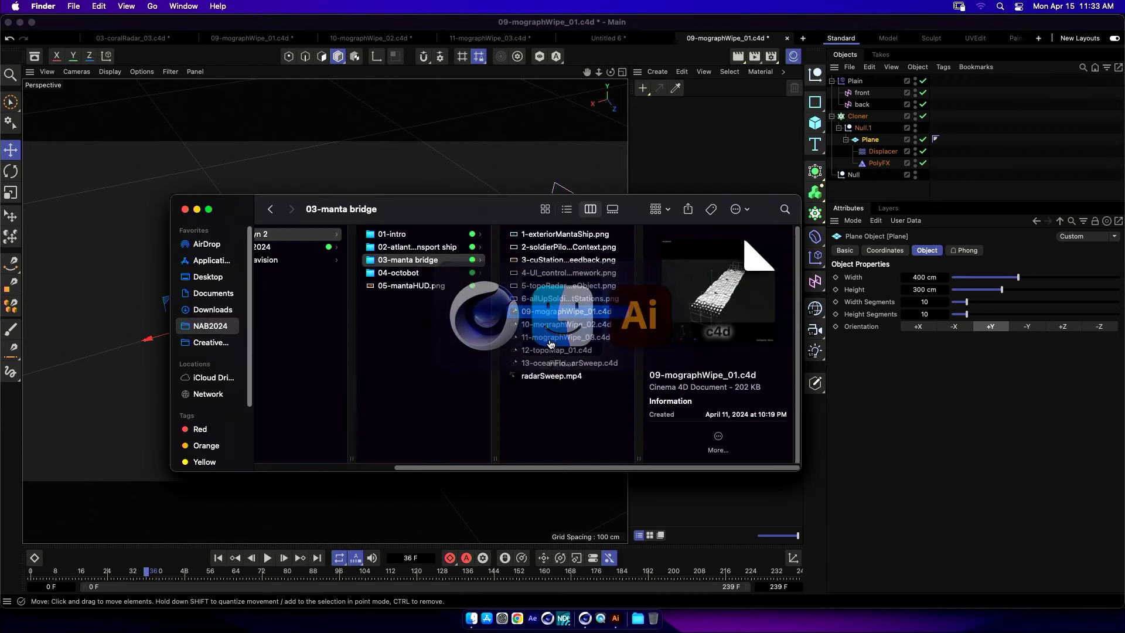
In 04-octobot, Quick Look the dials JPG, then 1b-octobot_OTS_ldev_v0020.png.
left_click(444, 275)
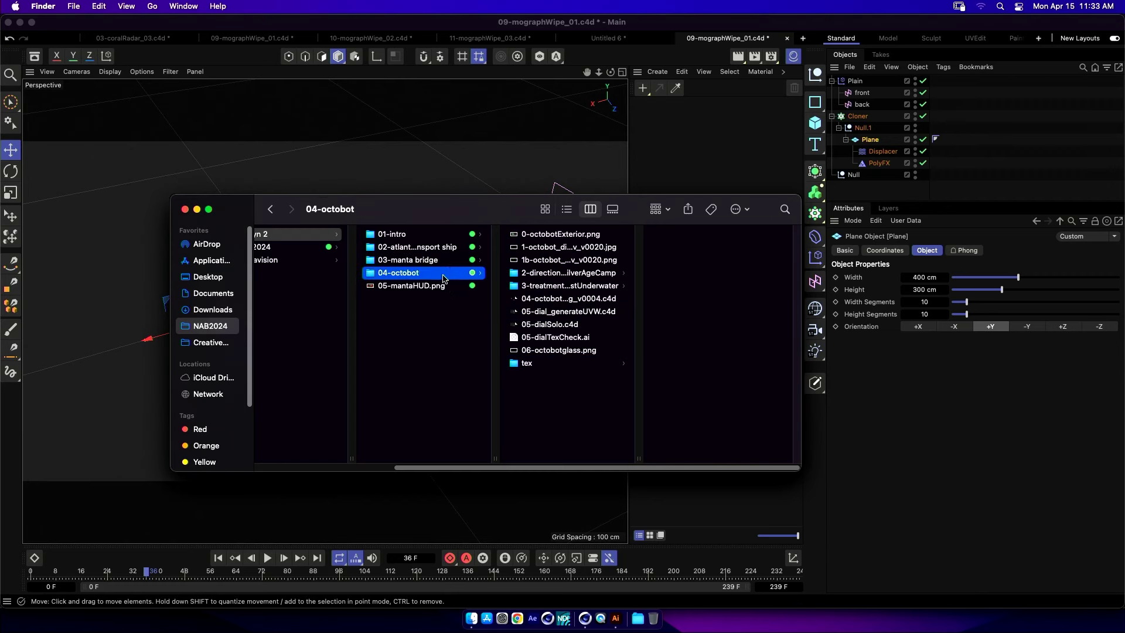
left_click(580, 236)
left_click(539, 249)
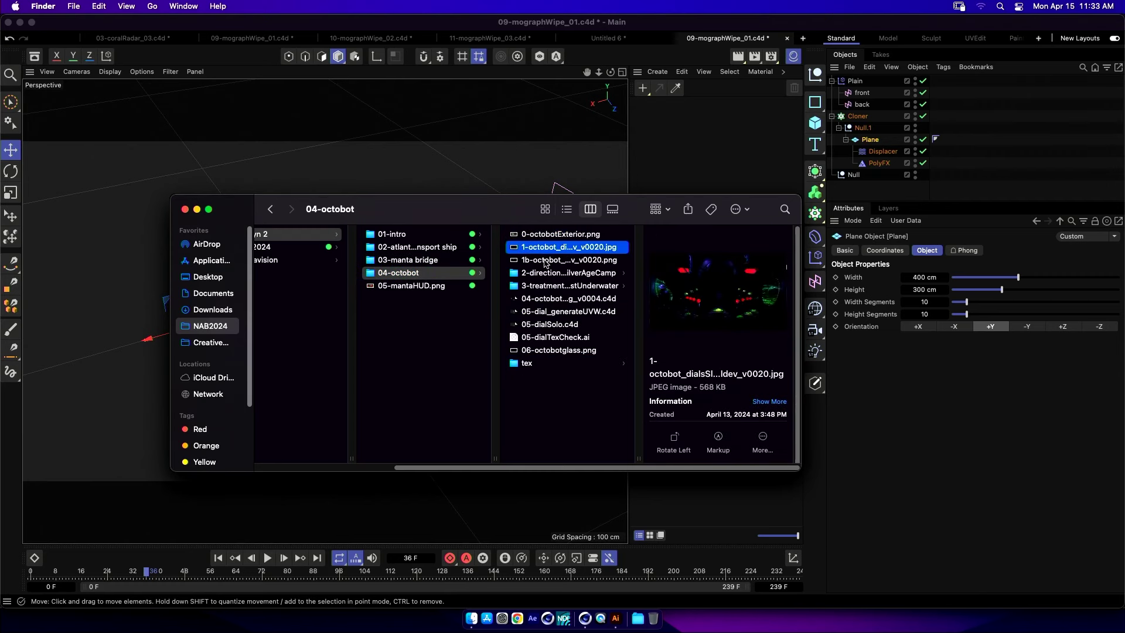
key("space")
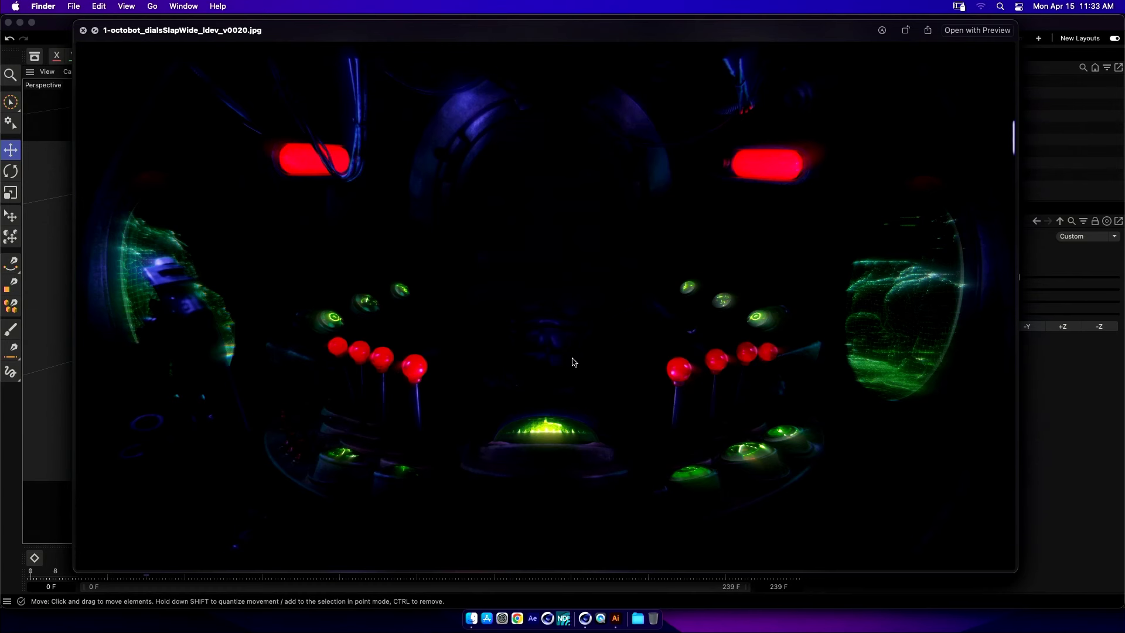
key("Down")
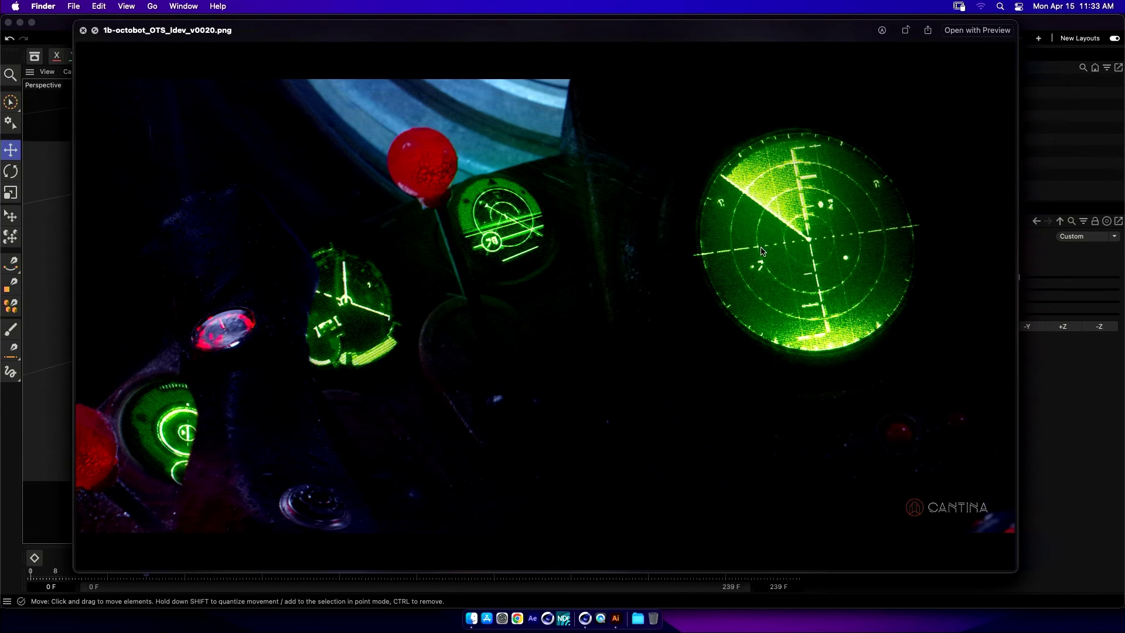
key("space")
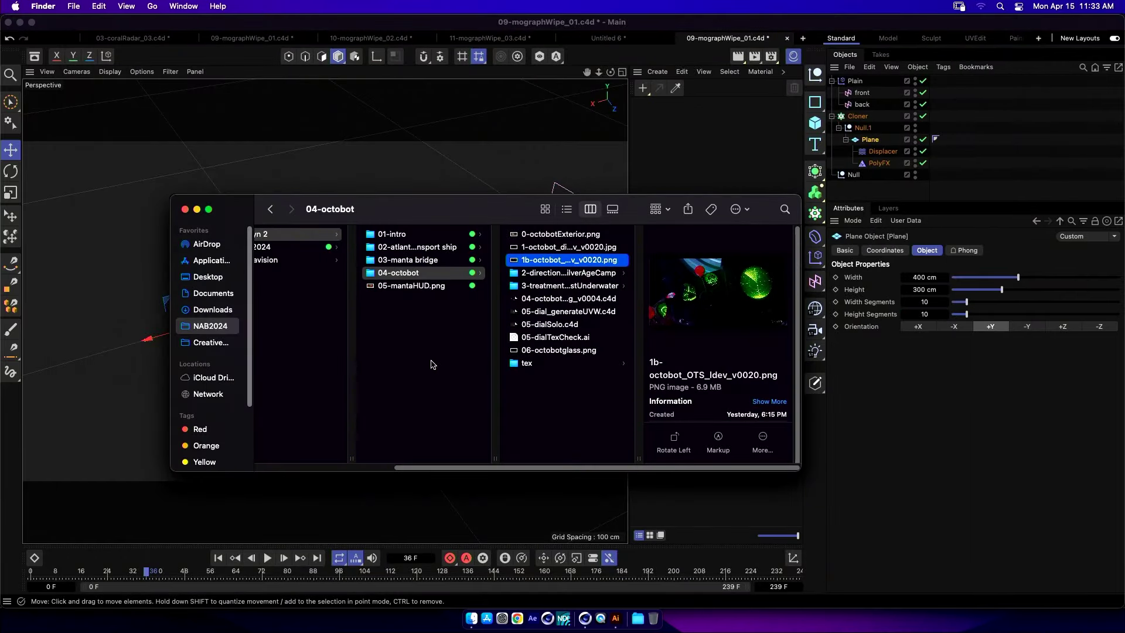
scroll(420, 463, "left", 2)
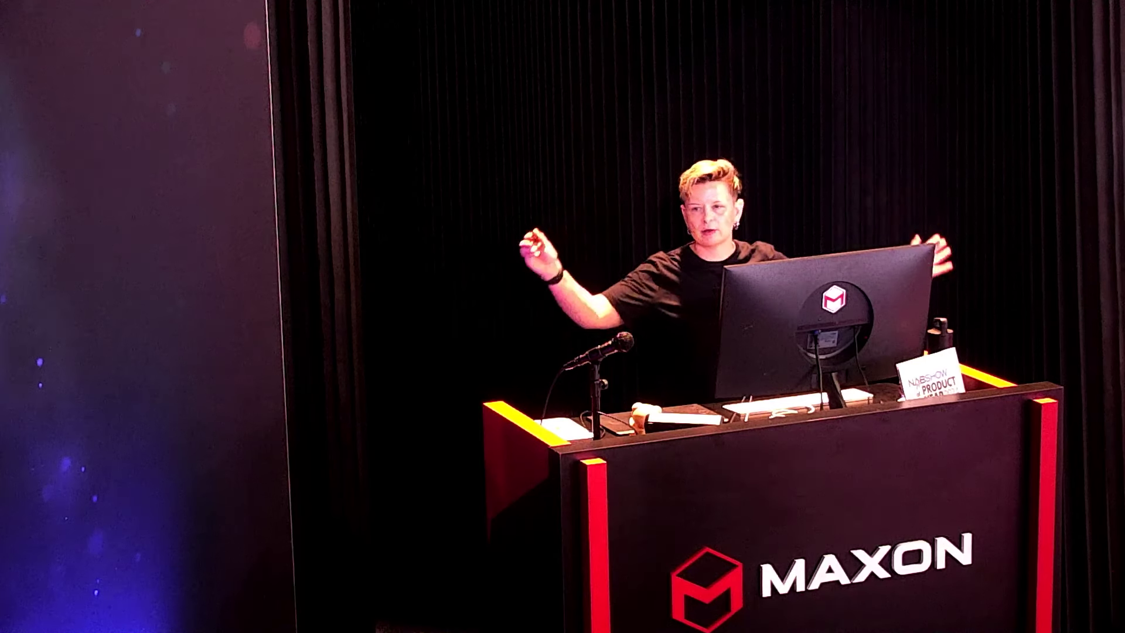